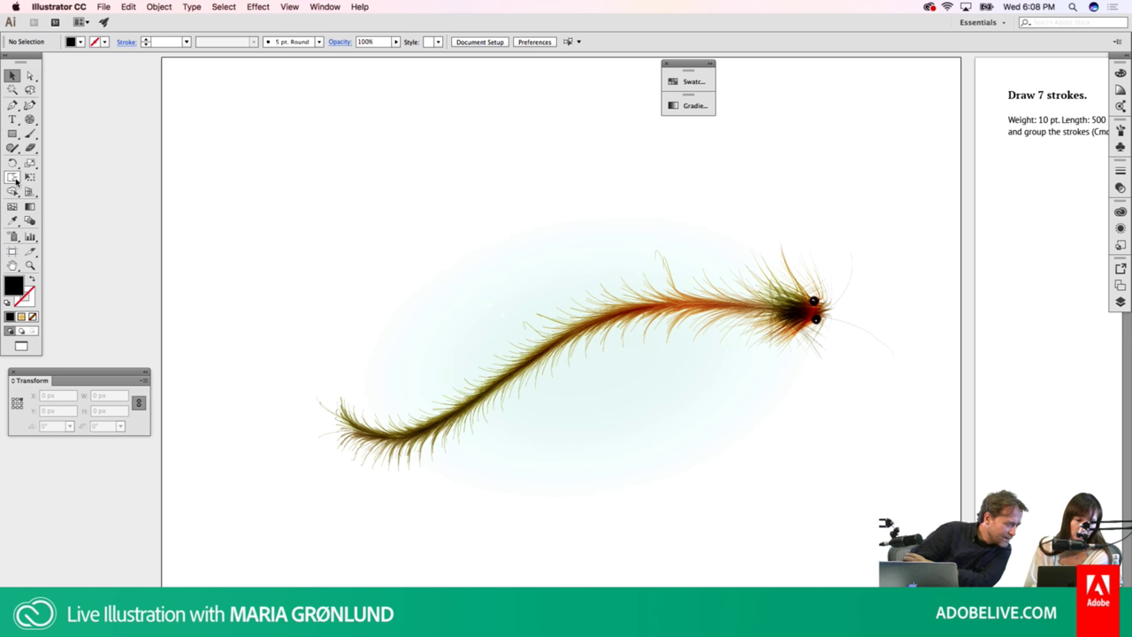
Tear off the Width-to-Wrinkle distortion tools into a floating vertical panel beside the toolbox
click(14, 178)
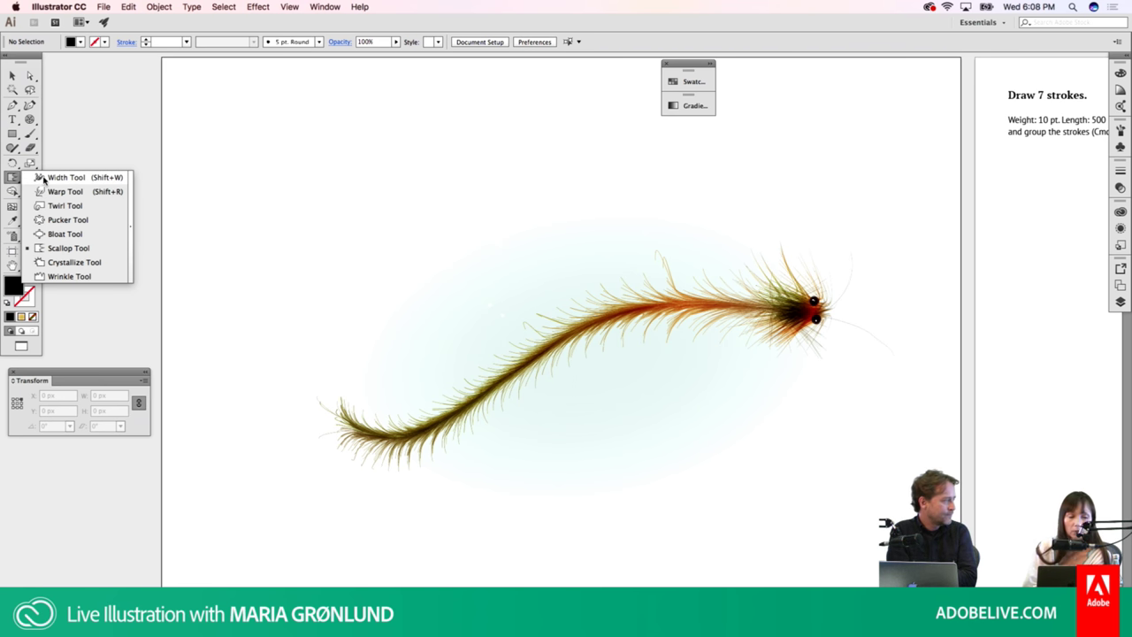
click(130, 228)
drag(83, 188, 201, 161)
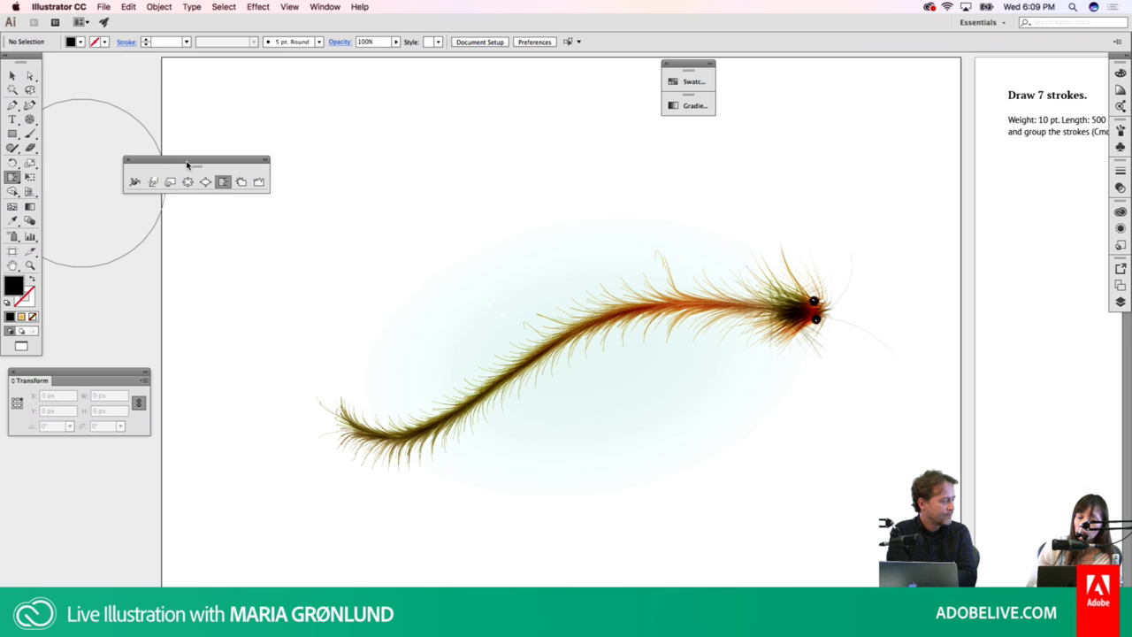
click(263, 160)
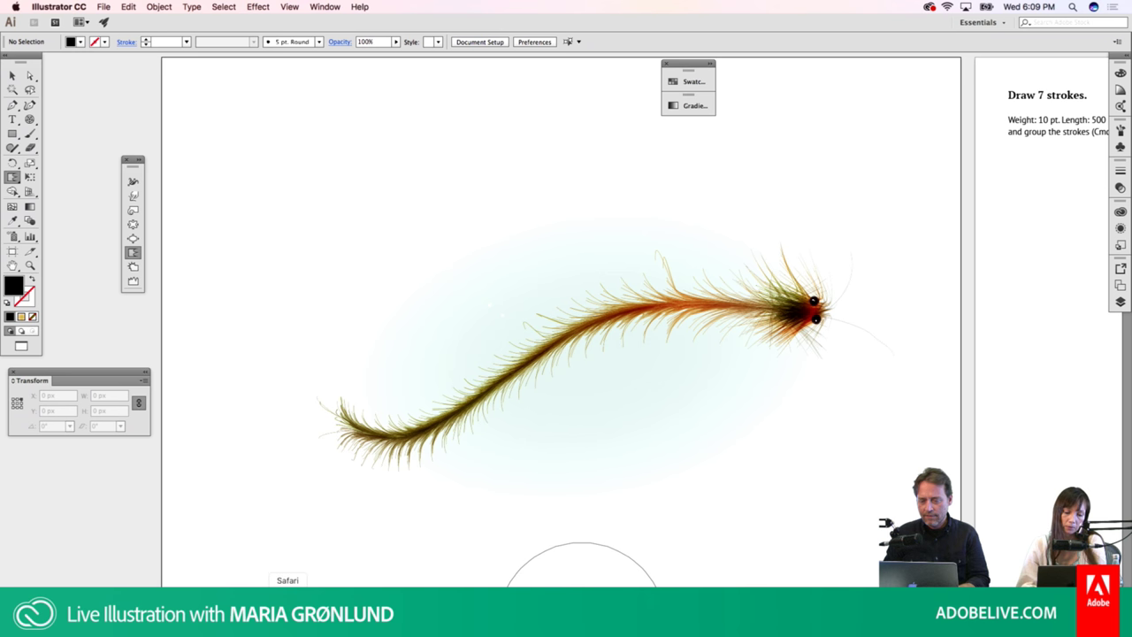
Bring up Safari, scroll the Behance portfolio and open the Radiolarians (Illustrator tutorial) project
click(287, 610)
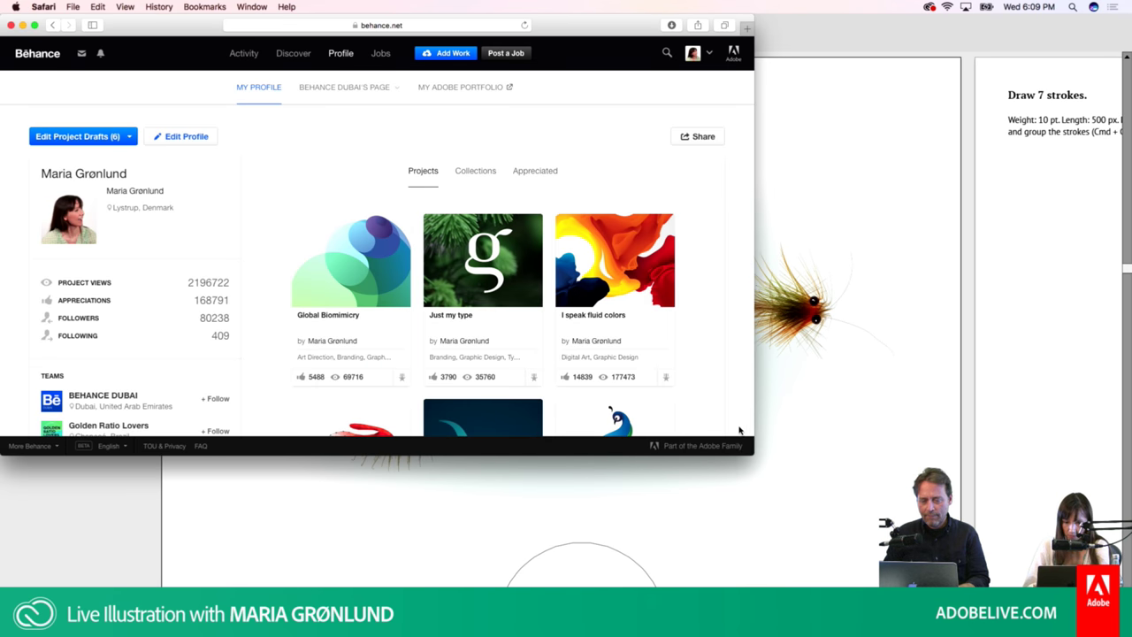
drag(751, 450, 853, 528)
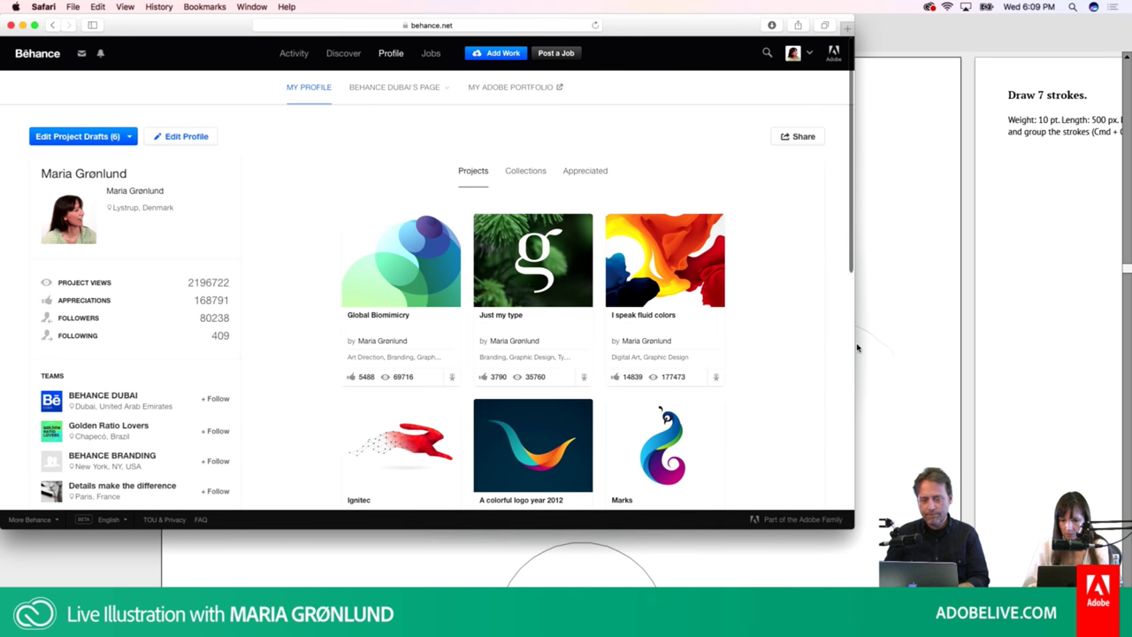
scroll(851, 241, down, 10)
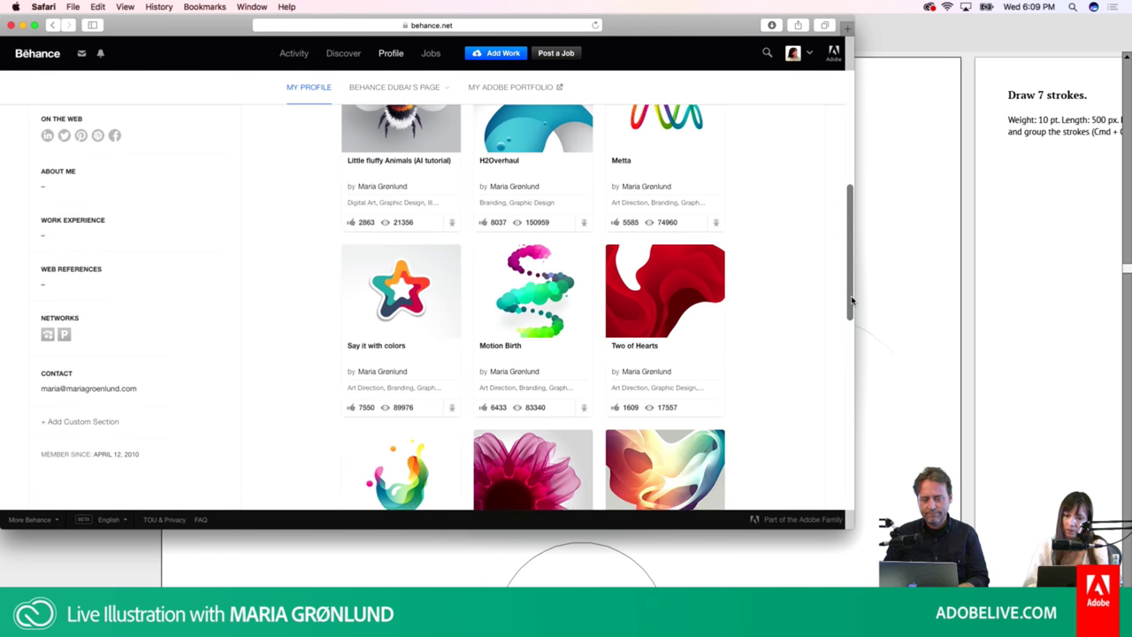
scroll(852, 327, down, 10)
scroll(852, 363, down, 5)
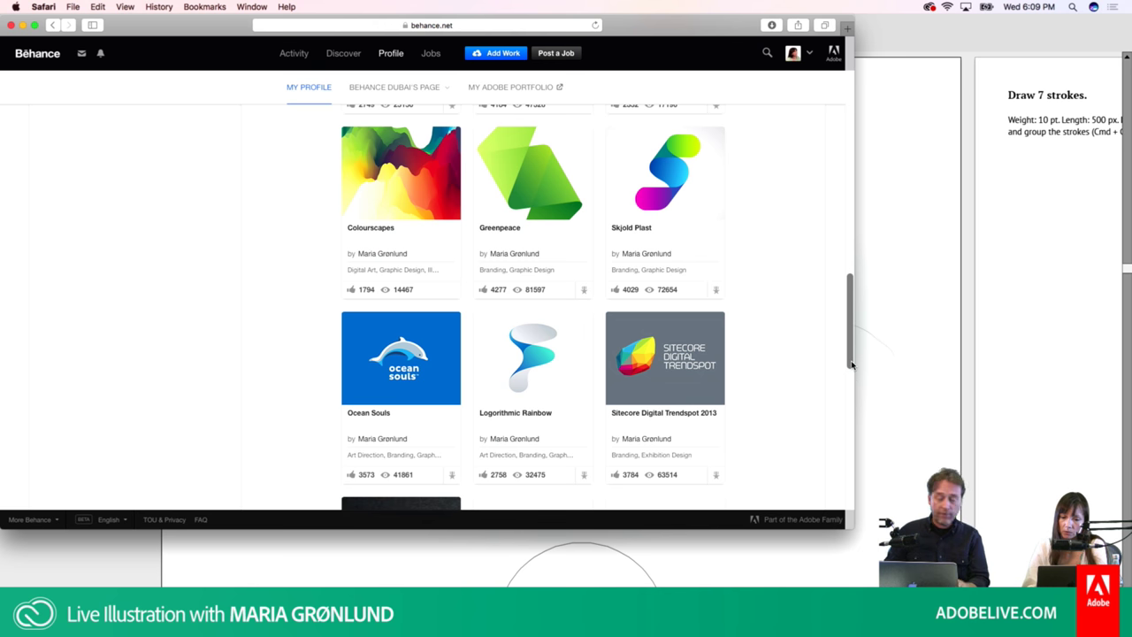
scroll(852, 381, down, 6)
scroll(845, 433, down, 3)
mouse_move(666, 423)
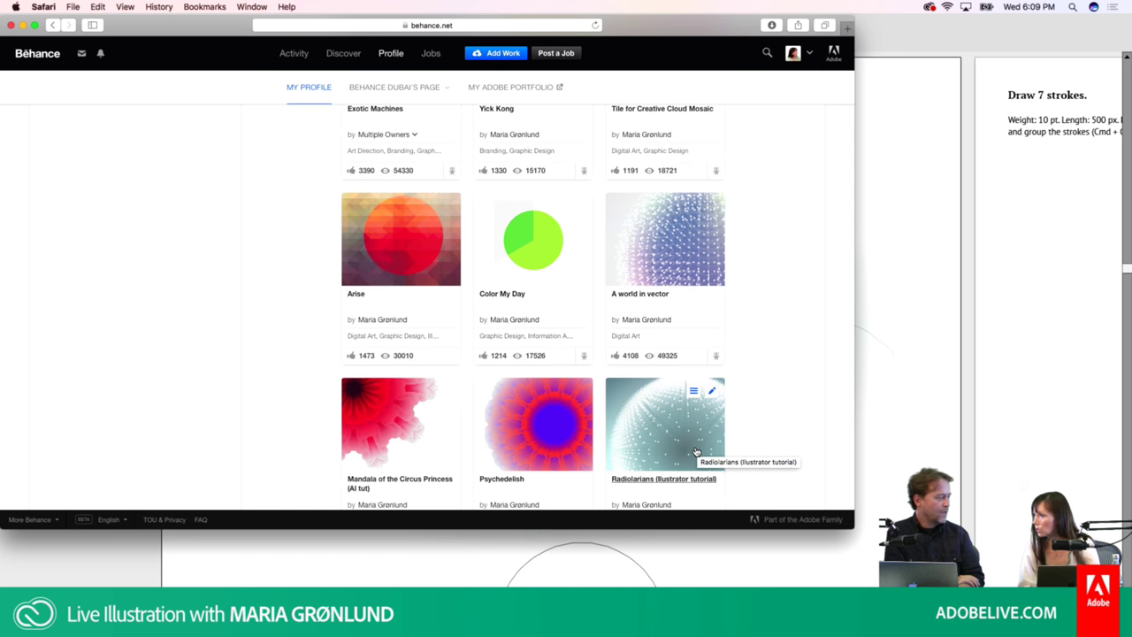
click(696, 452)
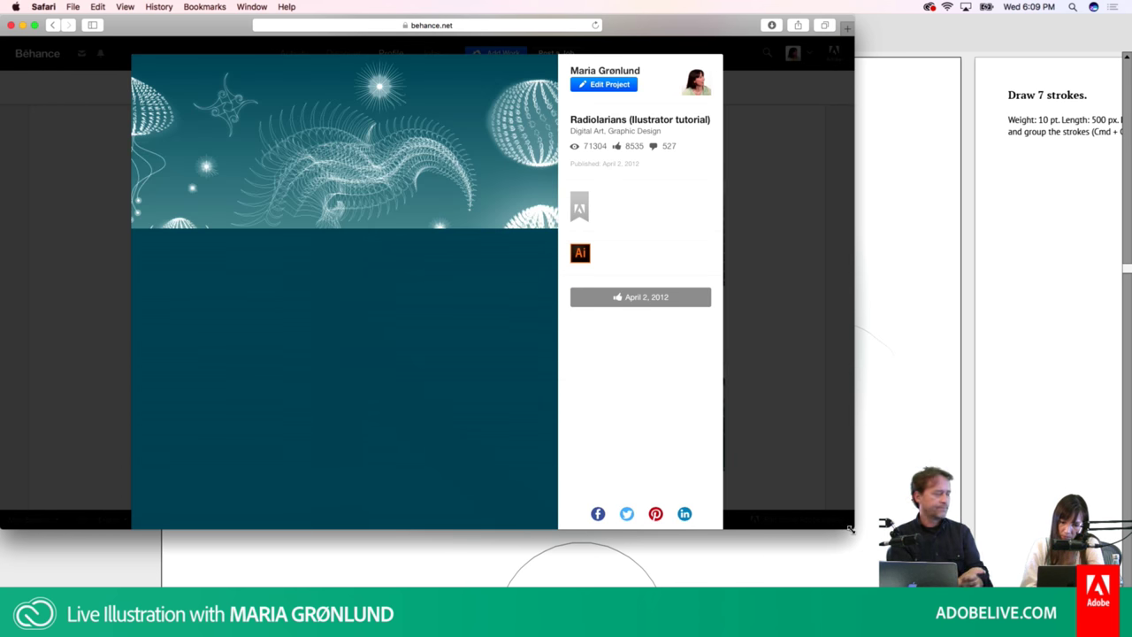
drag(849, 528, 987, 564)
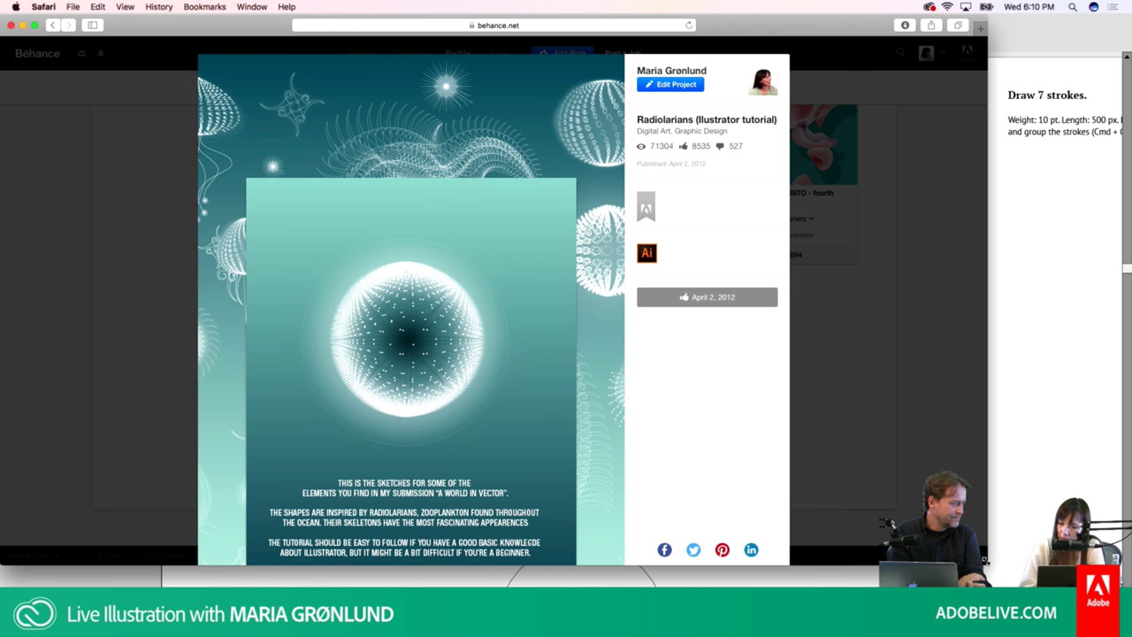
Widen and reposition the Safari window around the Radiolarians project
drag(1017, 567, 1059, 579)
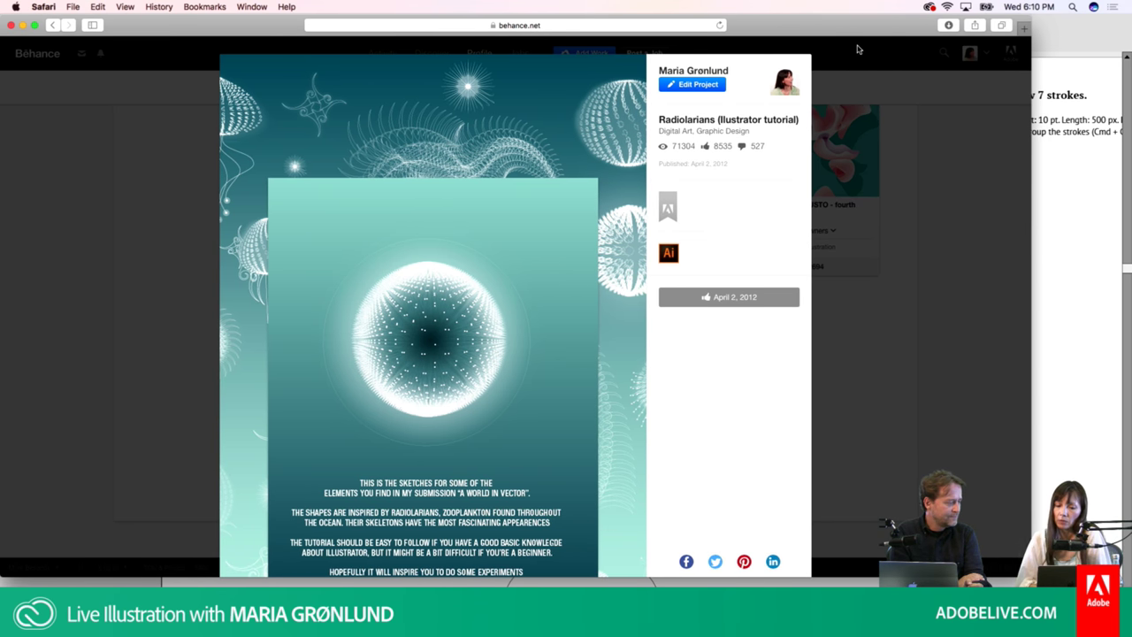
drag(861, 28, 875, 29)
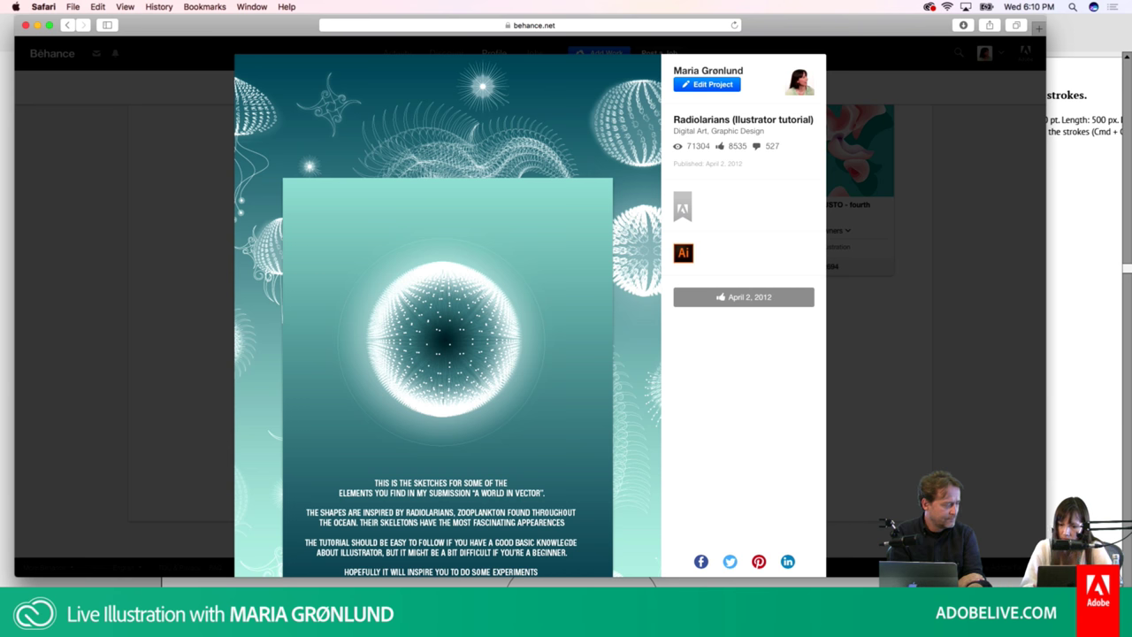
drag(1047, 427, 1111, 426)
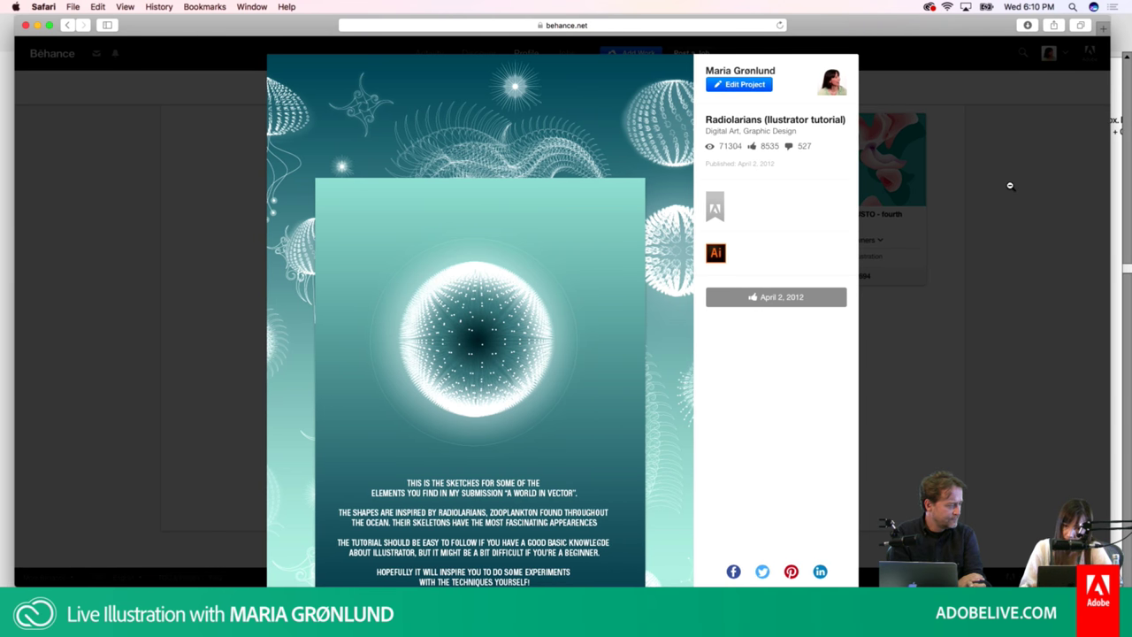
Close and reopen the Radiolarians project, then switch back to Illustrator with Cmd+Tab
click(1077, 139)
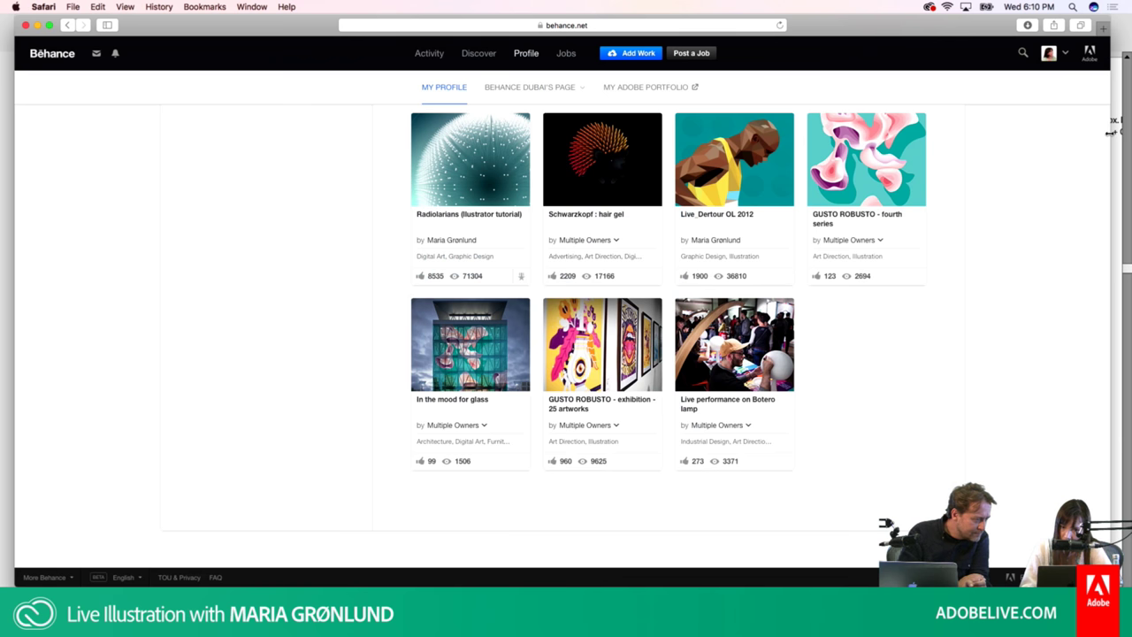
click(486, 173)
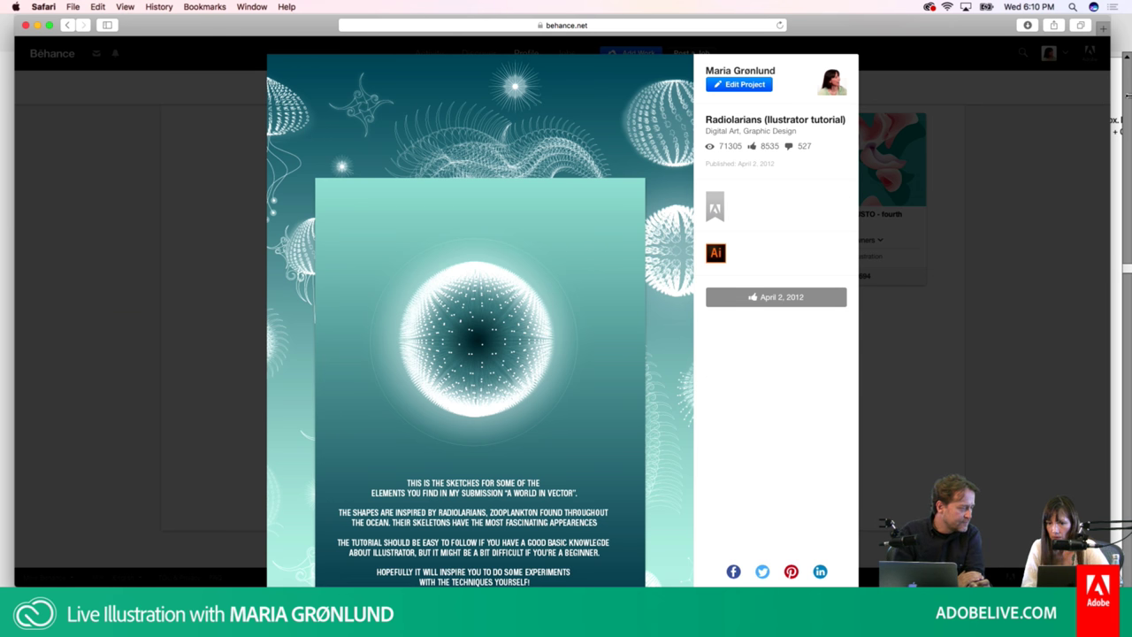
drag(1127, 95, 1128, 95)
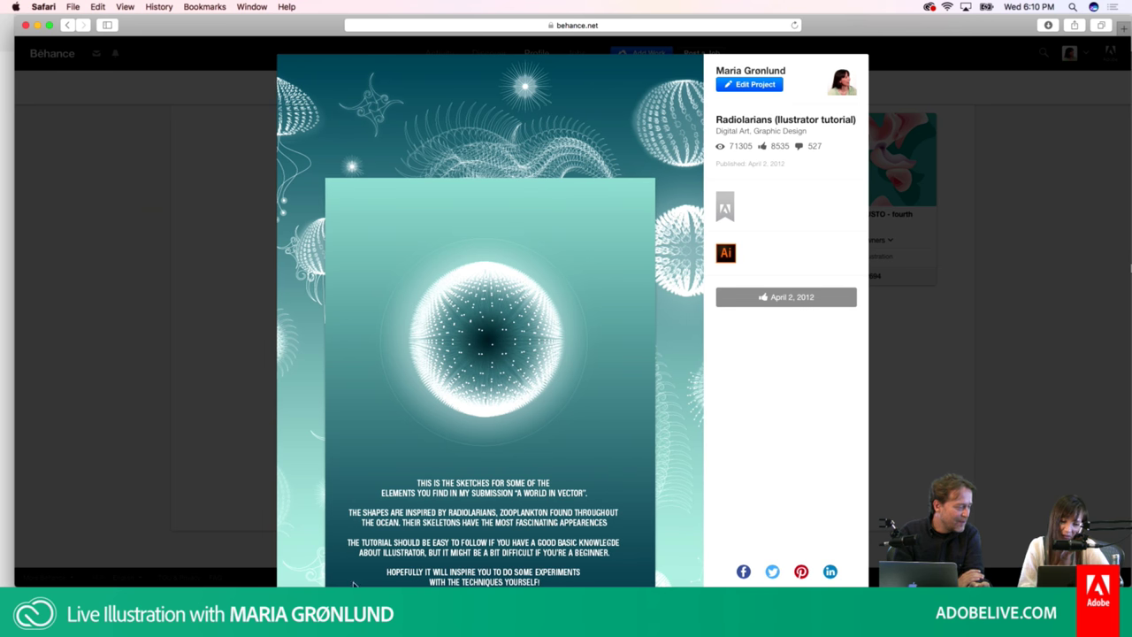
key(super+Tab)
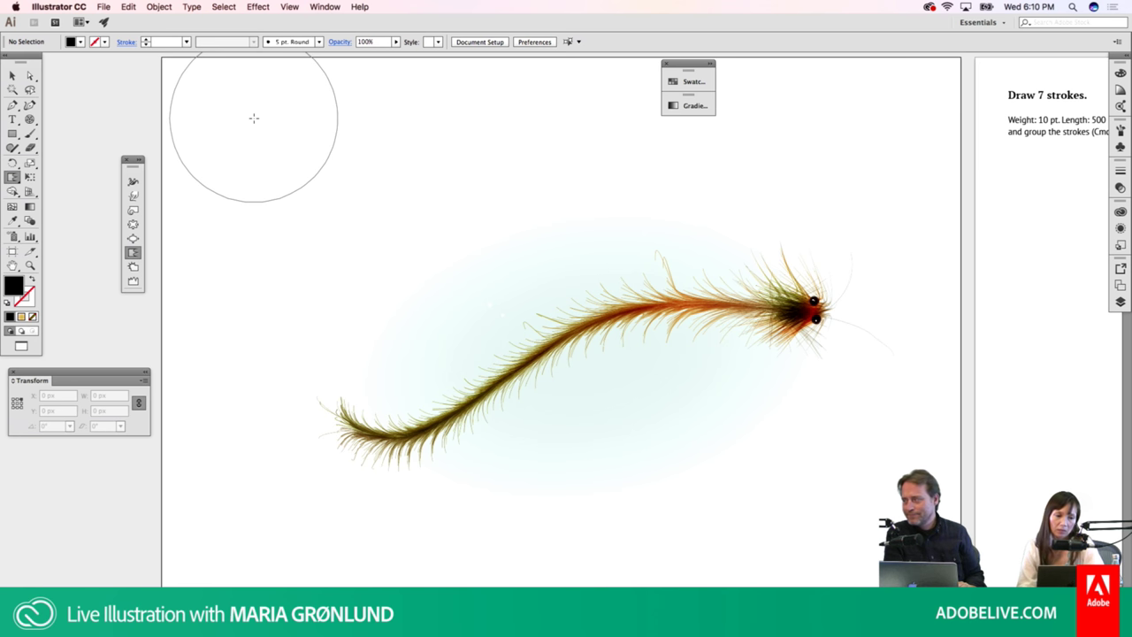
Select the 10 pt black stroke group on the 'Draw 7 strokes' artboard and show its Appearance panel
click(12, 76)
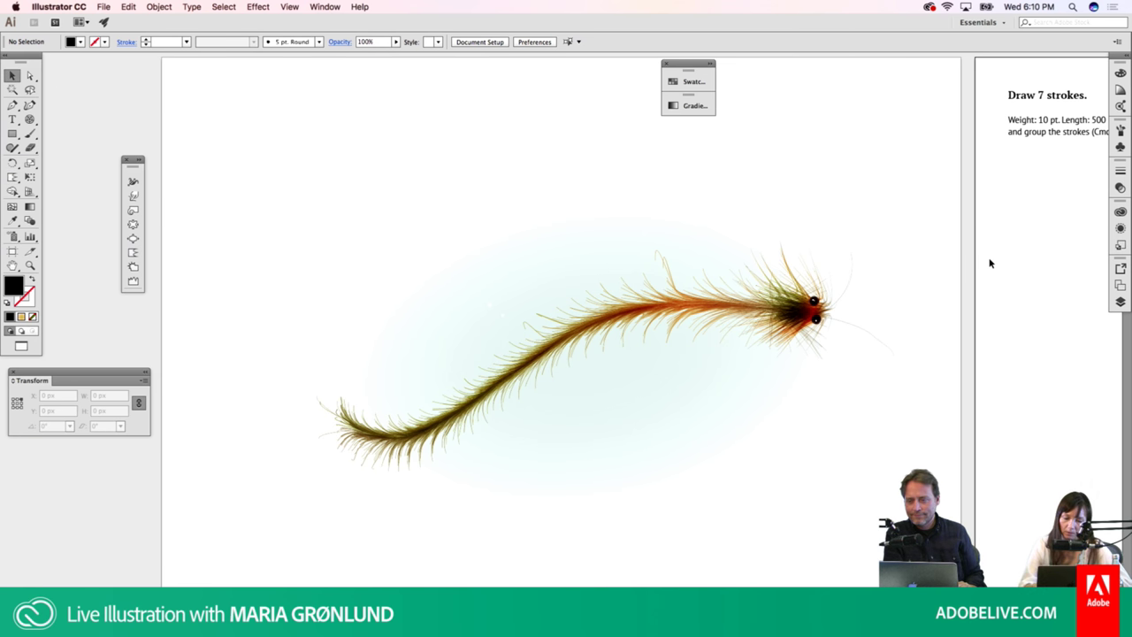
key(Page_Down)
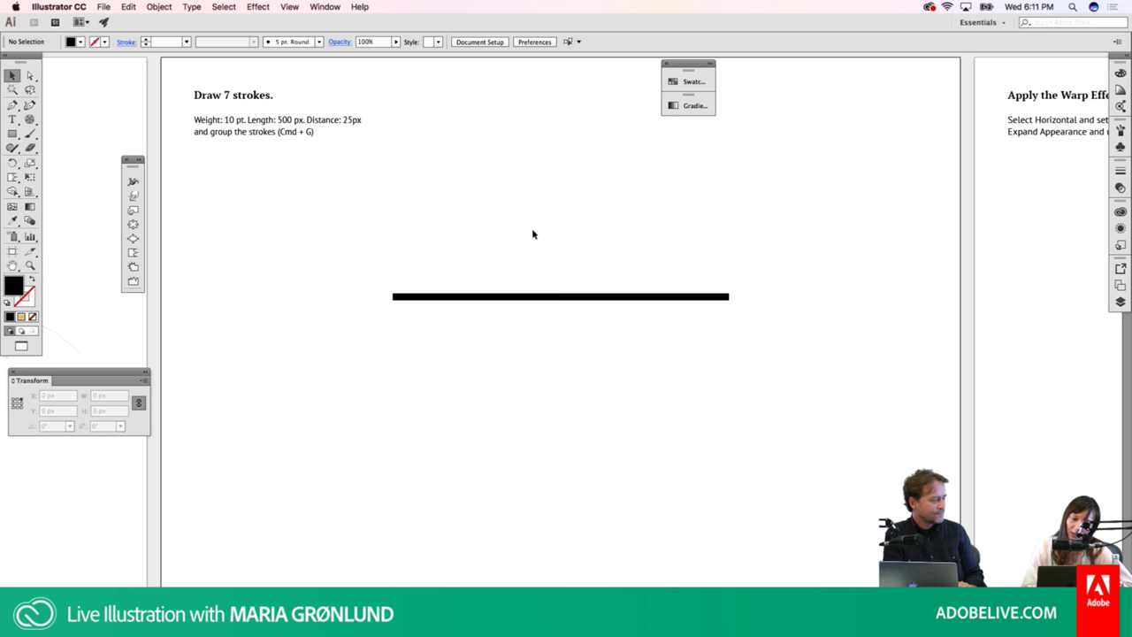
key(ctrl+a)
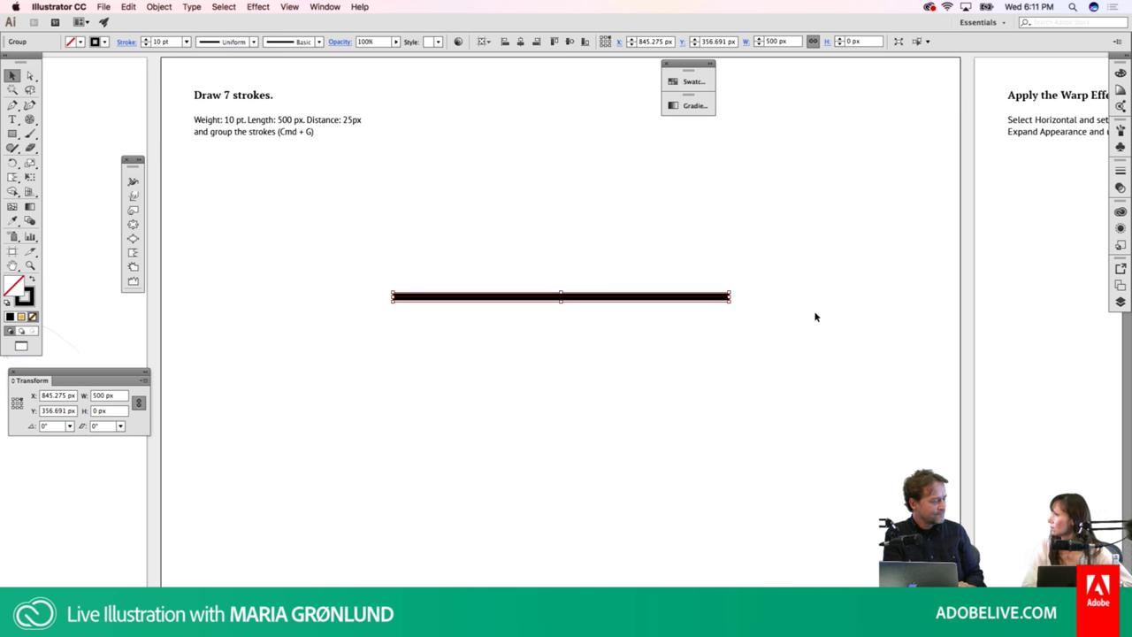
click(1121, 228)
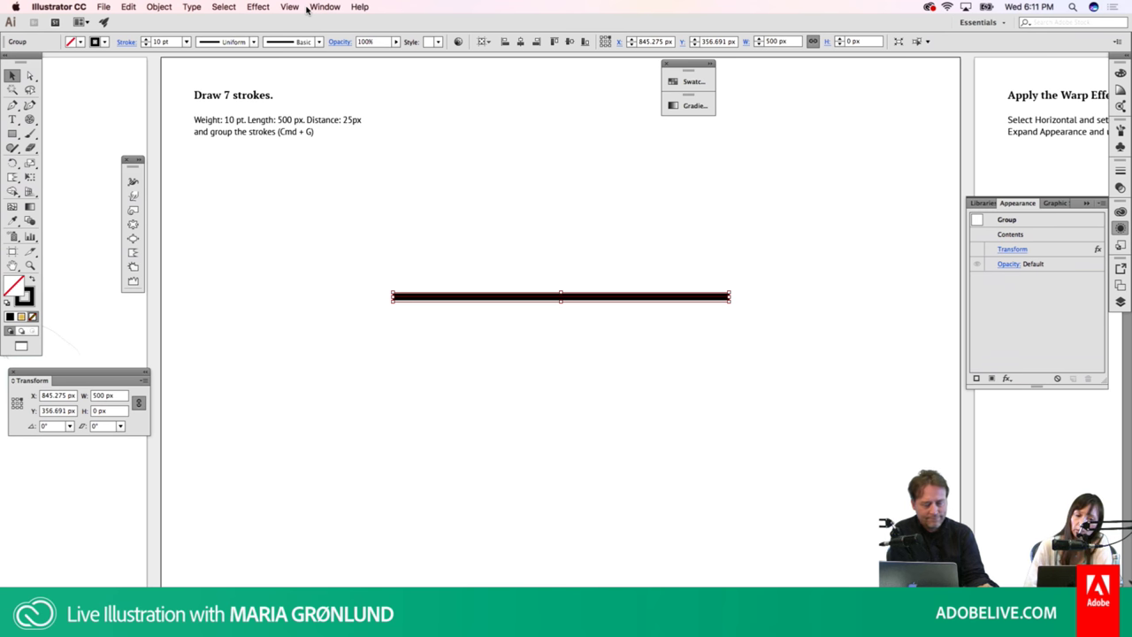
Add a Transform effect moving the stroke 25 px down with 6 copies, previewed as seven stripes
click(269, 7)
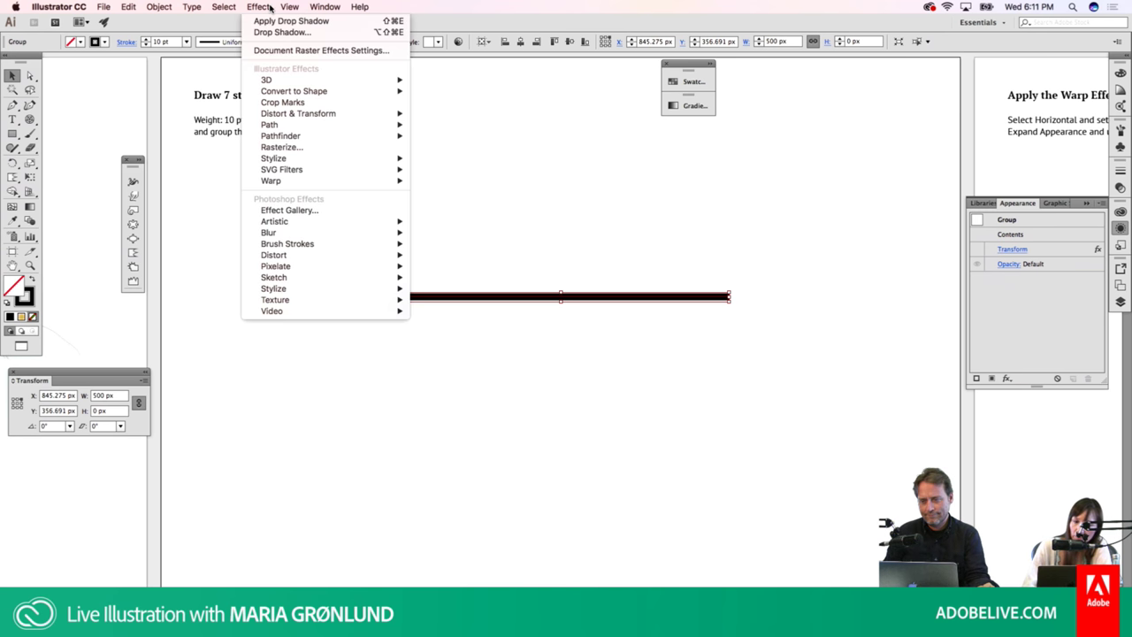
mouse_move(298, 113)
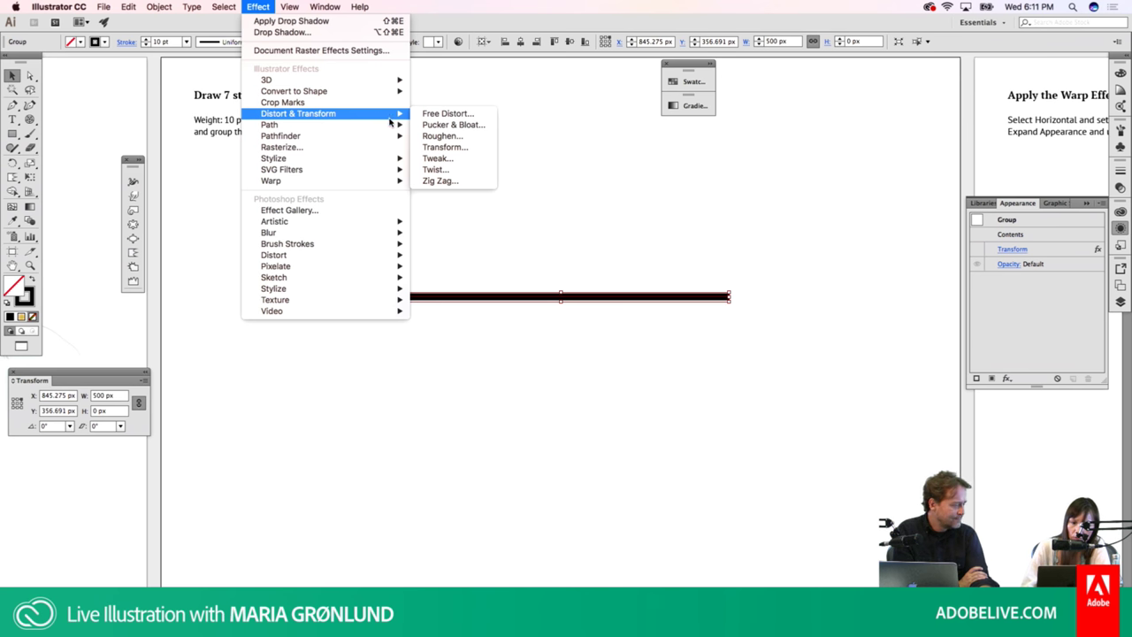
click(459, 148)
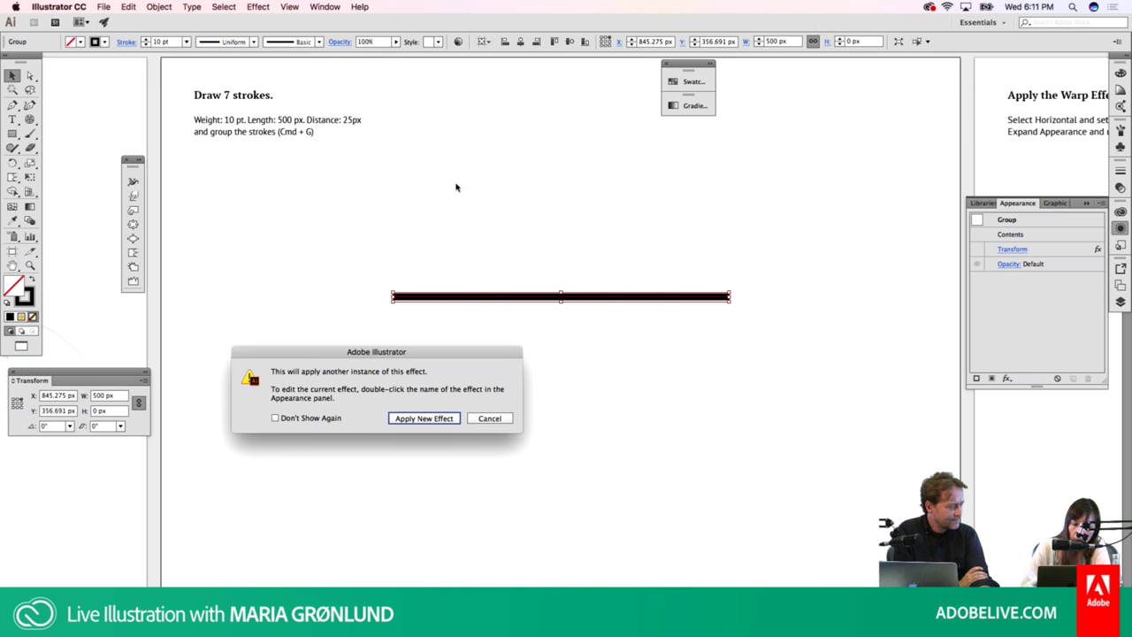
click(445, 421)
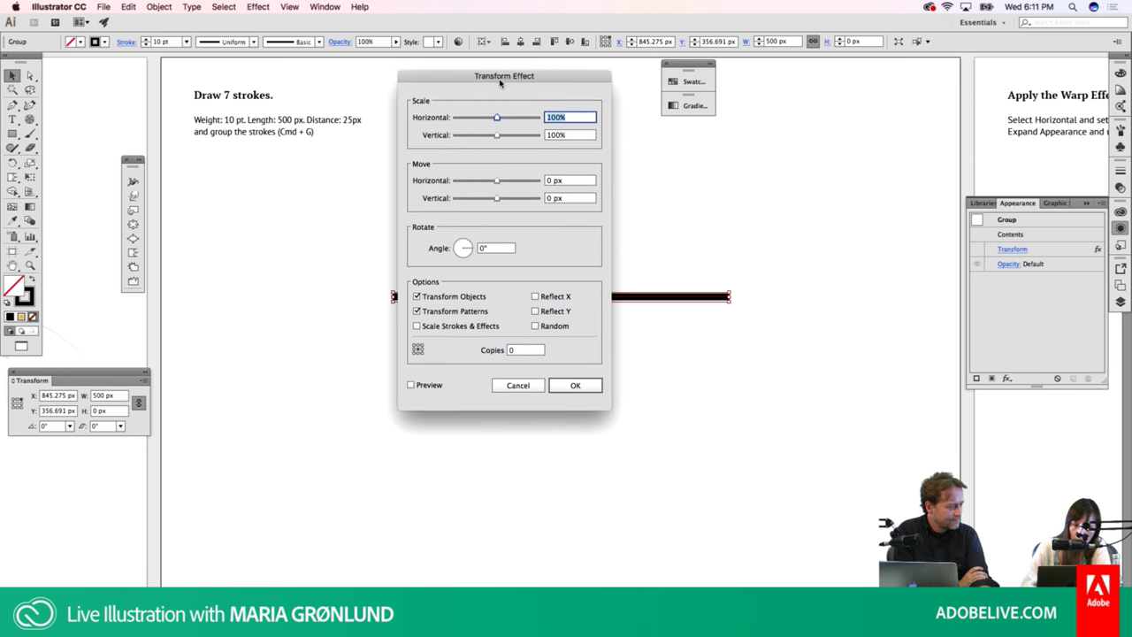
drag(502, 76, 315, 158)
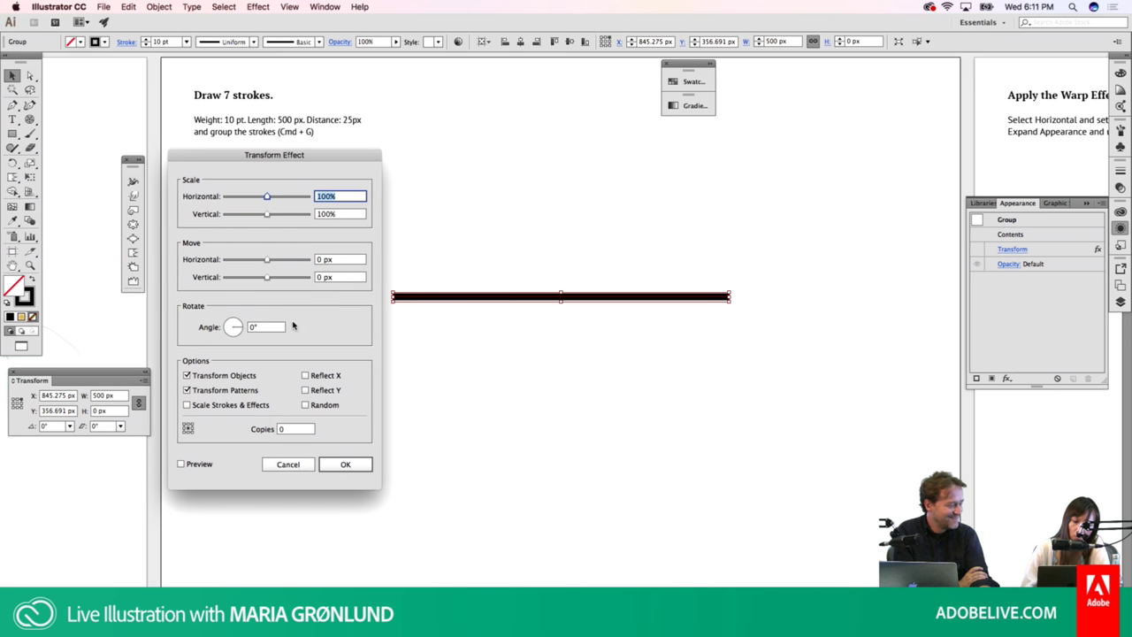
click(292, 431)
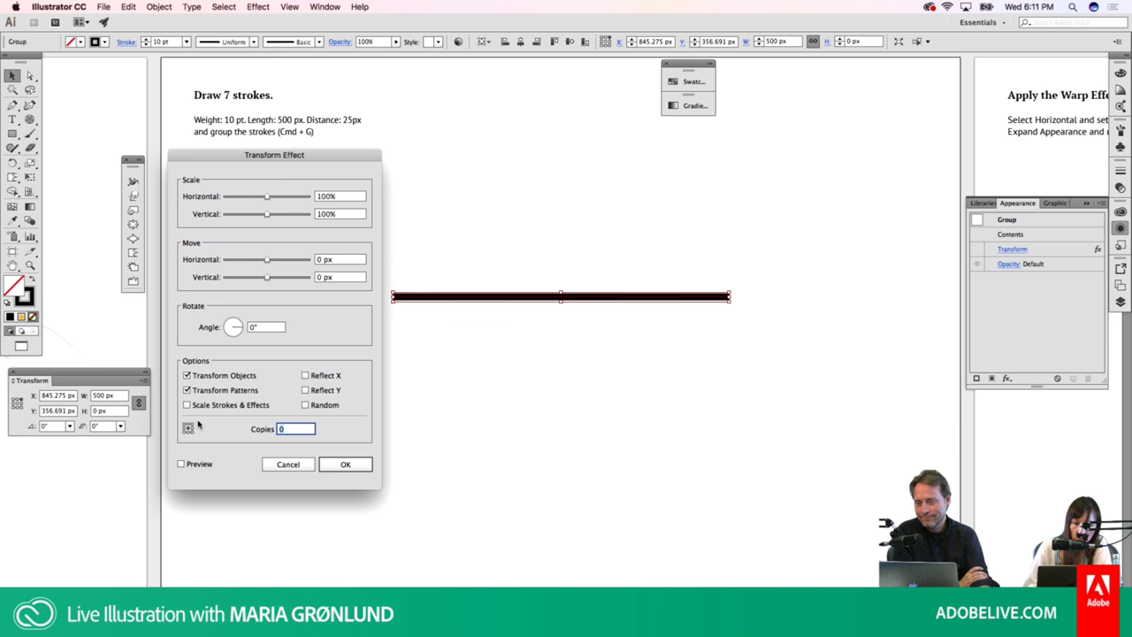
drag(341, 162, 326, 212)
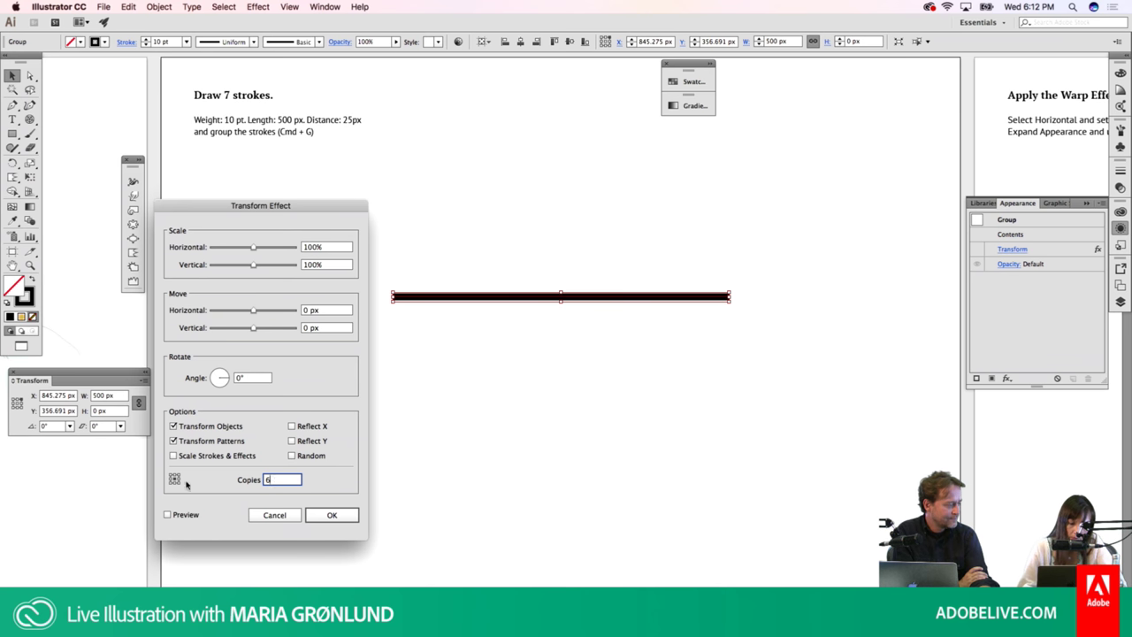
click(167, 514)
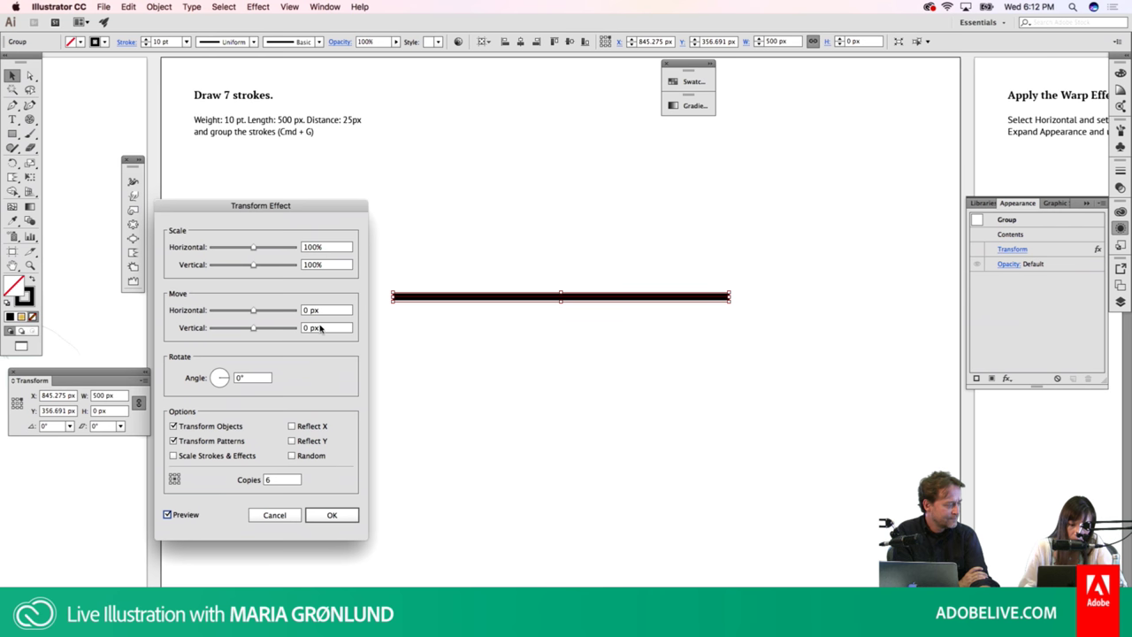
click(323, 328)
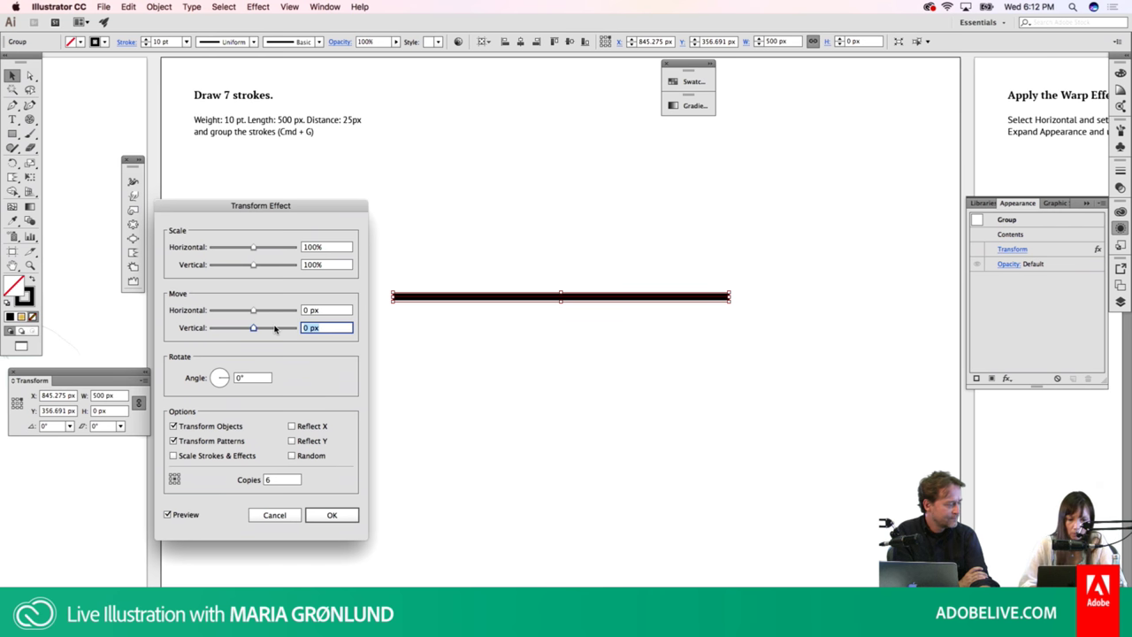
text(25)
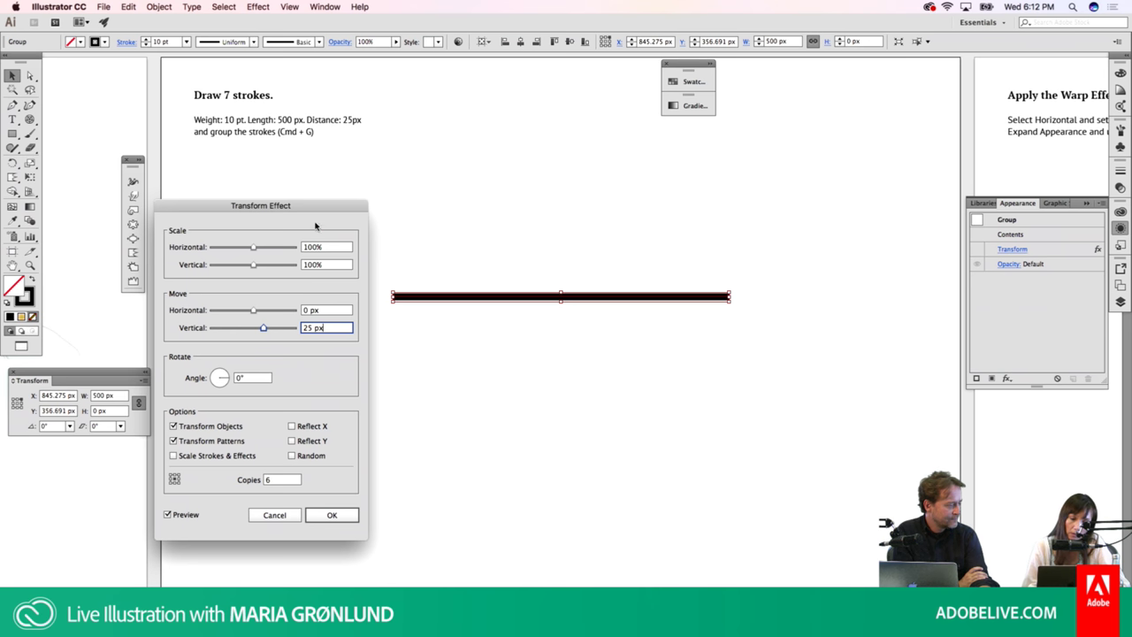
drag(312, 213, 306, 194)
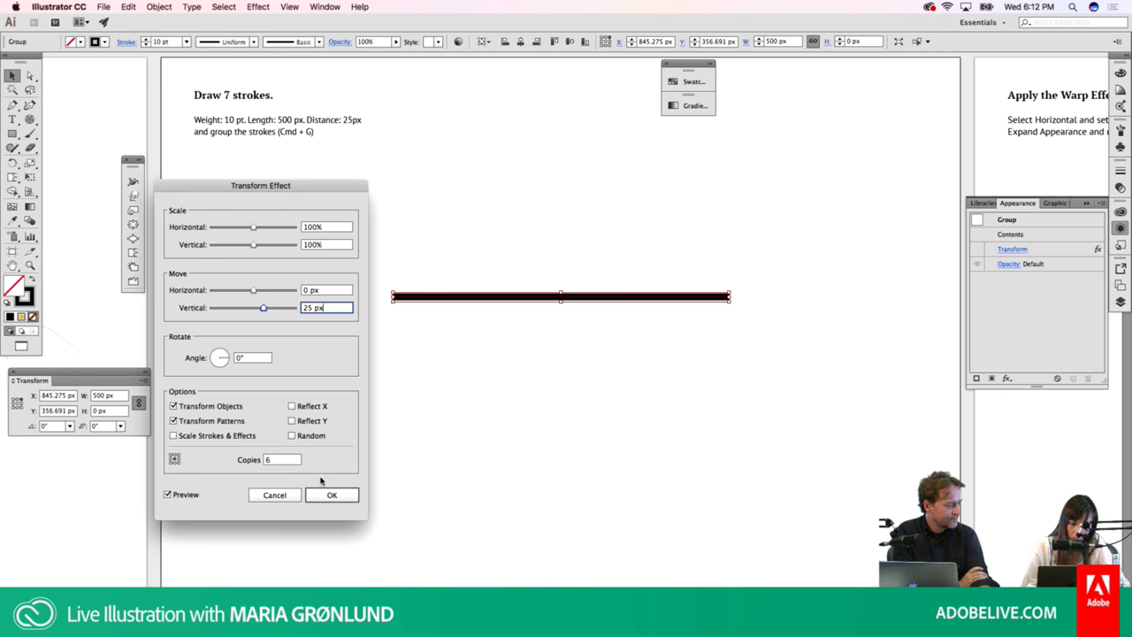
click(285, 461)
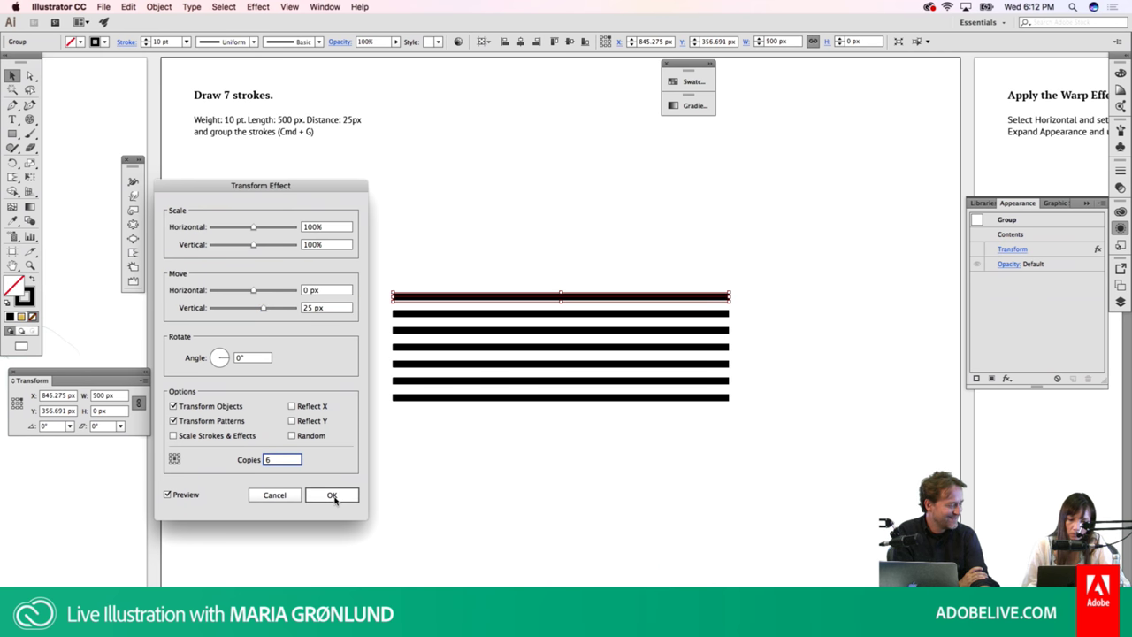
click(332, 495)
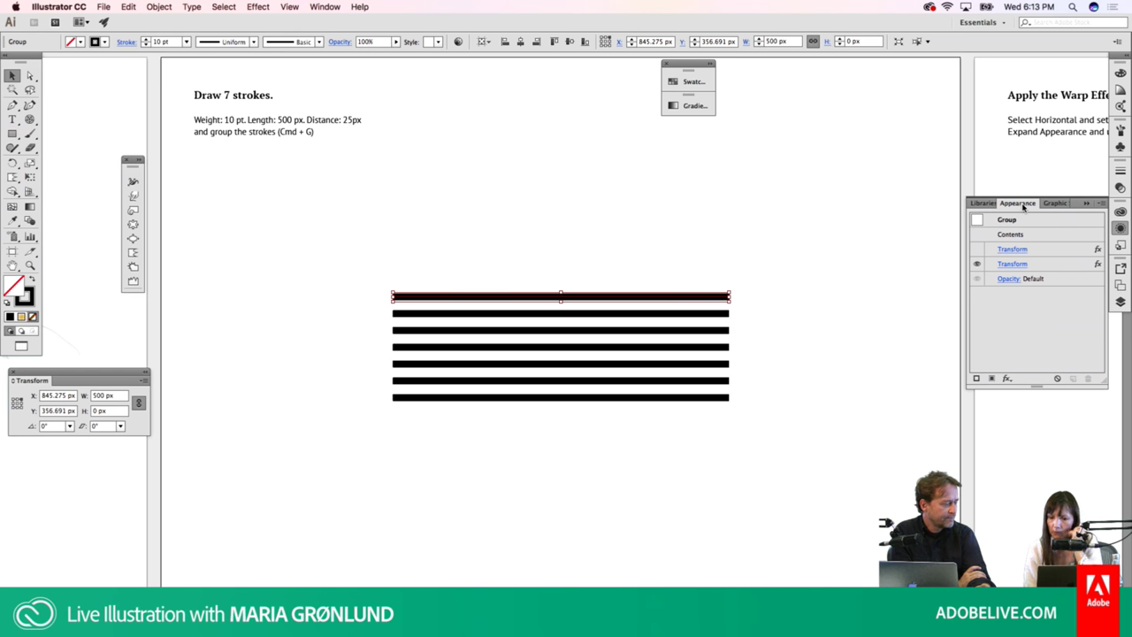
Inspect the group's second Transform effect with Preview on, then cancel without changes
click(1053, 265)
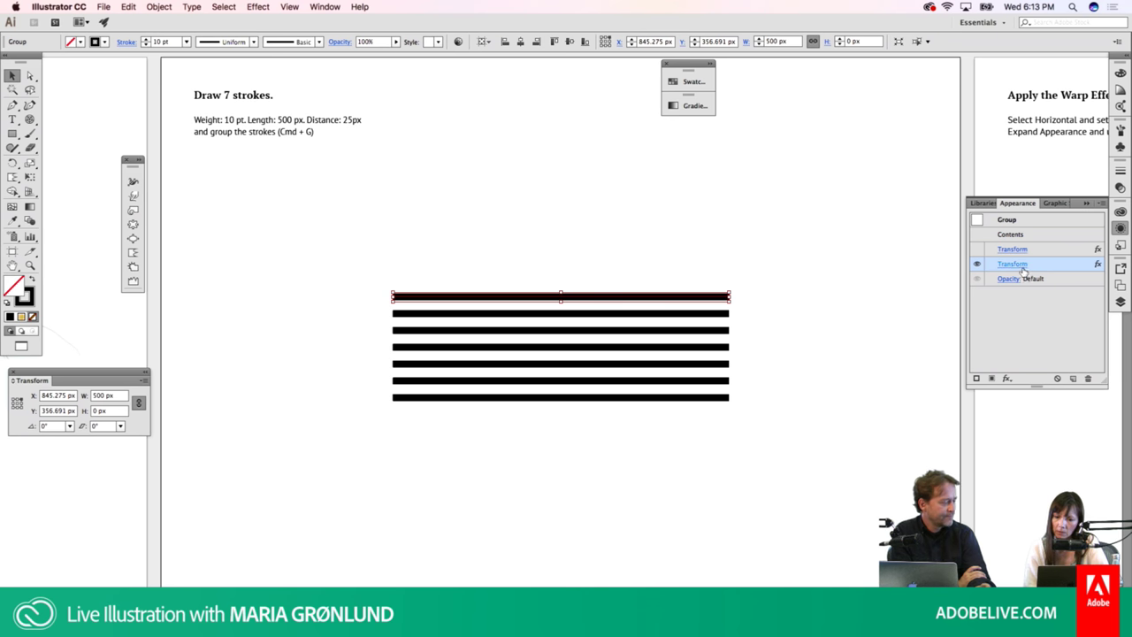
click(1014, 265)
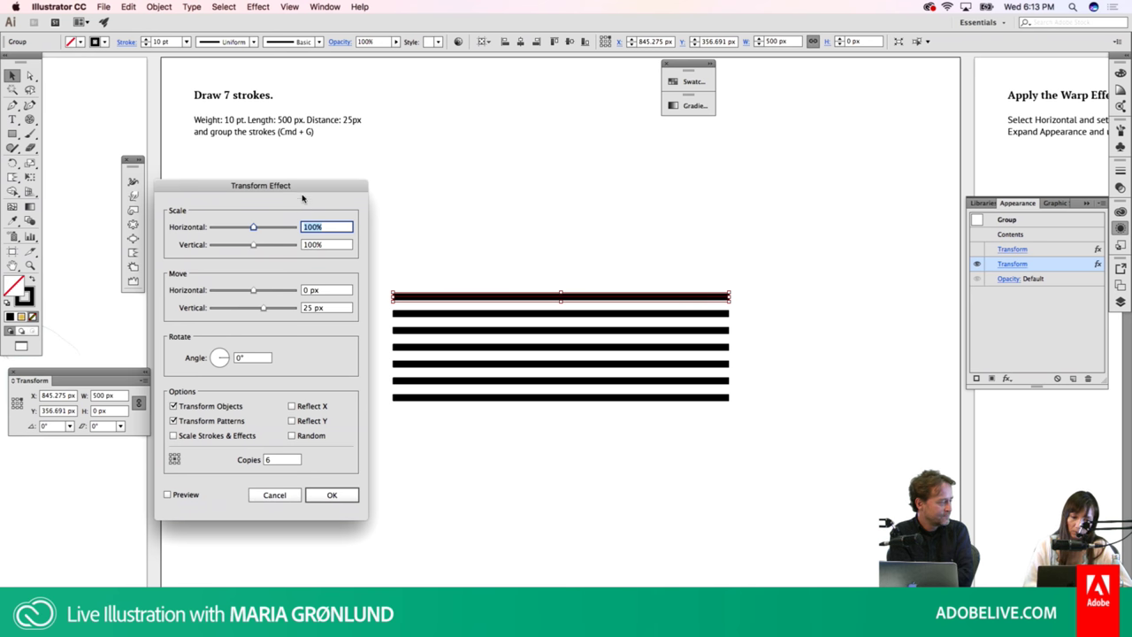
drag(306, 191, 278, 259)
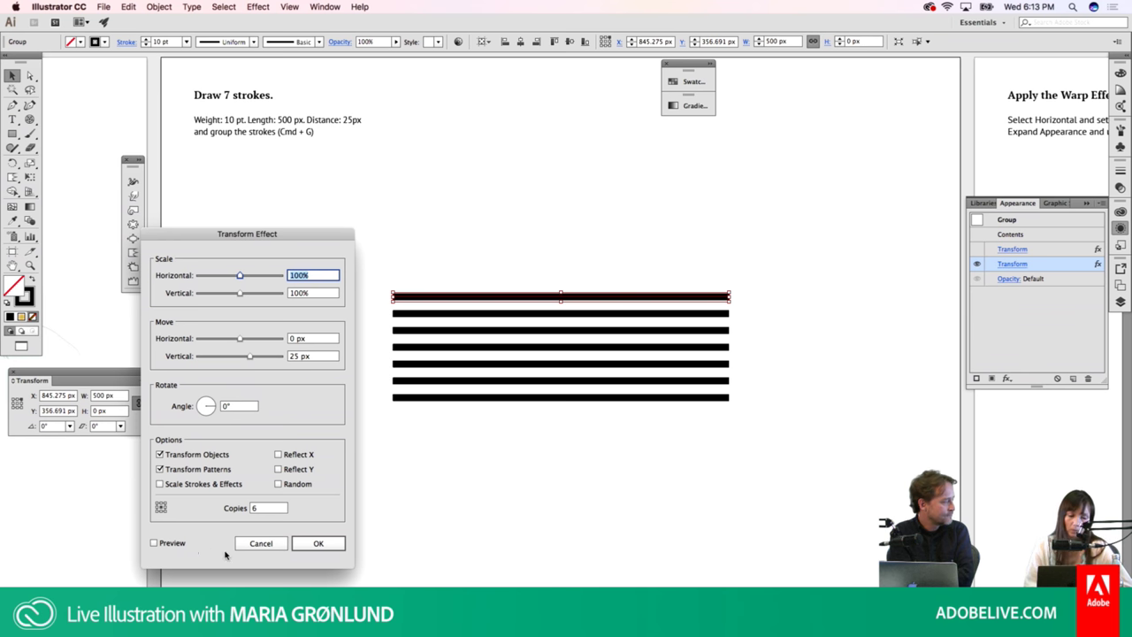
click(154, 543)
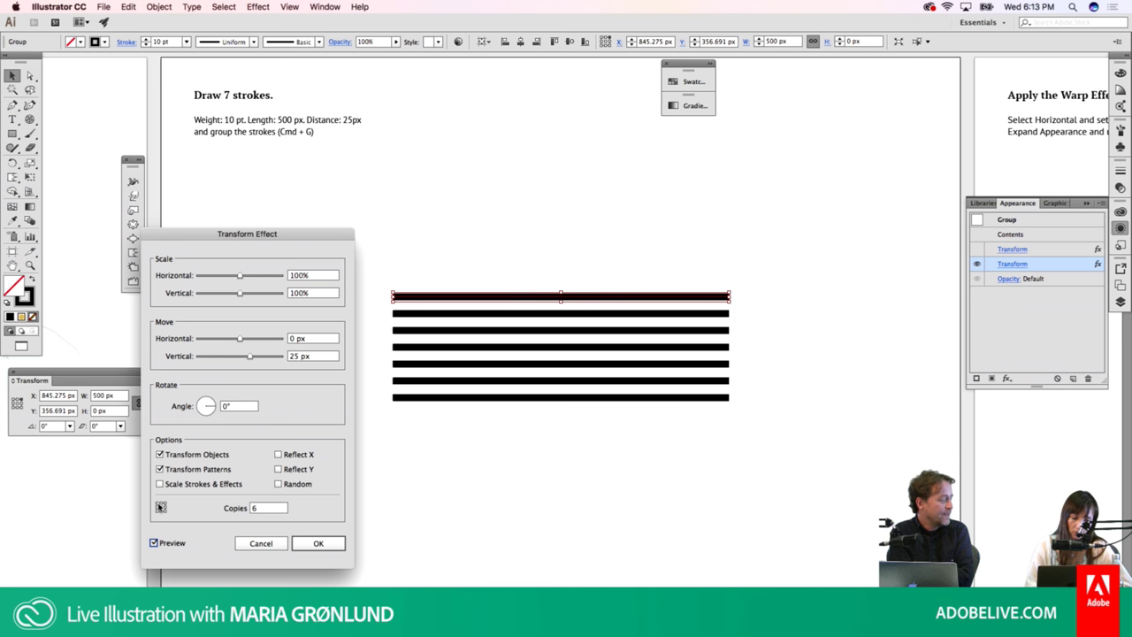
click(314, 545)
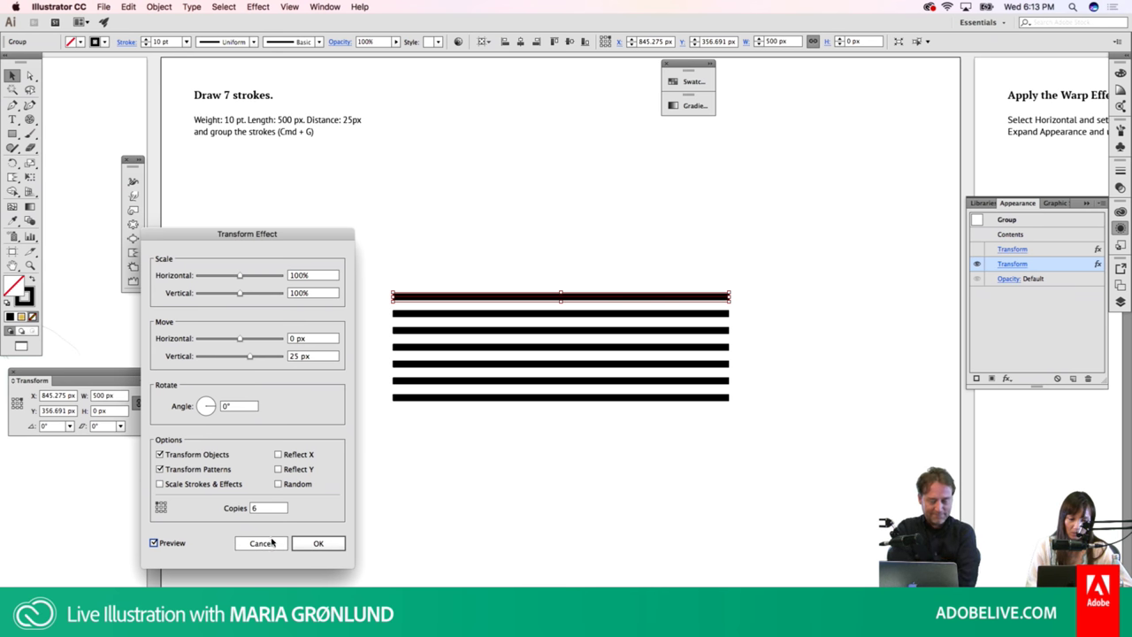
click(270, 545)
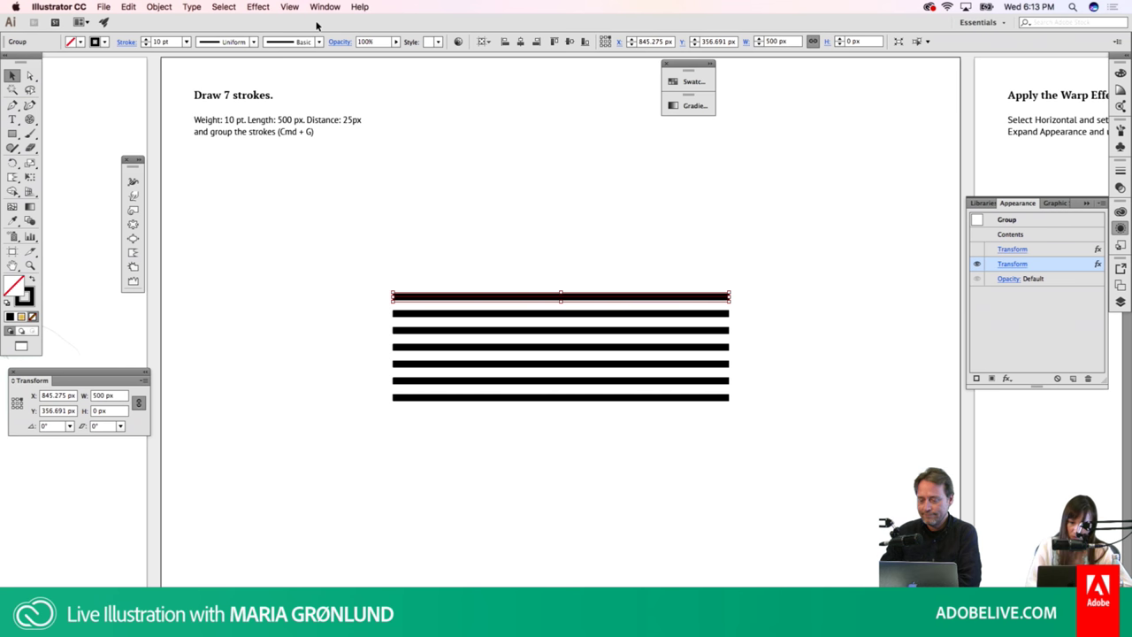
Reselect the stroke group and check it briefly in Outline view
click(519, 230)
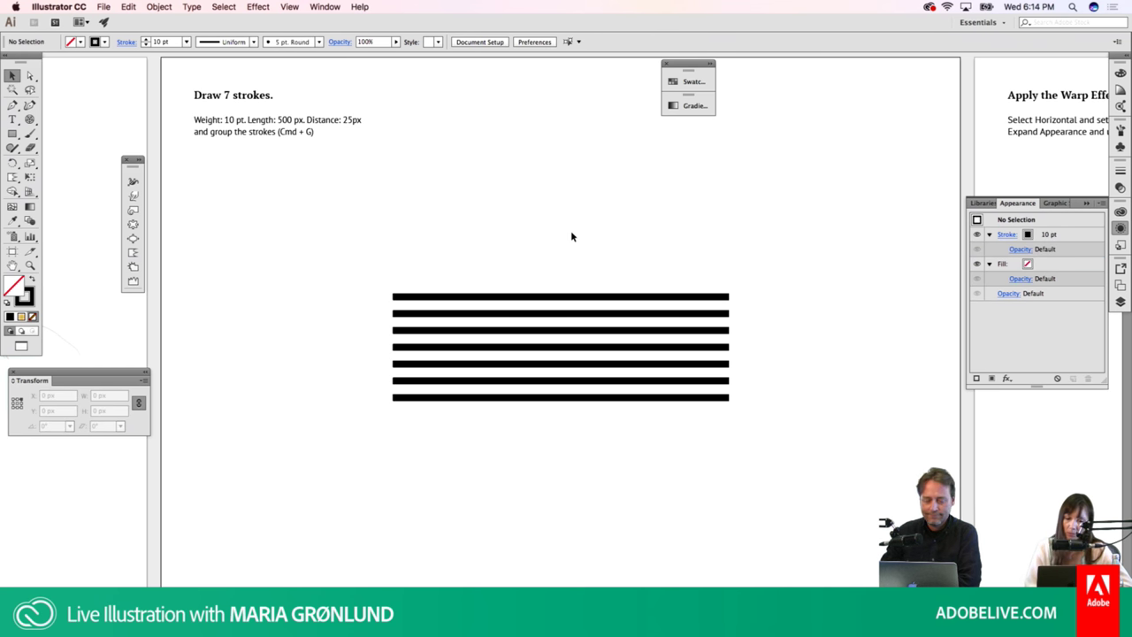
click(587, 312)
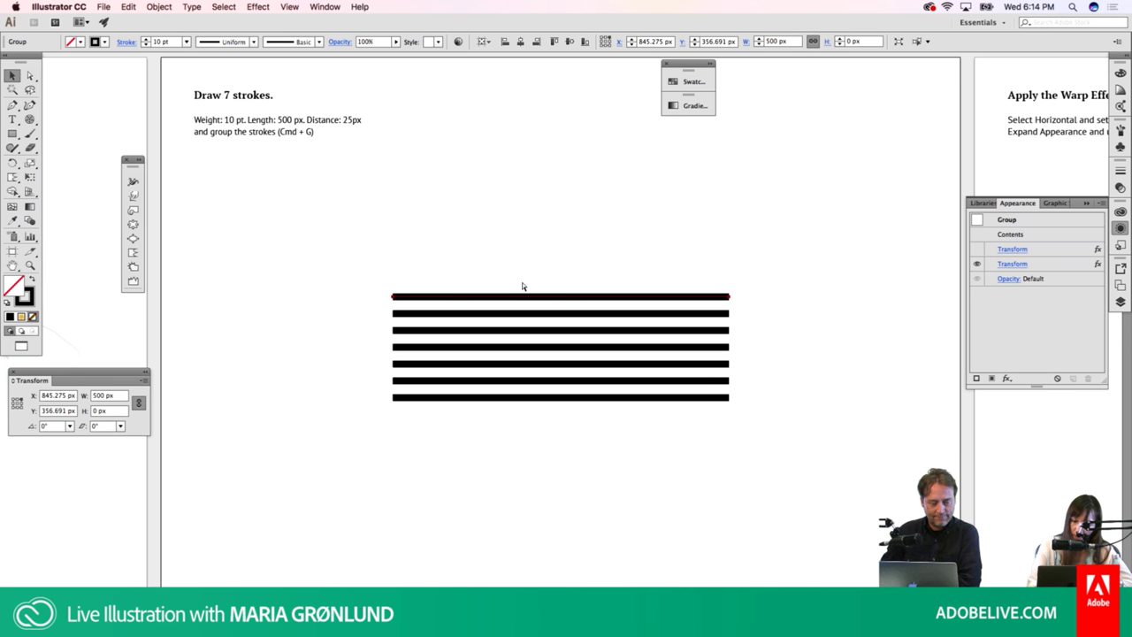
key(ctrl+y)
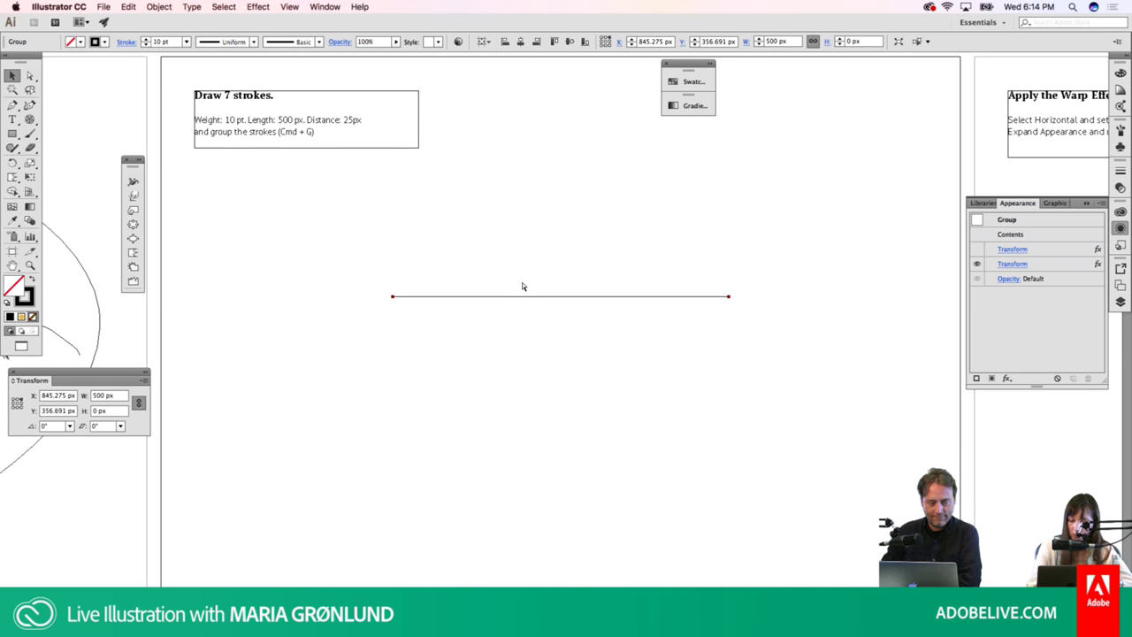
key(ctrl+y)
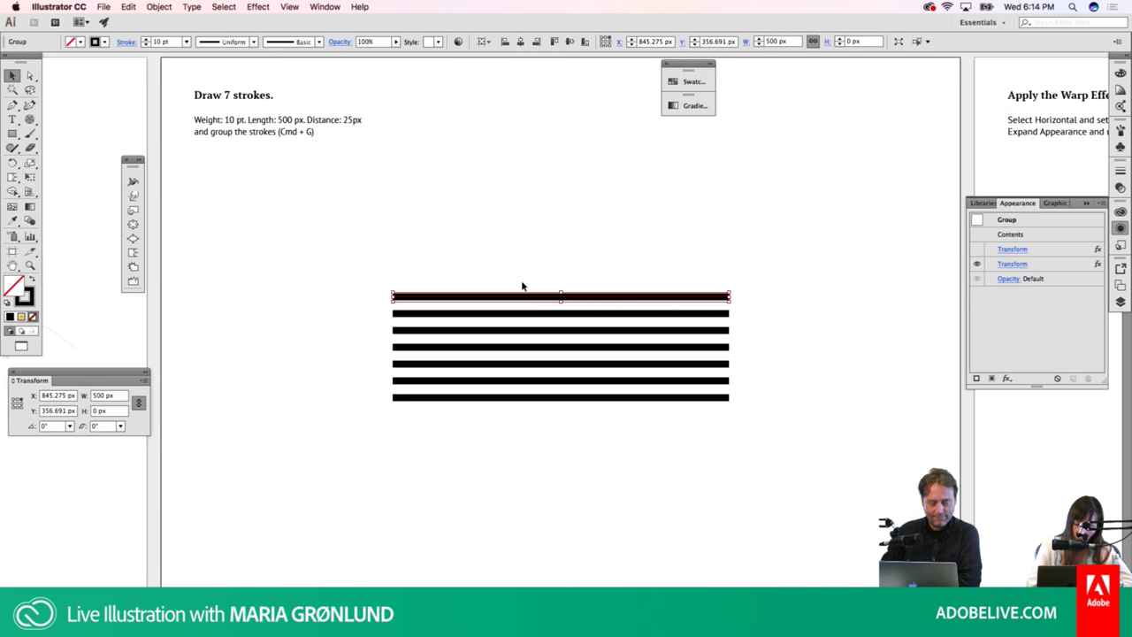
click(159, 7)
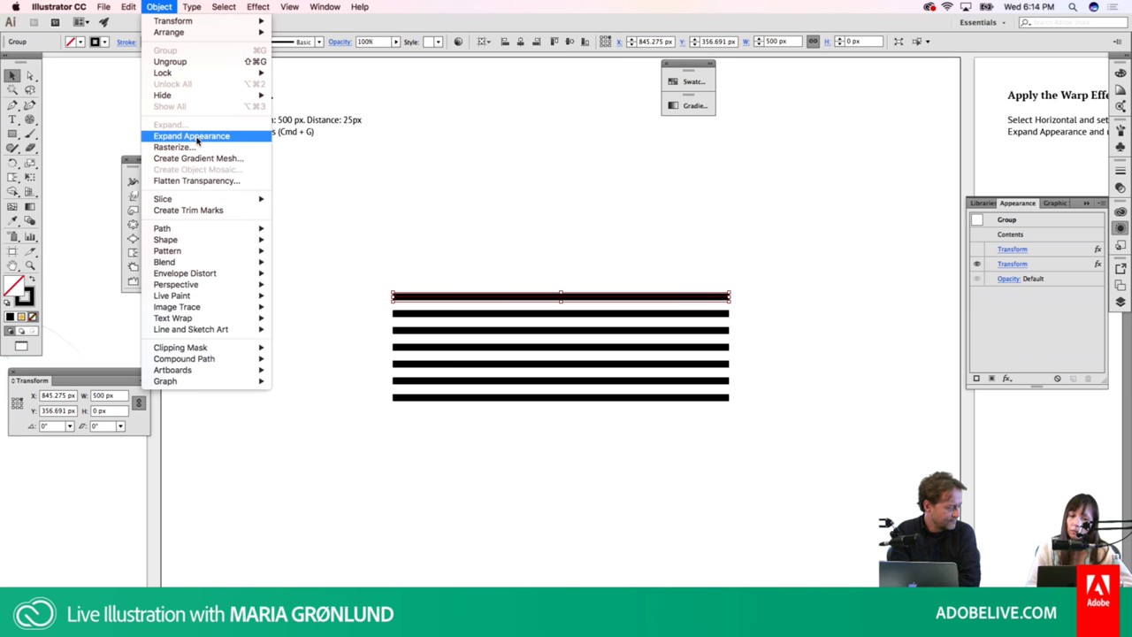
Expand the repeated stroke's appearance into seven real stripes, then browse the neighbouring artboards
click(197, 137)
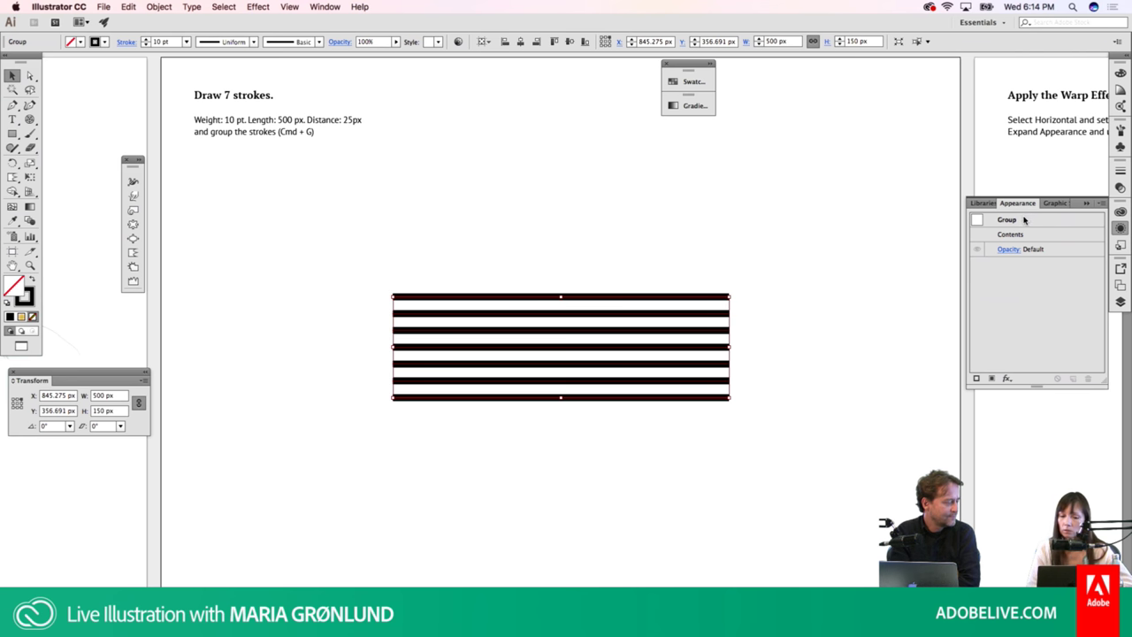
click(881, 199)
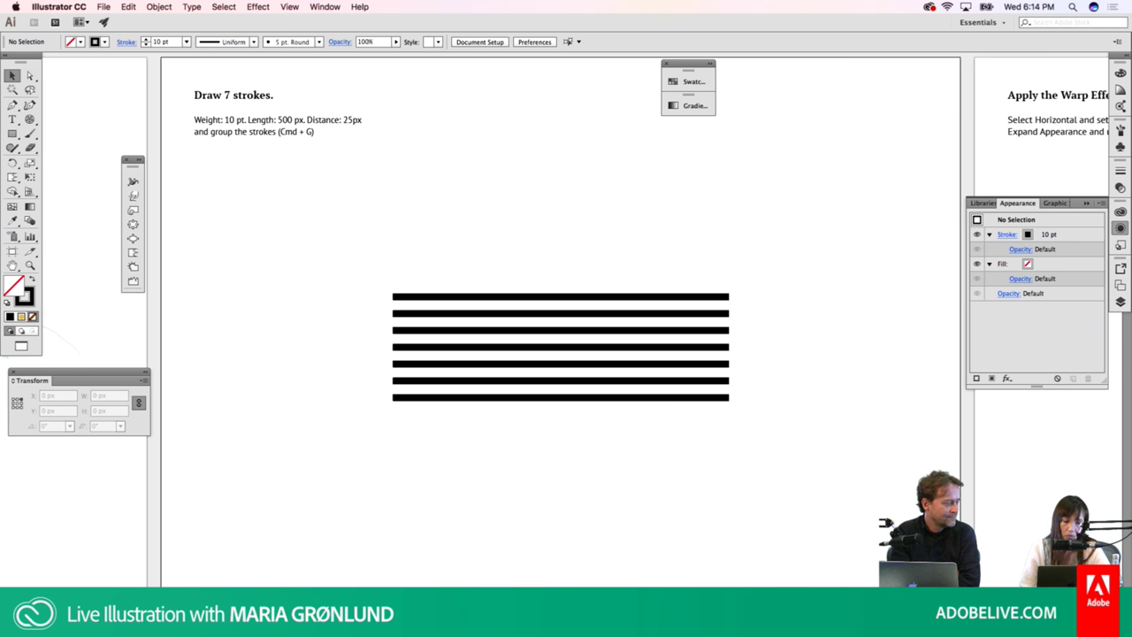
key(shift+Page_Down)
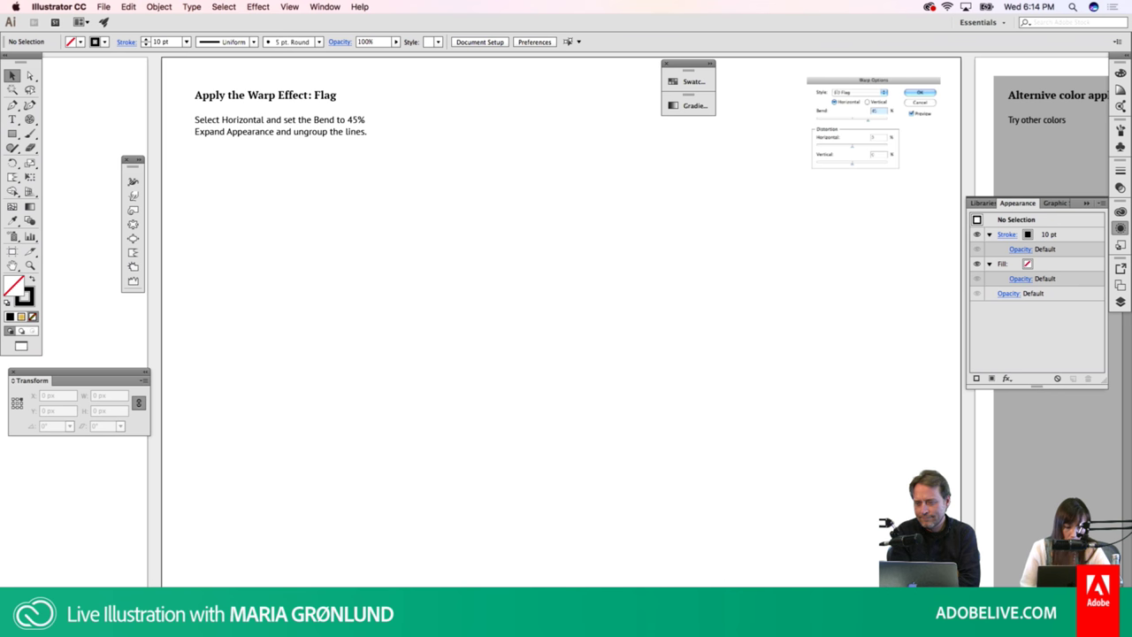
key(shift+Page_Up)
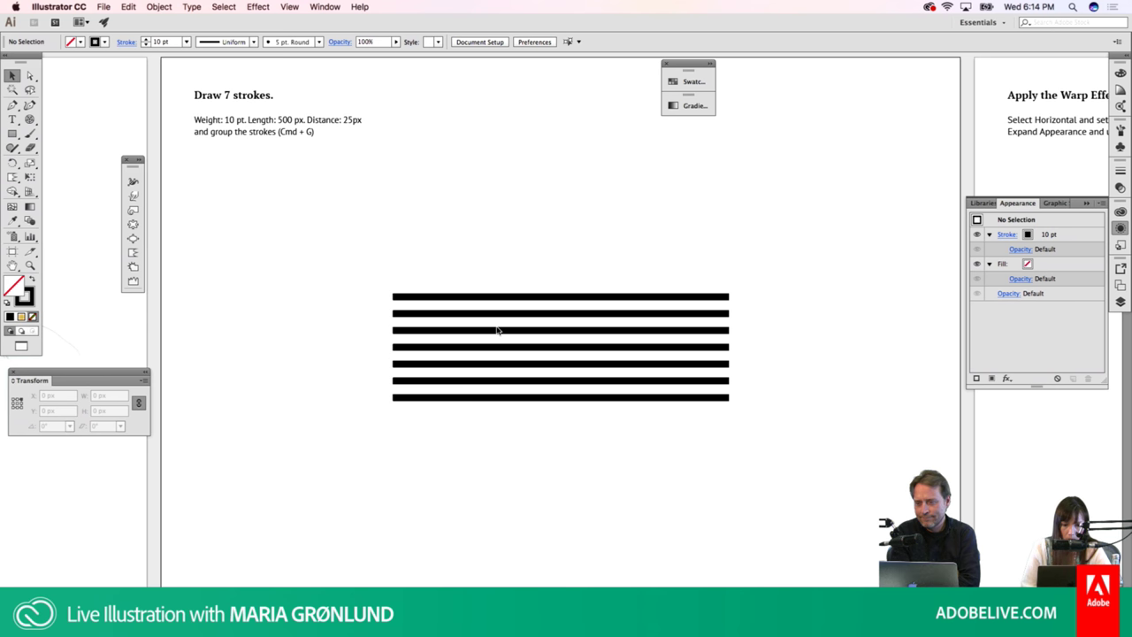
key(shift+Page_Up)
click(524, 365)
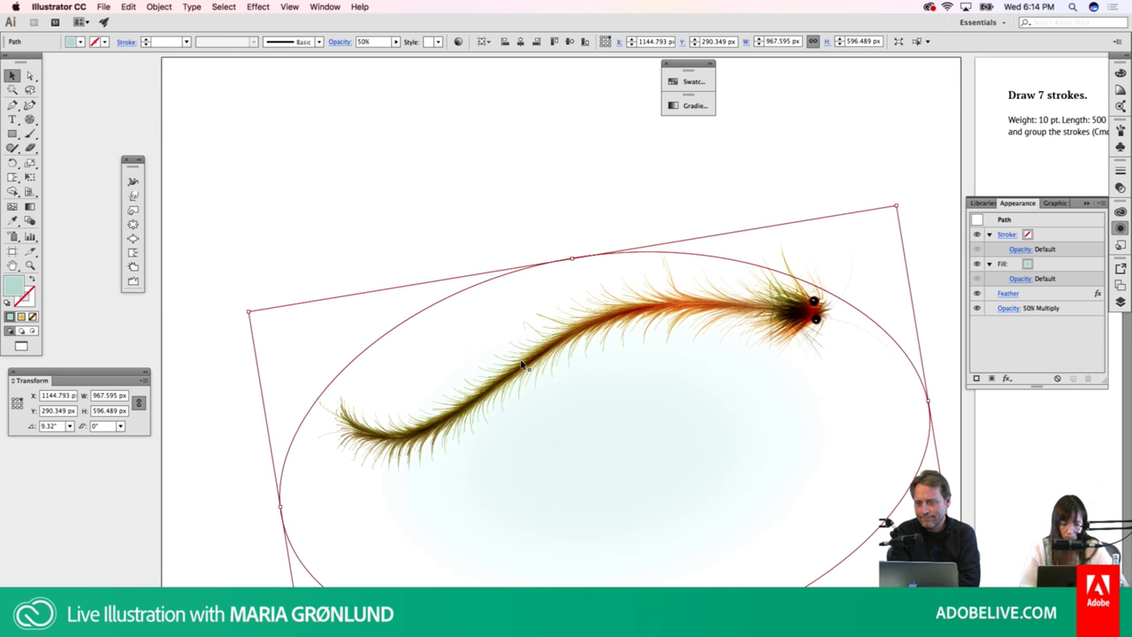
key(ctrl+z)
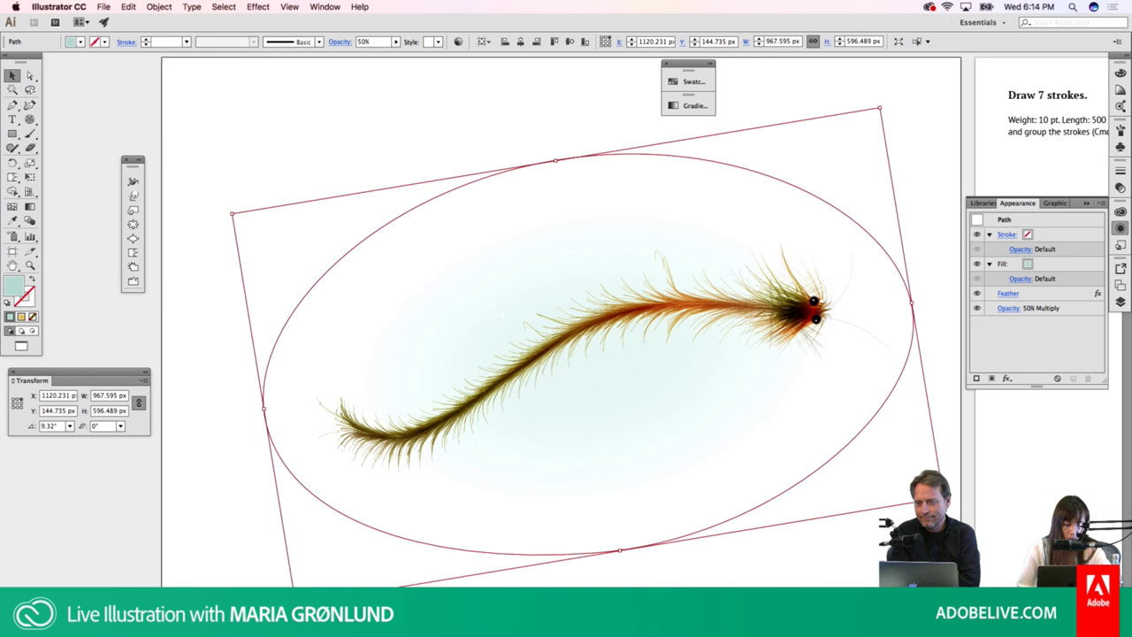
Select the seven-stripe group and bring it to the 'Apply the Warp Effect: Flag' artboard
key(shift+Page_Down)
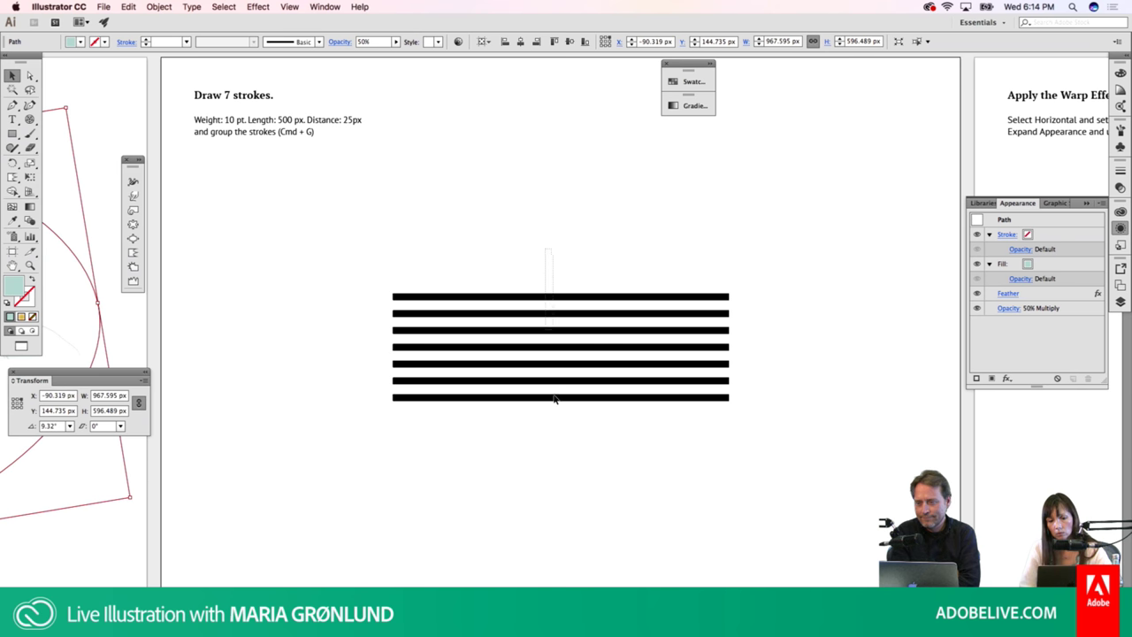
click(555, 398)
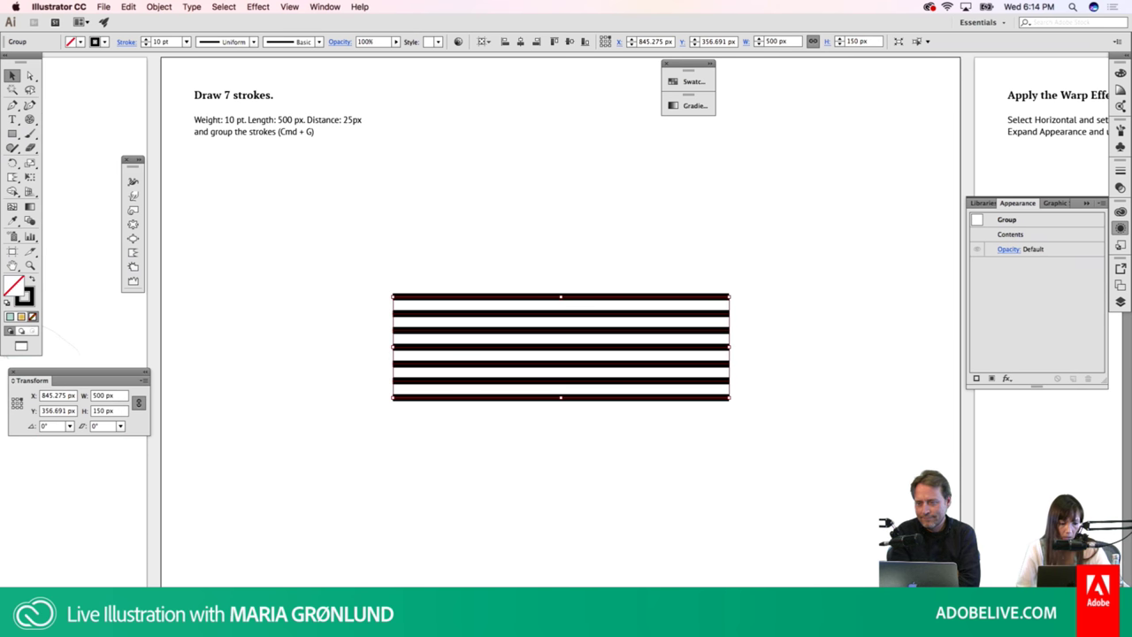
key(shift+Page_Down)
key(ctrl+shift+v)
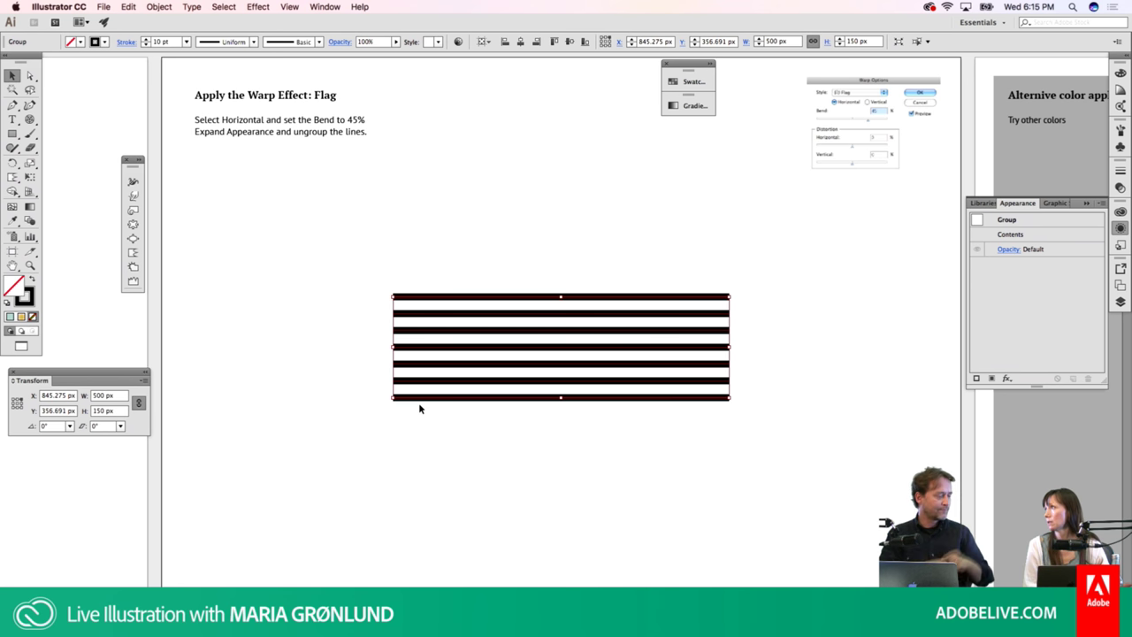
Open the Flag warp on the stripes and preview it with a 45% bend
click(257, 7)
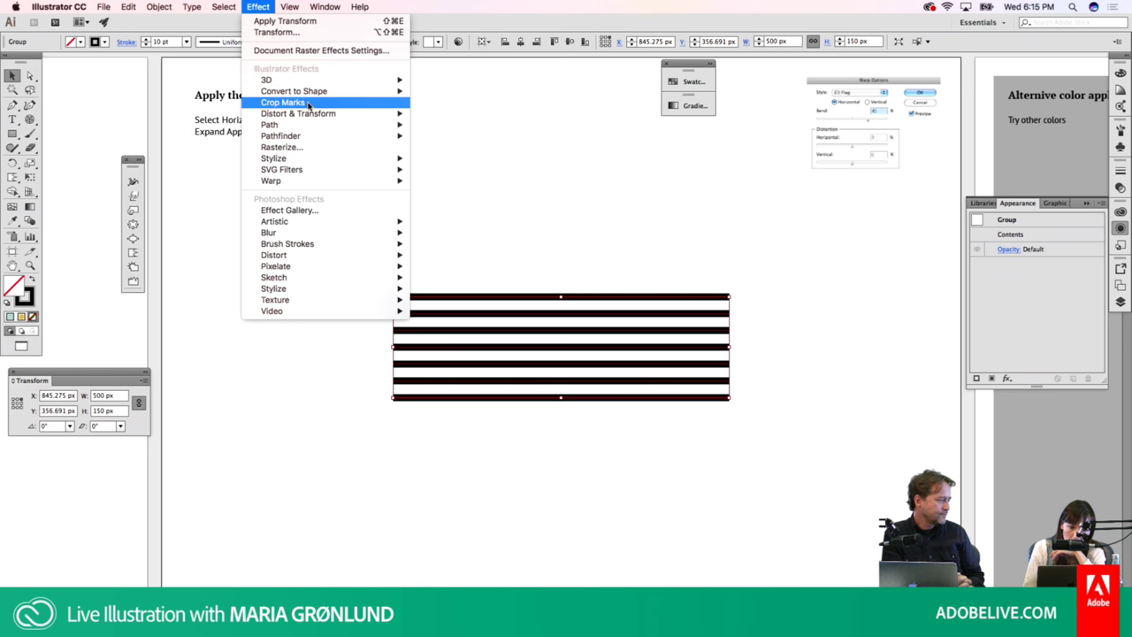
mouse_move(298, 113)
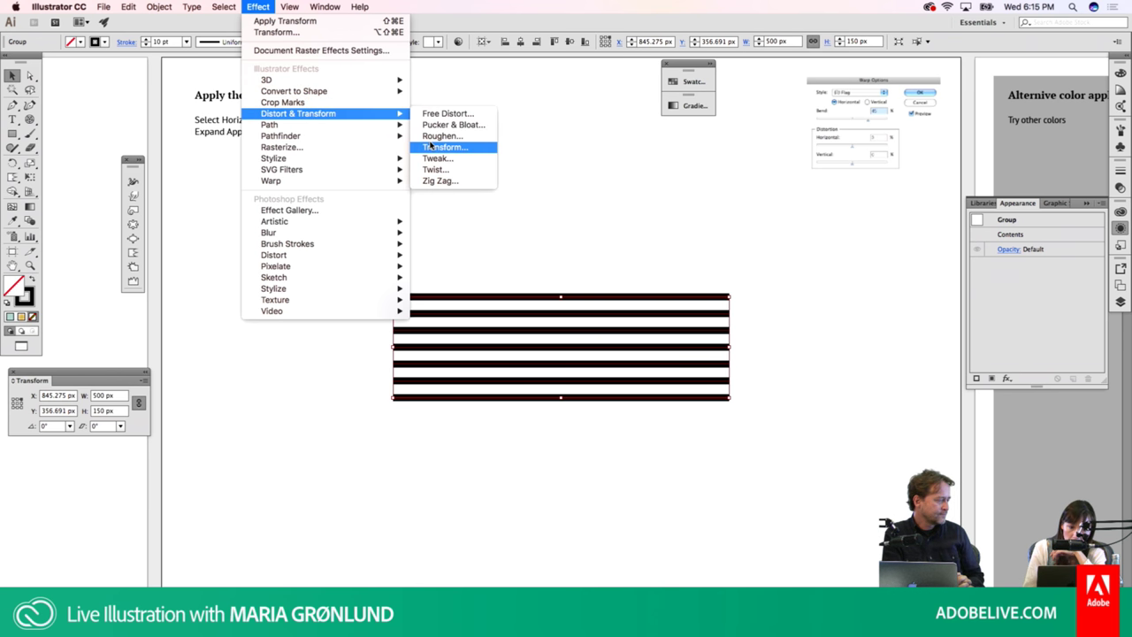
click(434, 95)
click(258, 7)
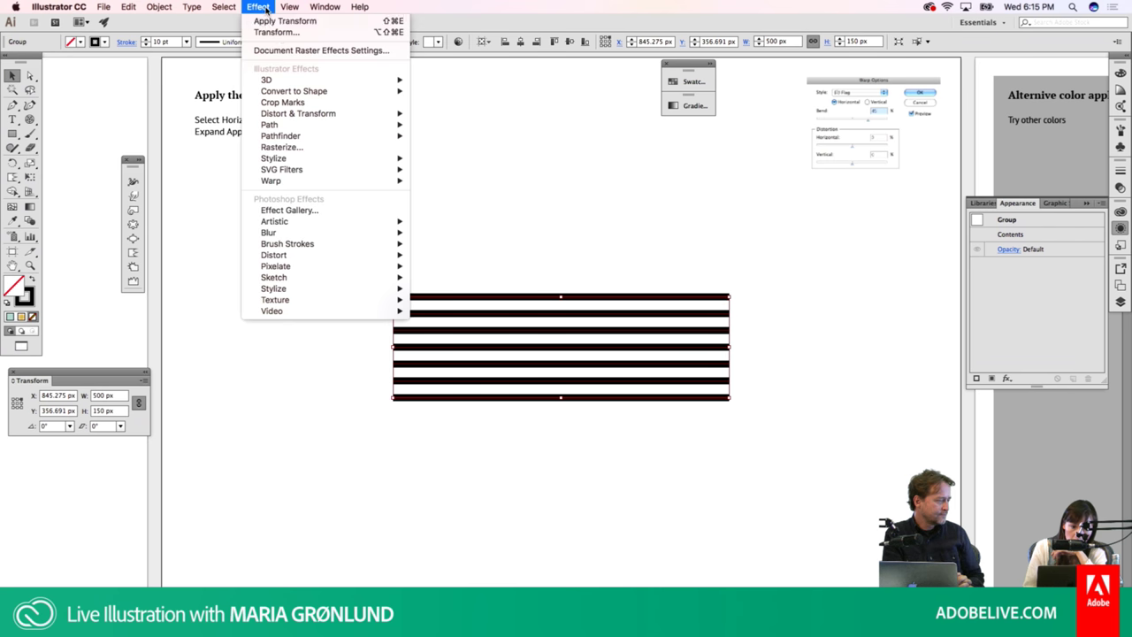
mouse_move(270, 180)
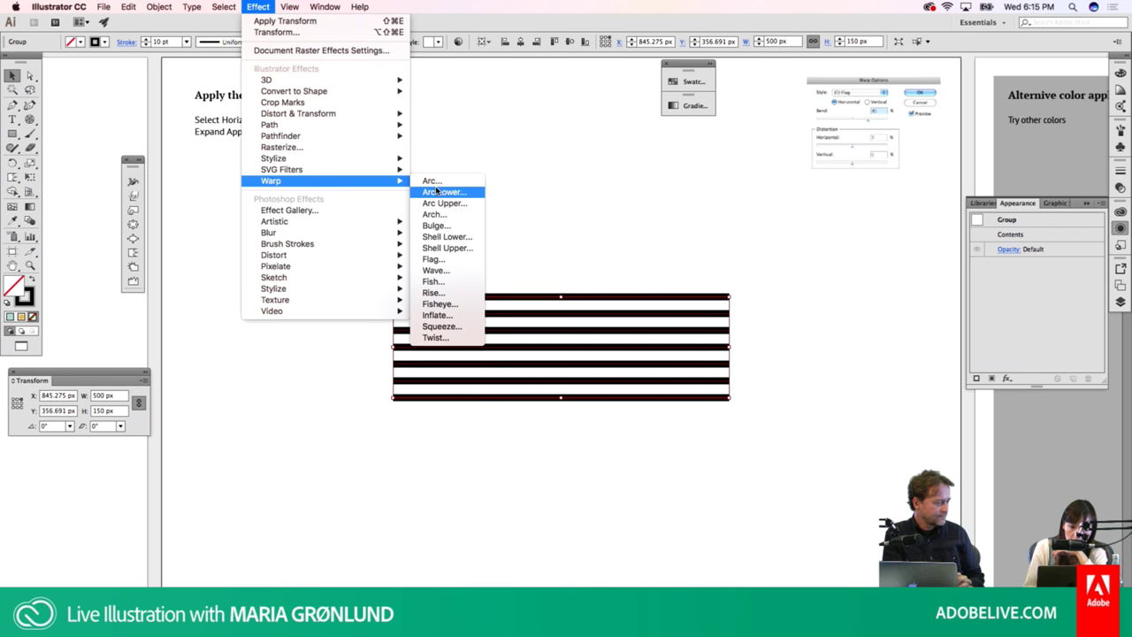
click(451, 259)
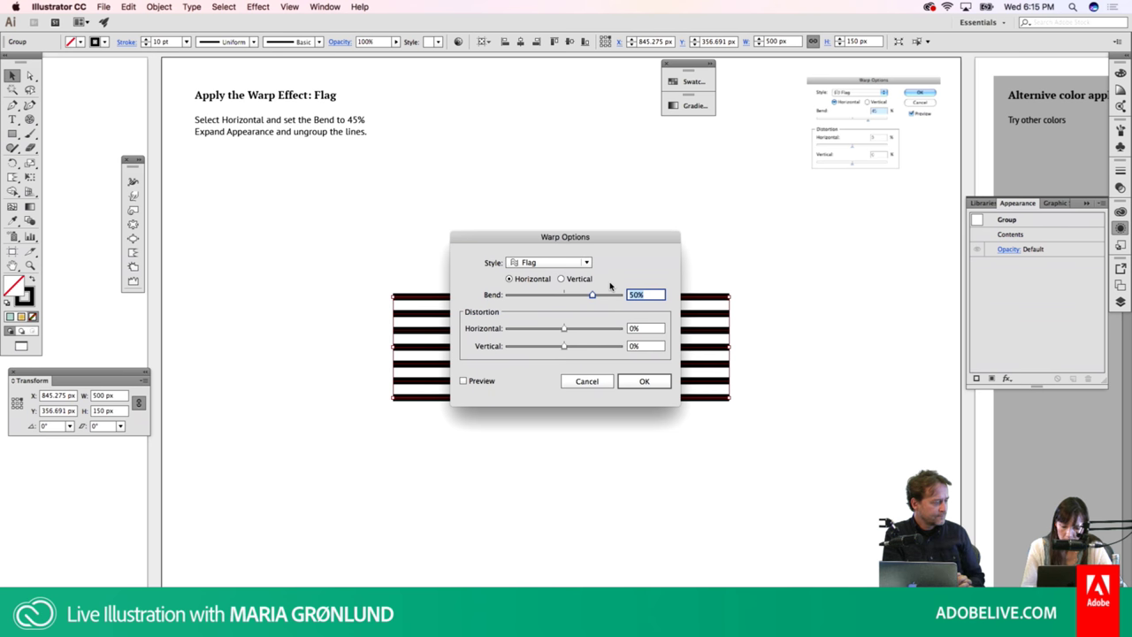
text(45)
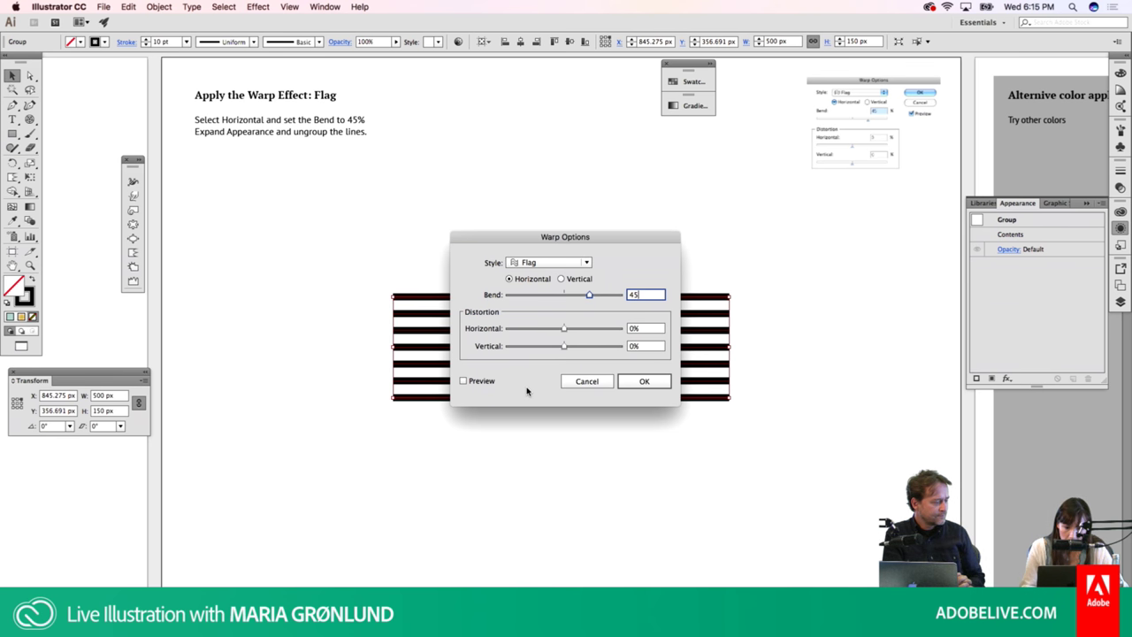
click(464, 381)
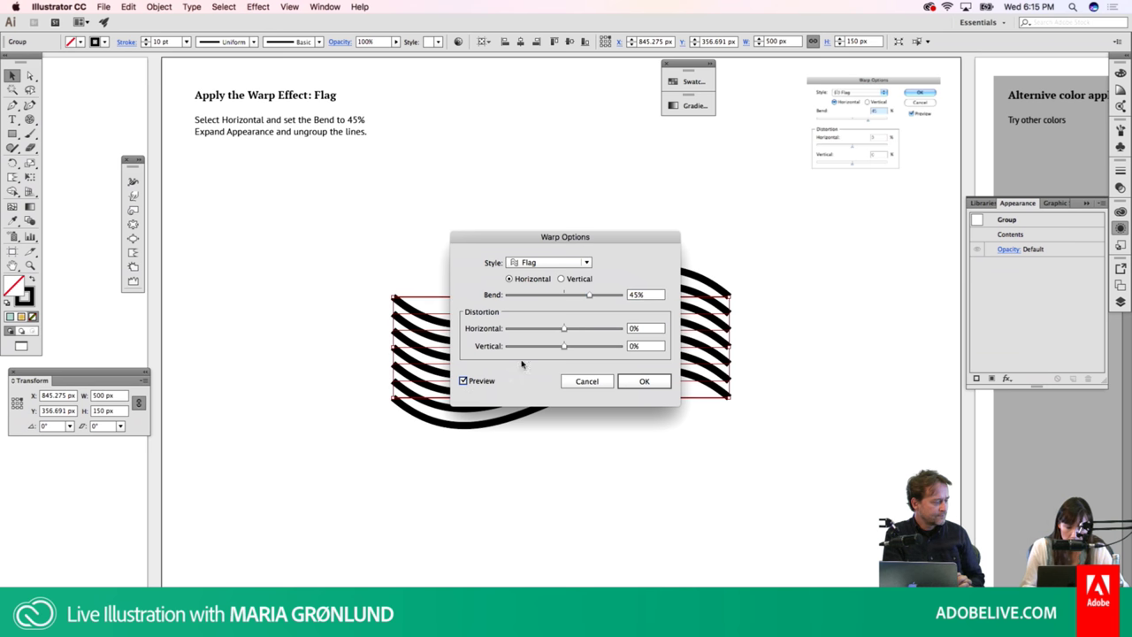
drag(601, 240, 617, 438)
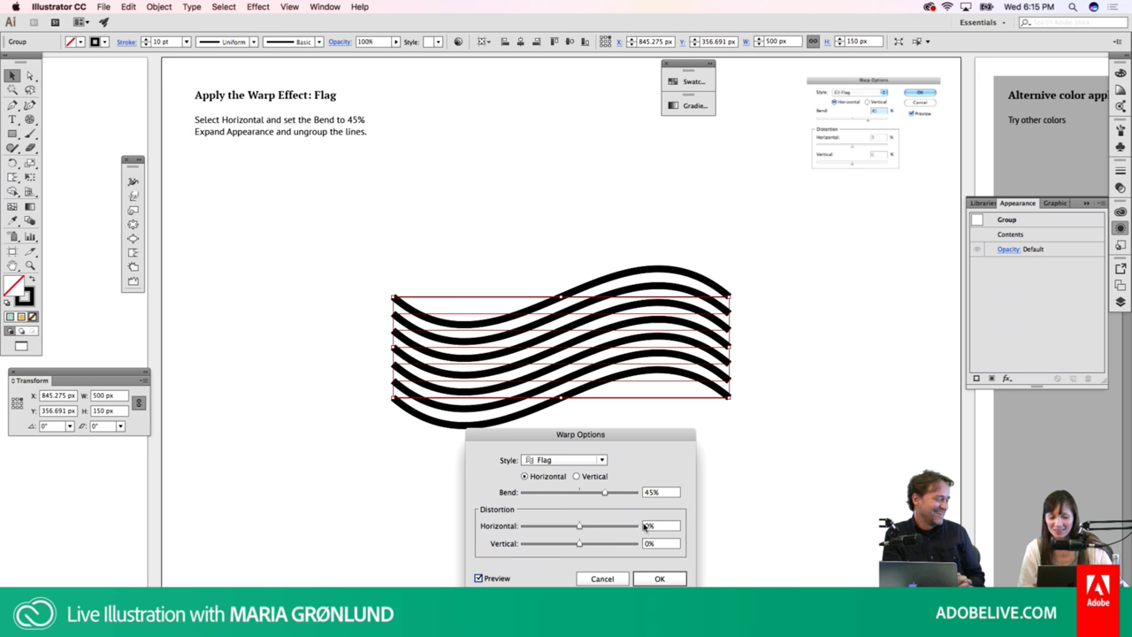
click(656, 577)
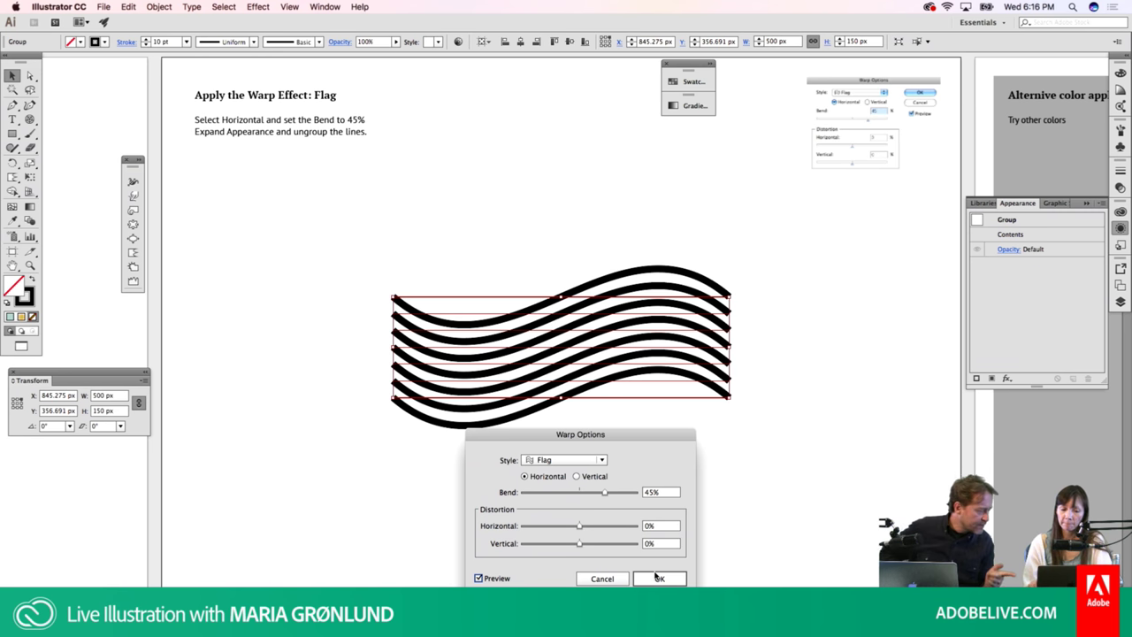
Briefly try the Arch style, return to the horizontal Flag warp at 45%, and apply it
mouse_move(636, 430)
mouse_down()
mouse_move(604, 402)
mouse_move(596, 361)
mouse_up()
click(562, 392)
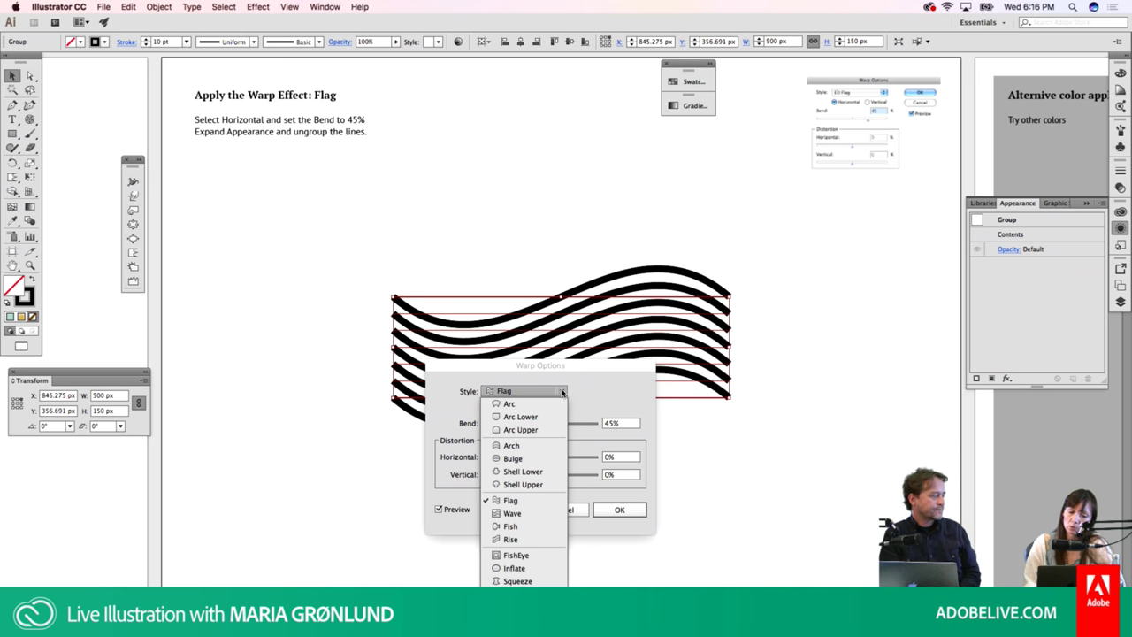
click(540, 446)
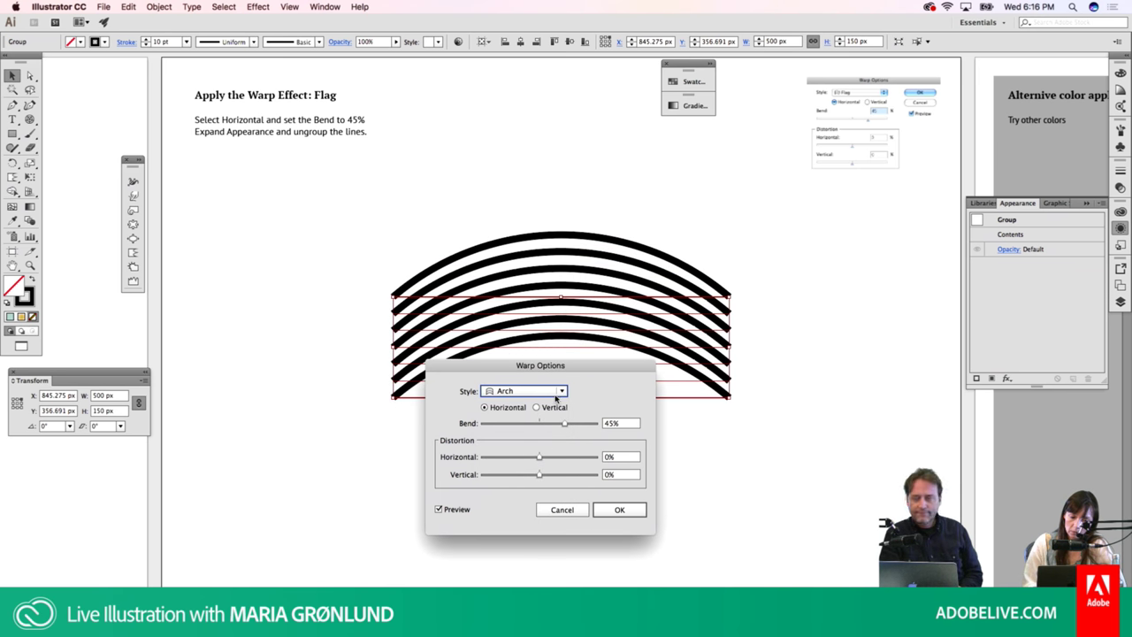
click(526, 391)
click(520, 500)
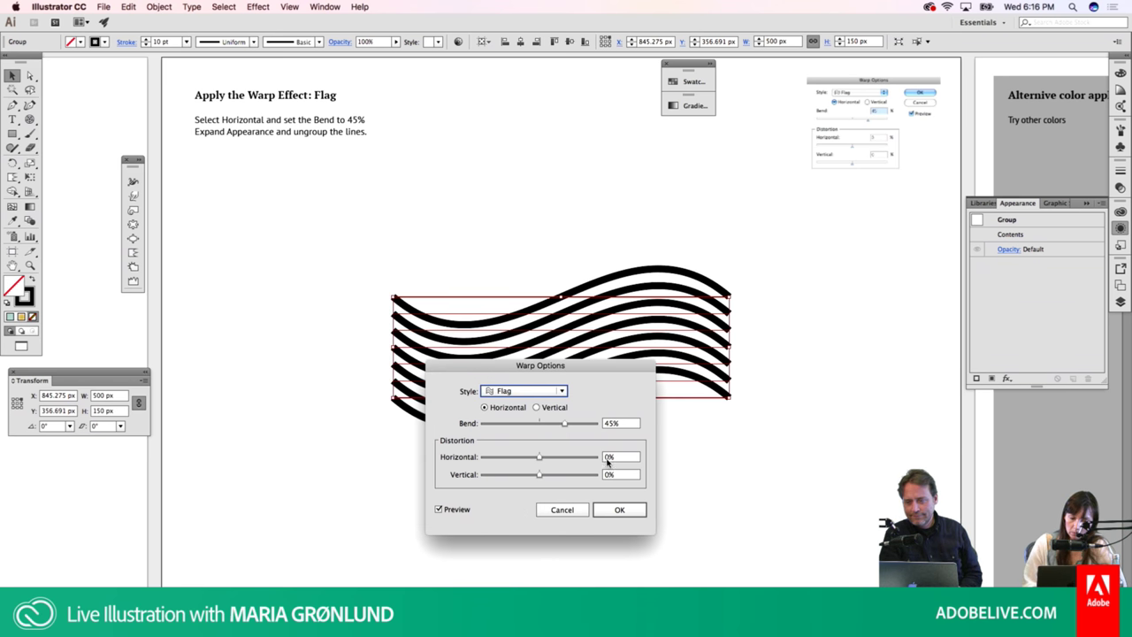
click(626, 511)
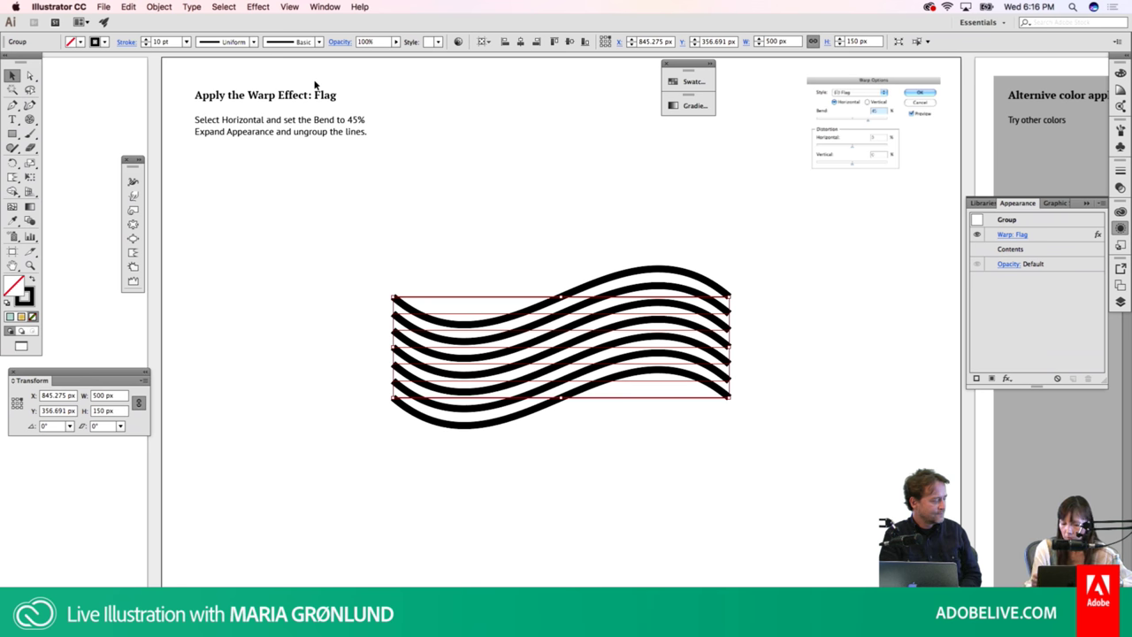
Inspect the warped stripes by toggling Outline view and the bounding box
key(ctrl+shift+b)
key(ctrl+y)
key(ctrl+shift+b)
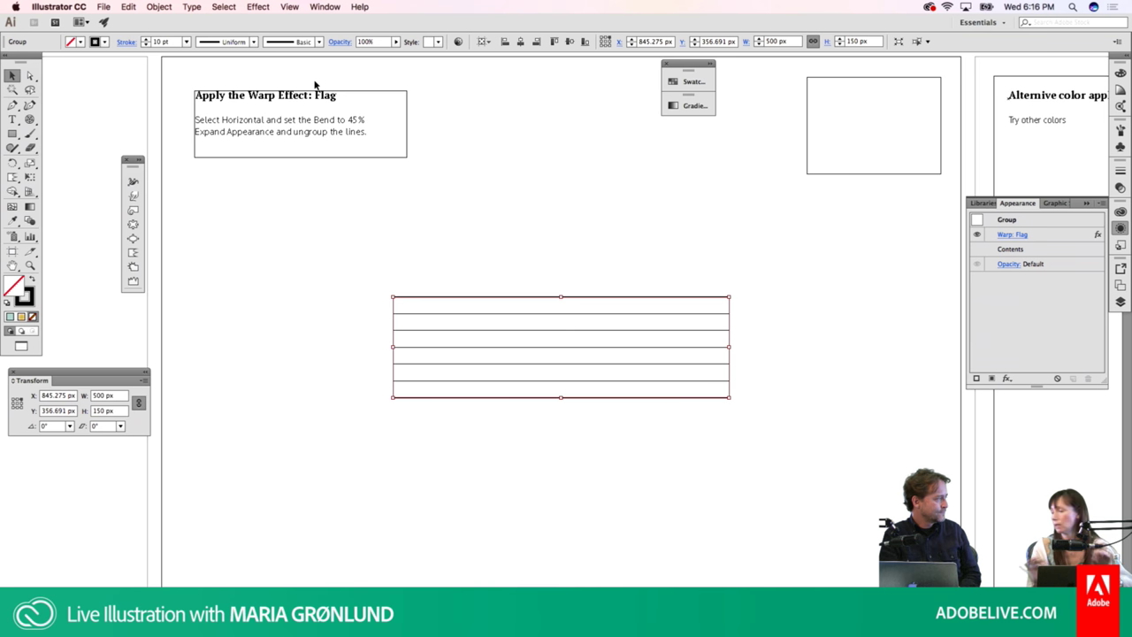
key(ctrl+y)
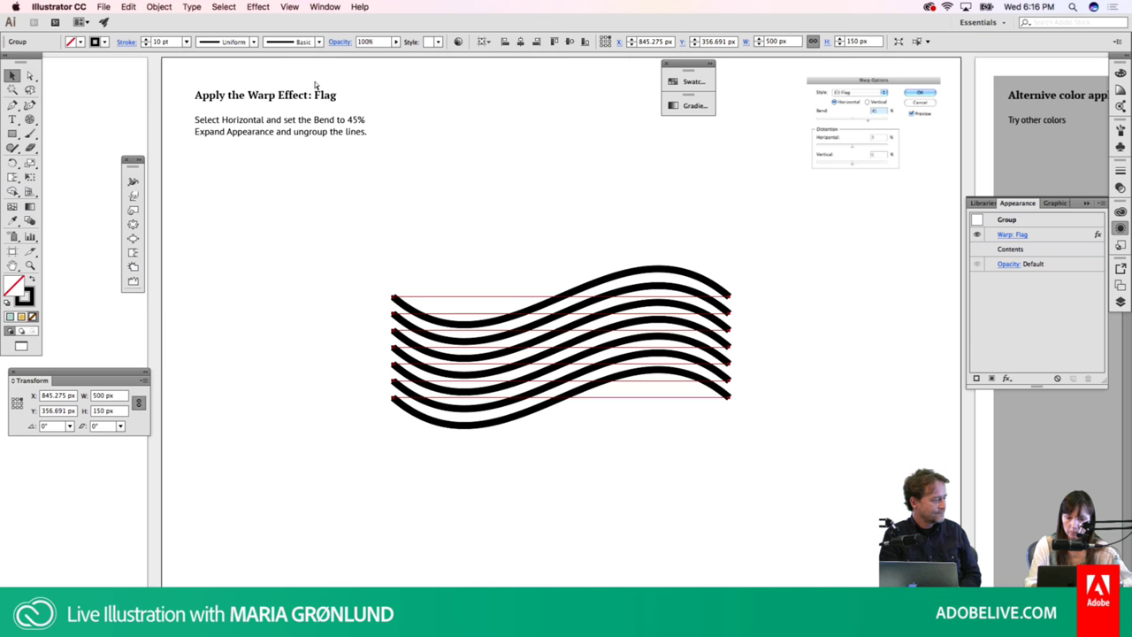
Expand the Flag warp appearance into real curved paths and verify them in Outline view
click(152, 9)
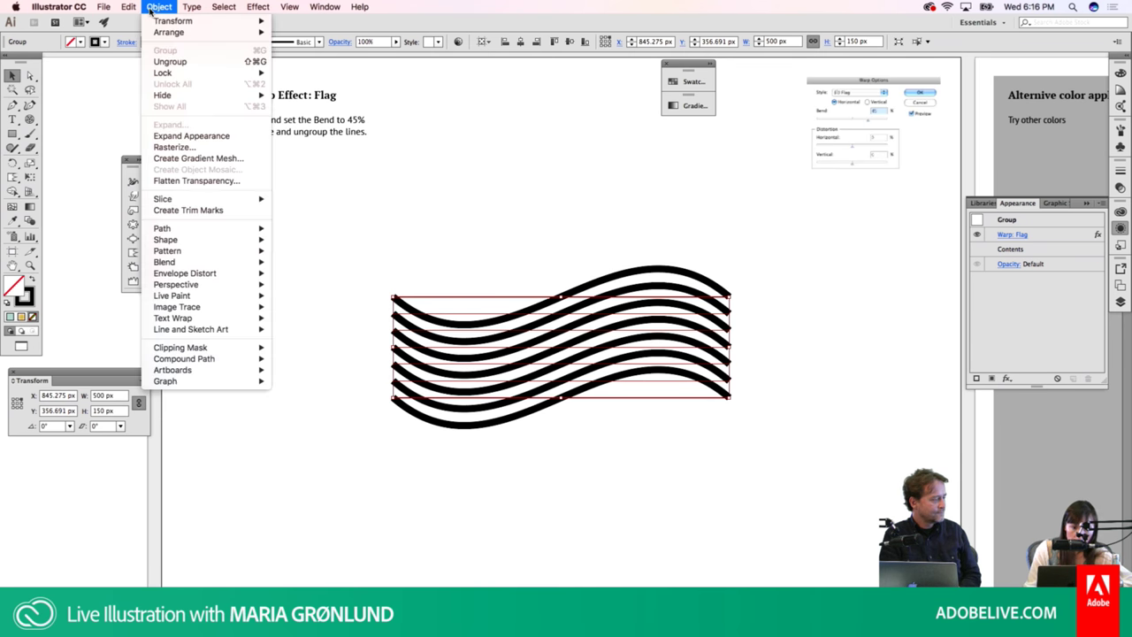
click(214, 137)
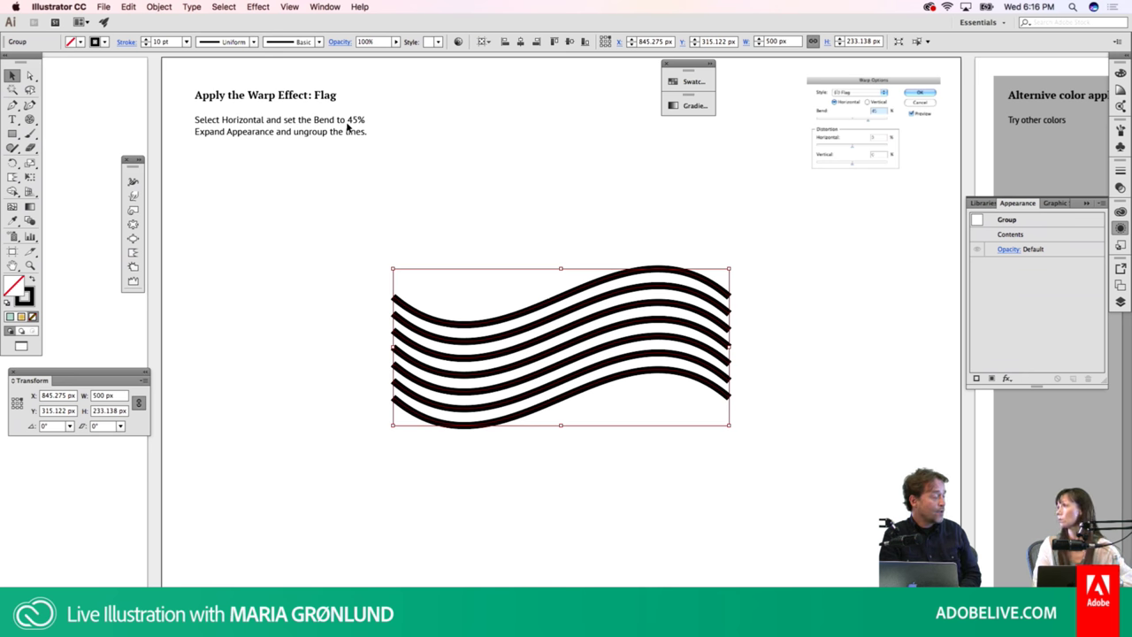
key(ctrl+y)
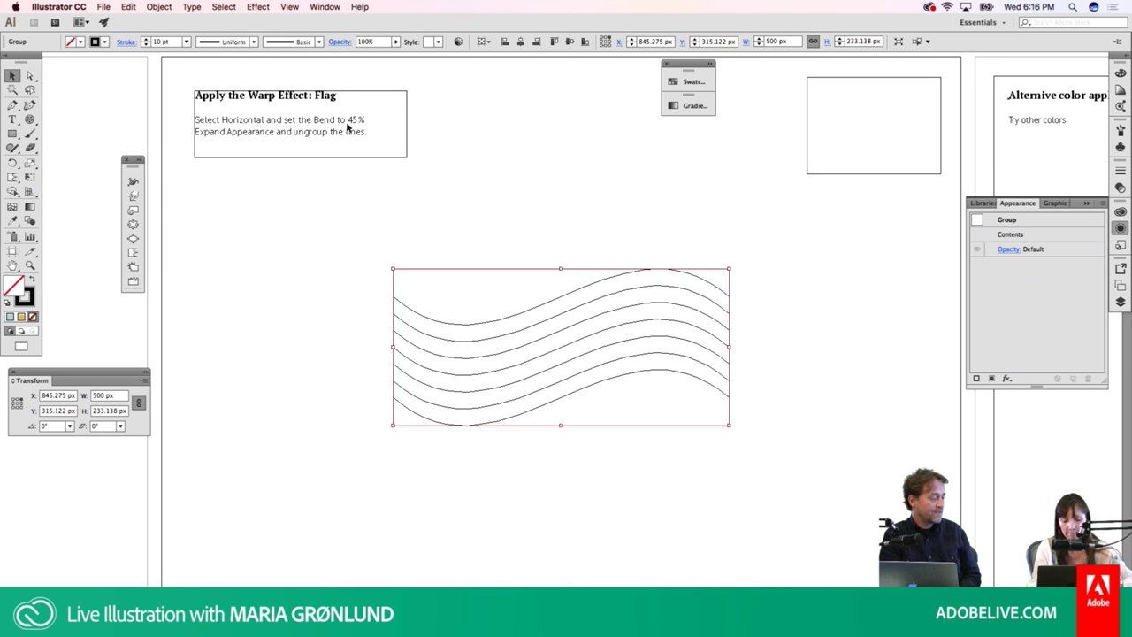
key(ctrl+y)
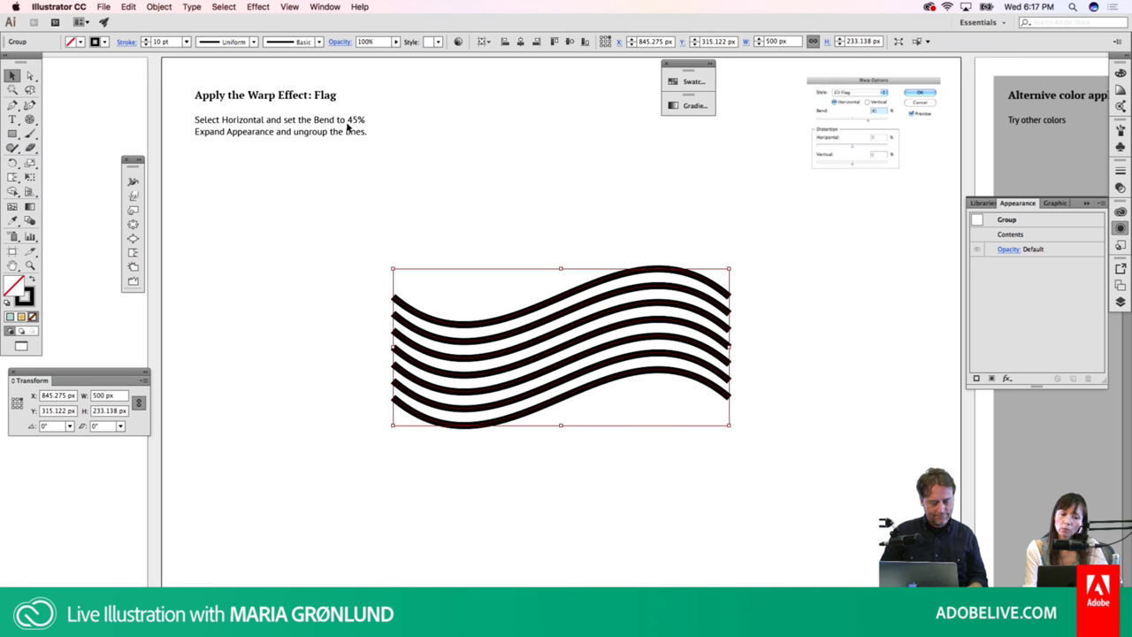
key(ctrl+shift+b)
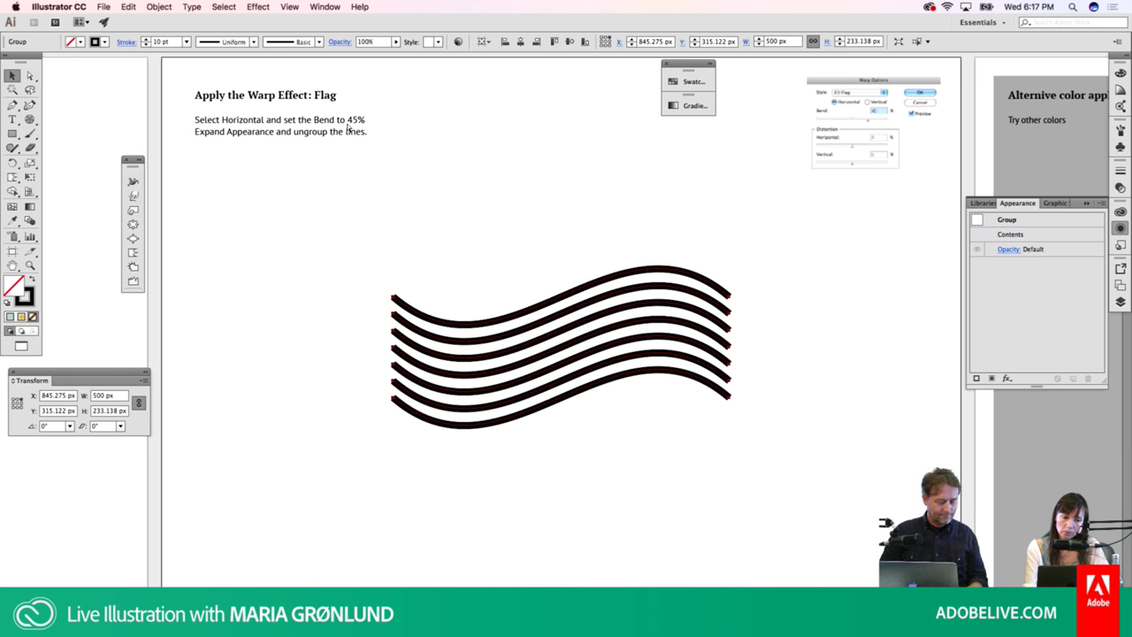
key(ctrl+shift+b)
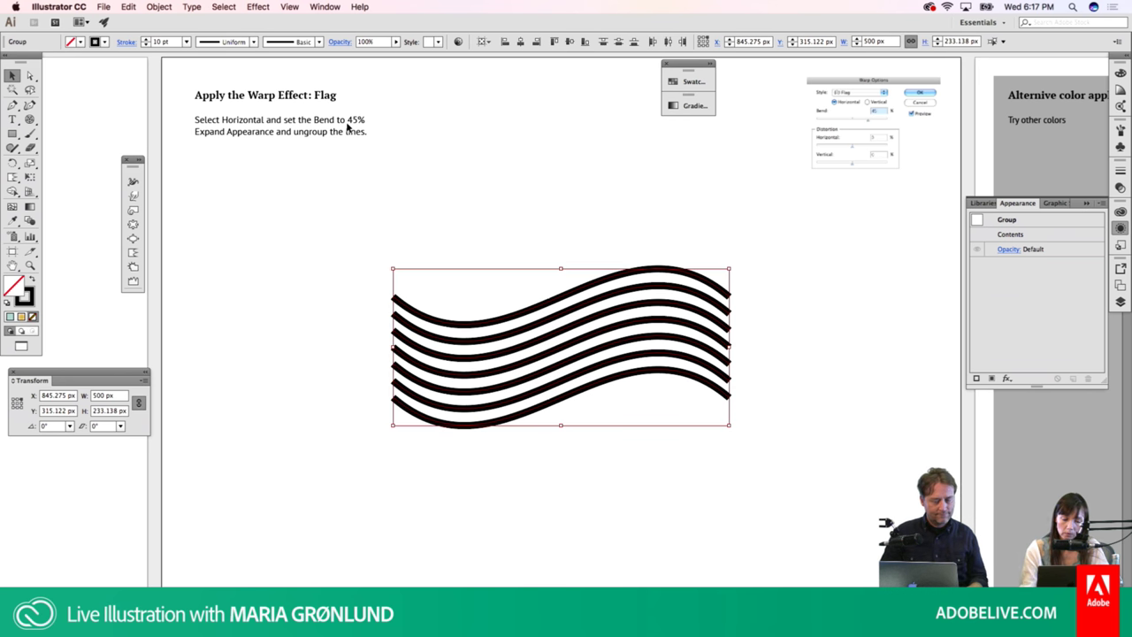
Deselect the wavy stripes and pick the Scallop tool from the floating distortion-tools panel
click(478, 318)
click(483, 326)
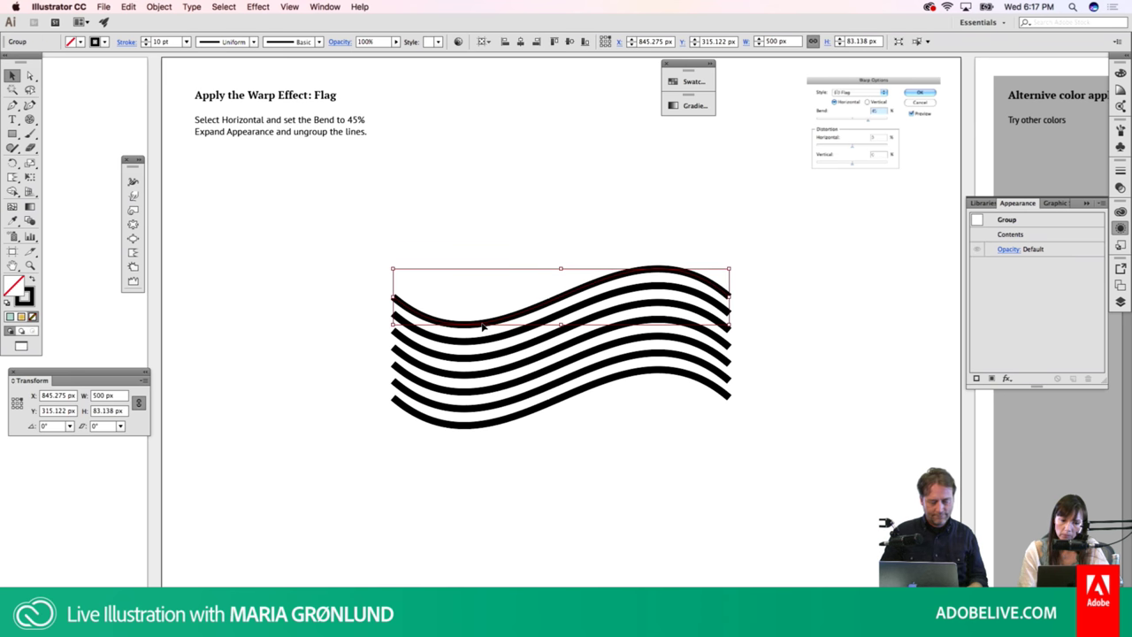
click(497, 243)
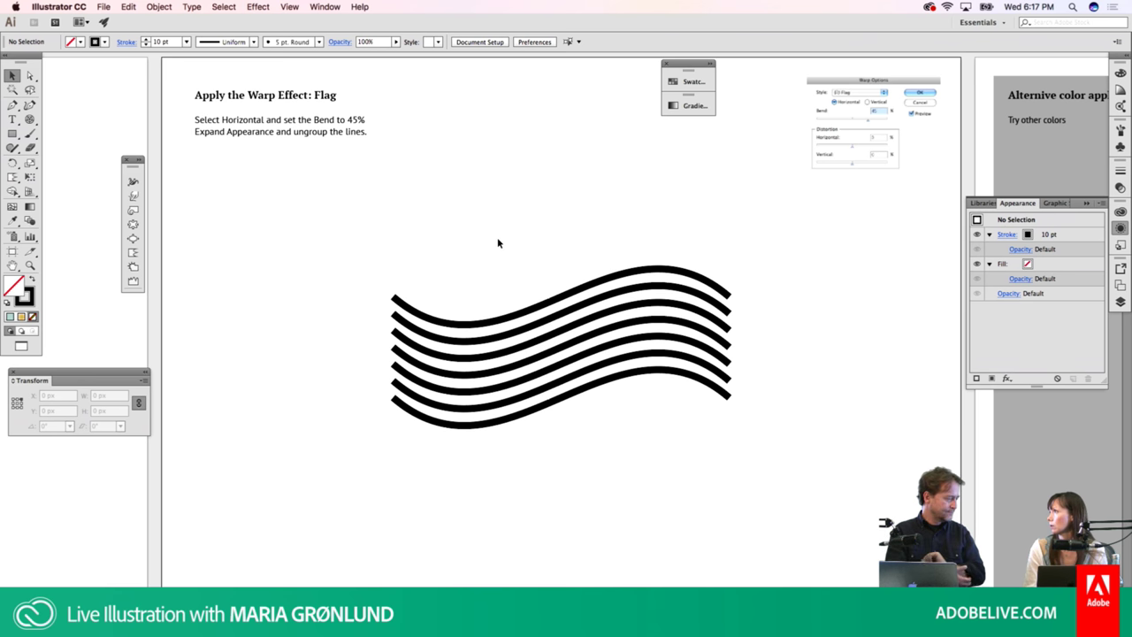
click(258, 7)
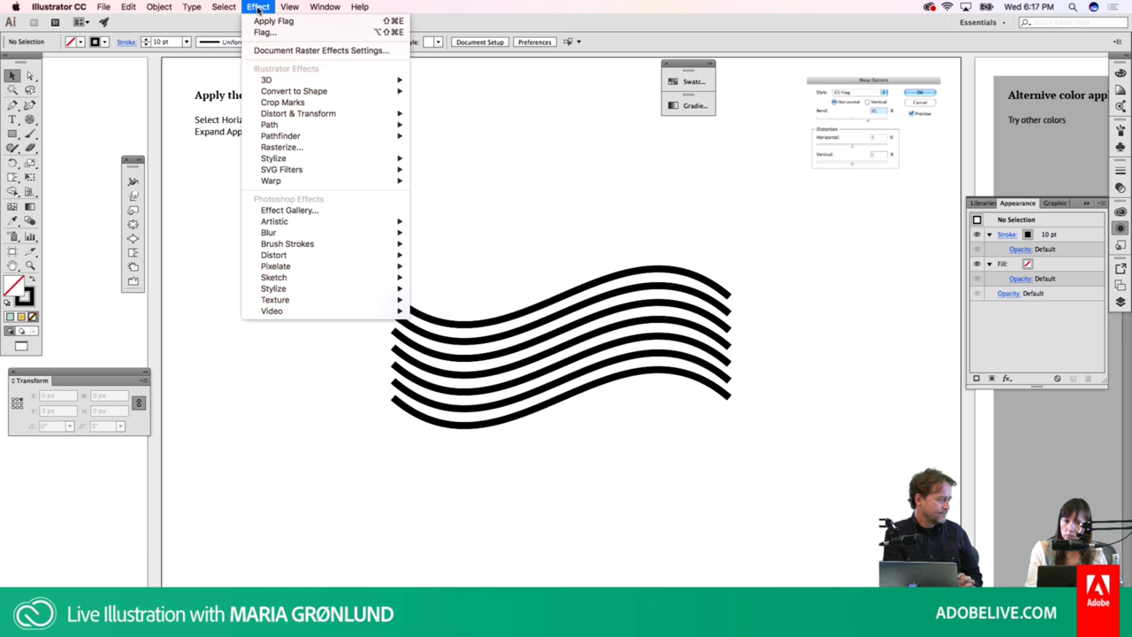
click(258, 8)
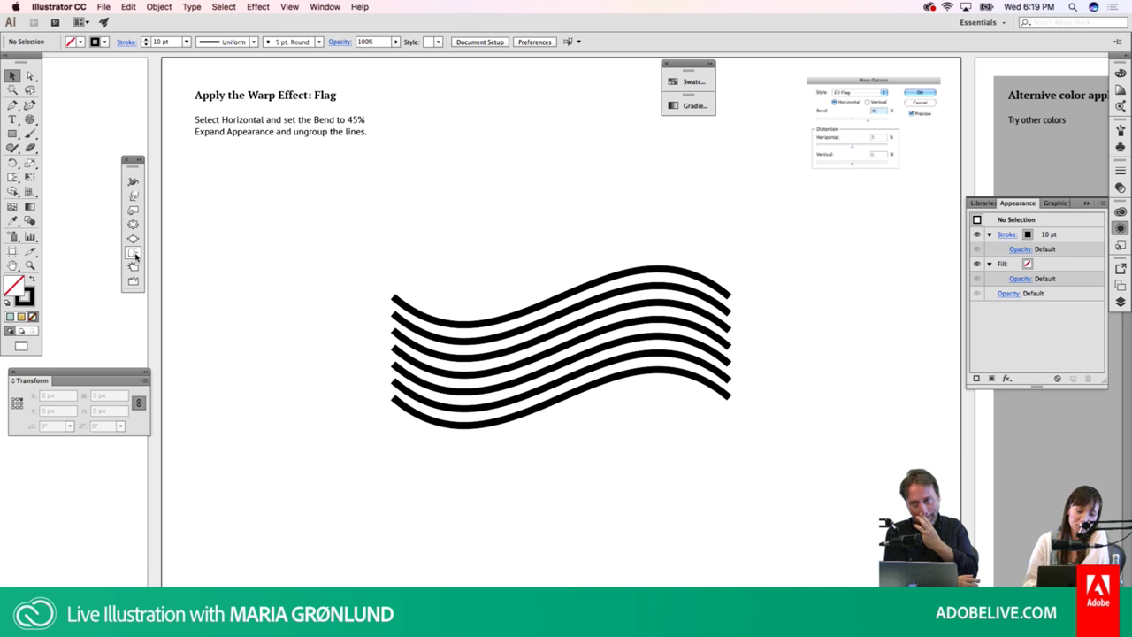
click(134, 253)
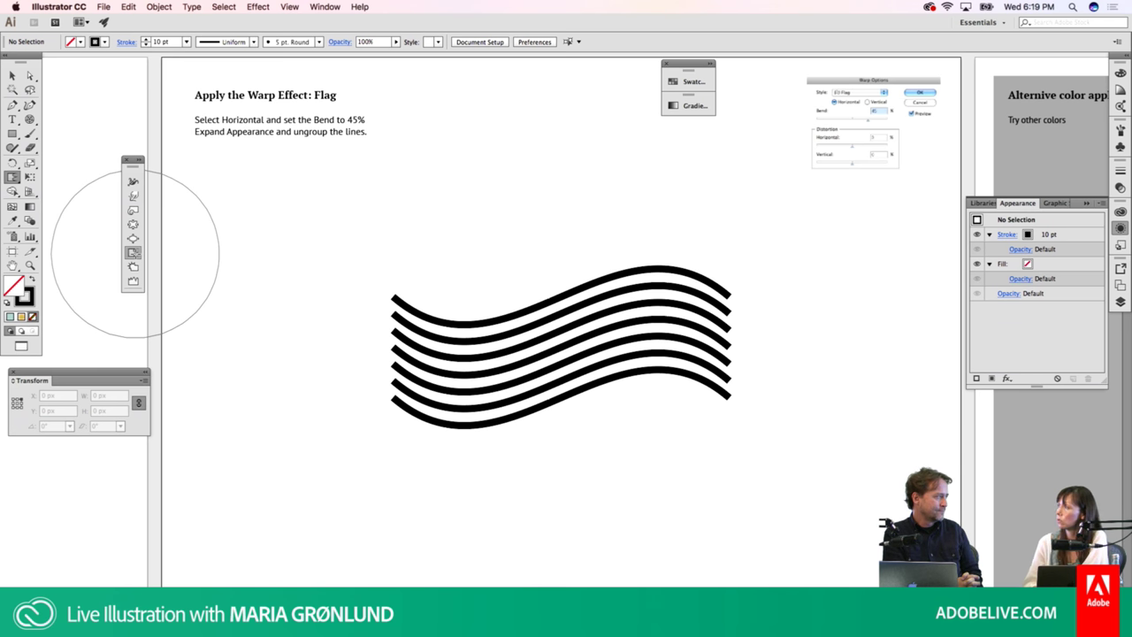
Open the Scallop Tool Options and close them without changes
double_click(134, 253)
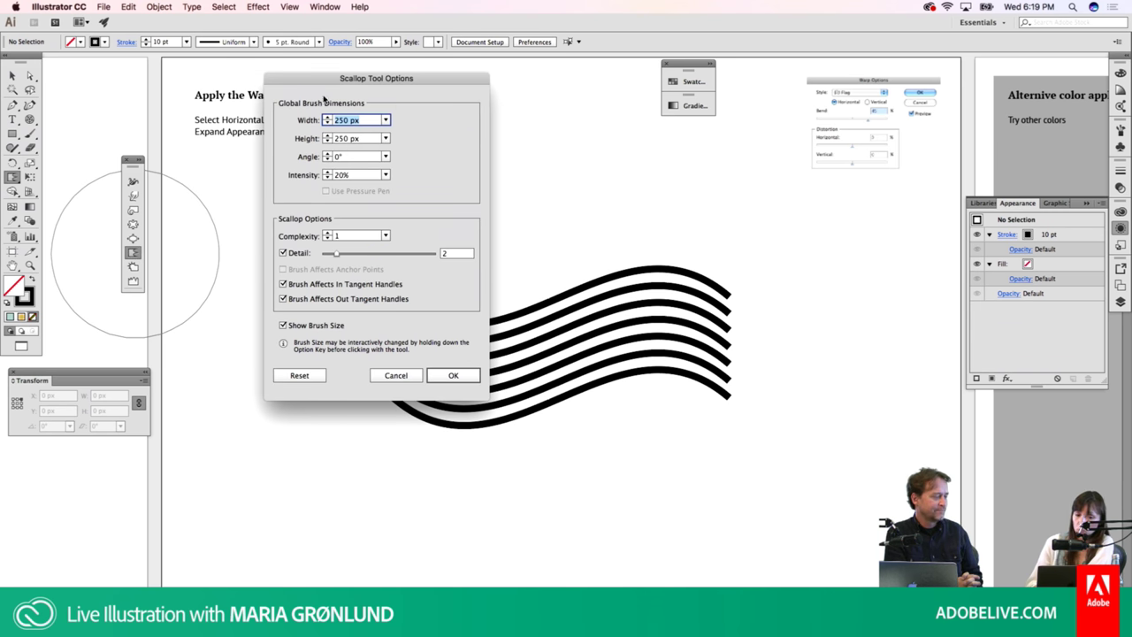
mouse_move(324, 83)
mouse_down()
mouse_move(187, 154)
mouse_move(140, 153)
mouse_up()
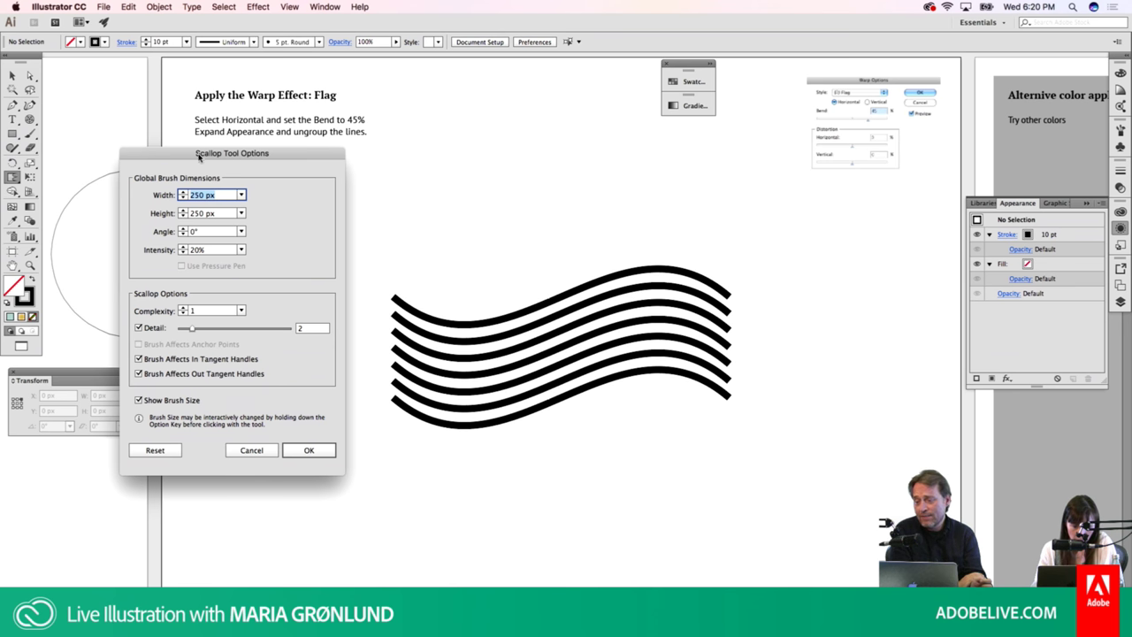
click(252, 450)
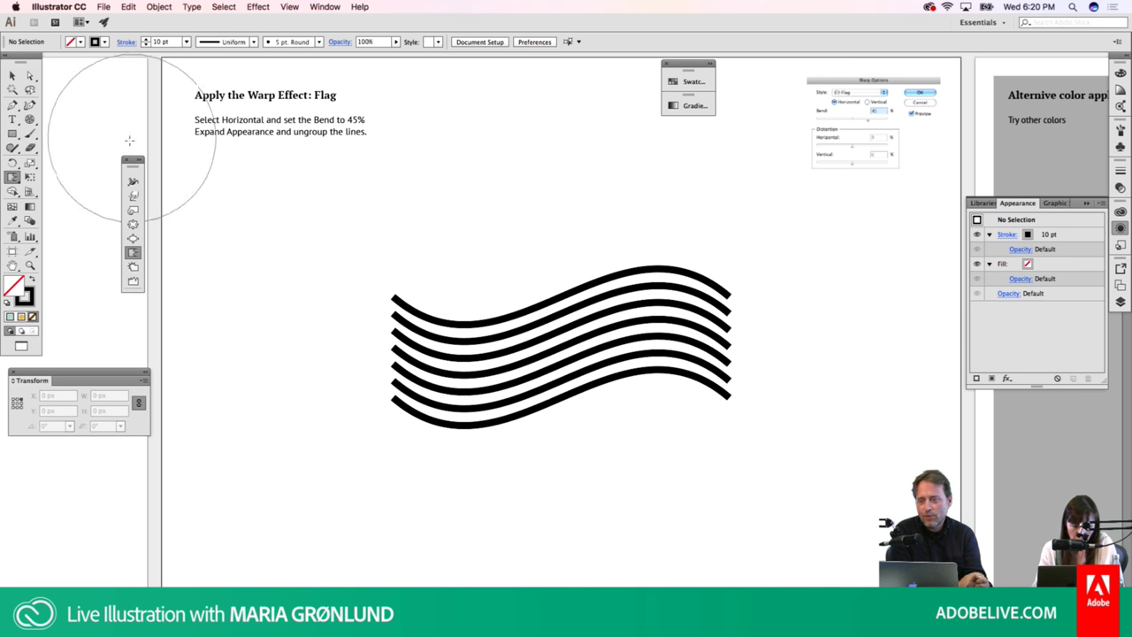
Copy the wavy-line group and paste it in place on the Scallop Tool artboard
click(12, 76)
drag(434, 228, 452, 455)
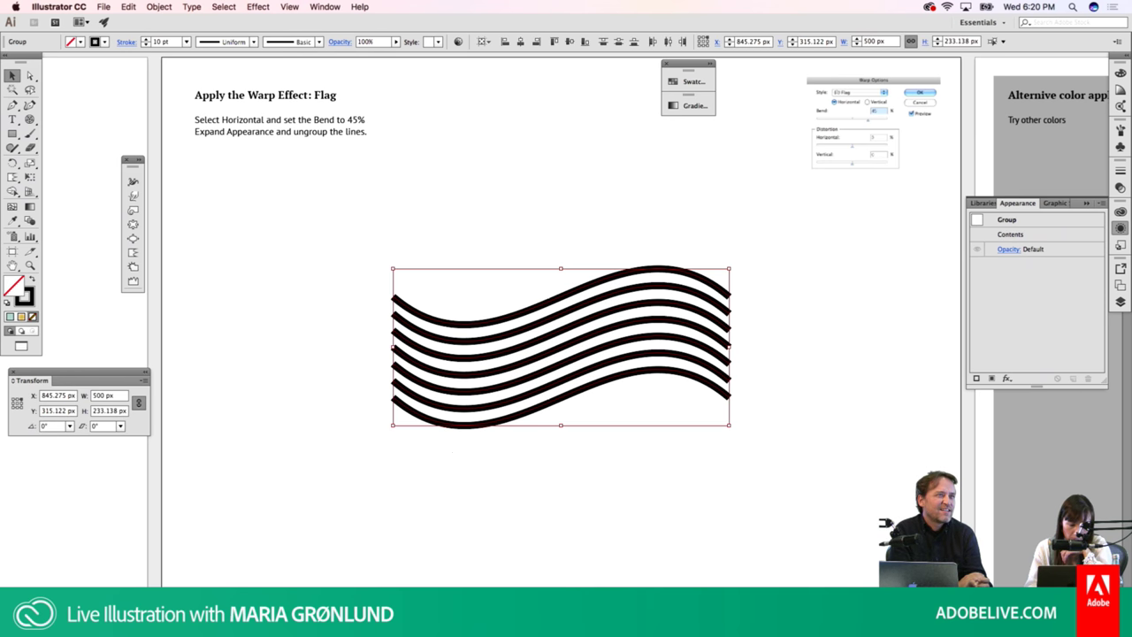
key(shift+Page_Down)
click(414, 517)
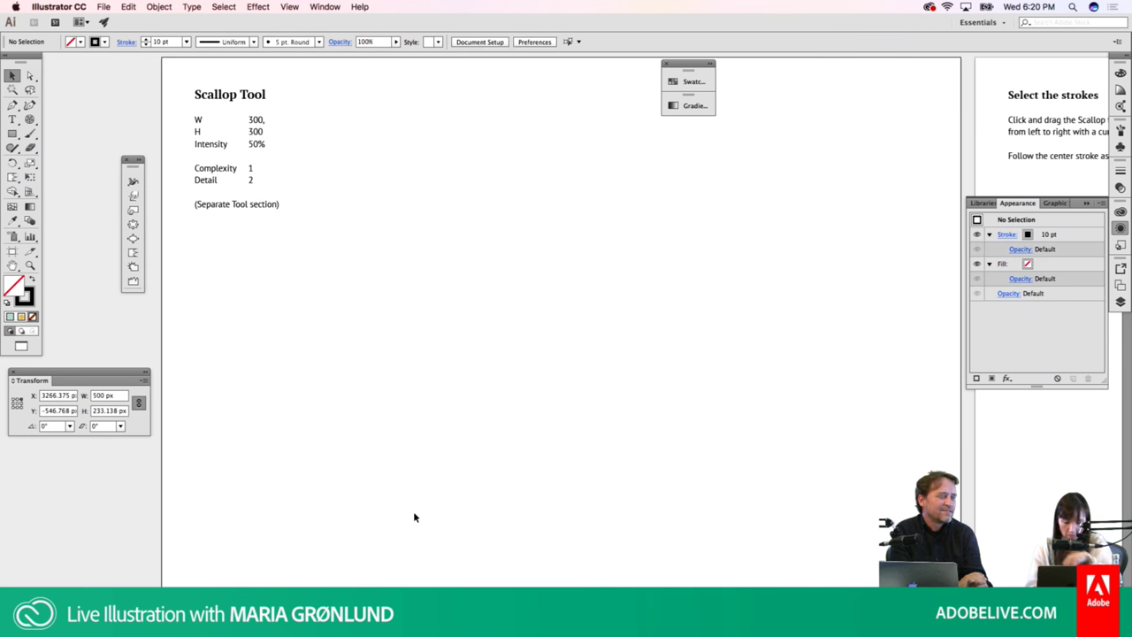
key(super+v)
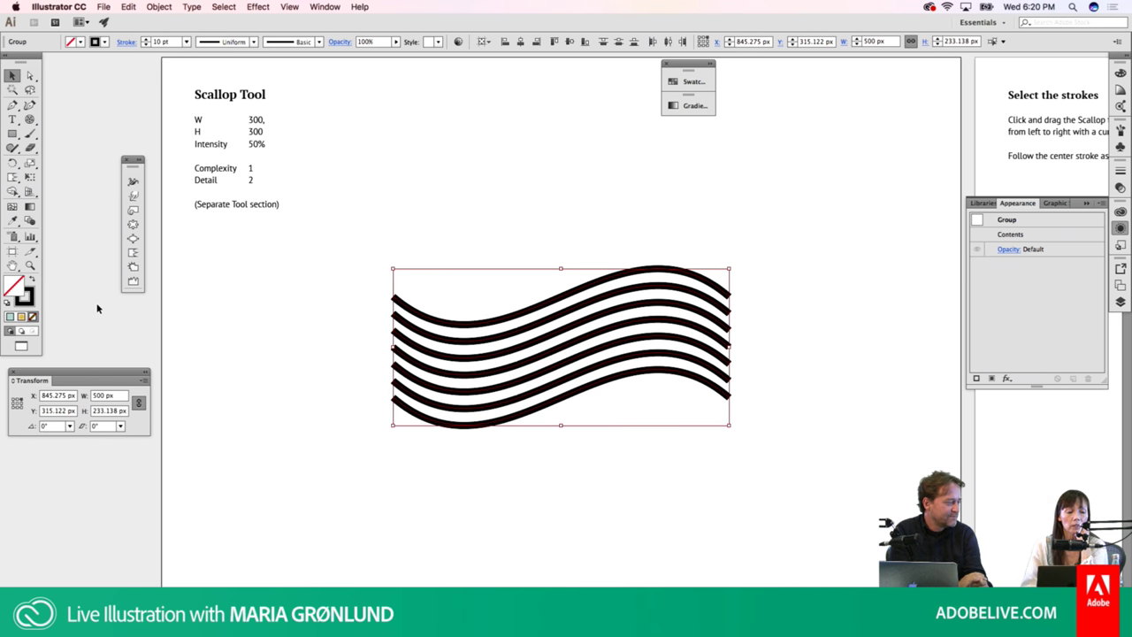
Reopen the Scallop Tool Options, then cancel without changing anything
double_click(131, 254)
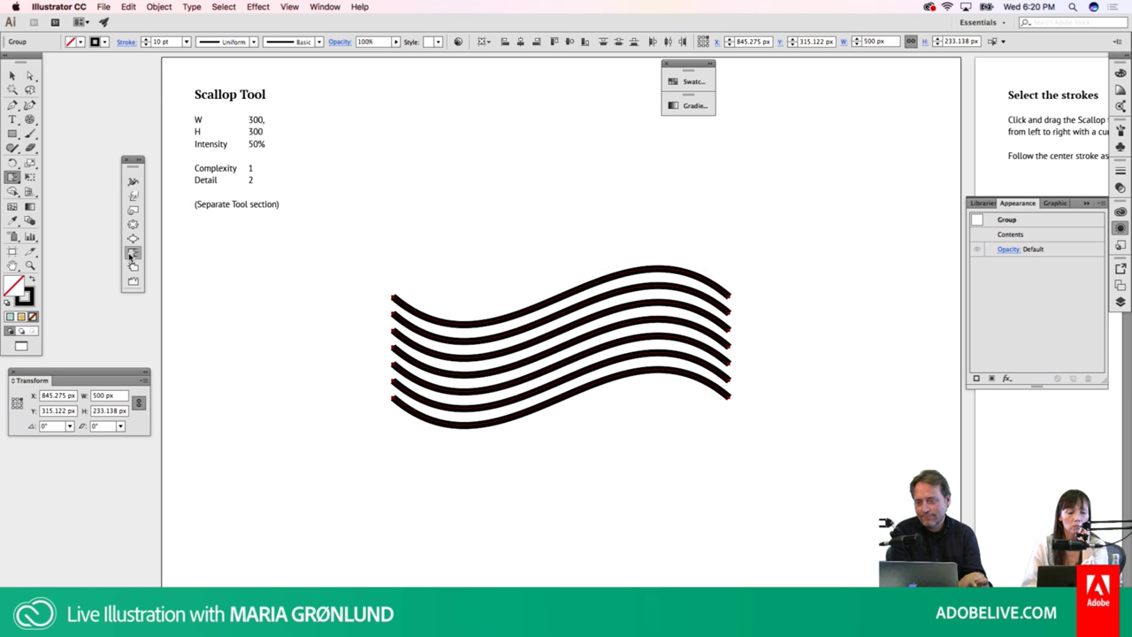
drag(271, 156, 419, 134)
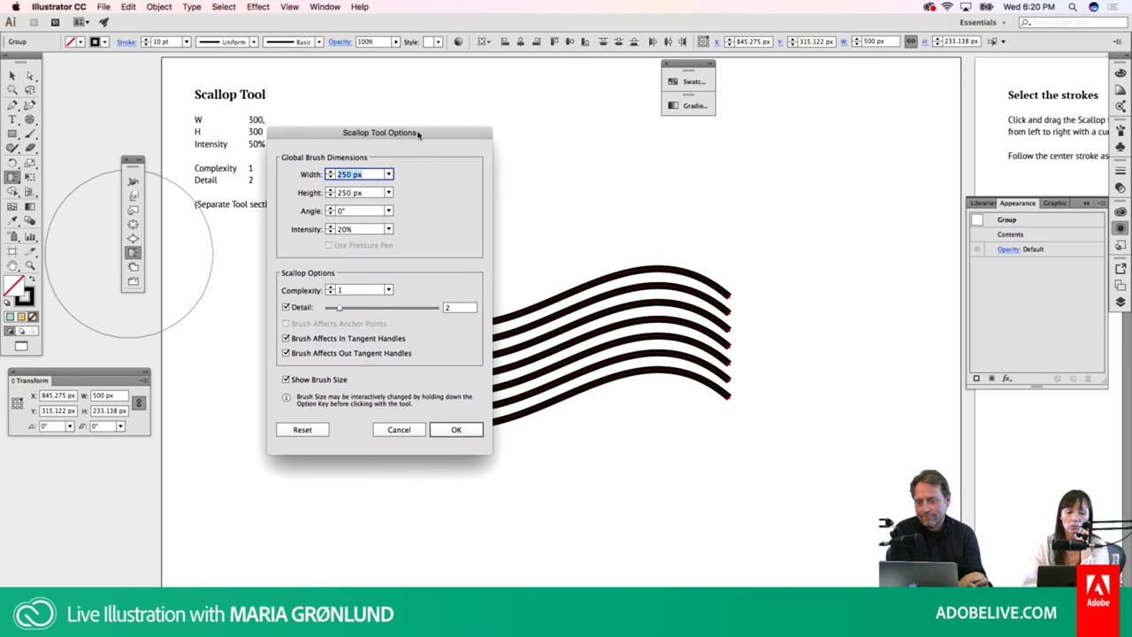
click(403, 429)
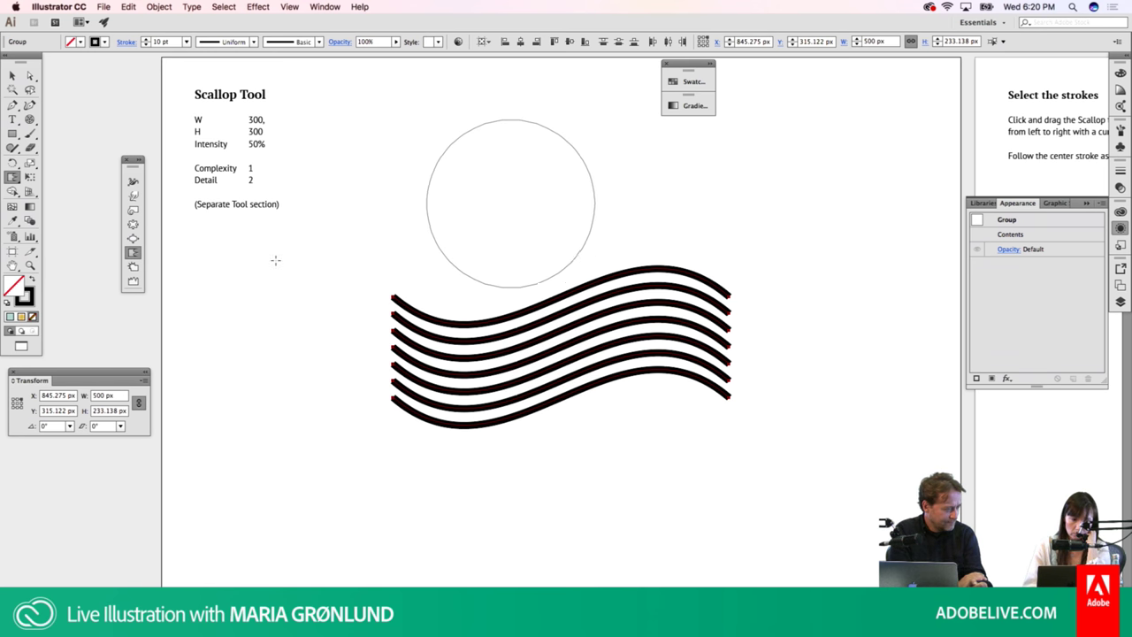
Enter Width 300 px, Height 300 px and Intensity 50% in Scallop Tool Options
double_click(138, 256)
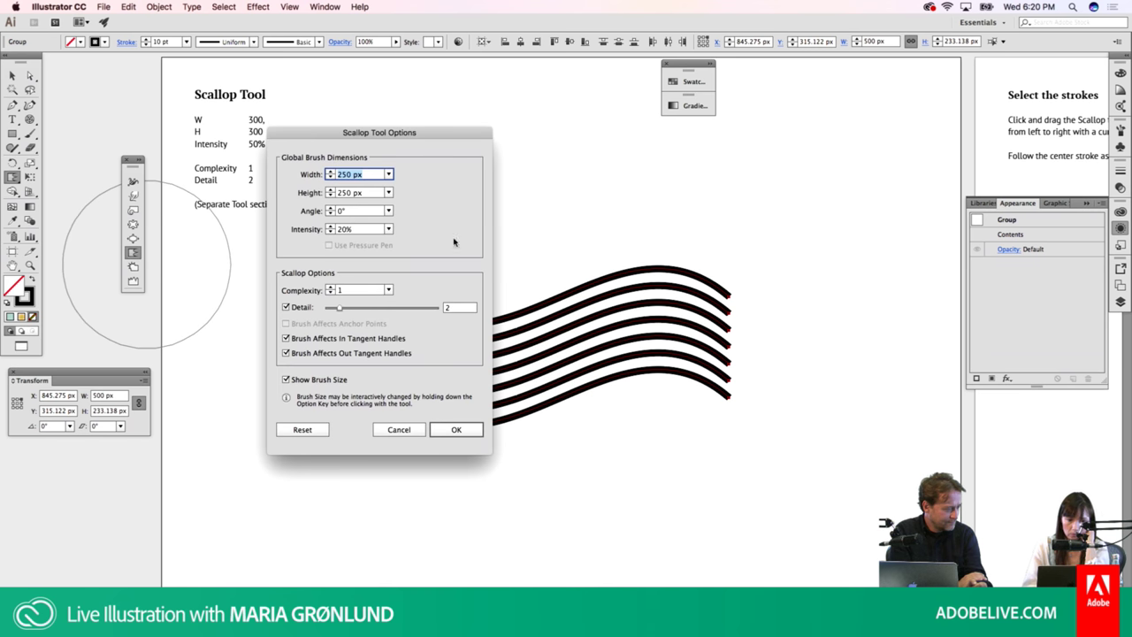
drag(431, 133, 358, 281)
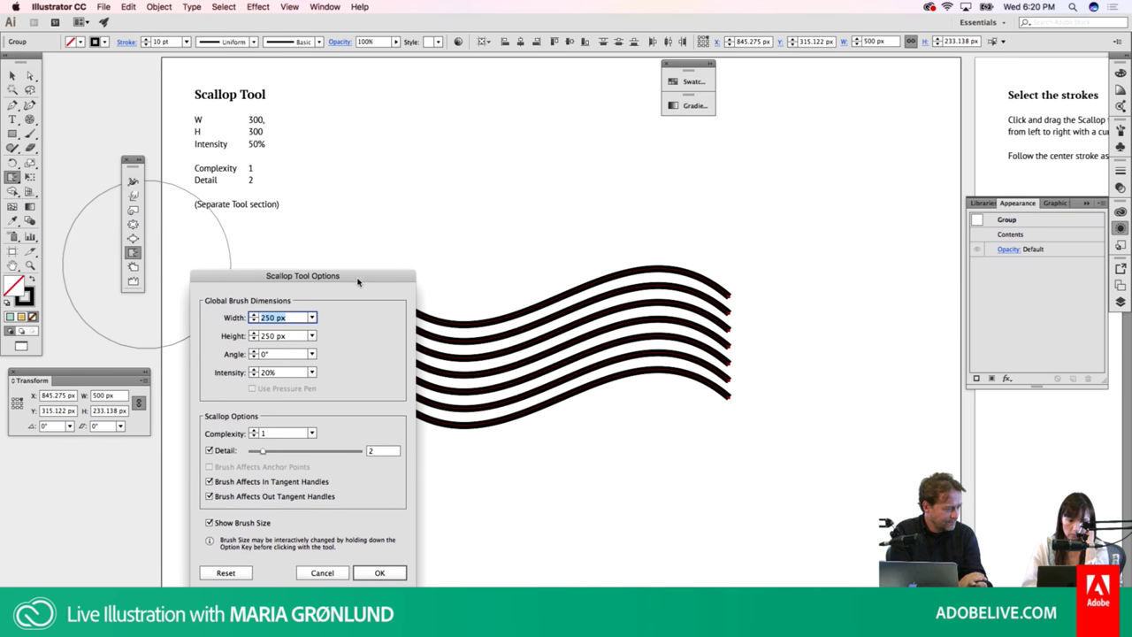
text(300)
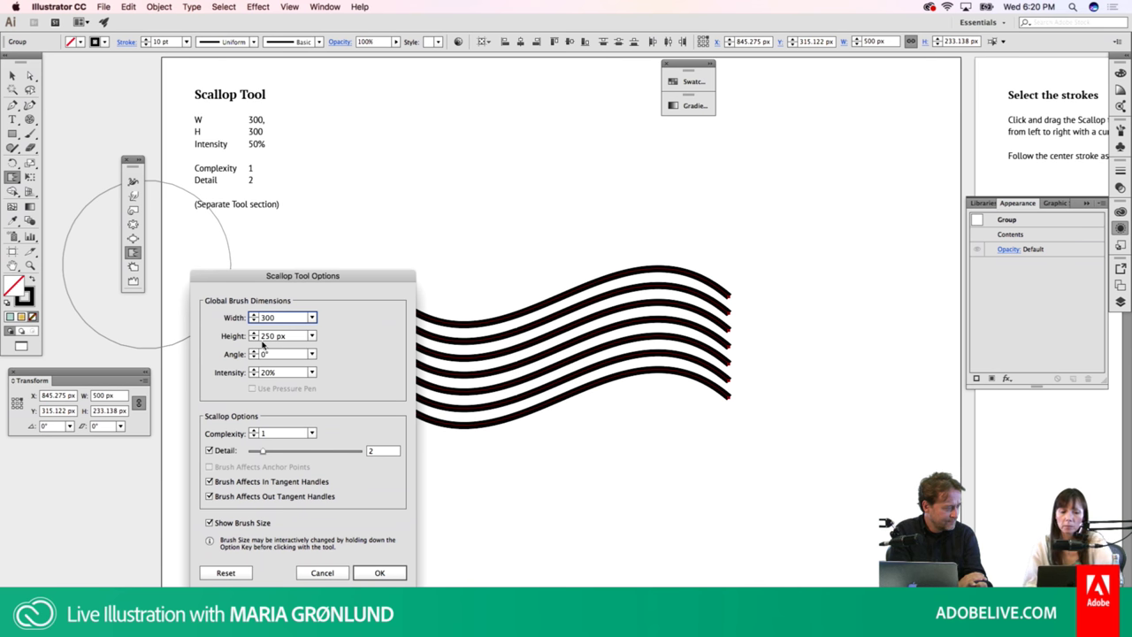
key(Tab)
text(3)
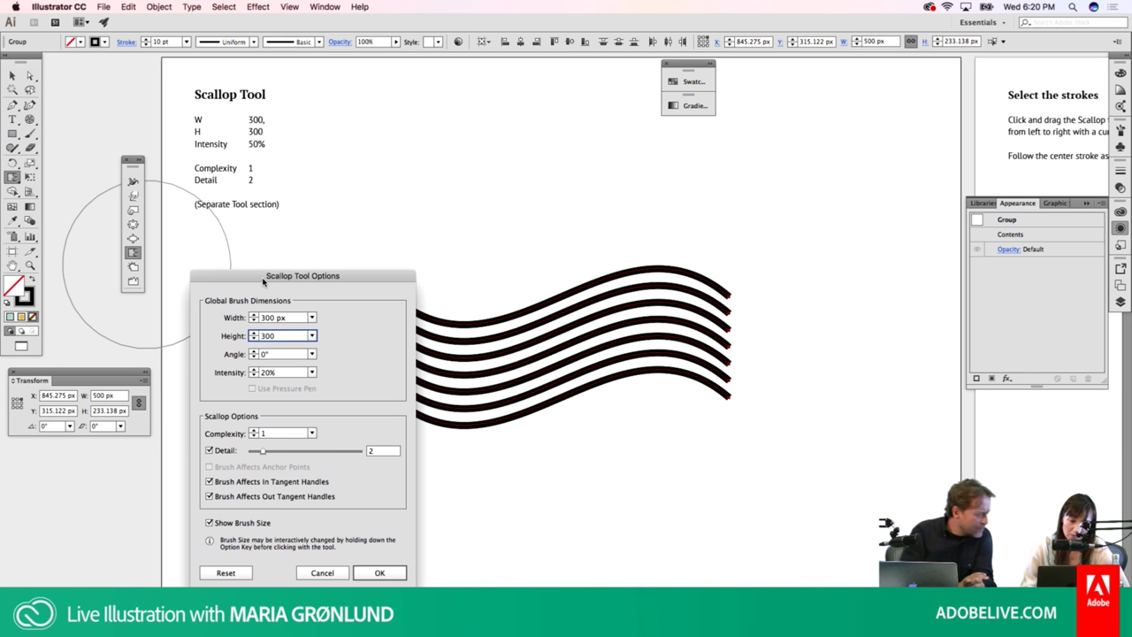
mouse_move(270, 278)
mouse_down()
mouse_move(301, 230)
mouse_move(455, 162)
mouse_up()
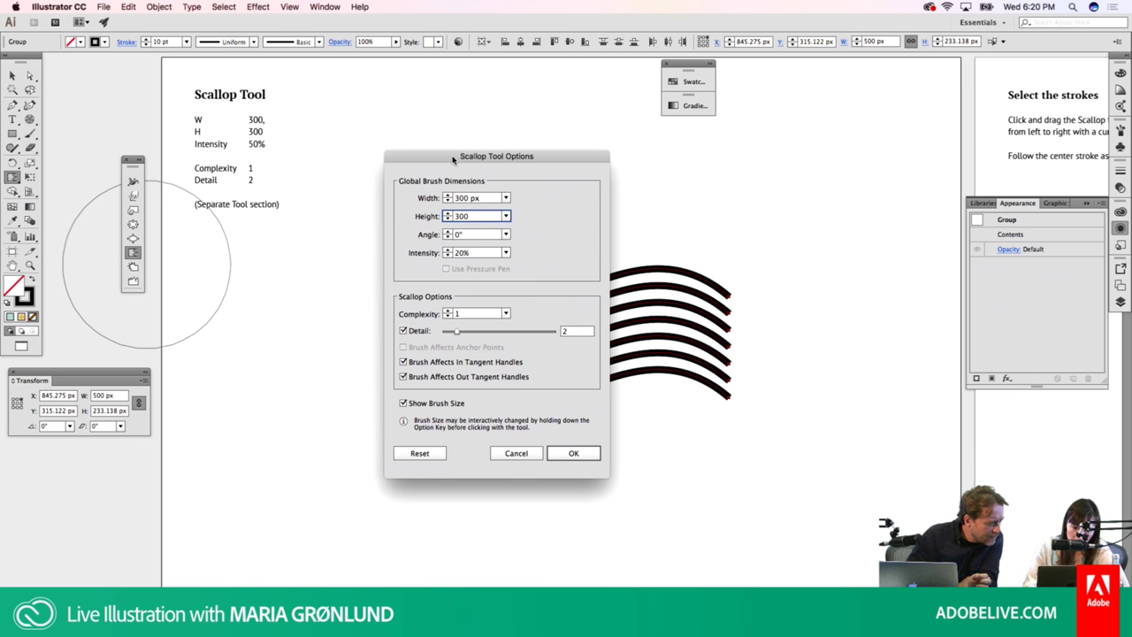
click(474, 255)
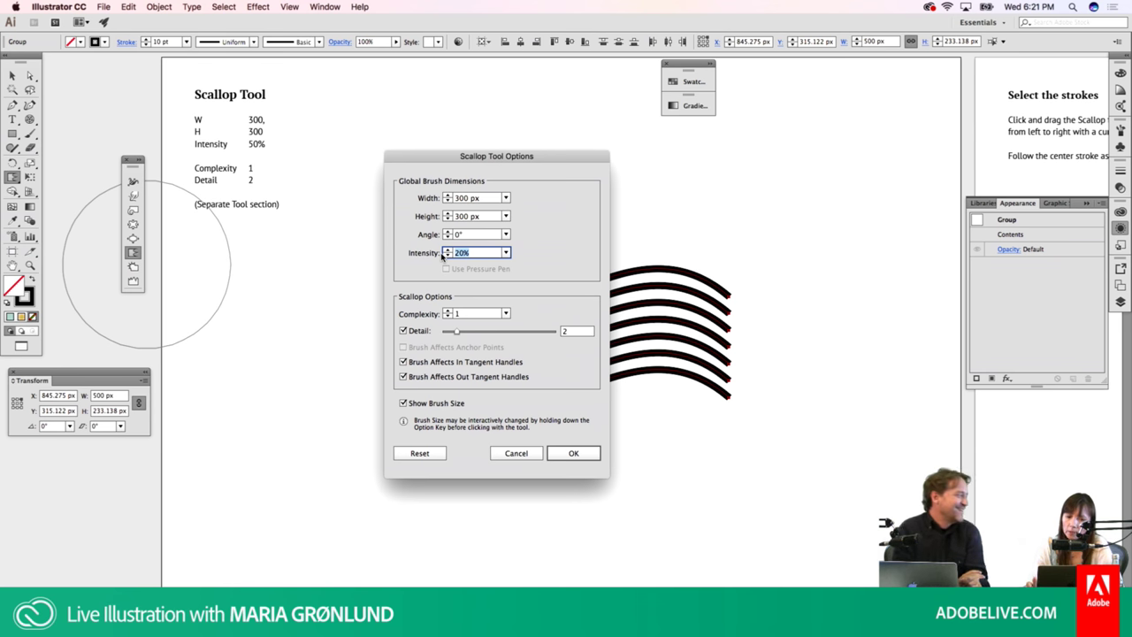
text(50)
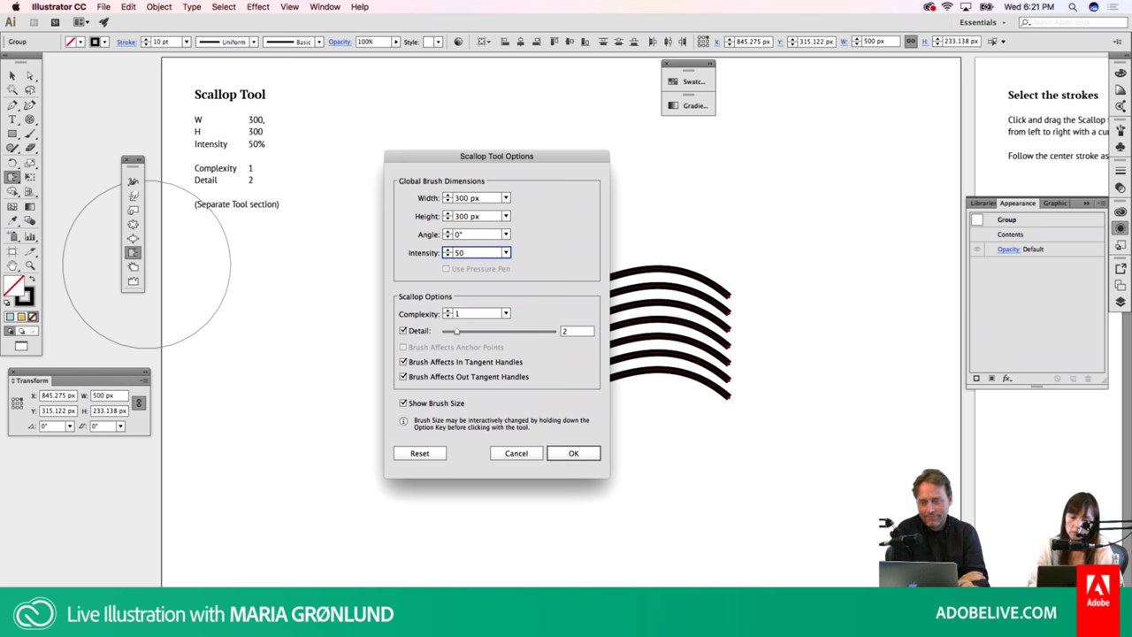
click(505, 253)
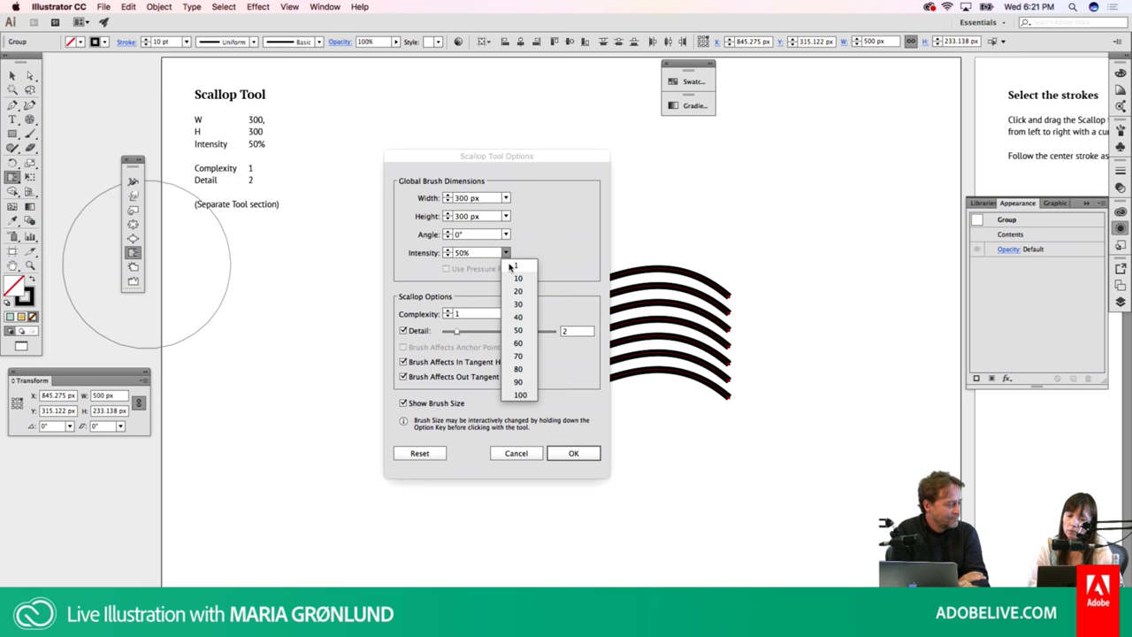
click(506, 253)
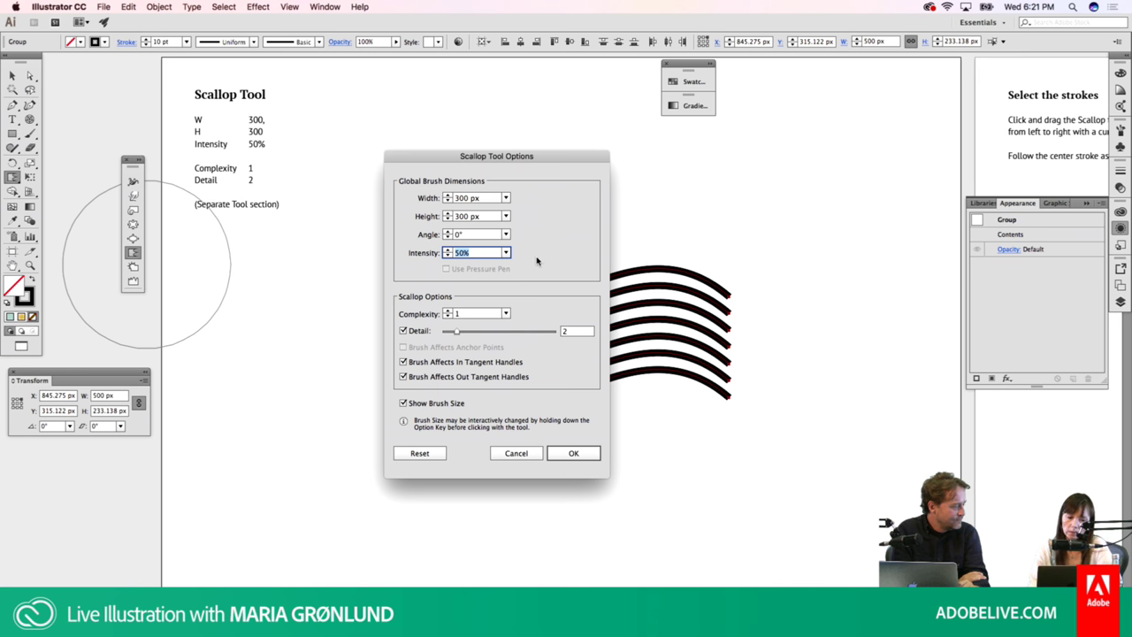
Keep Complexity at 1 and lower the scallop Intensity to 10%
click(506, 314)
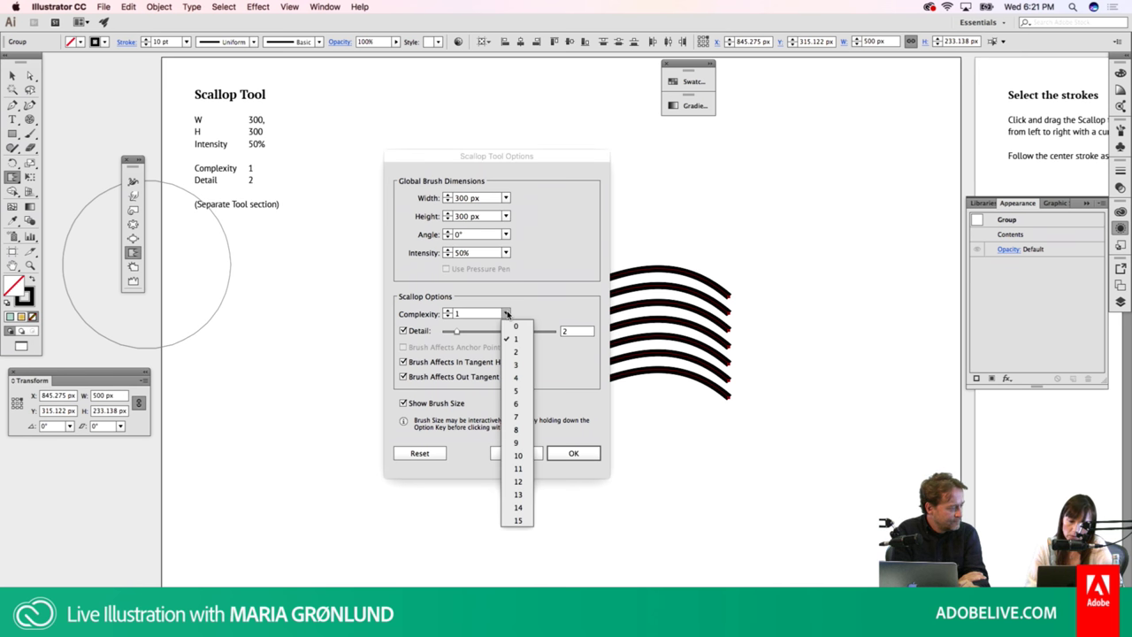
click(506, 314)
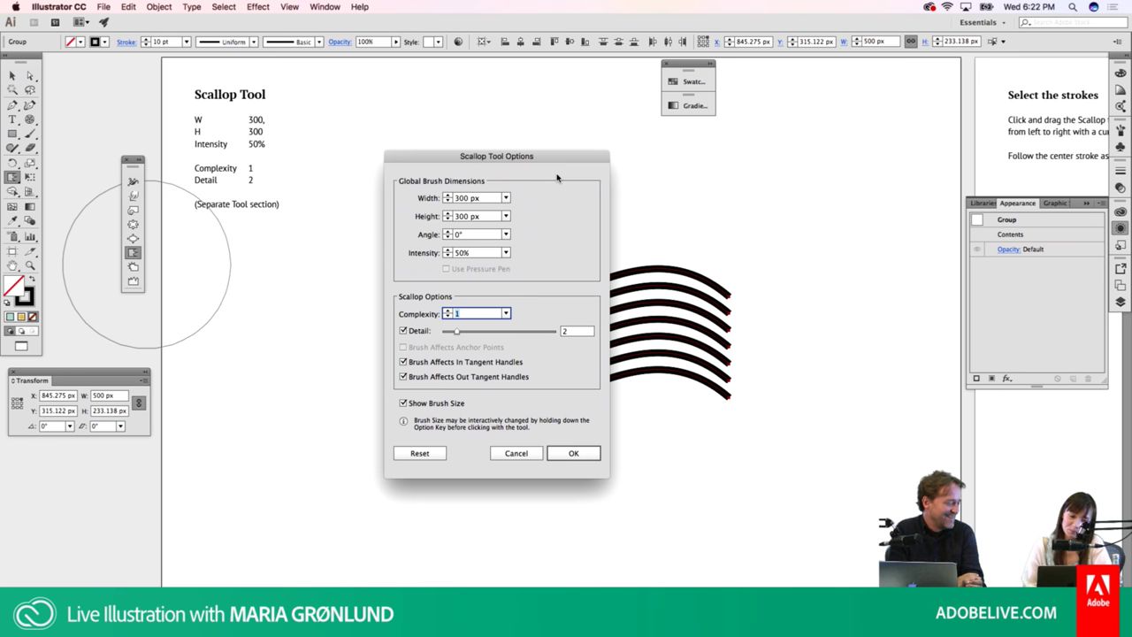
click(507, 253)
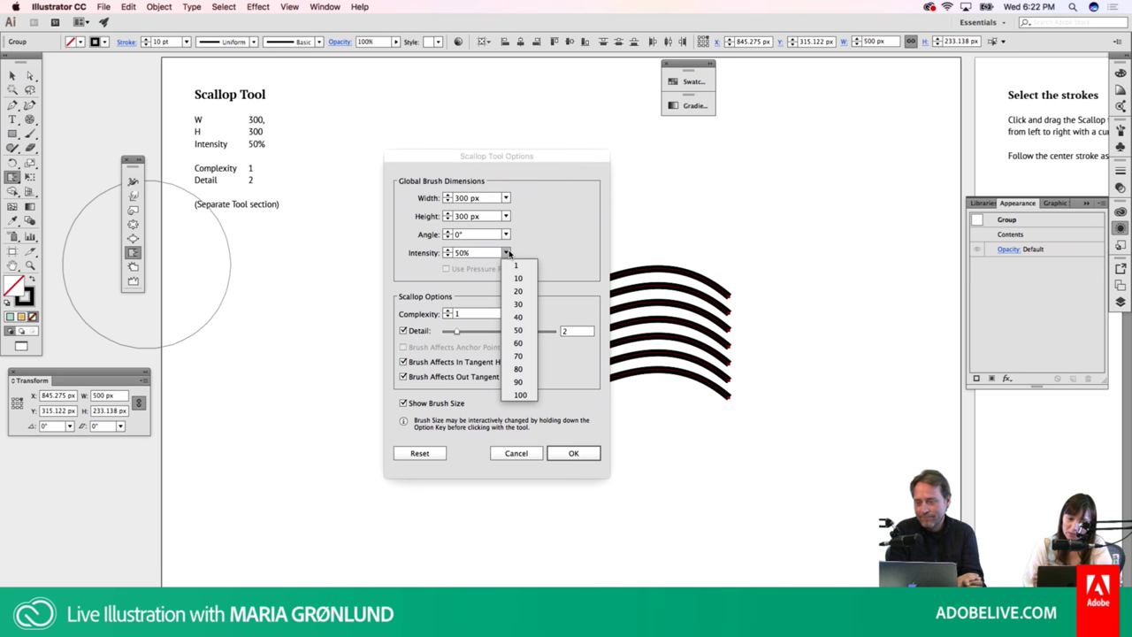
click(520, 279)
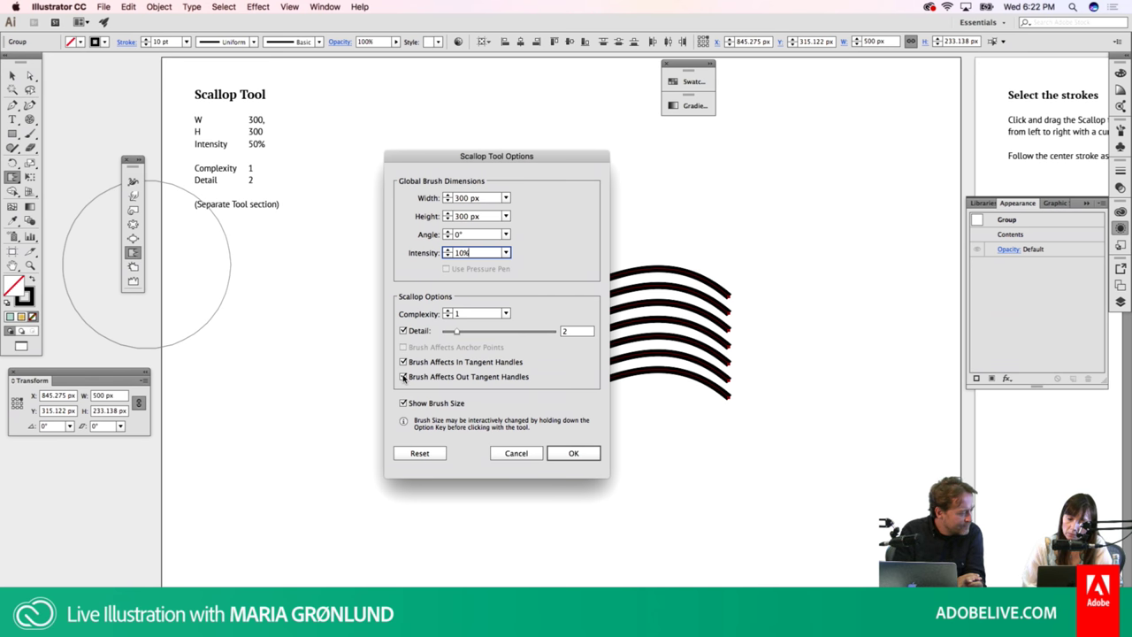
Enable In and Out Tangent Handles with Anchor Points off, and apply the settings
click(404, 378)
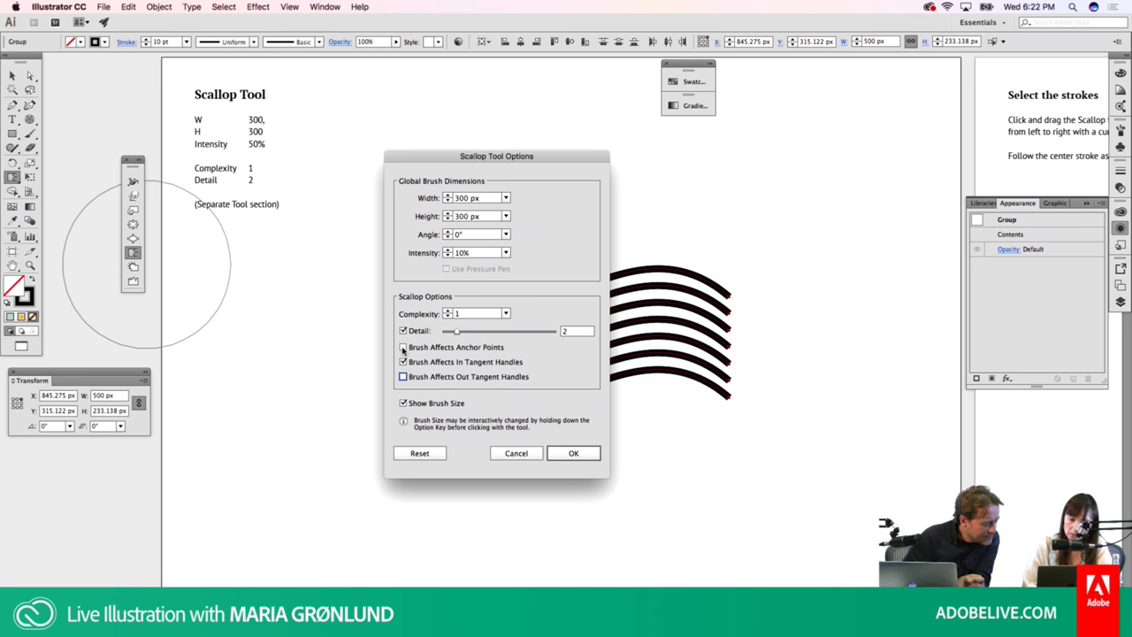
click(403, 347)
click(403, 363)
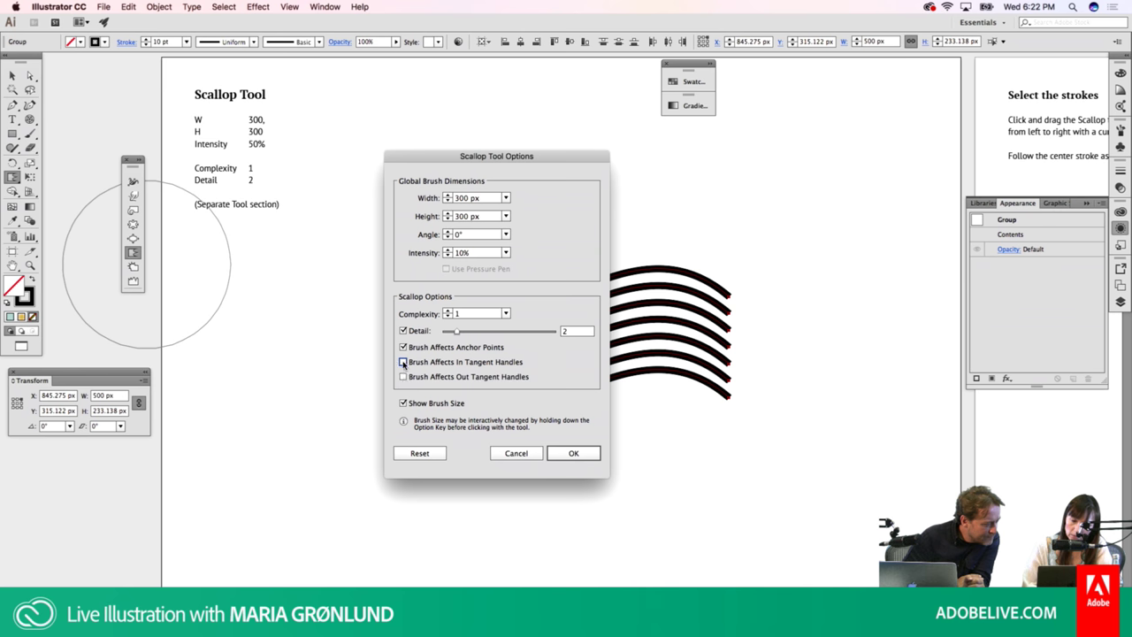
click(404, 377)
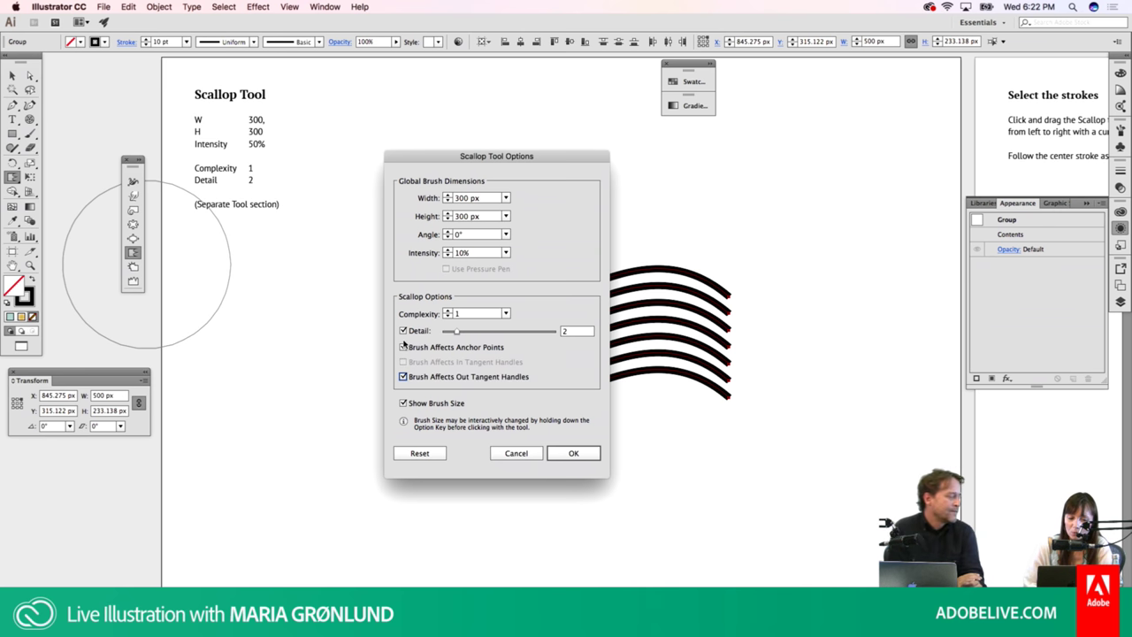
click(404, 347)
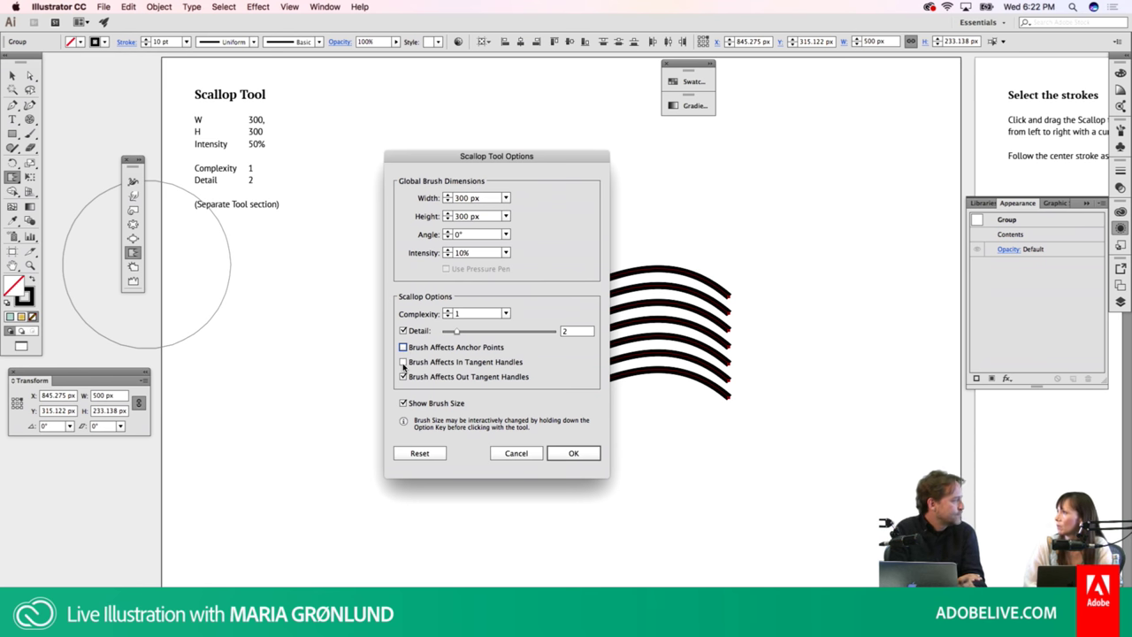
click(404, 362)
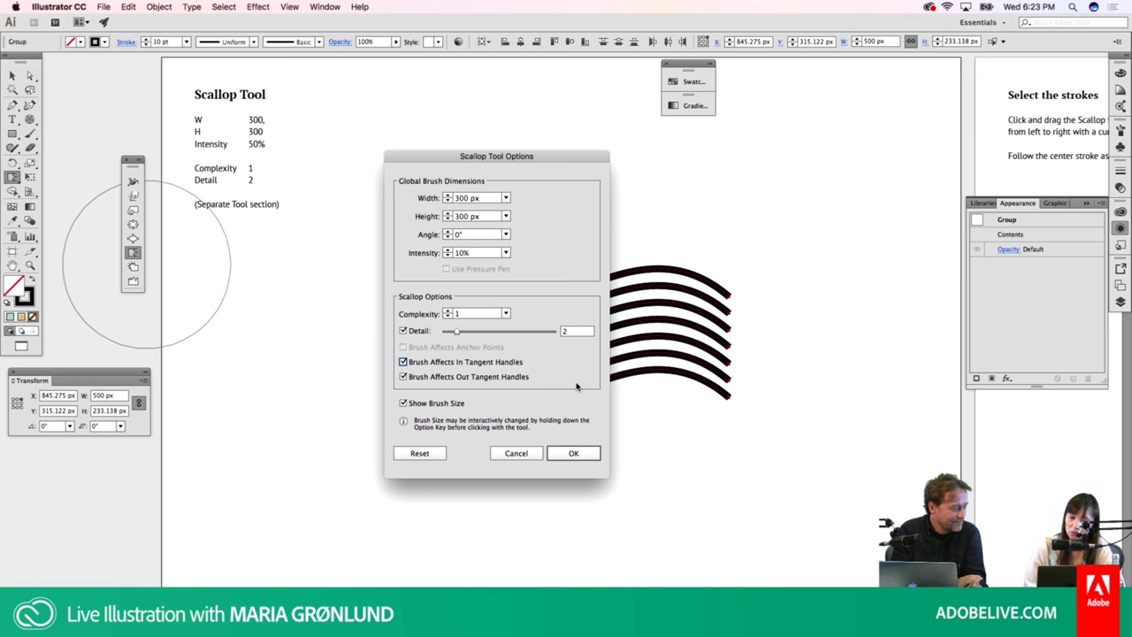
click(575, 452)
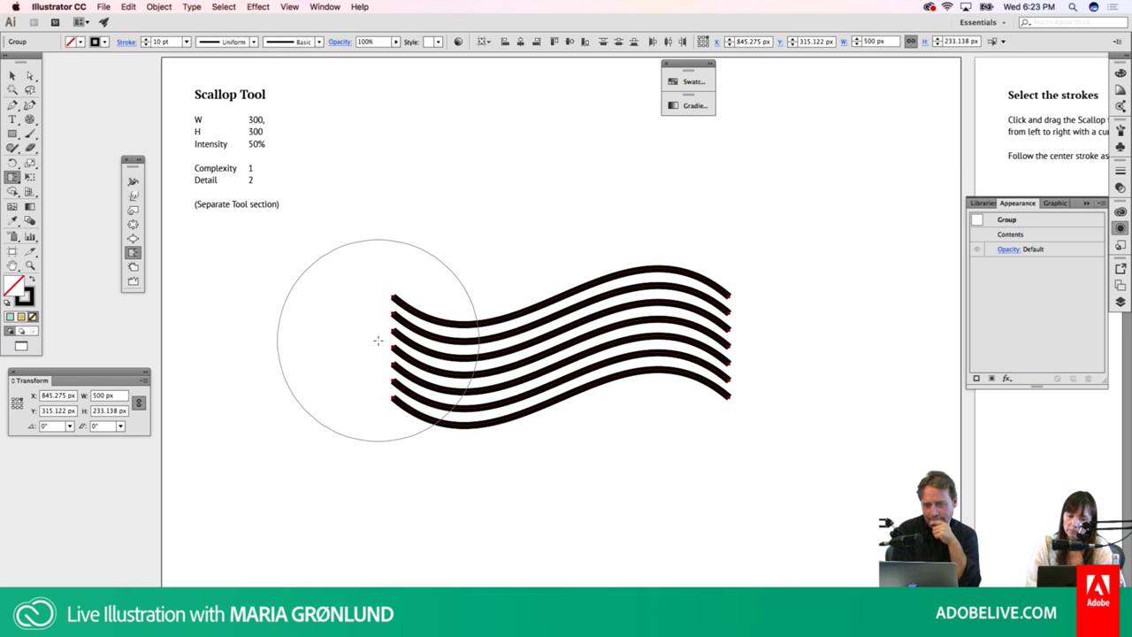
drag(378, 339, 699, 329)
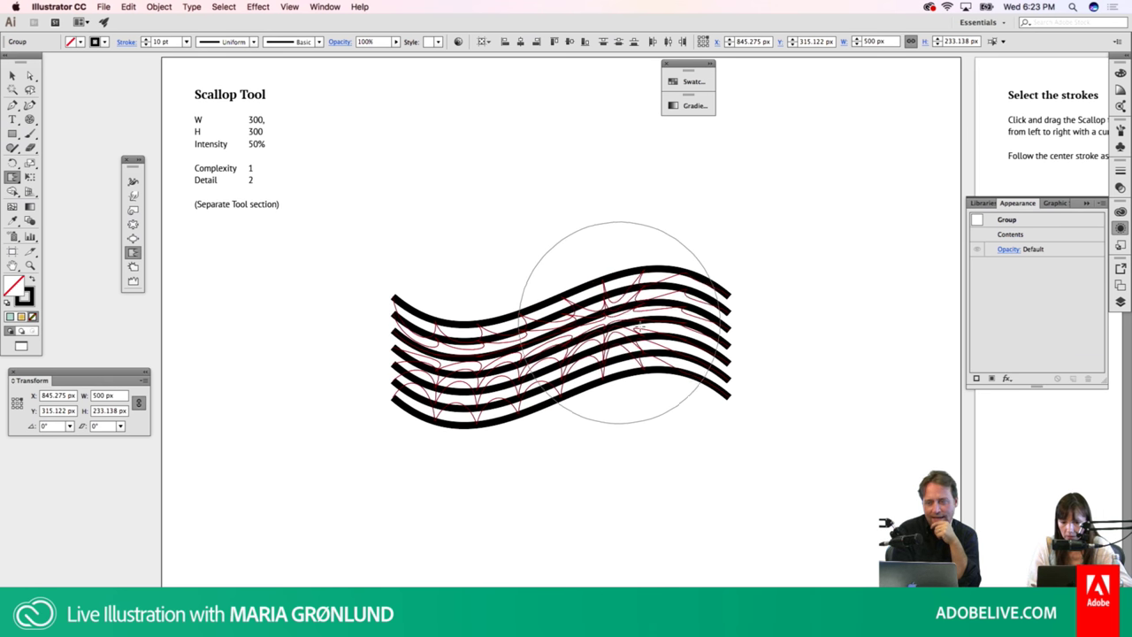
drag(699, 329, 715, 425)
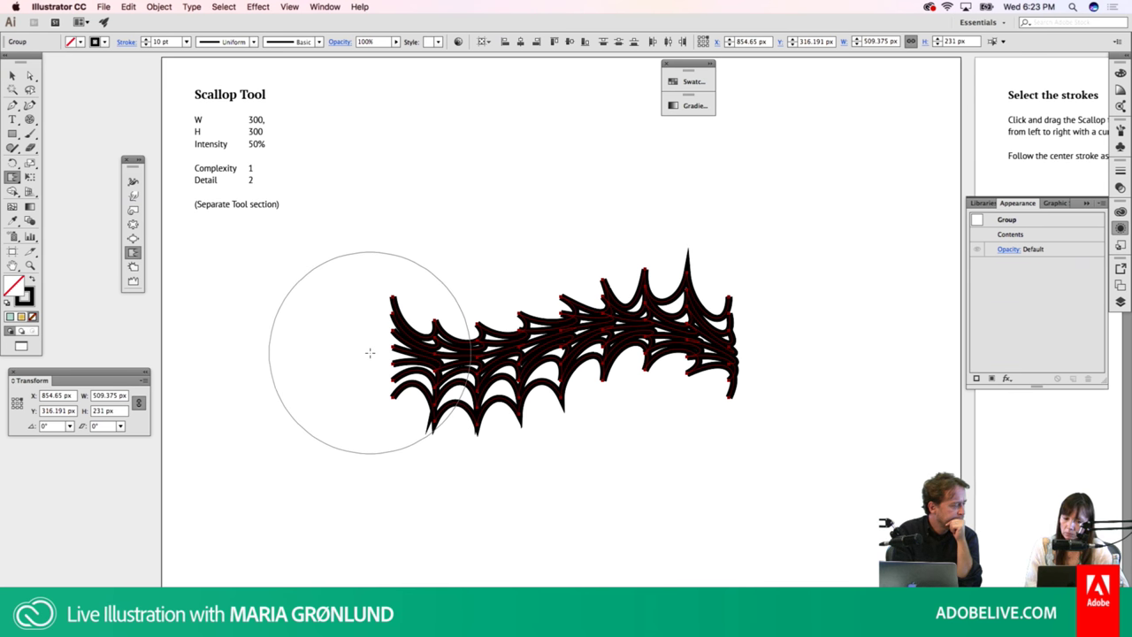
drag(370, 353, 699, 358)
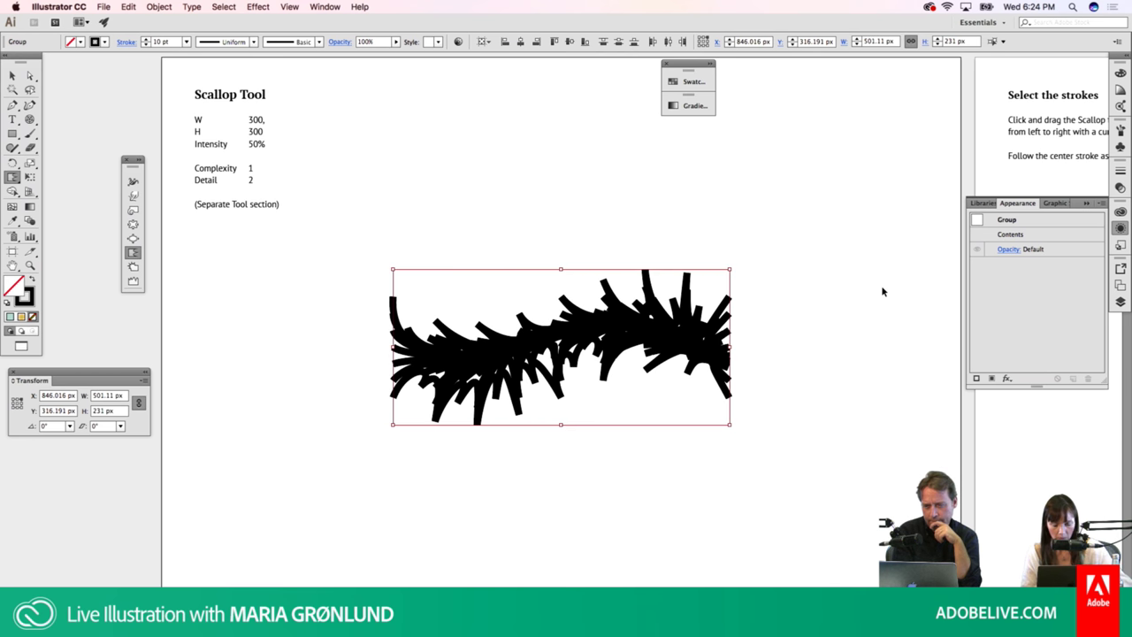
key(ctrl+z)
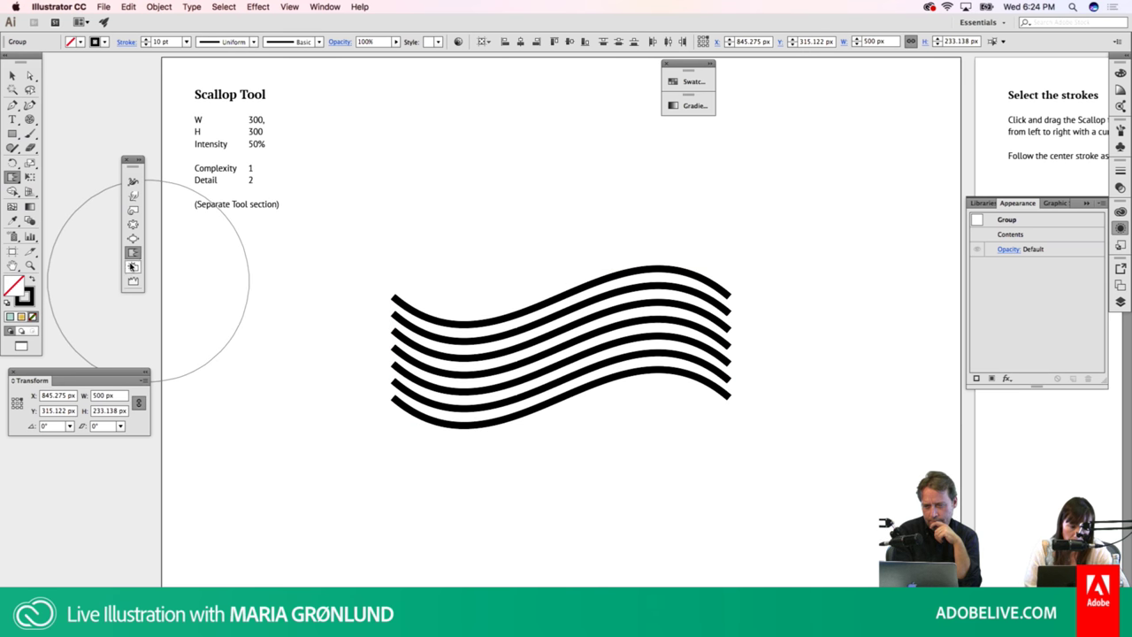
double_click(132, 255)
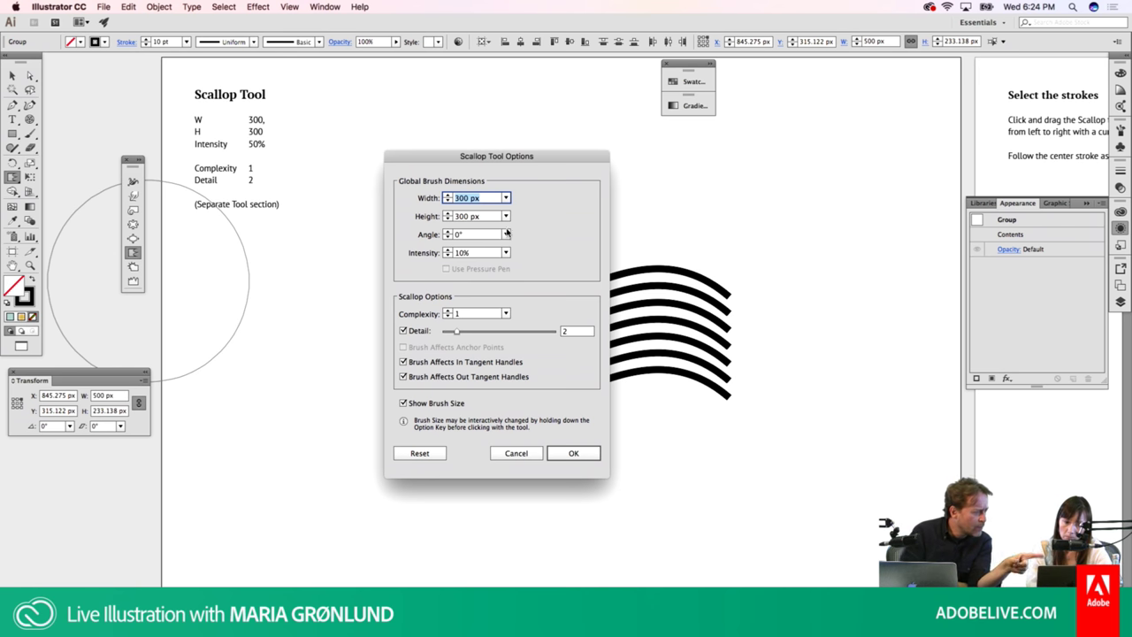
click(512, 454)
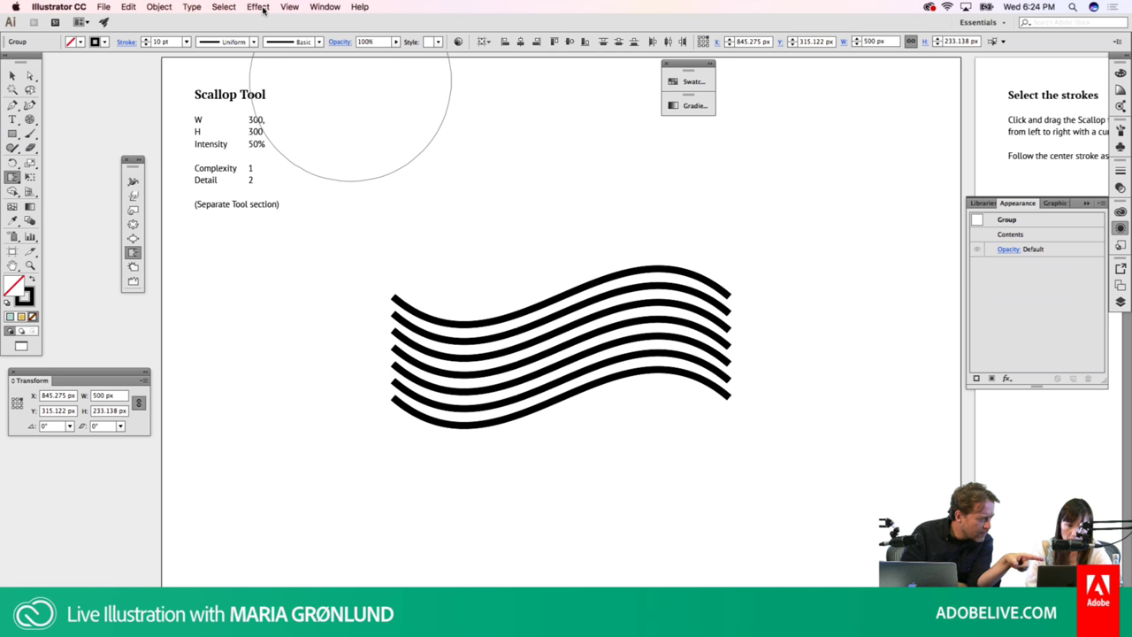
click(323, 7)
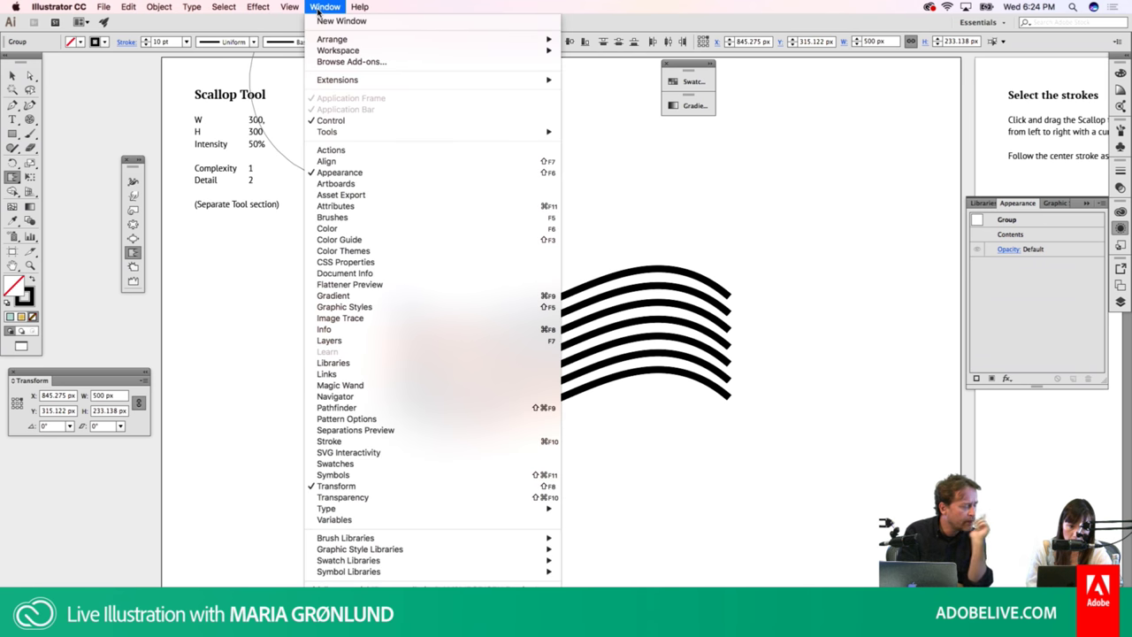
click(319, 11)
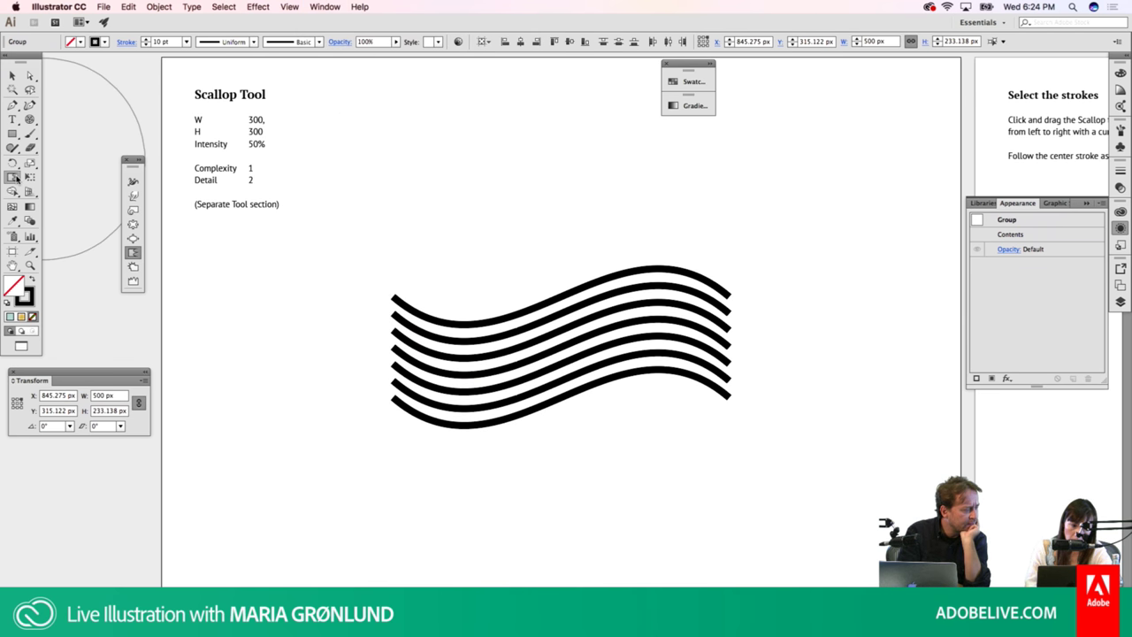
click(16, 177)
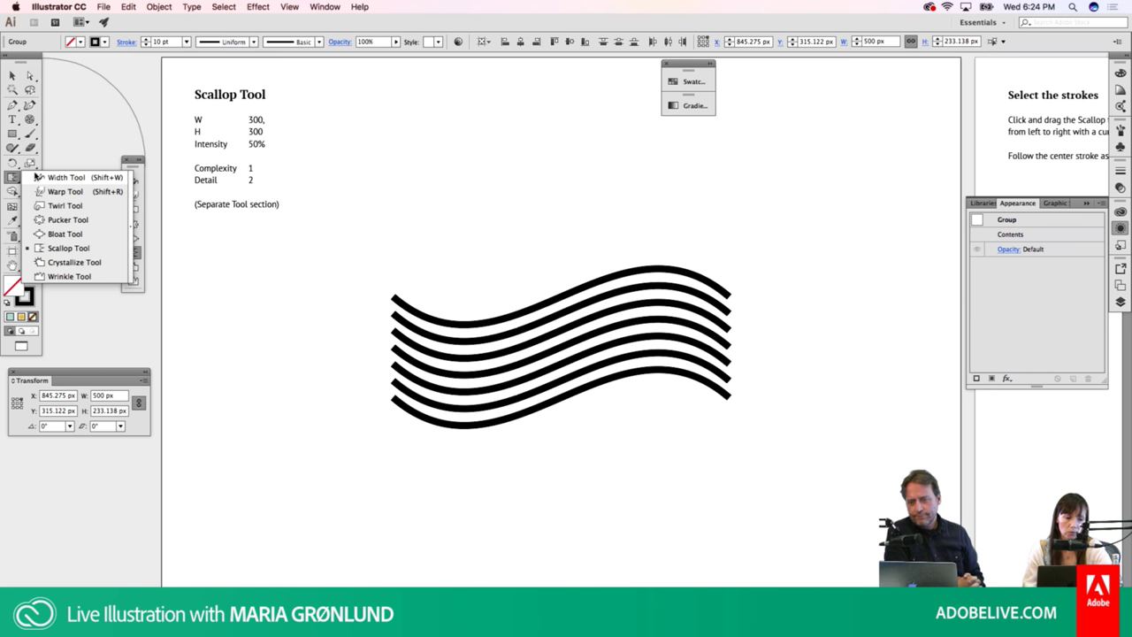
Tear the Width tool group into a vertical floating panel and lower the Transform panel
click(36, 176)
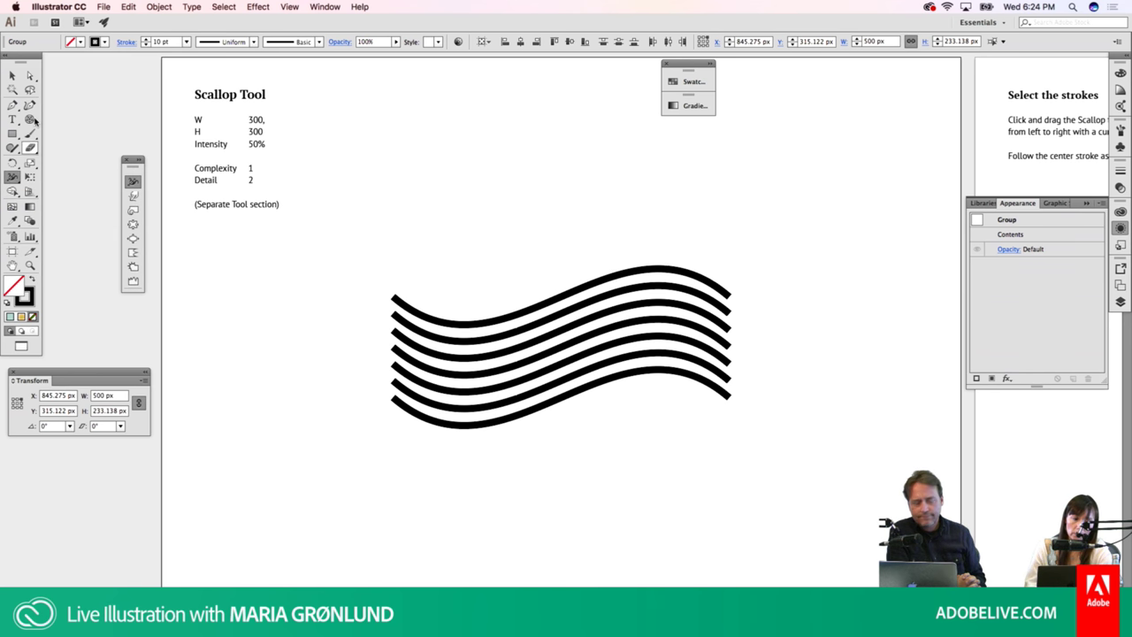
click(11, 177)
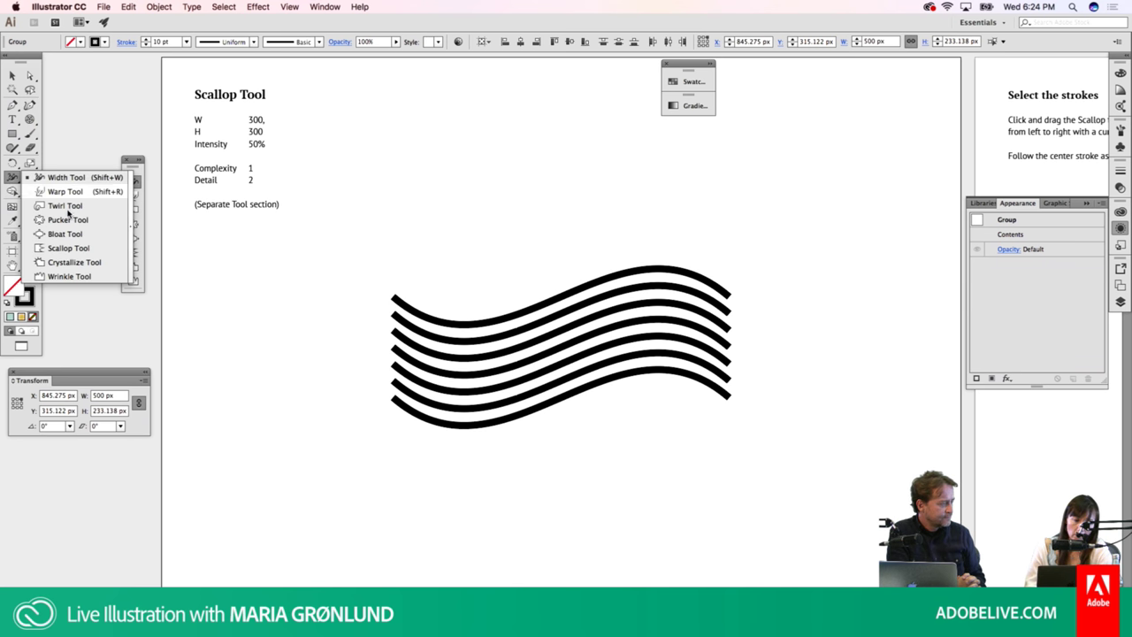
click(130, 228)
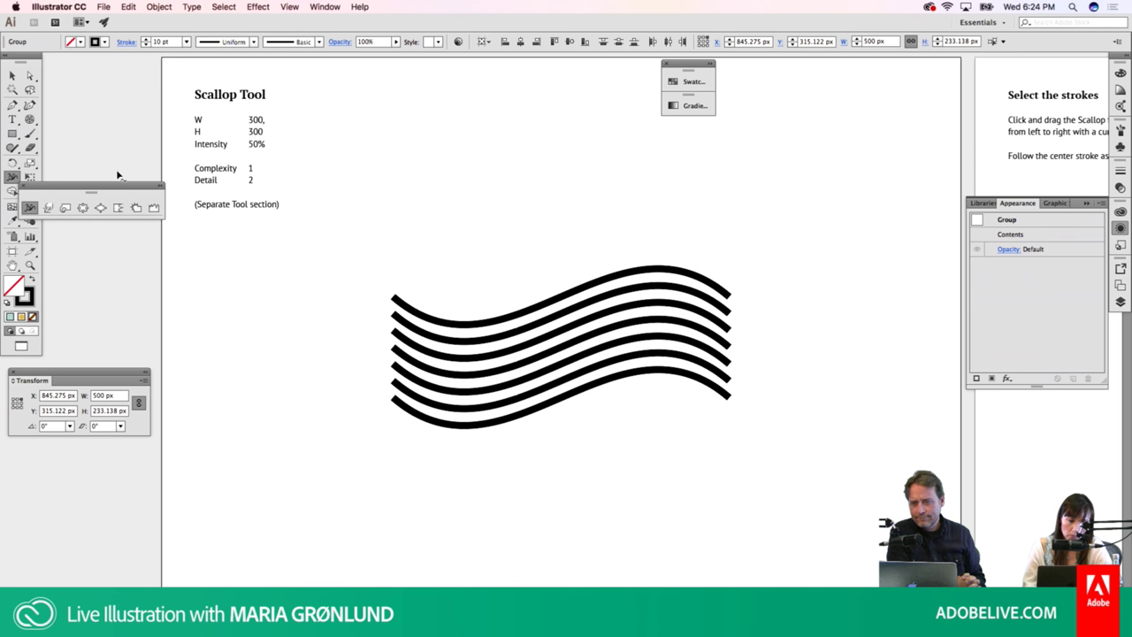
drag(134, 190, 196, 239)
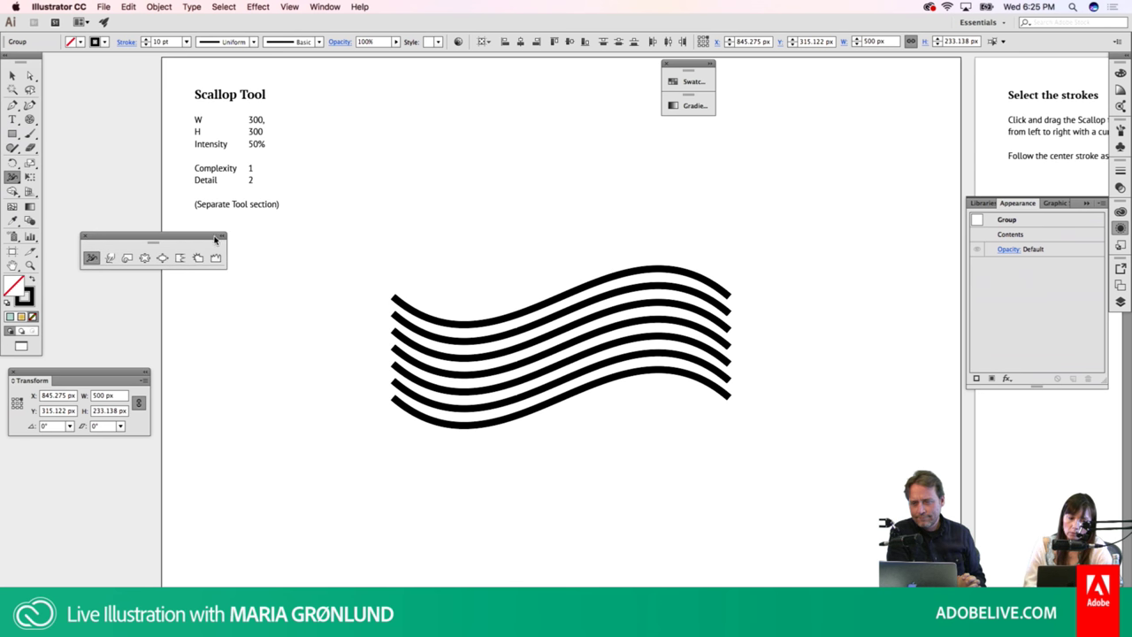
click(222, 237)
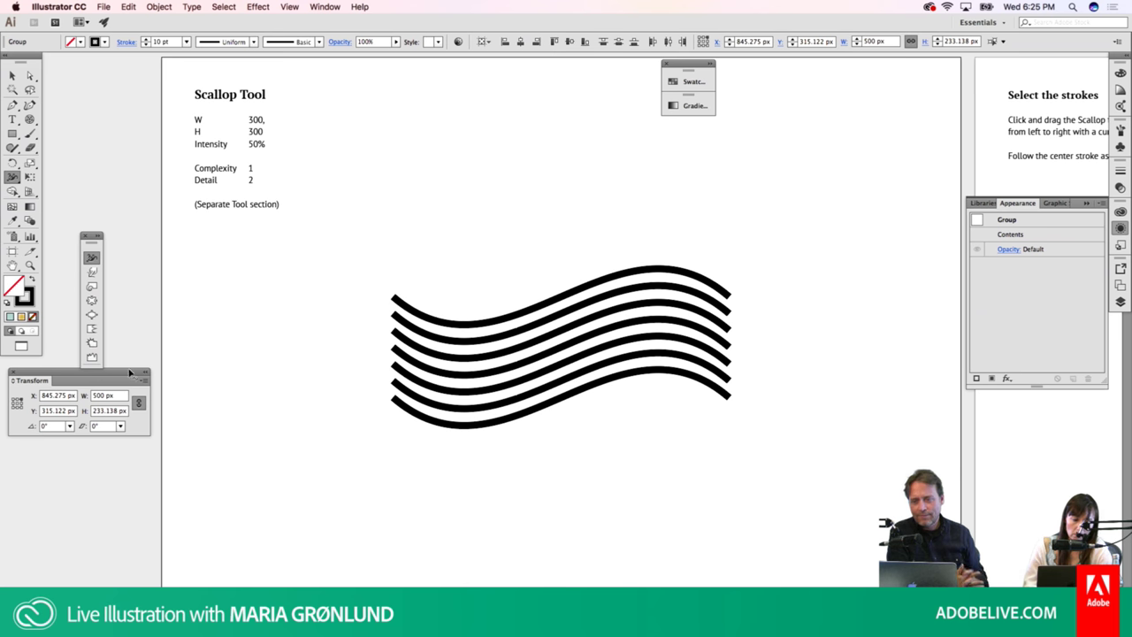
drag(126, 372, 130, 412)
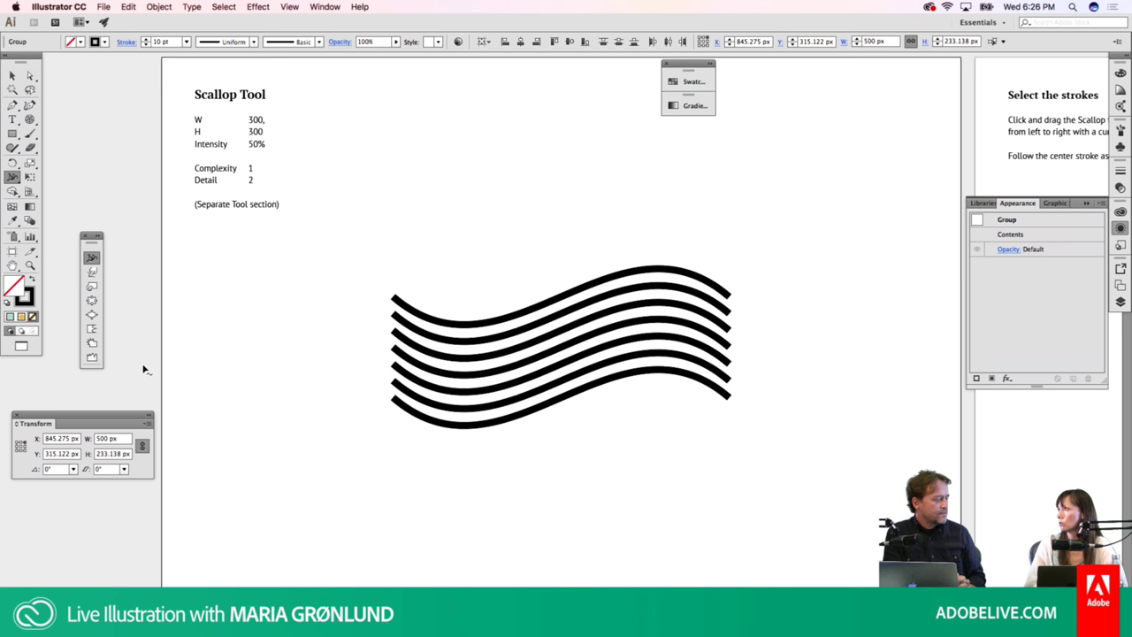
Undo a trial scallop pass and raise the Scallop intensity to 50%
click(92, 330)
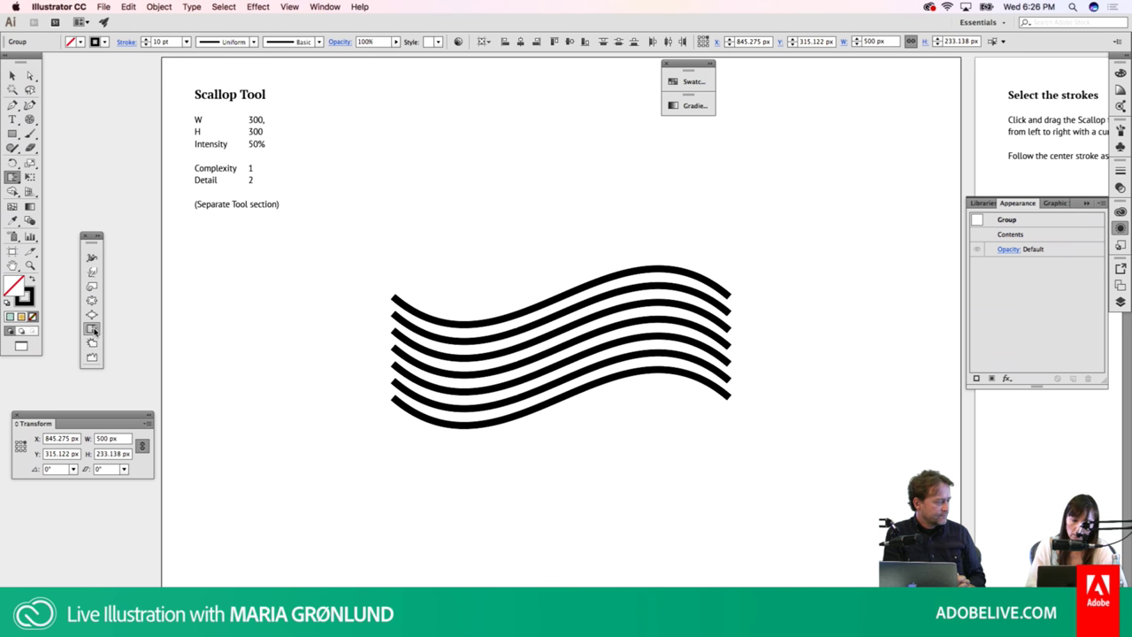
drag(393, 351, 485, 367)
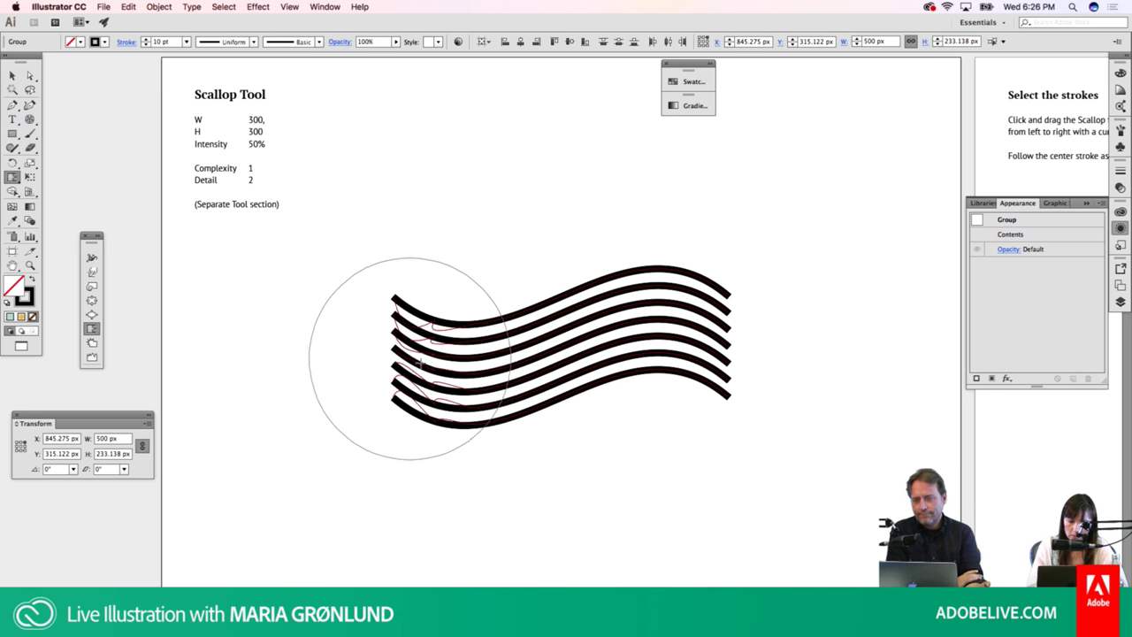
key(ctrl+z)
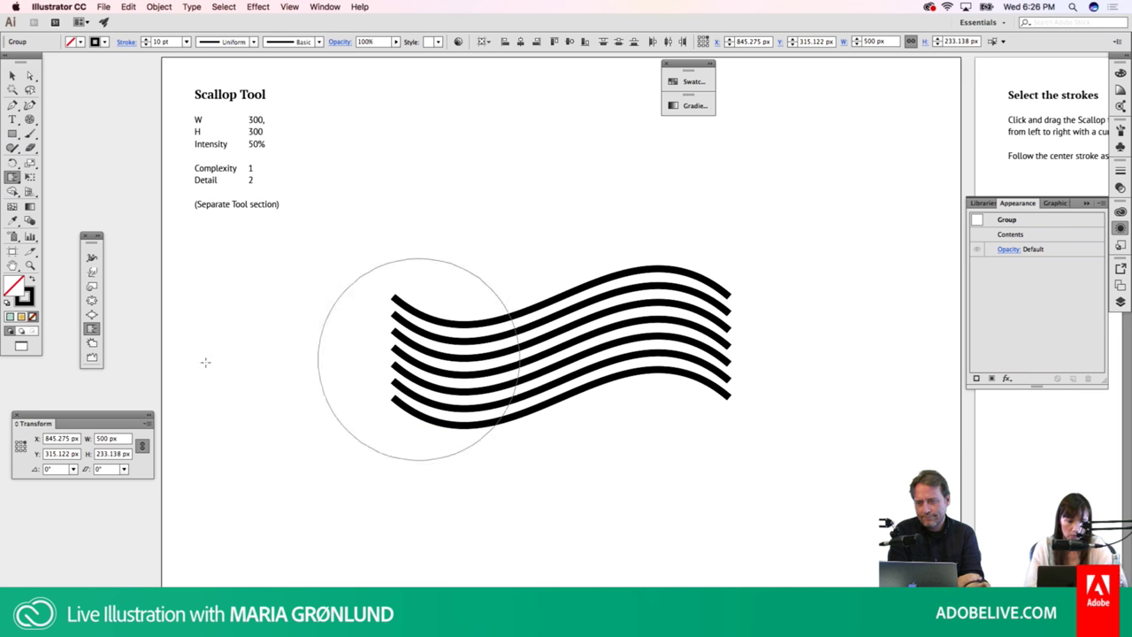
double_click(92, 329)
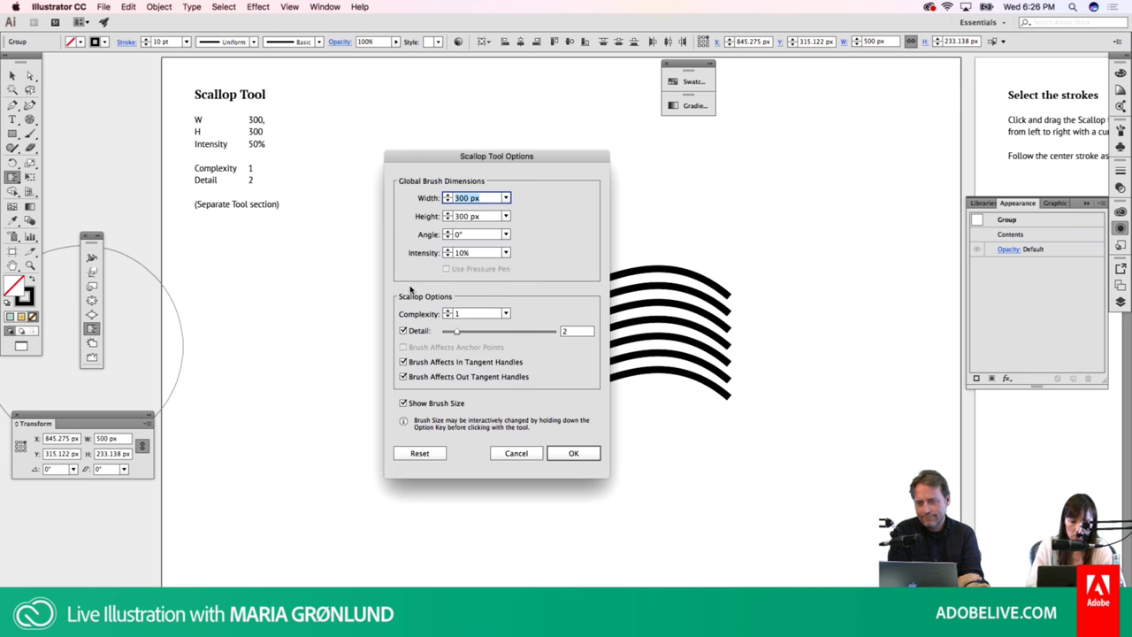
double_click(465, 254)
text(50)
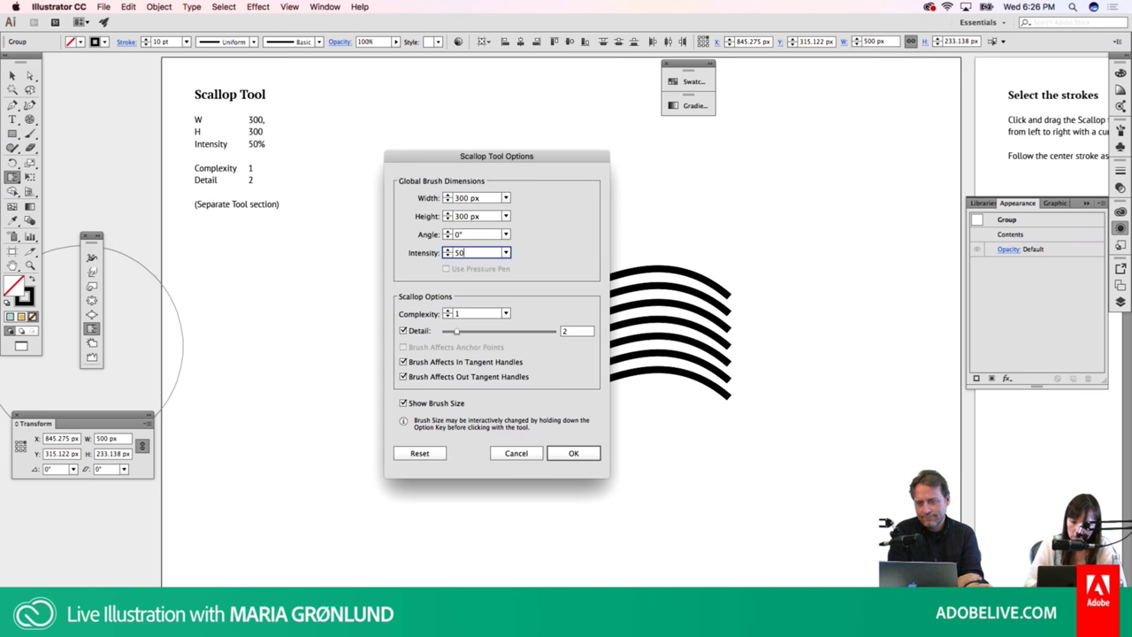
key(Return)
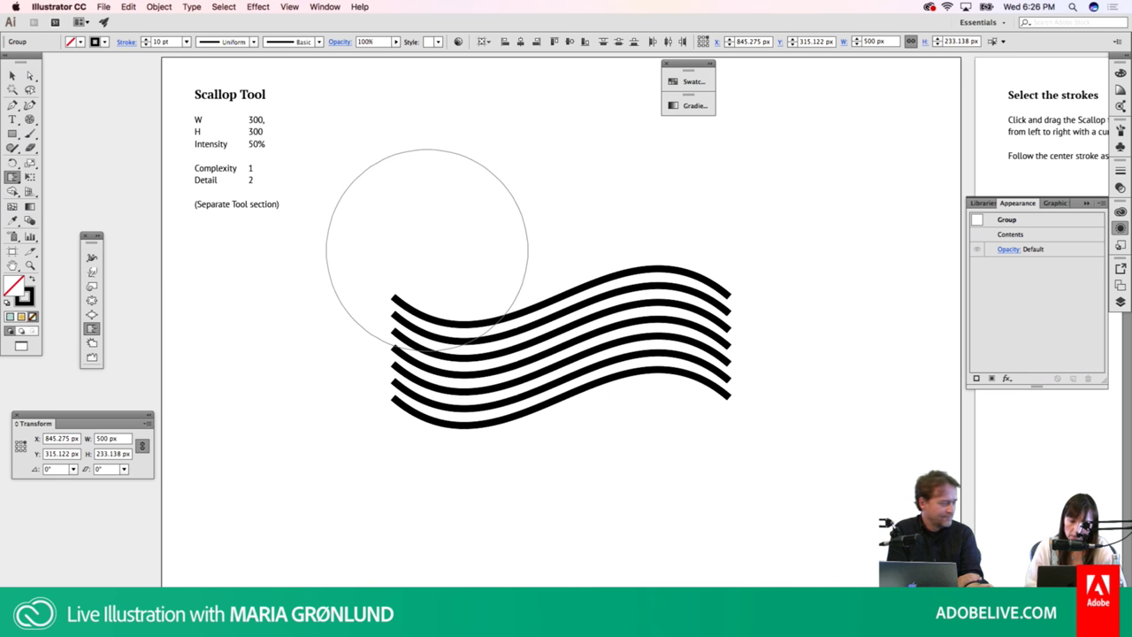
Sweep the Scallop tool across the strokes repeatedly, undoing bad passes, into a spiky tuft
drag(405, 329, 571, 332)
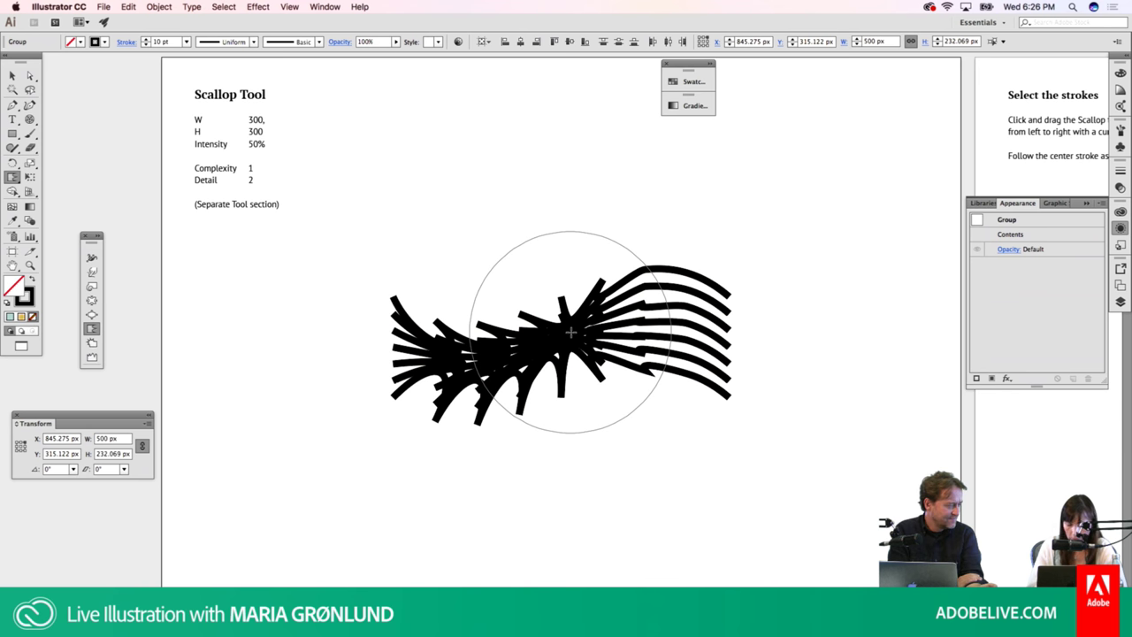
key(ctrl+z)
mouse_move(403, 374)
mouse_down()
mouse_move(781, 297)
mouse_move(839, 324)
mouse_up()
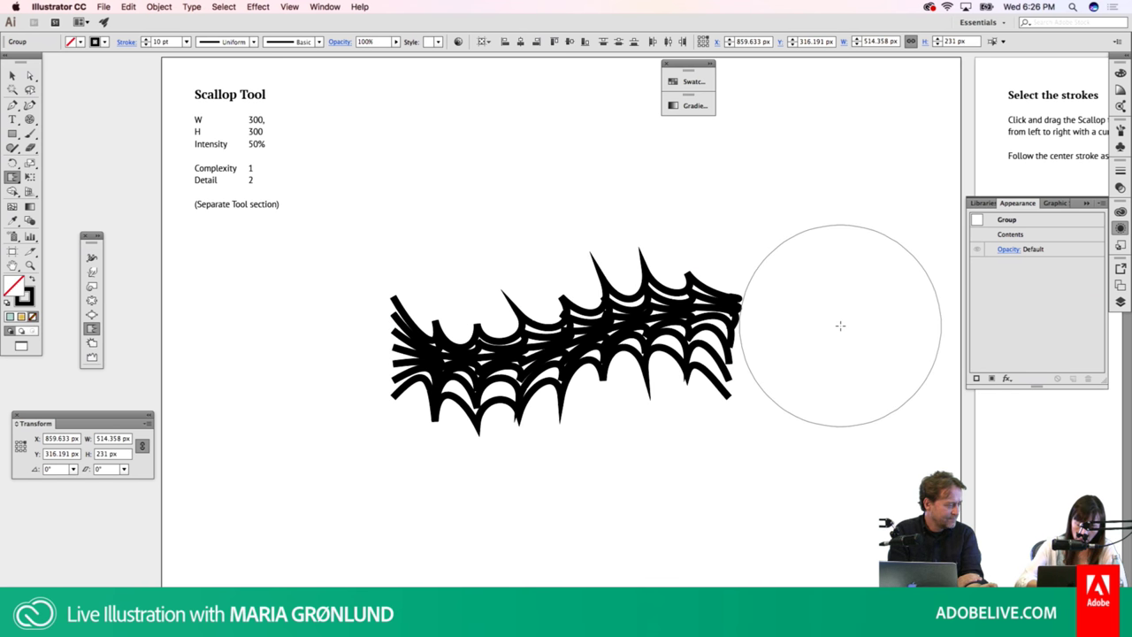
key(ctrl+z)
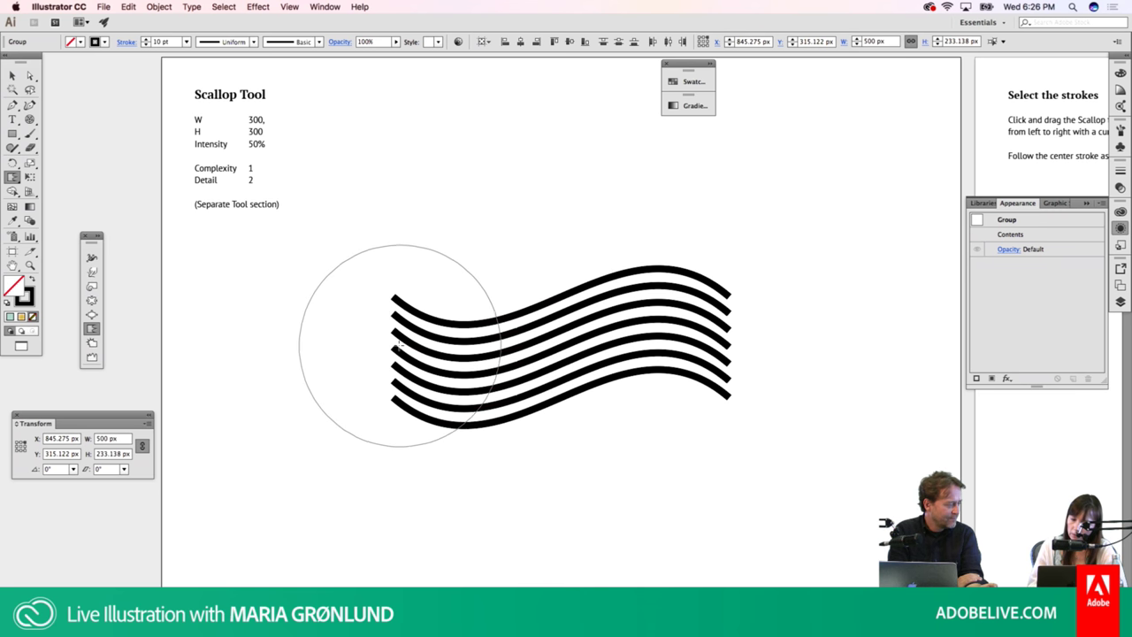
drag(400, 345, 699, 354)
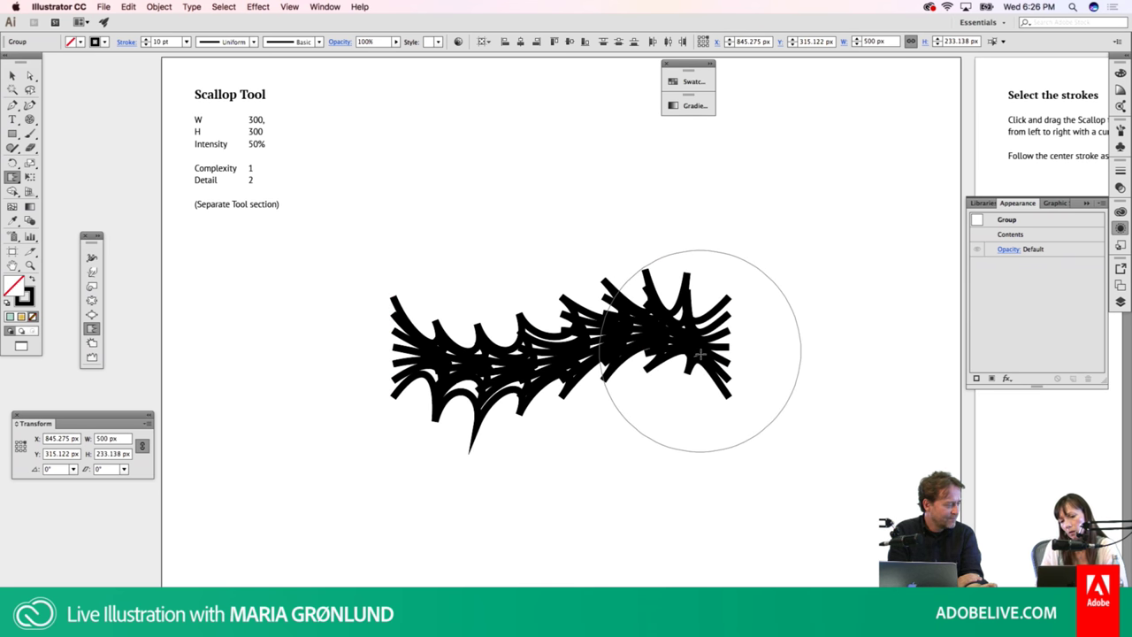
mouse_move(389, 378)
mouse_down()
mouse_move(442, 357)
mouse_move(550, 386)
mouse_up()
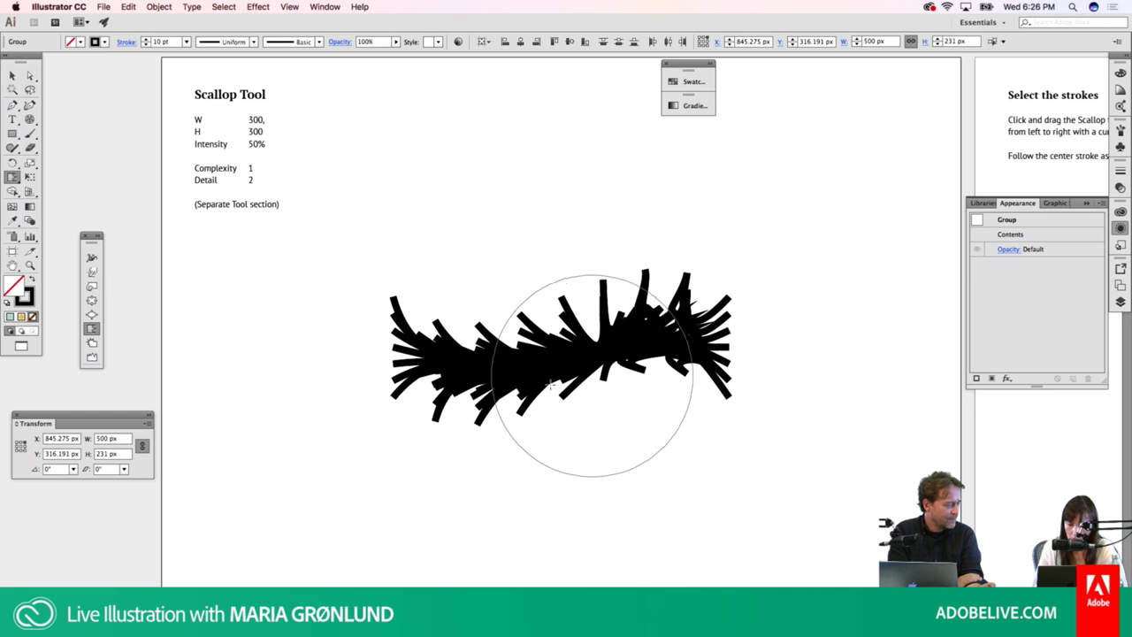
key(ctrl+z)
mouse_move(430, 342)
mouse_down()
mouse_move(399, 345)
mouse_move(525, 324)
mouse_move(592, 336)
mouse_move(599, 321)
mouse_move(720, 328)
mouse_move(754, 363)
mouse_up()
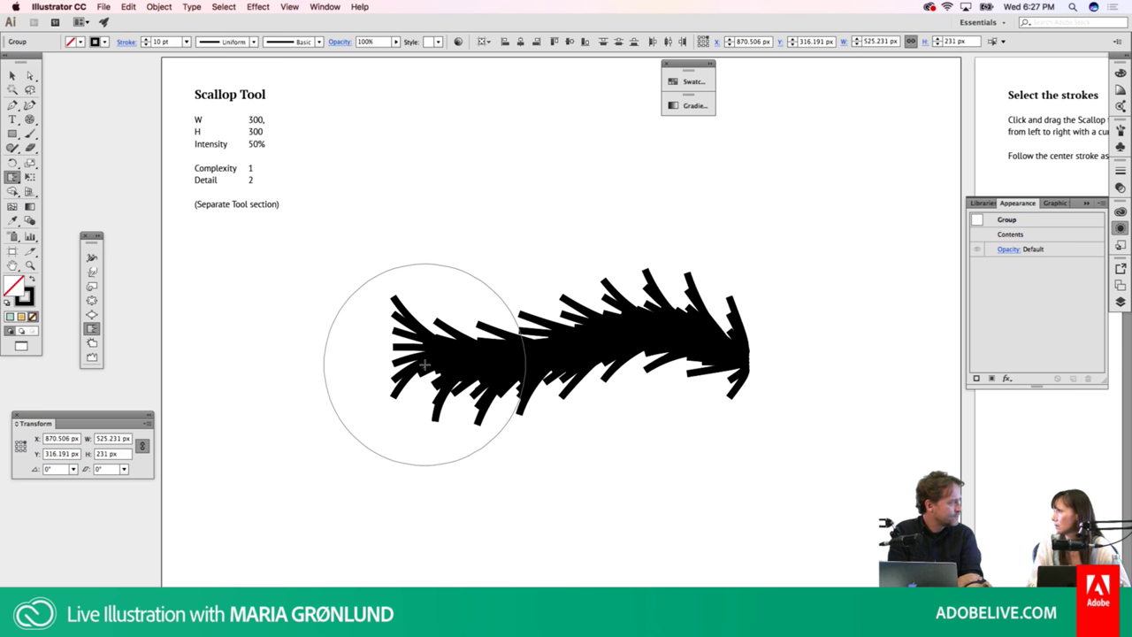
mouse_move(387, 367)
mouse_down()
mouse_move(547, 336)
mouse_move(695, 336)
mouse_move(761, 374)
mouse_up()
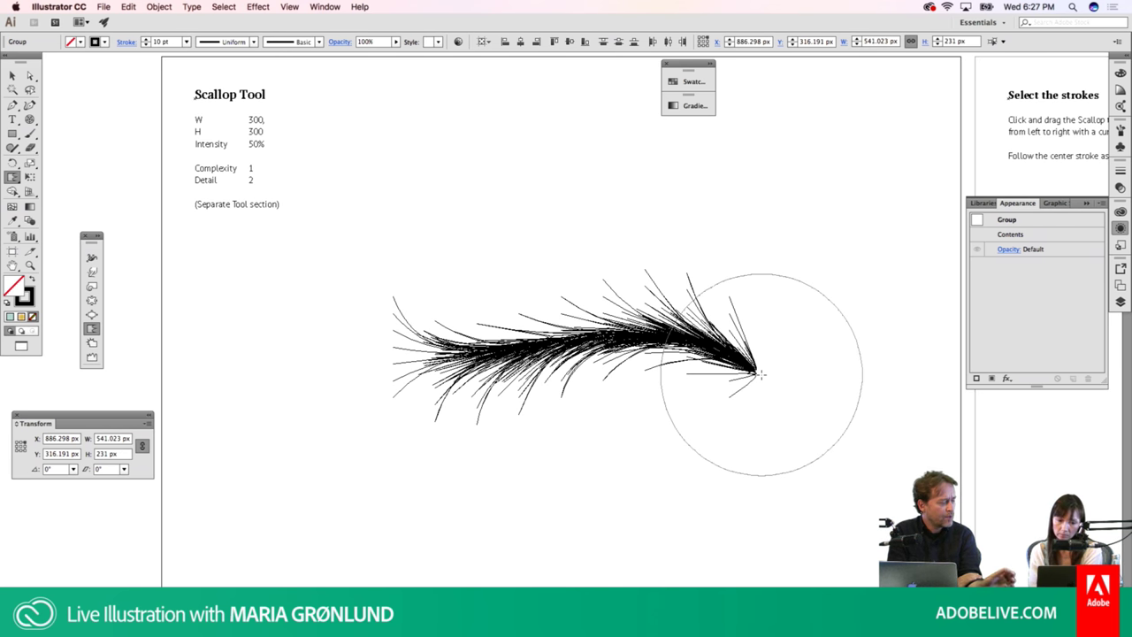
Select the group, decline reverting the file, and undo back to the smooth strokes
key(v)
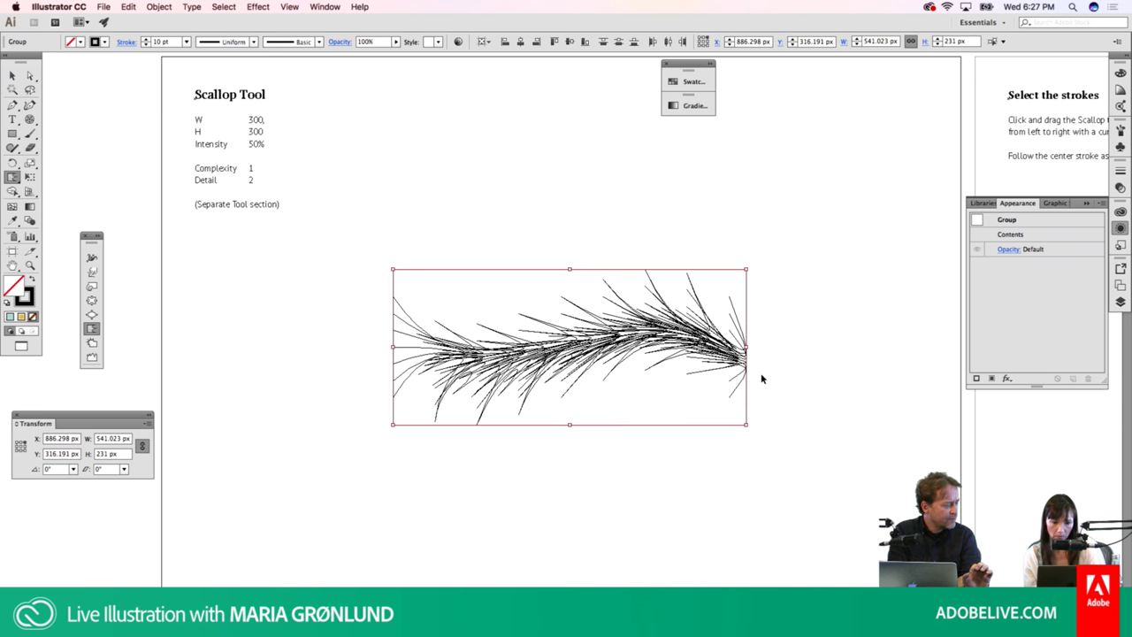
key(F12)
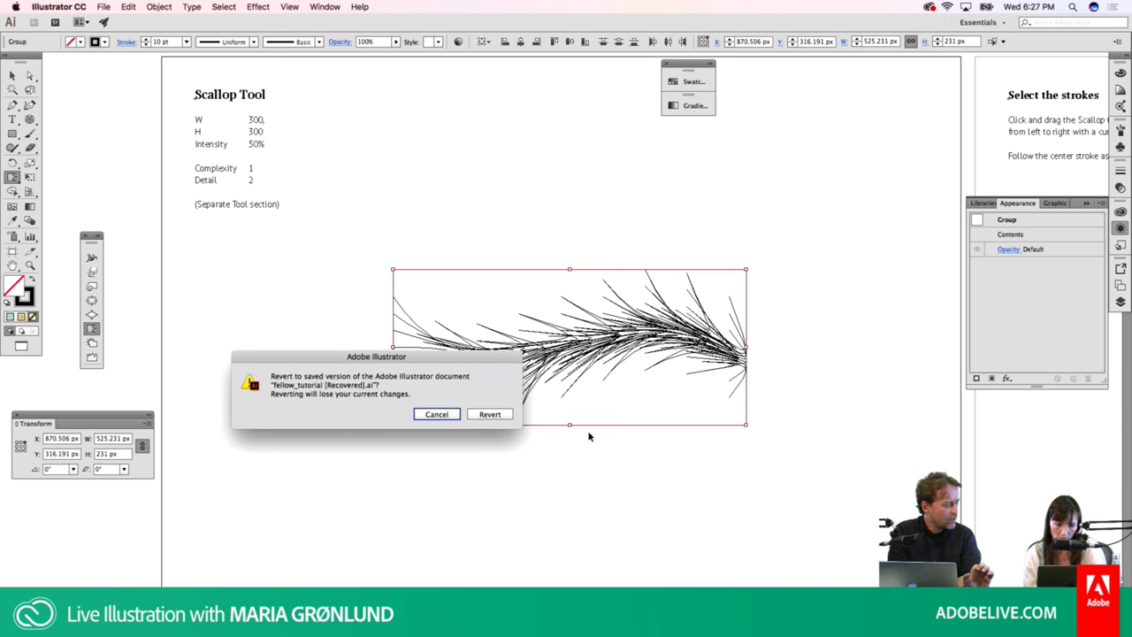
click(442, 416)
key(ctrl+z)
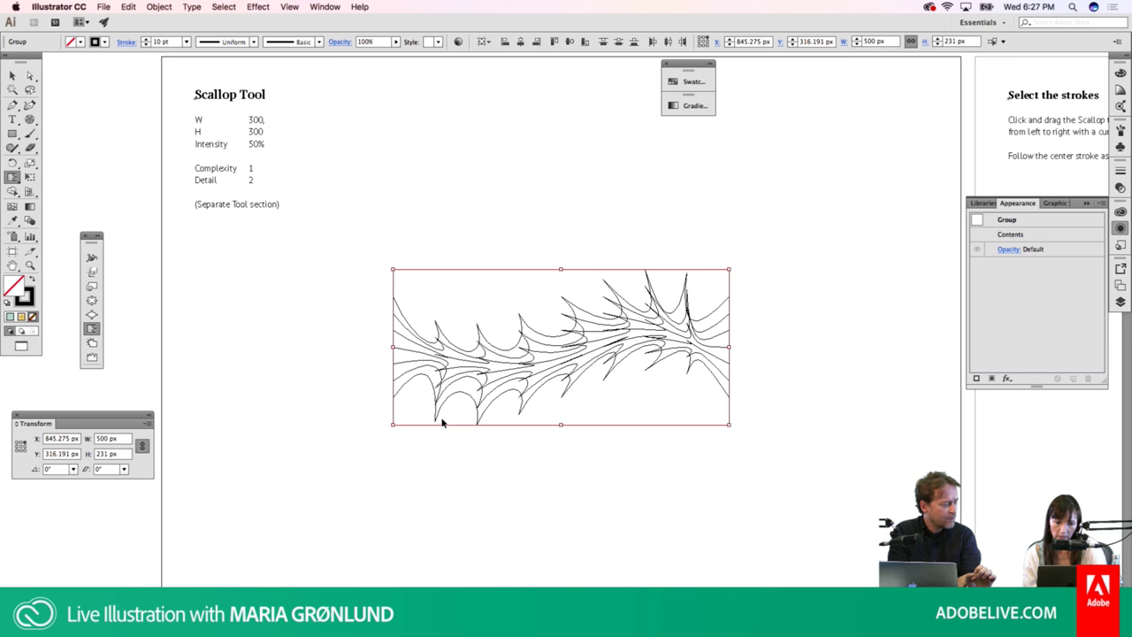
key(ctrl+z)
key(ctrl+z)
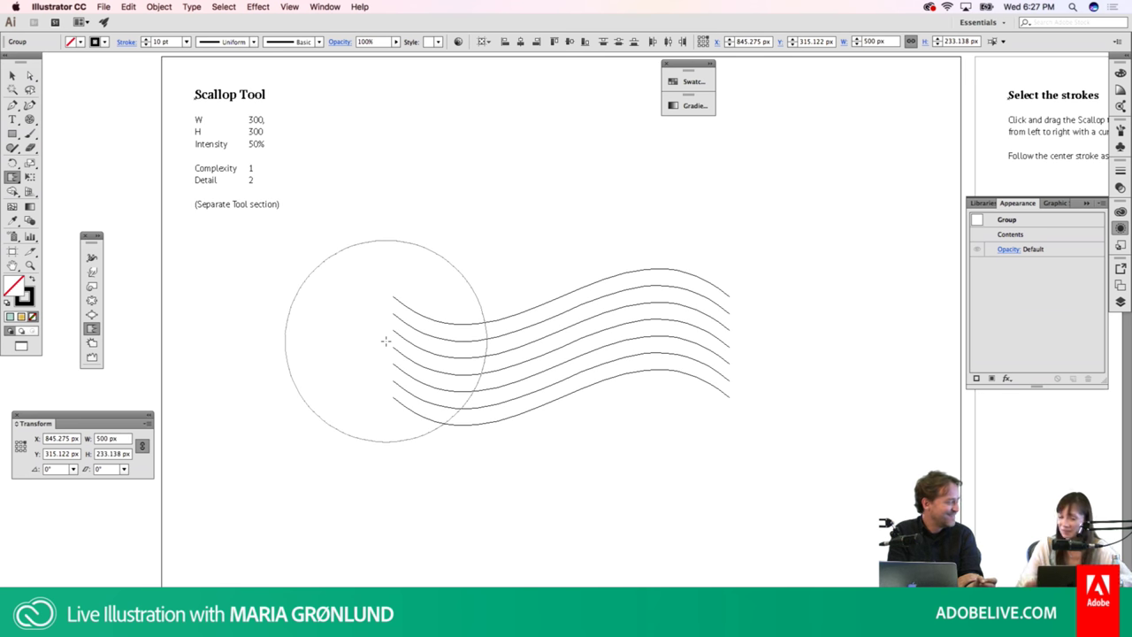
Try two more scallop sweeps, then undo them to restore the original thick strokes
mouse_move(386, 341)
mouse_down()
mouse_move(516, 372)
mouse_move(623, 327)
mouse_move(674, 337)
mouse_move(749, 376)
mouse_up()
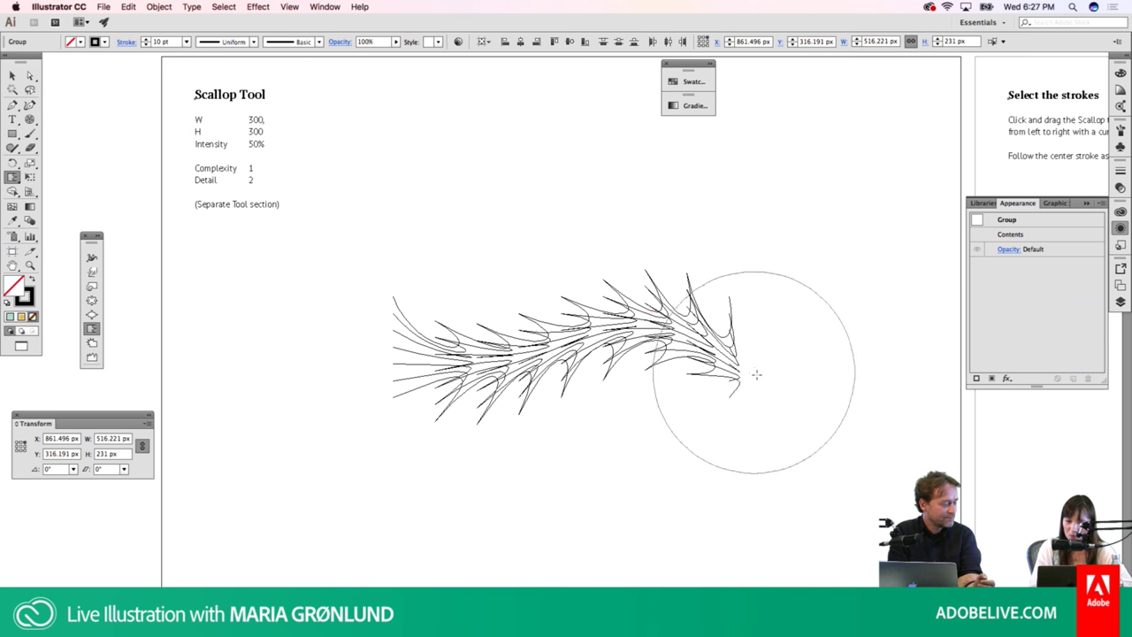
mouse_move(756, 375)
mouse_down()
mouse_move(707, 327)
mouse_move(666, 342)
mouse_move(586, 303)
mouse_move(392, 359)
mouse_move(403, 364)
mouse_up()
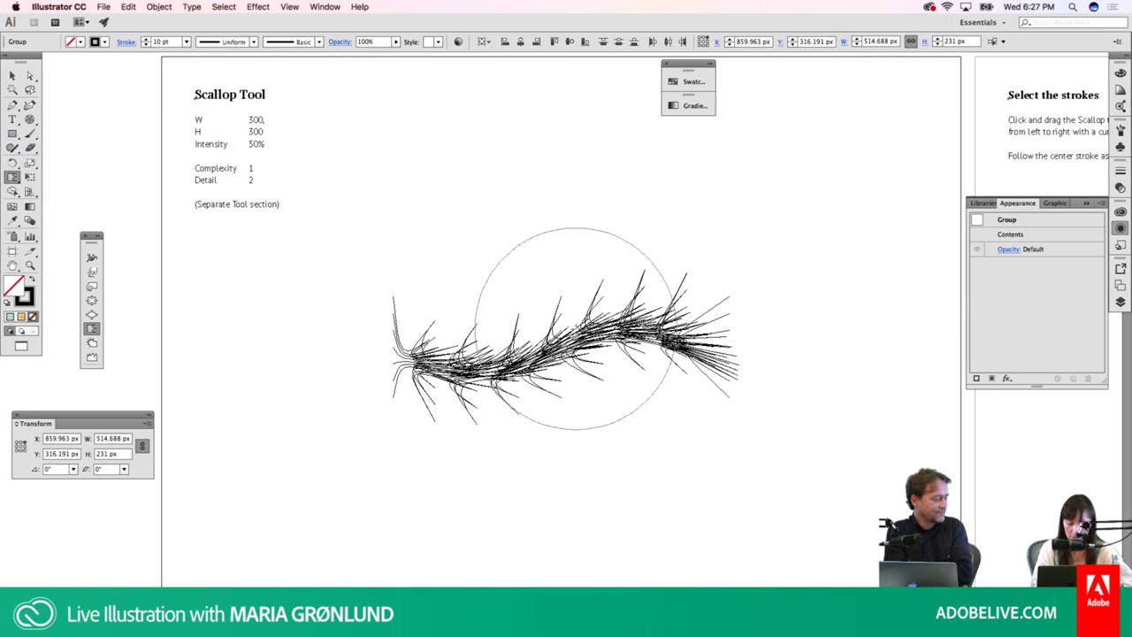
key(ctrl+z)
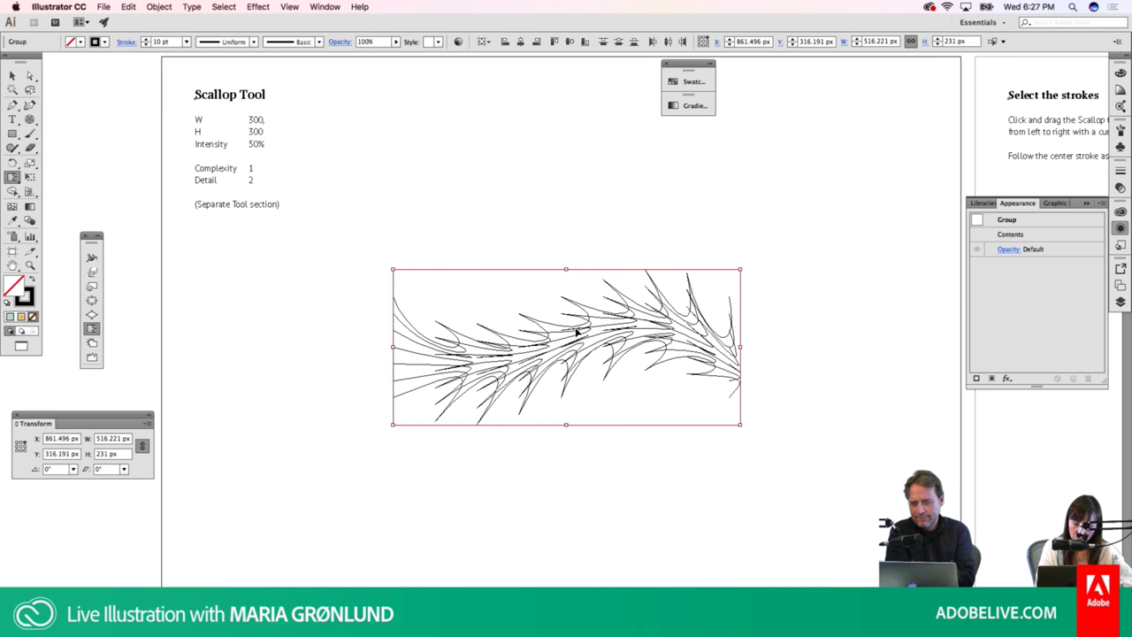
key(ctrl+z)
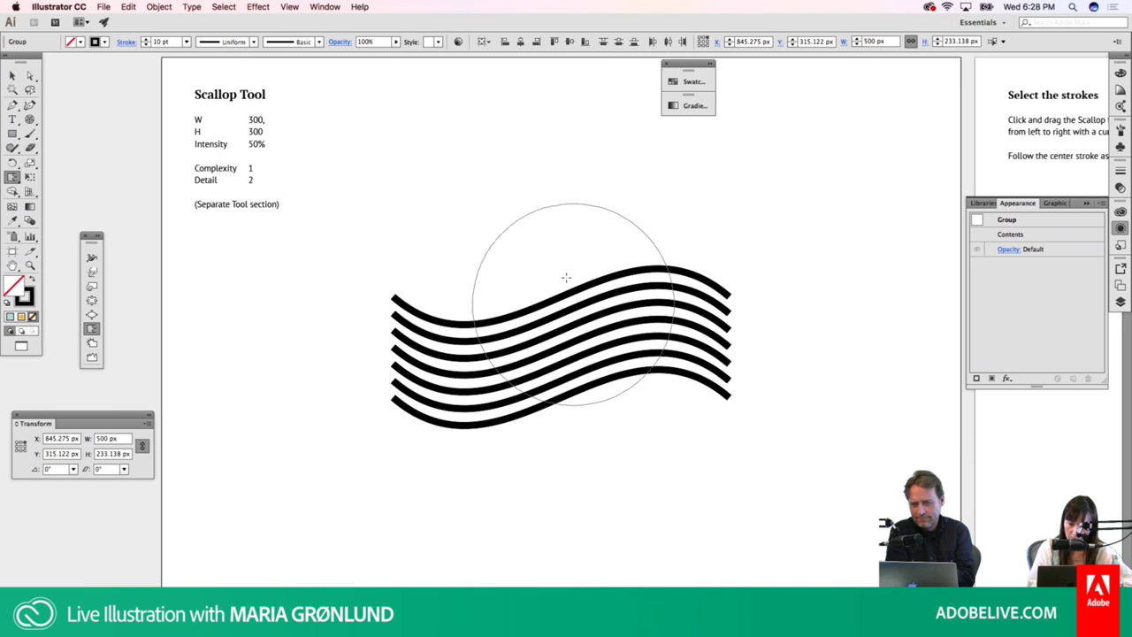
drag(551, 253, 557, 413)
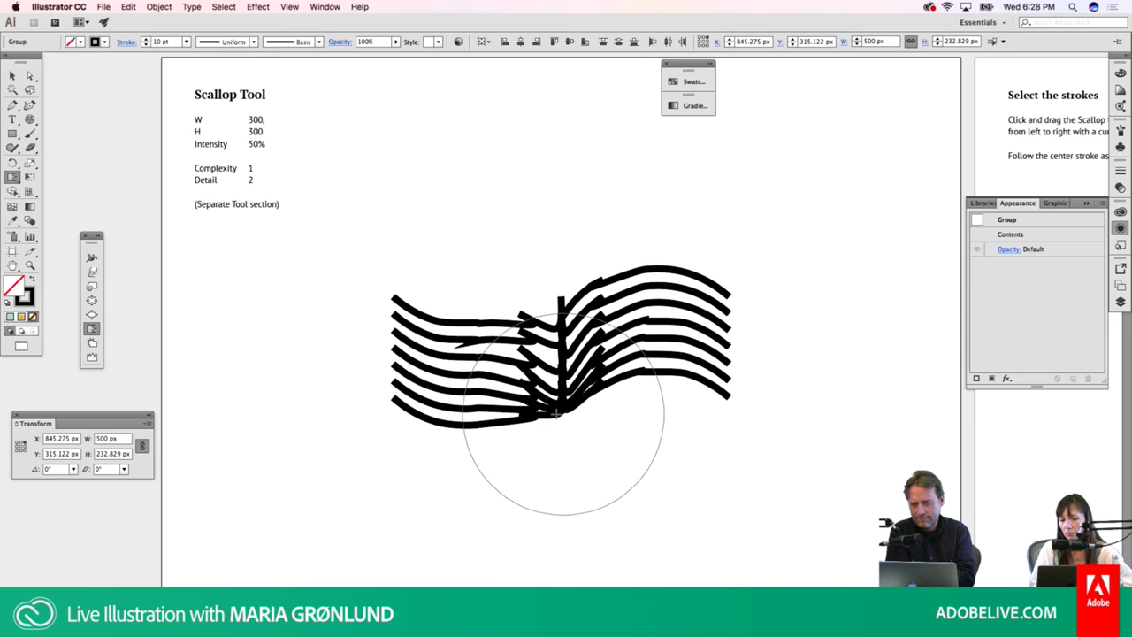
drag(478, 342, 480, 399)
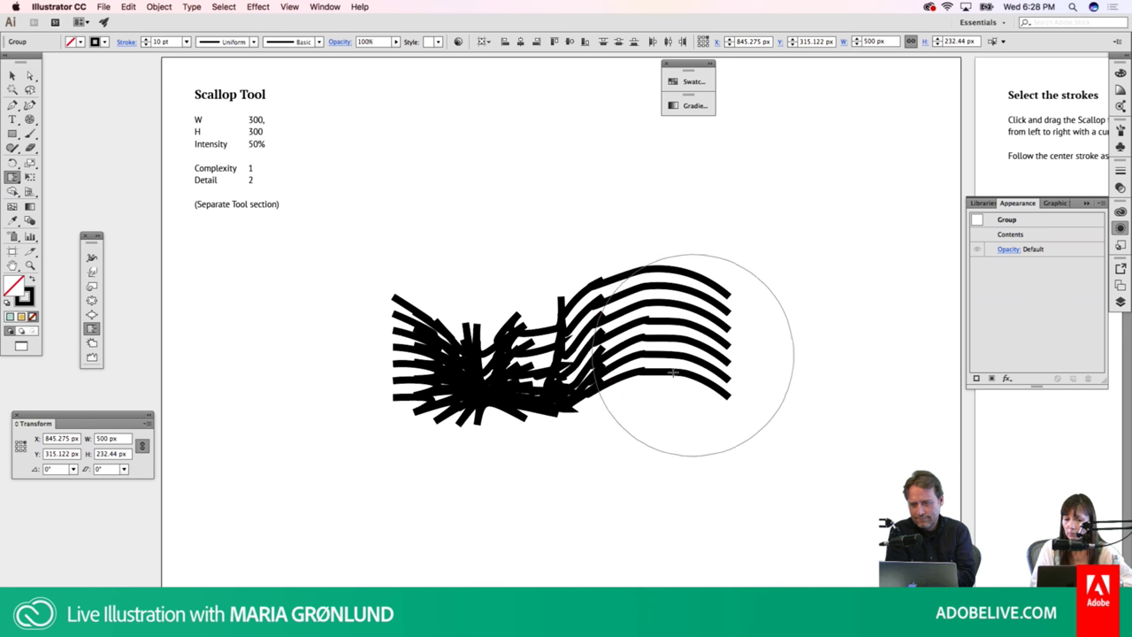
drag(674, 373, 661, 264)
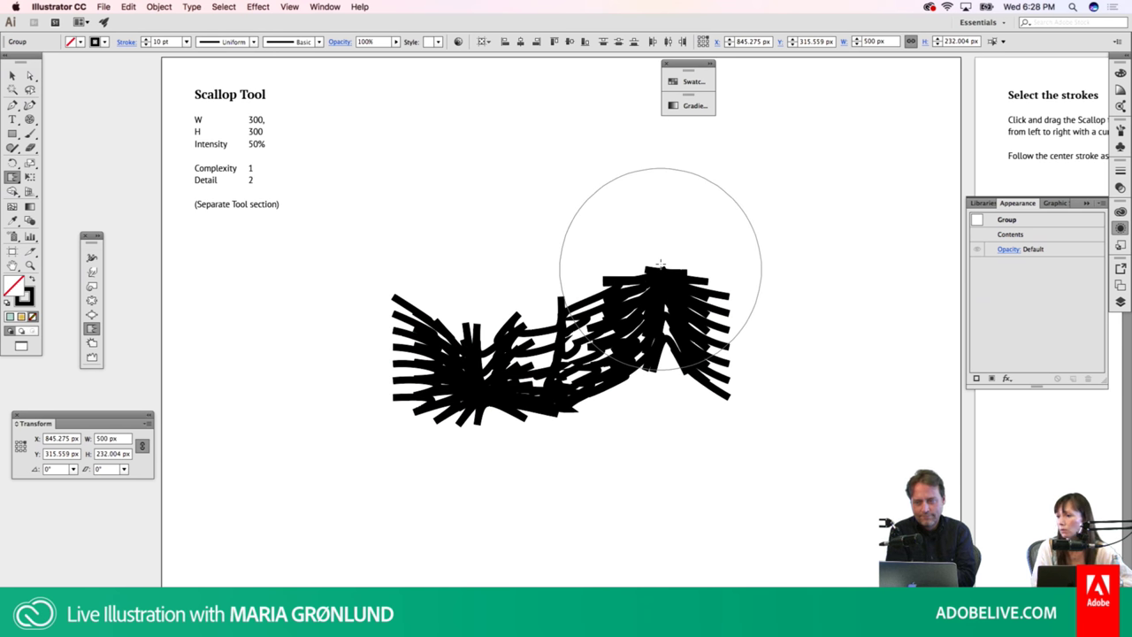
drag(380, 309, 445, 289)
key(v)
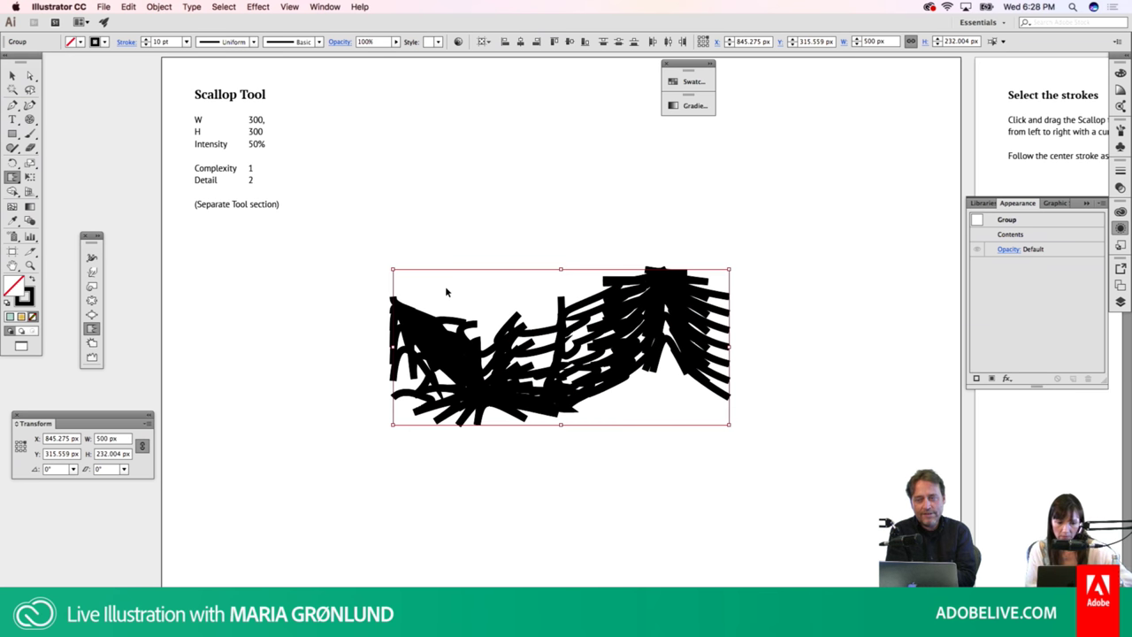
key(F12)
click(438, 416)
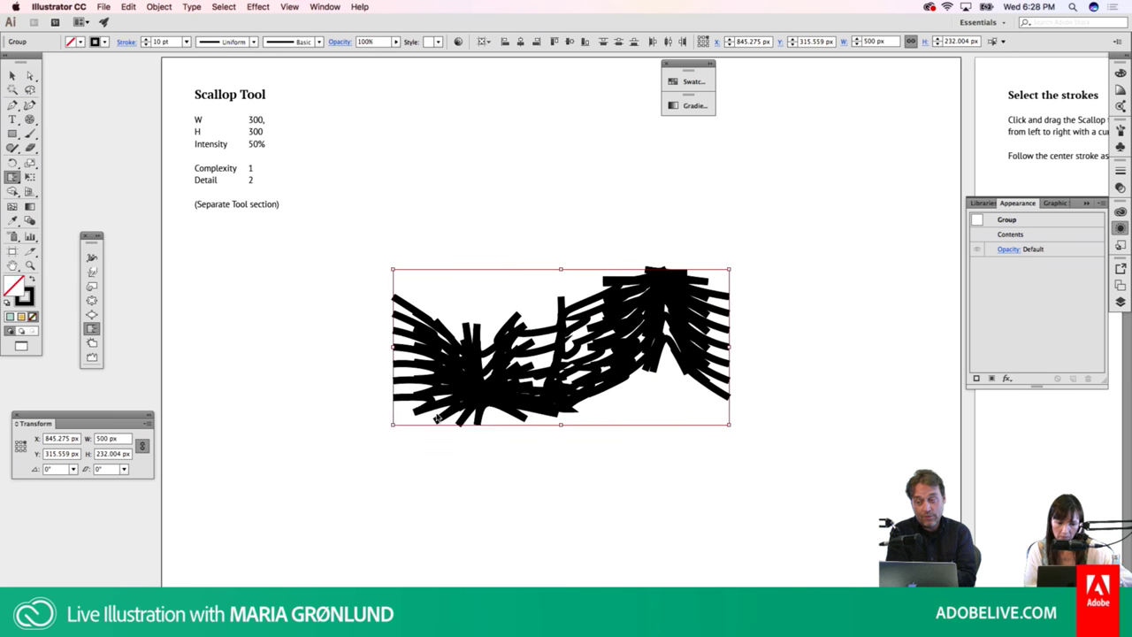
key(ctrl+z)
key(ctrl+z)
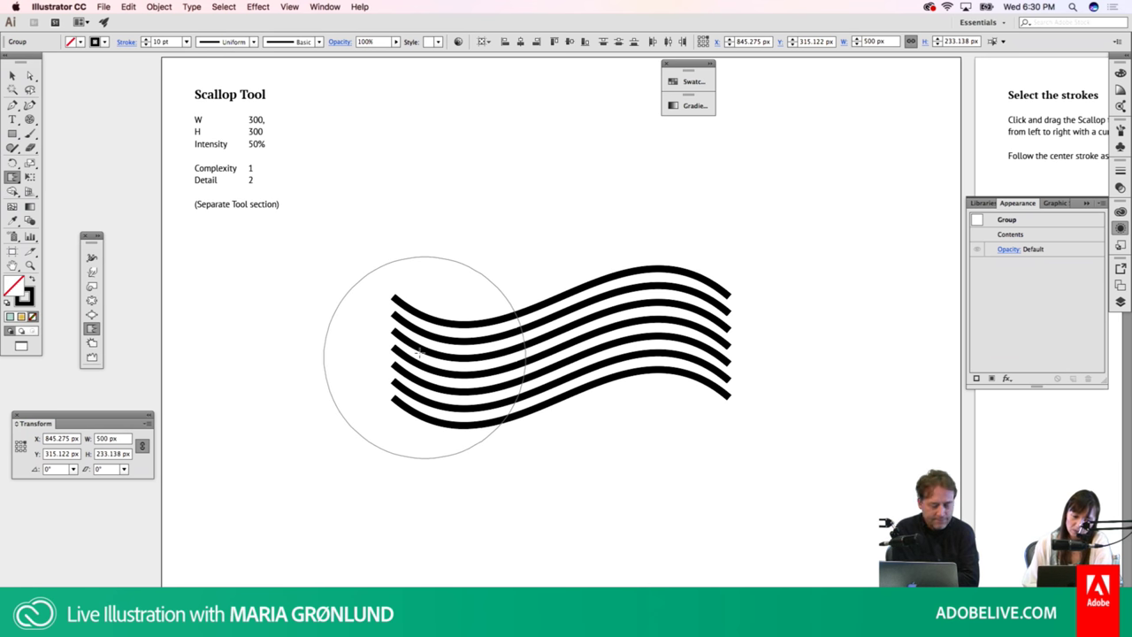
Undo a trial scallop pass and confirm the Scallop Tool Options
drag(425, 376, 430, 382)
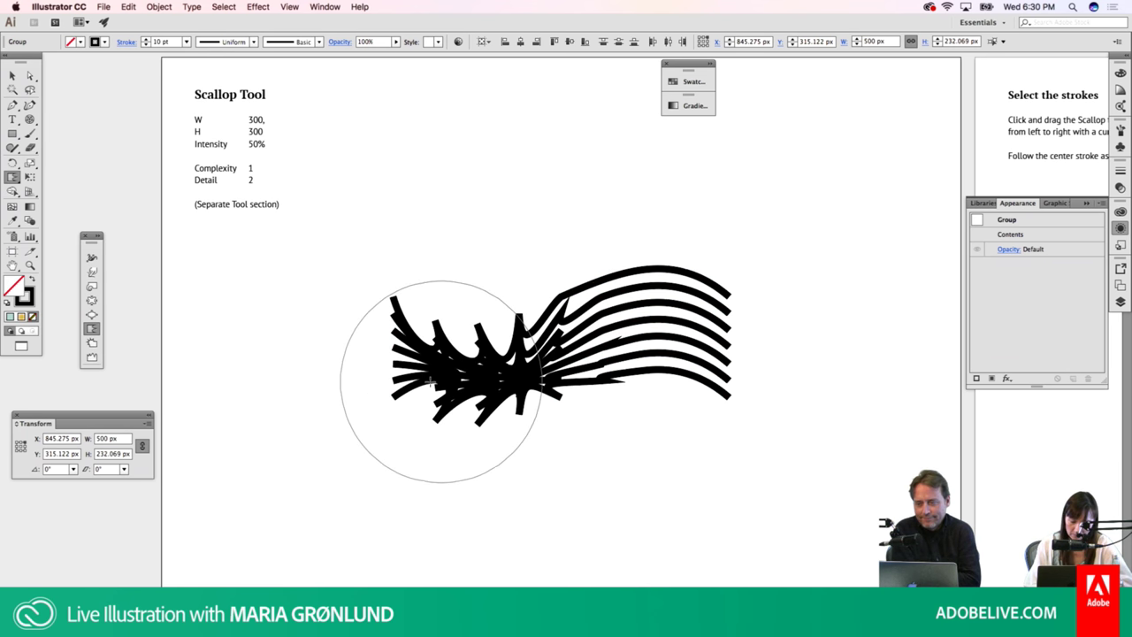
key(ctrl+z)
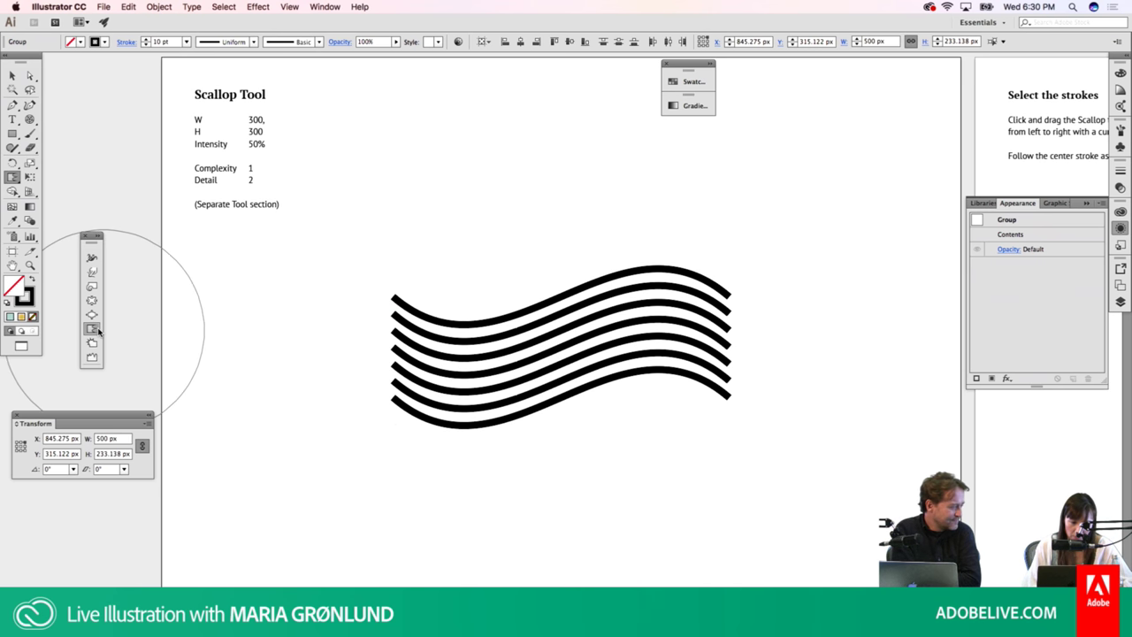
double_click(93, 329)
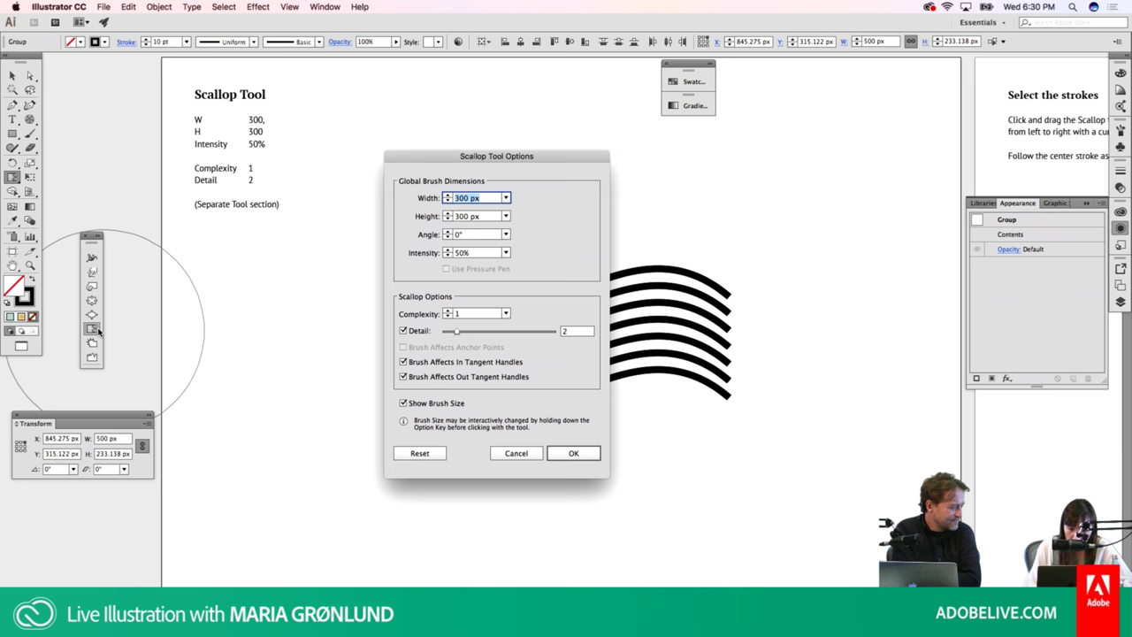
click(552, 454)
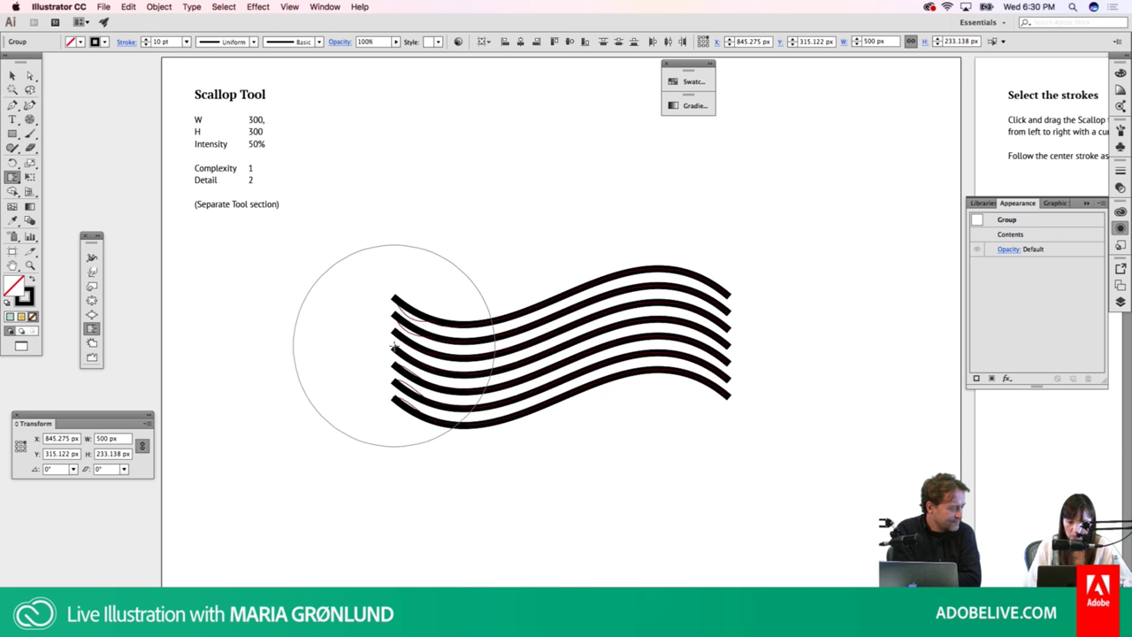
Scallop the strokes left to right into a thick black spiky tuft and bring up Stroke settings
drag(394, 345, 770, 370)
right_click(372, 352)
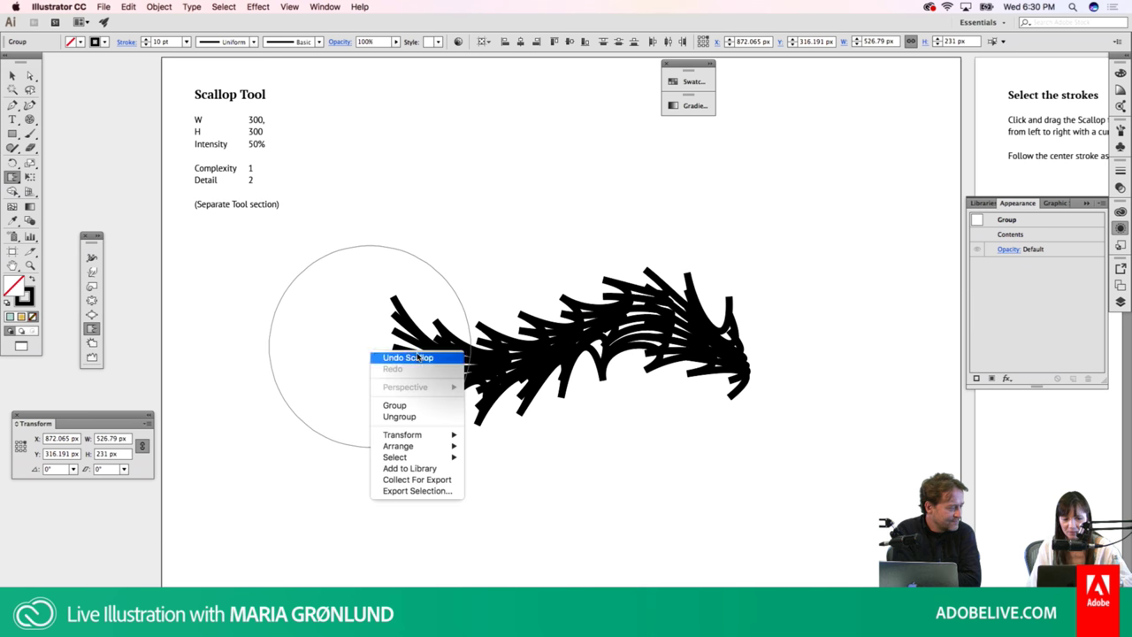
click(418, 356)
mouse_move(370, 345)
mouse_down()
mouse_move(474, 362)
mouse_move(655, 332)
mouse_up()
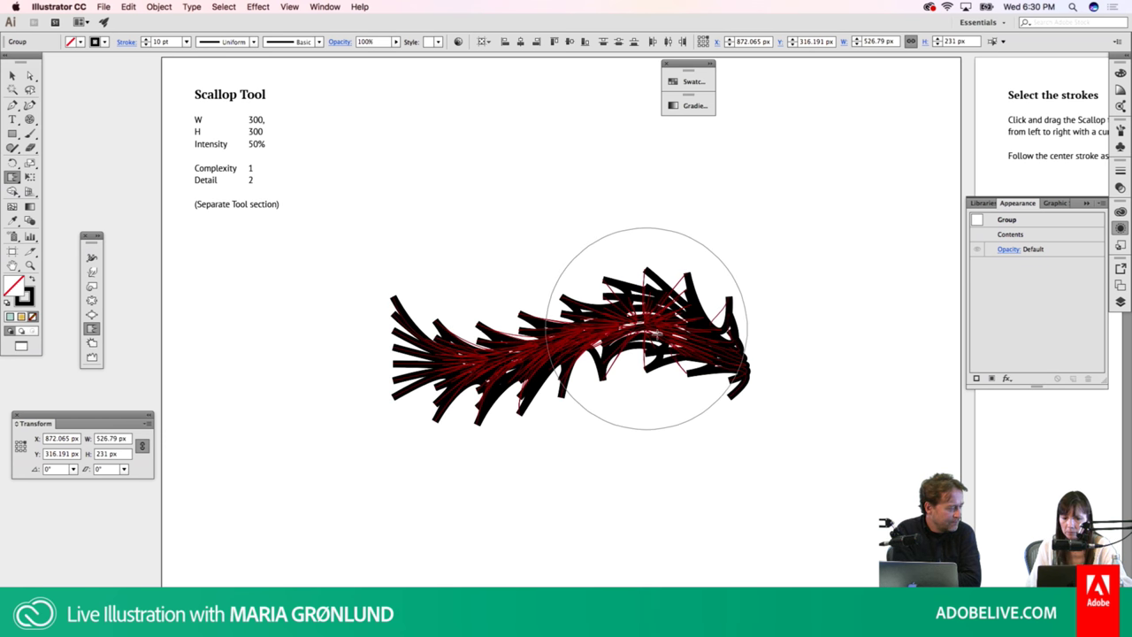
drag(655, 333, 752, 354)
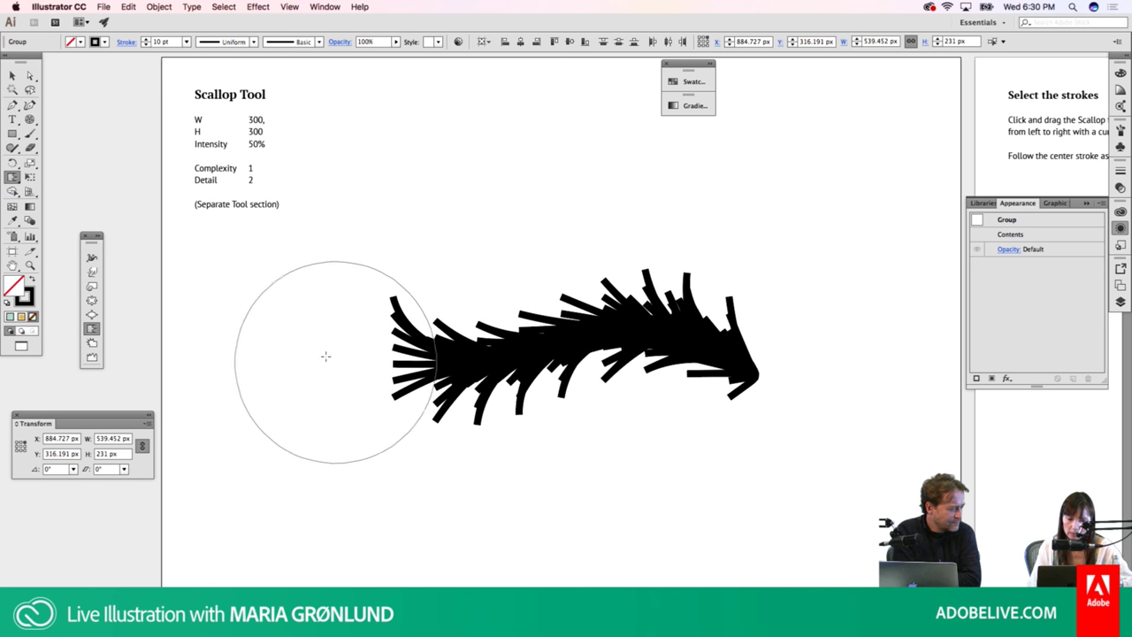
mouse_move(379, 340)
mouse_down()
mouse_move(736, 360)
mouse_move(733, 379)
mouse_move(795, 411)
mouse_up()
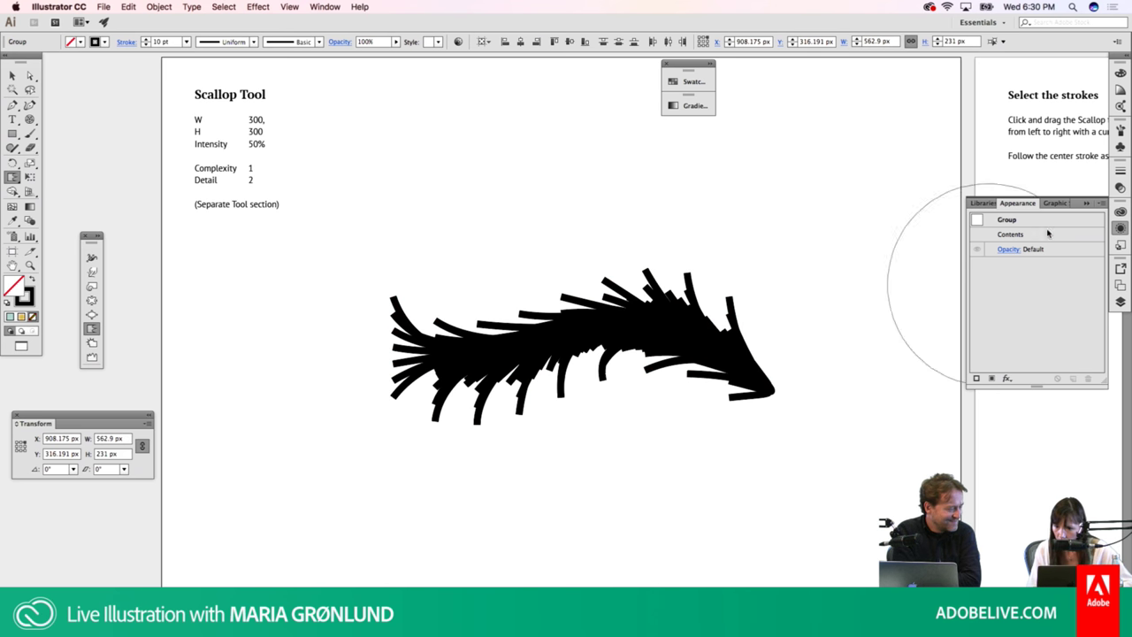
click(1121, 169)
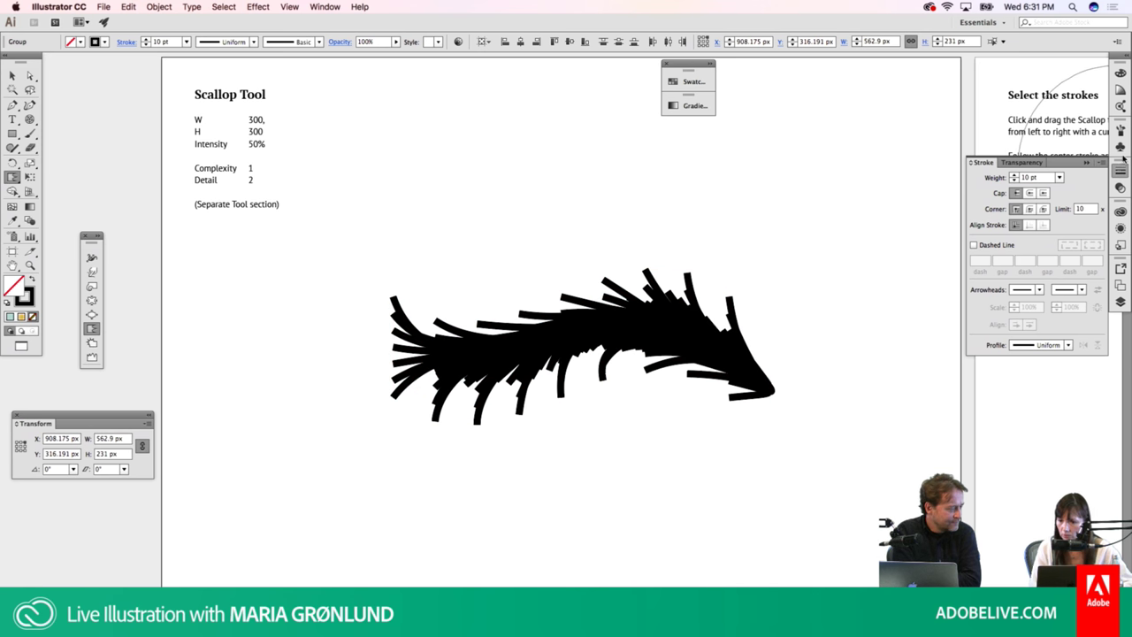
Set the scalloped tuft's stroke weight to 4 pt and advance to the next artboard
click(1060, 178)
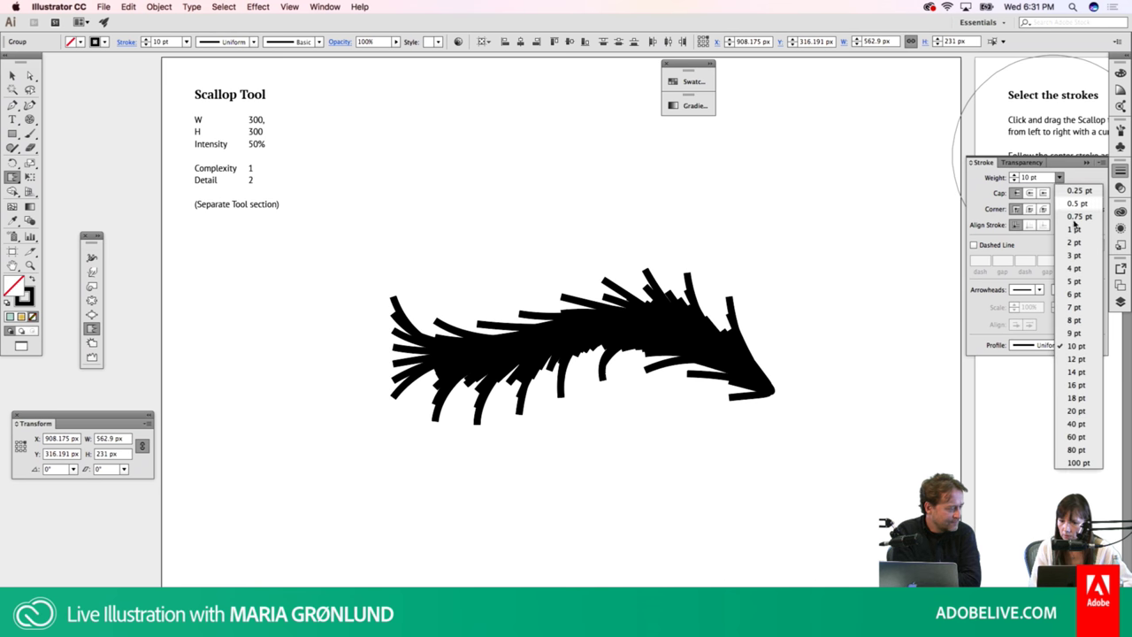
click(1075, 268)
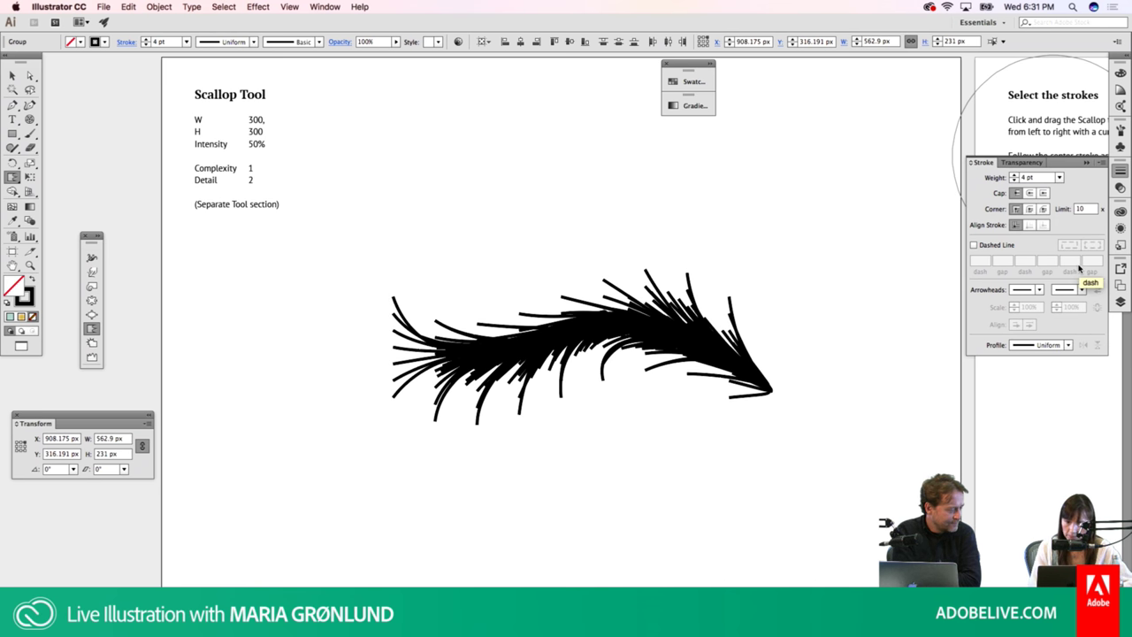
click(456, 412)
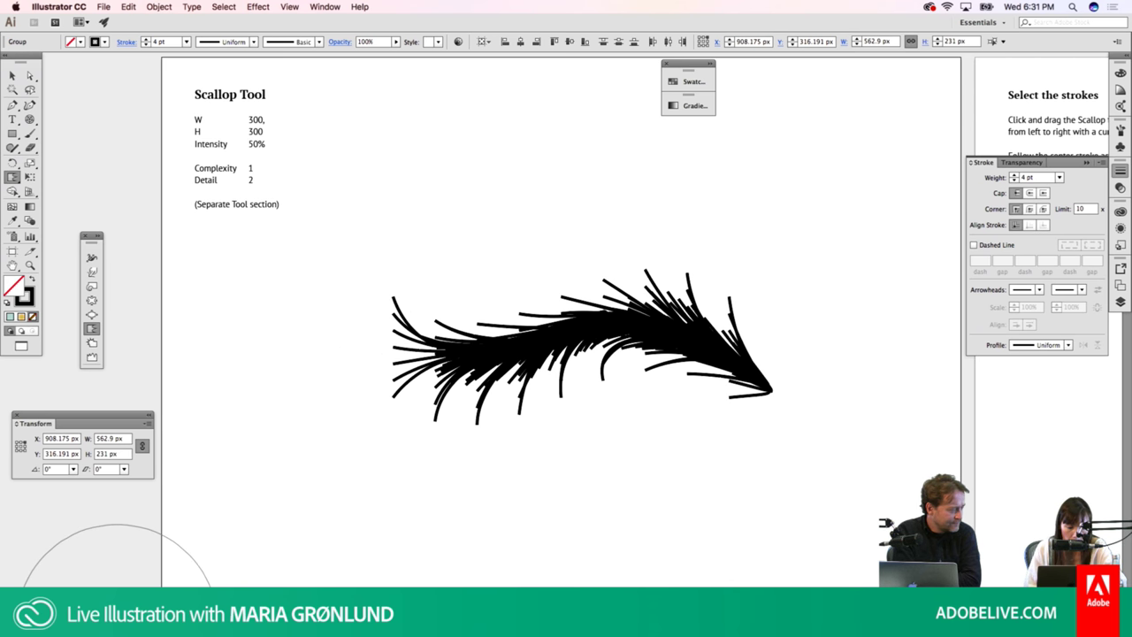
key(shift+Page_Down)
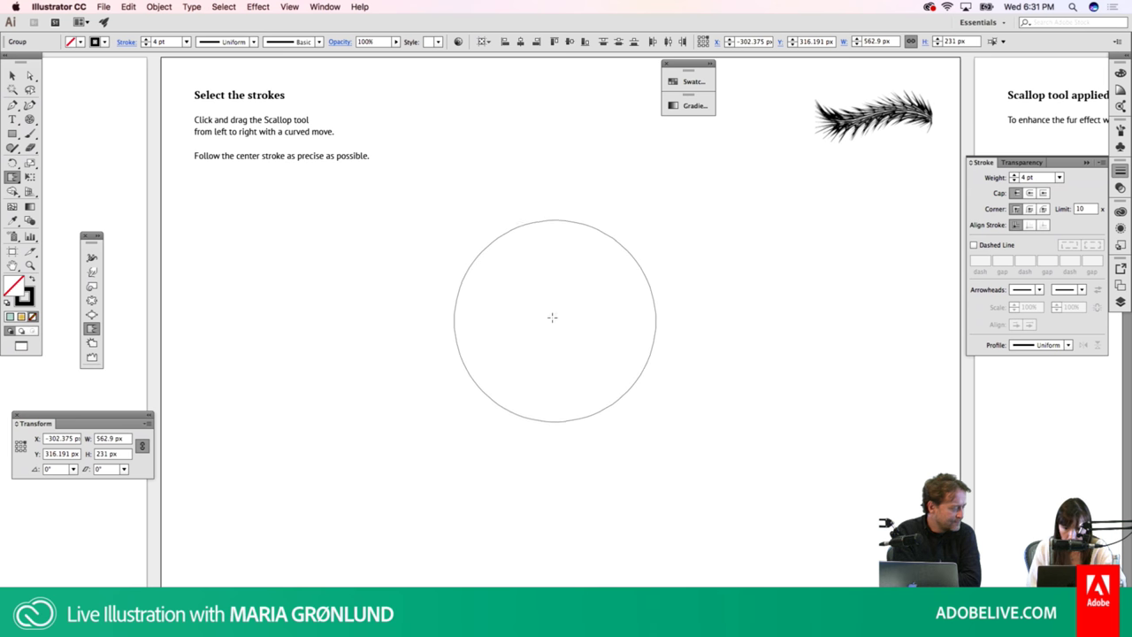
Restore the fur-stroke group, select it, and advance to the 'Scallop tool applied' artboard
click(12, 75)
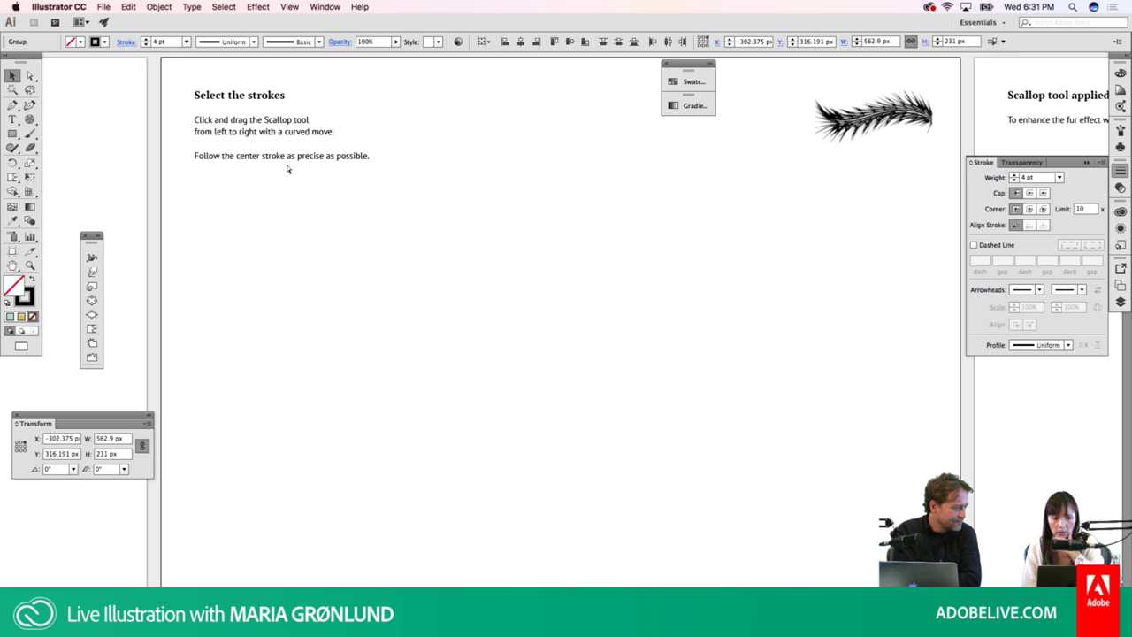
key(ctrl+v)
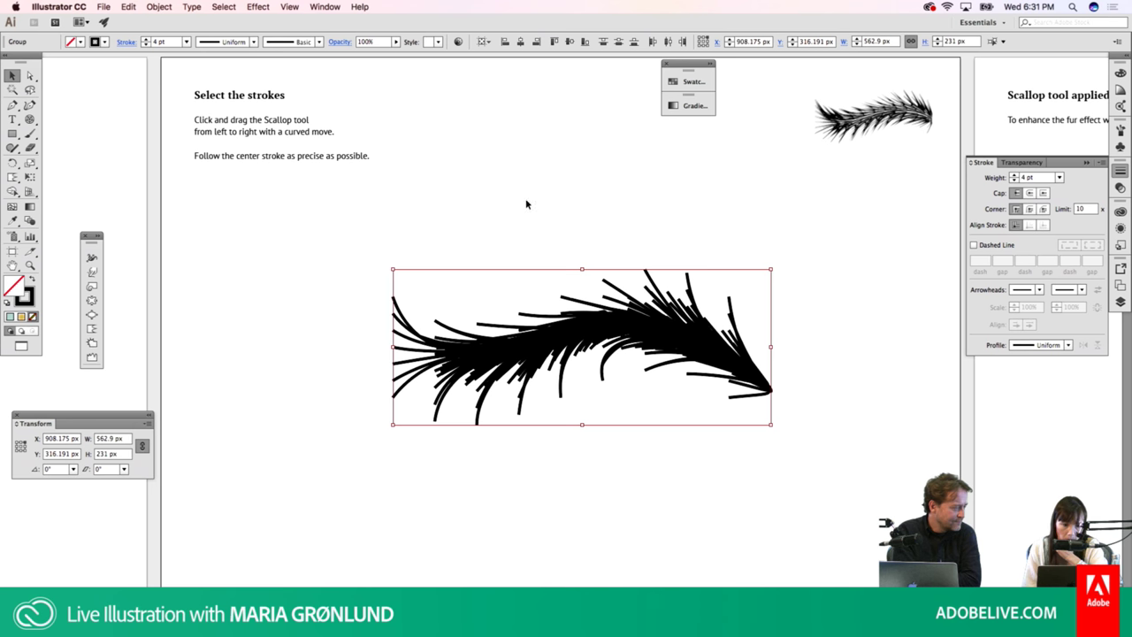
click(860, 129)
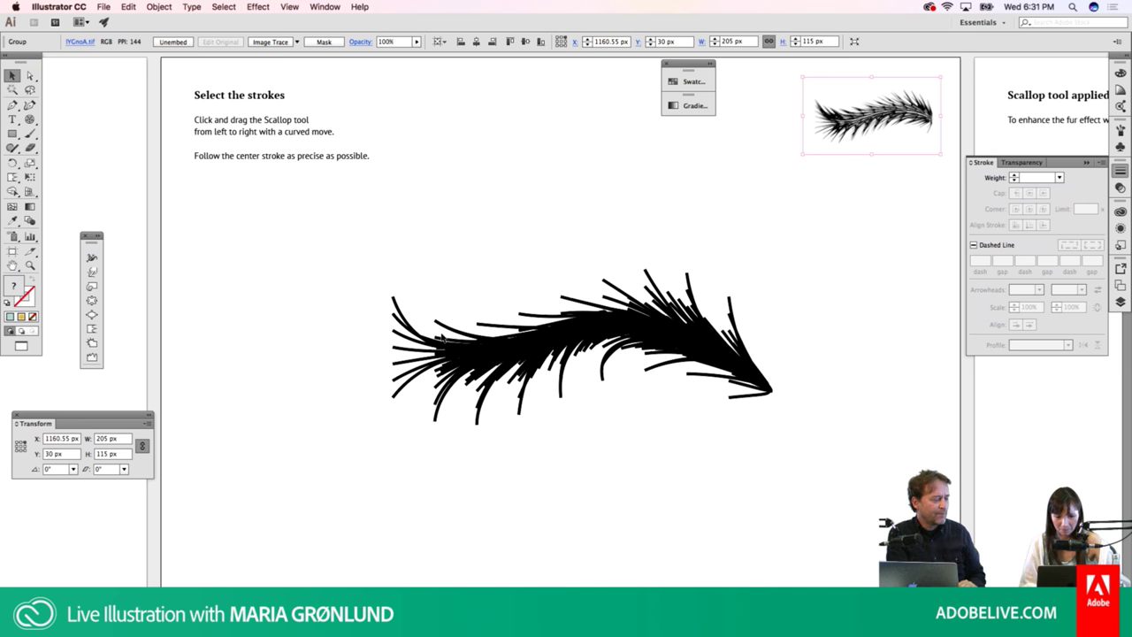
click(525, 404)
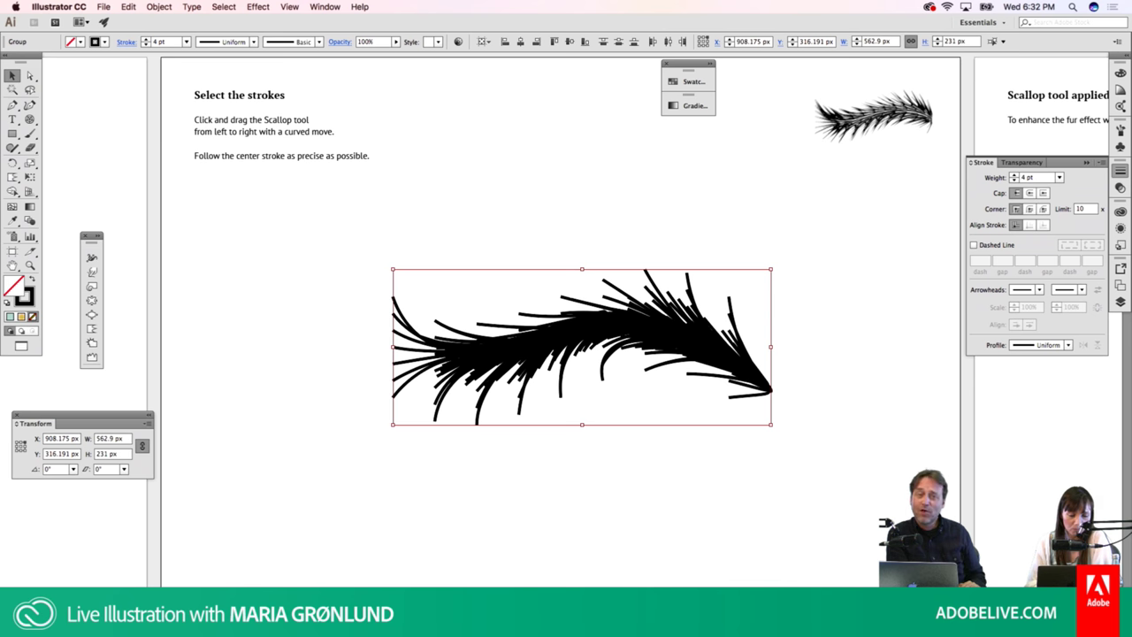
key(shift+Page_Down)
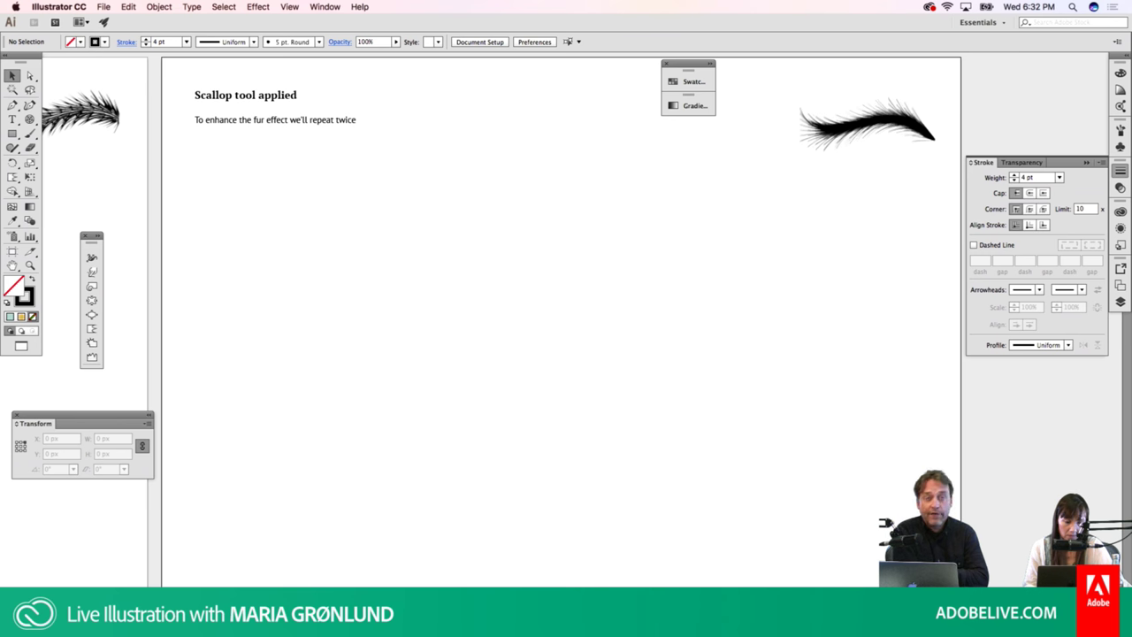
Move to the Colors artboard and paste the black fur-stroke group into its centre
key(shift+Page_Down)
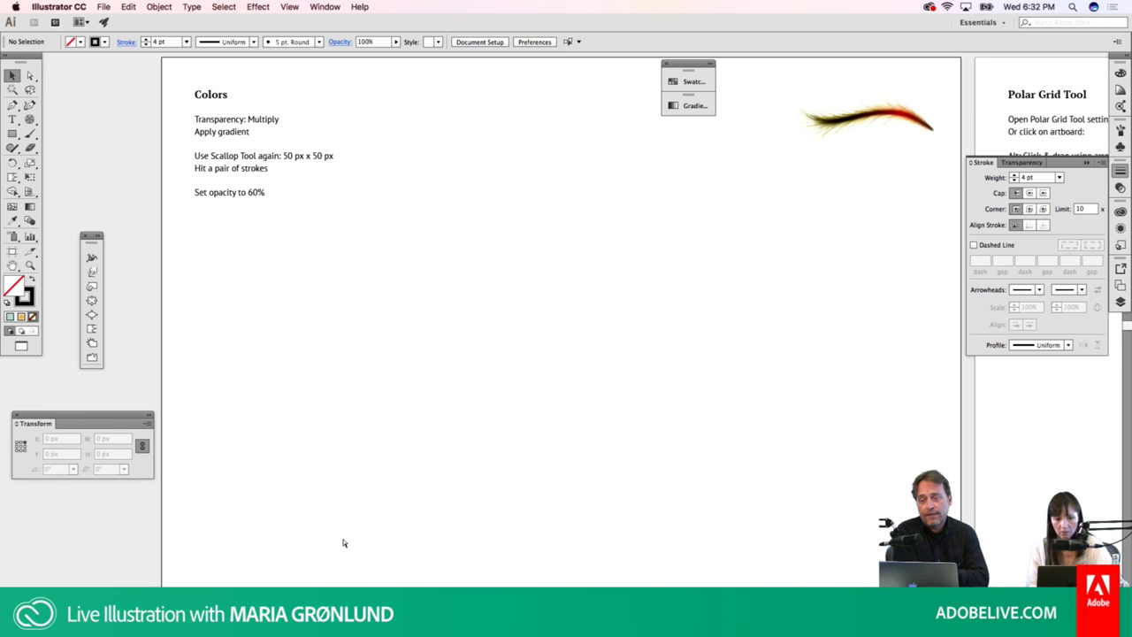
key(ctrl+v)
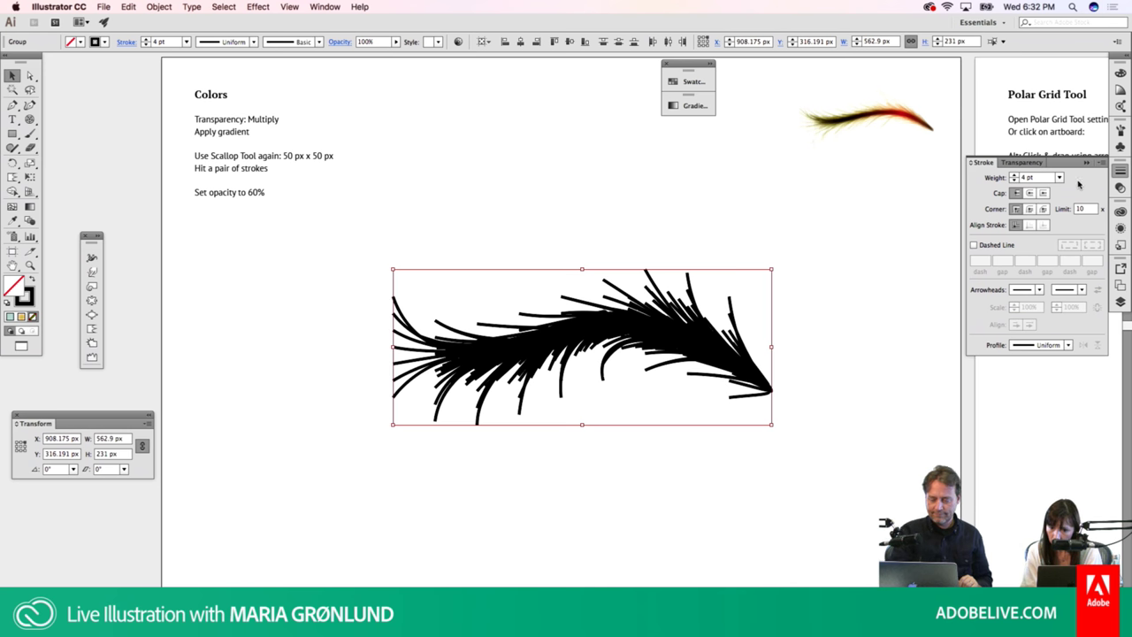
Close the Stroke panel and float the Swatches panel beside the fur artwork
click(1086, 164)
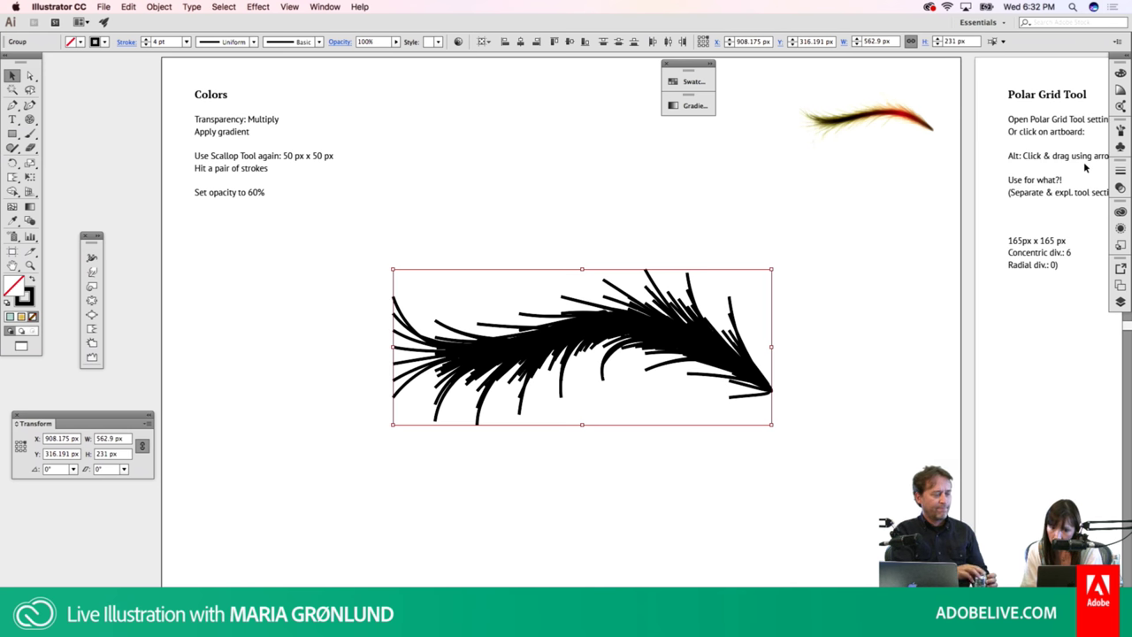
click(674, 80)
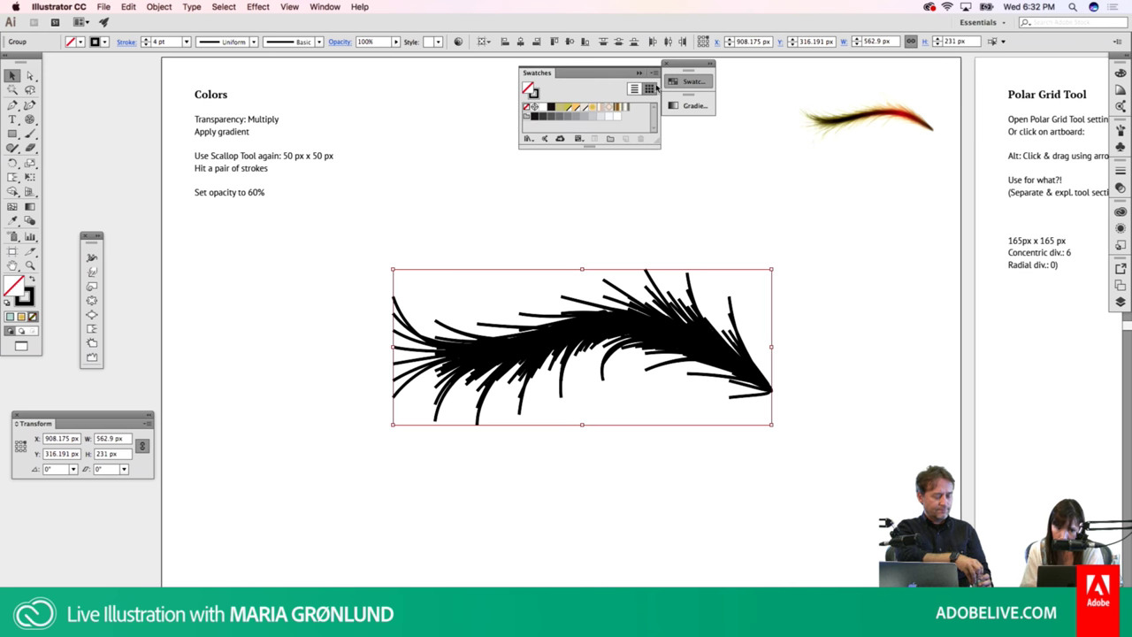
drag(619, 74, 550, 101)
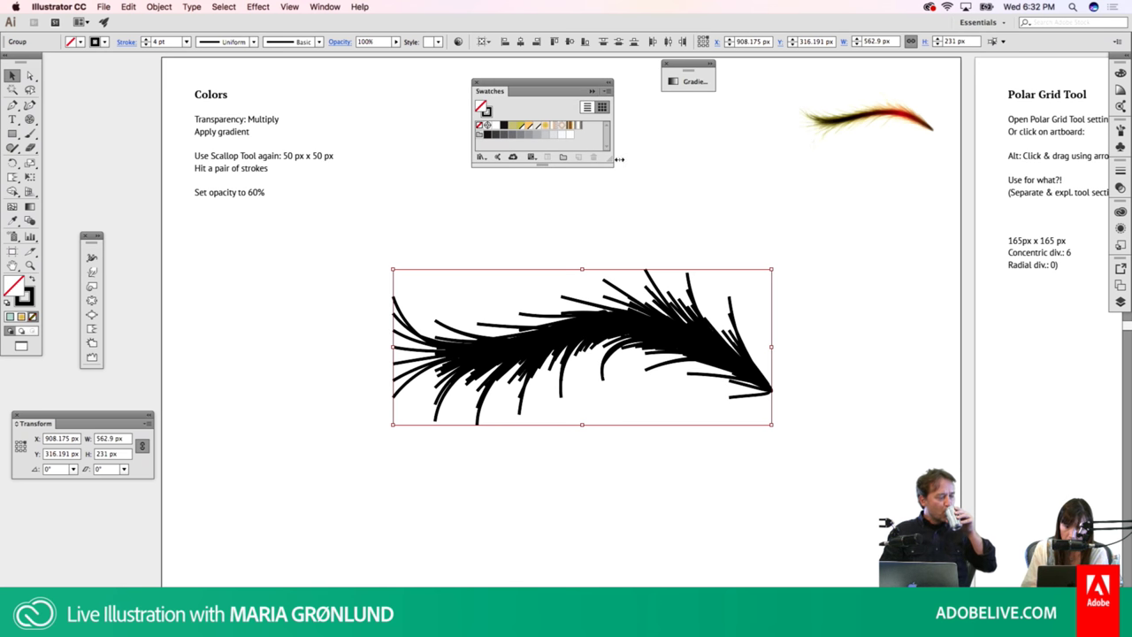
drag(564, 93, 892, 180)
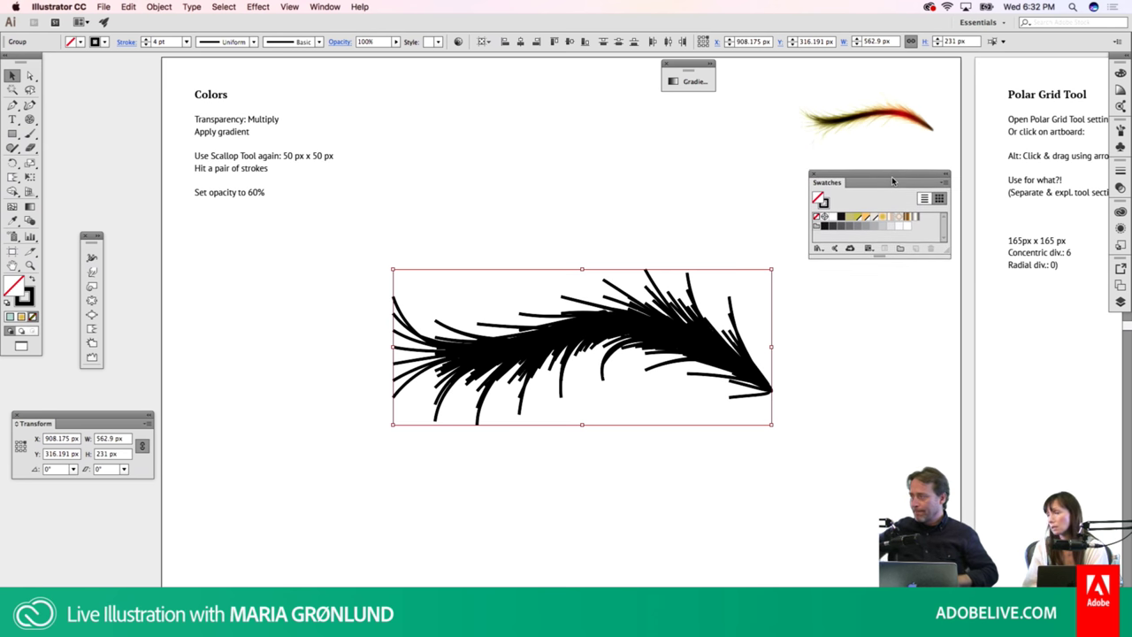
Float the Gradient panel toward the right and bring up the Window menu
click(701, 83)
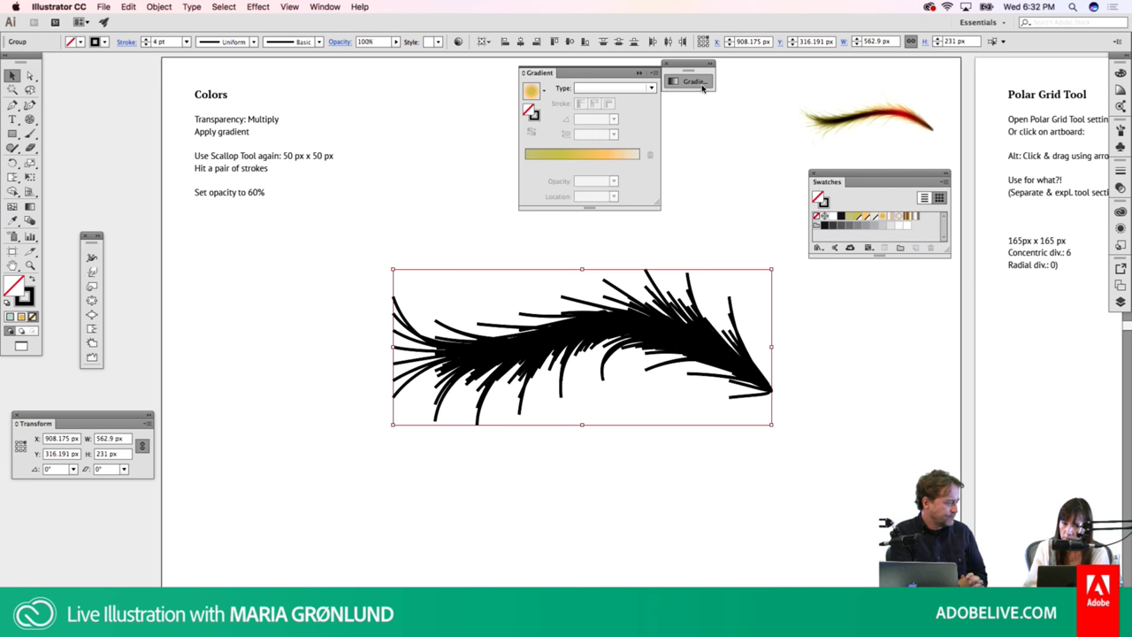
drag(645, 100, 749, 149)
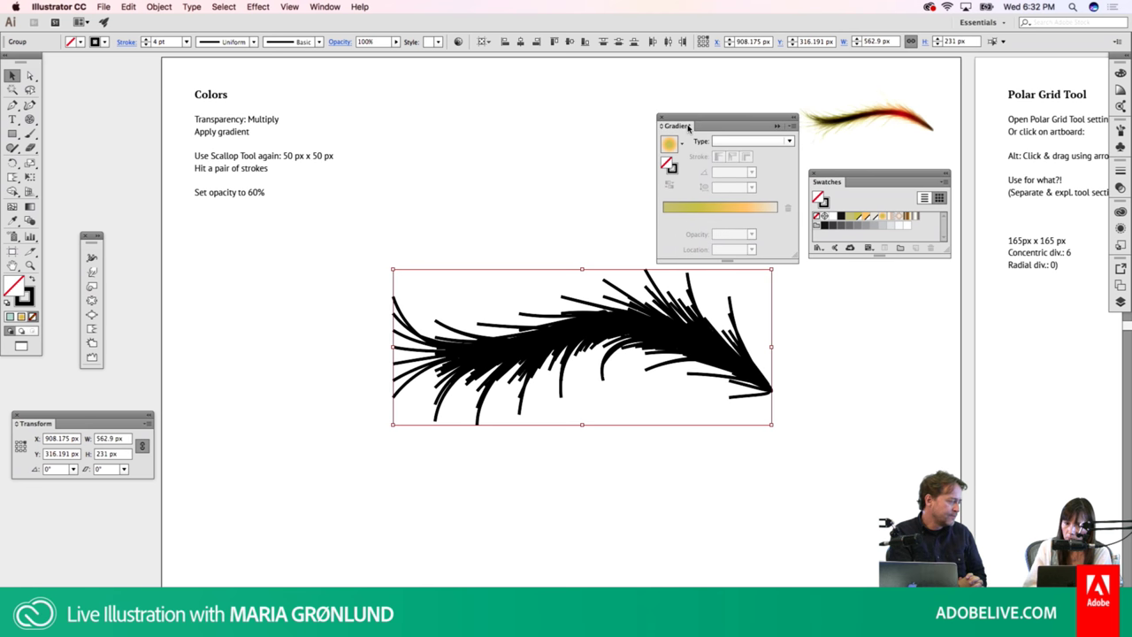
click(326, 7)
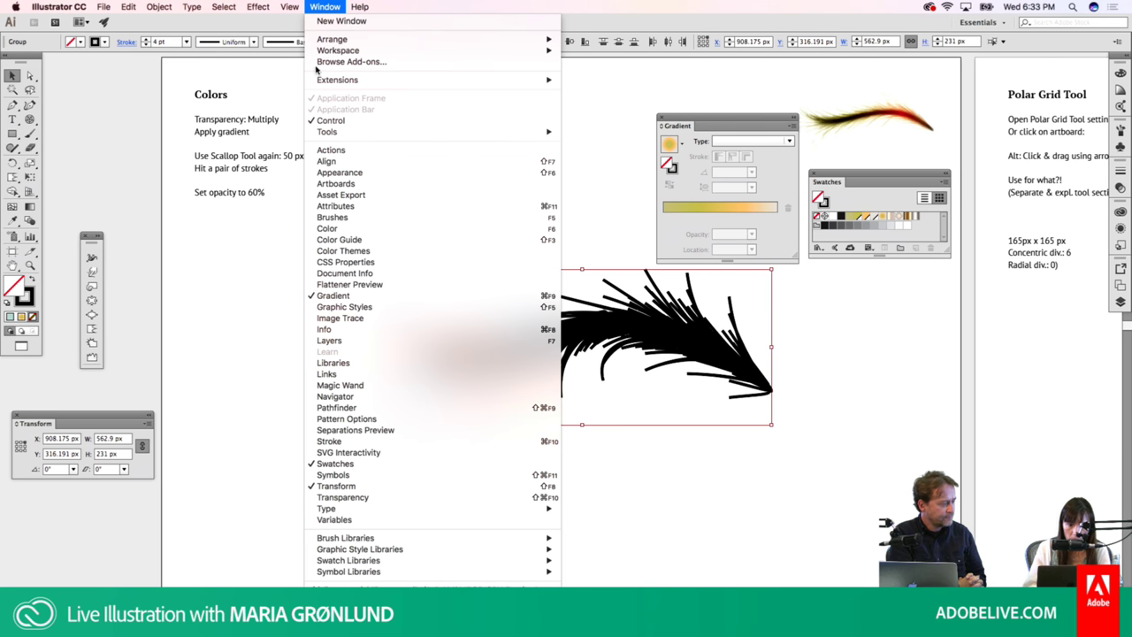
Search Help for 'gradient', then dock the Gradient panel beneath the Swatches panel
click(318, 7)
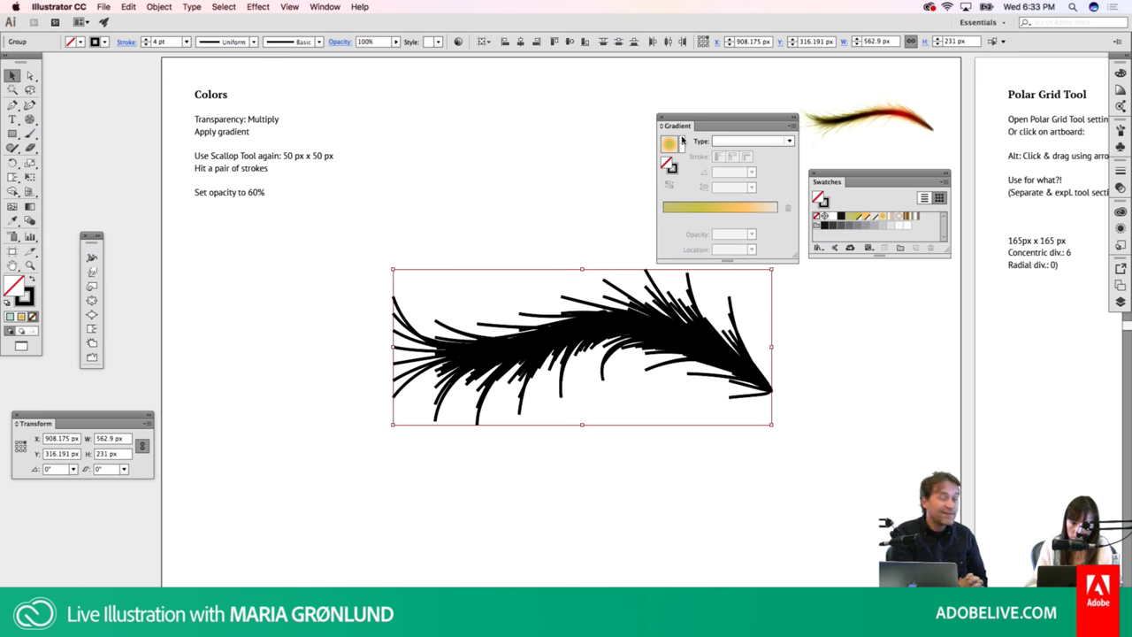
click(359, 6)
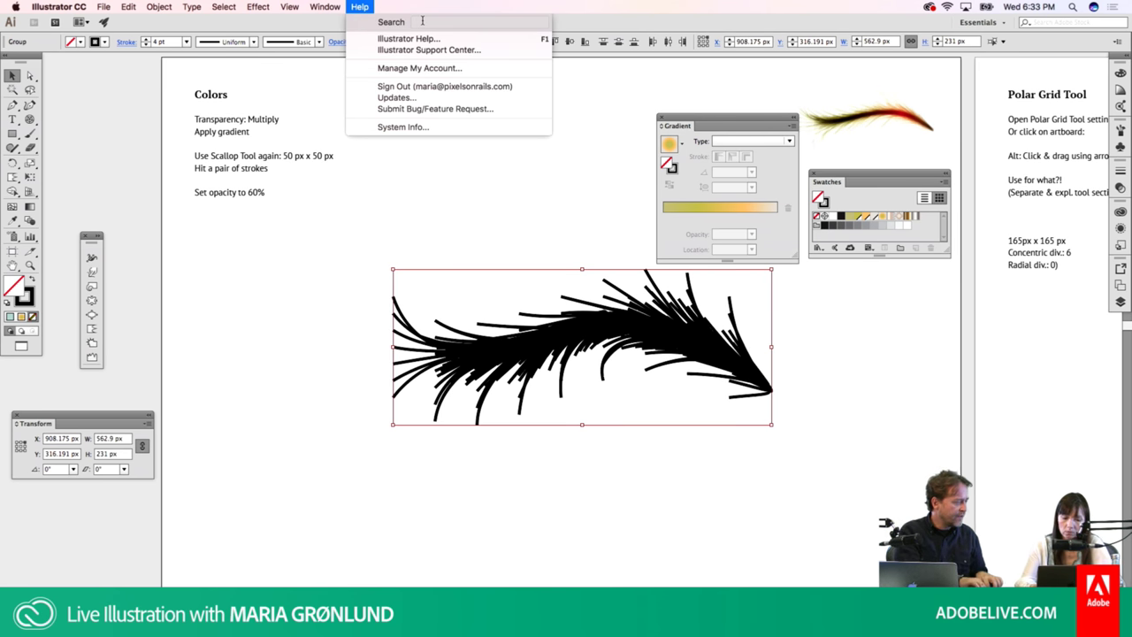
text(gradient)
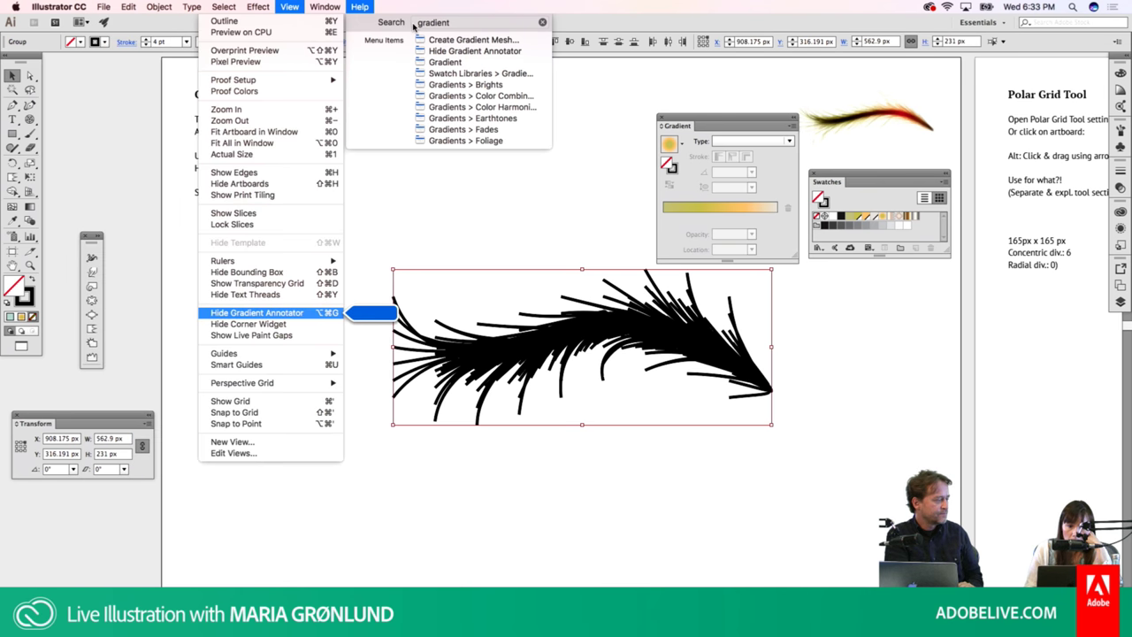
click(363, 7)
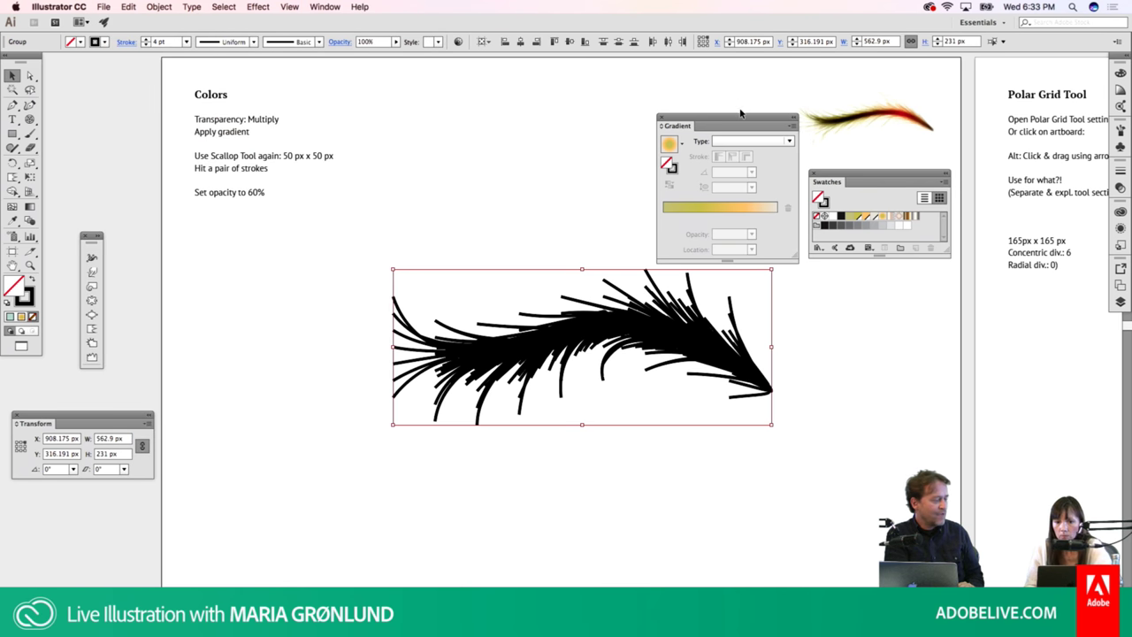
drag(740, 114, 873, 263)
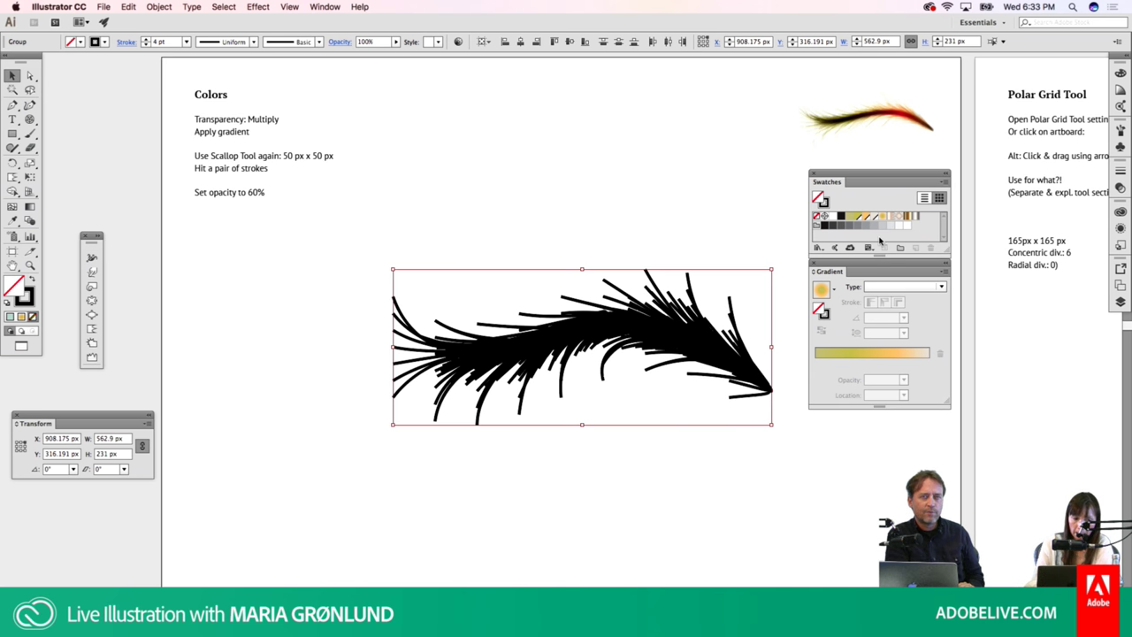
Apply the yellow-orange gradient swatch to the fur strokes and enable gradient editing
key(x)
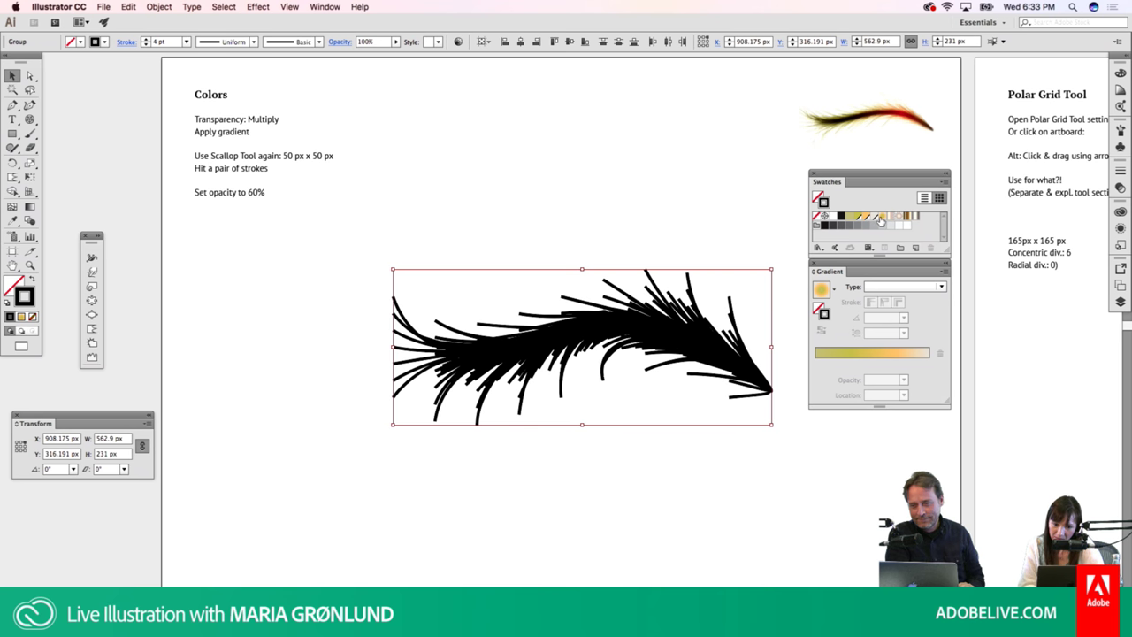
click(882, 220)
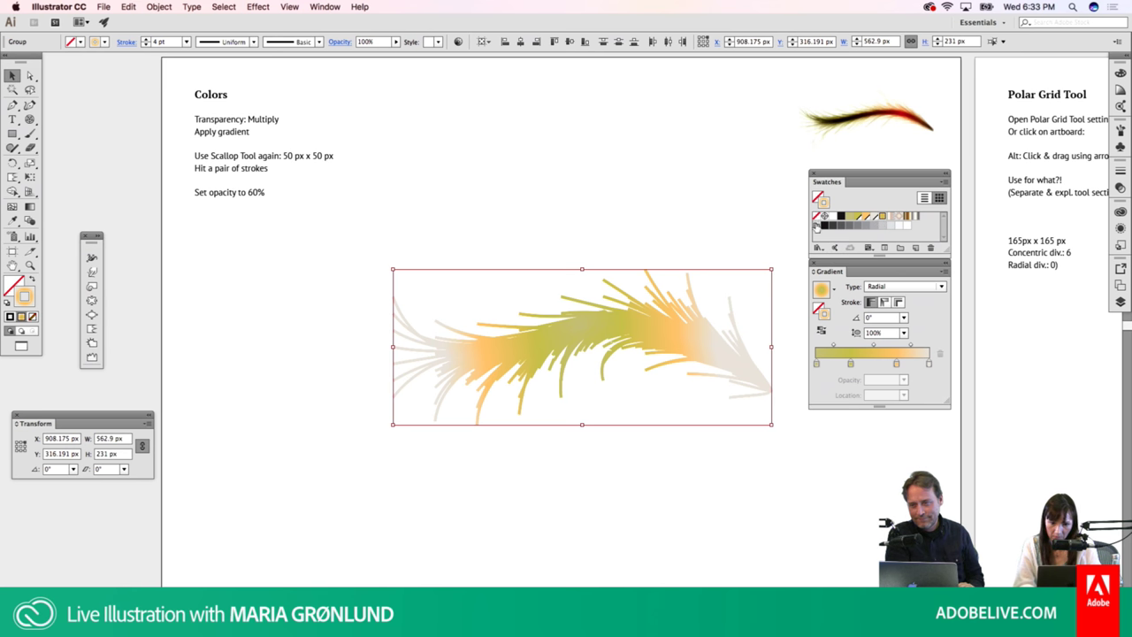
key(g)
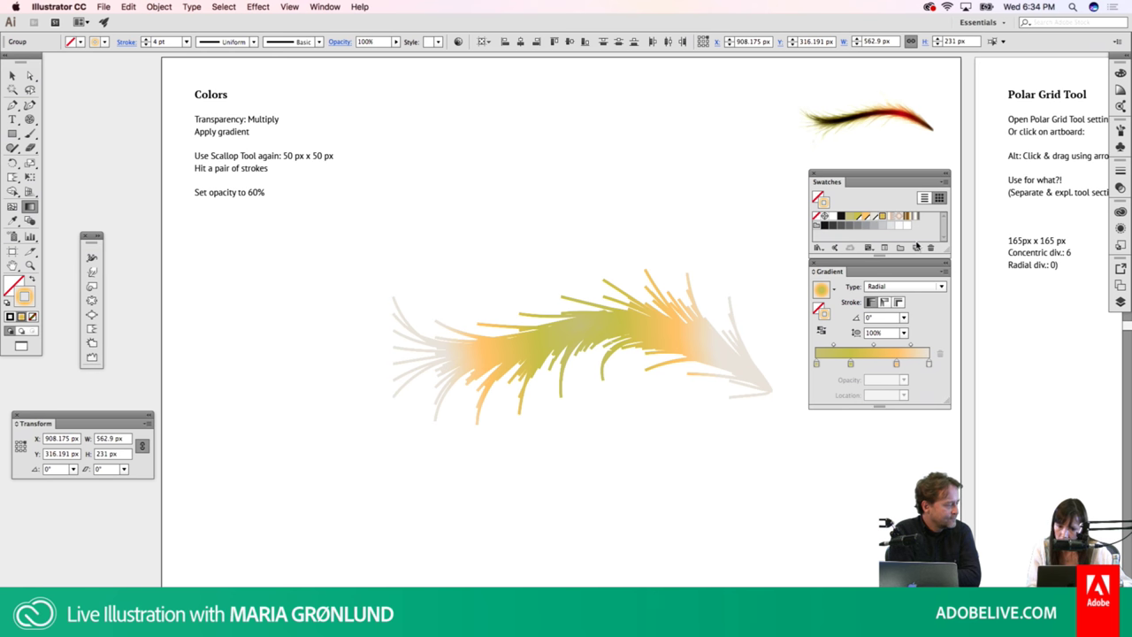
Set the stroke gradient angle to 45° and change its type from radial to linear
click(883, 319)
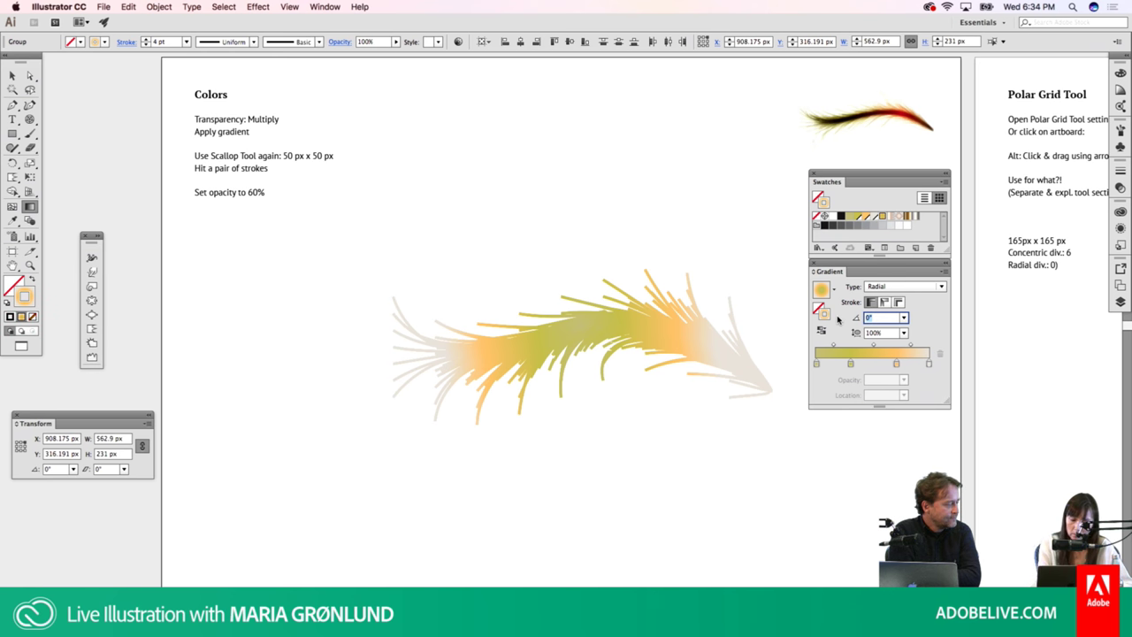
text(45)
key(Return)
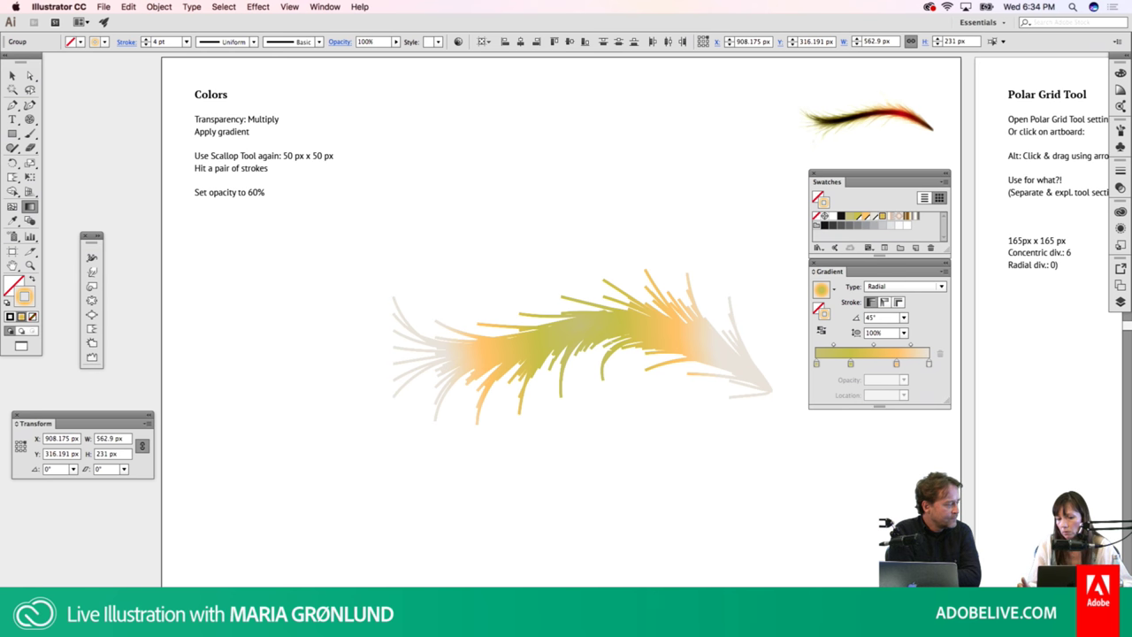
click(917, 283)
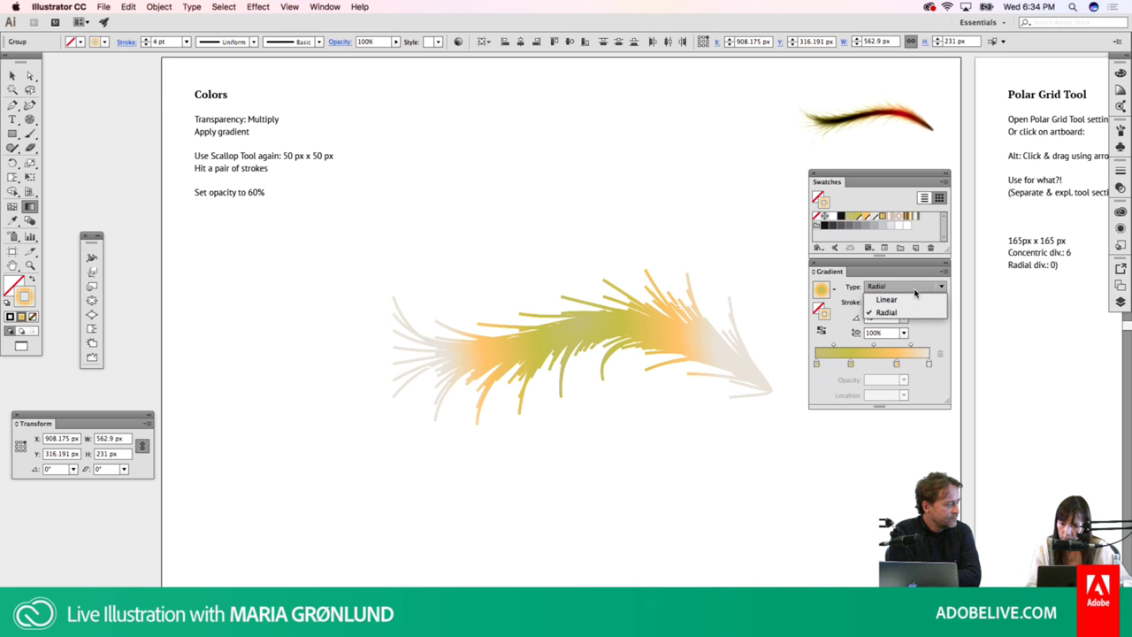
click(907, 301)
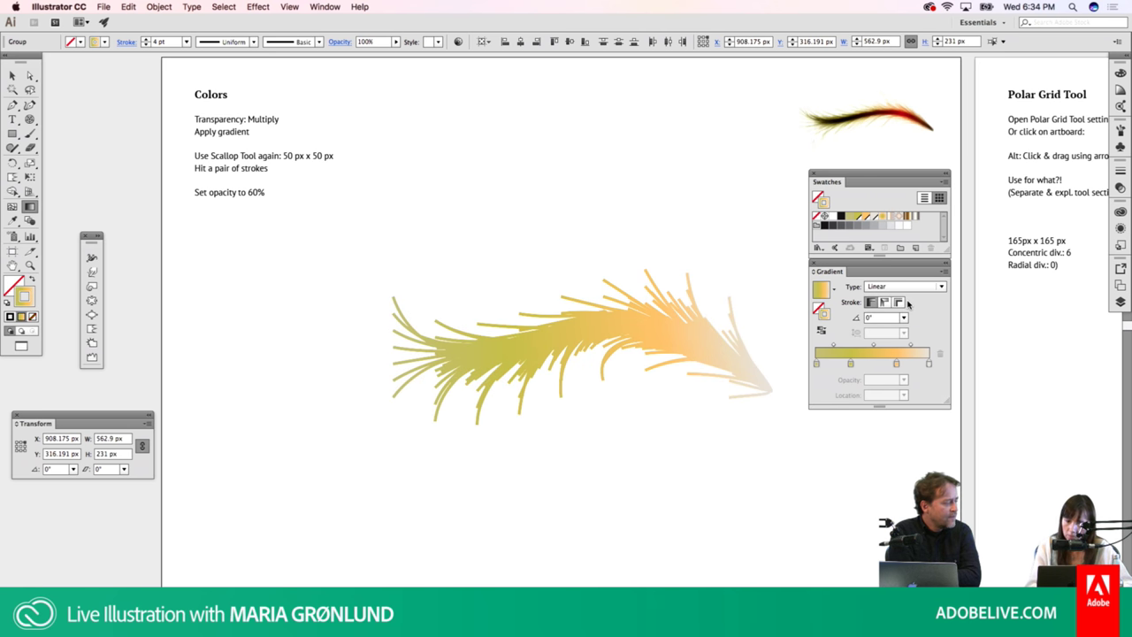
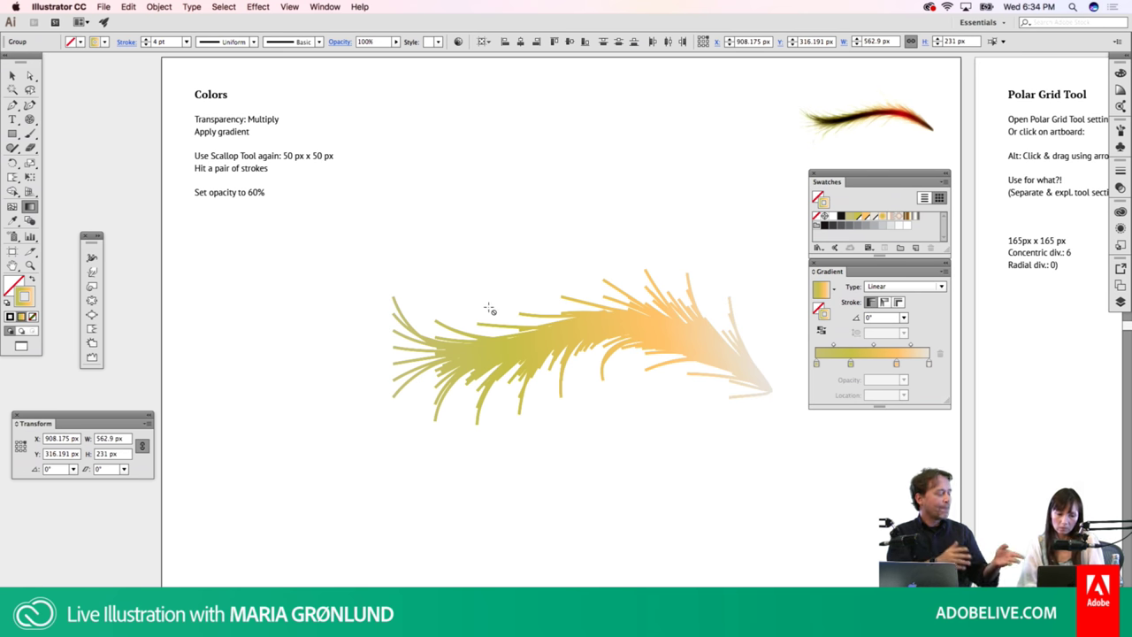
Draw a square above the brush strokes with a 20 pt outline
key(m)
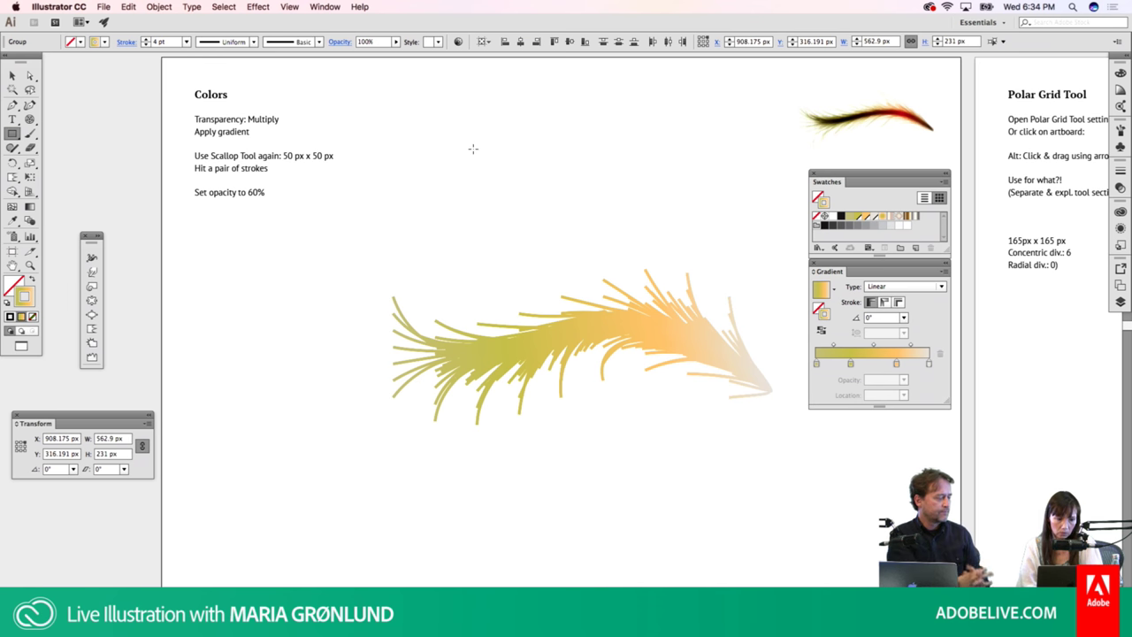
drag(474, 148, 571, 247)
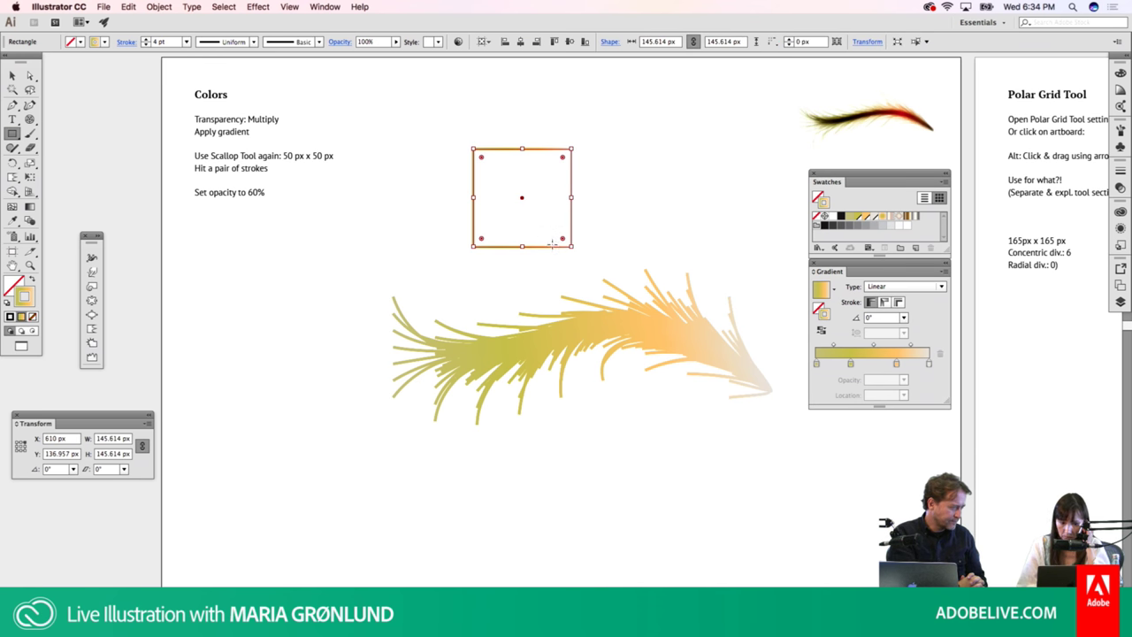
click(1121, 171)
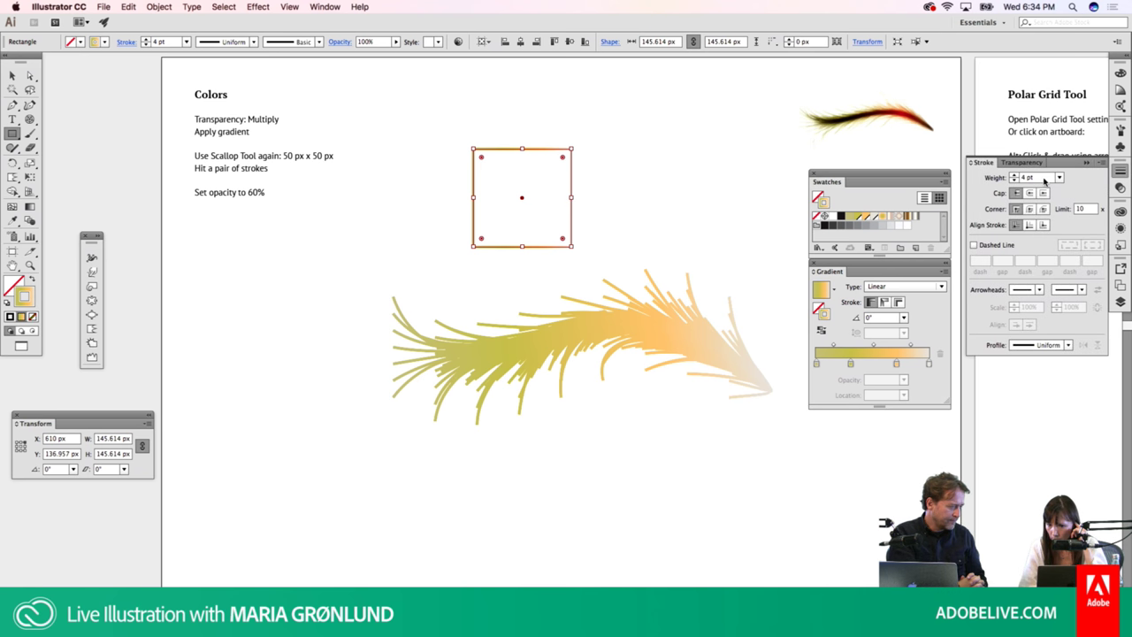
click(1060, 178)
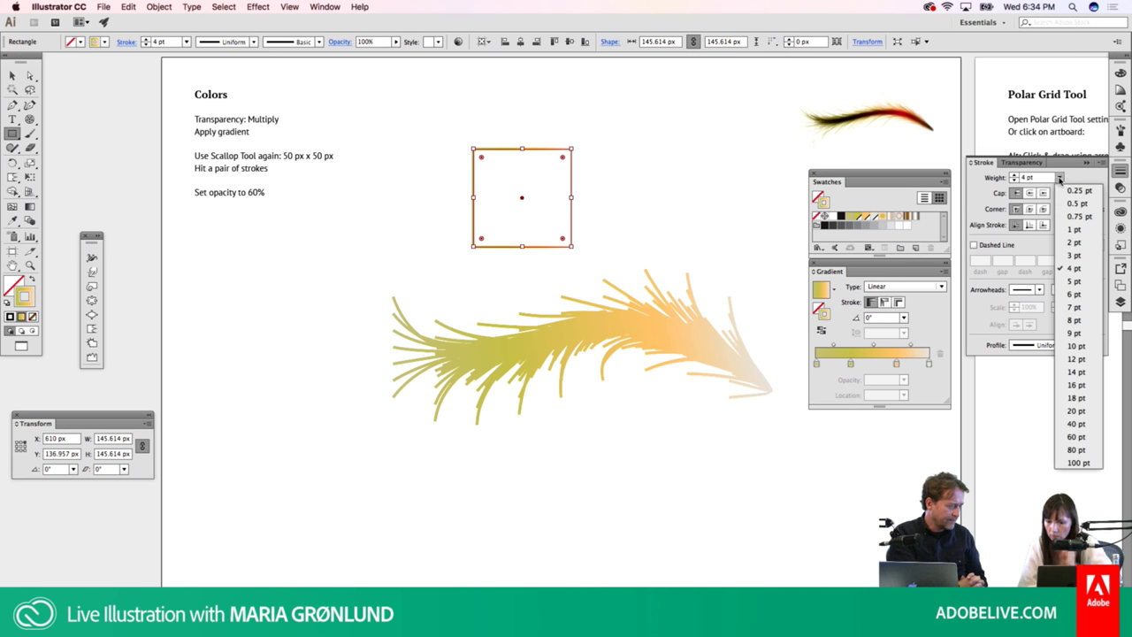
click(1076, 410)
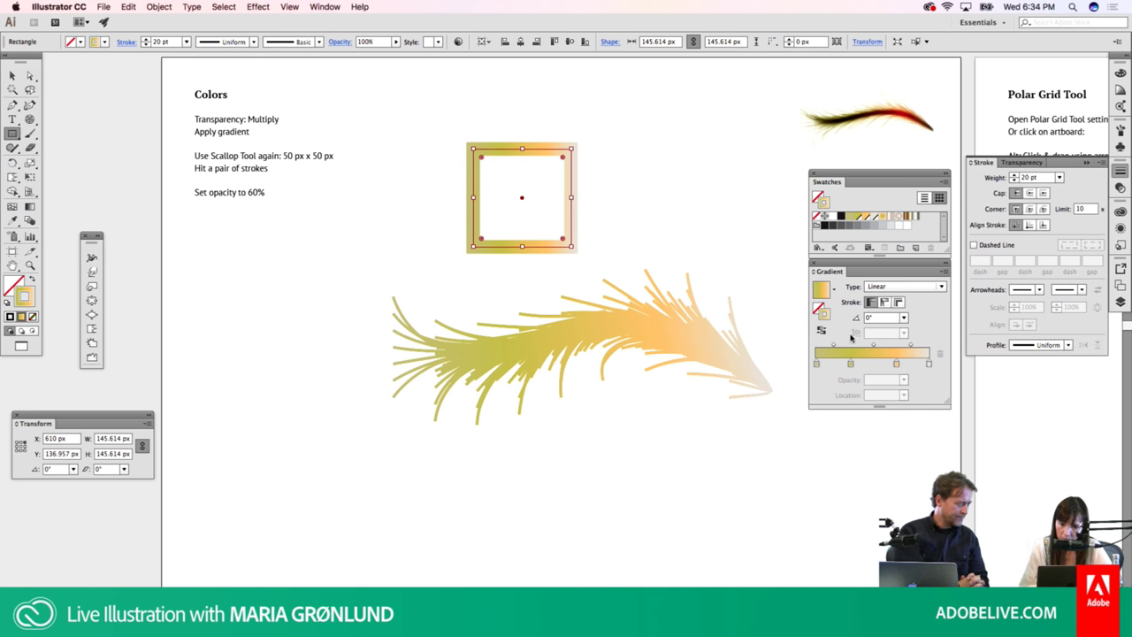
Set the square's gradient outline angle to 90° and deselect to check it
click(879, 318)
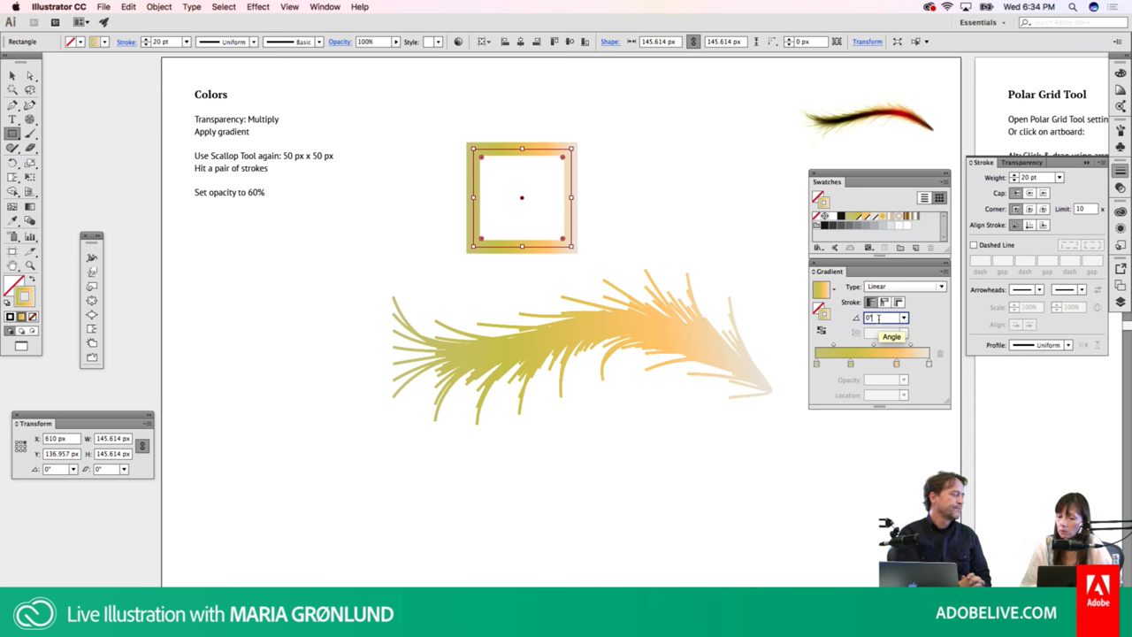
double_click(878, 318)
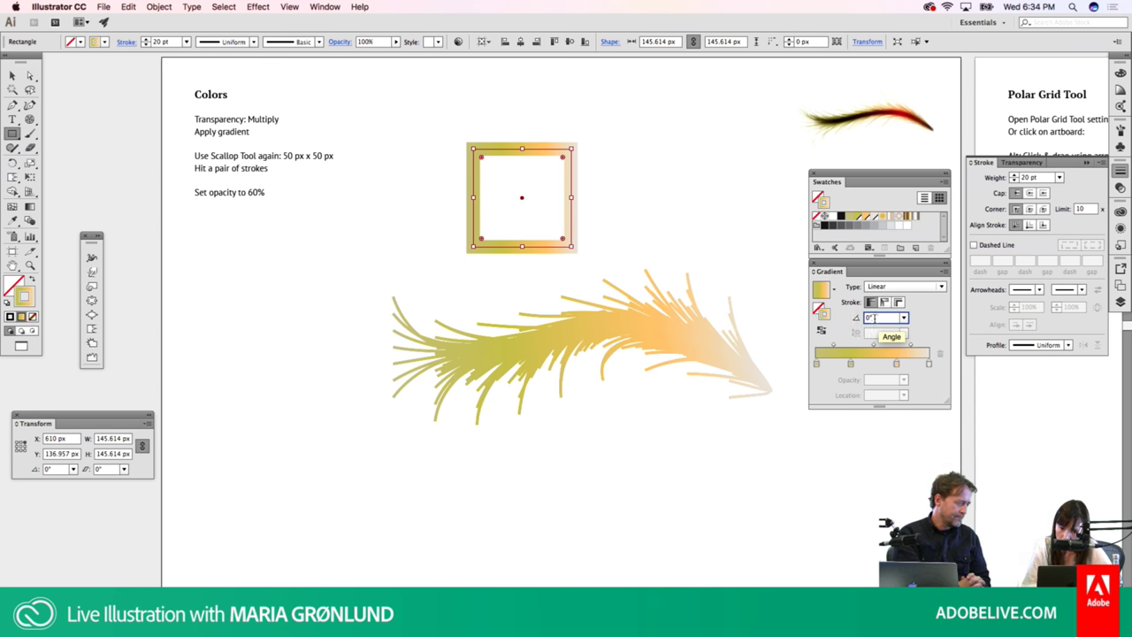
text(90)
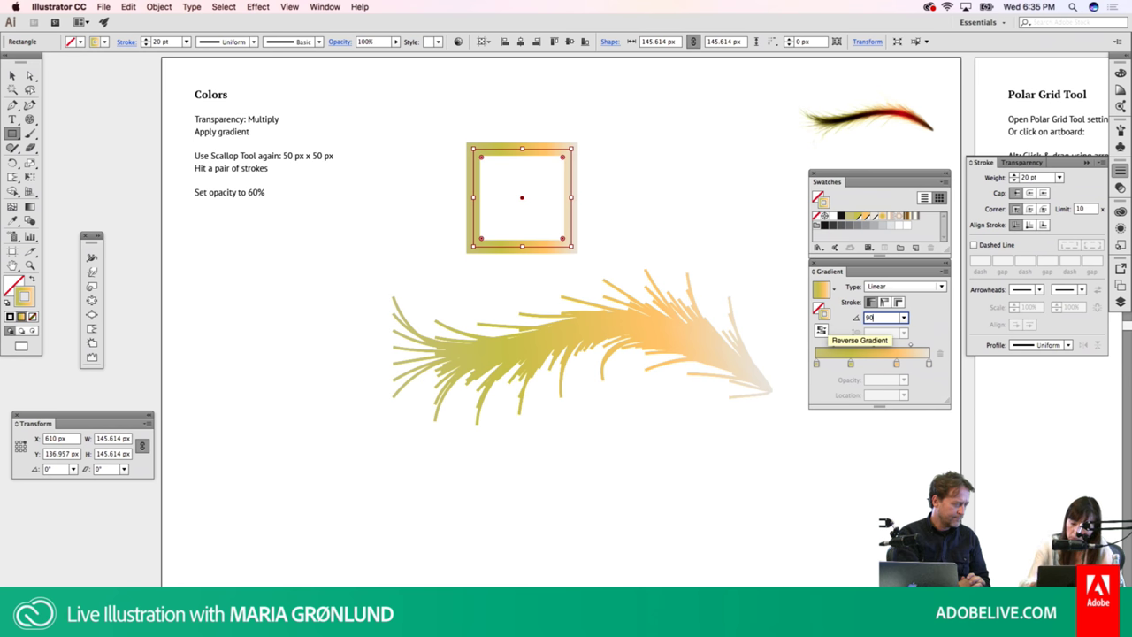
key(Return)
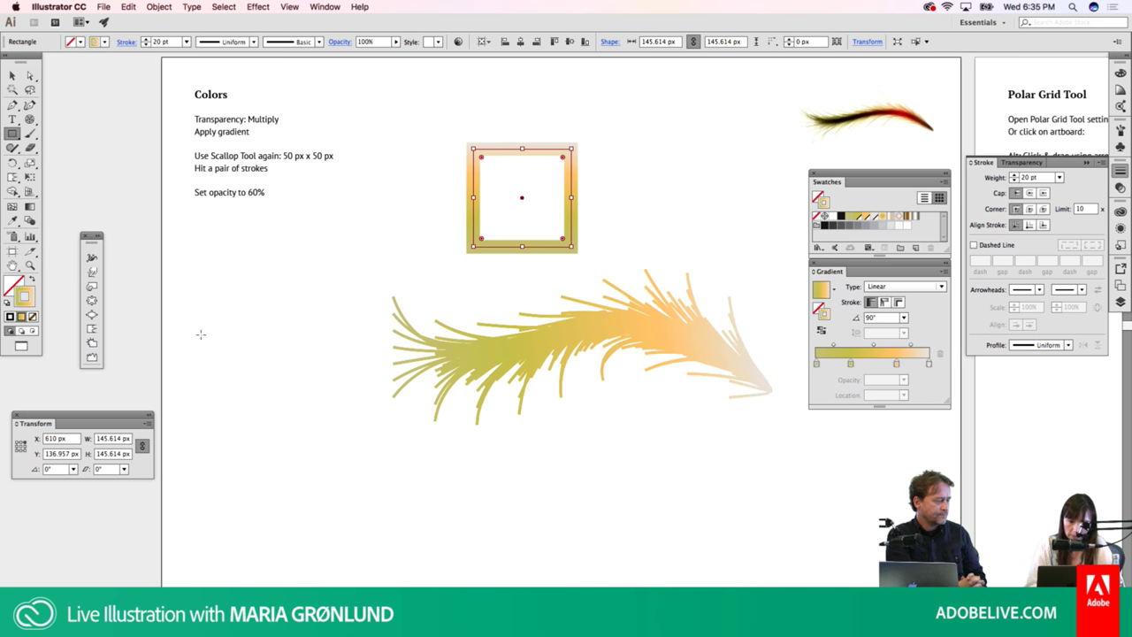
click(341, 284)
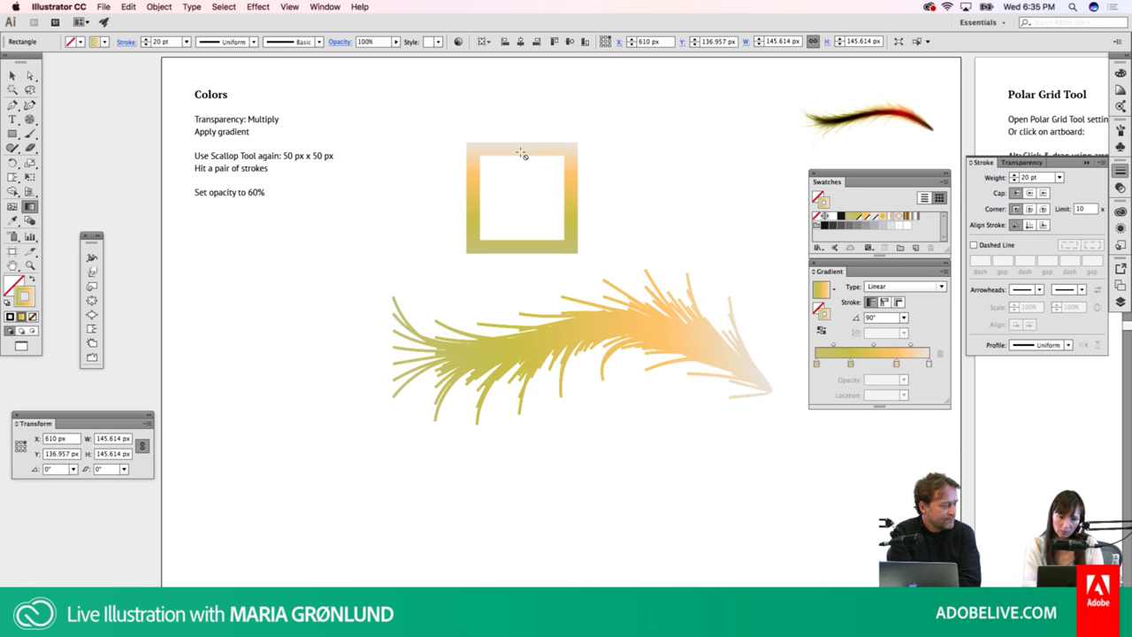
Test the gold gradient as a diagonal fill on the square, then swap it back to the outline
click(523, 154)
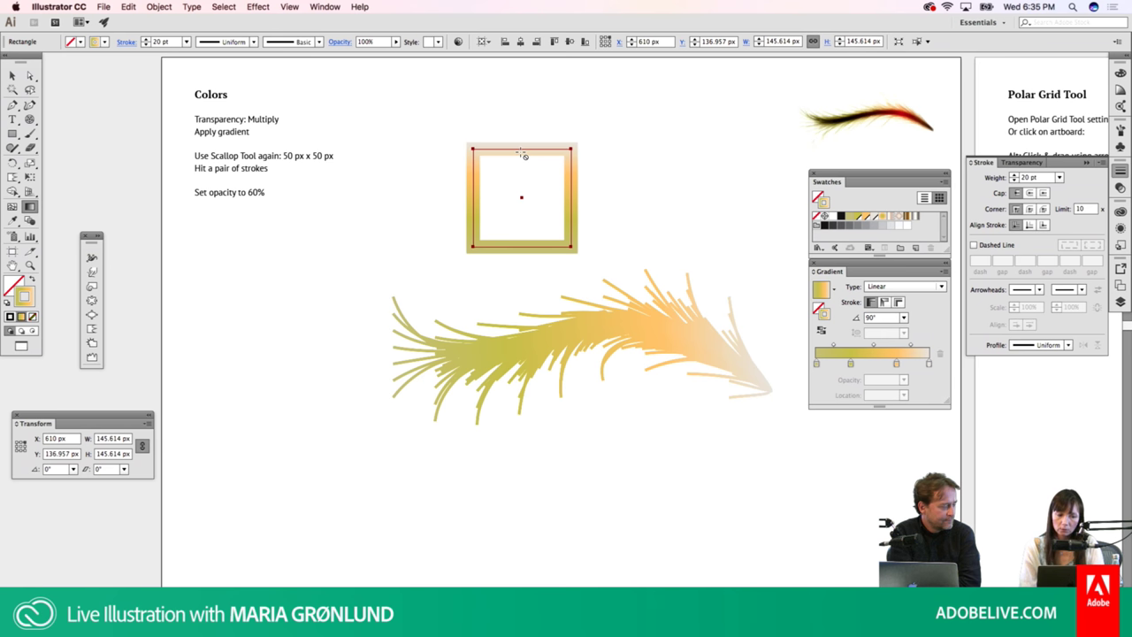
key(shift+x)
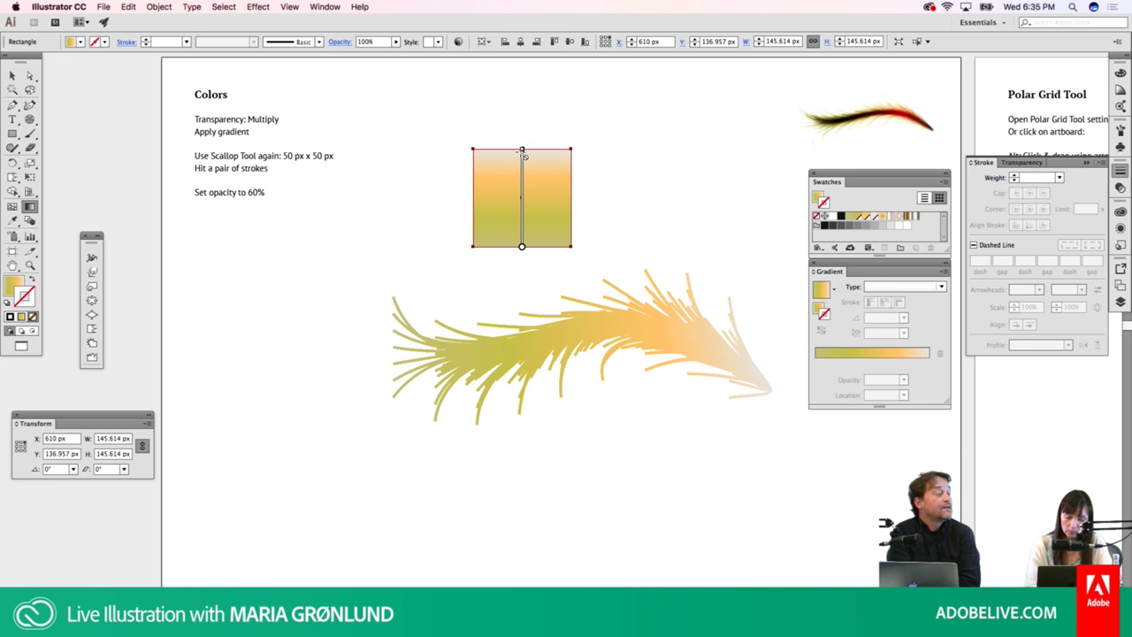
key(.)
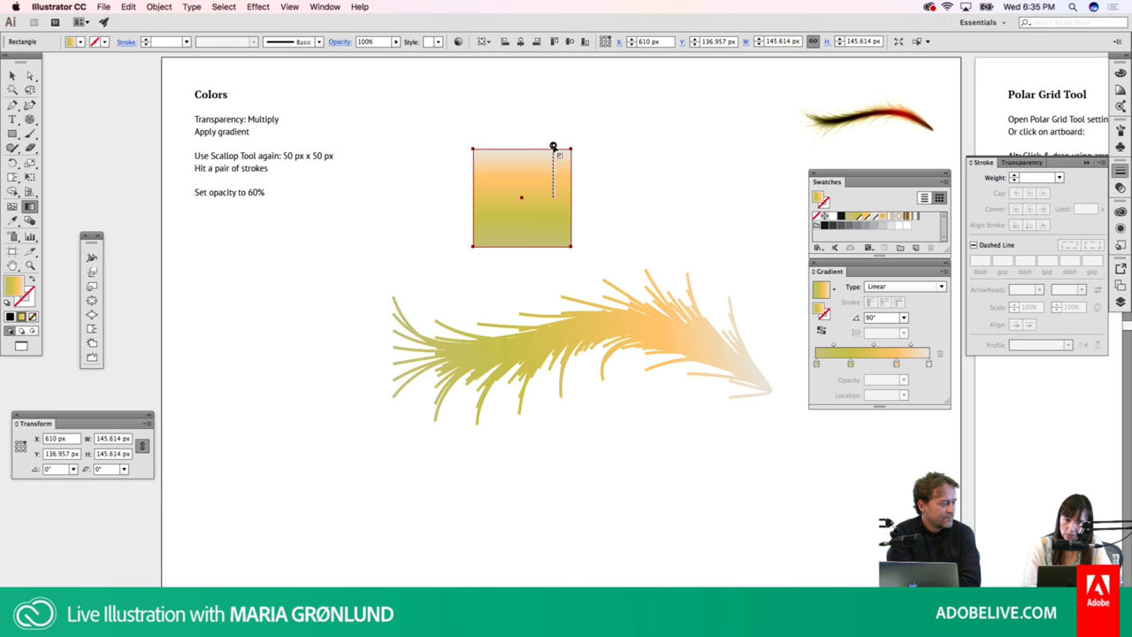
drag(555, 147, 491, 246)
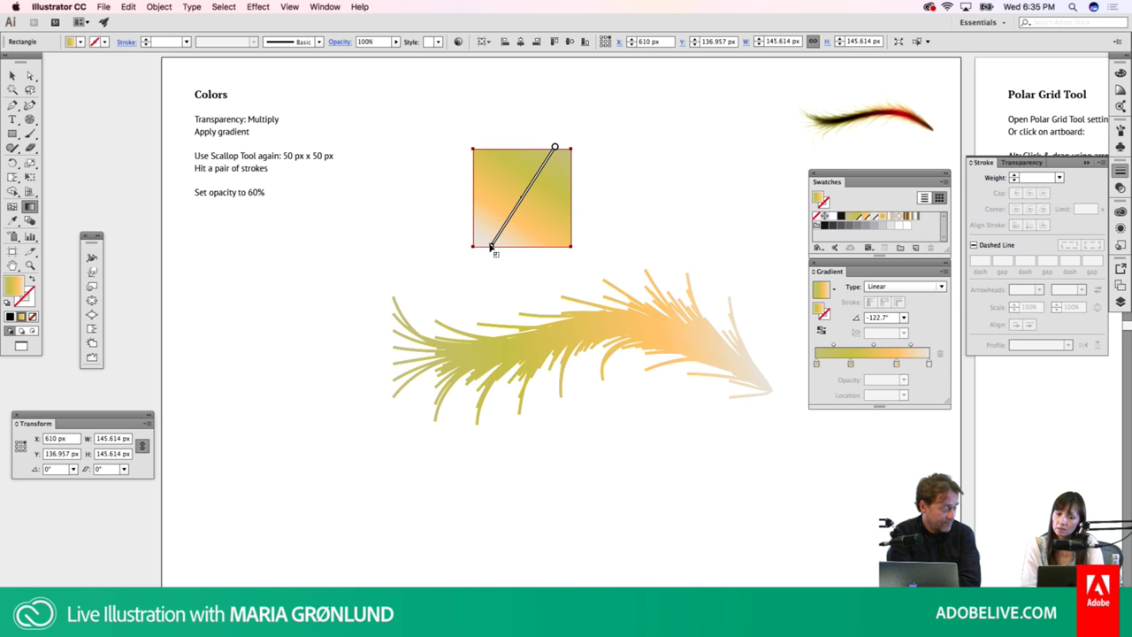
key(p)
key(shift+x)
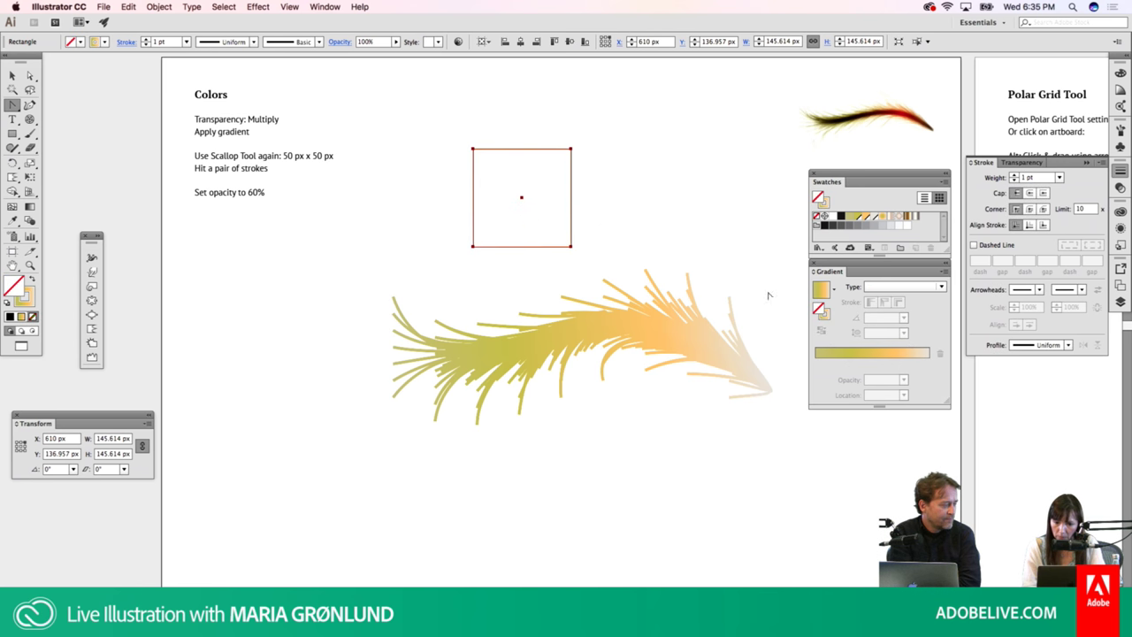
click(822, 316)
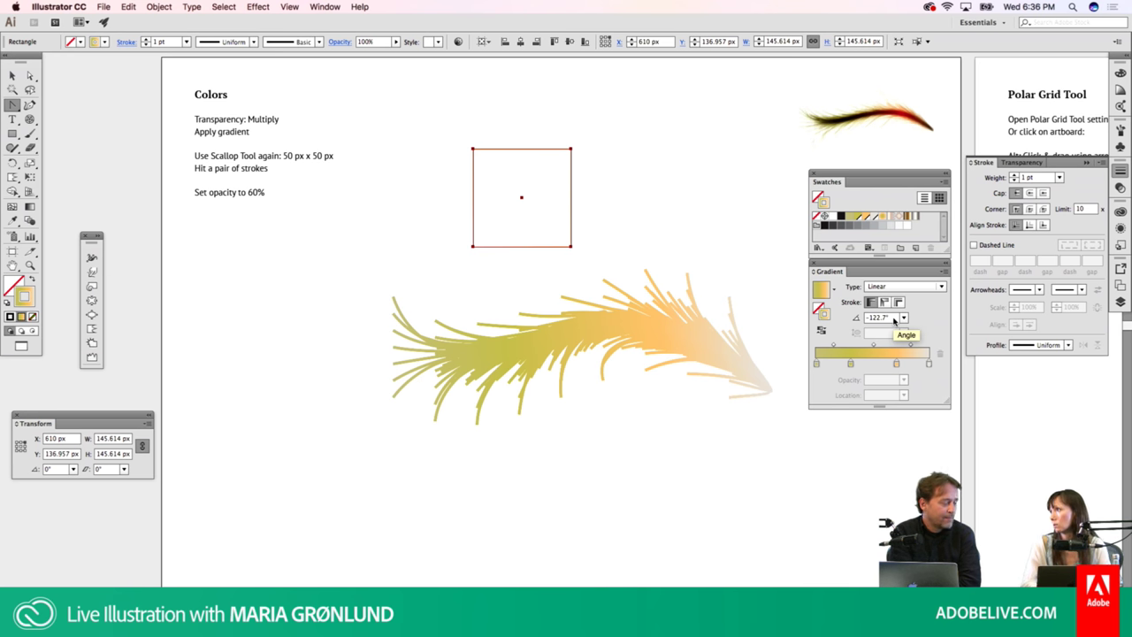
Delete the test square and select all the gold brush strokes
click(802, 264)
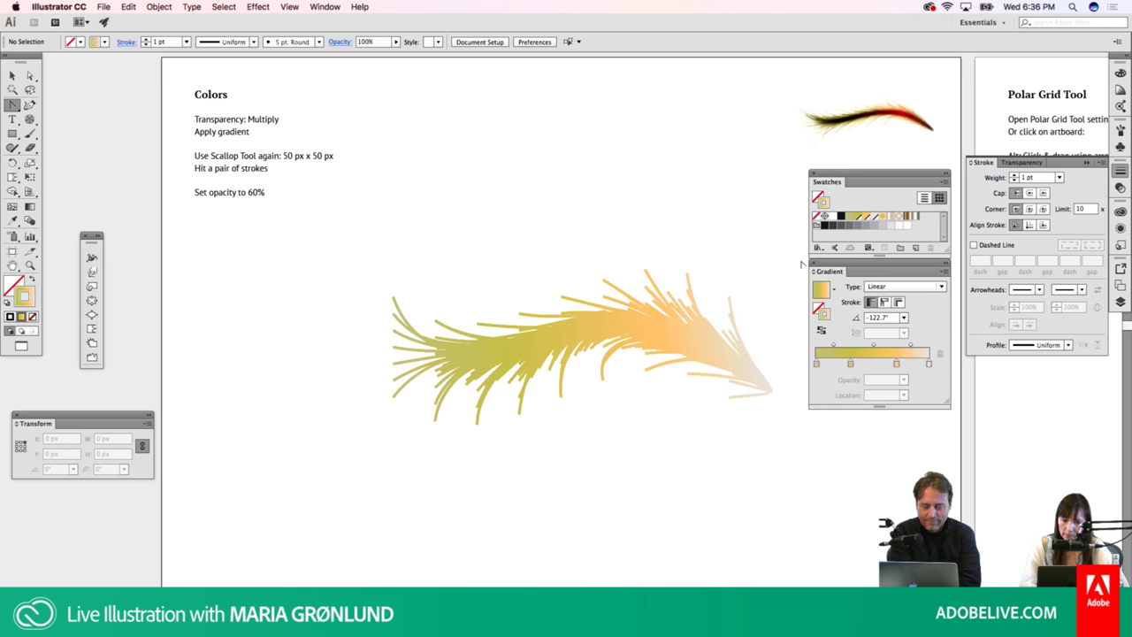
key(v)
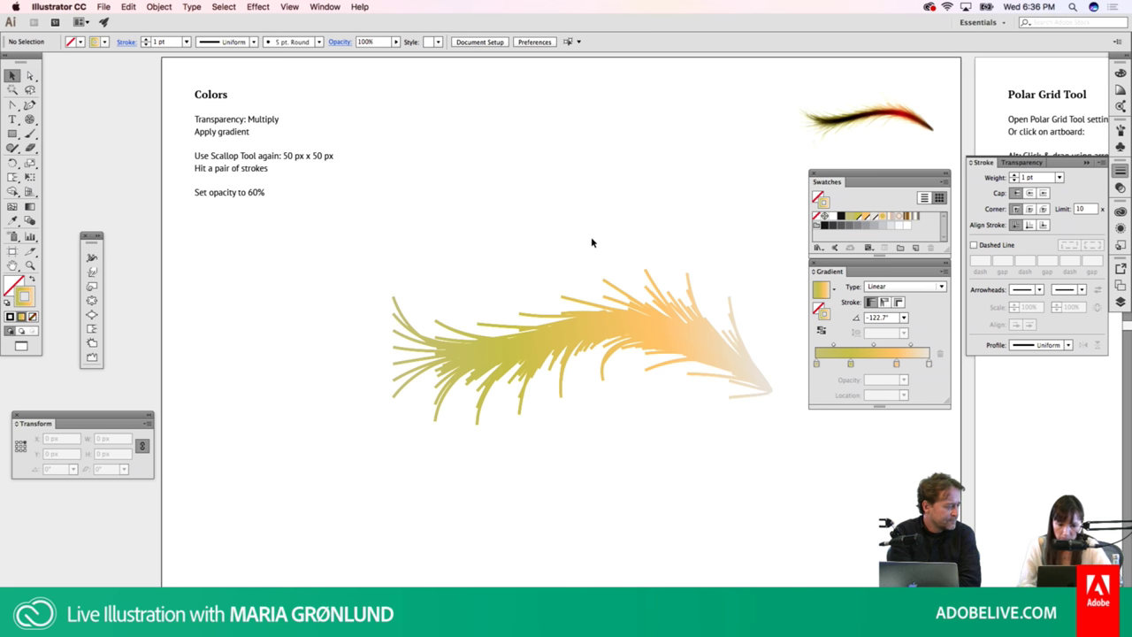
drag(592, 241, 683, 392)
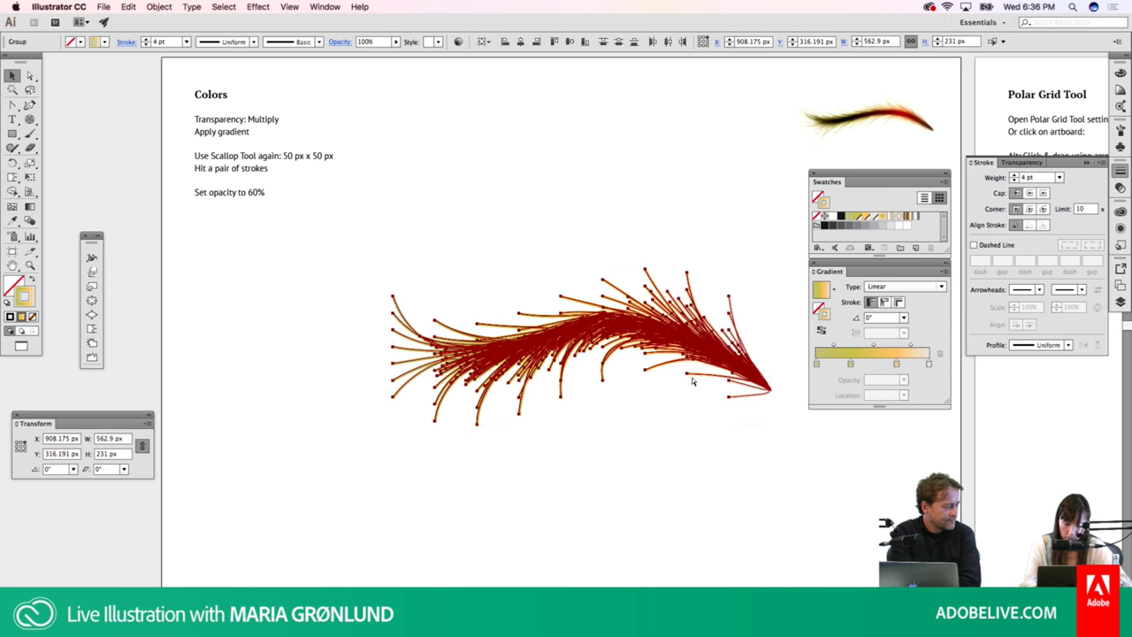
key(ctrl+h)
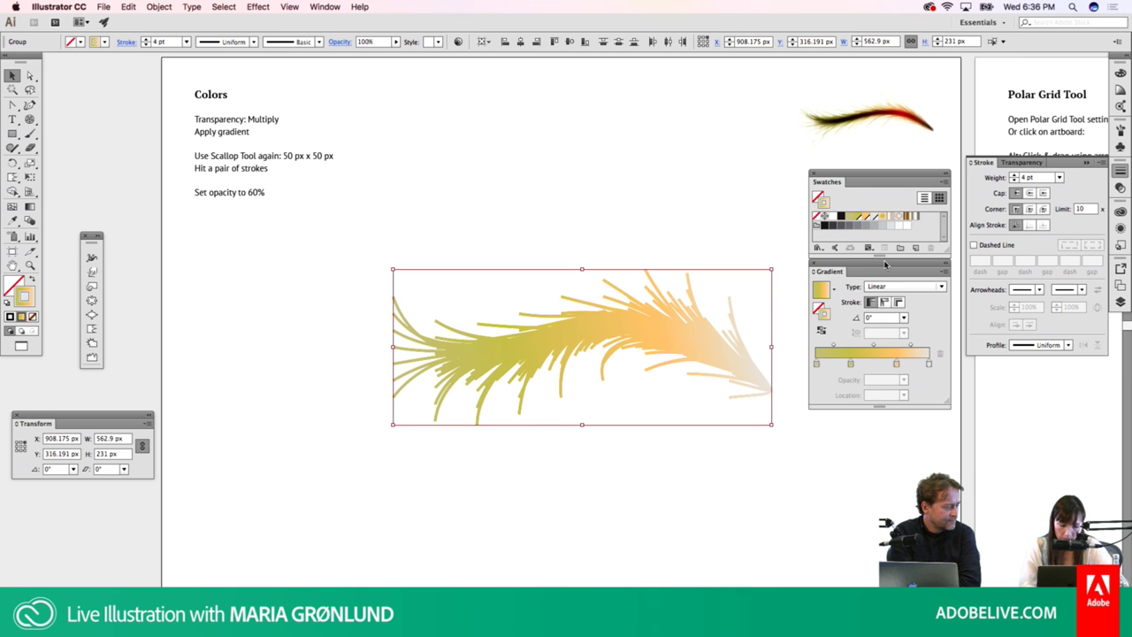
Ungroup the selected brush strokes, then deselect them
right_click(652, 318)
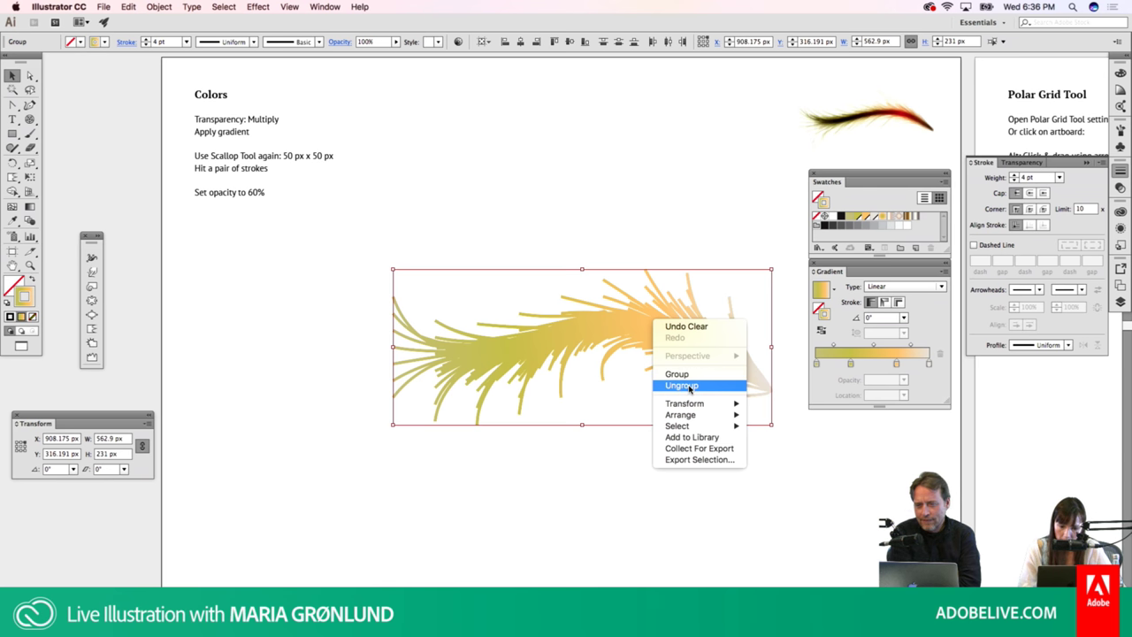
click(689, 387)
right_click(646, 334)
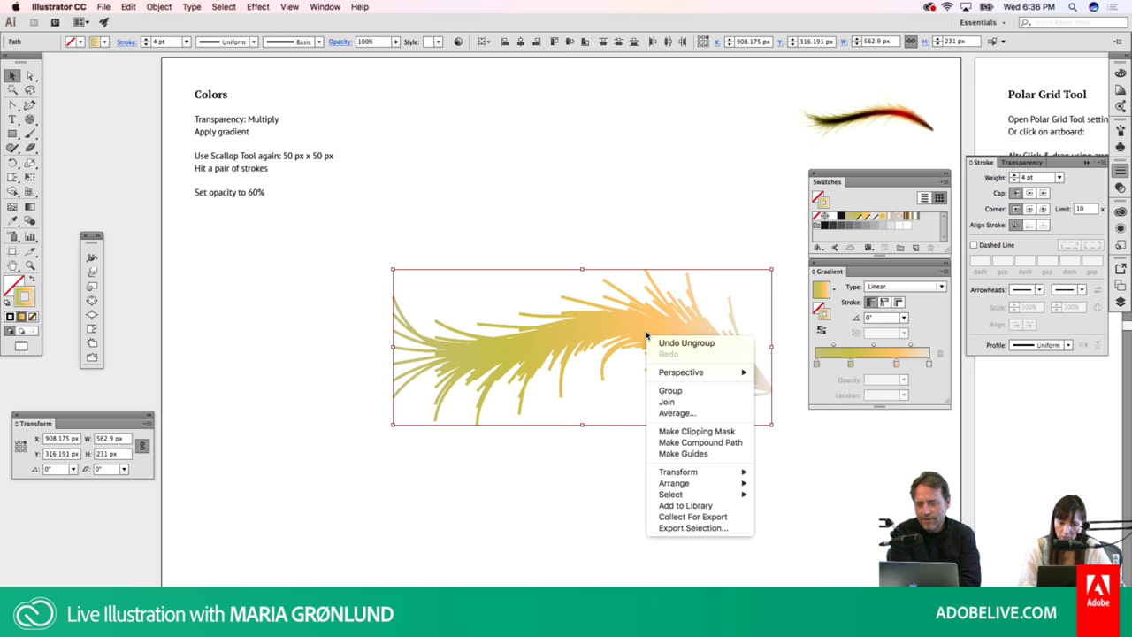
click(622, 246)
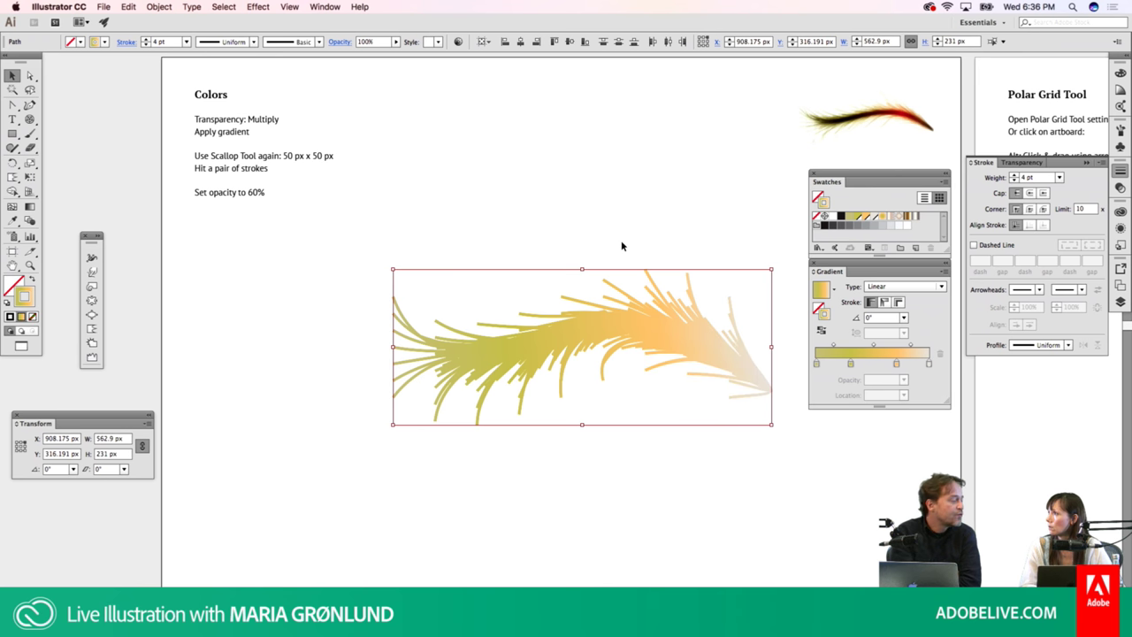
click(620, 241)
Draw a horizontal line above the strokes and try 40 pt, then 60 pt weights
key(p)
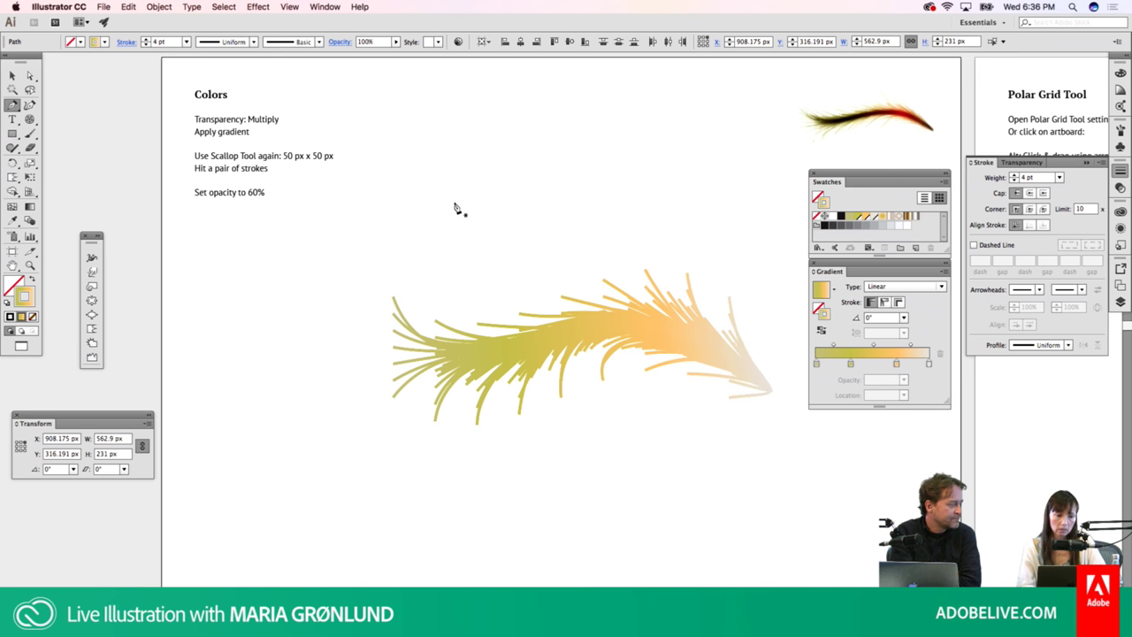
click(473, 216)
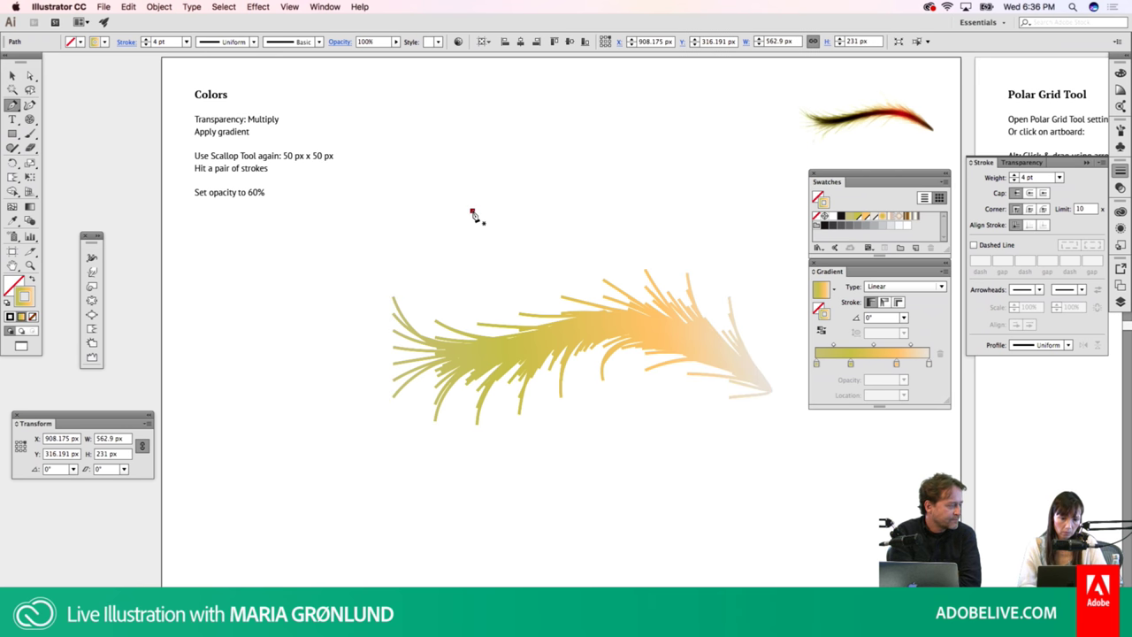
click(667, 210)
key(v)
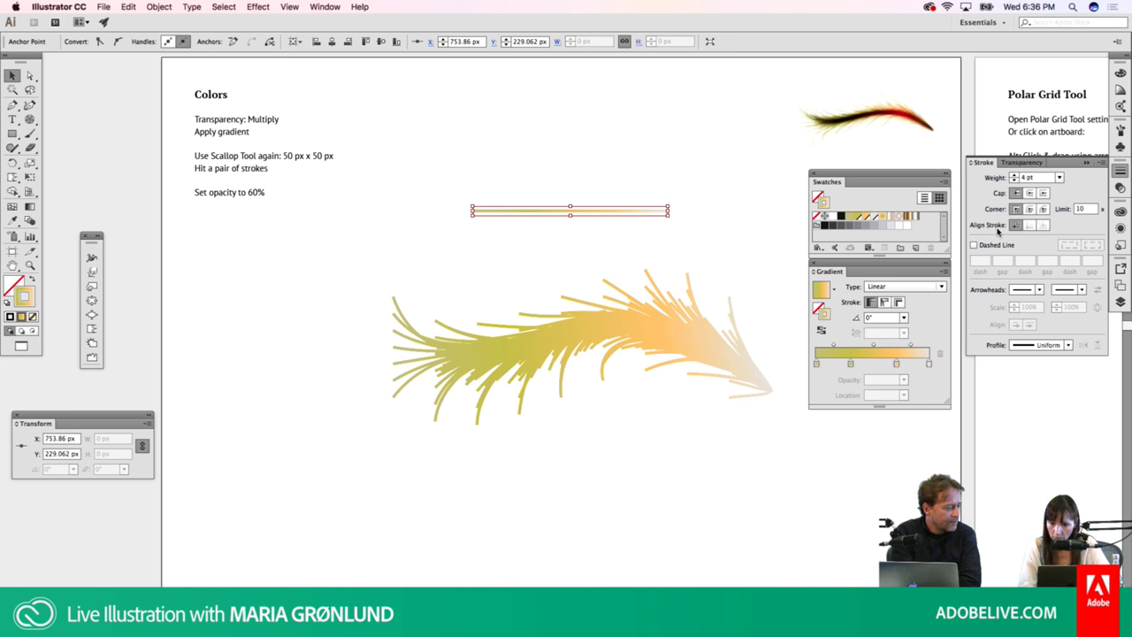
click(1060, 178)
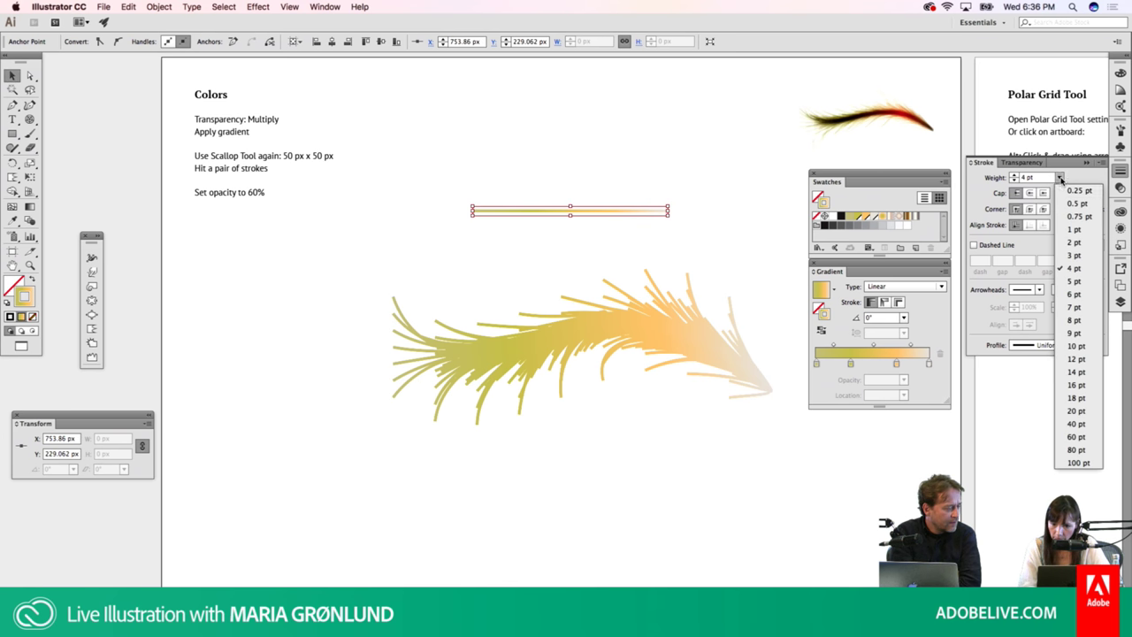
click(1073, 424)
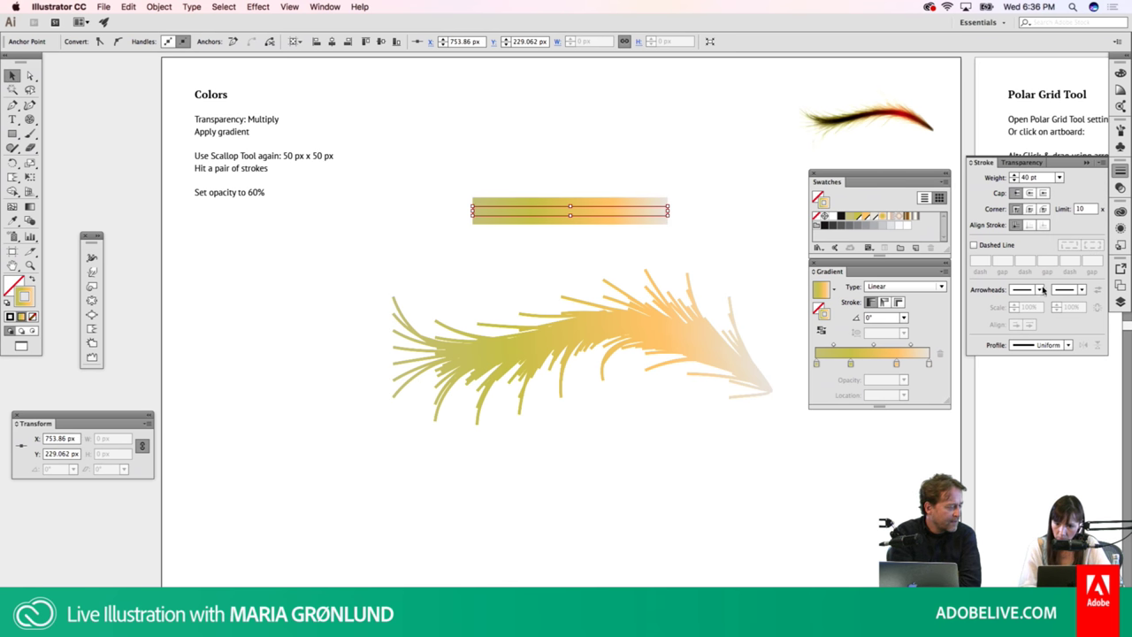
click(1059, 178)
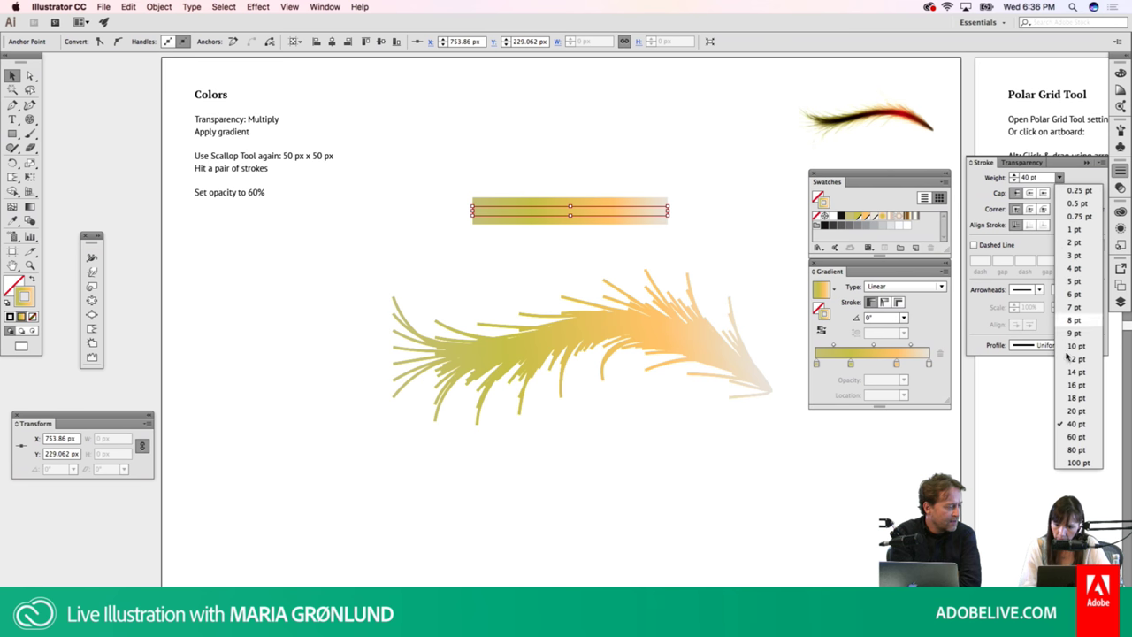
click(1075, 414)
Angle the gold gradient diagonally at 45.5° and put it on a 40 pt stroke
key(g)
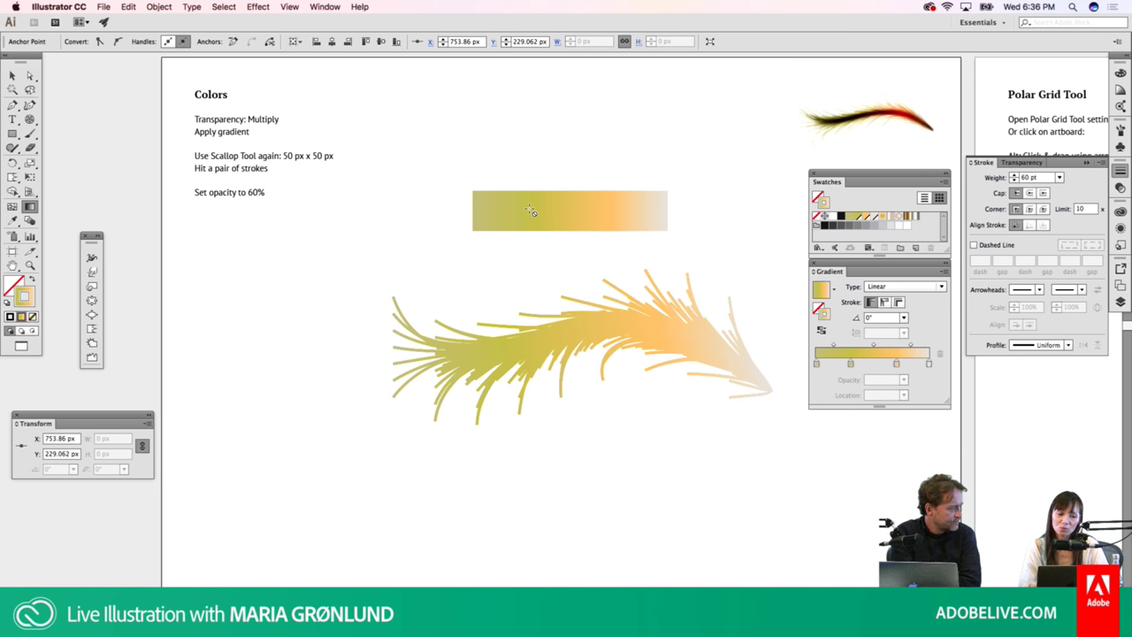
key(shift+x)
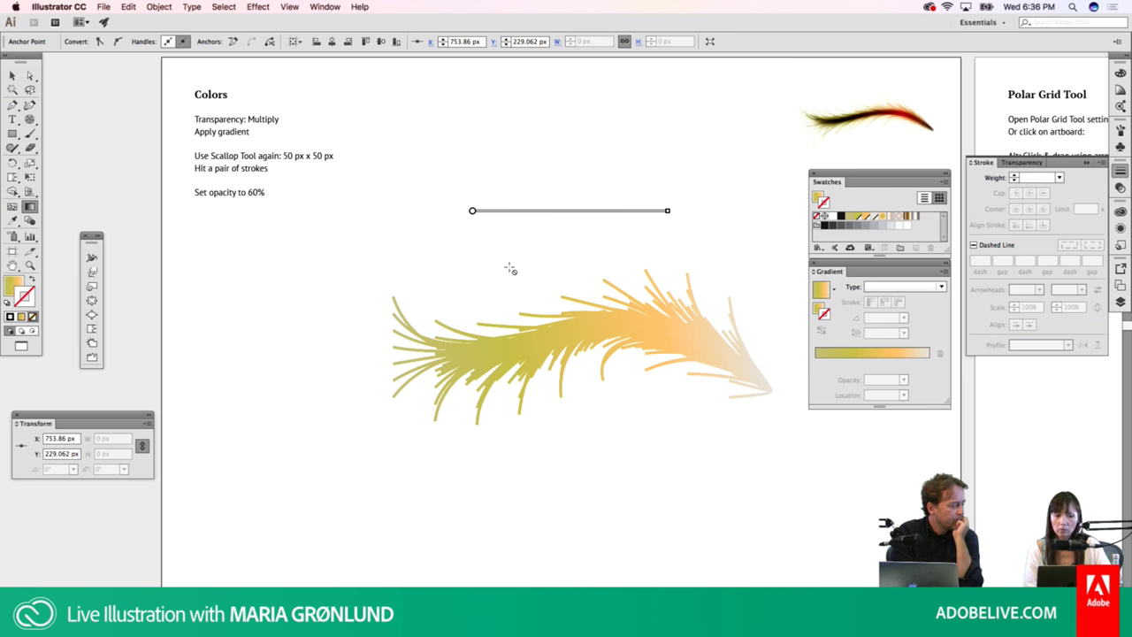
key(period)
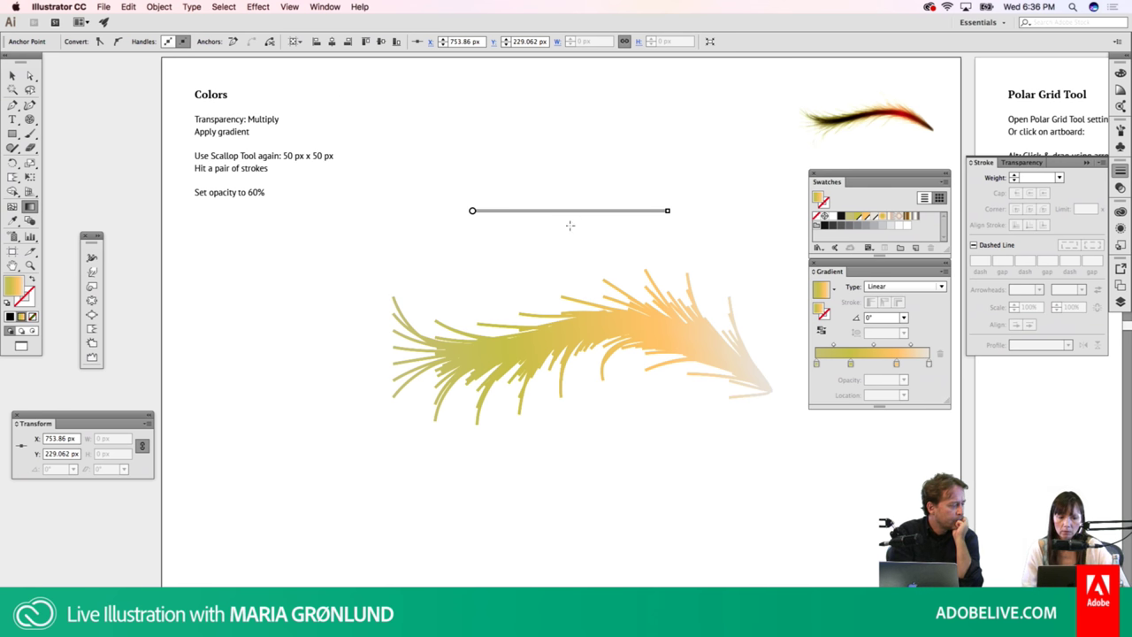
drag(528, 253, 592, 184)
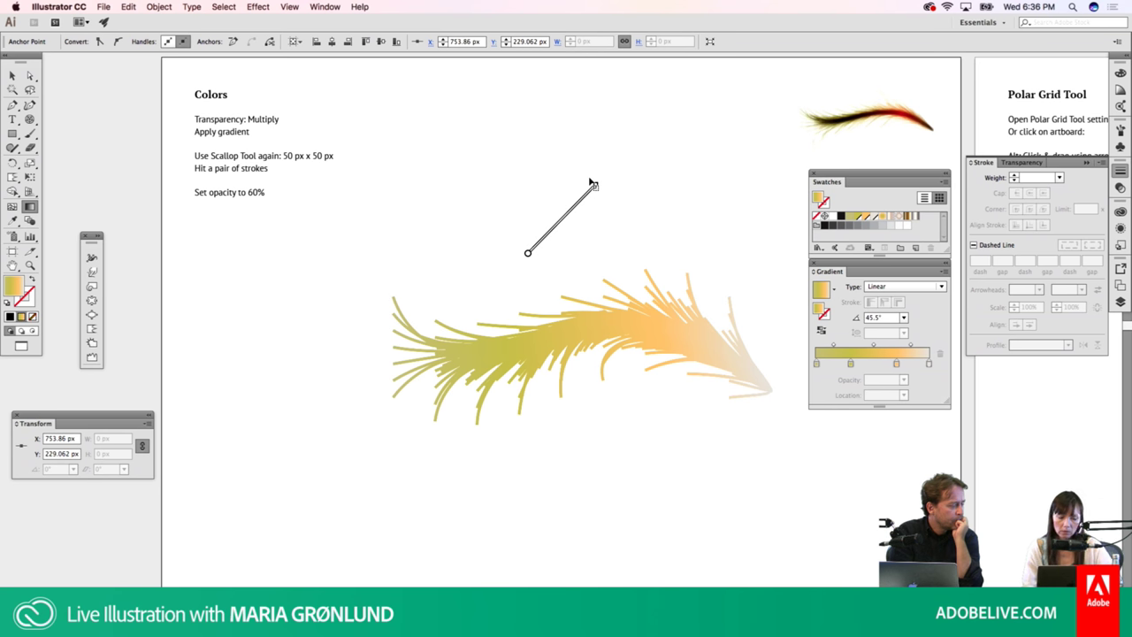
click(589, 177)
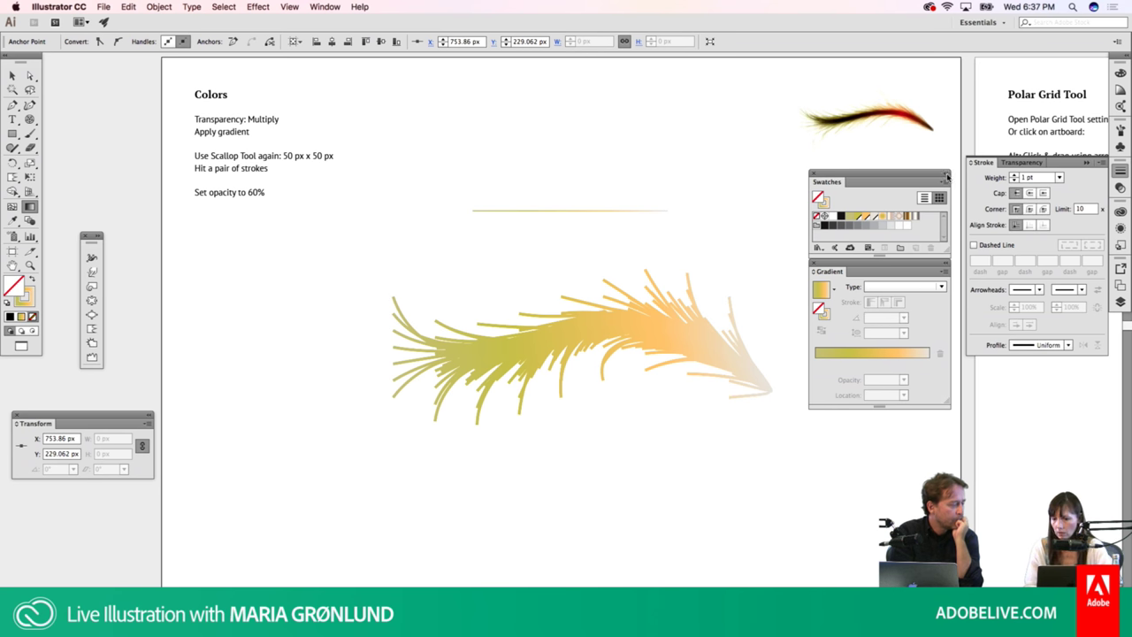
click(1061, 179)
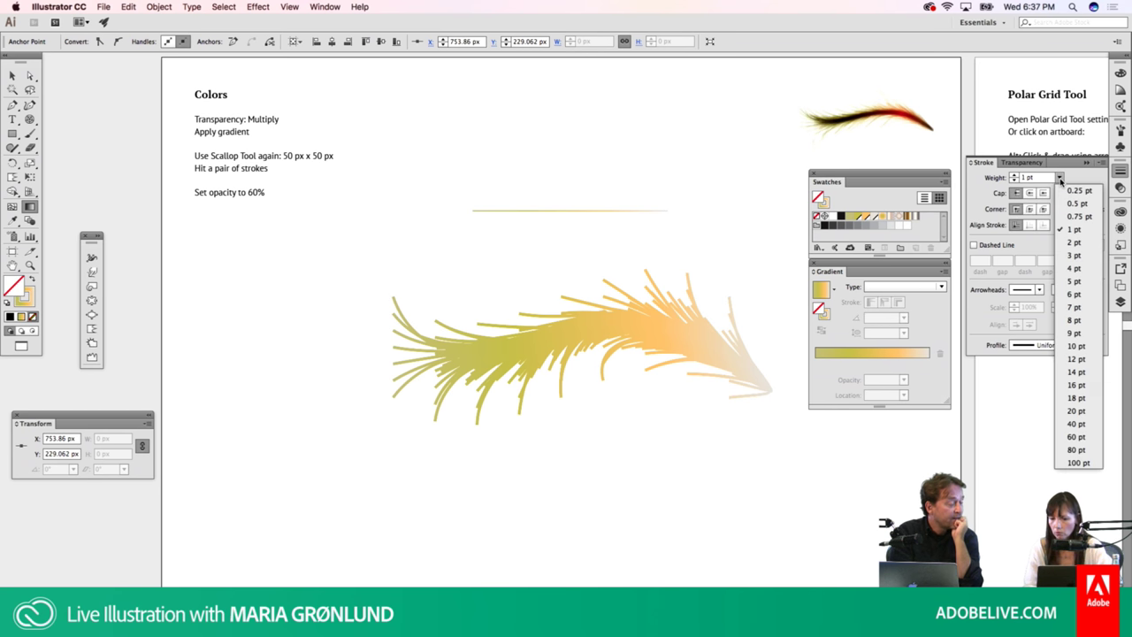
click(1088, 426)
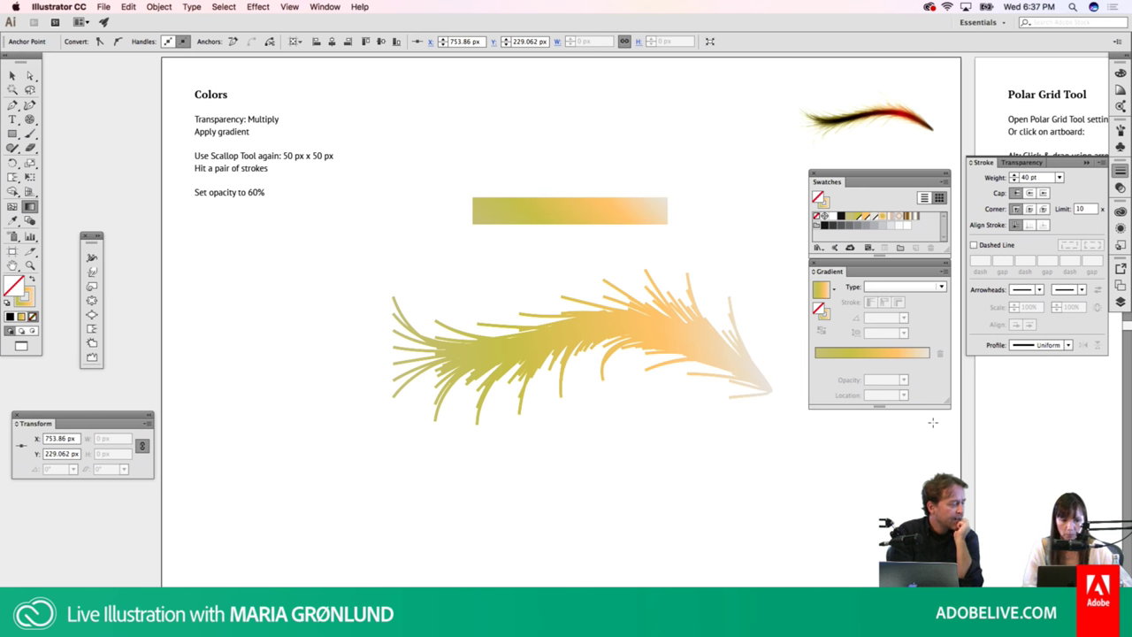
key(x)
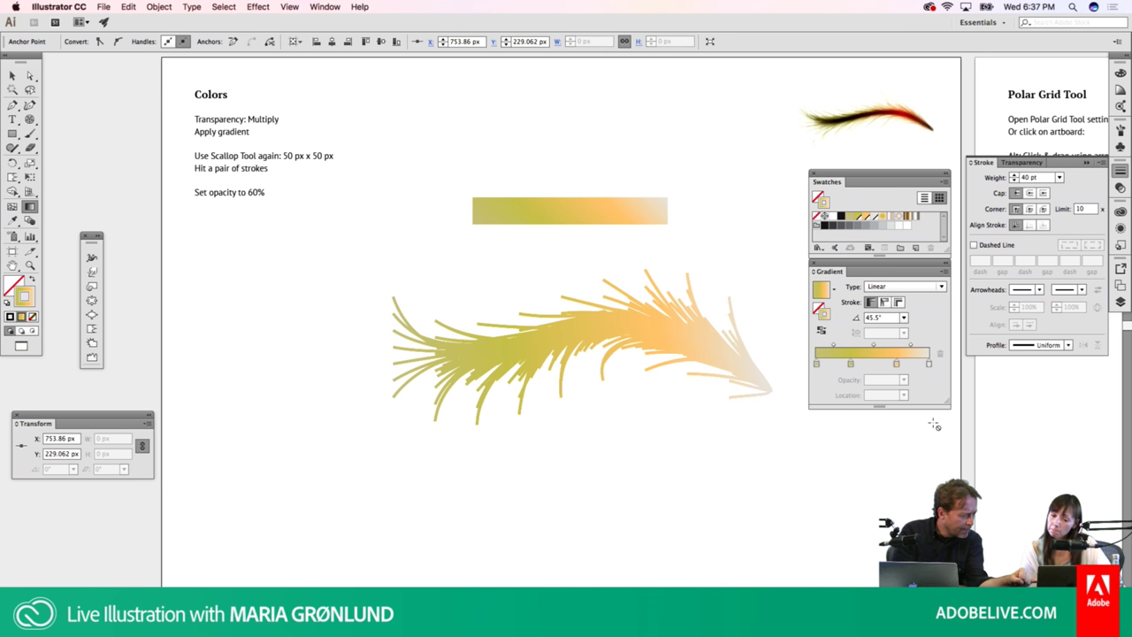
click(877, 317)
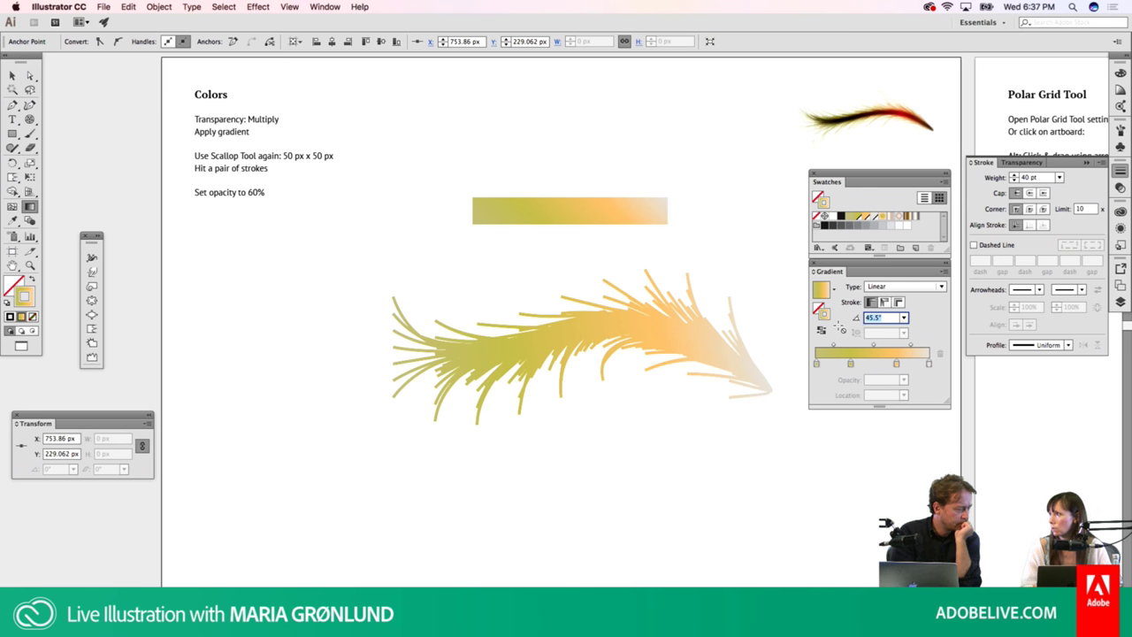
text(40)
key(Return)
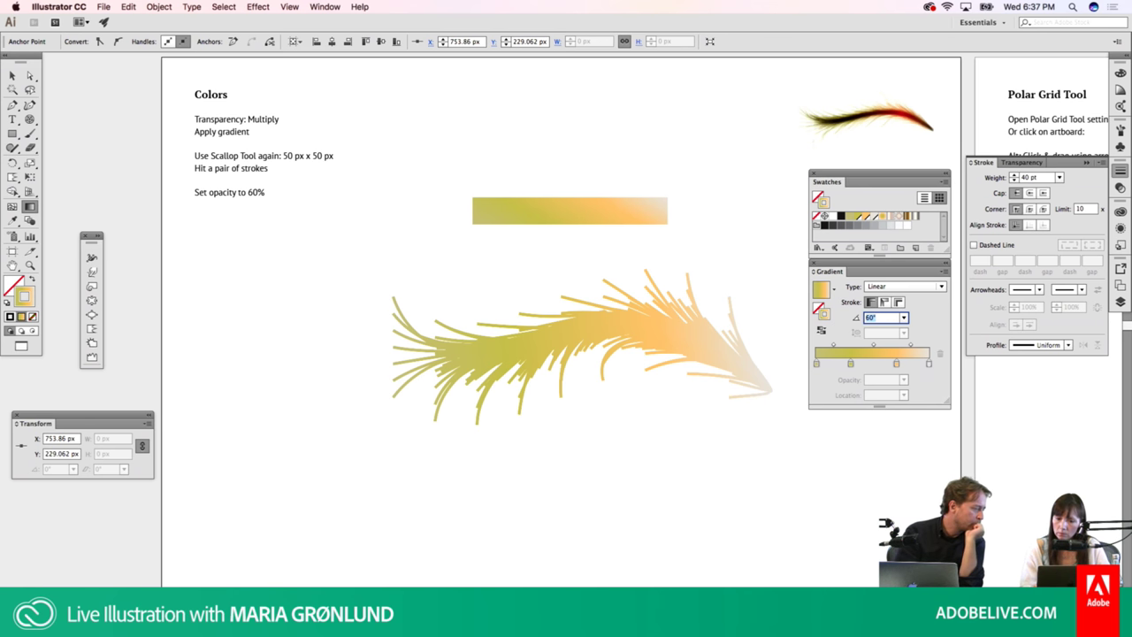
text(90)
key(Return)
text(40)
key(Return)
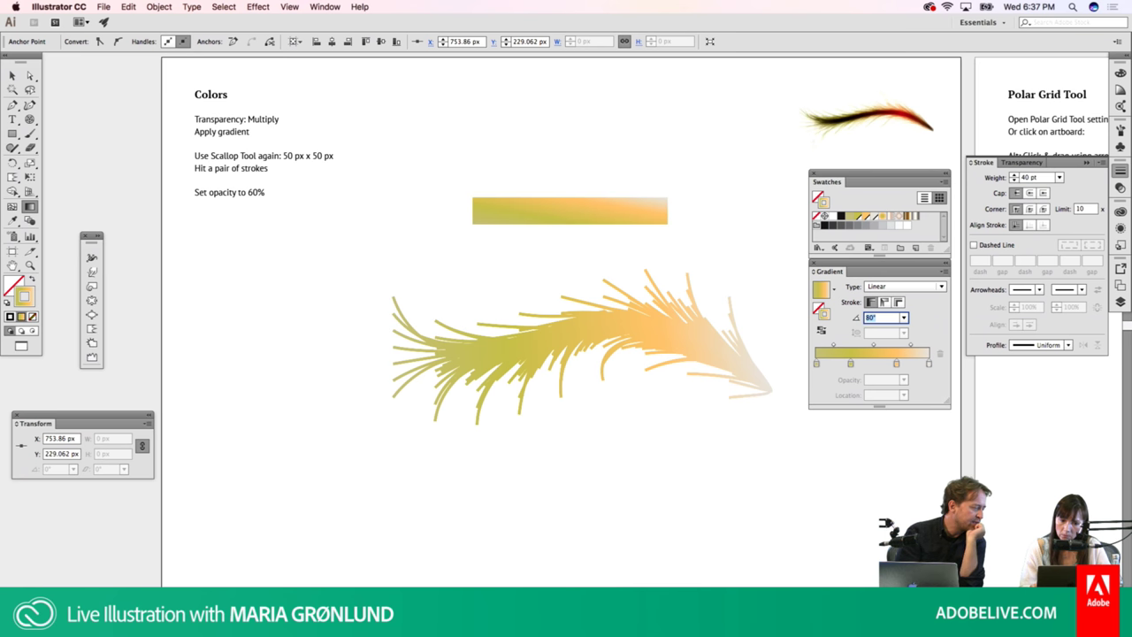
text(10)
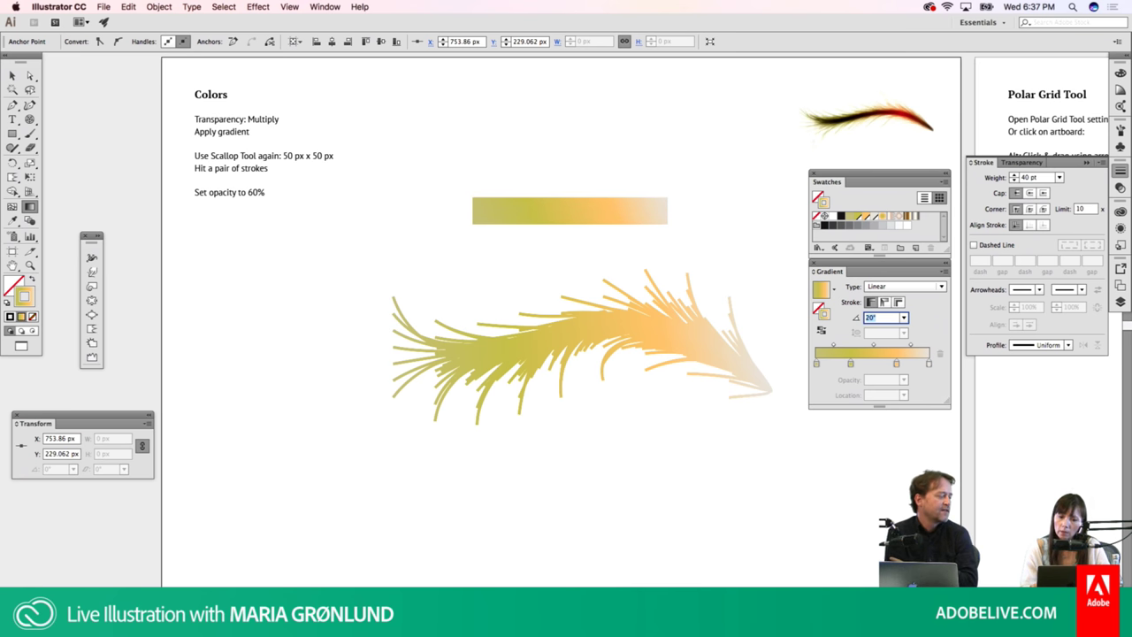
key(Return)
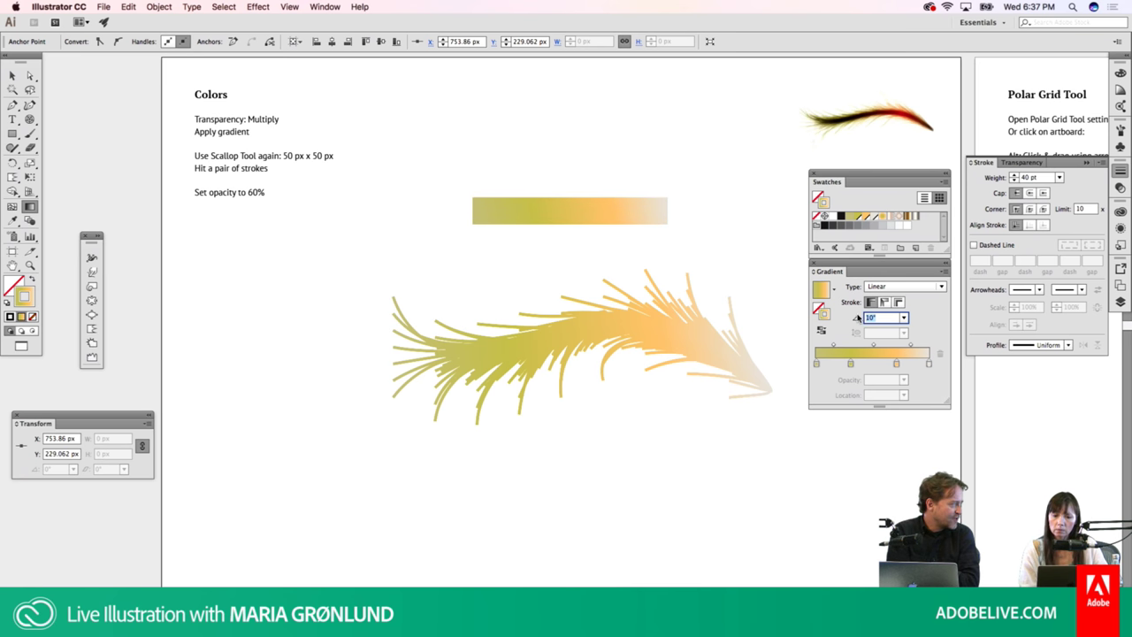
text(v)
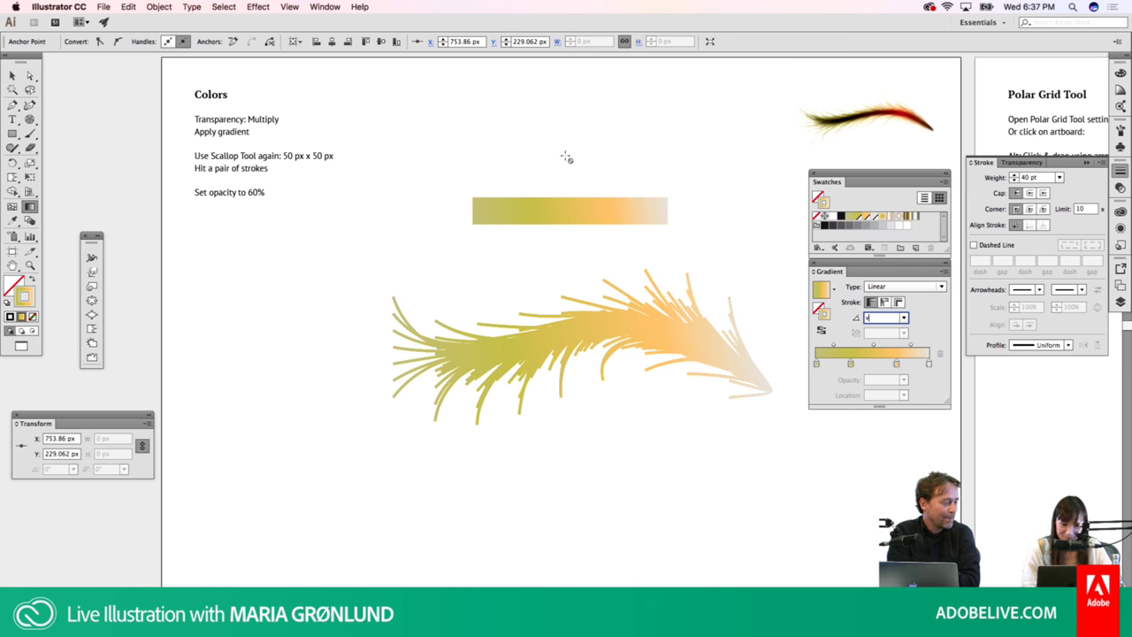
text(v)
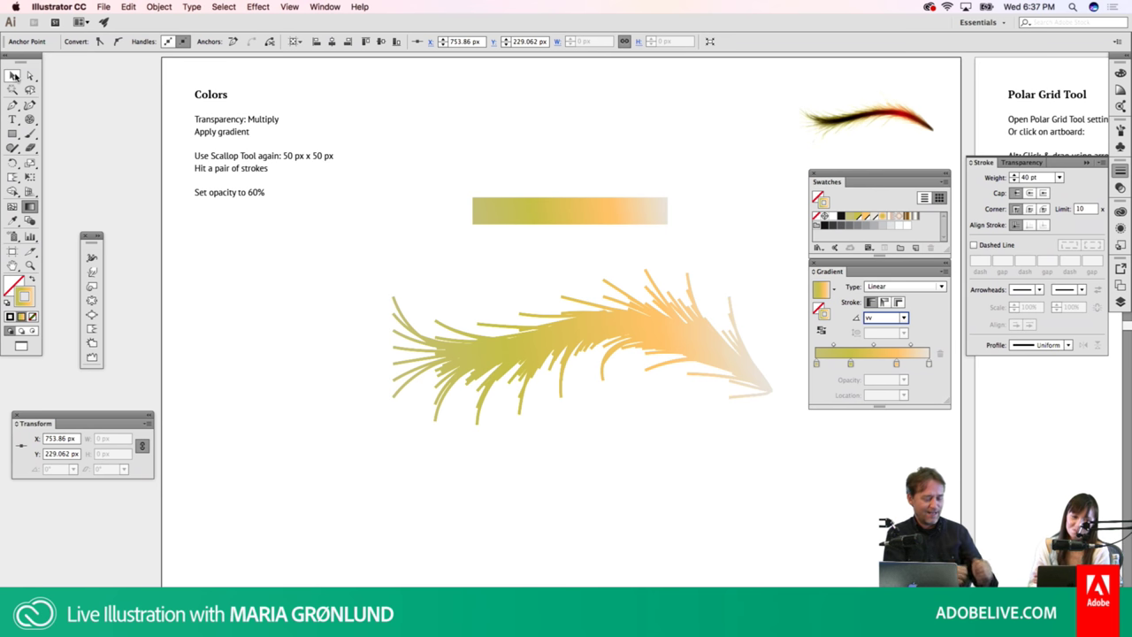
click(13, 76)
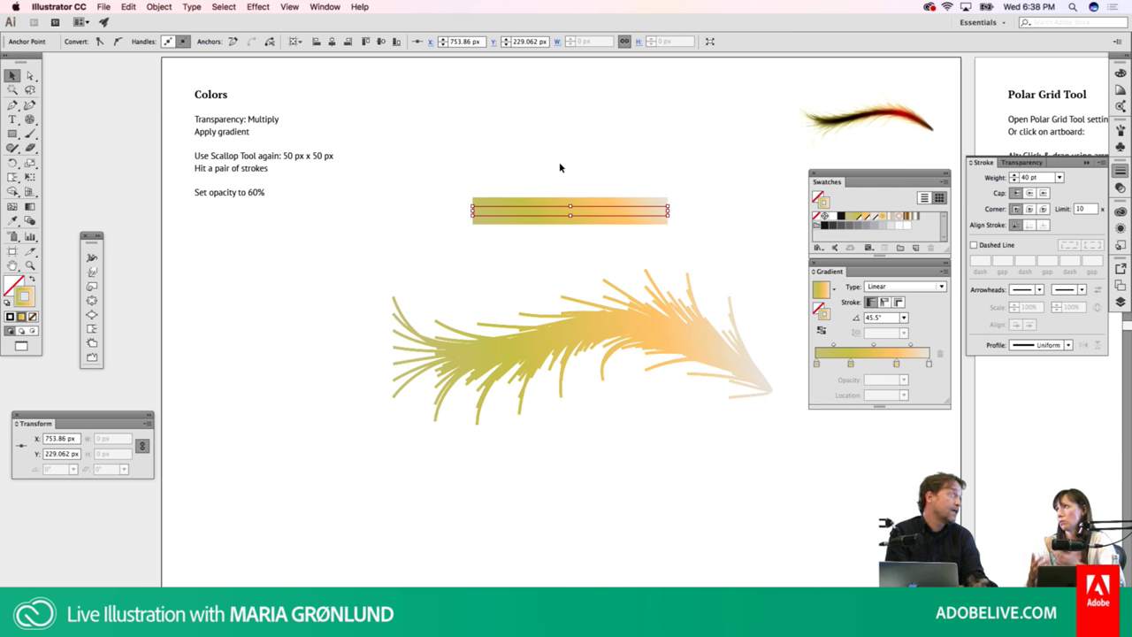
Delete the gradient bar, select the feather, and toggle Outline view to inspect it
click(559, 158)
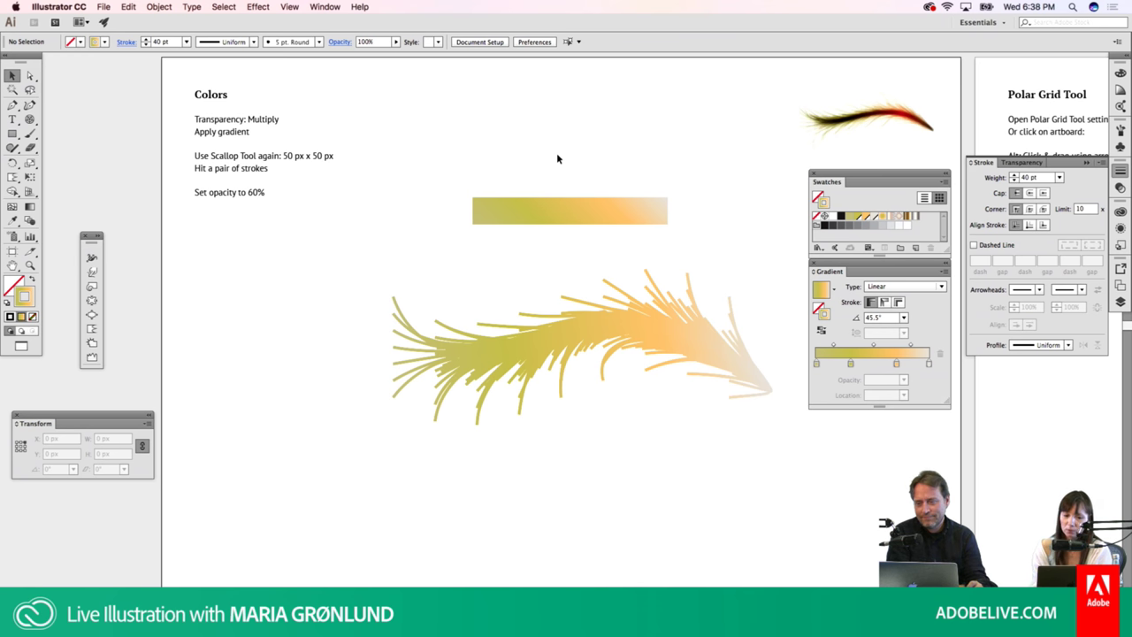
click(564, 223)
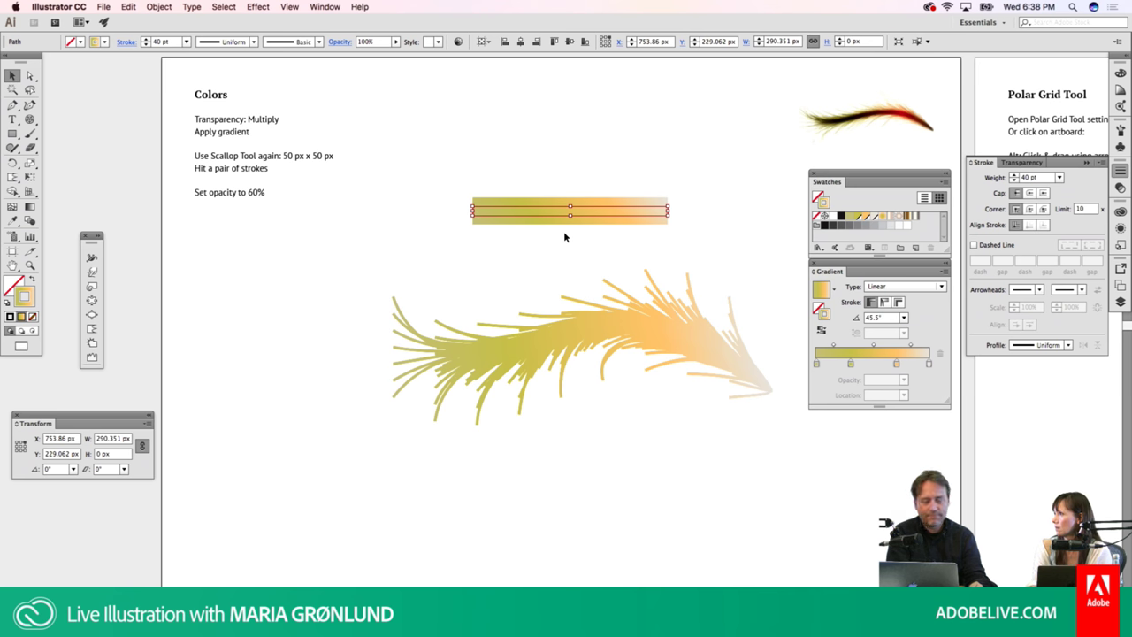
key(Delete)
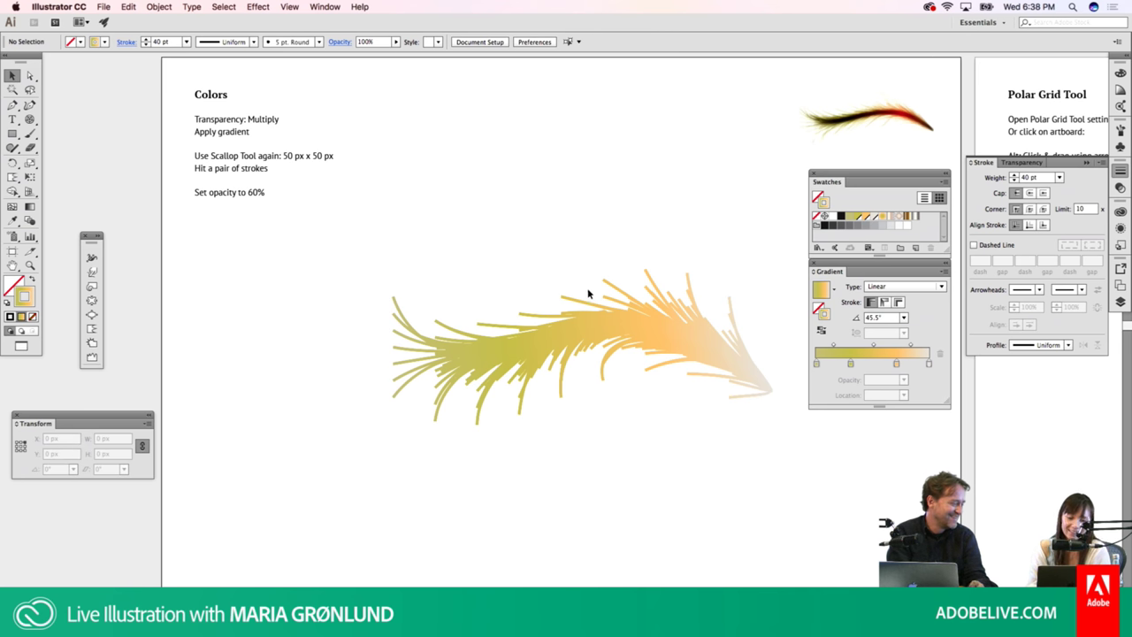
drag(605, 413, 605, 412)
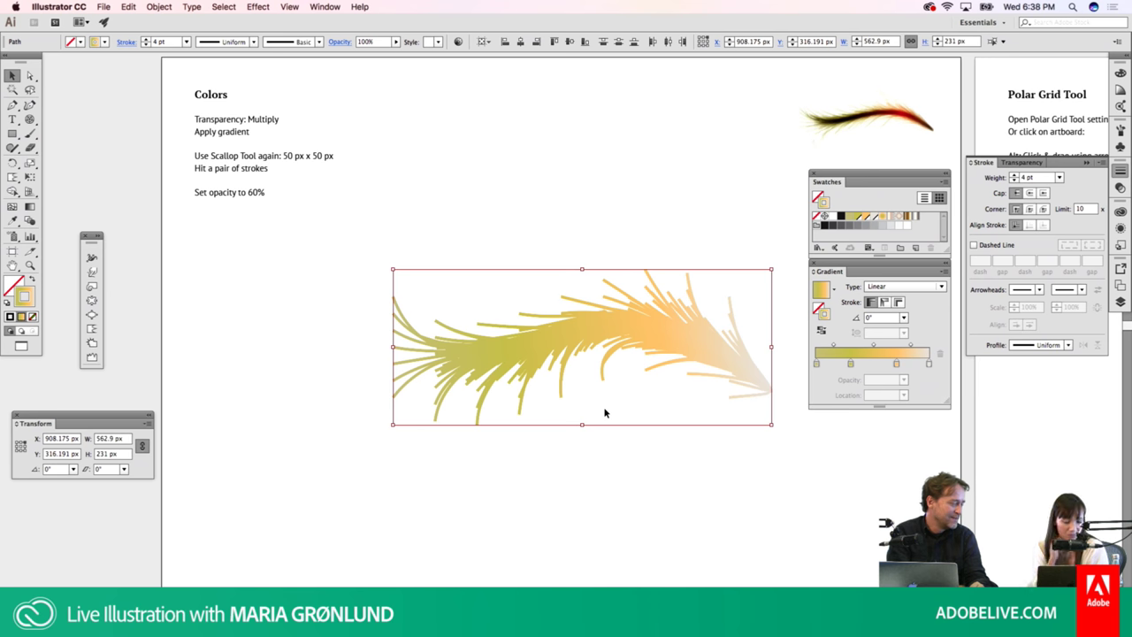
key(ctrl+y)
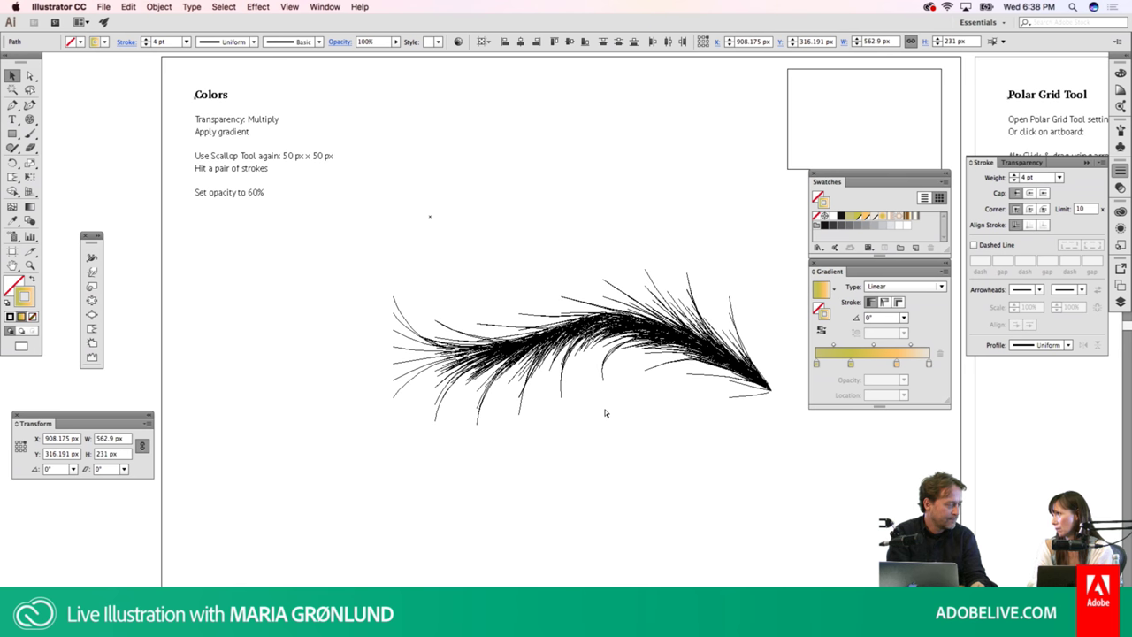
key(ctrl+y)
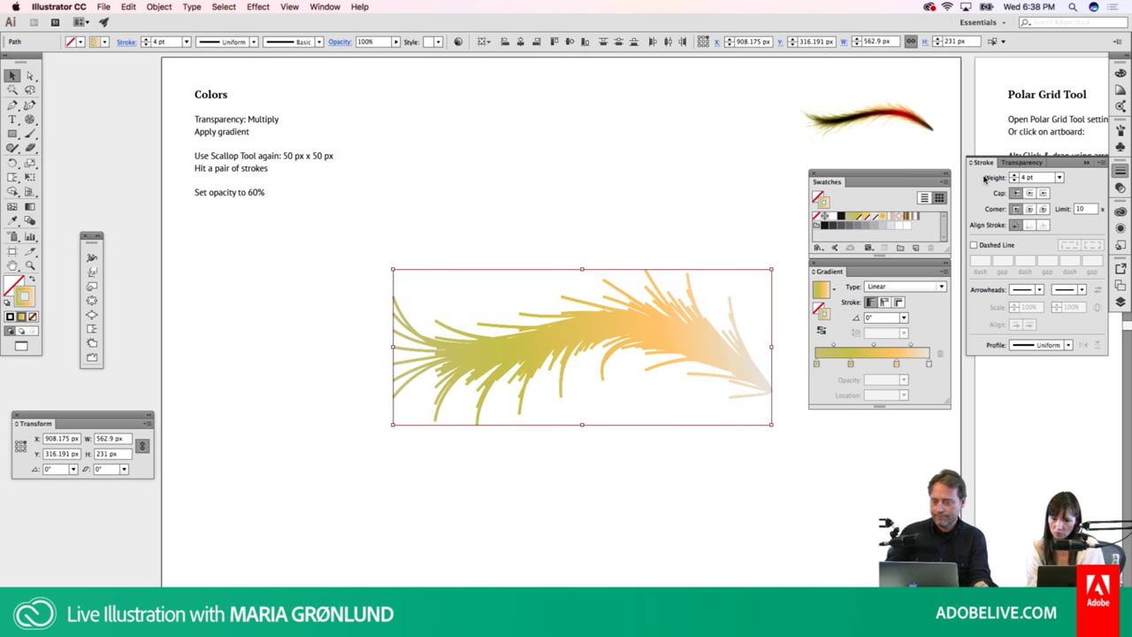
click(1018, 163)
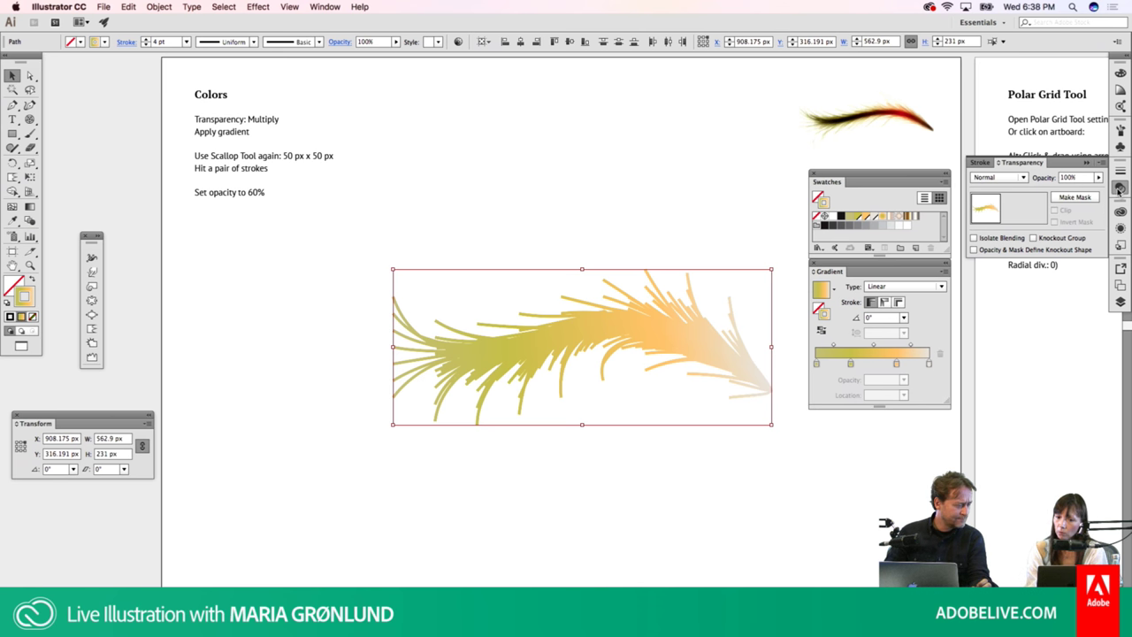
Set the feather's transparency blend mode to Multiply
click(1120, 189)
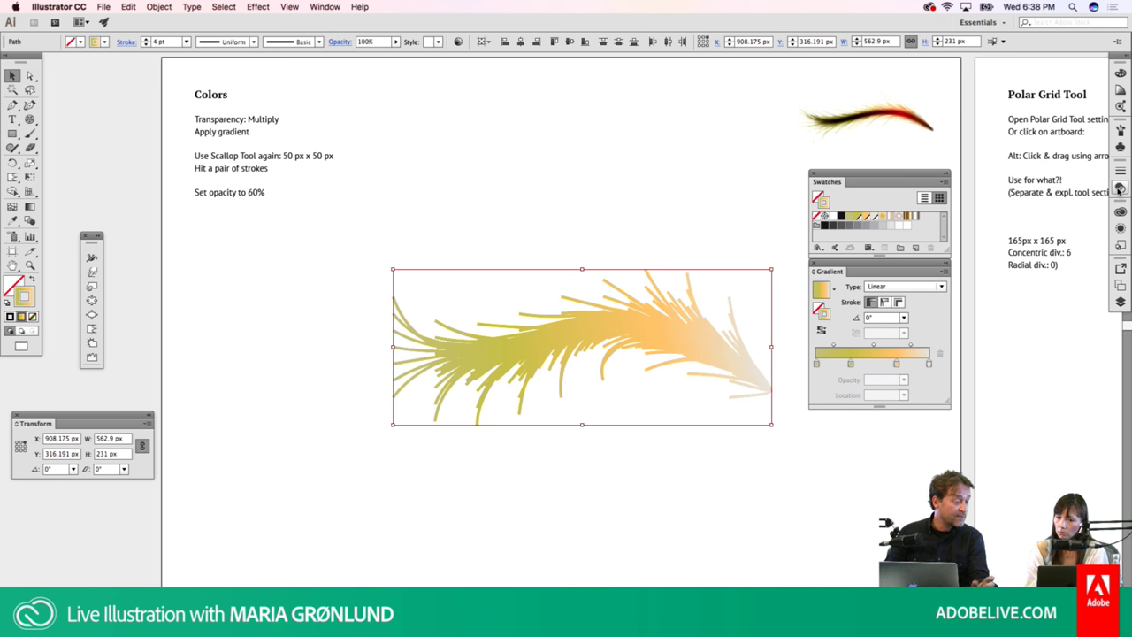
click(1120, 189)
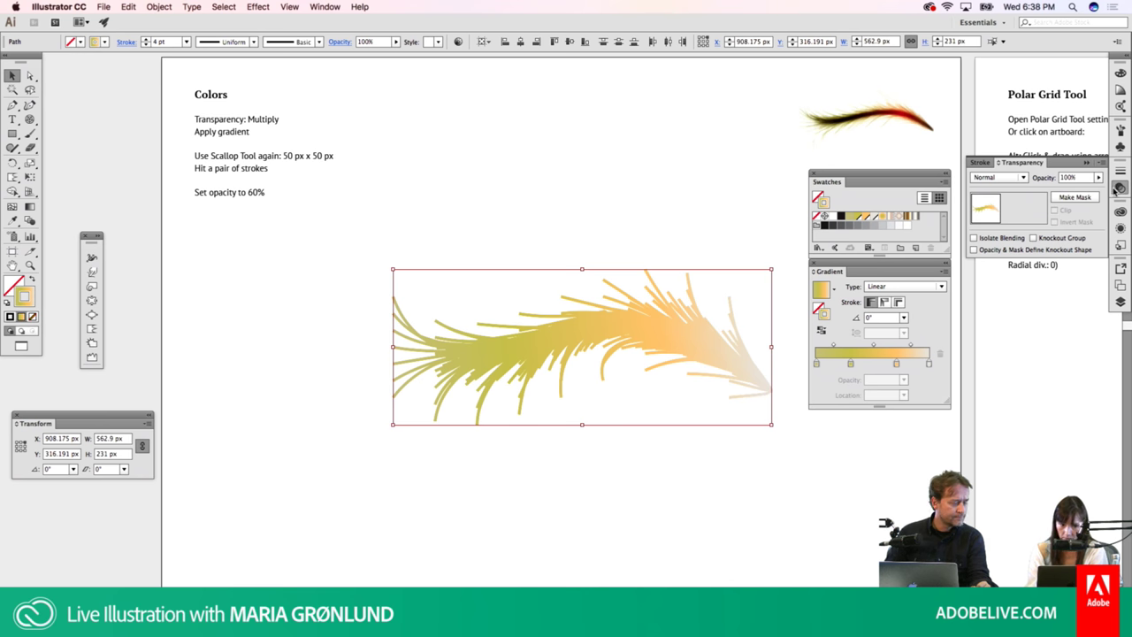
click(323, 6)
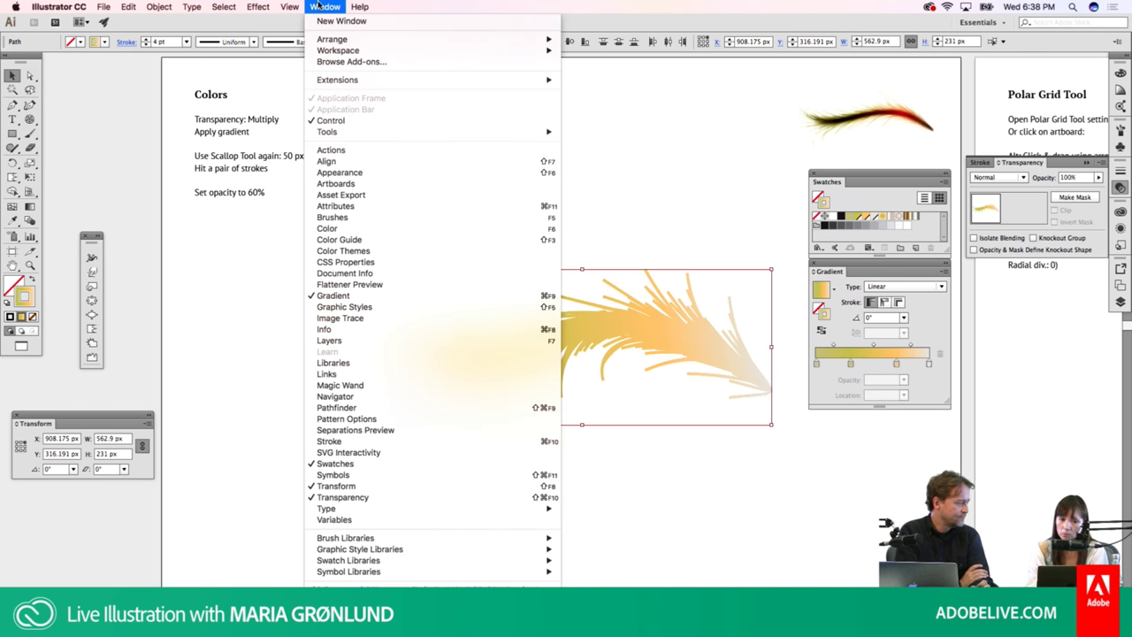
click(323, 6)
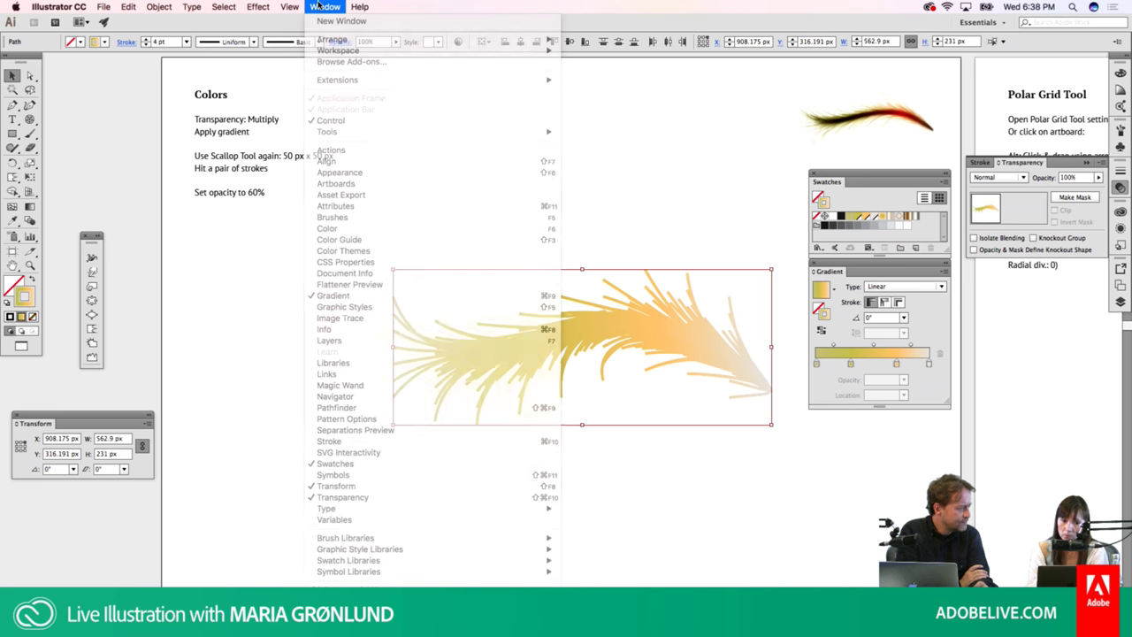
click(1018, 178)
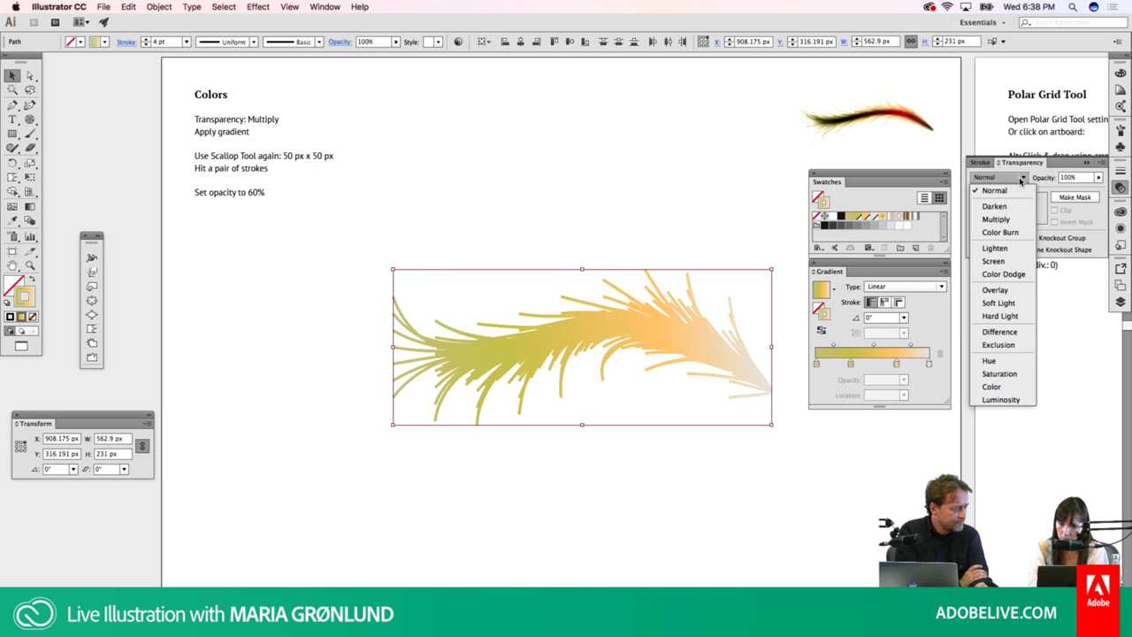
click(998, 219)
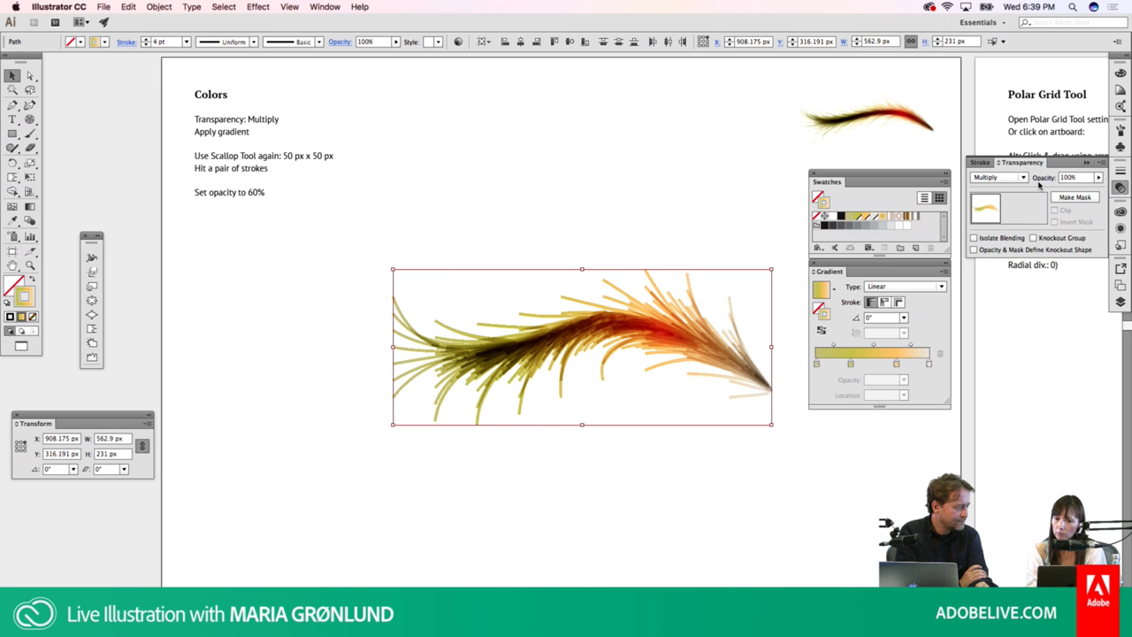
Lower the feather's stroke weight a step, deselect it, and pick the Scallop Tool
click(1121, 171)
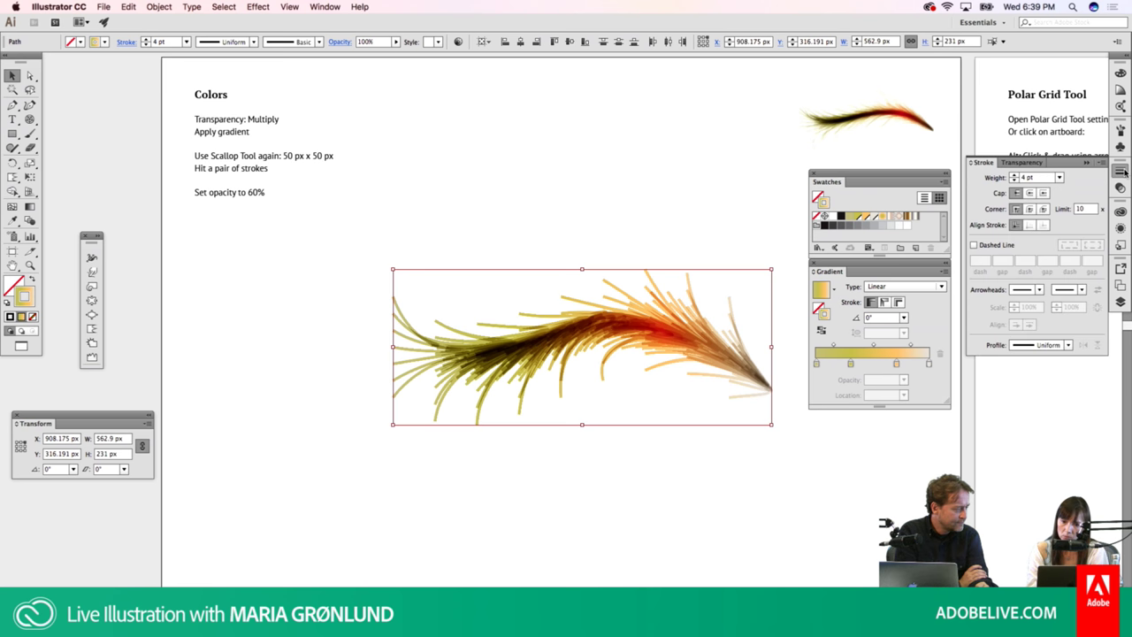
click(1028, 178)
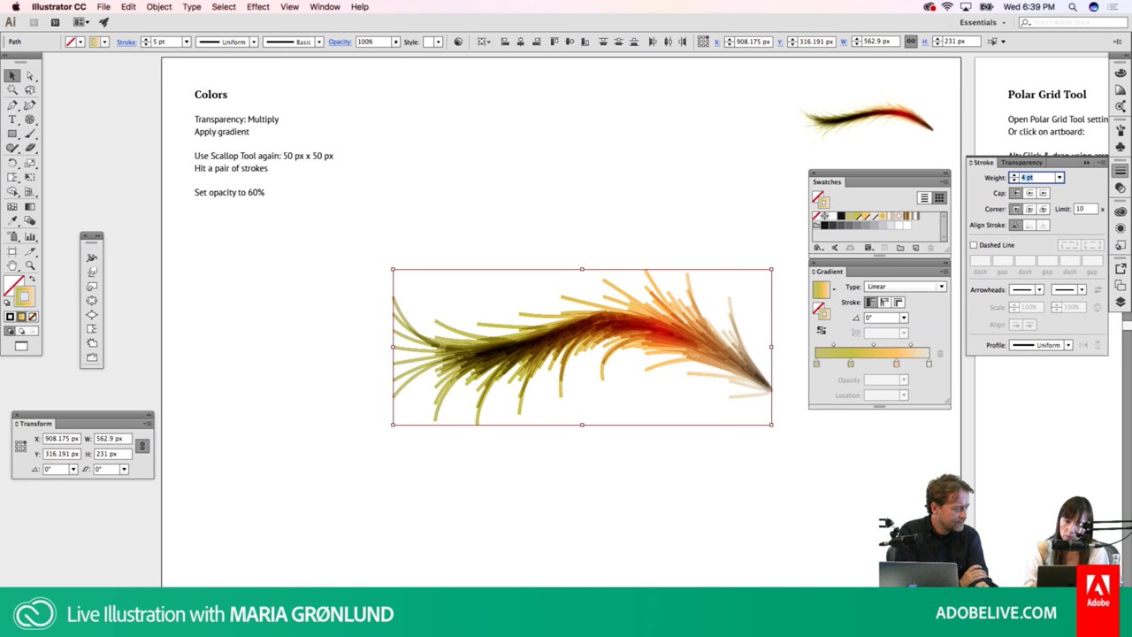
key(Down)
key(Down)
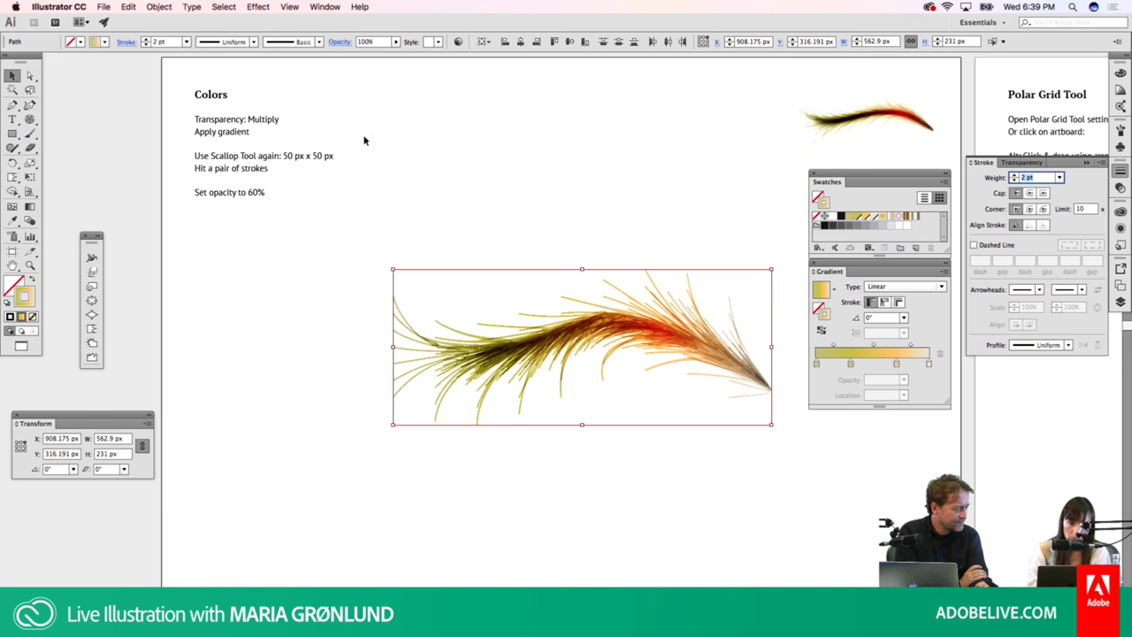
click(453, 149)
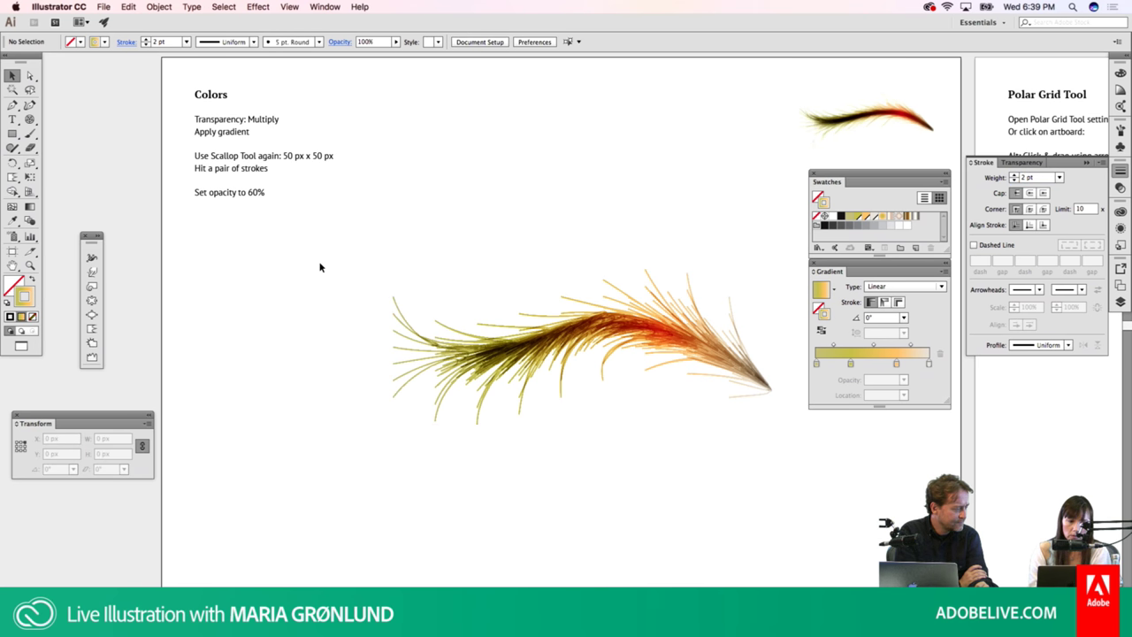
click(92, 329)
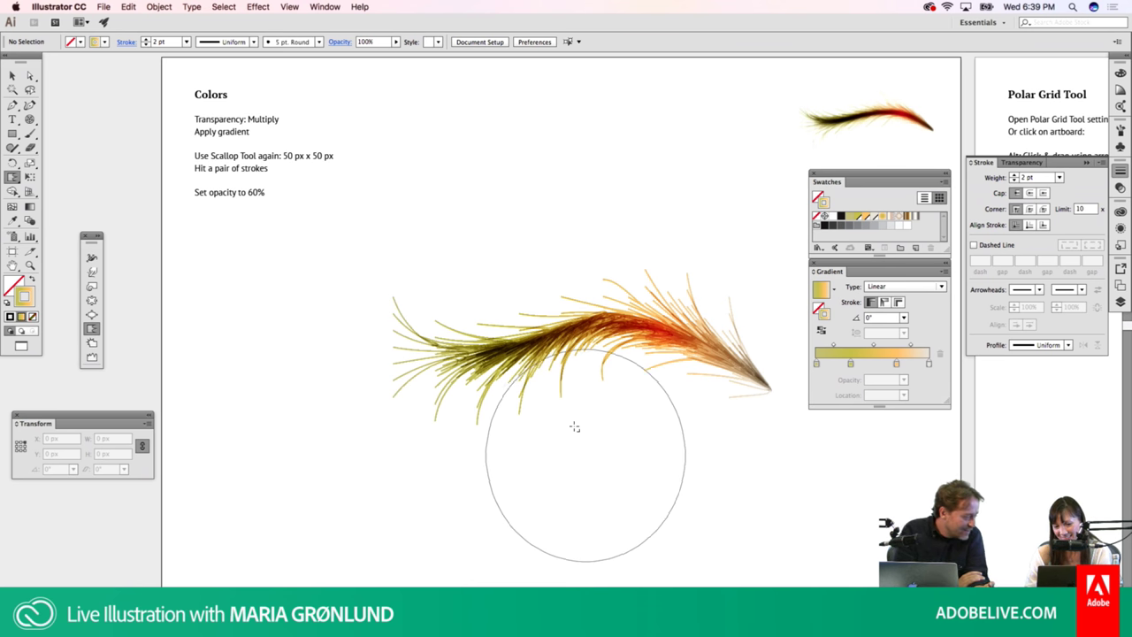
Reshape the Scallop brush into a wide flat ellipse and scallop strands above and below
mouse_move(576, 430)
mouse_down()
mouse_move(575, 414)
mouse_move(583, 453)
mouse_up()
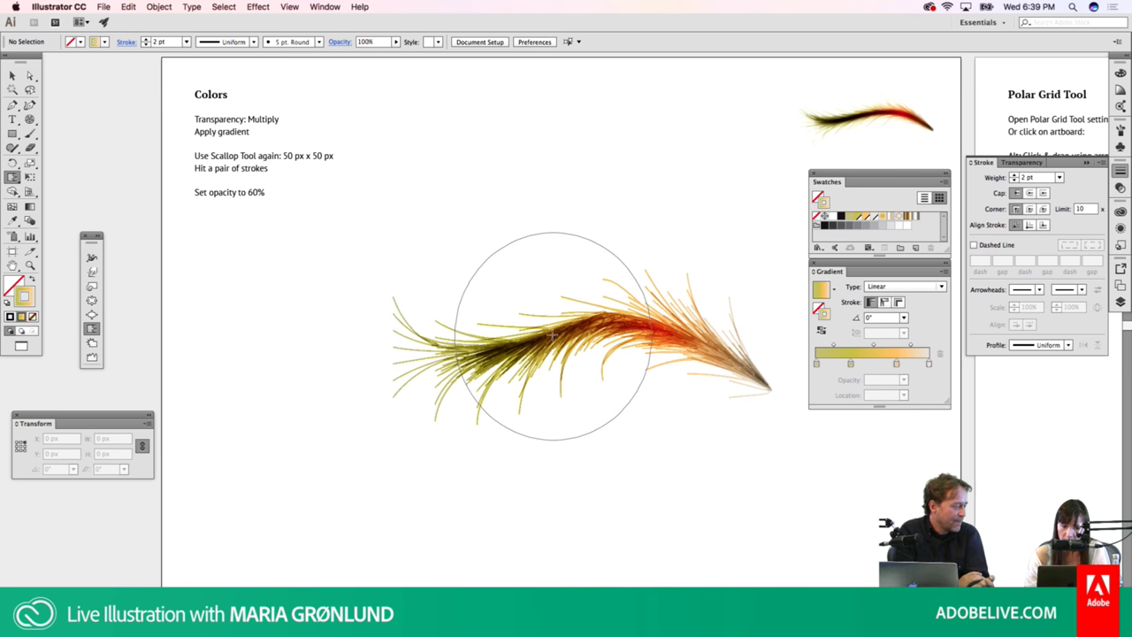
mouse_move(583, 453)
mouse_down()
mouse_move(545, 354)
mouse_move(553, 323)
mouse_up()
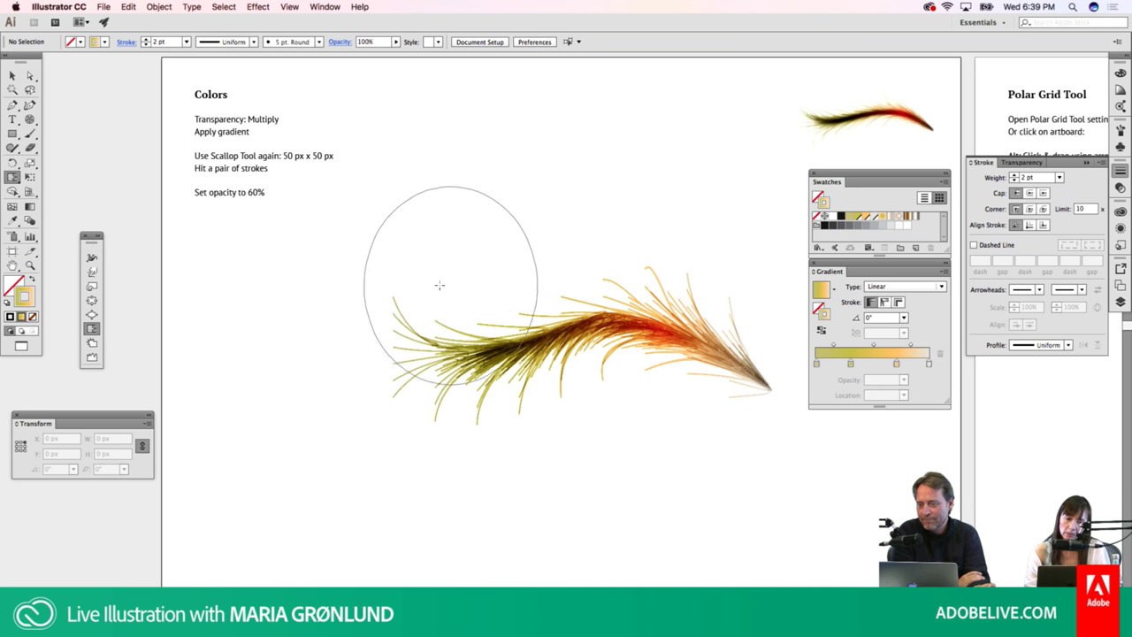
click(434, 235)
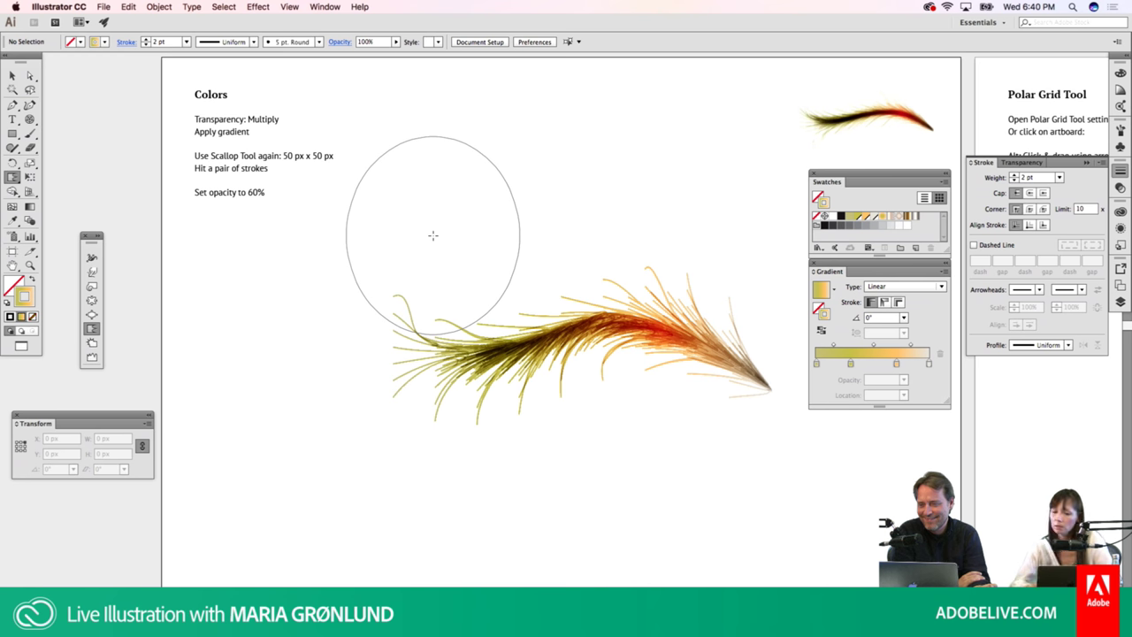
click(386, 479)
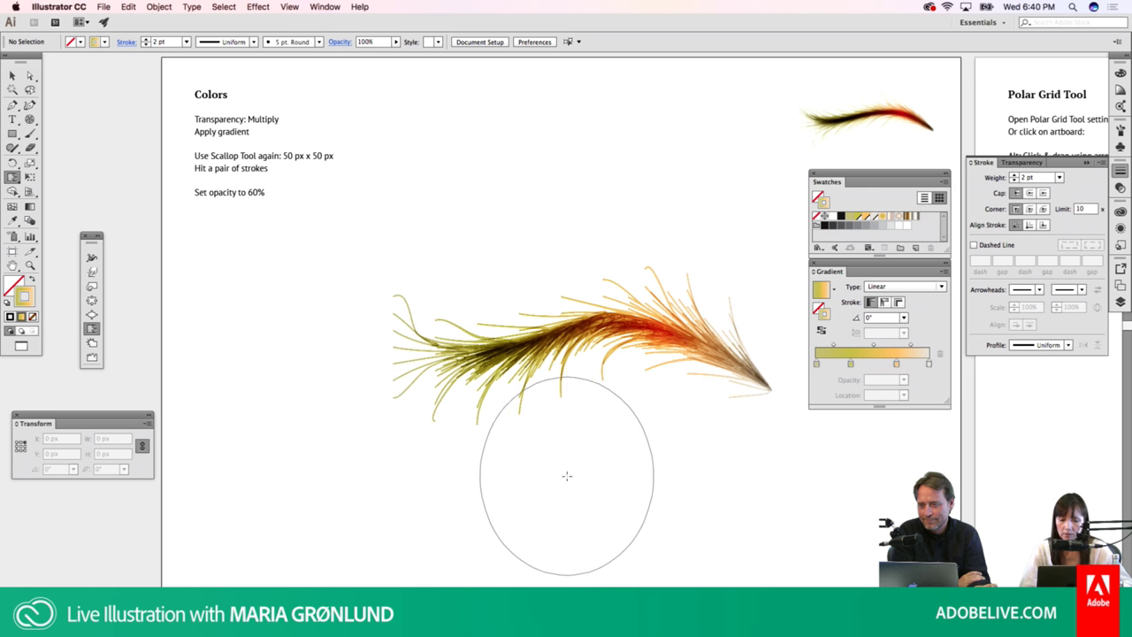
click(589, 473)
click(590, 473)
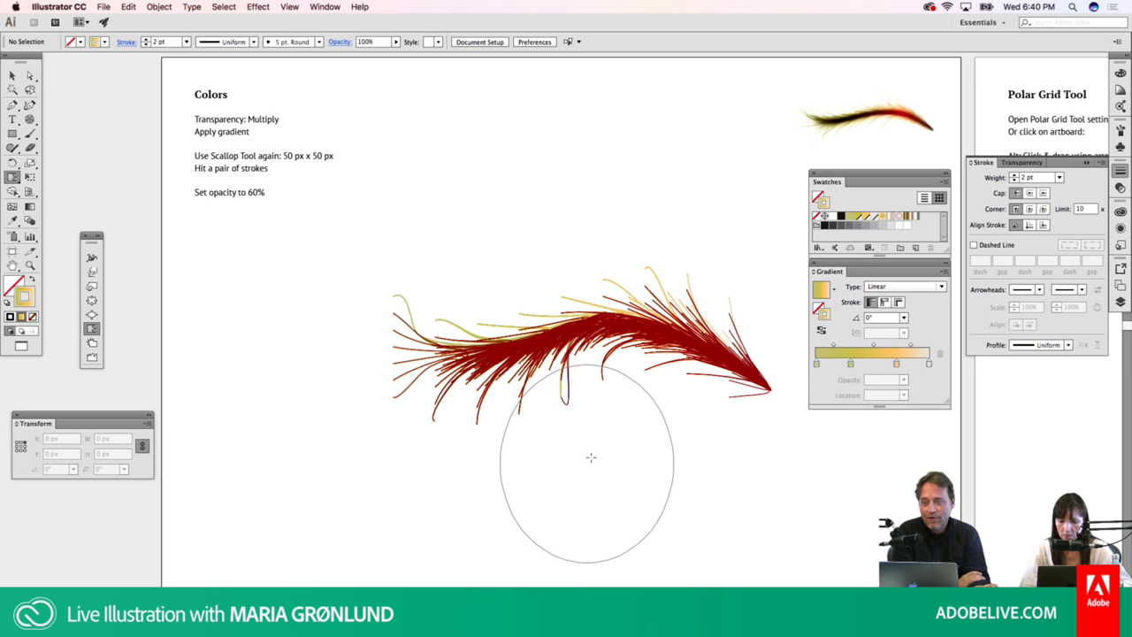
Curl the strands at the feather's left end with the Scallop Tool
key(v)
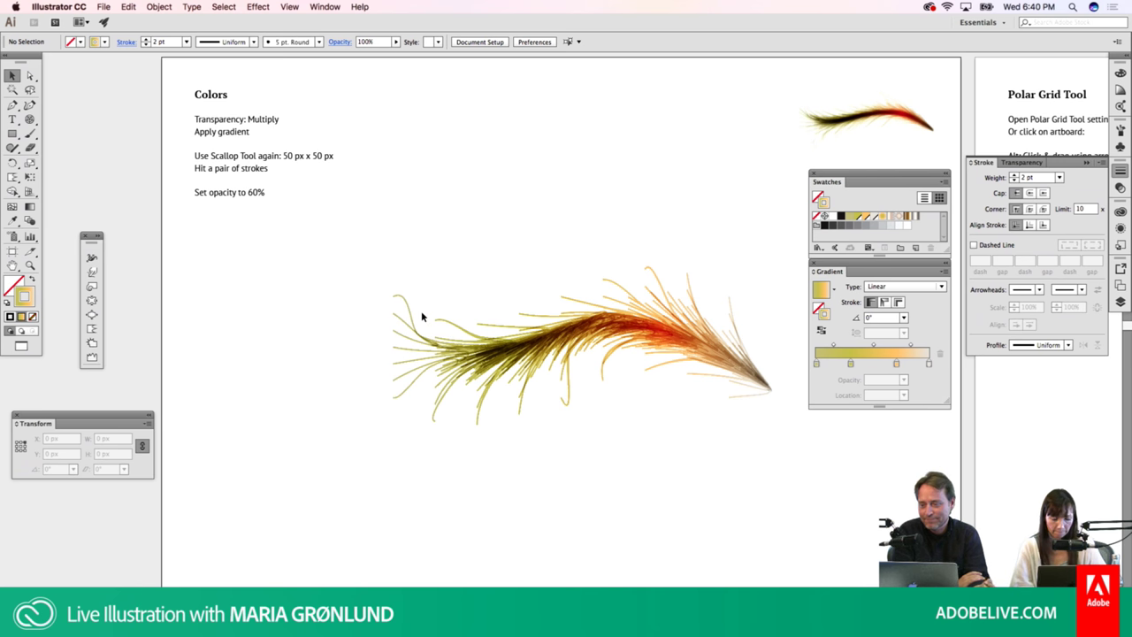
click(91, 329)
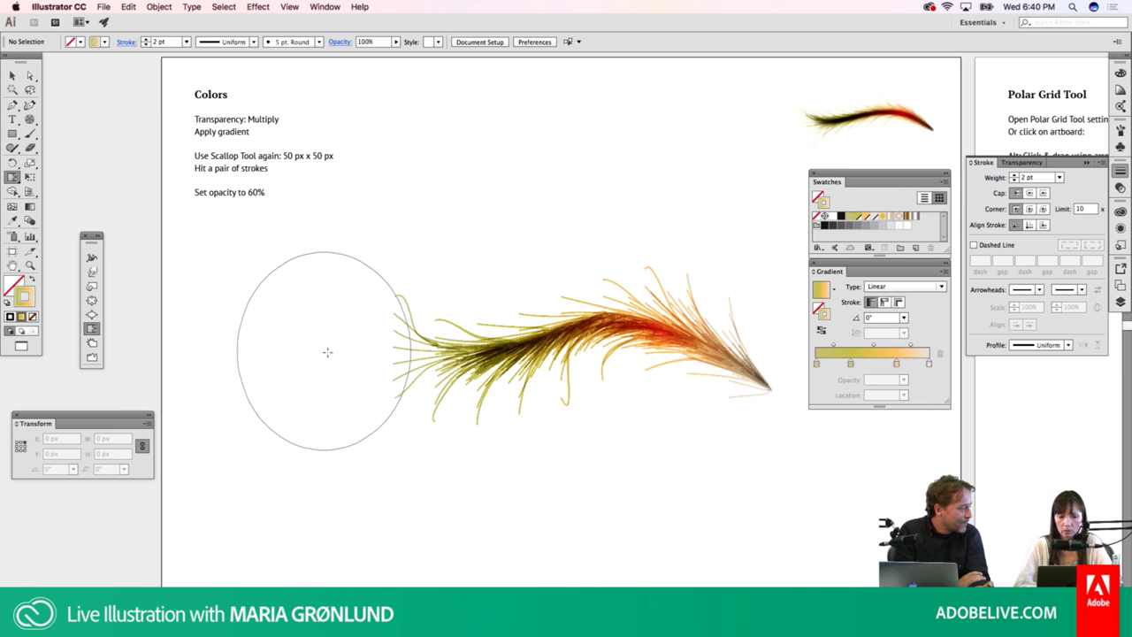
click(326, 347)
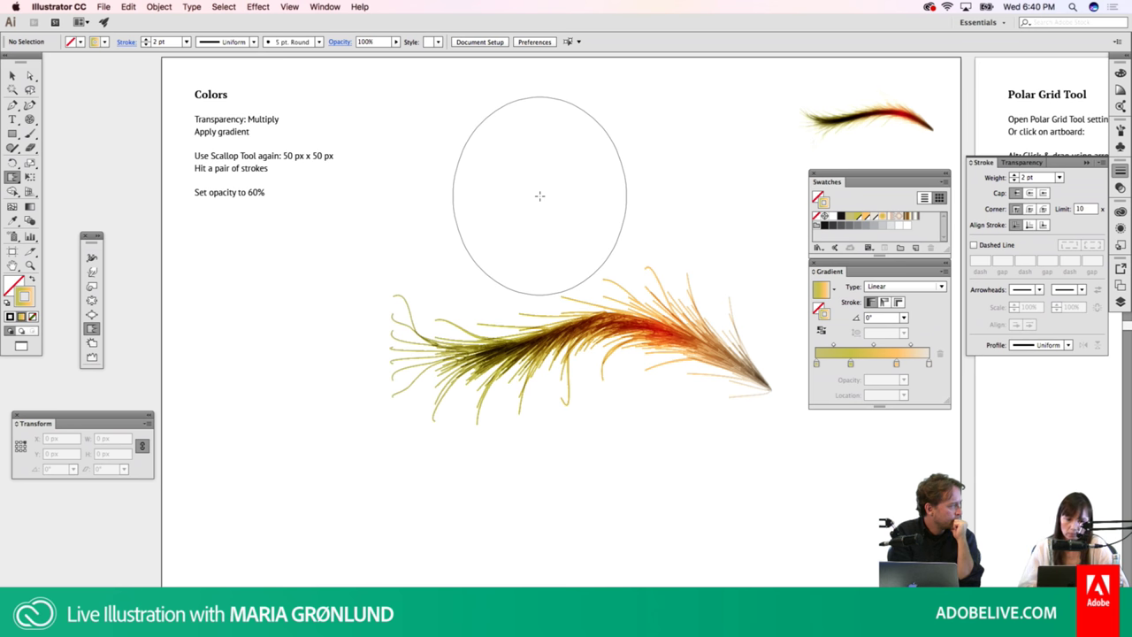
key(m)
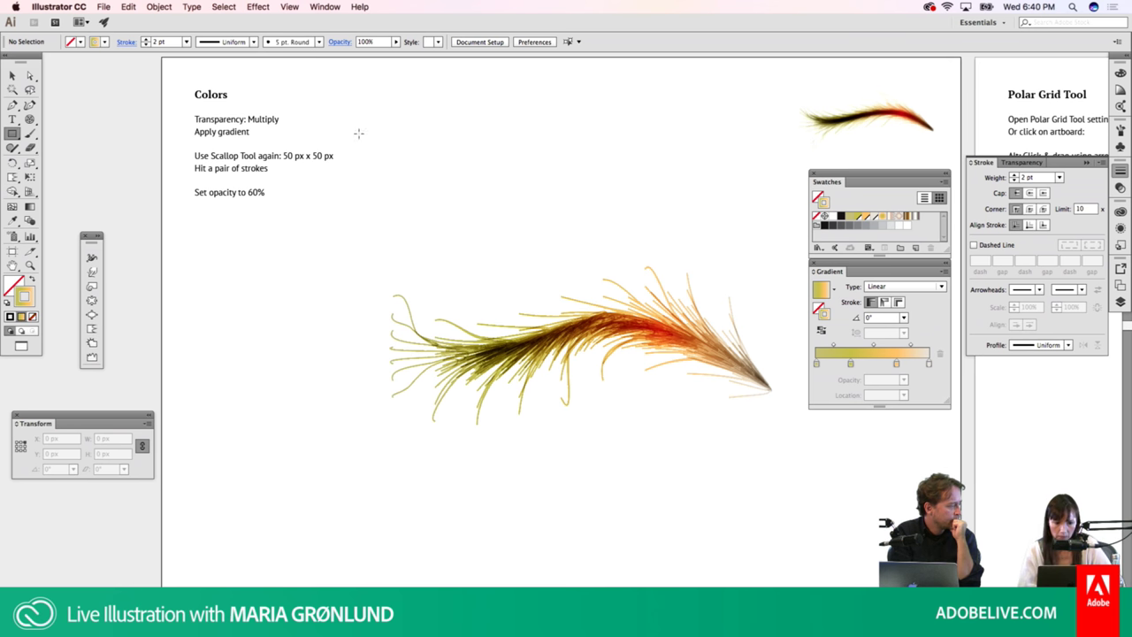
drag(451, 143, 522, 213)
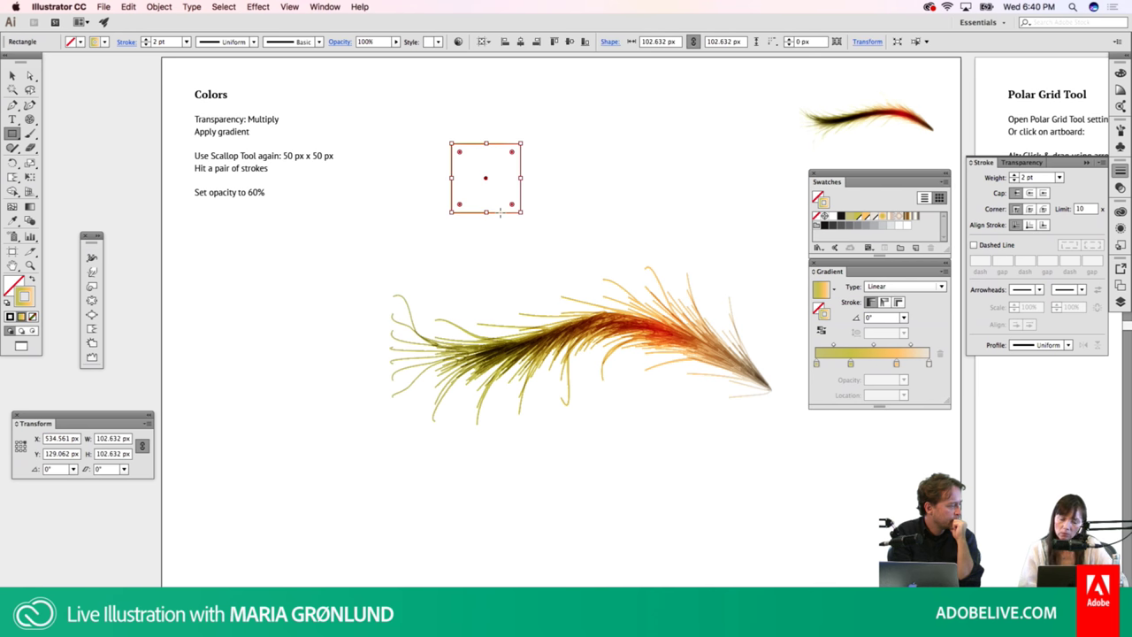
click(92, 328)
drag(500, 177, 546, 177)
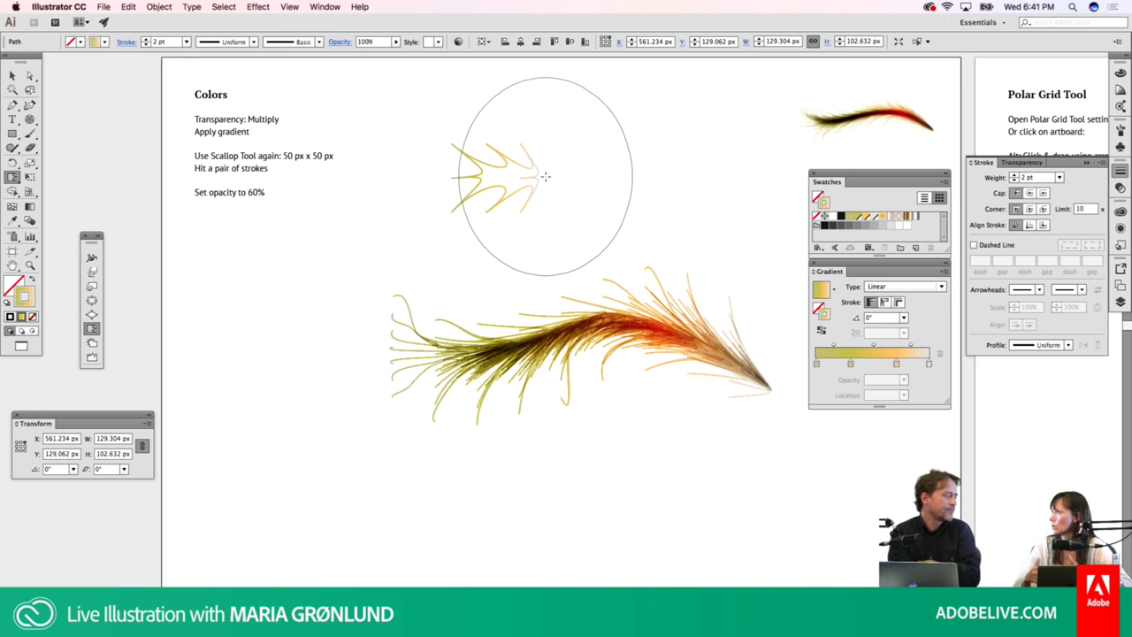
key(Delete)
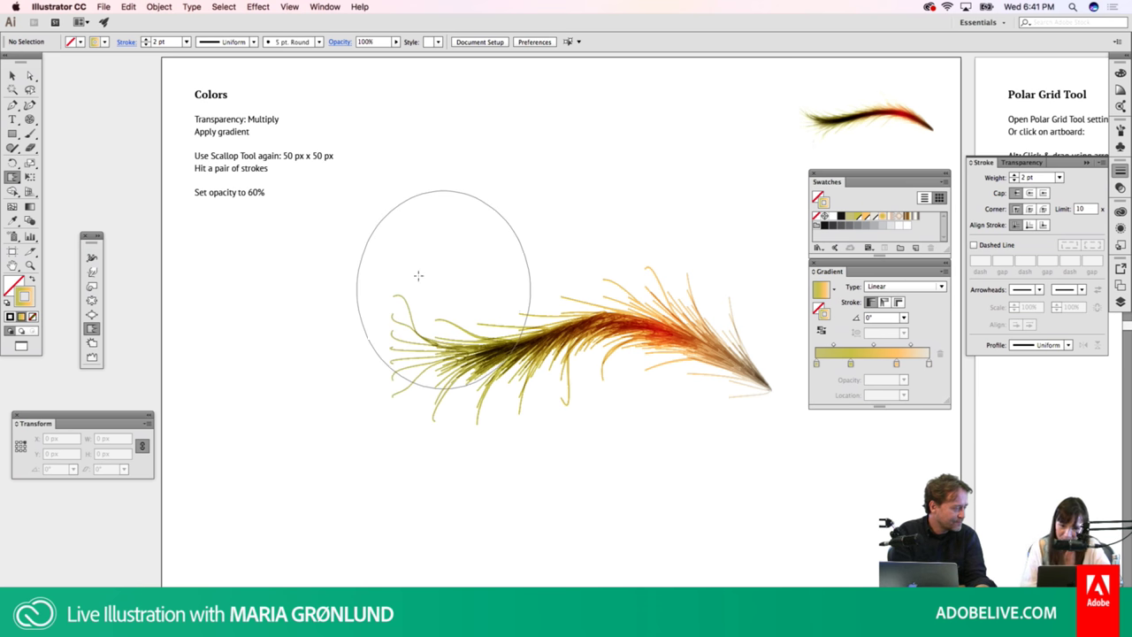
click(13, 77)
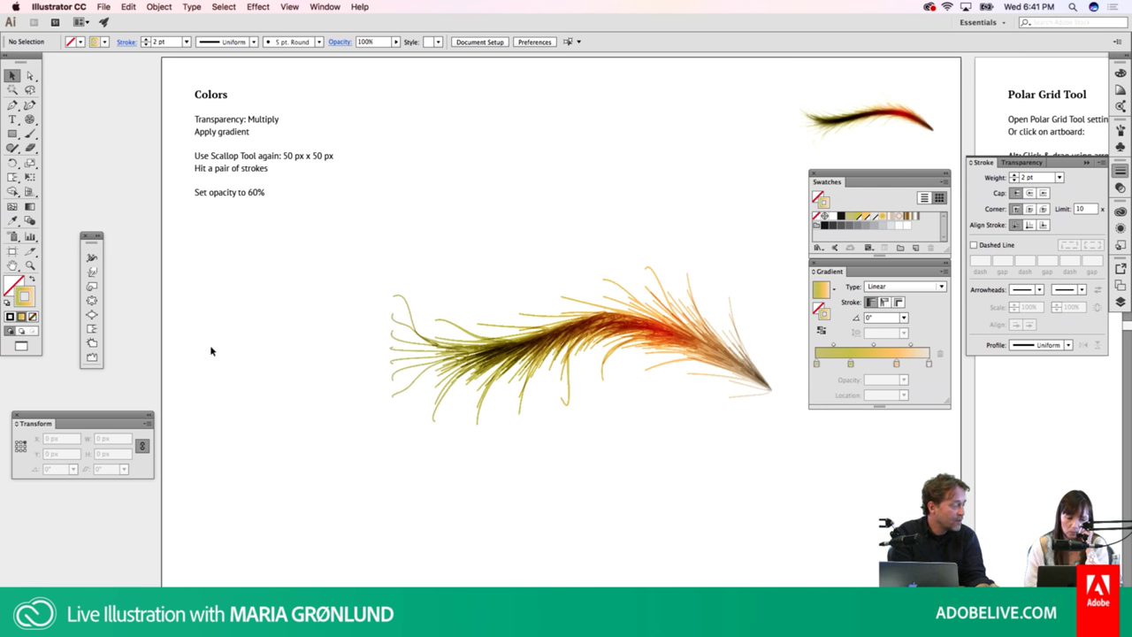
On the Polar Grid Tool artboard, tear the line and grid tools into a floating panel
key(Page_Down)
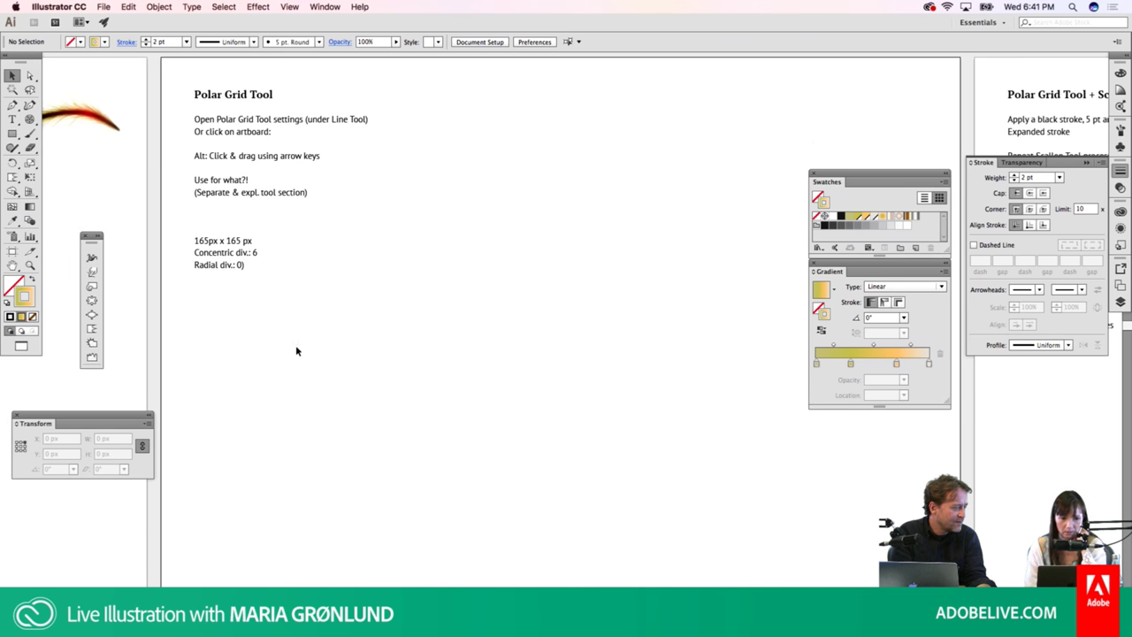
click(32, 121)
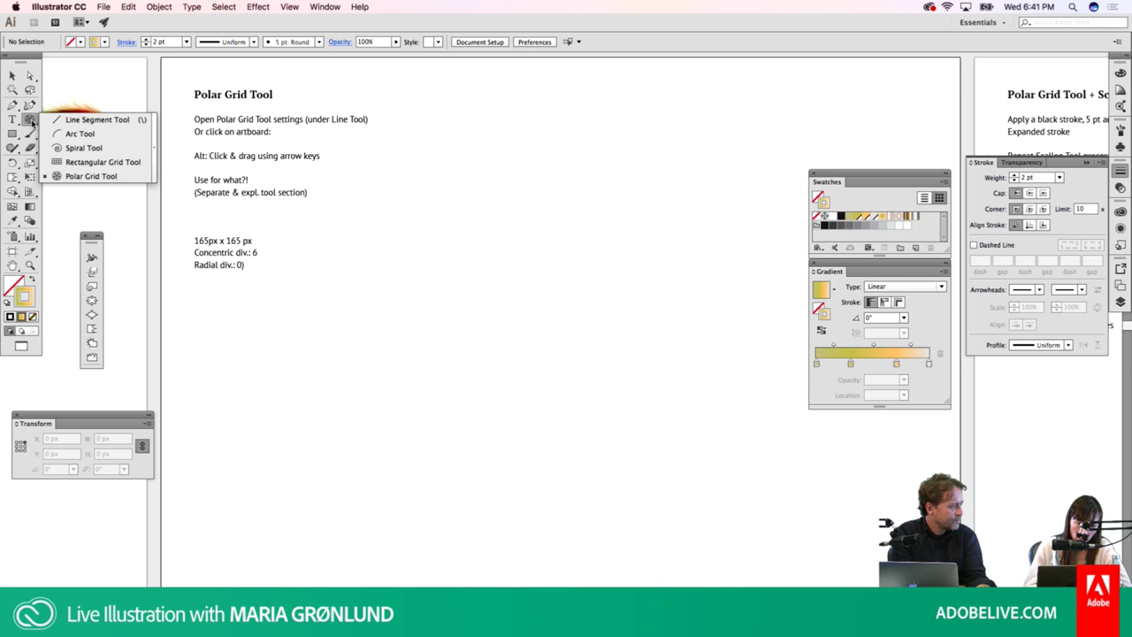
drag(32, 122, 52, 120)
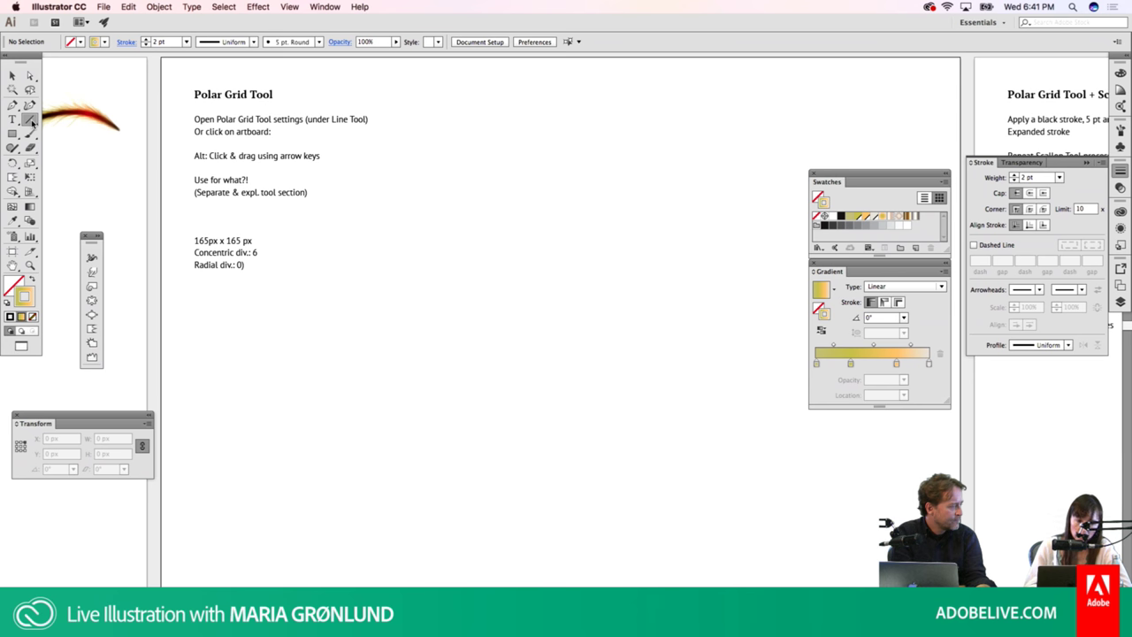
click(32, 122)
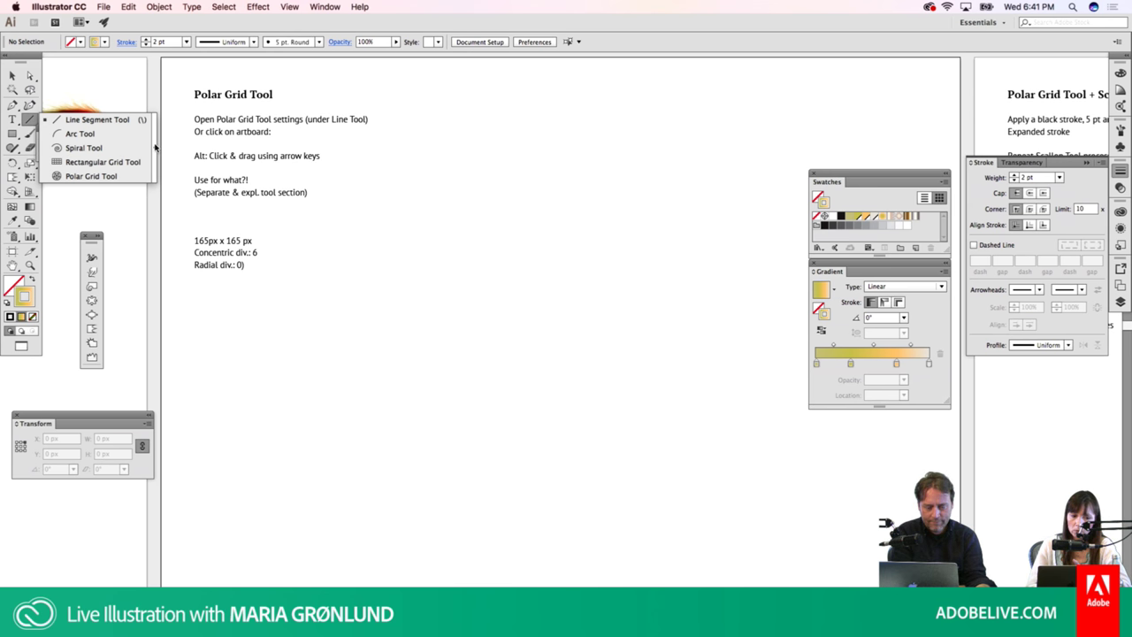
click(155, 146)
drag(101, 131, 172, 239)
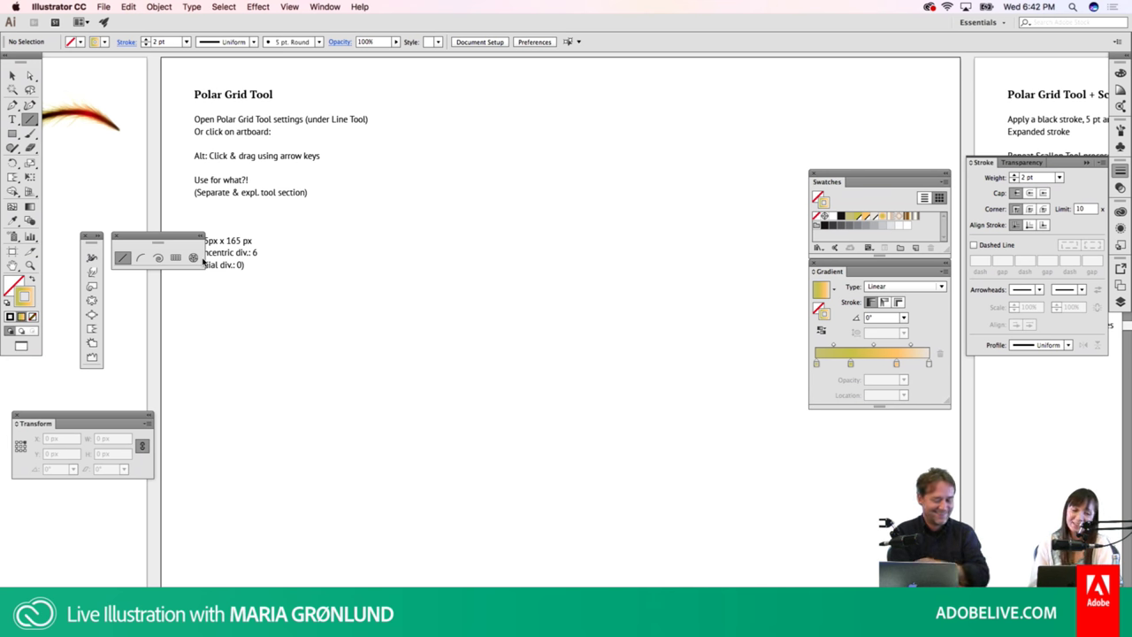
Pick the Polar Grid Tool, then return to the Colors artboard
click(192, 257)
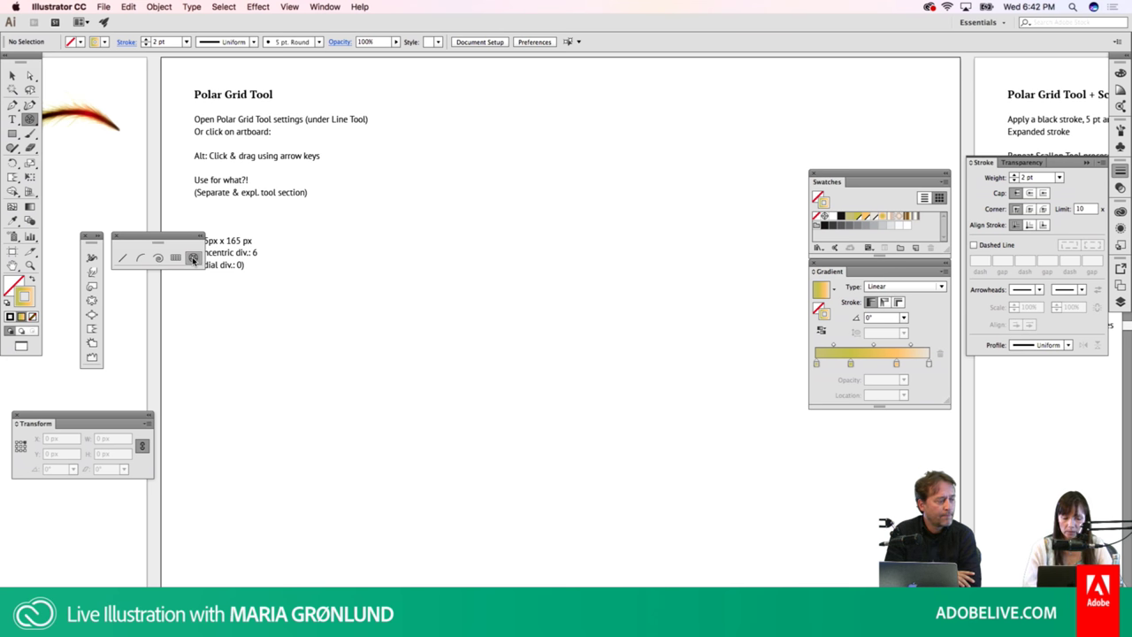
key(v)
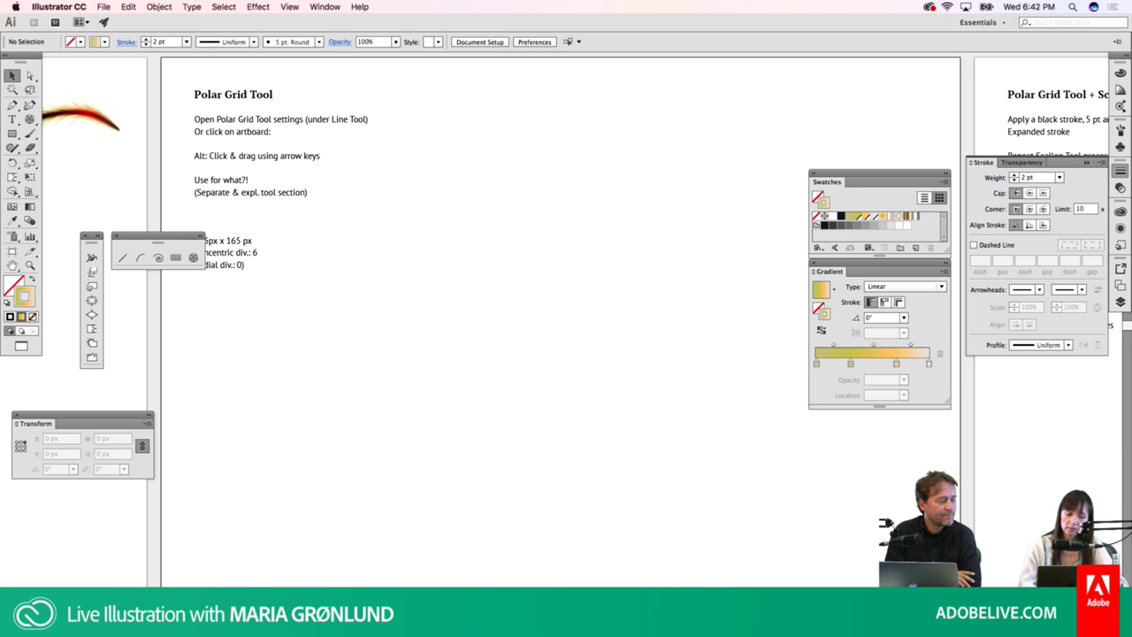
key(shift+Page_Up)
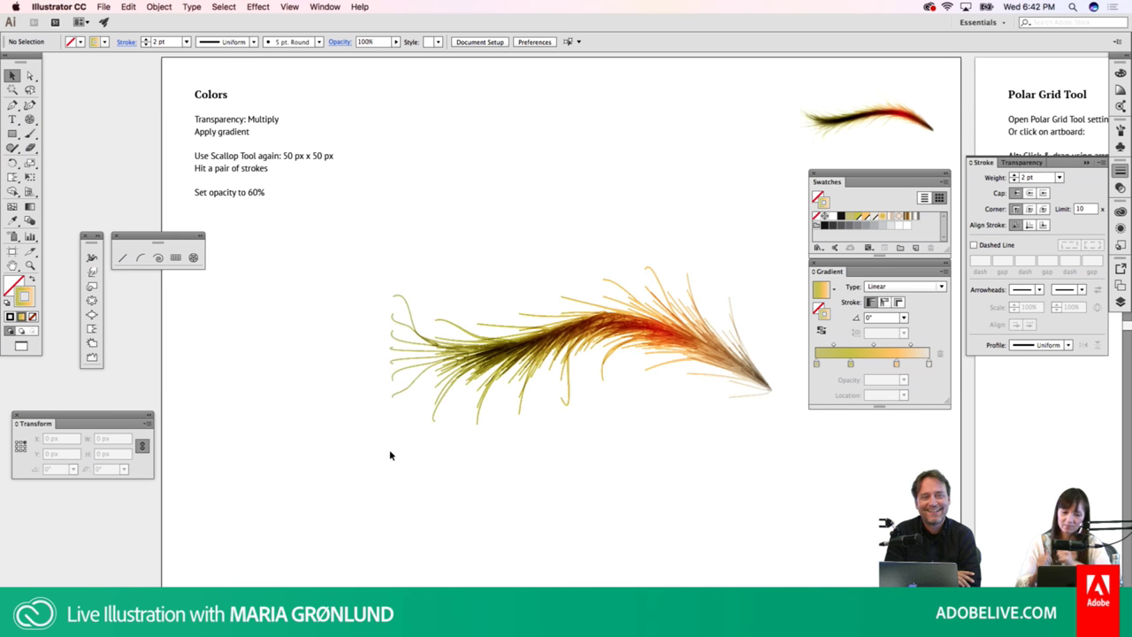
click(631, 384)
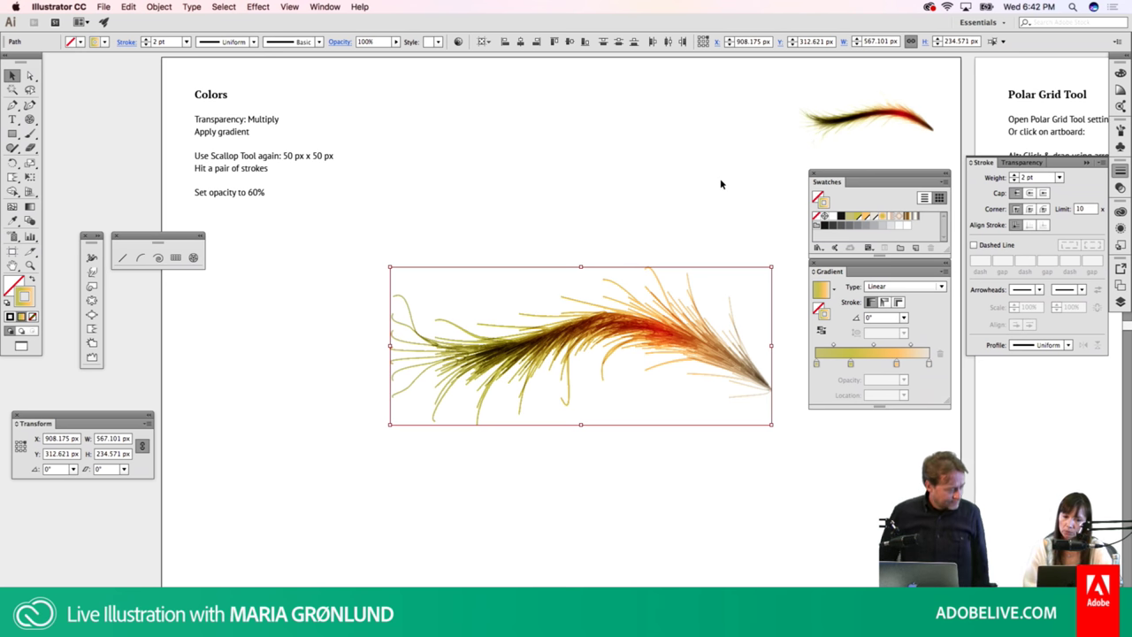
click(1121, 186)
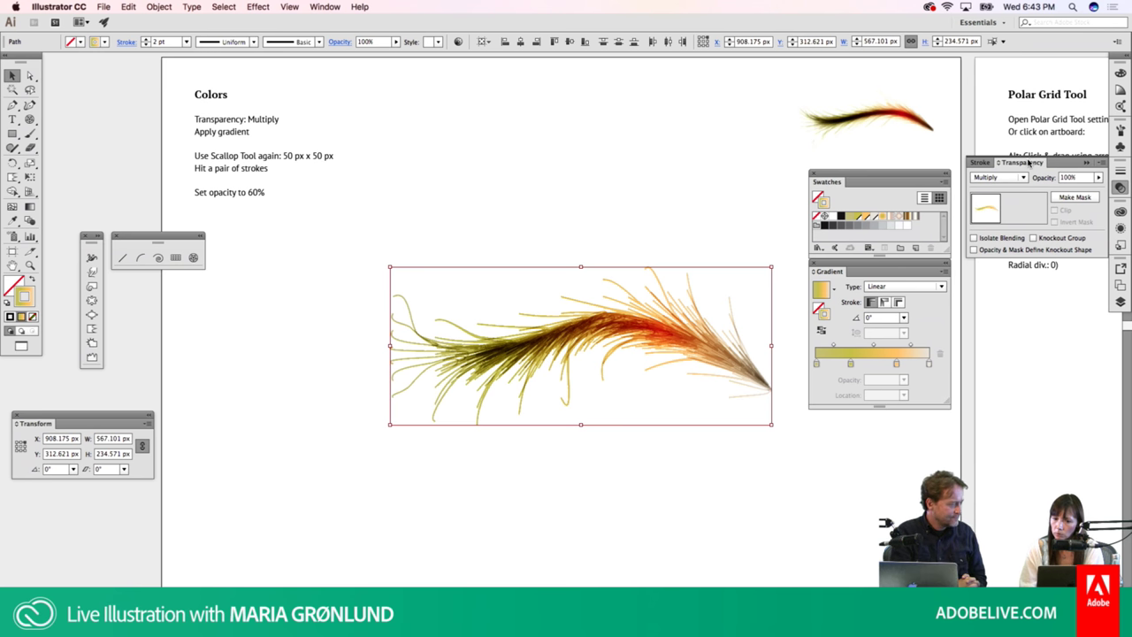
click(1032, 239)
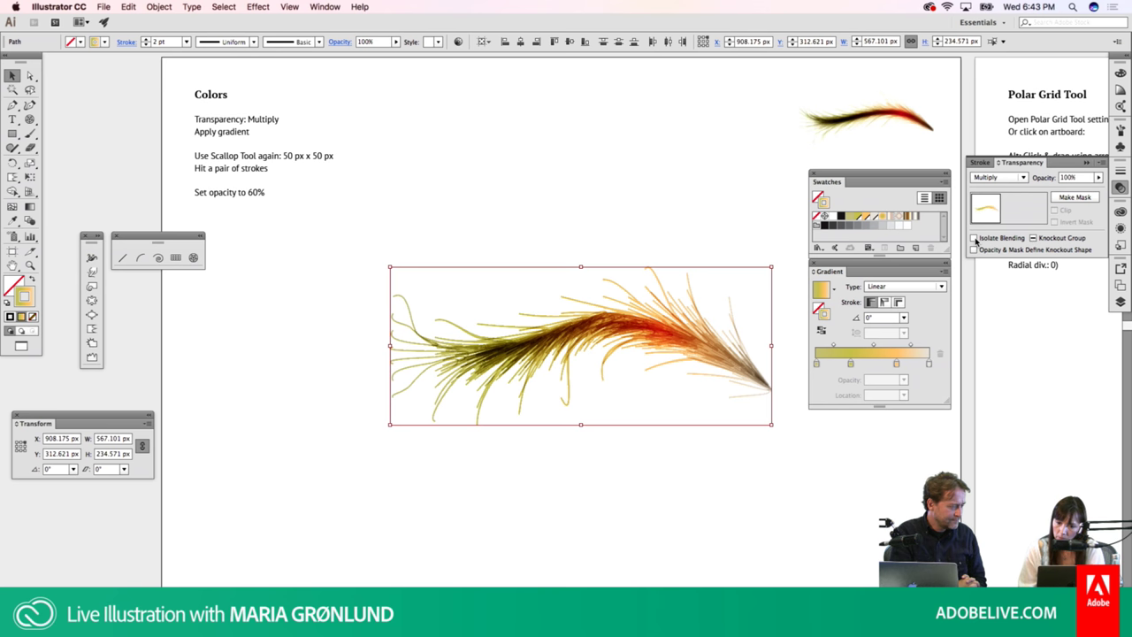
click(975, 239)
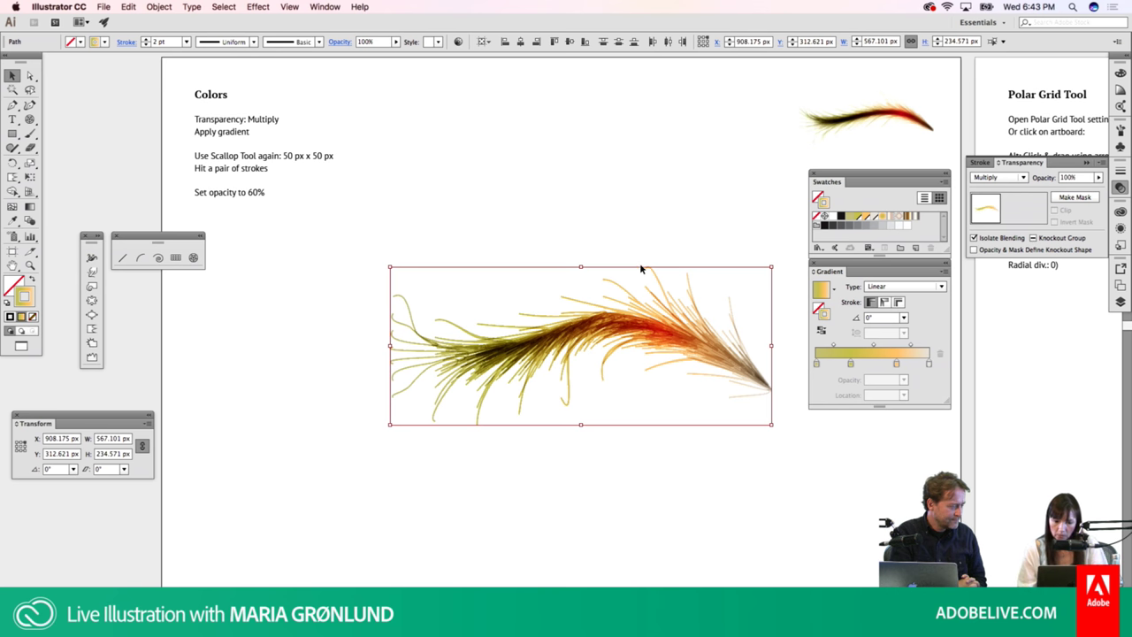
key(m)
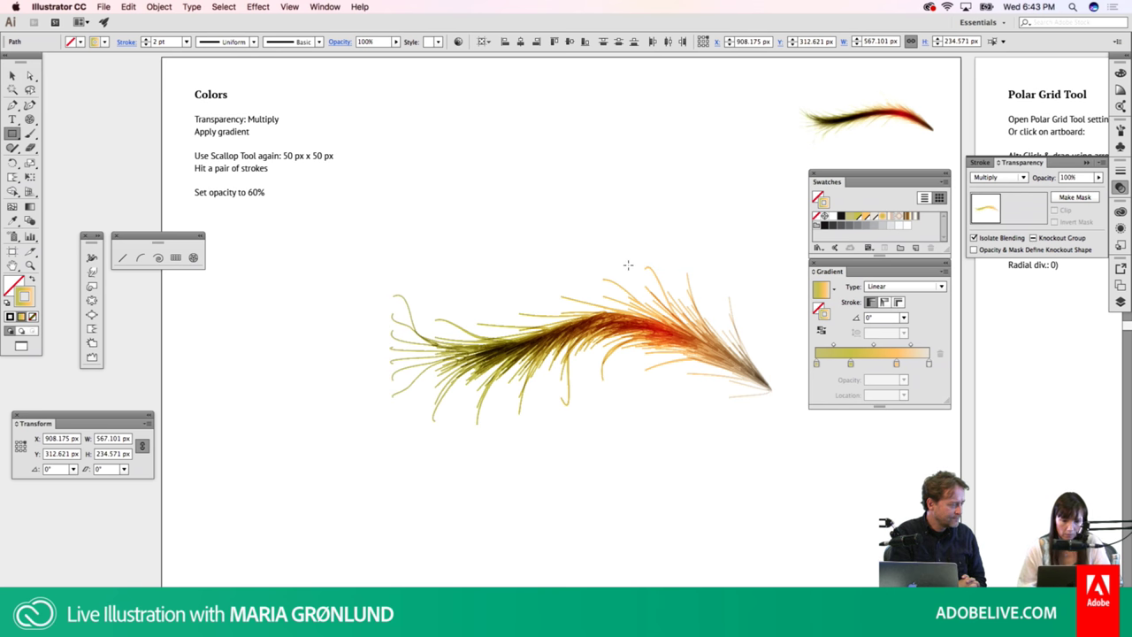
key(super)
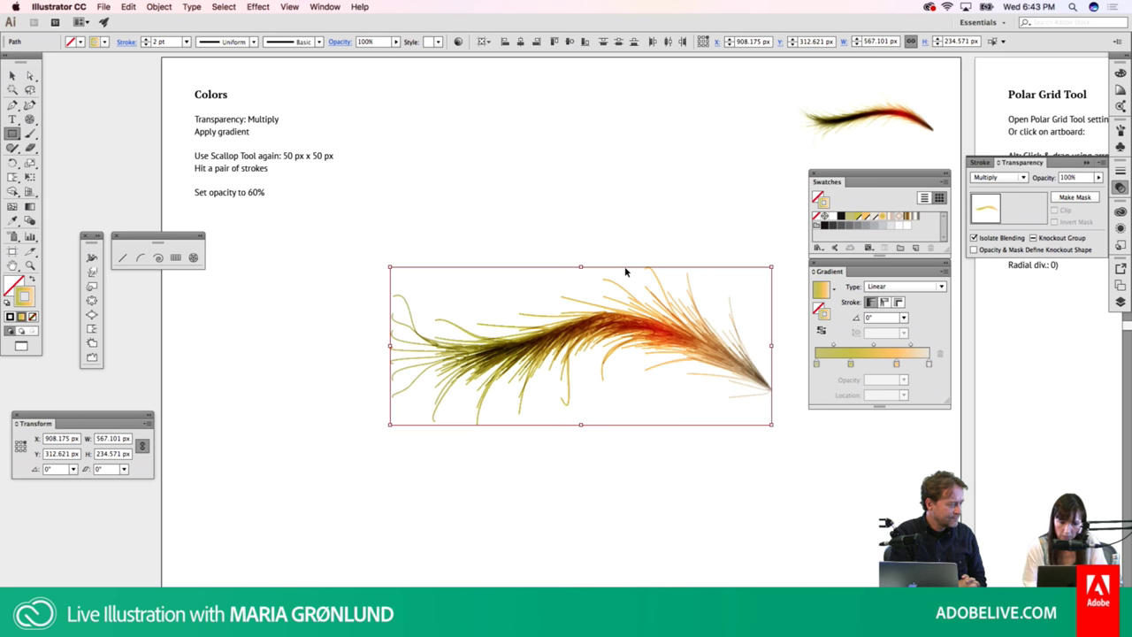
key(super+z)
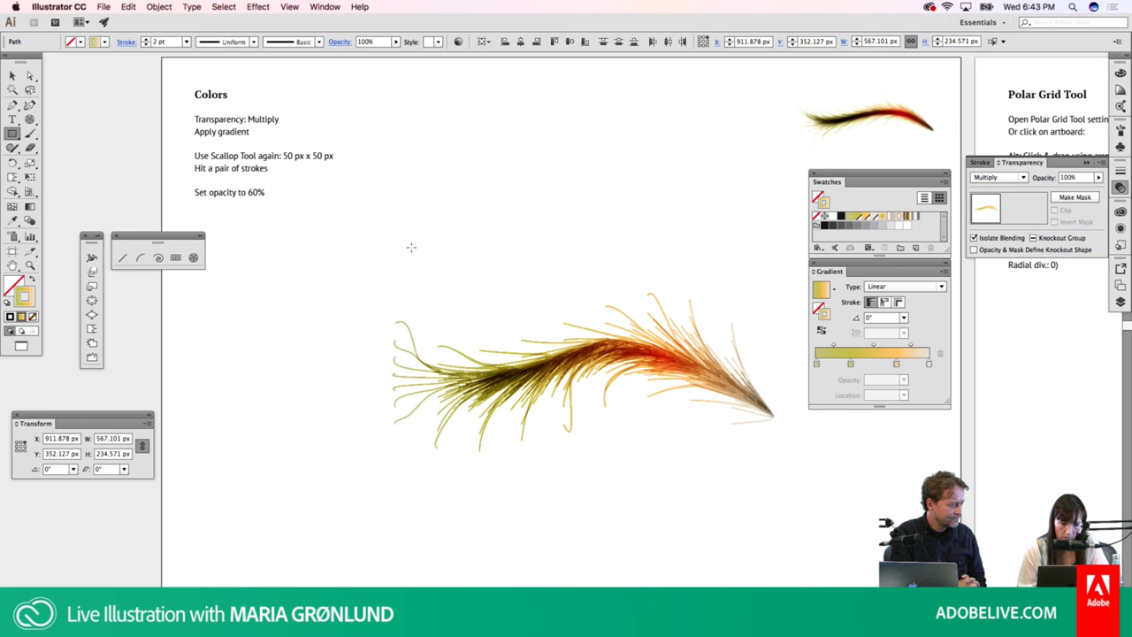
key(v)
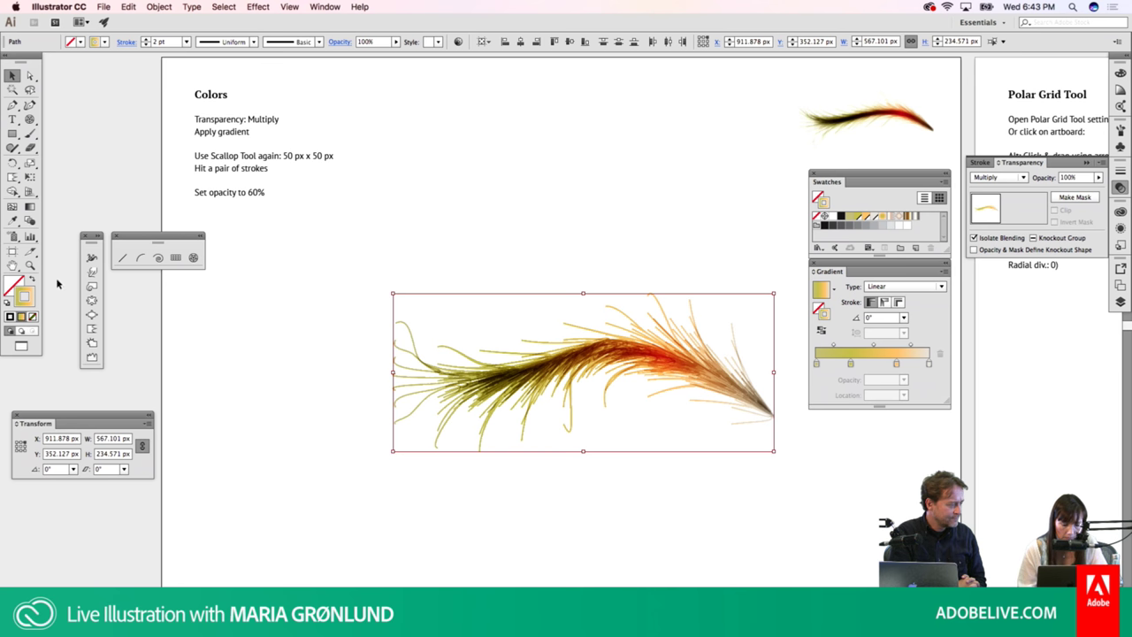
key(d)
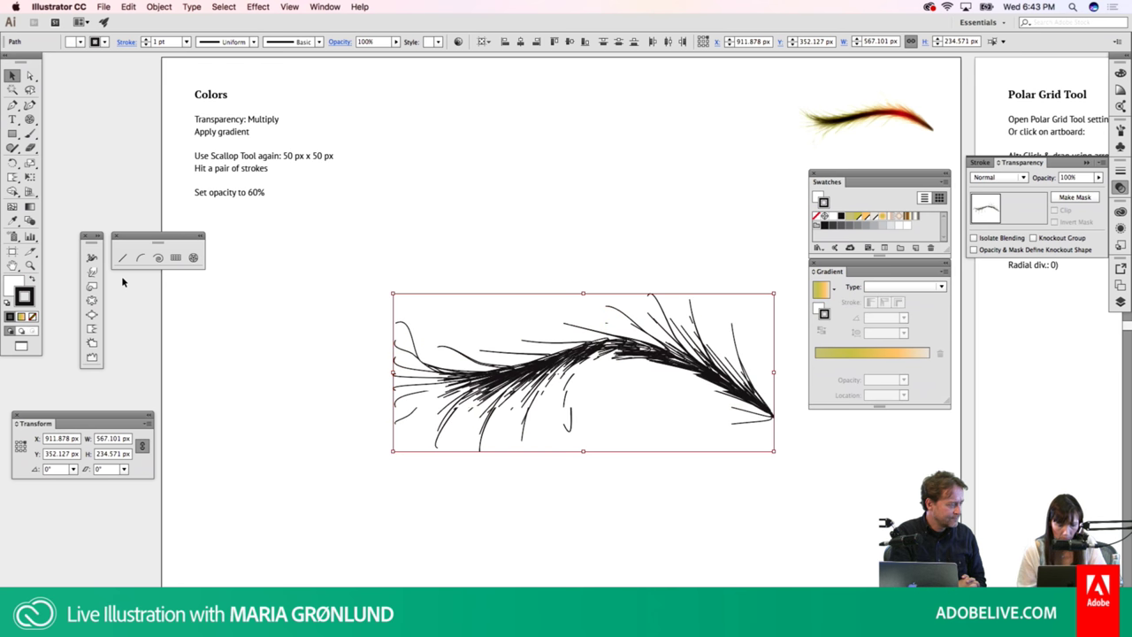
key(super+z)
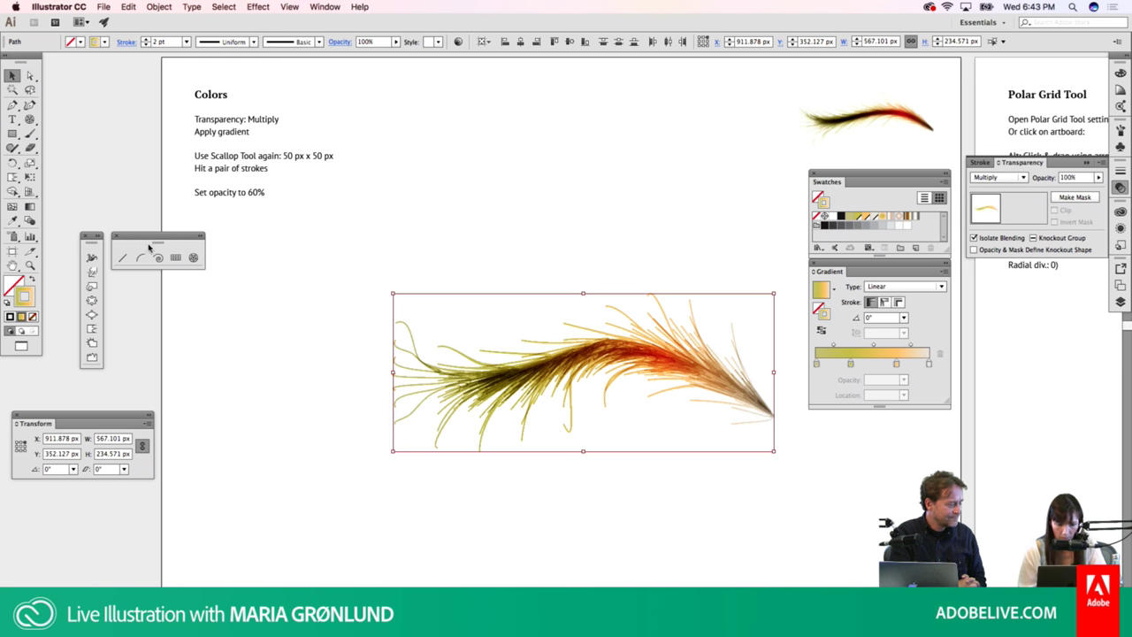
click(301, 219)
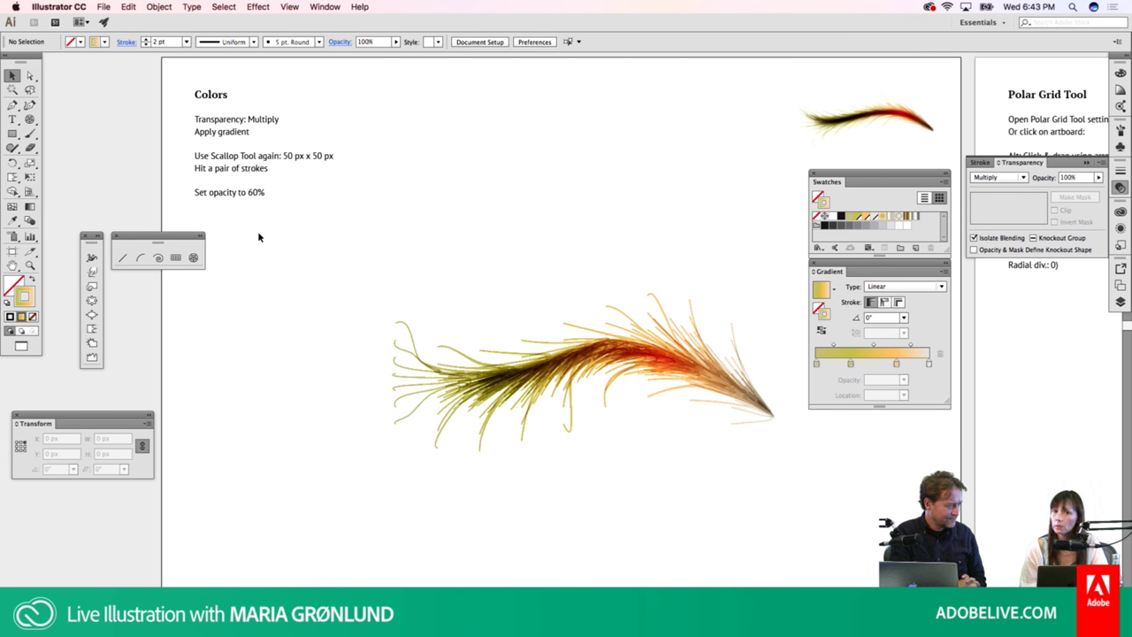
Reset colours to default, making the fill black with no stroke
key(d)
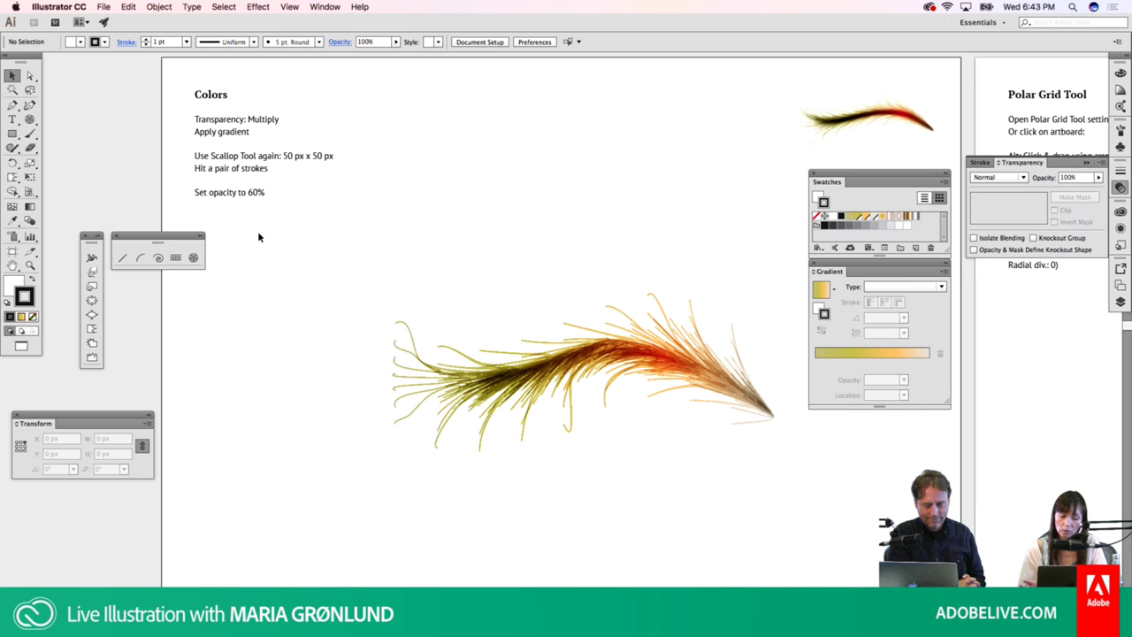
key(shift+x)
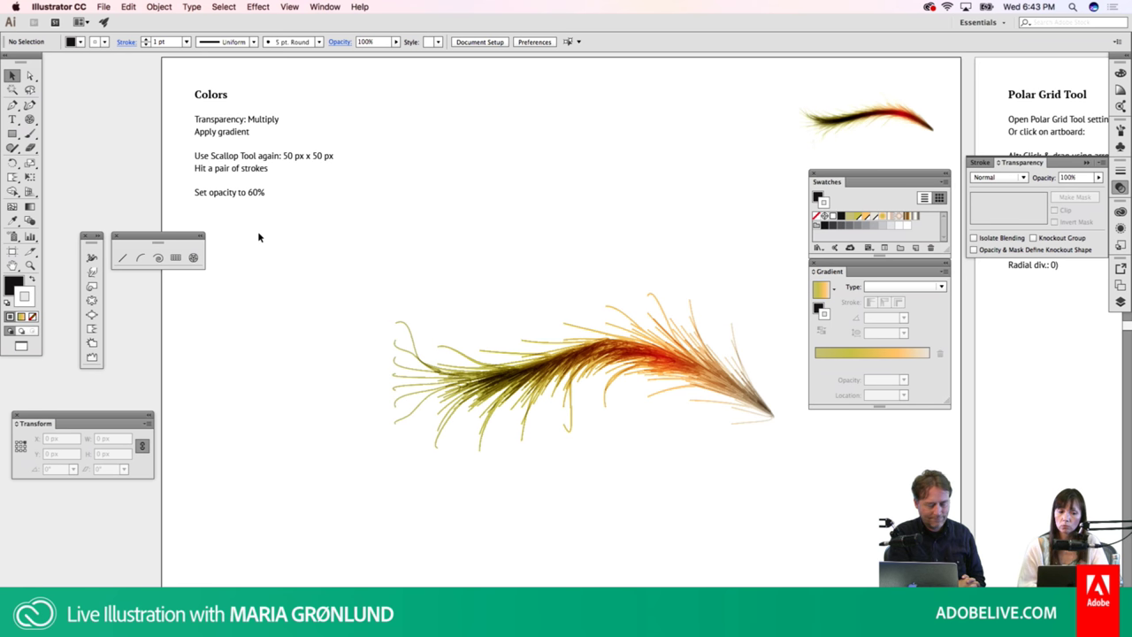
click(32, 315)
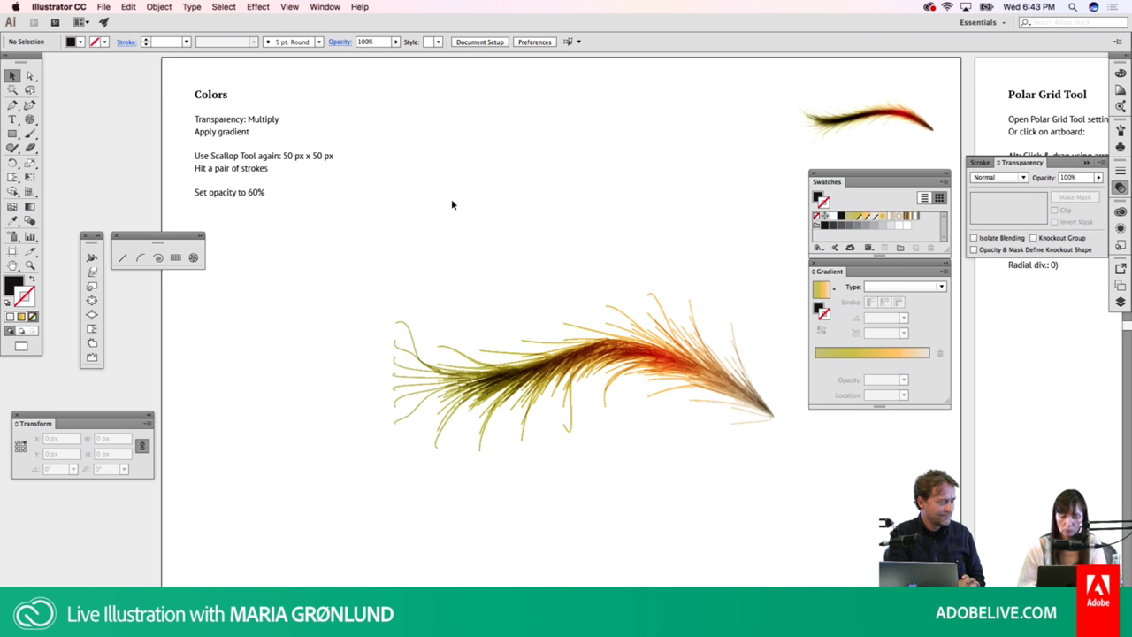
Draw a test black rectangle over the feather, widen and move it, then delete it
key(m)
drag(485, 165, 598, 405)
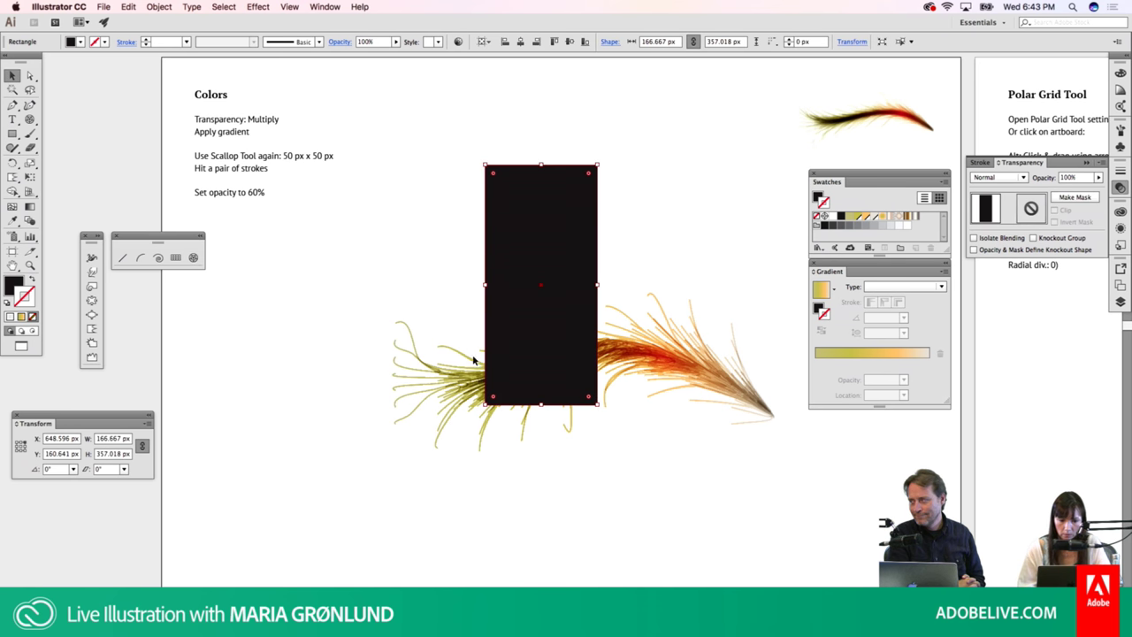
drag(485, 285, 355, 288)
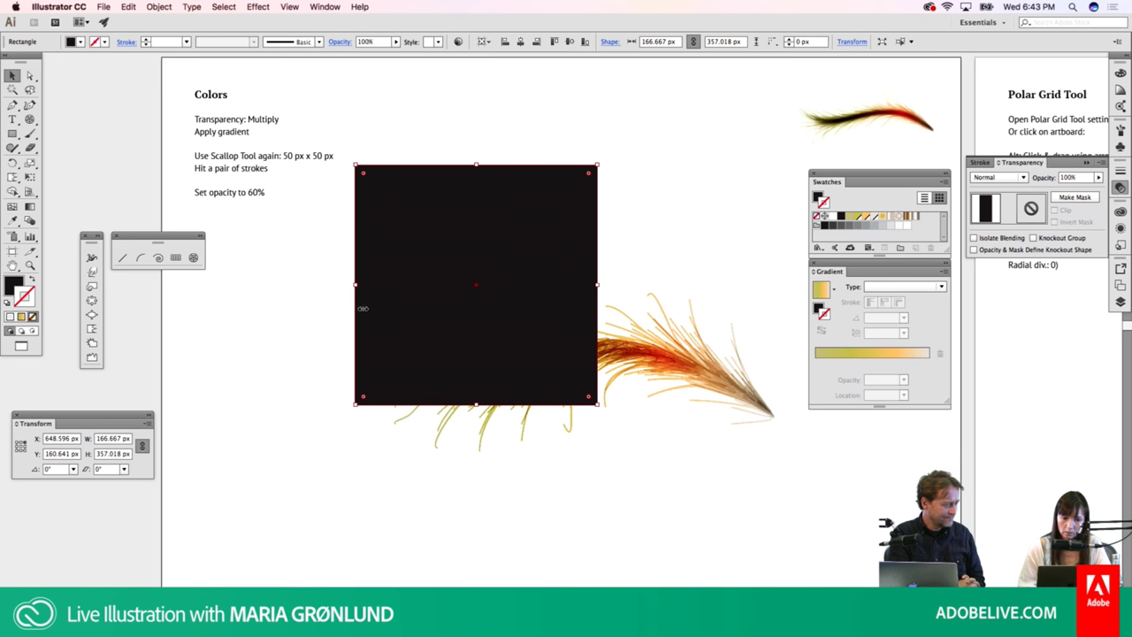
drag(598, 285, 721, 276)
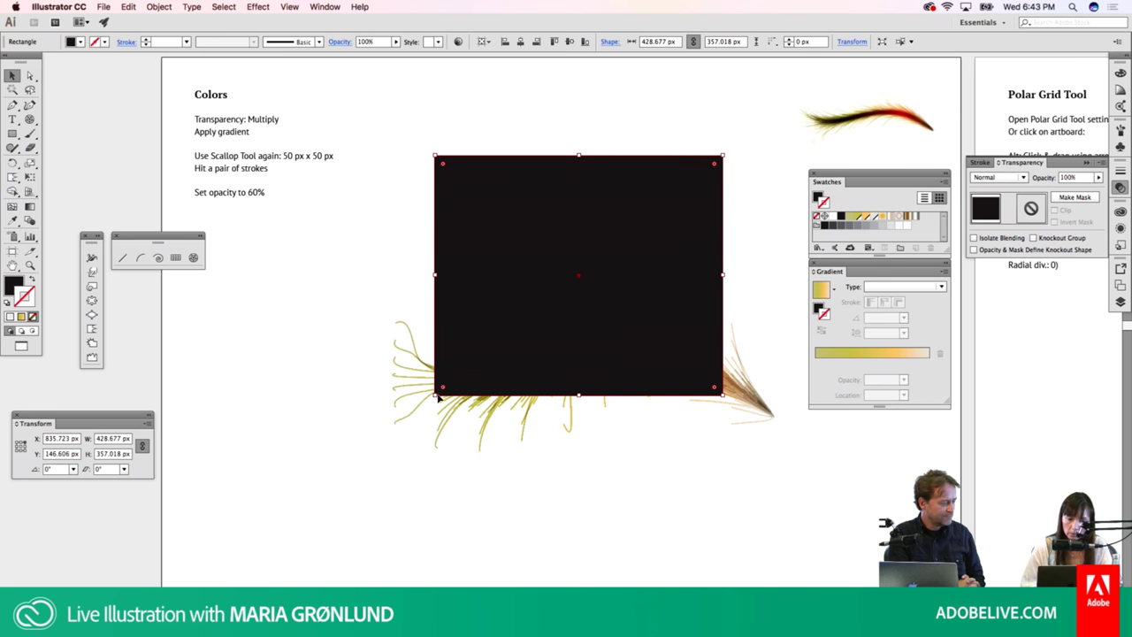
drag(448, 396, 341, 478)
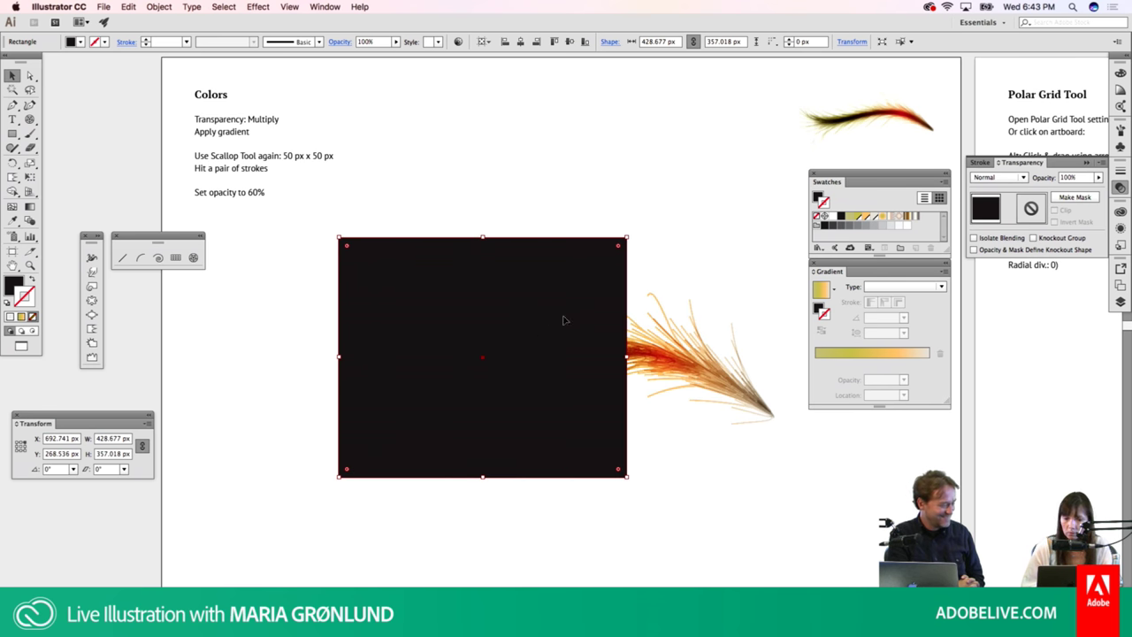
drag(627, 358, 792, 346)
key(Delete)
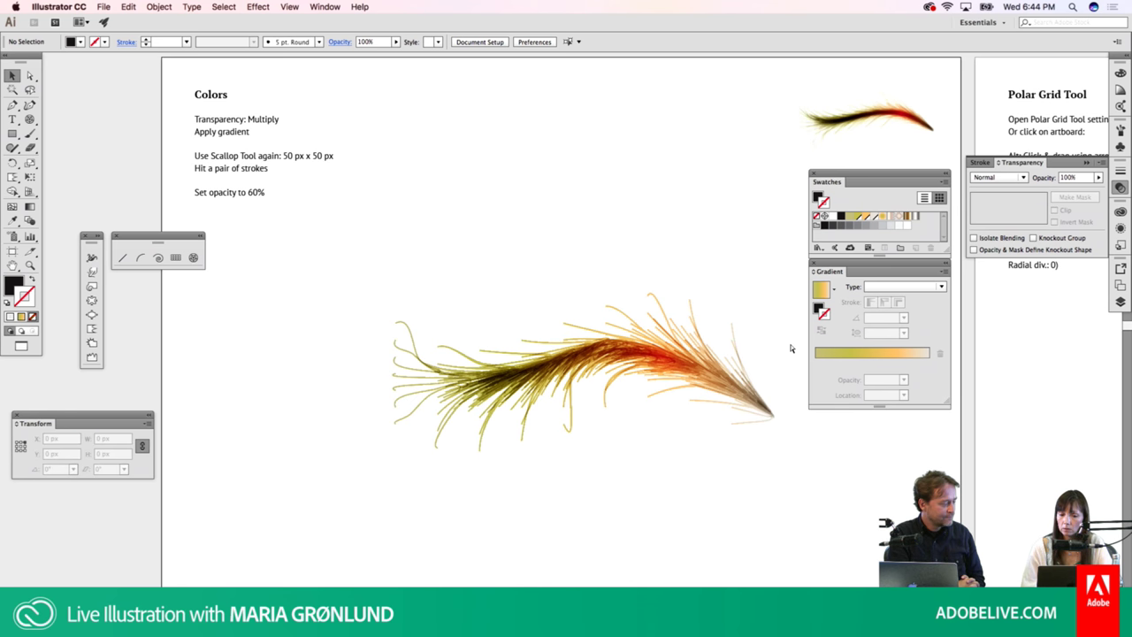
Restore the deleted black rectangle and select the feather strokes
key(ctrl+z)
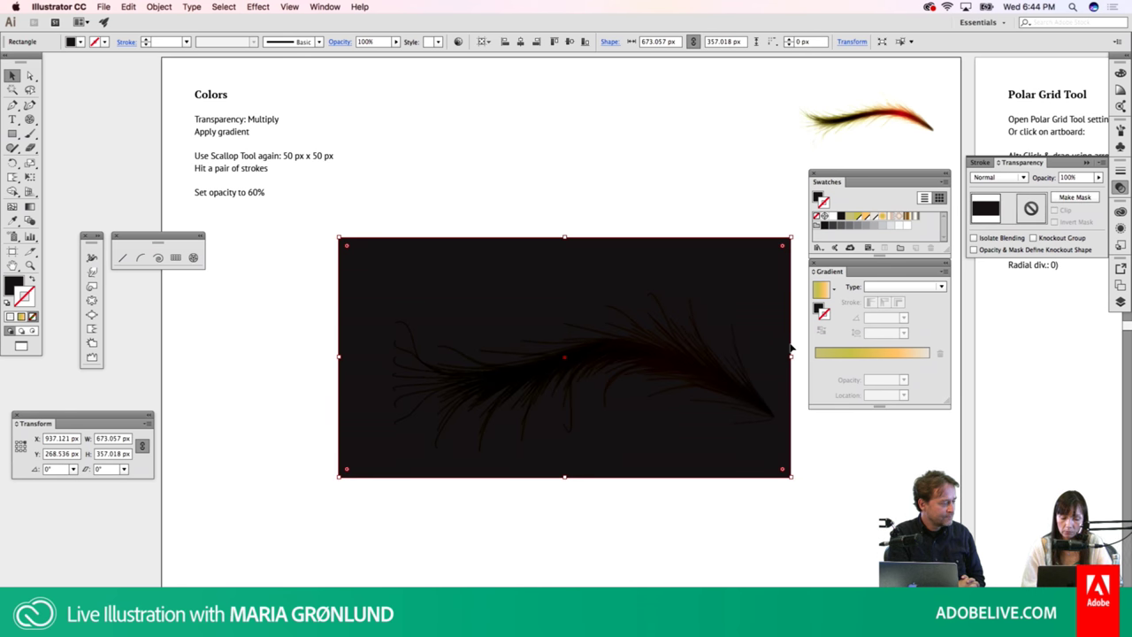
click(792, 348)
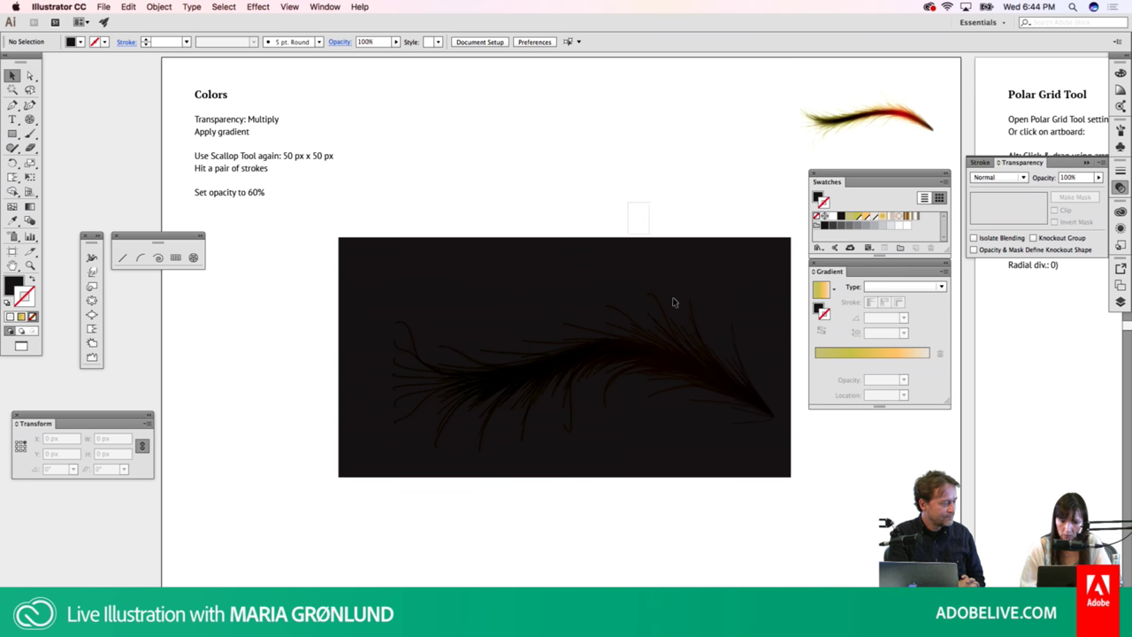
click(661, 413)
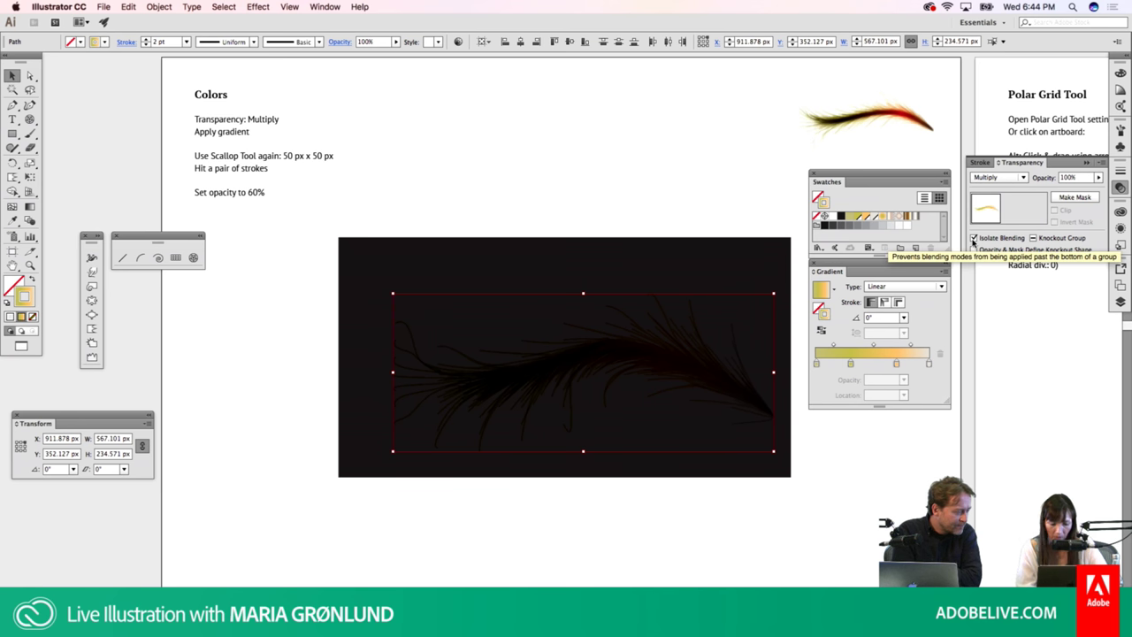
Group the feather strokes and turn on Isolate Blending in the Transparency panel
click(975, 238)
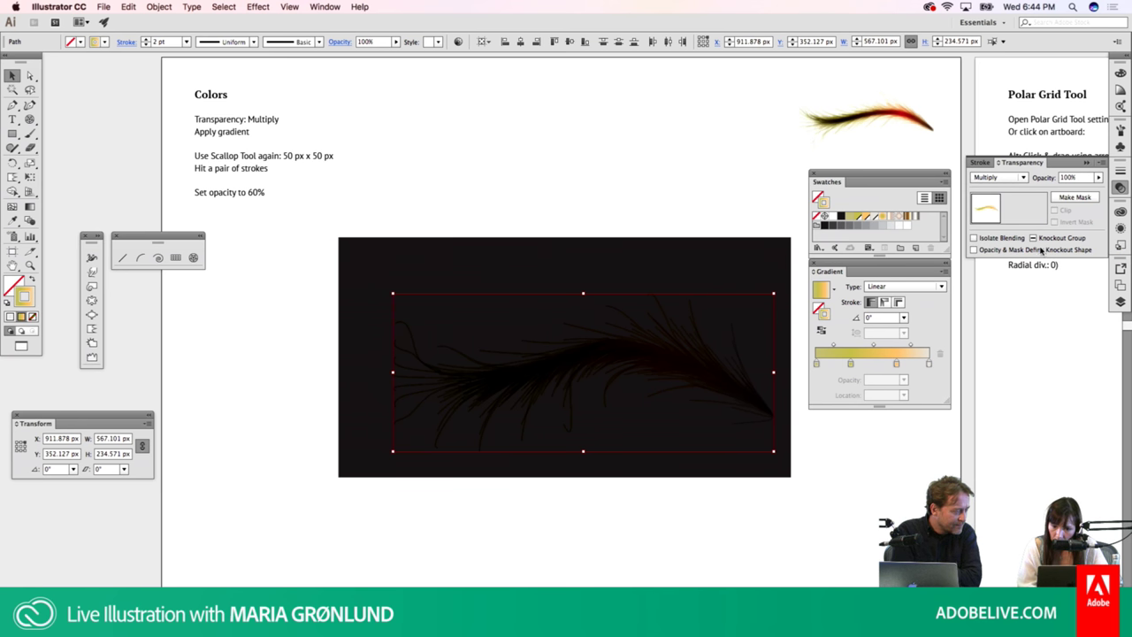
click(1032, 240)
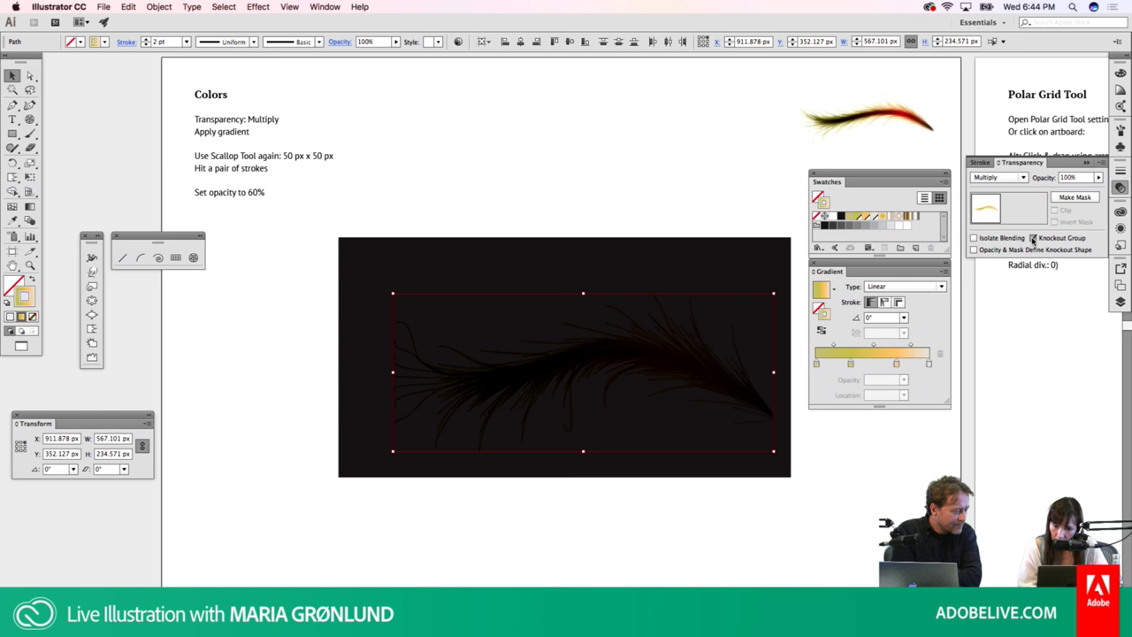
click(1032, 240)
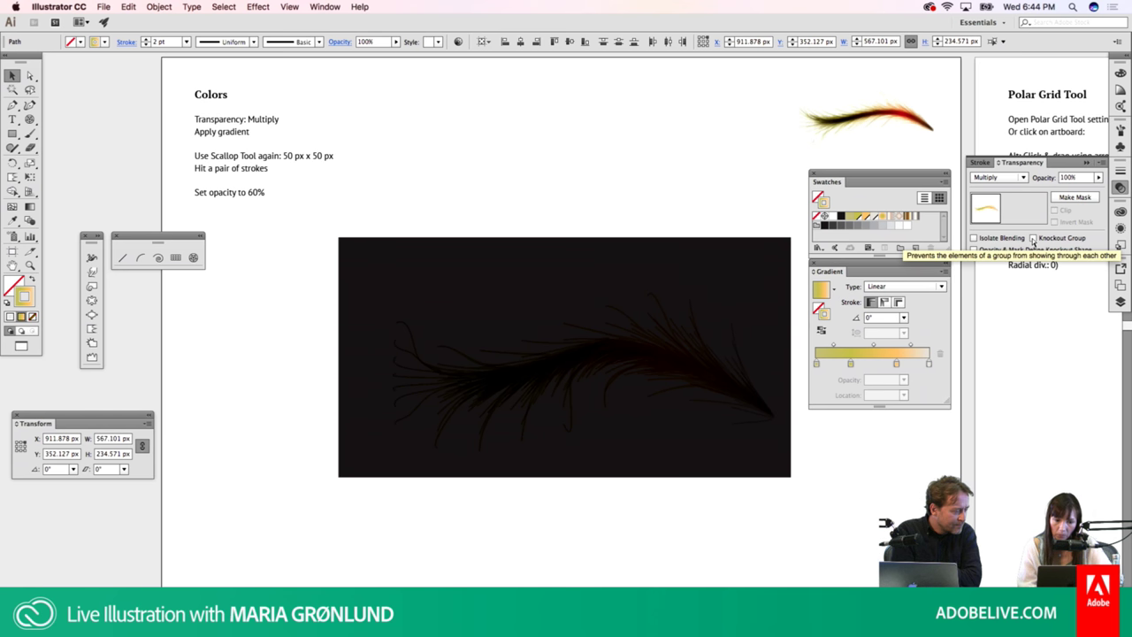
key(ctrl+g)
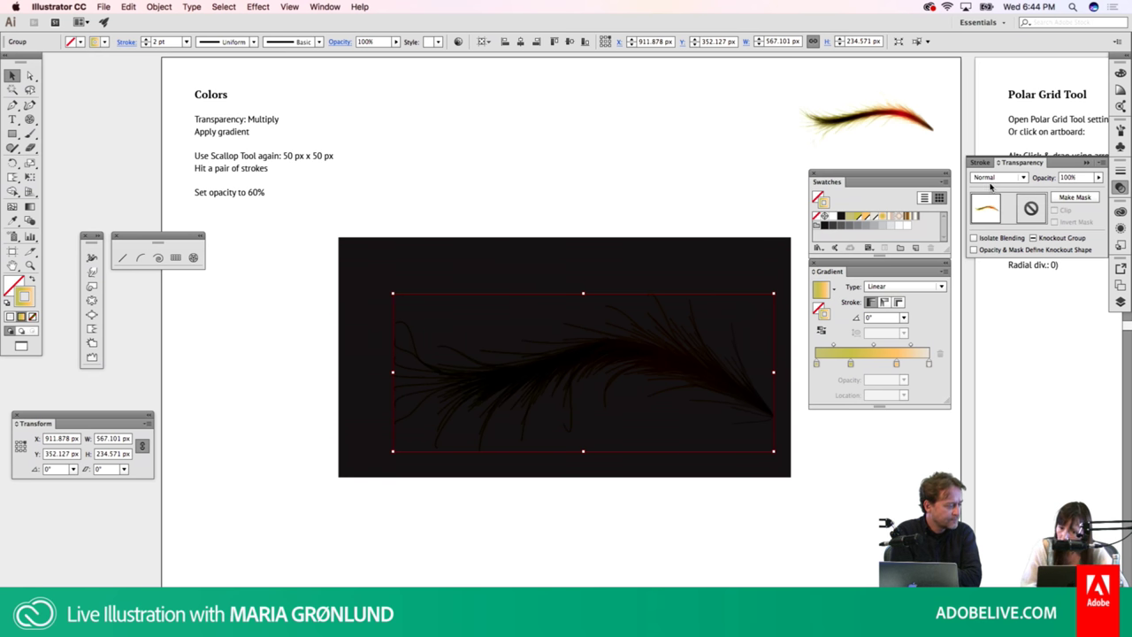
click(974, 238)
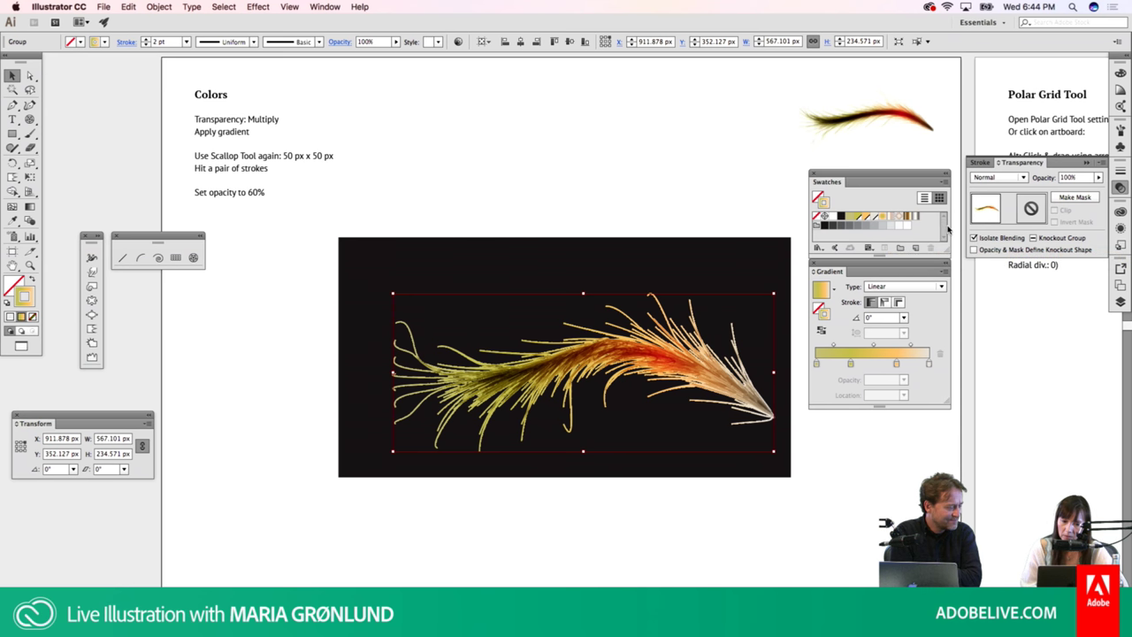
Fill the background rectangle with a 70% grey swatch
click(743, 239)
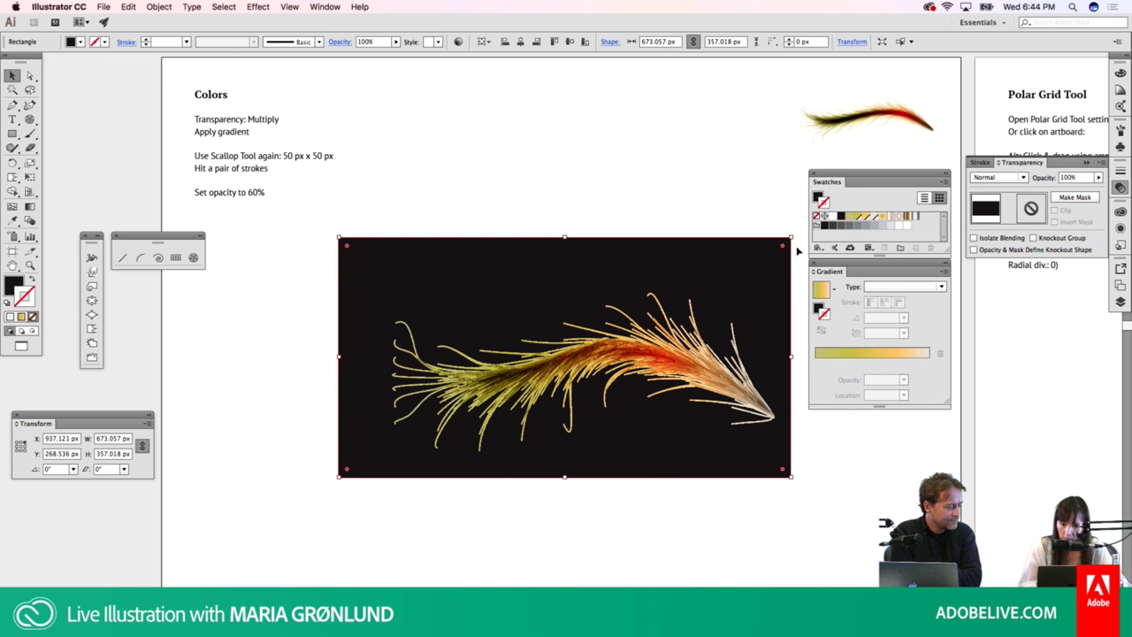
click(851, 226)
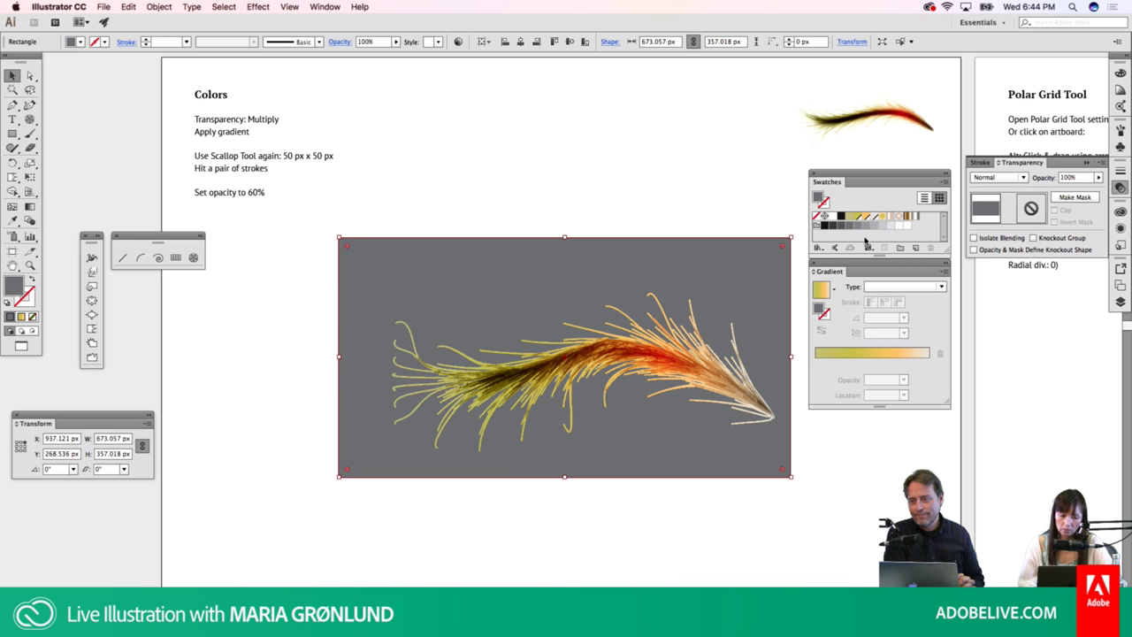
click(721, 213)
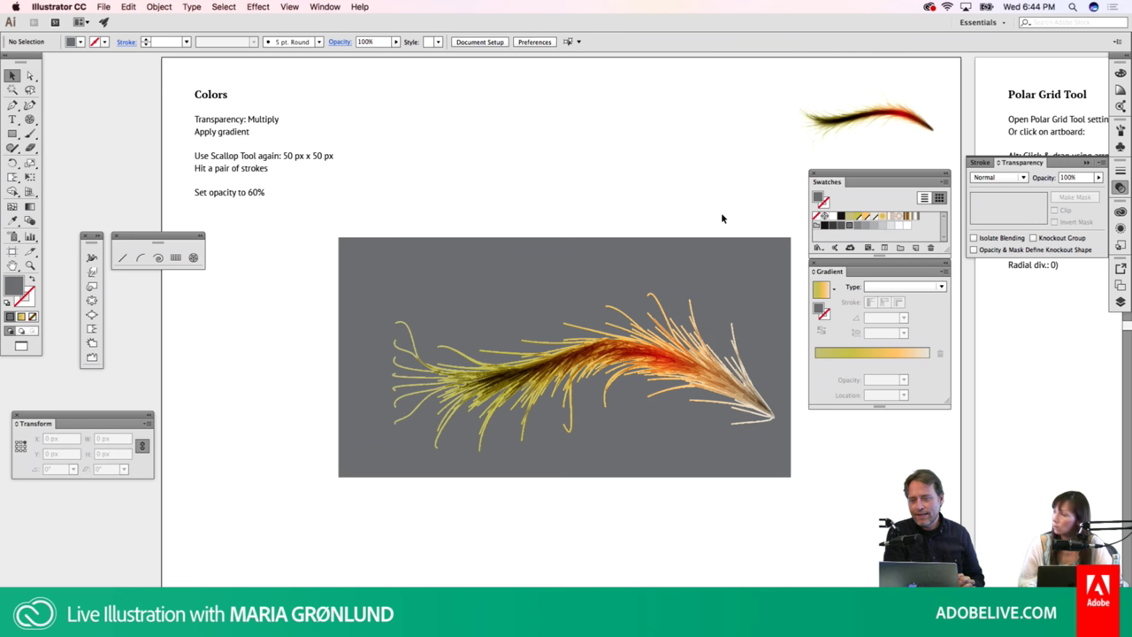
click(689, 257)
Delete the grey rectangle and move to the Polar Grid Tool + Scallop Tool artboard
key(Delete)
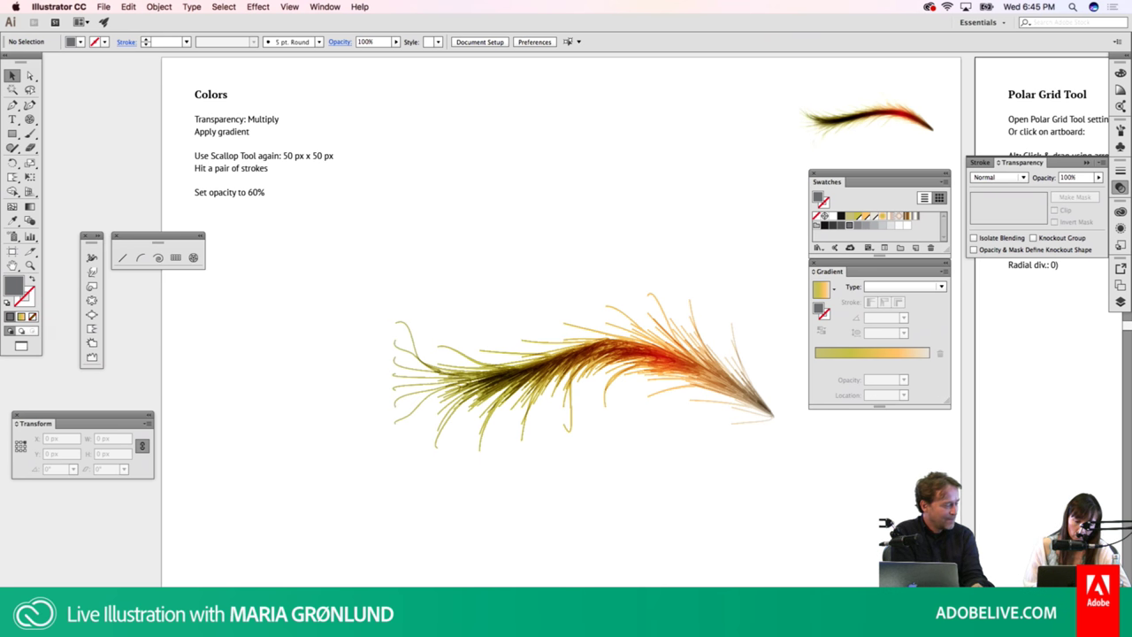
key(Page_Down)
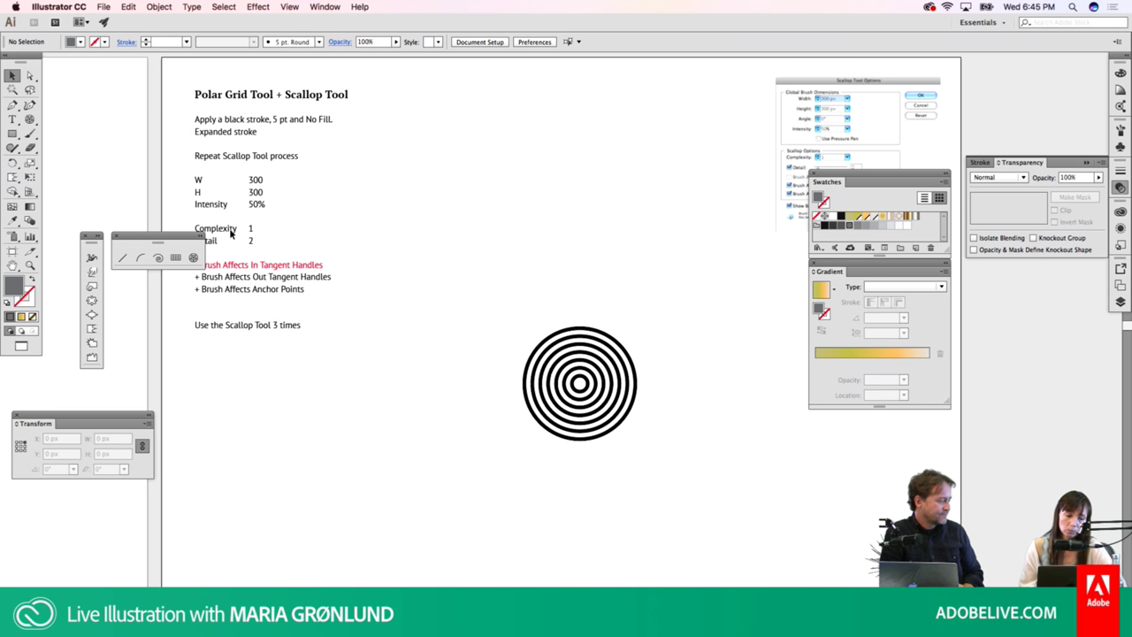
Choose the Polar Grid Tool from the torn-off line tools panel
click(193, 257)
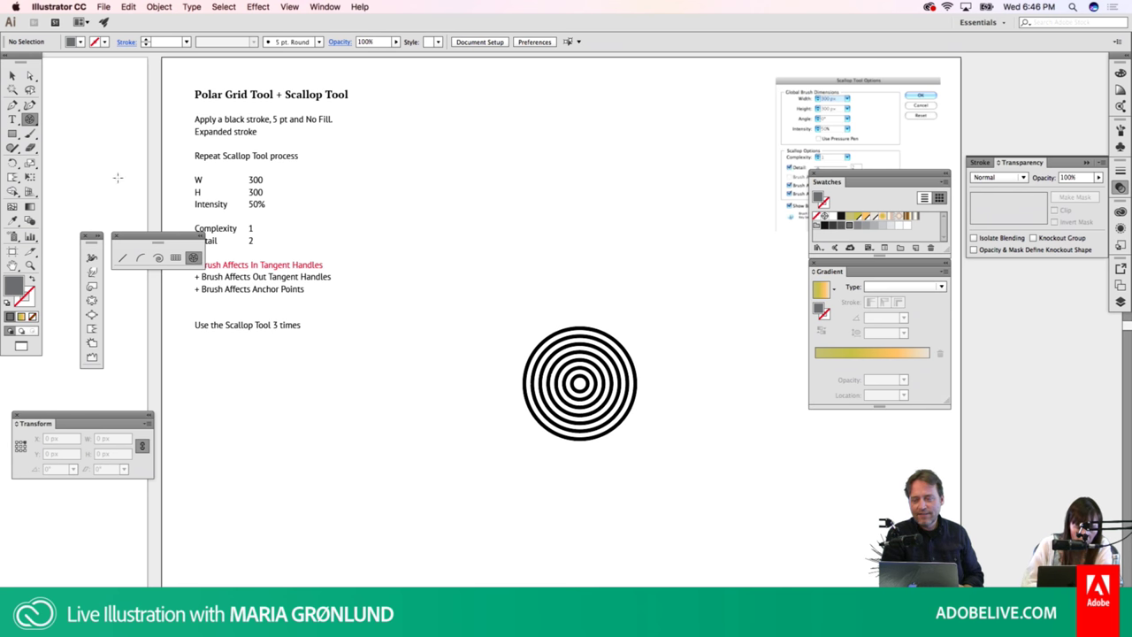
click(32, 119)
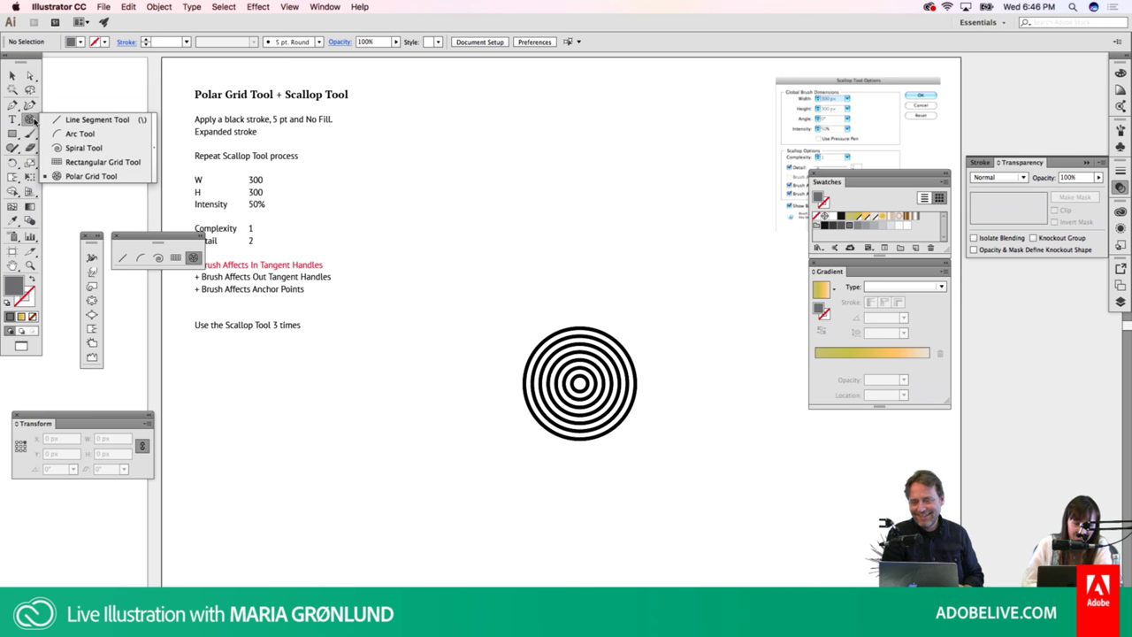
click(34, 121)
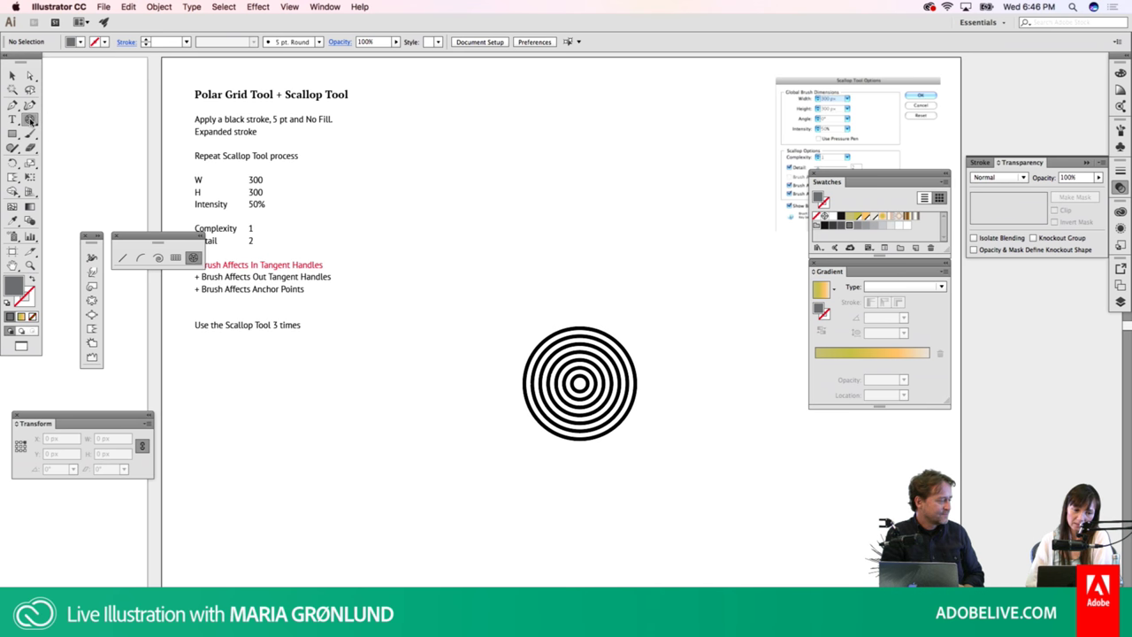
double_click(30, 120)
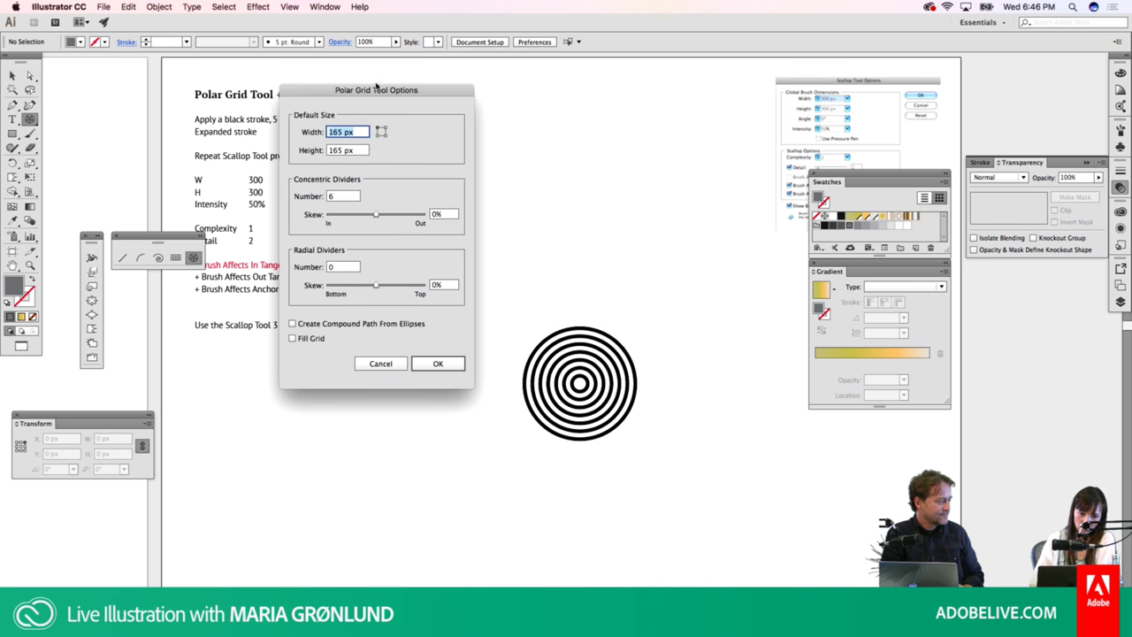
drag(376, 90, 311, 233)
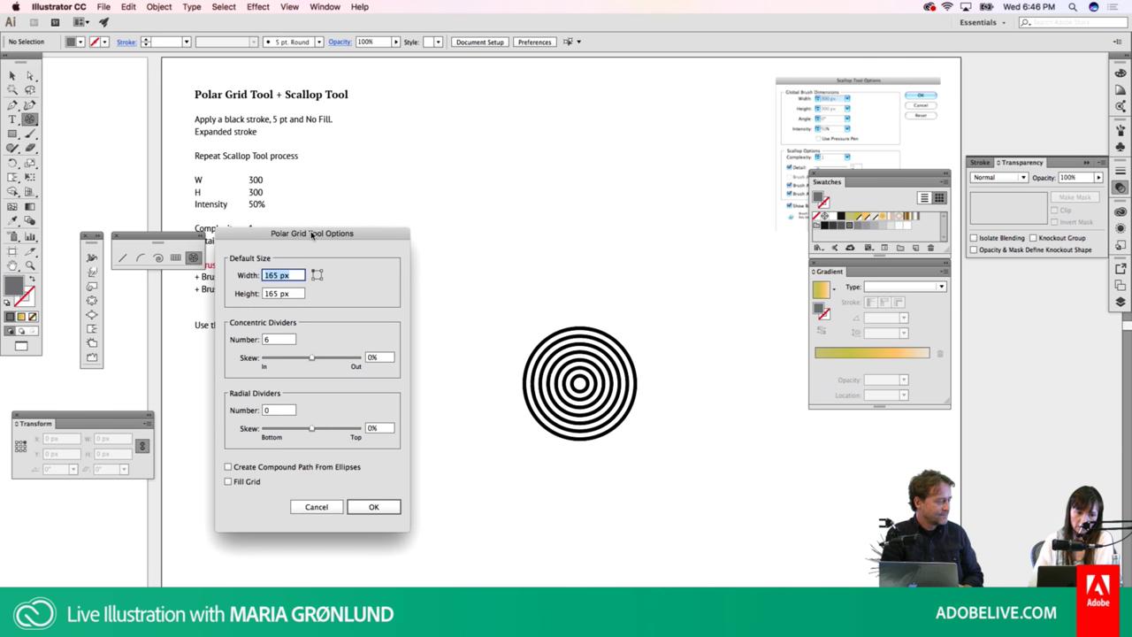
drag(274, 234, 290, 232)
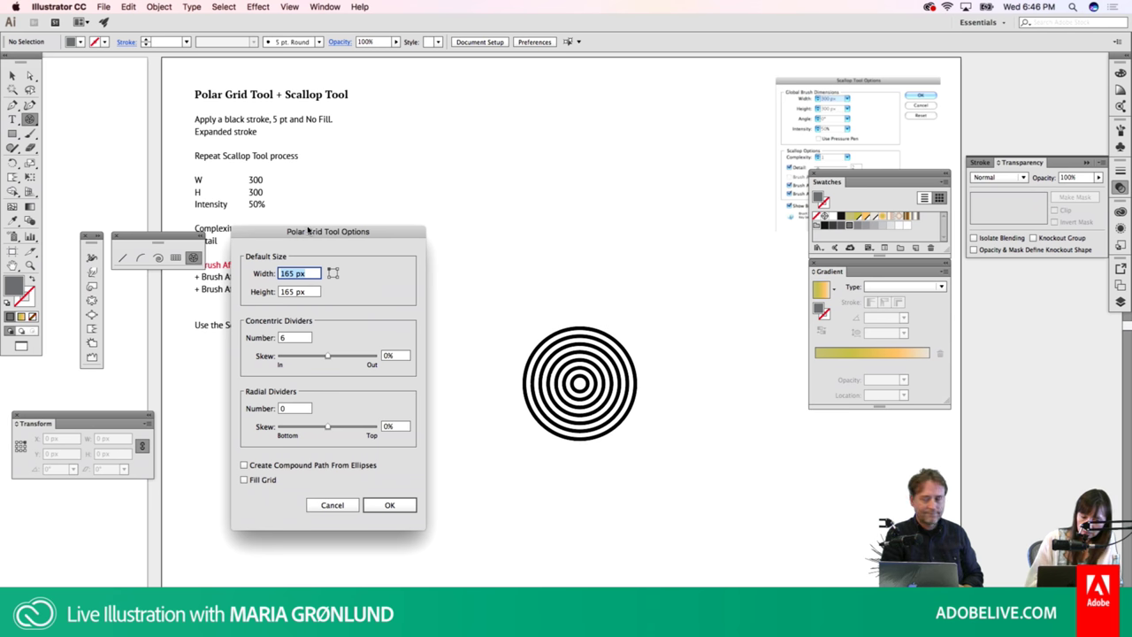
mouse_move(313, 231)
mouse_down()
mouse_move(326, 222)
mouse_move(299, 241)
mouse_move(344, 249)
mouse_up()
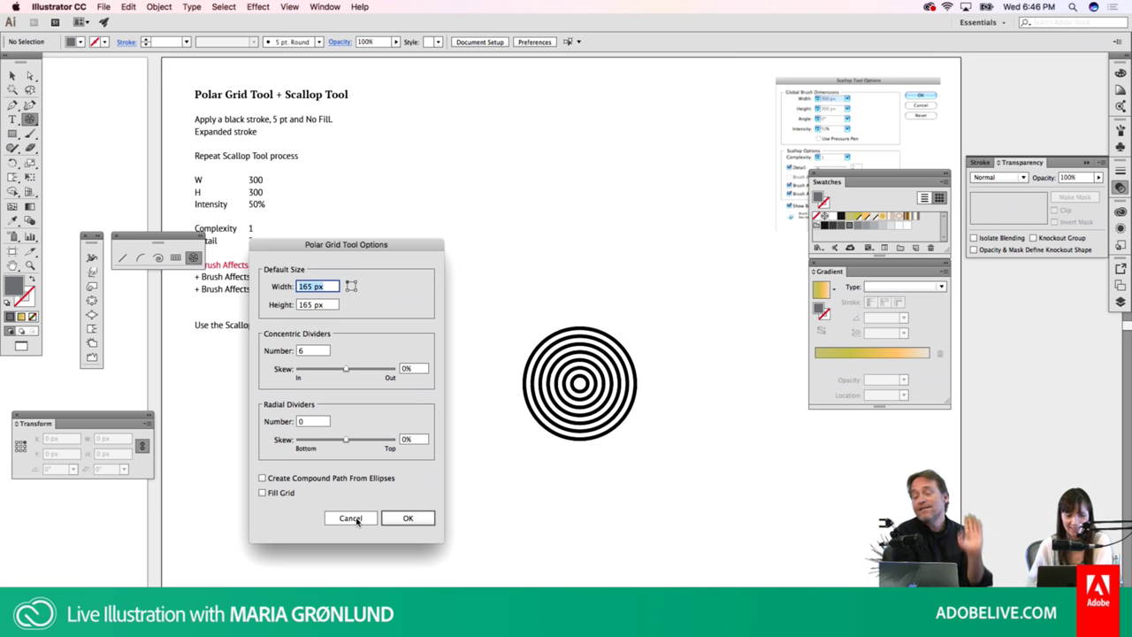
click(351, 519)
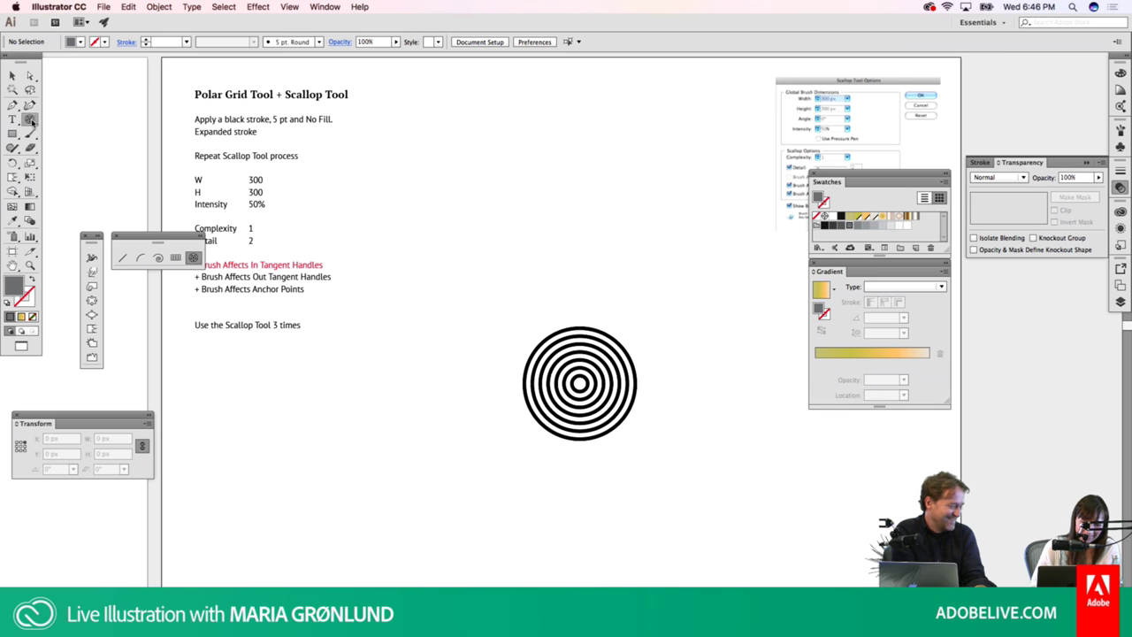
double_click(30, 119)
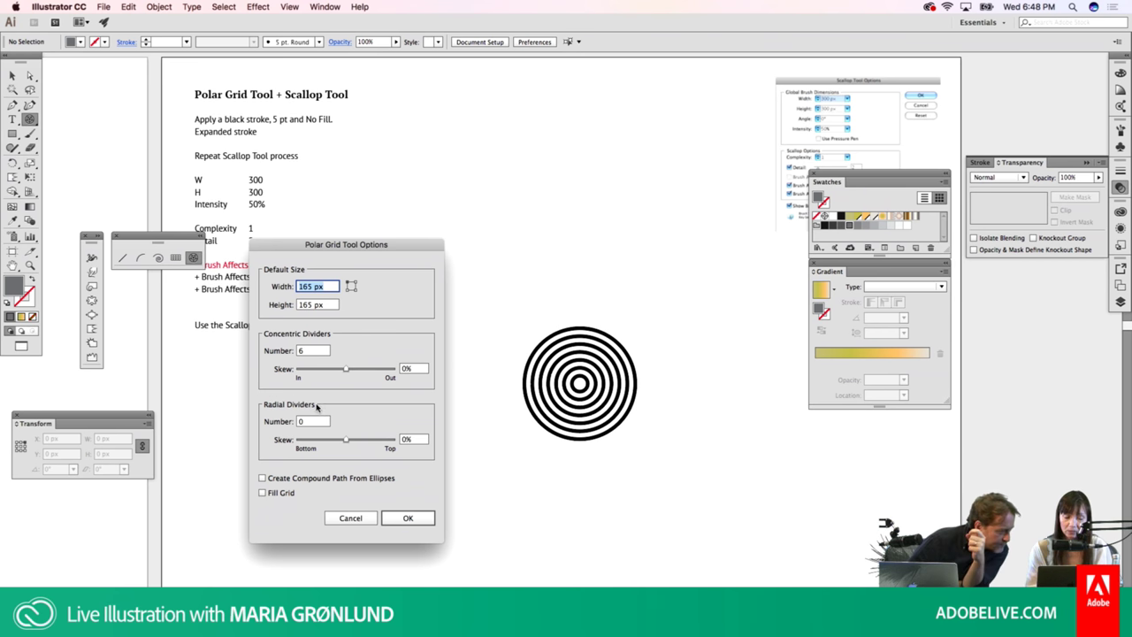
click(354, 519)
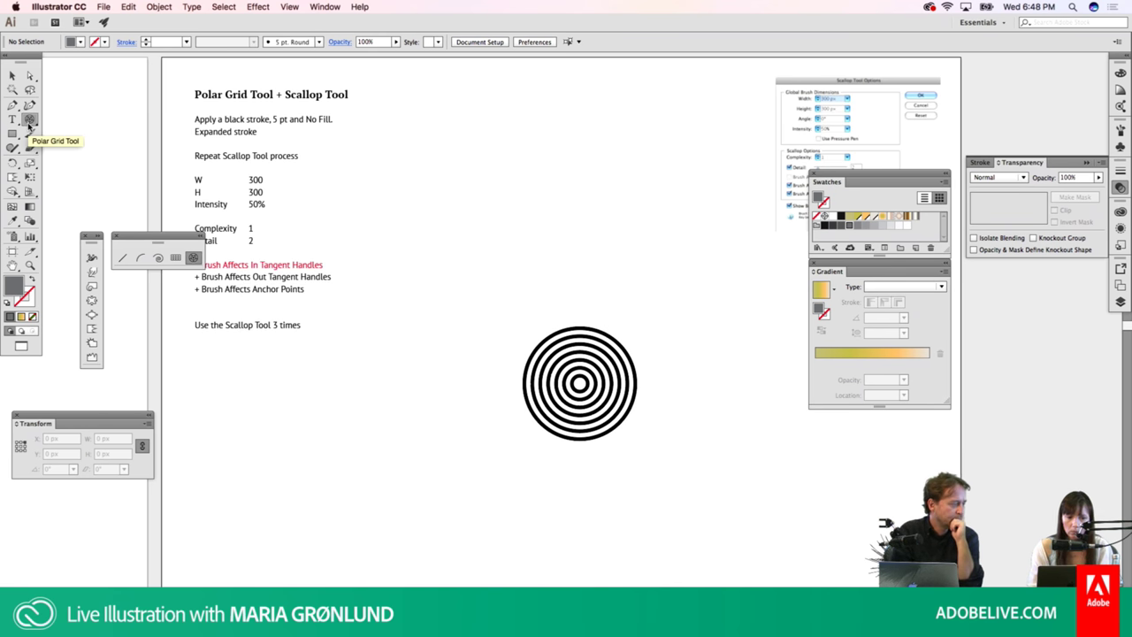
click(489, 161)
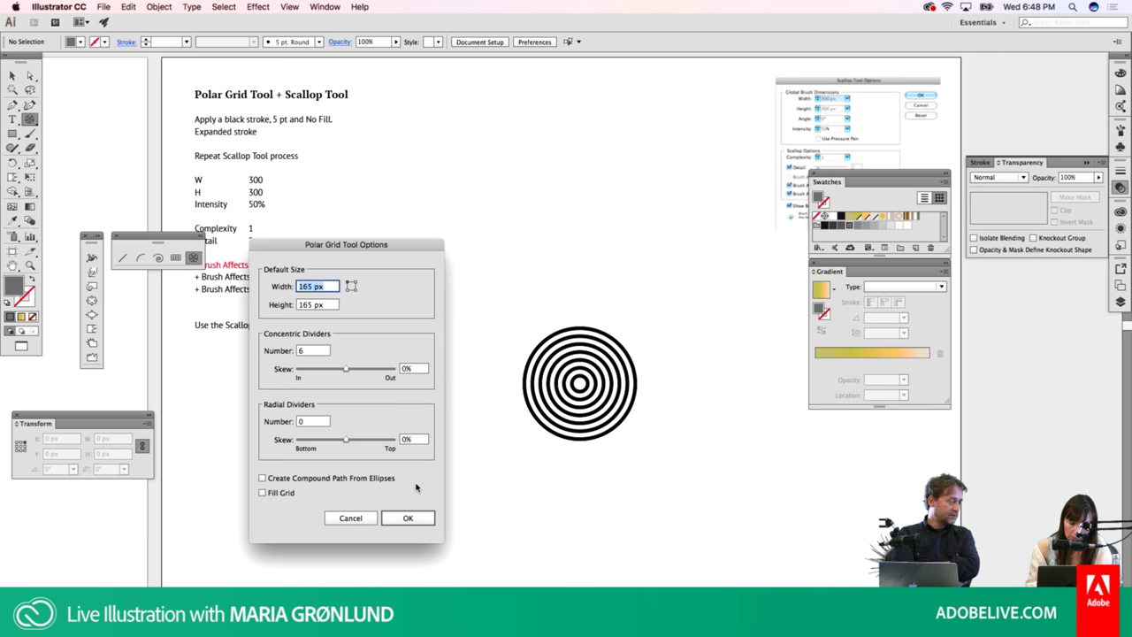
click(412, 518)
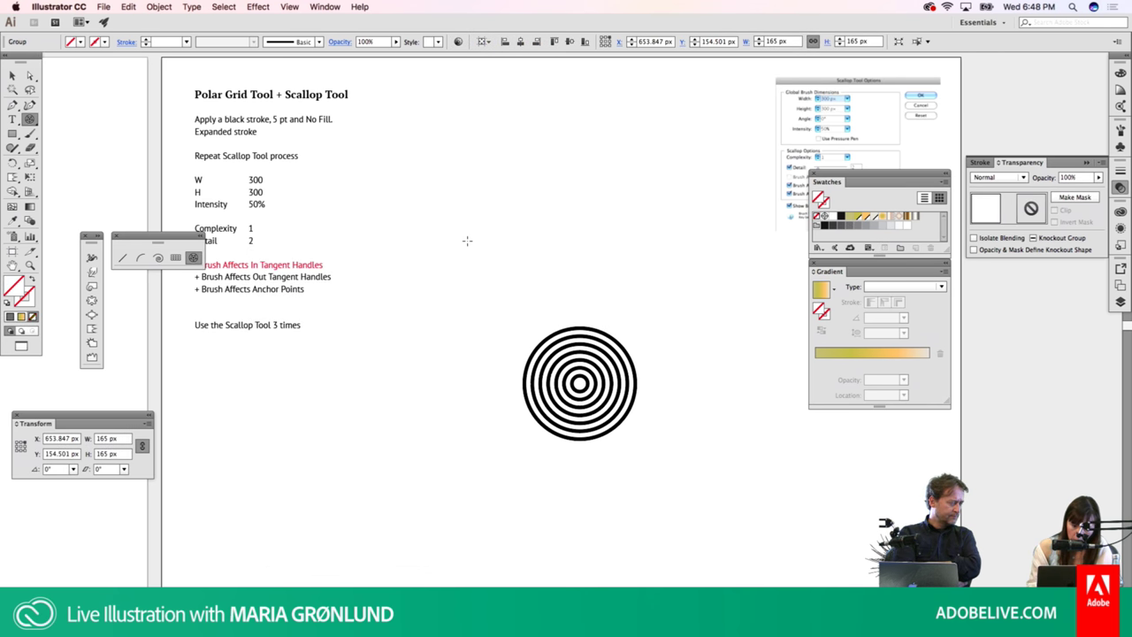
Draw a test polar grid above the concentric circles, then undo and redo it
click(467, 241)
click(355, 518)
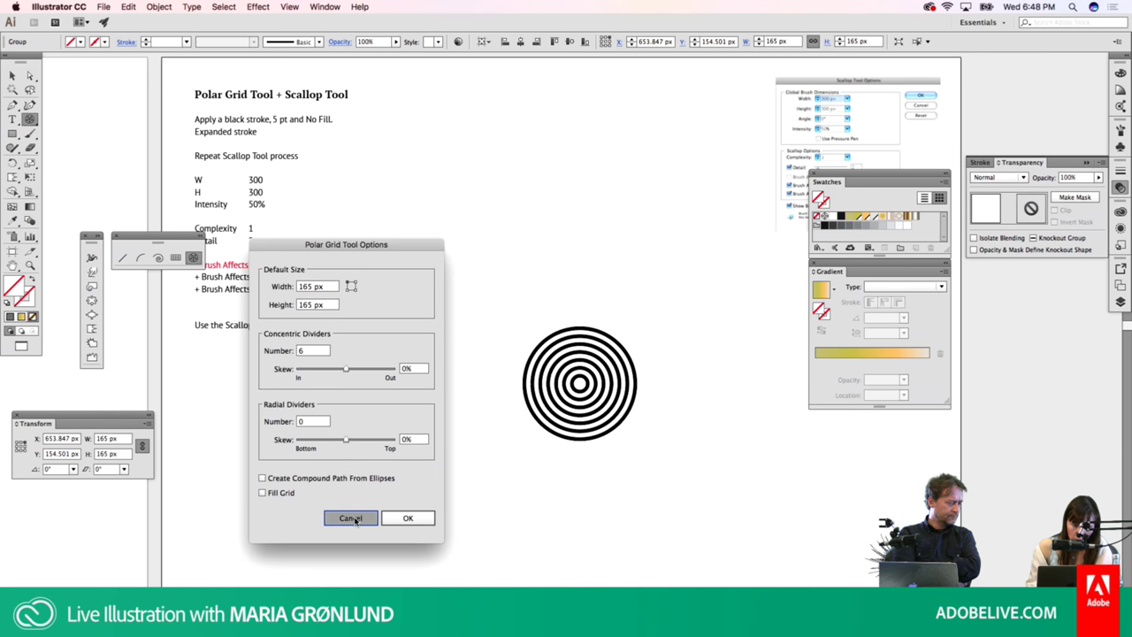
drag(443, 166, 511, 268)
key(ctrl+z)
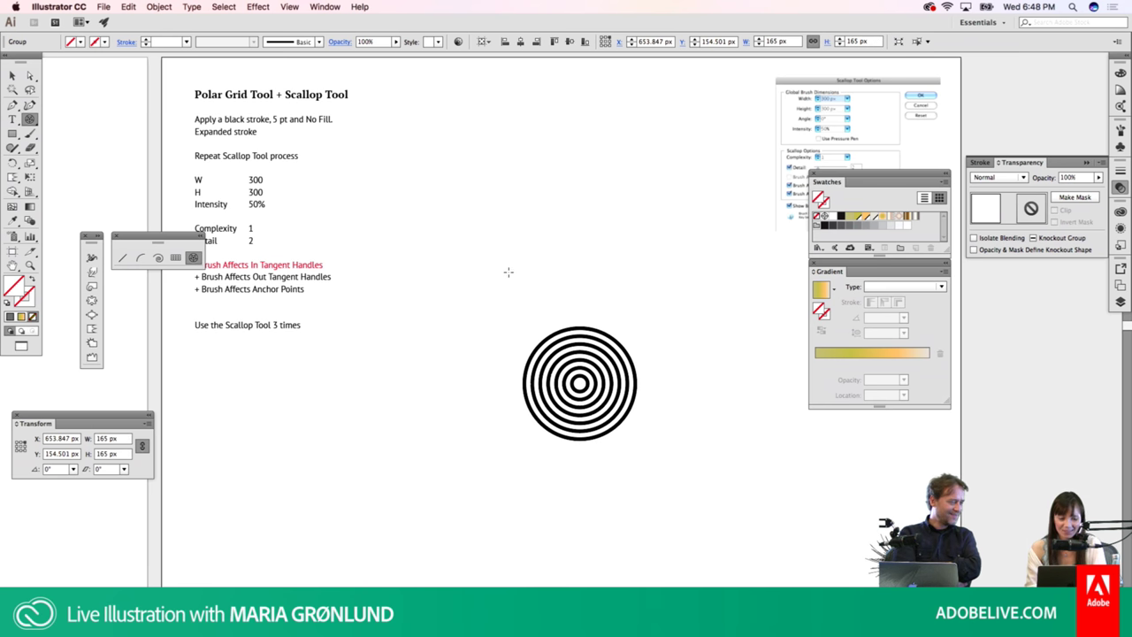
key(ctrl+shift+z)
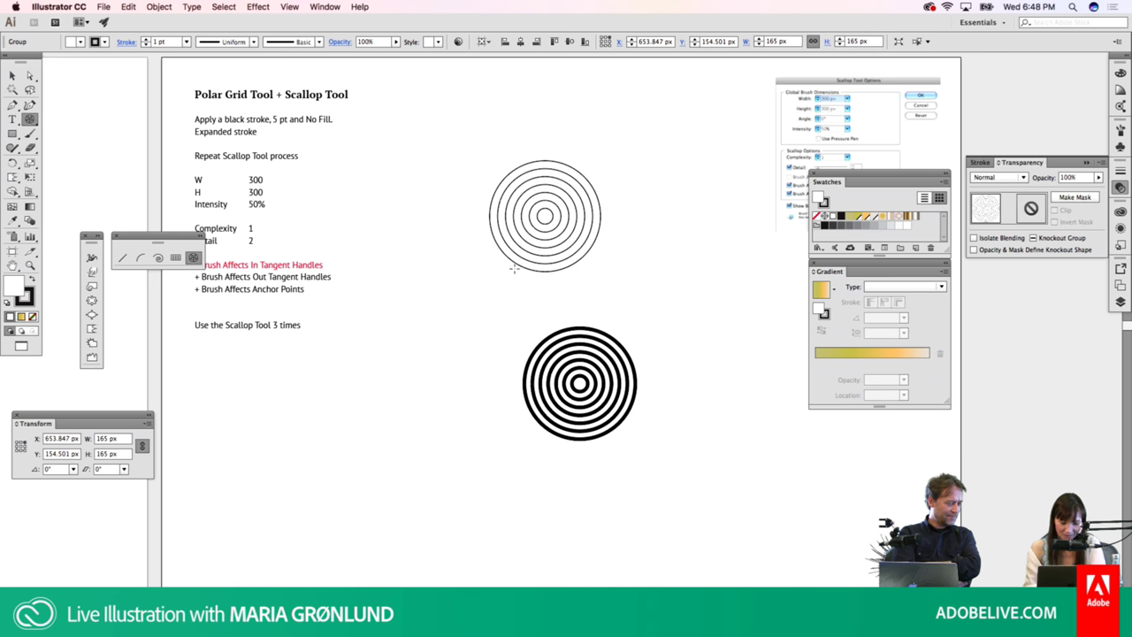
key(ctrl+z)
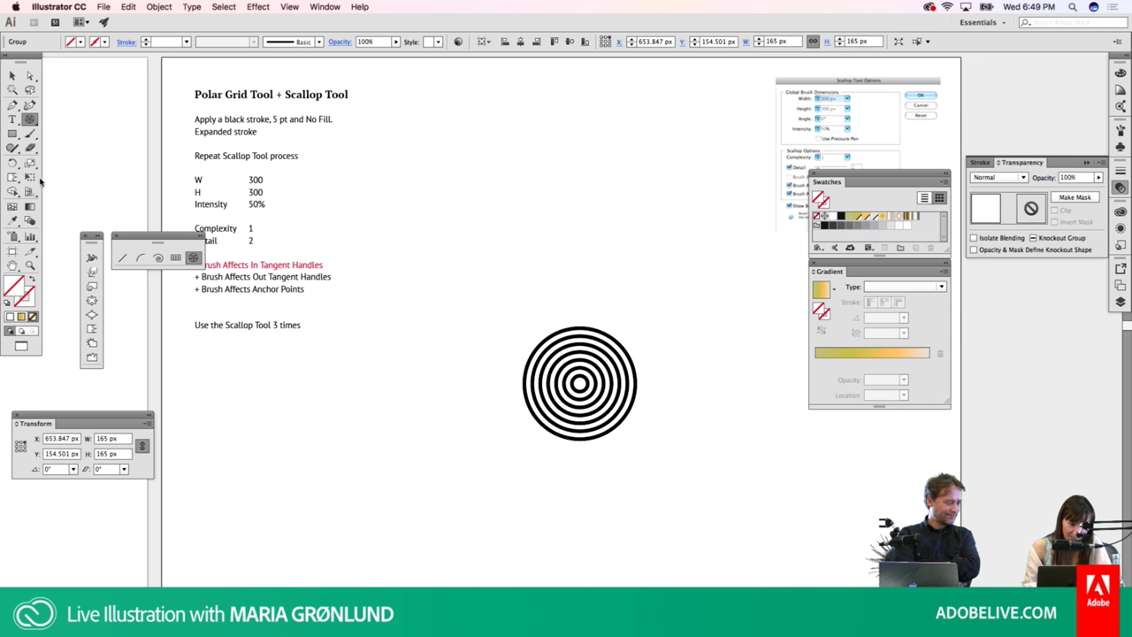
Create a polar grid with 6 radial dividers, then delete it
click(428, 179)
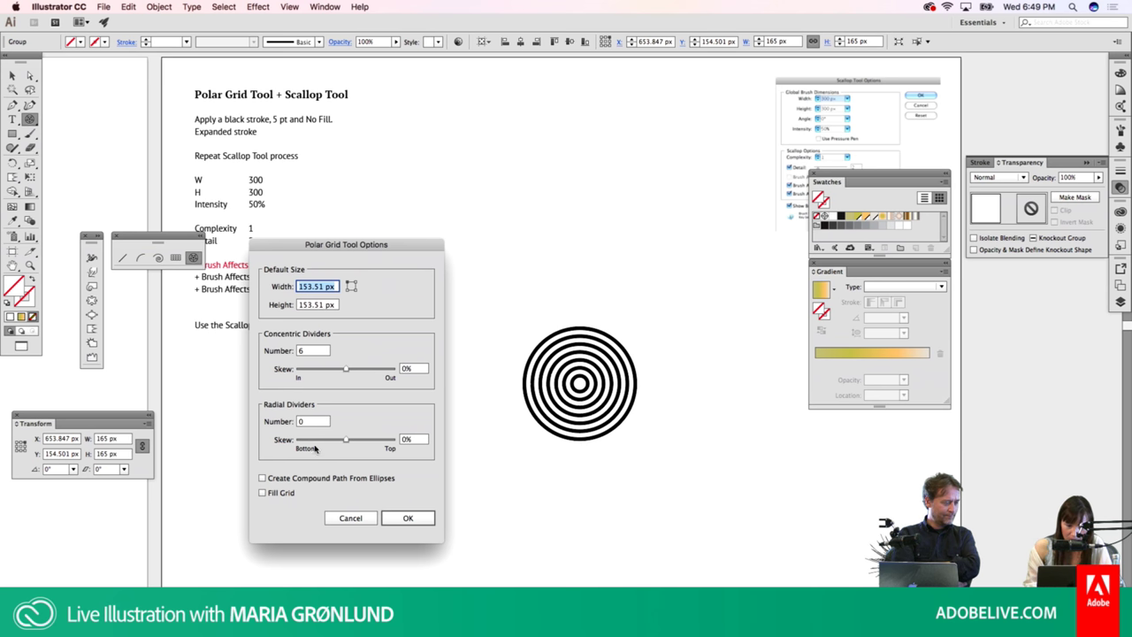
click(318, 424)
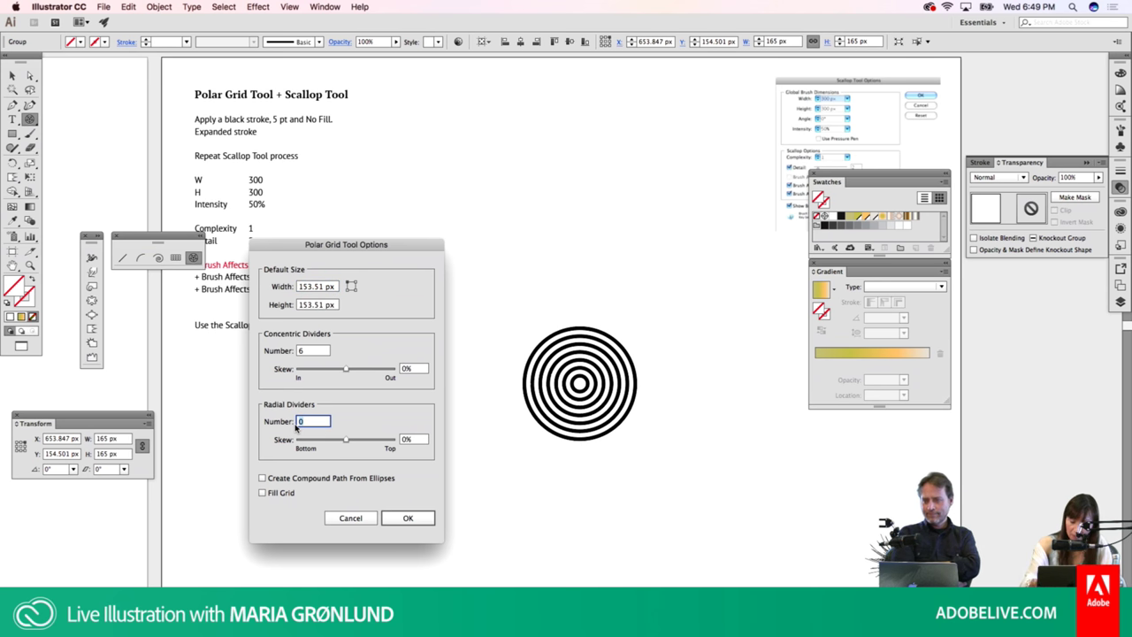
text(6)
key(Return)
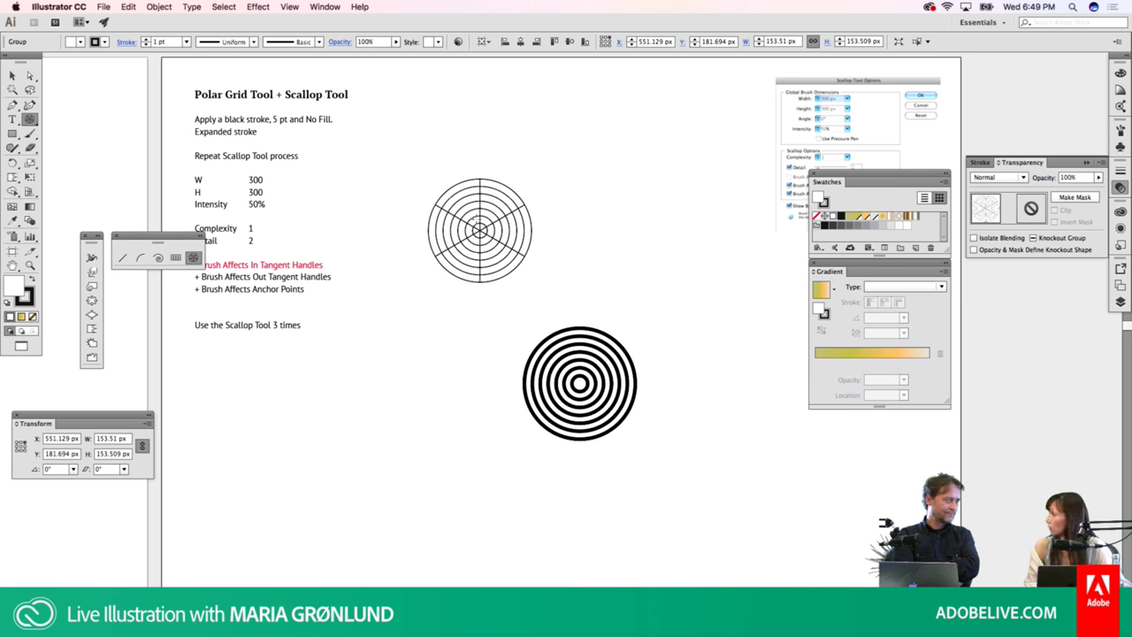
key(Delete)
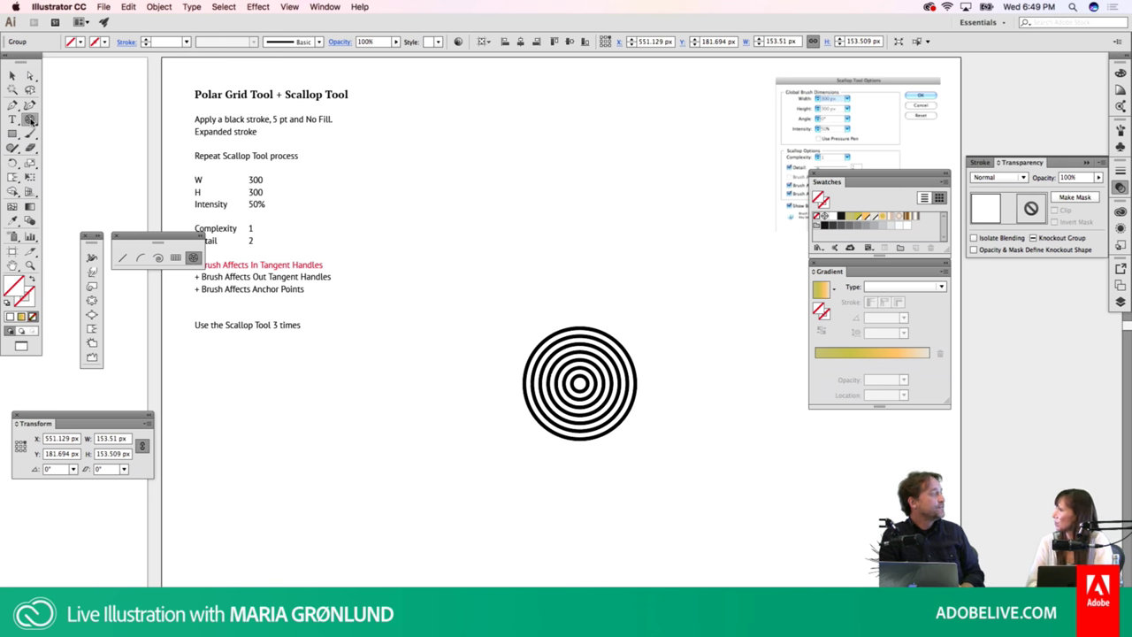
Set the Polar Grid Tool options to 2 radial and 3 concentric dividers
click(31, 121)
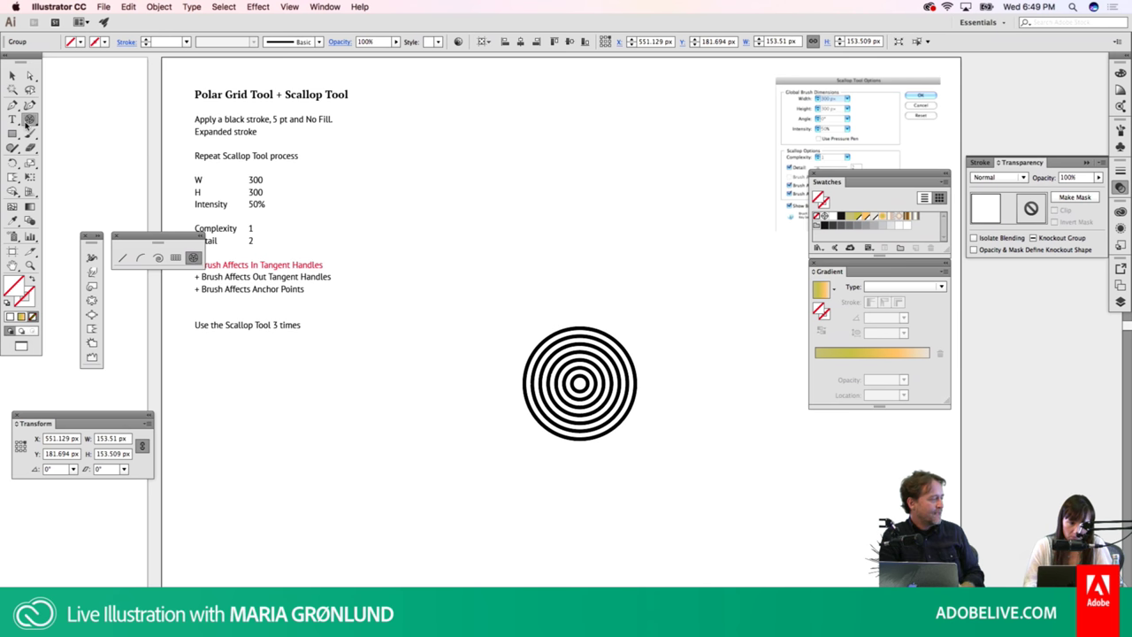
double_click(28, 121)
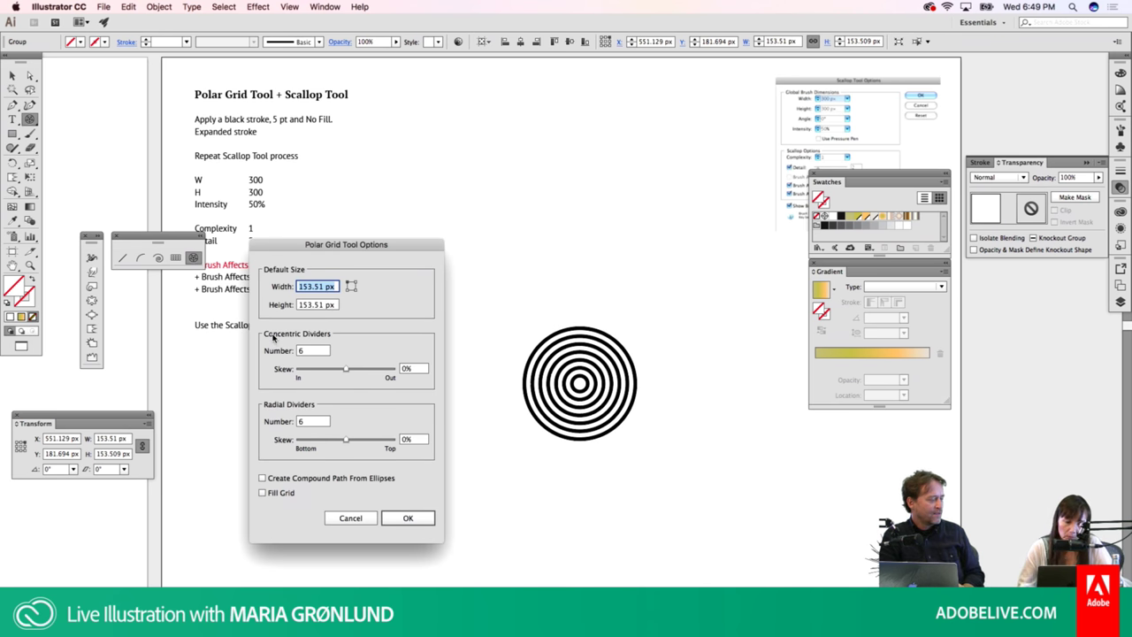
click(308, 422)
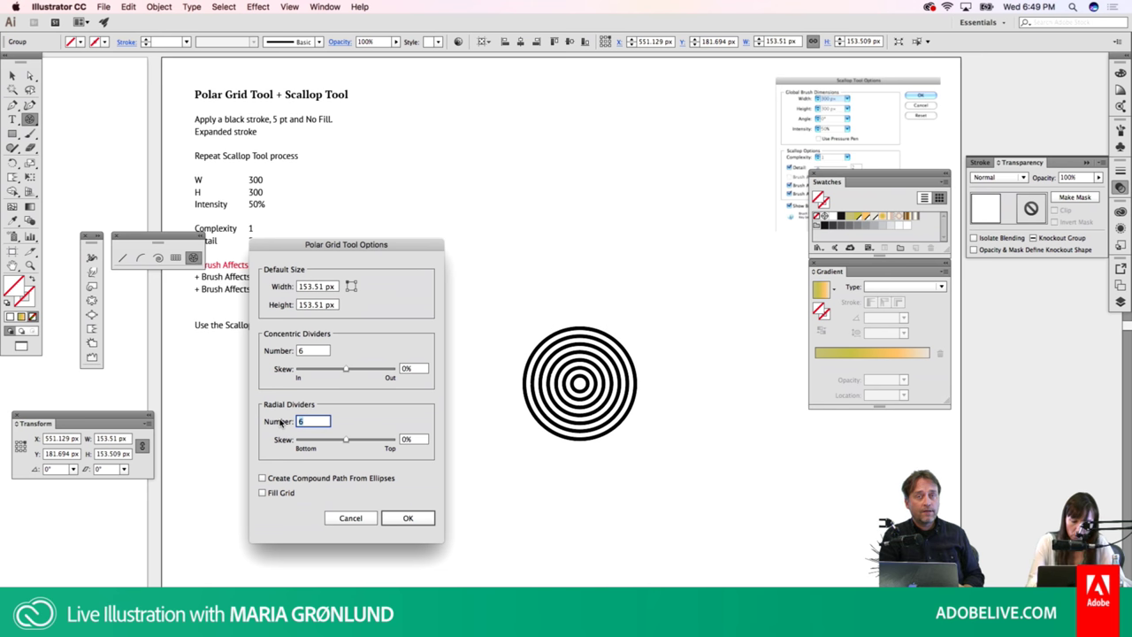
text(2)
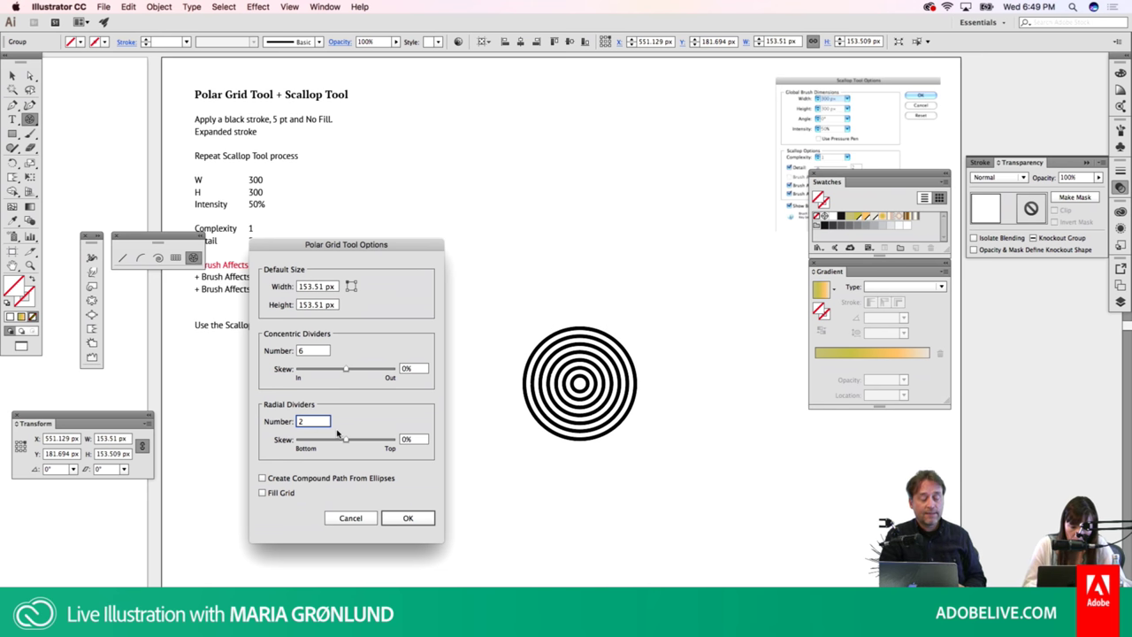
click(306, 352)
text(3)
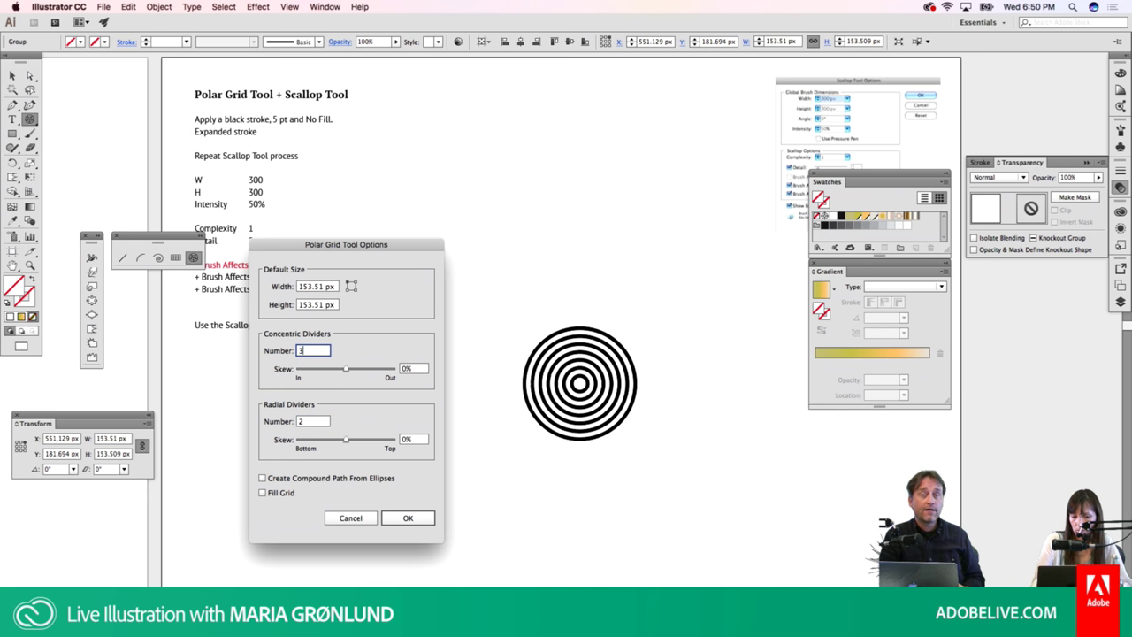
click(423, 519)
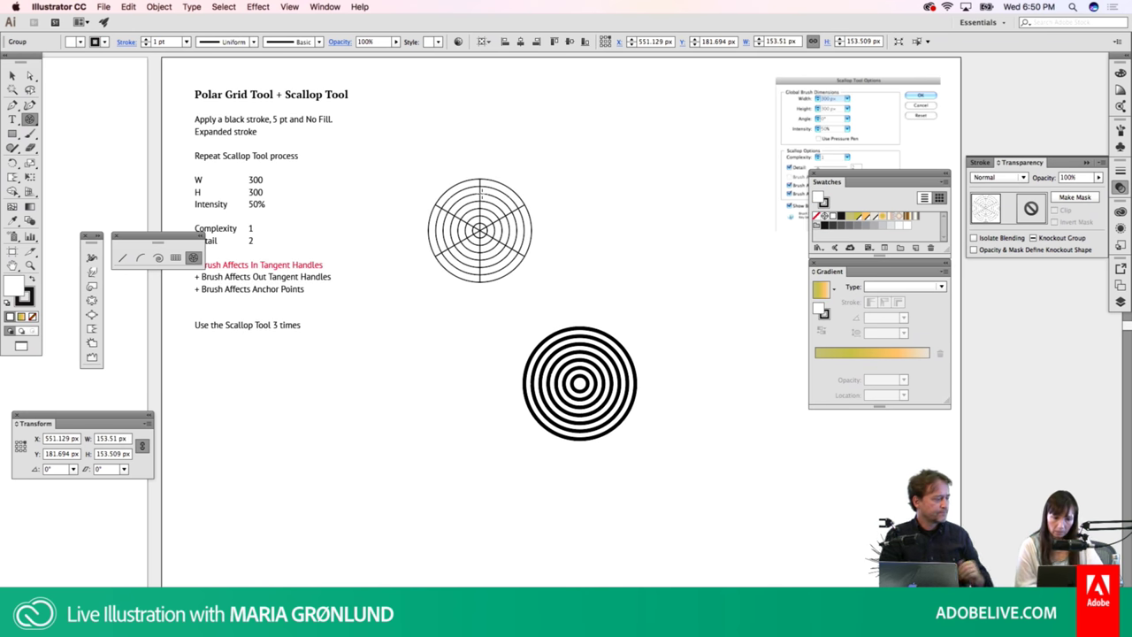
Convert the polar grid to a Live Paint group and fill the top-right wedge with khaki
key(k)
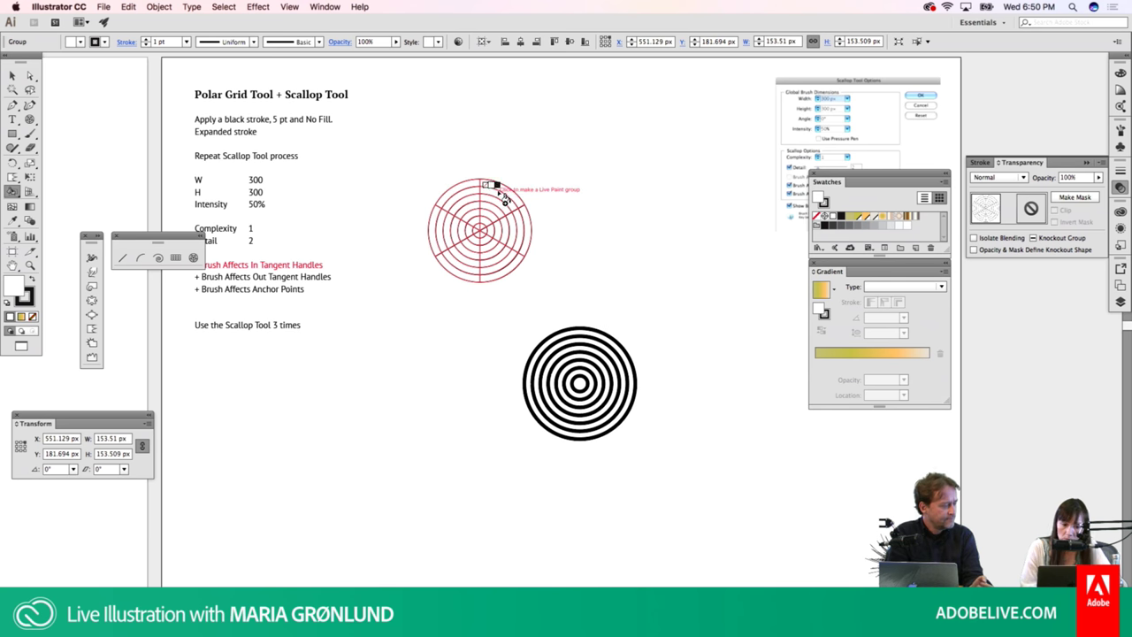
click(508, 194)
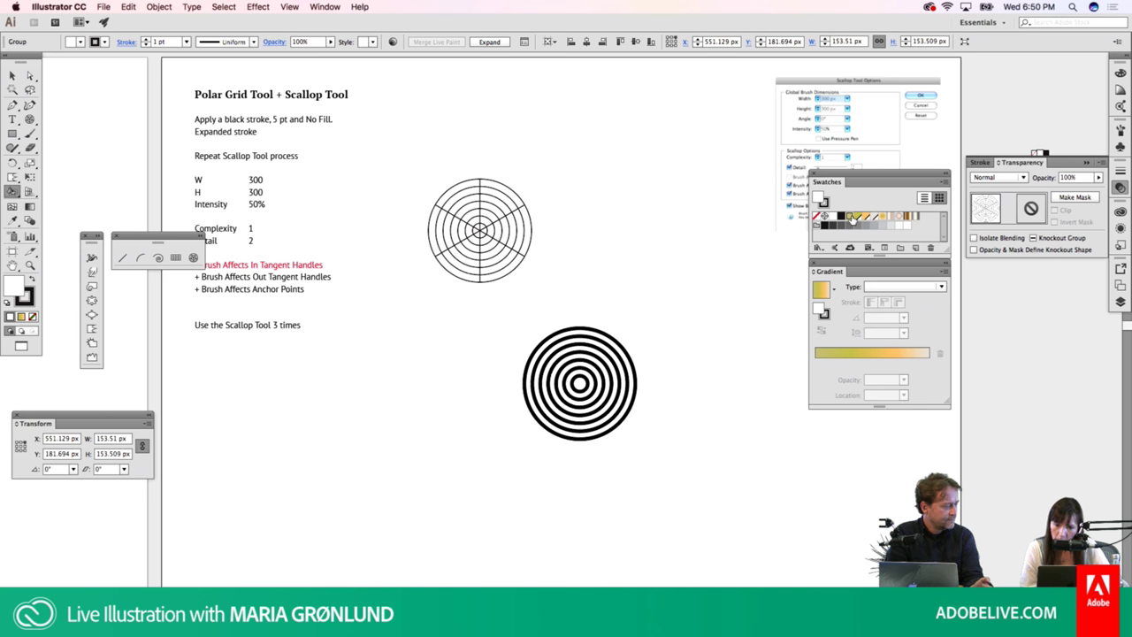
click(849, 216)
drag(505, 186, 511, 209)
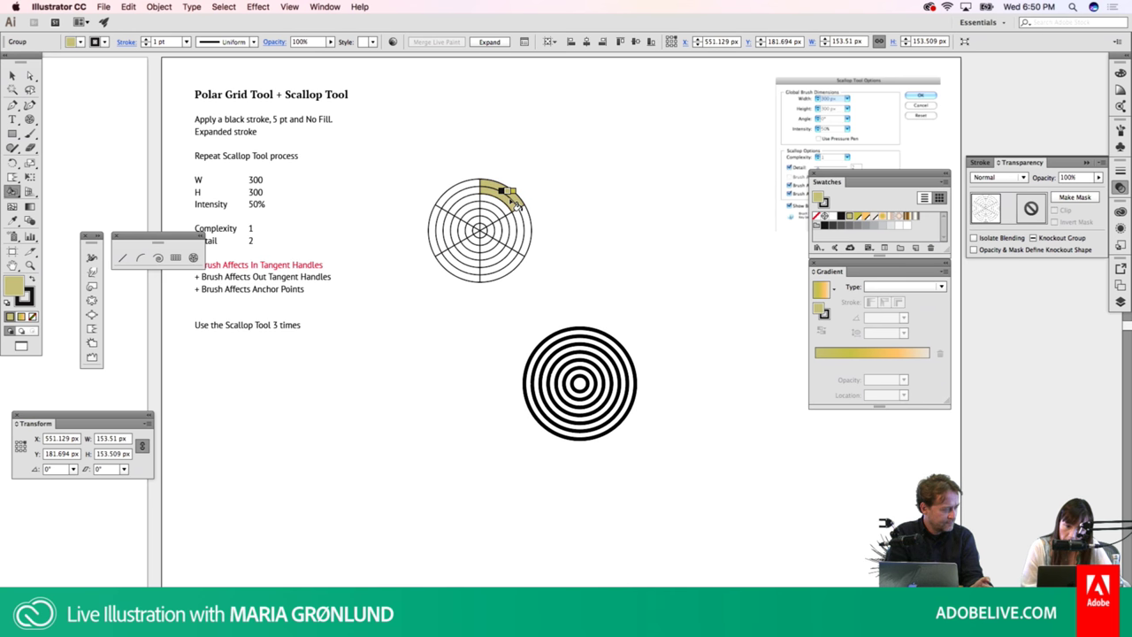
Fill the right-hand wedge cells with a more saturated yellow swatch
click(857, 218)
double_click(857, 217)
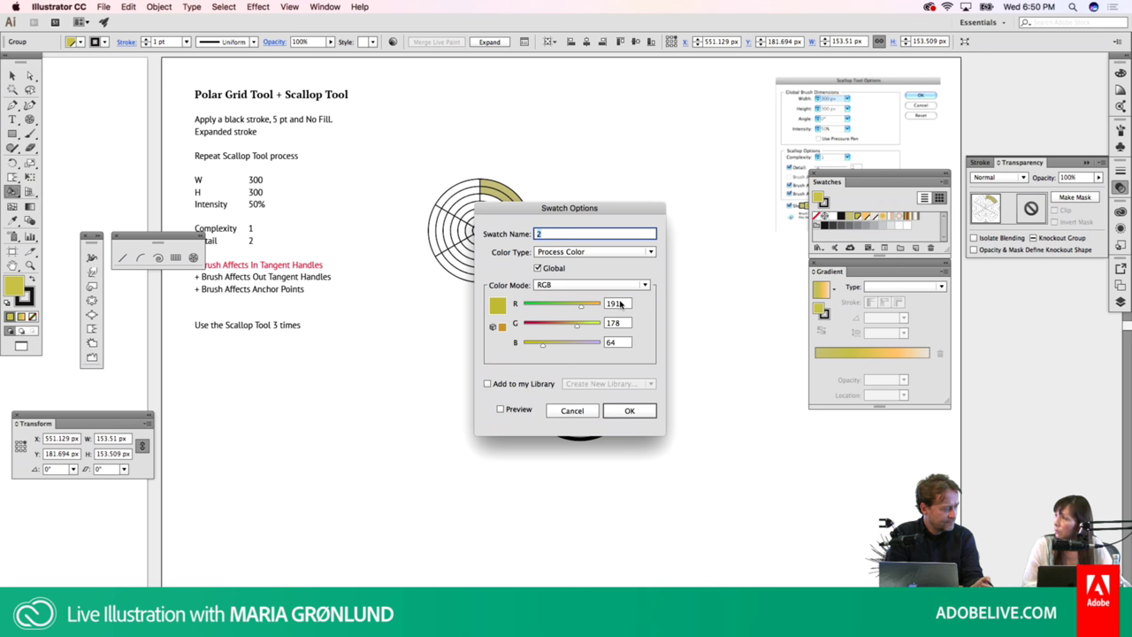
click(629, 411)
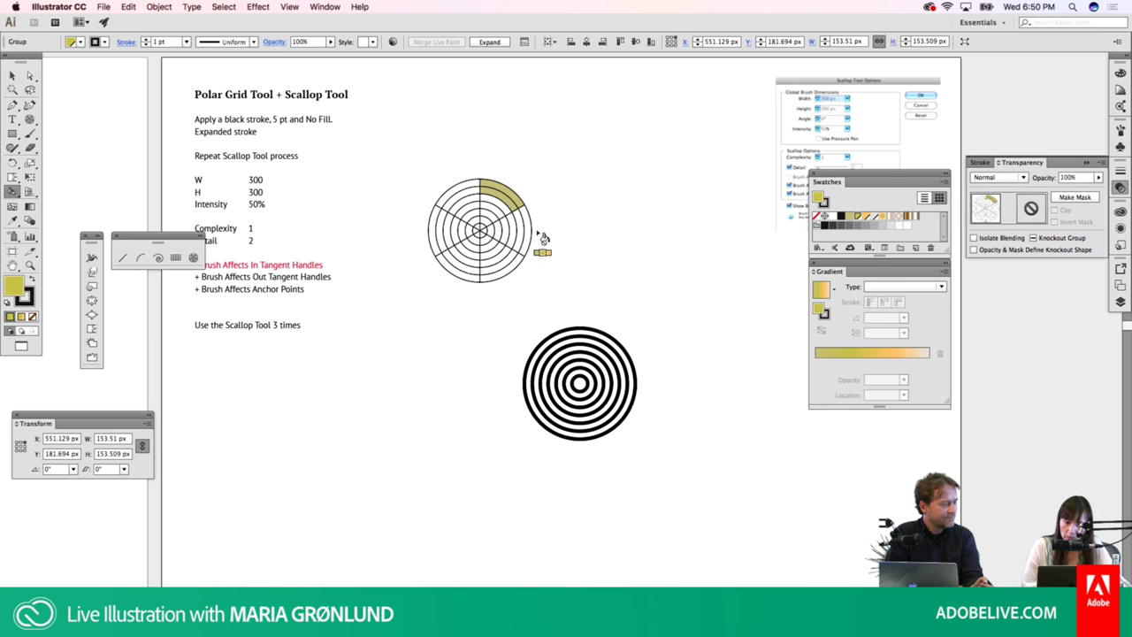
mouse_move(544, 239)
mouse_down()
mouse_move(511, 217)
mouse_move(492, 237)
mouse_move(532, 232)
mouse_up()
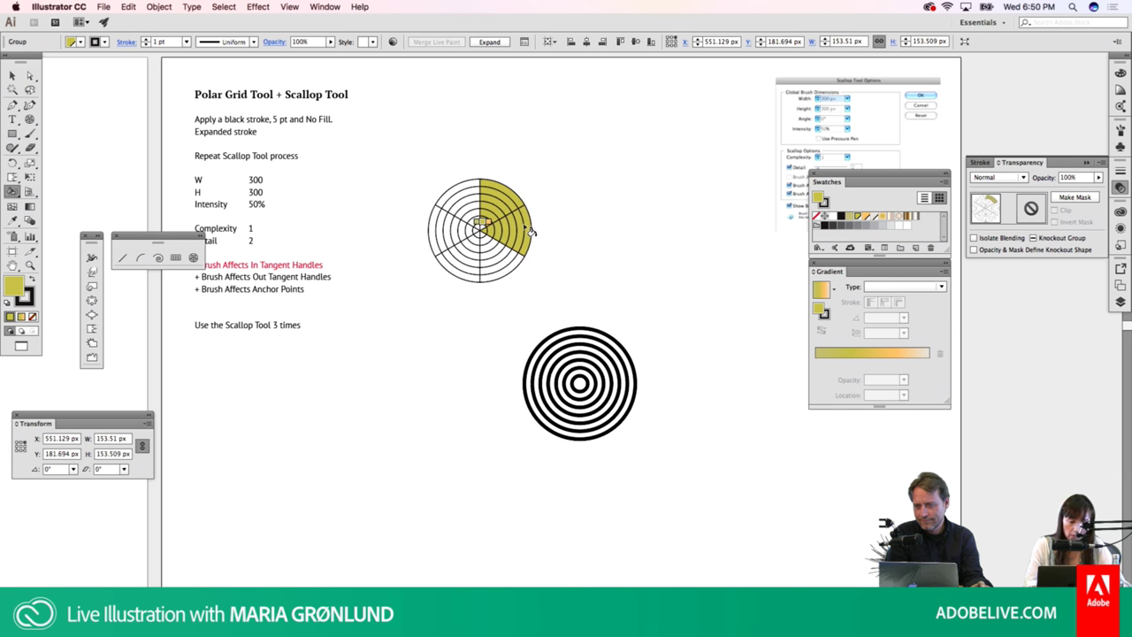
Select the lower-right yellow wedge's faces with the Live Paint Selection tool
key(shift+l)
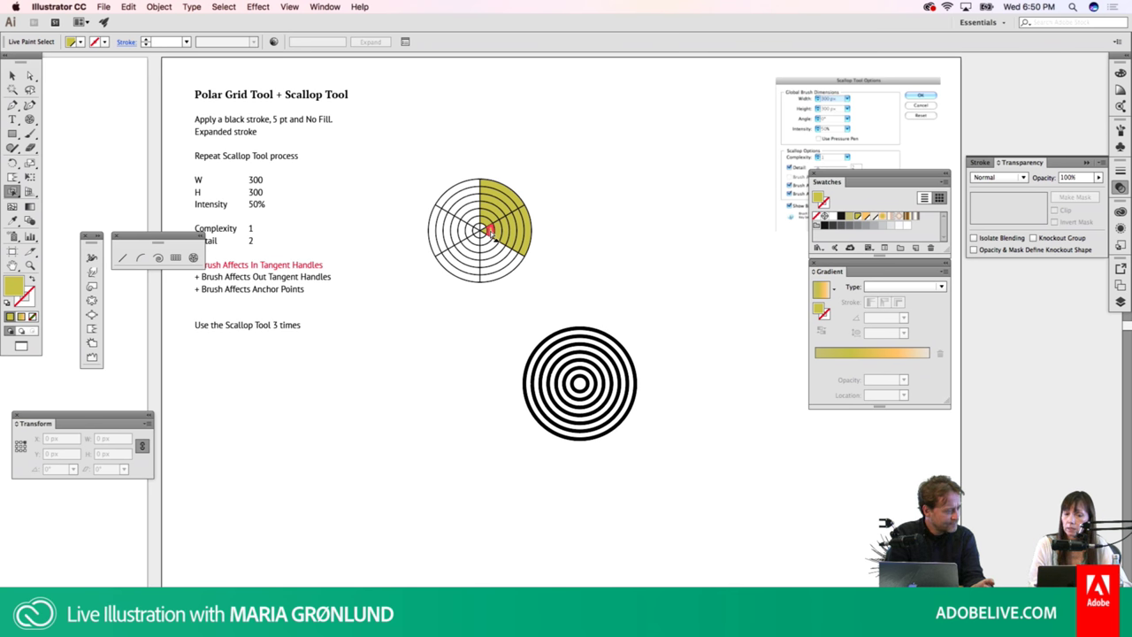
double_click(491, 232)
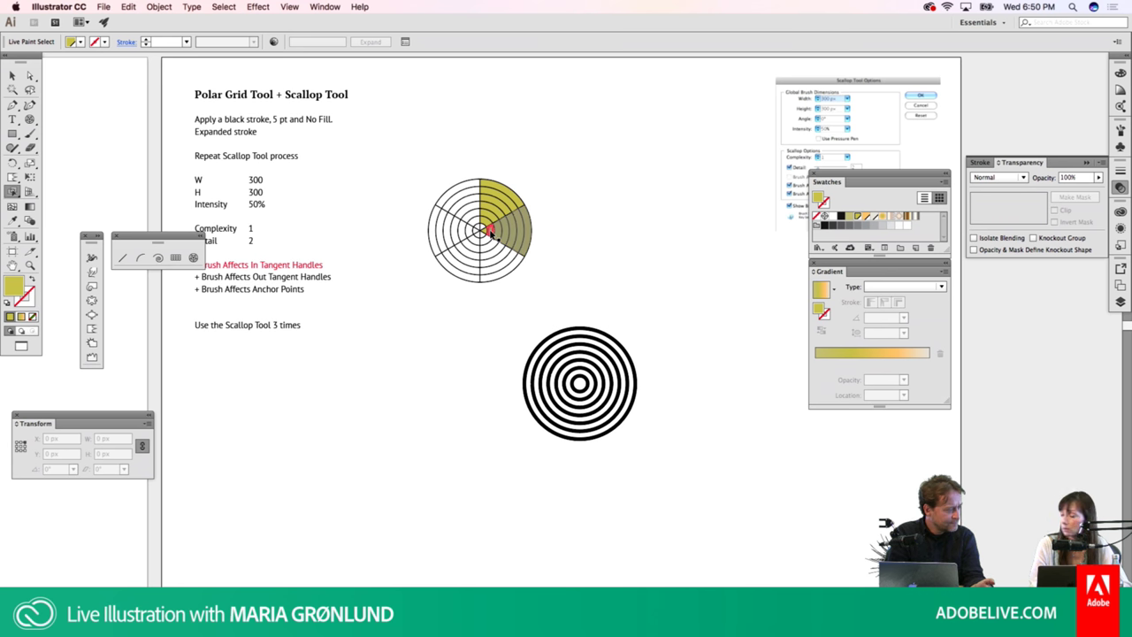
click(491, 232)
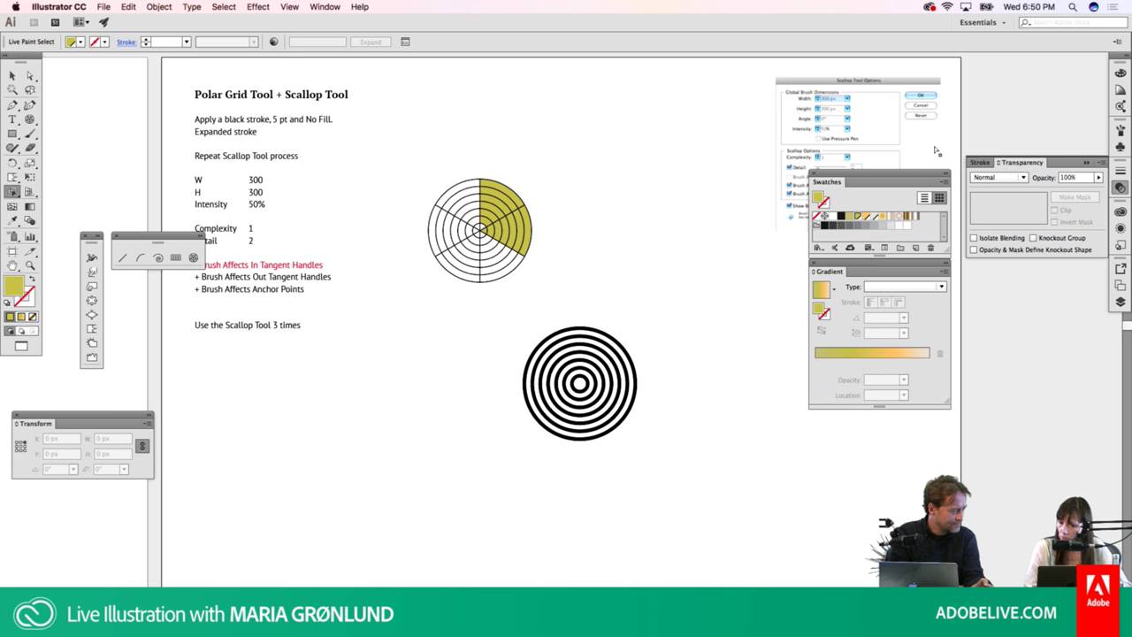
click(1119, 74)
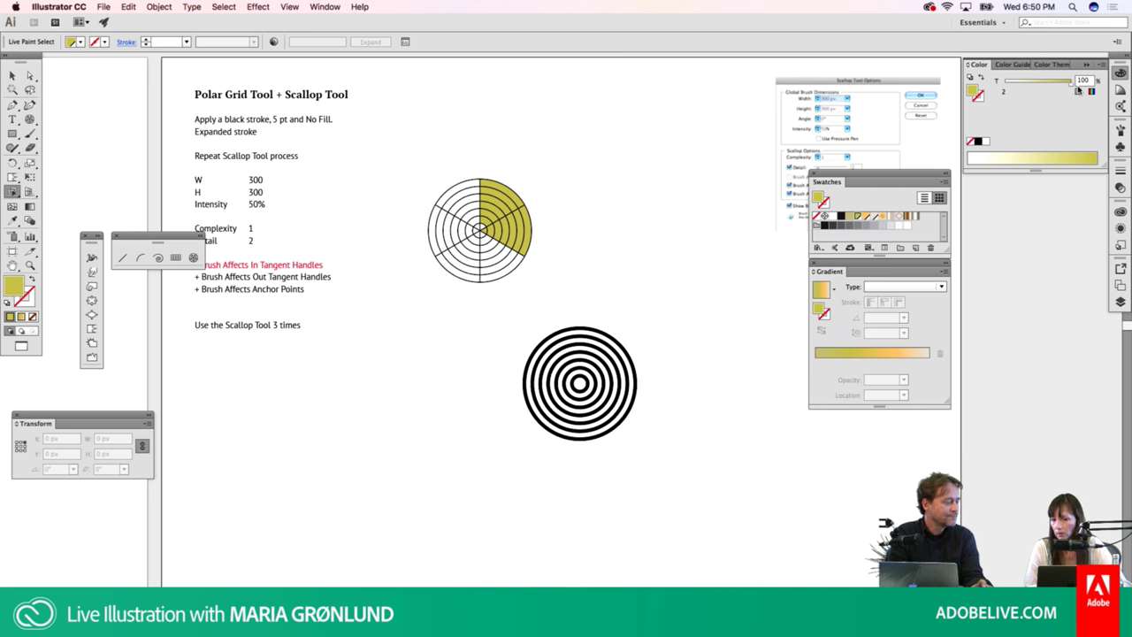
Lighten the selected yellow cells to a pale tint and Option-drag a grid copy rightward
click(1088, 81)
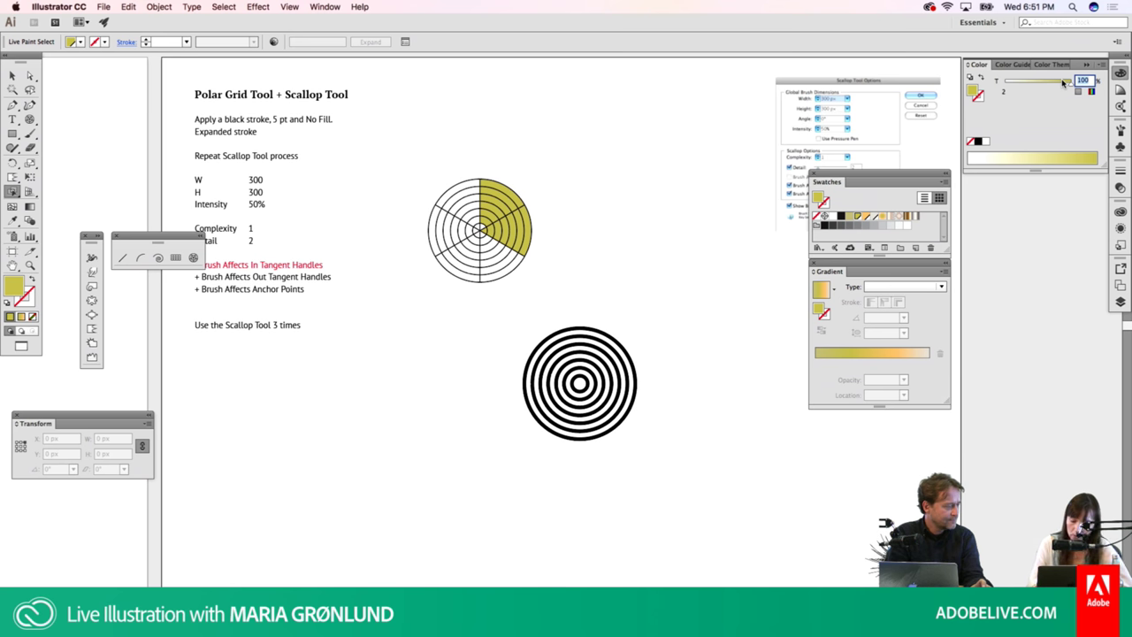
text(80)
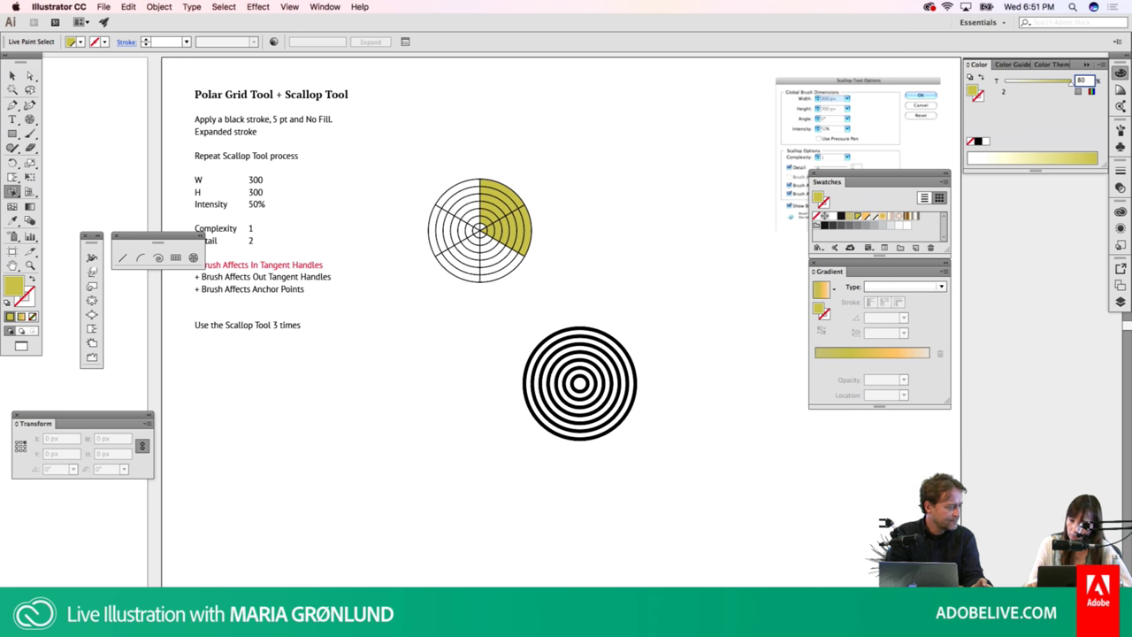
key(Return)
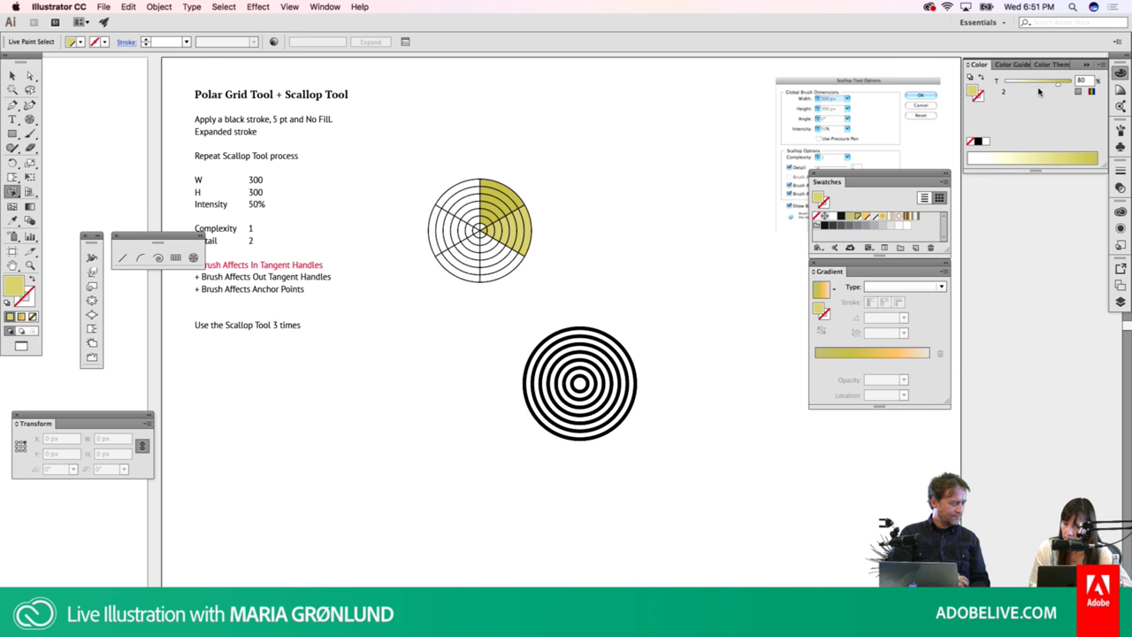
drag(1040, 91, 1022, 85)
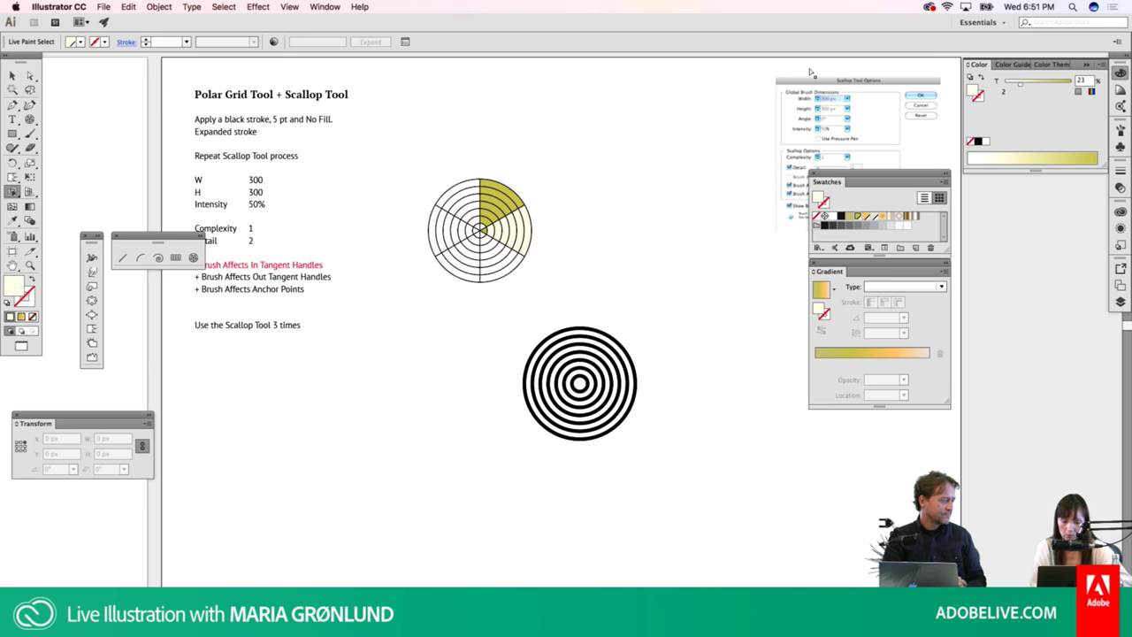
key(v)
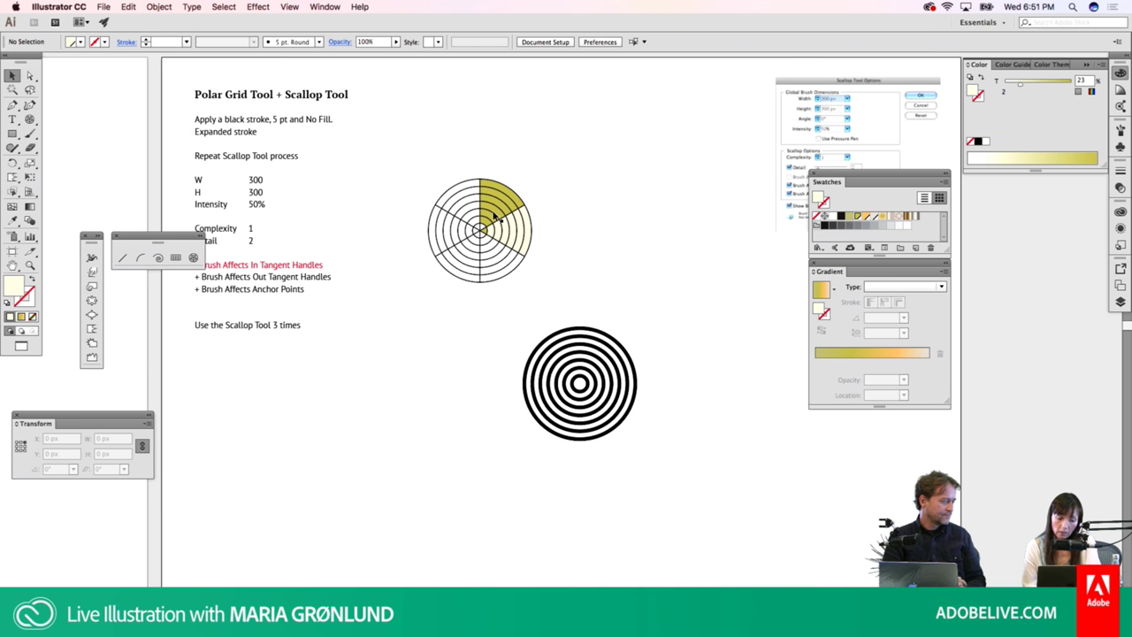
drag(490, 219, 614, 208)
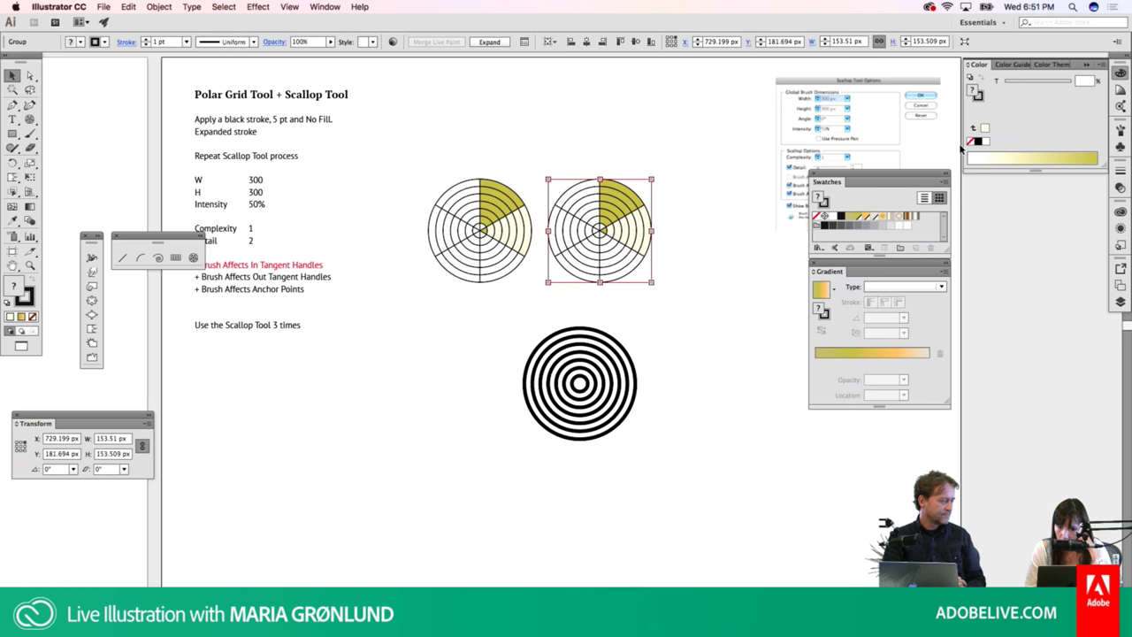
Undo a trial orange fill, delete both polar grids, and select the concentric rings group
click(866, 217)
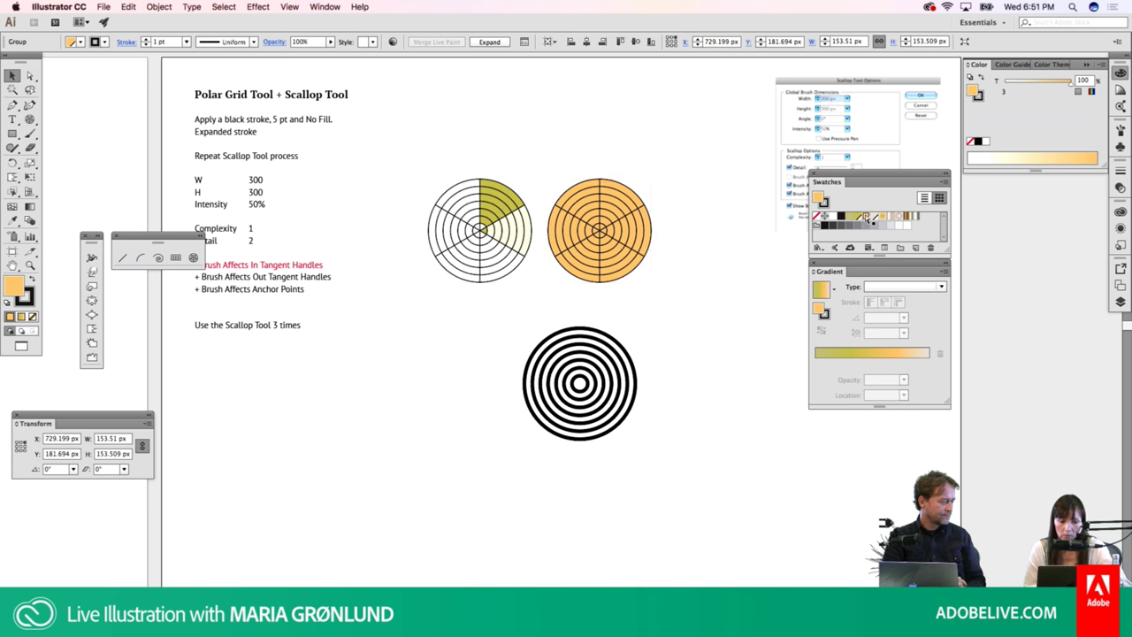
key(ctrl+z)
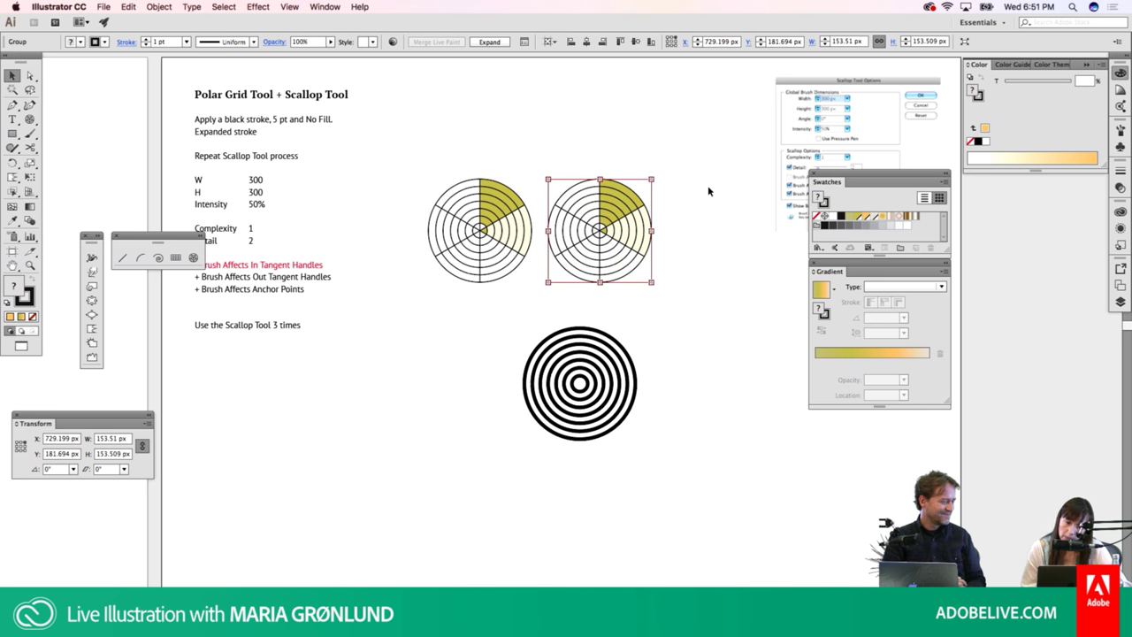
key(Delete)
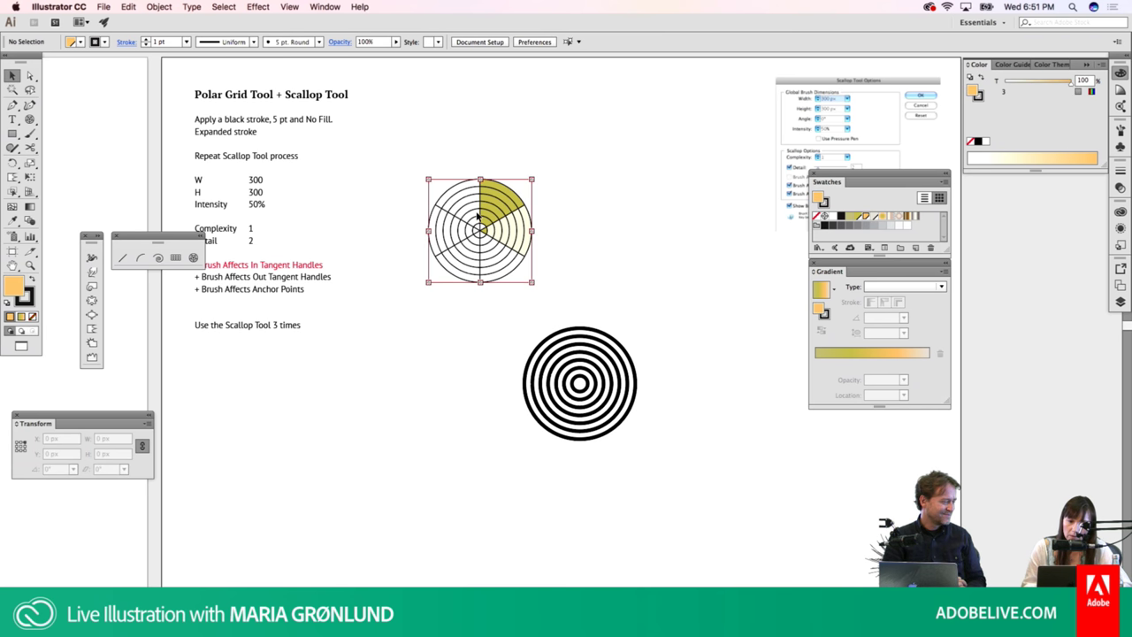
click(477, 217)
key(Delete)
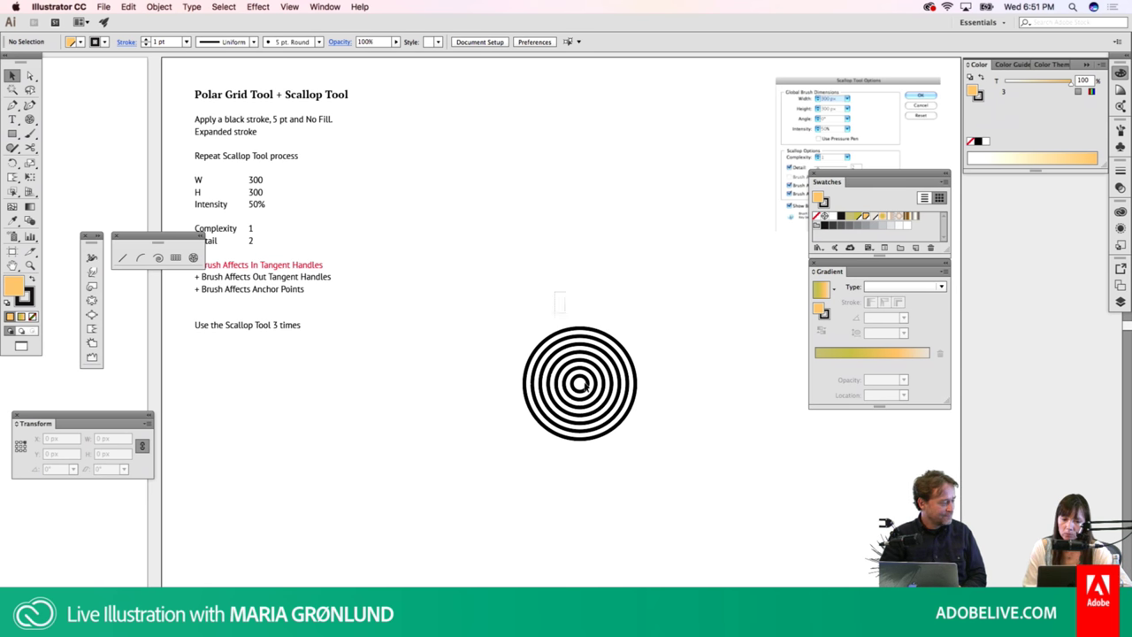
click(587, 391)
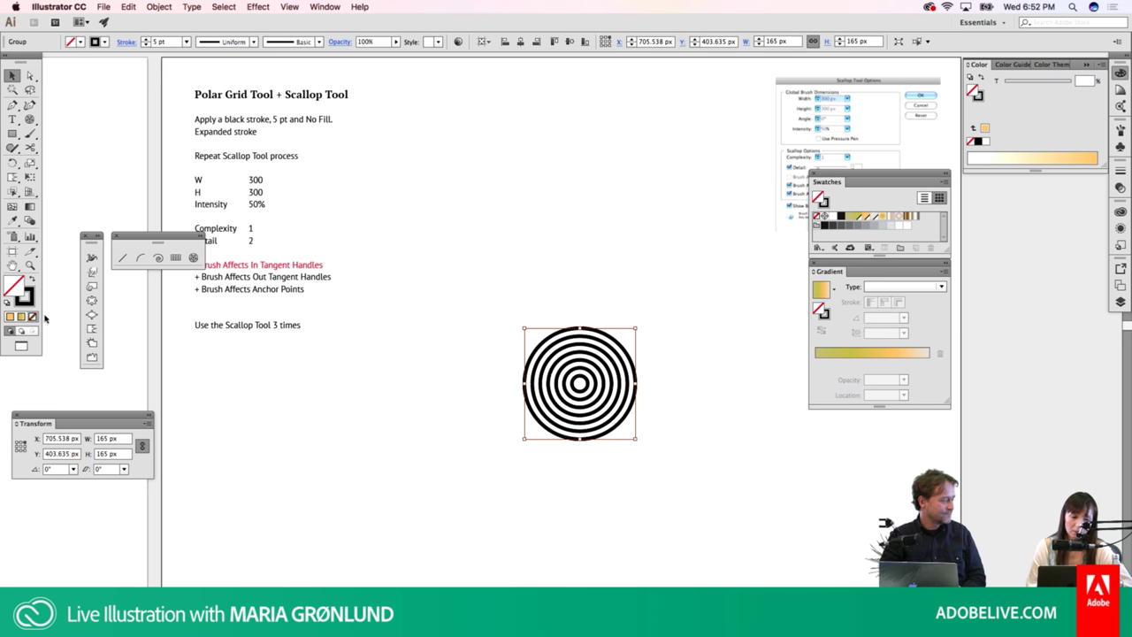
Set the Scallop Tool brush to 250 × 250 px and click it on the rings
click(91, 328)
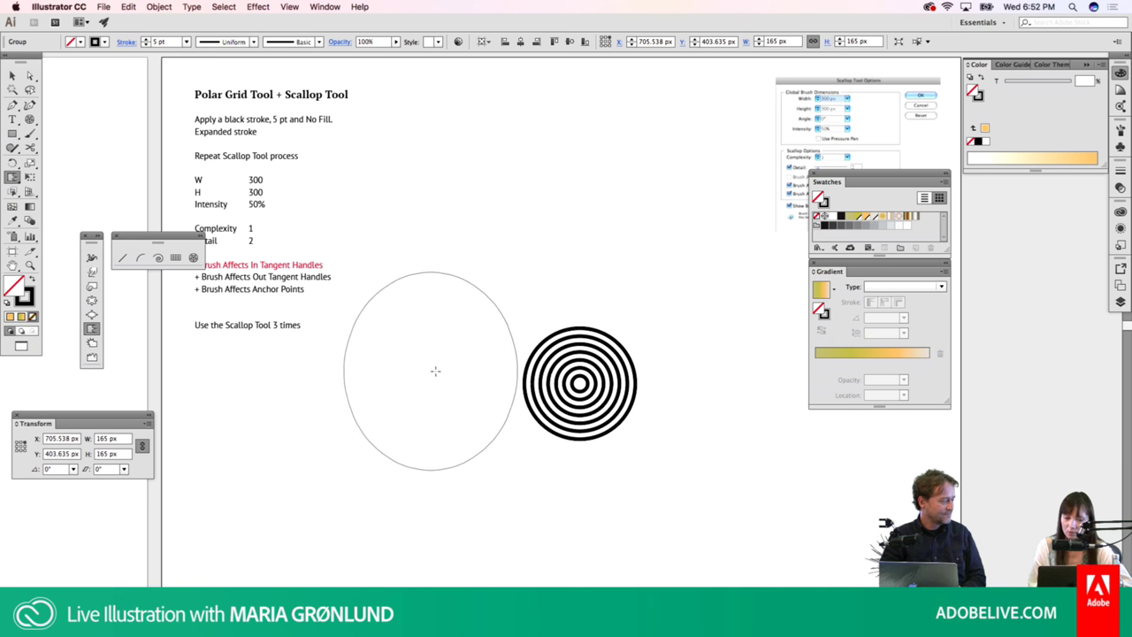
double_click(91, 328)
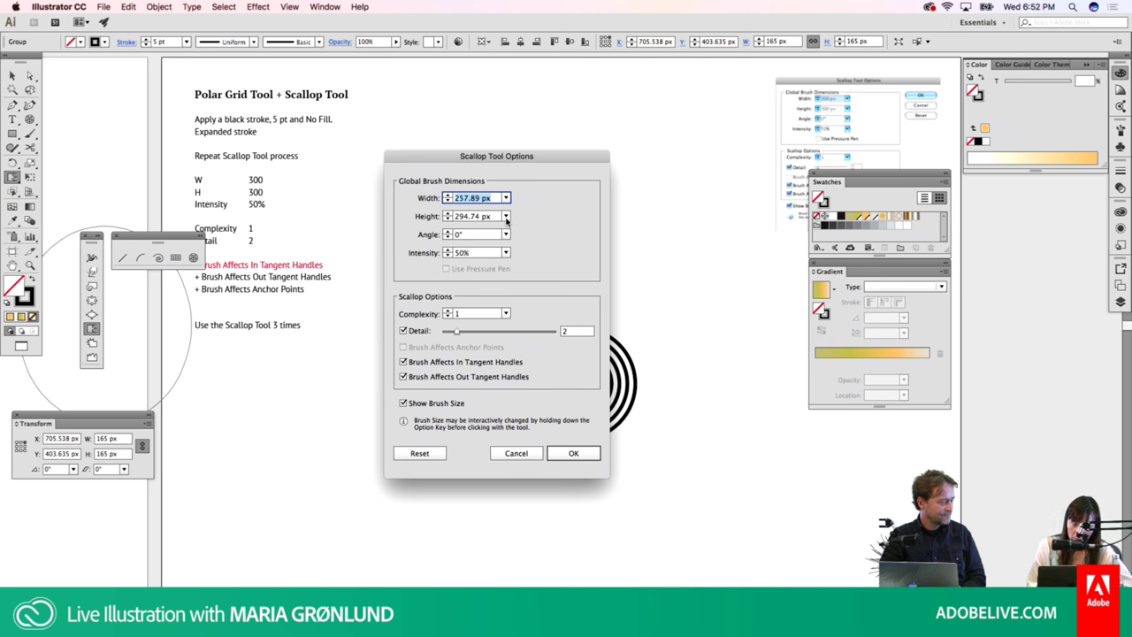
text(250)
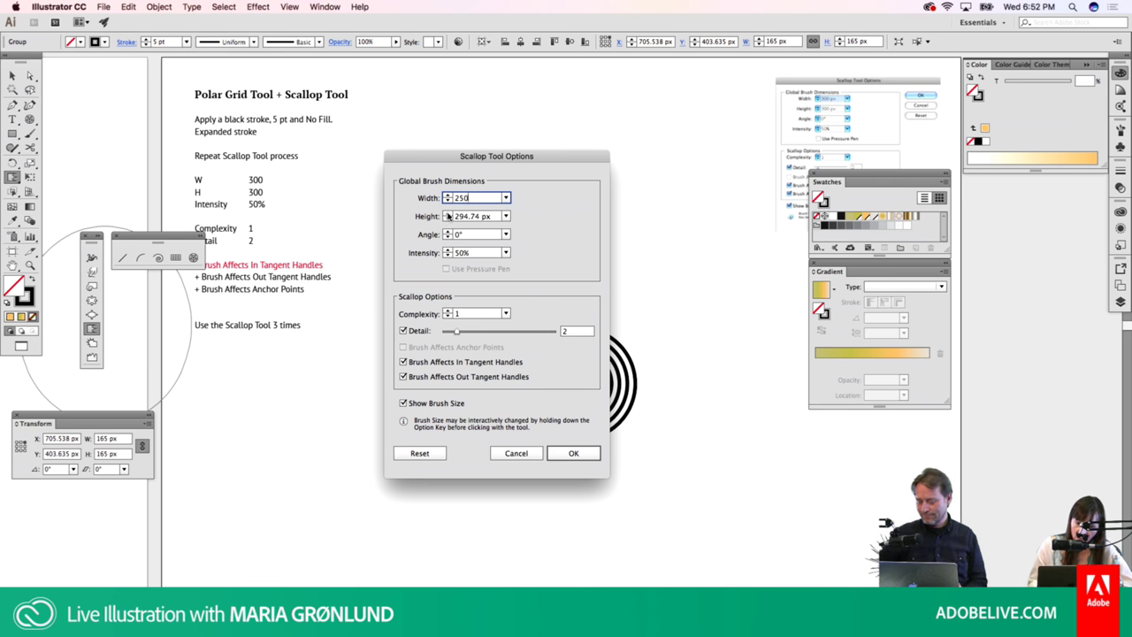
click(499, 215)
text(2)
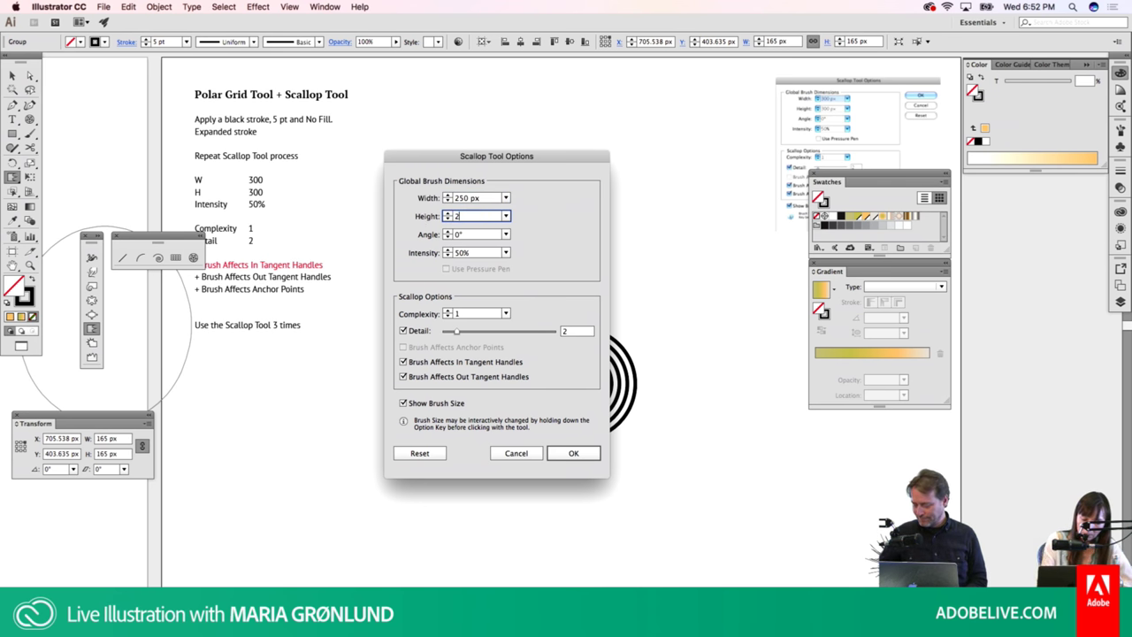
text(50)
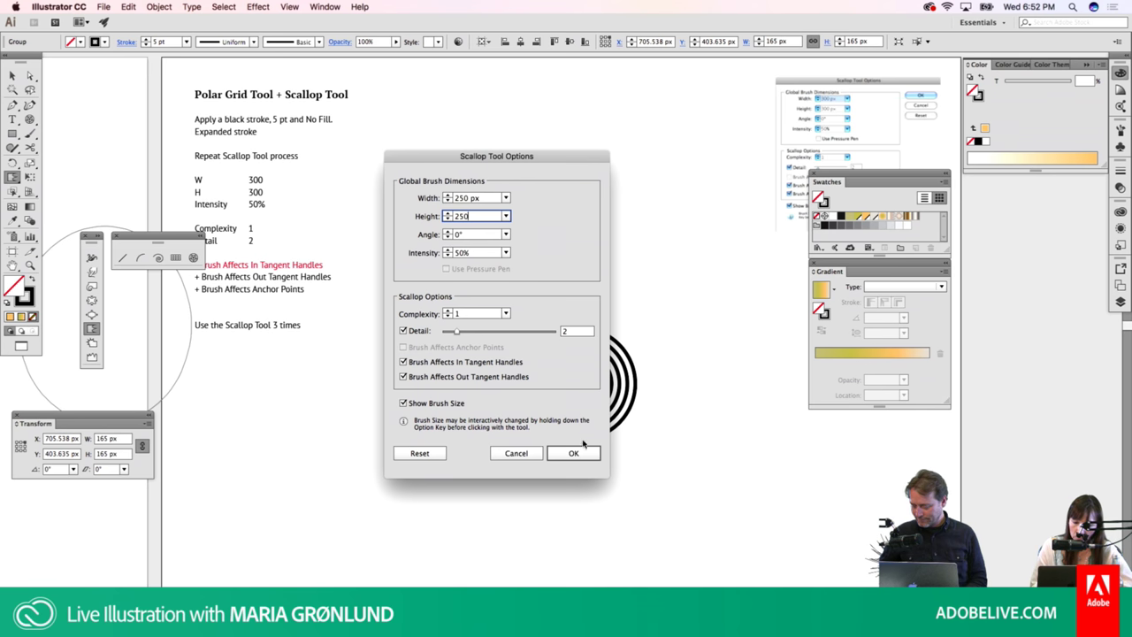
click(575, 452)
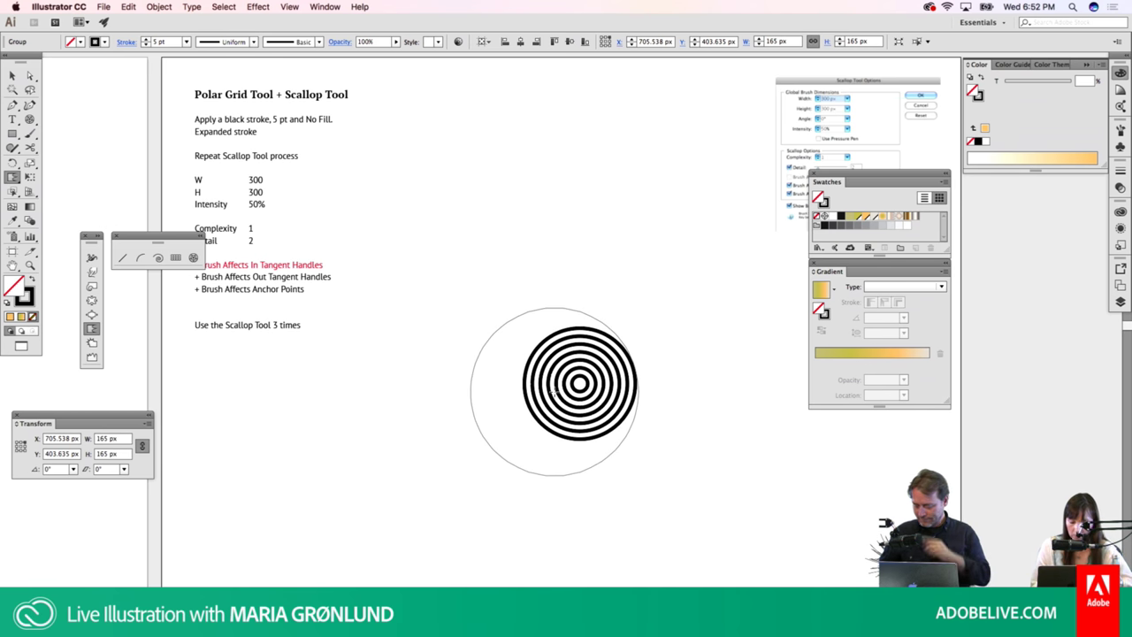
click(555, 392)
click(556, 396)
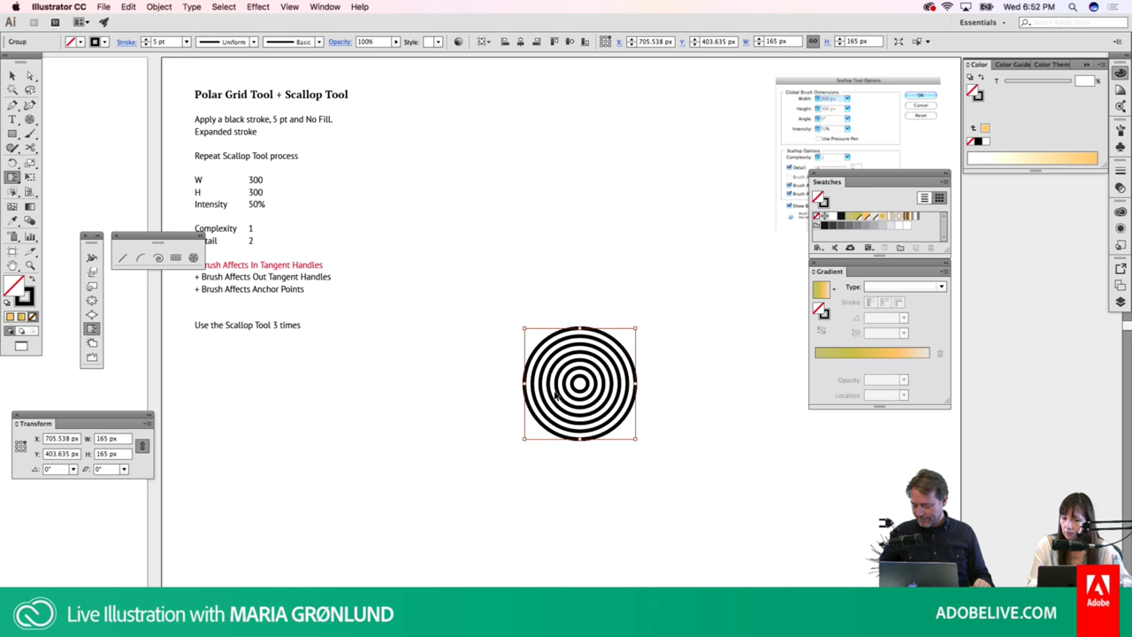
Scallop the rings into a spiky black plume with two drags, checking it in Outline view
drag(537, 371, 656, 371)
drag(531, 380, 655, 390)
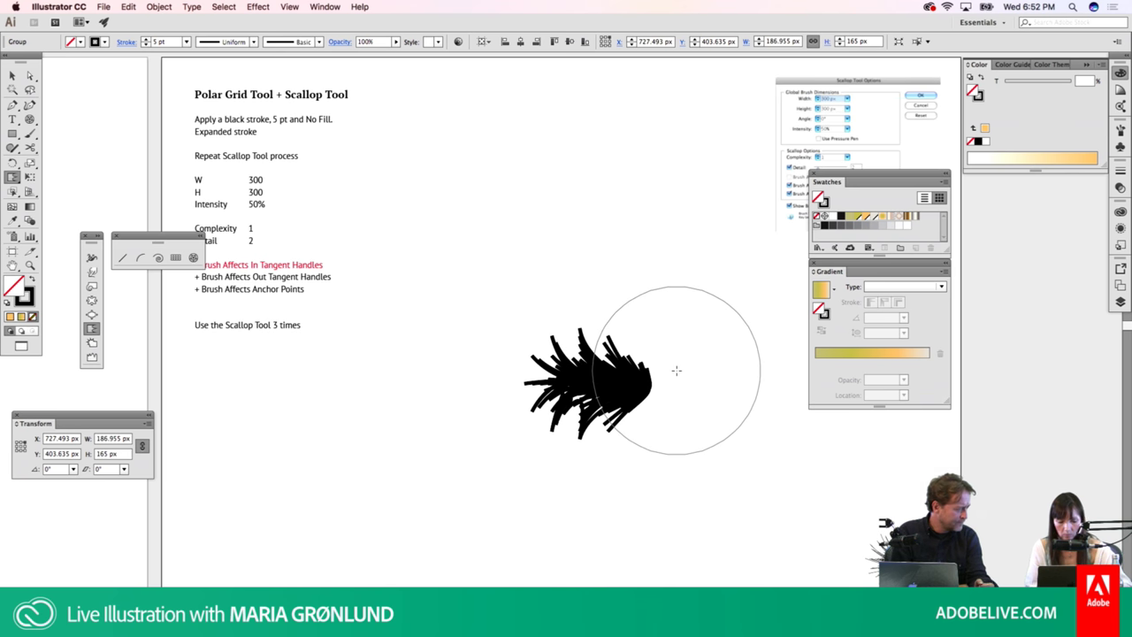
key(ctrl+y)
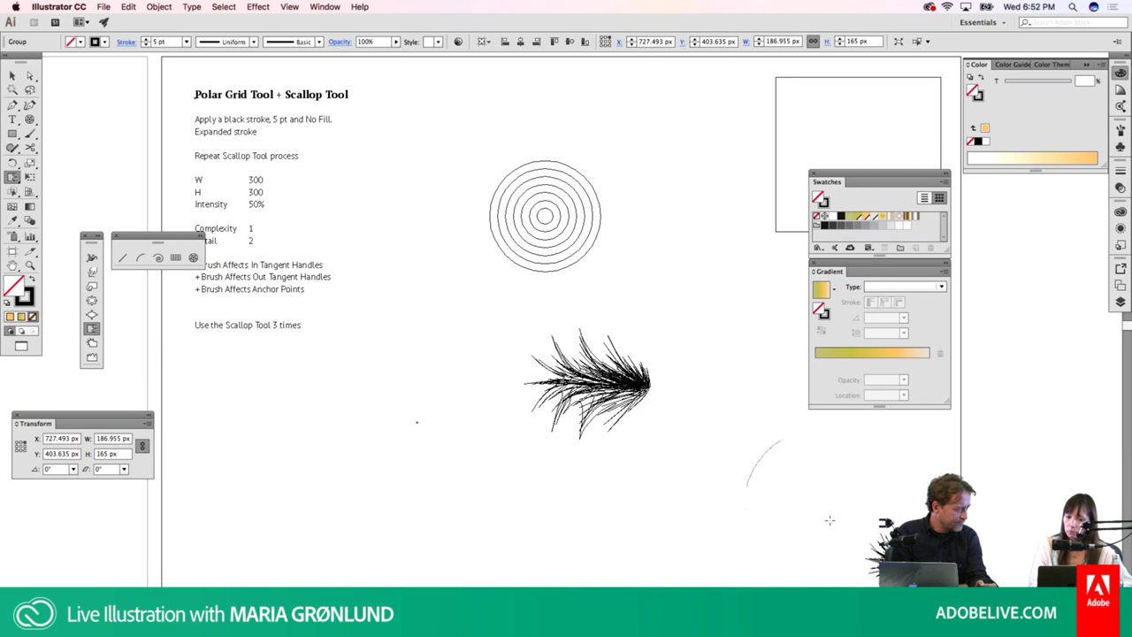
key(v)
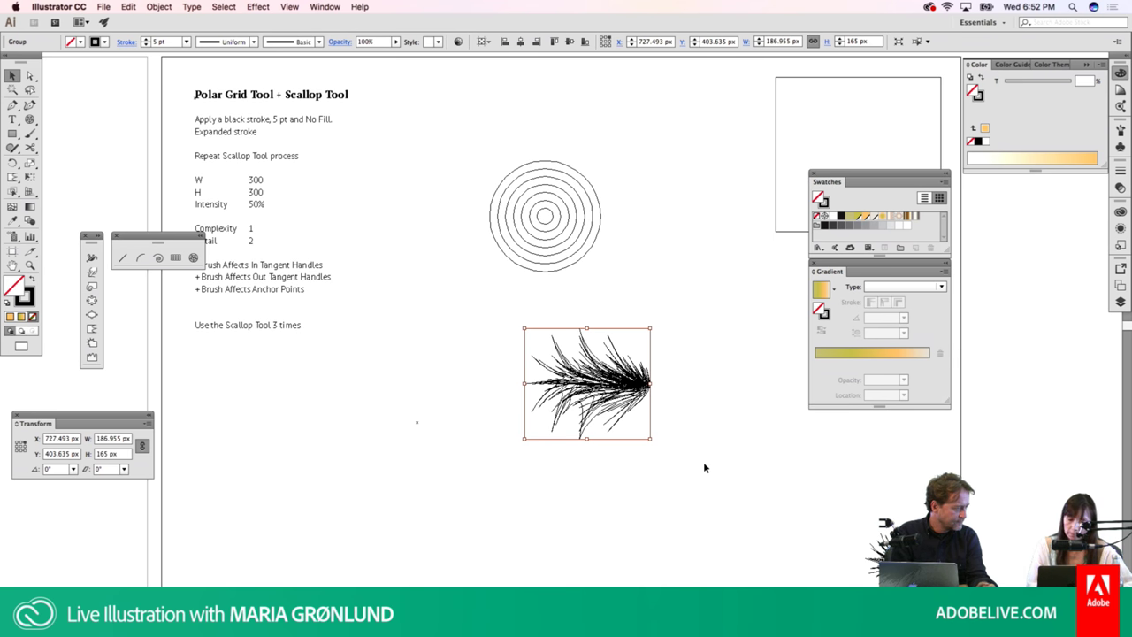
key(ctrl+y)
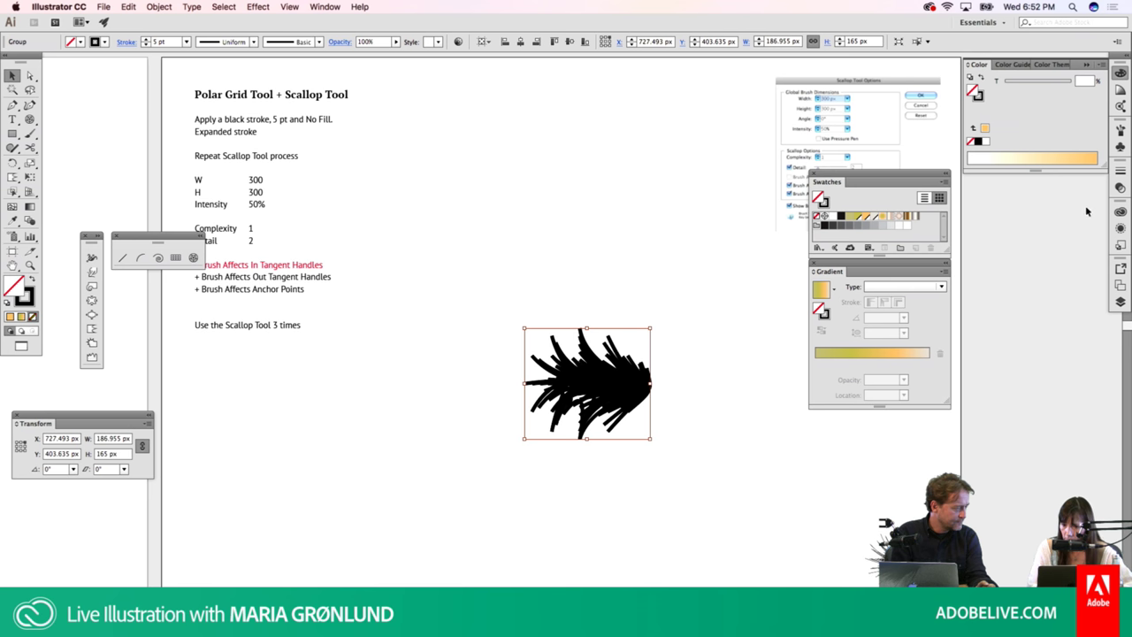
click(1119, 169)
Lower the spiky group's stroke weight to 2 pt, then reselect the group
click(1045, 178)
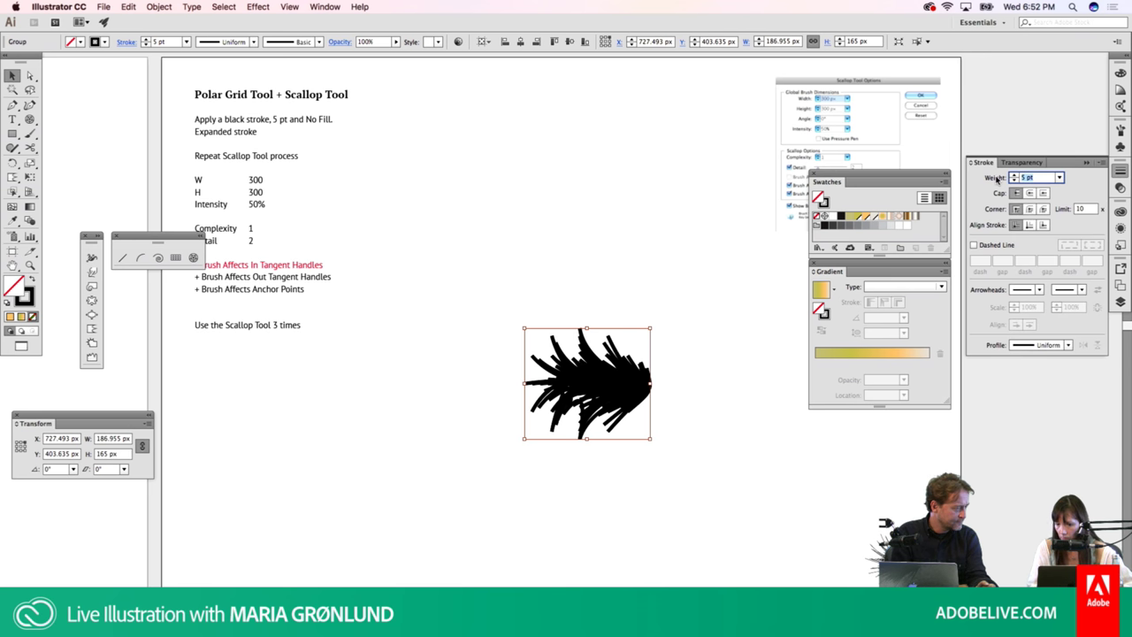
key(Down)
key(Down)
key(Down)
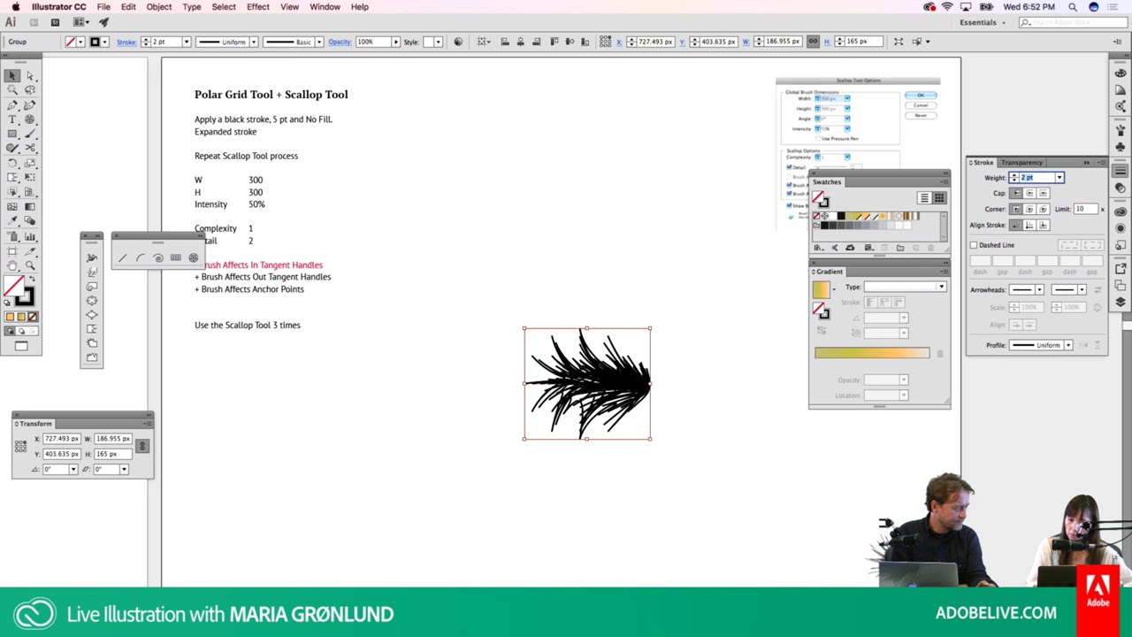
key(Down)
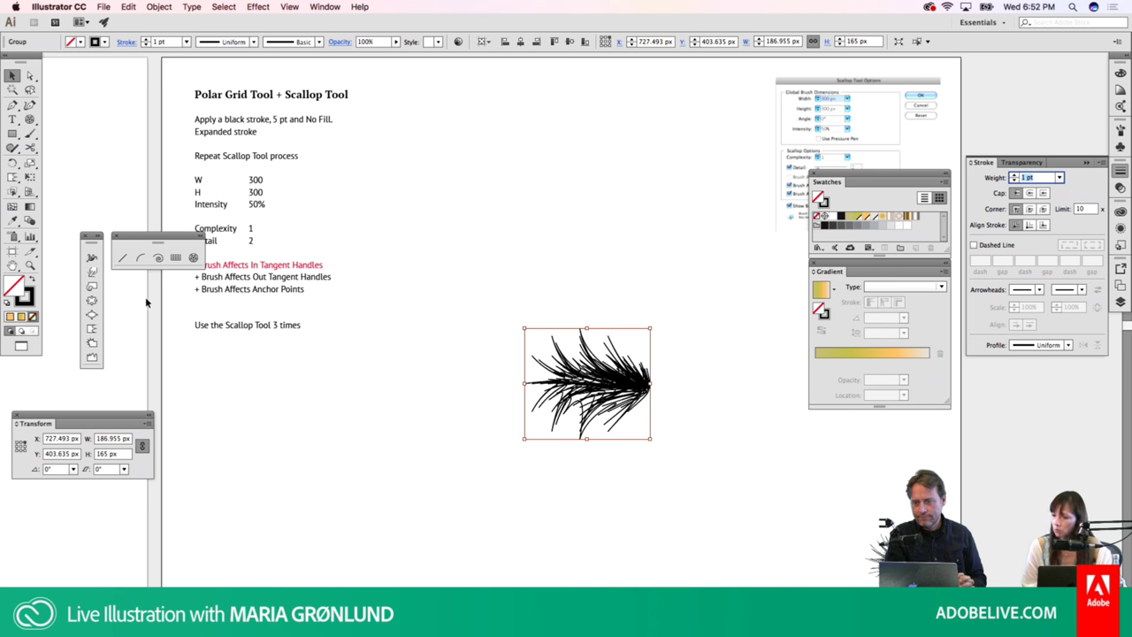
key(Up)
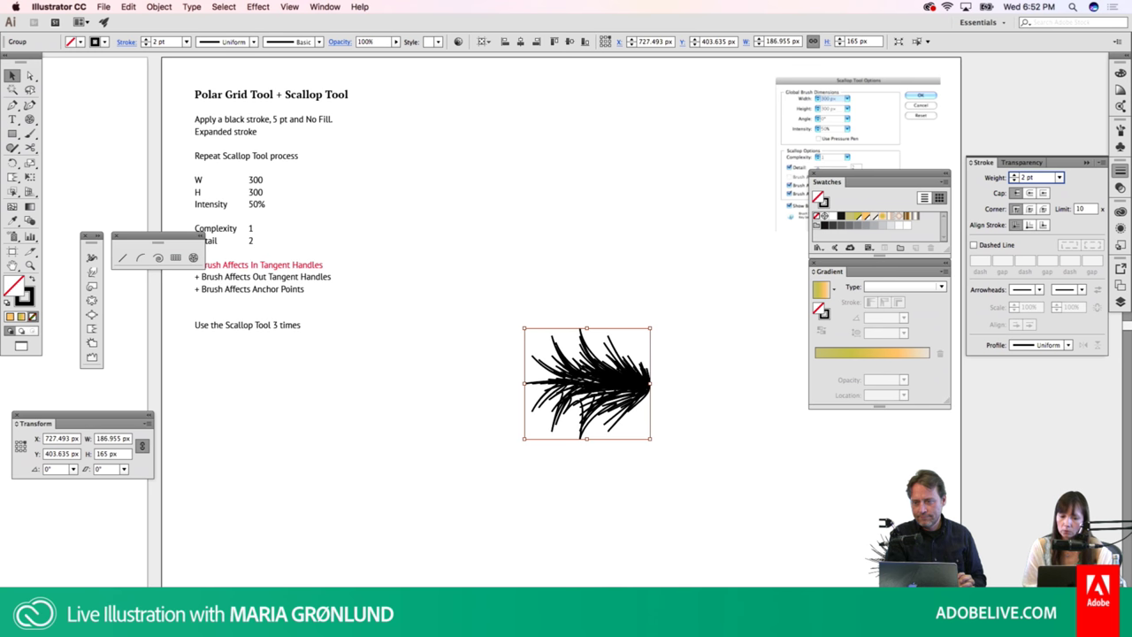
click(570, 247)
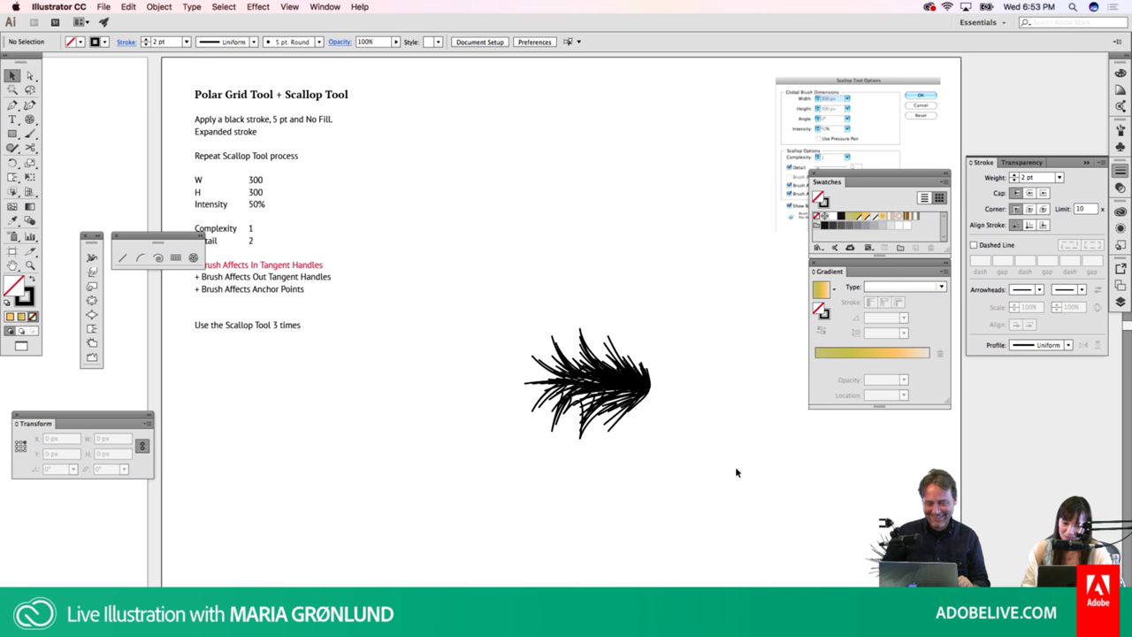
click(603, 400)
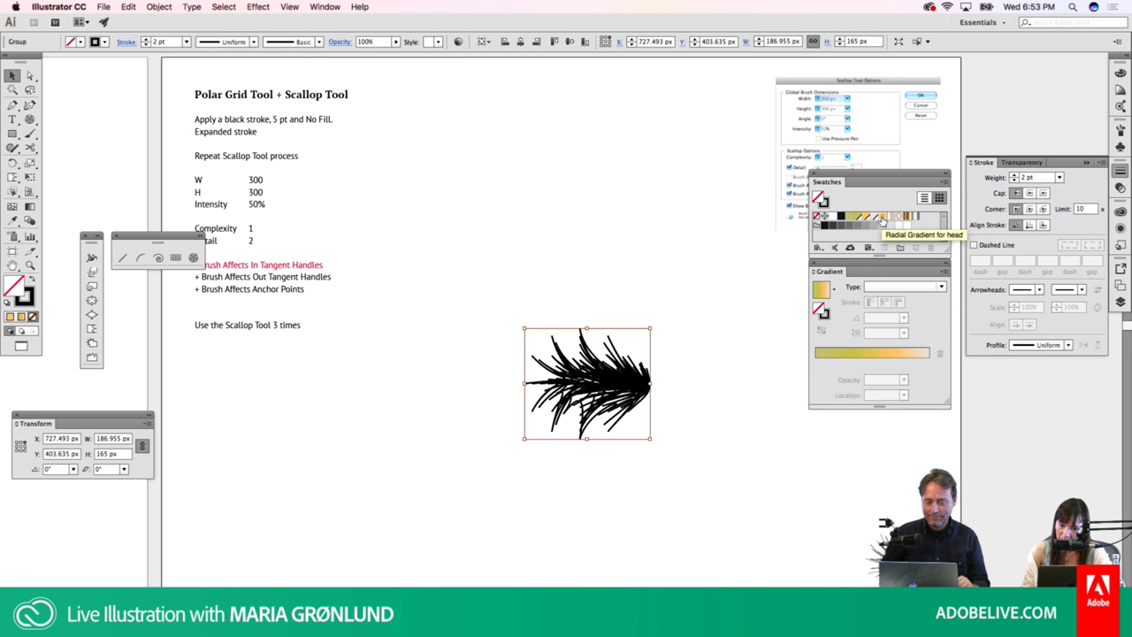
Move the gold radial gradient onto the spiky shape's strokes, with fill set to None
click(883, 219)
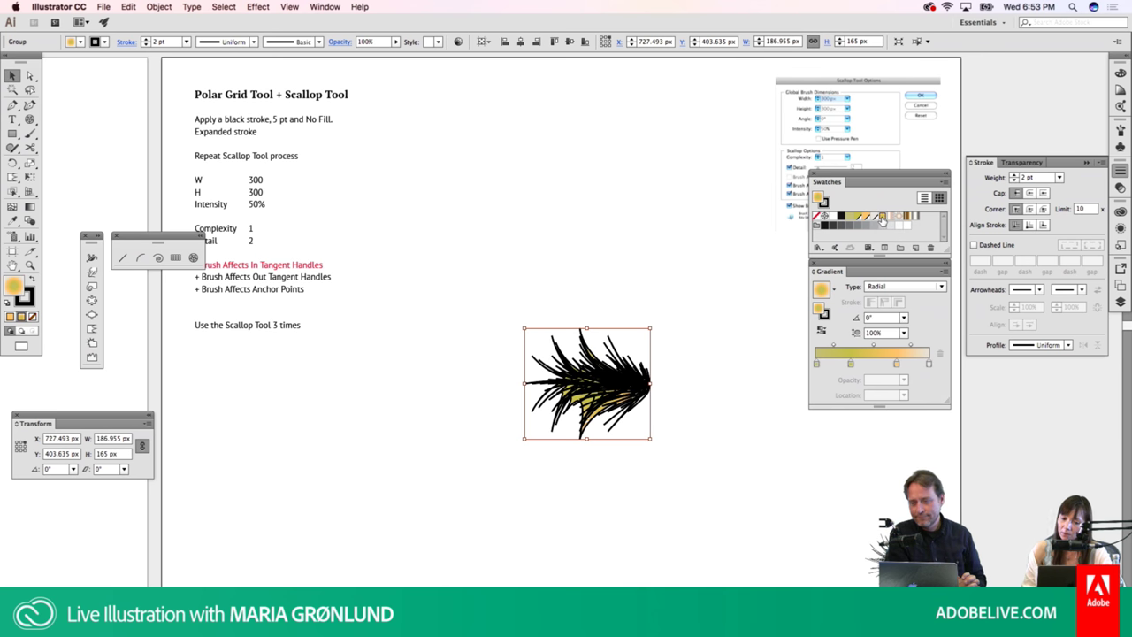
key(ctrl+h)
key(ctrl+h)
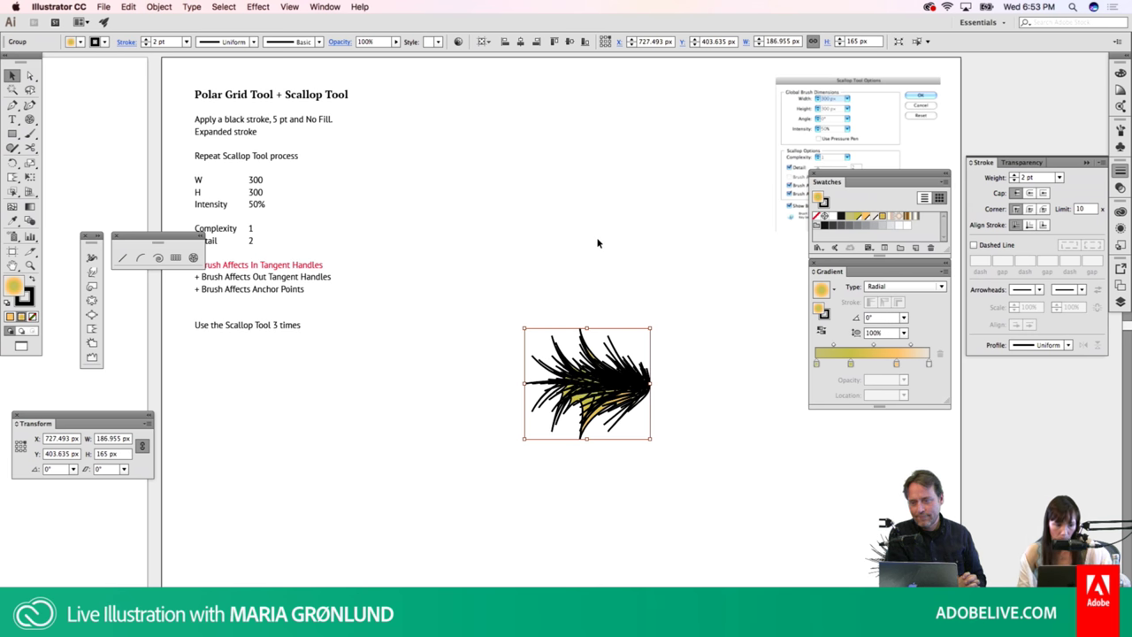
key(shift+x)
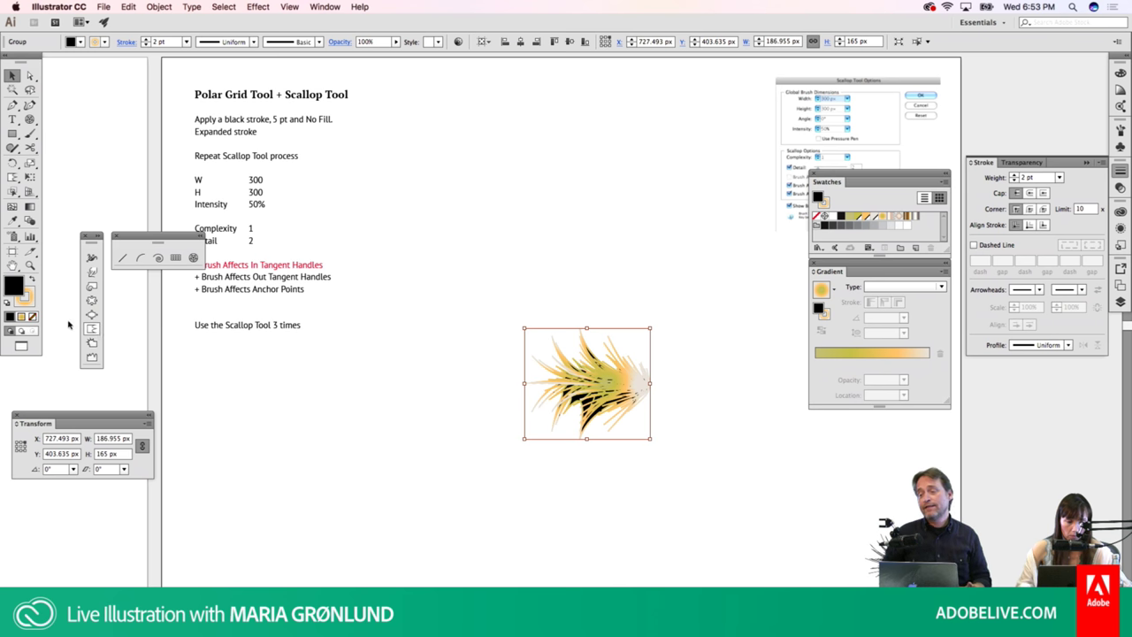
click(33, 316)
click(382, 382)
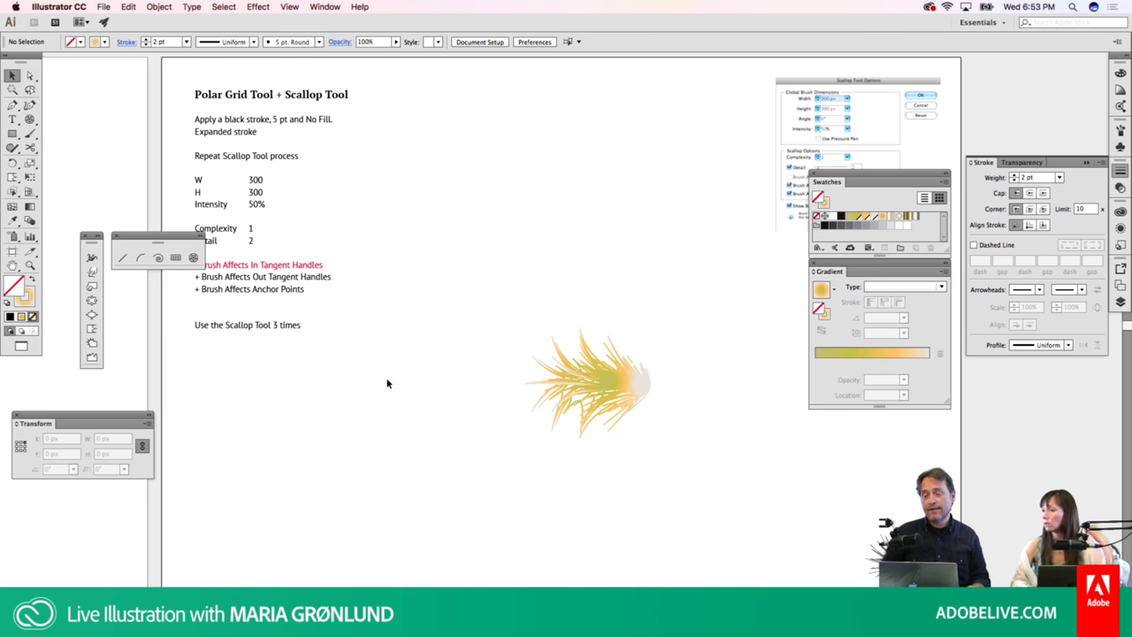
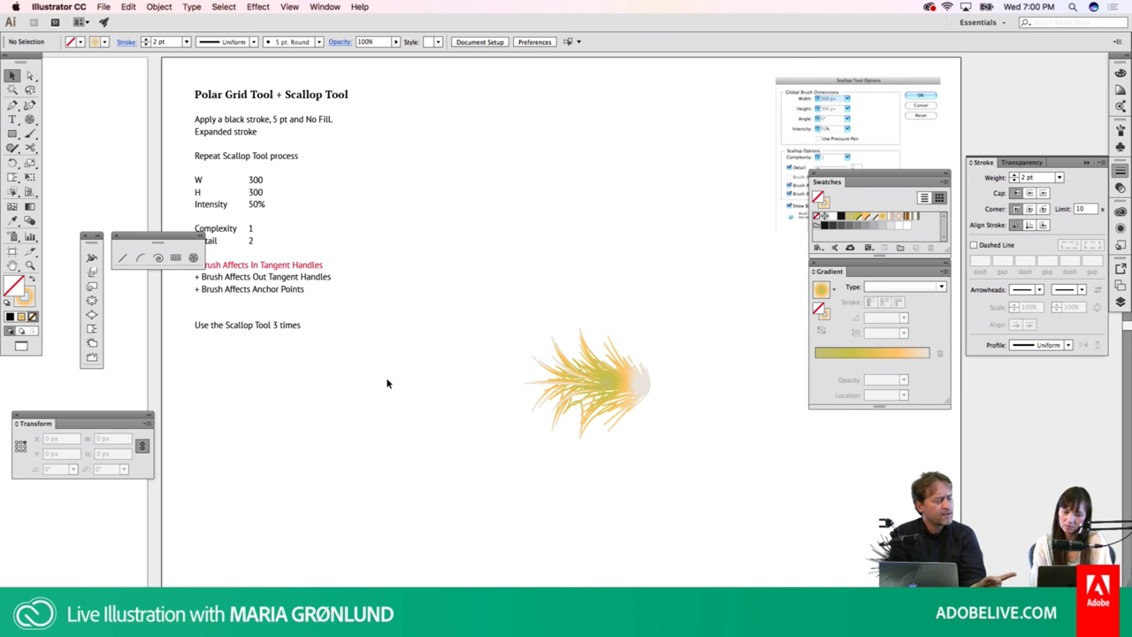
Check the artwork in Outline view, show the Libraries panel, and marquee-select the feathery gradient group
key(ctrl+y)
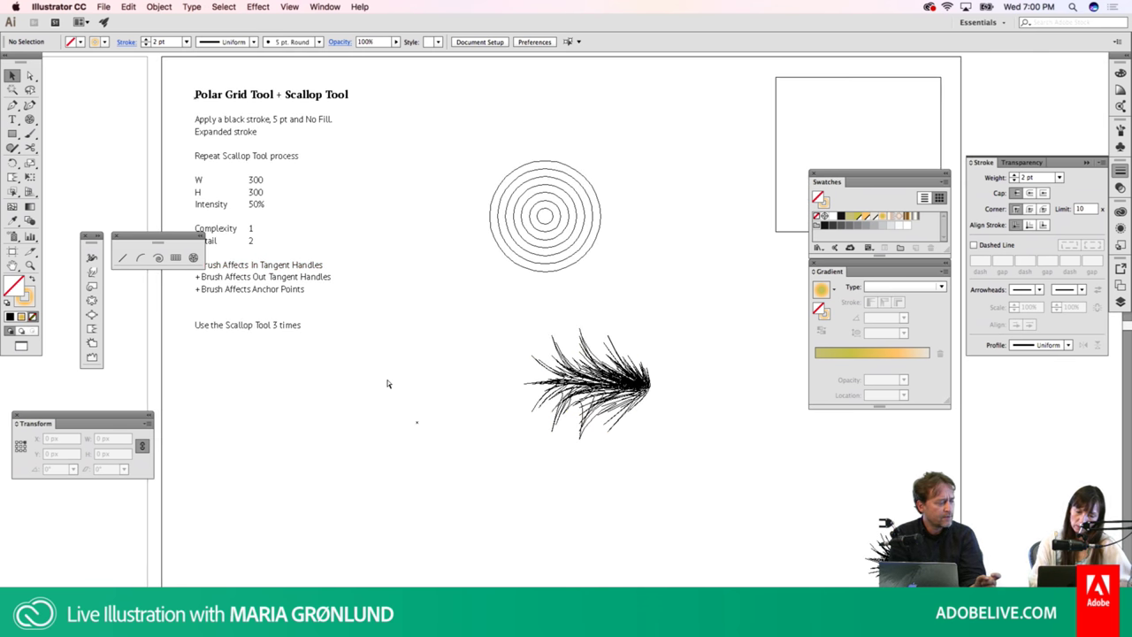
key(ctrl+y)
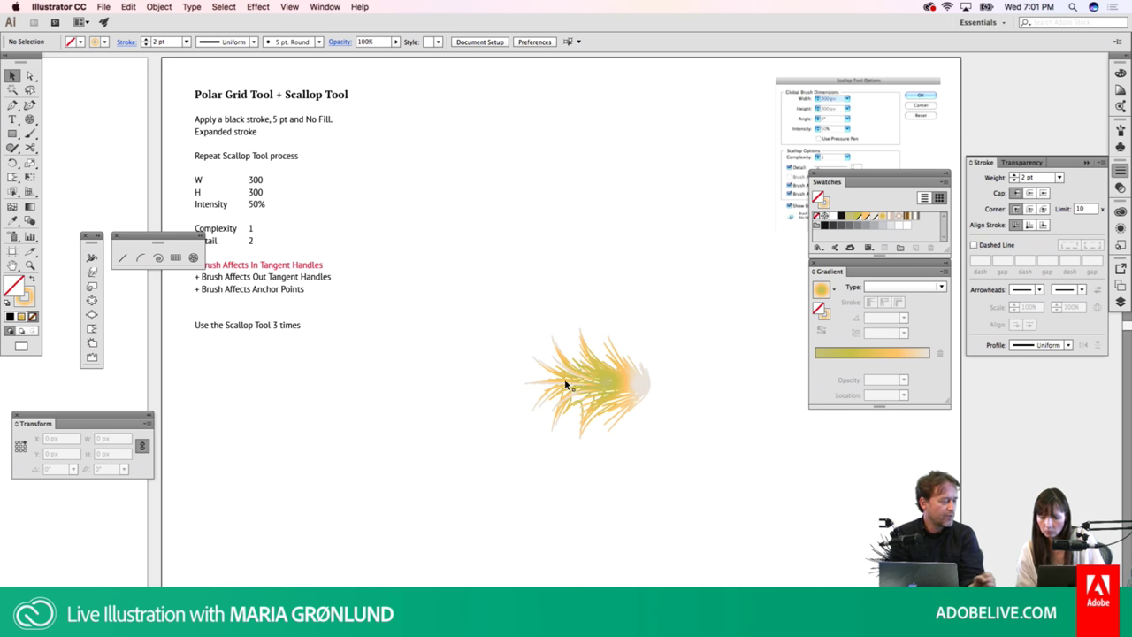
click(1115, 214)
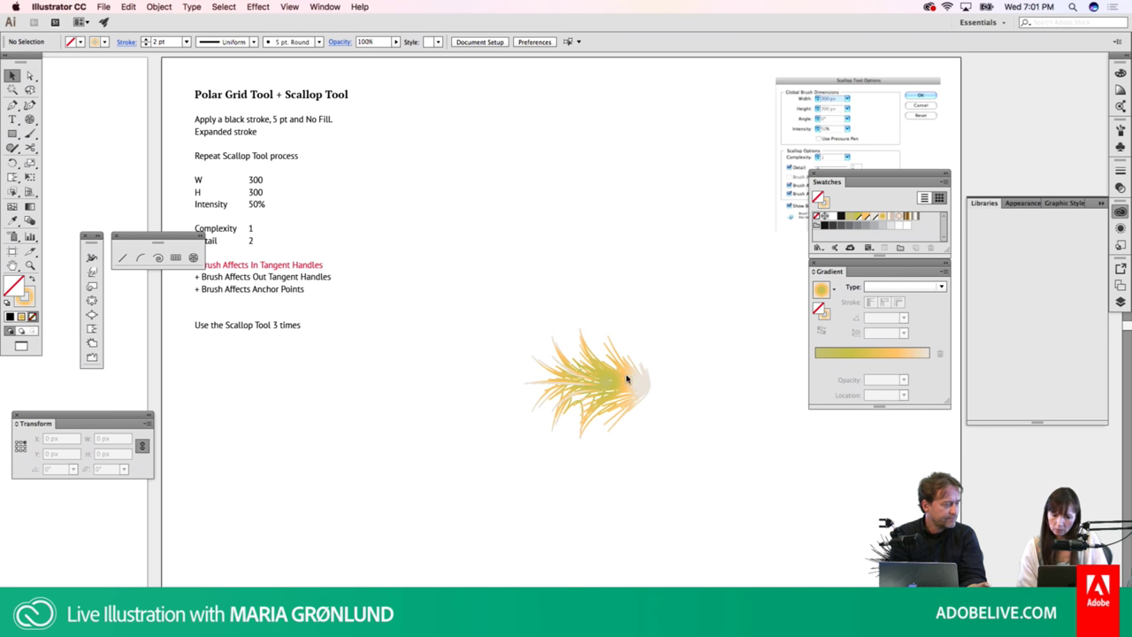
drag(594, 315, 653, 432)
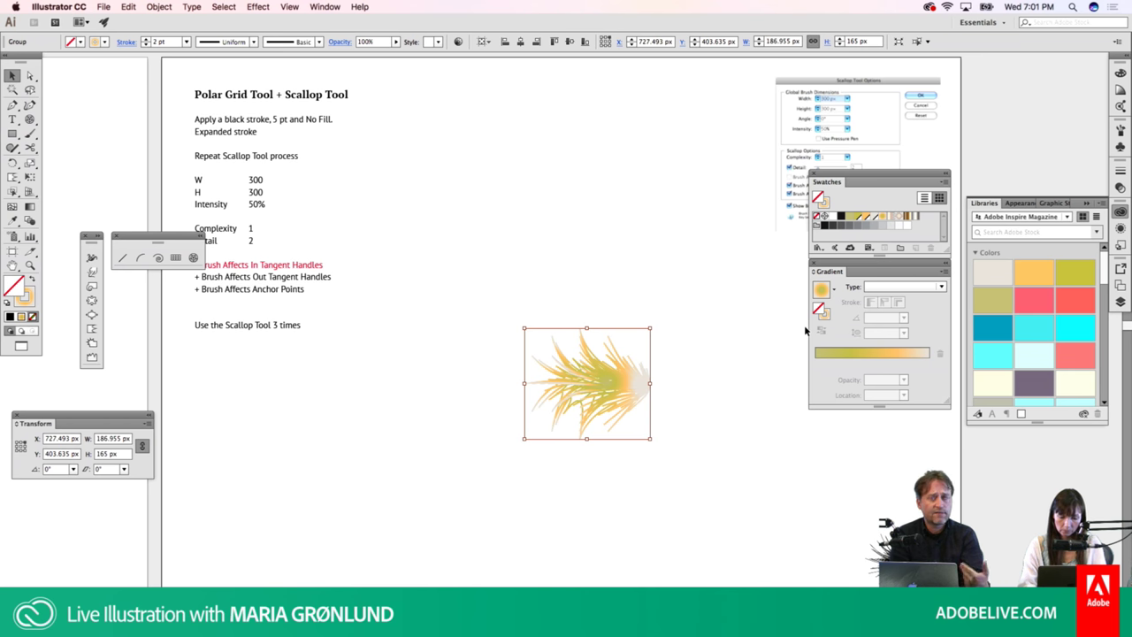
Ungroup the feathery artwork twice so it becomes separate paths
right_click(640, 380)
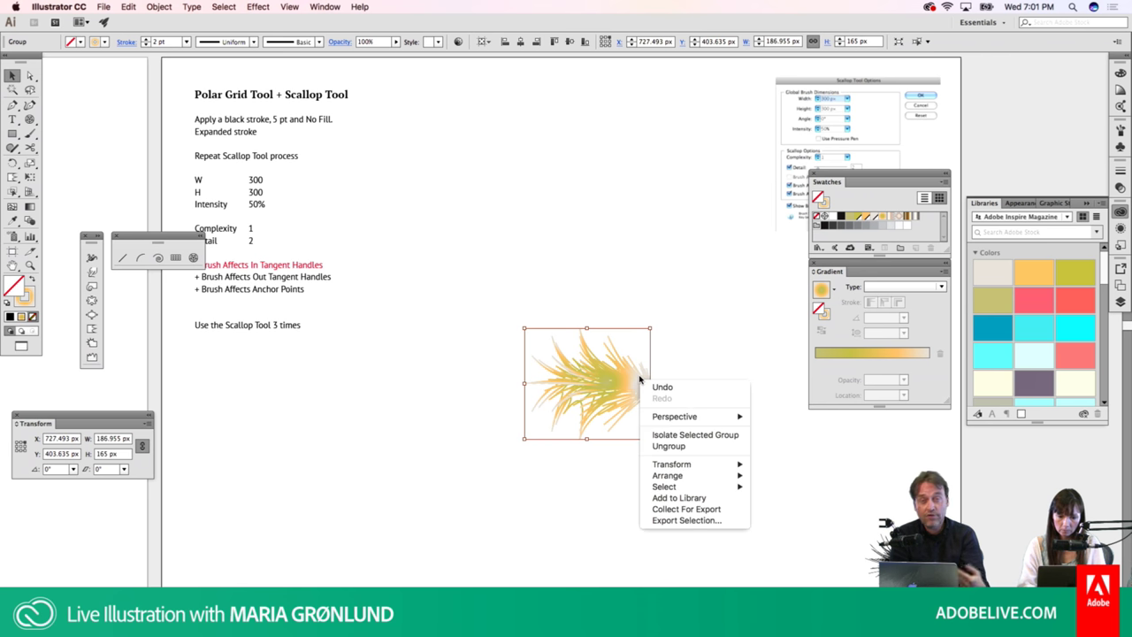
click(669, 446)
right_click(622, 392)
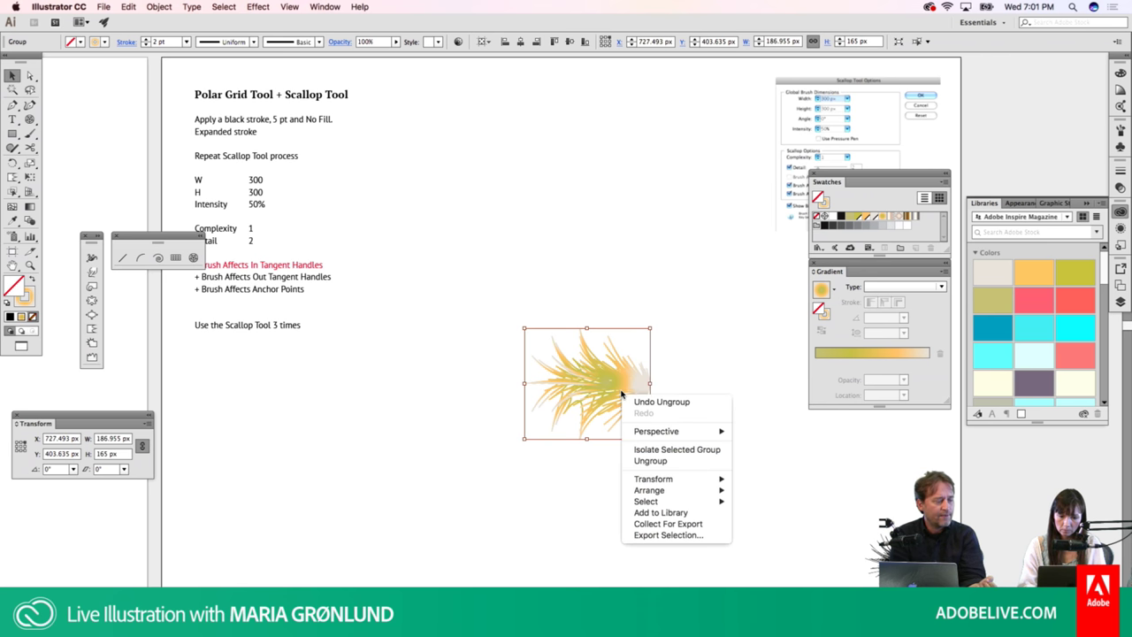
click(660, 462)
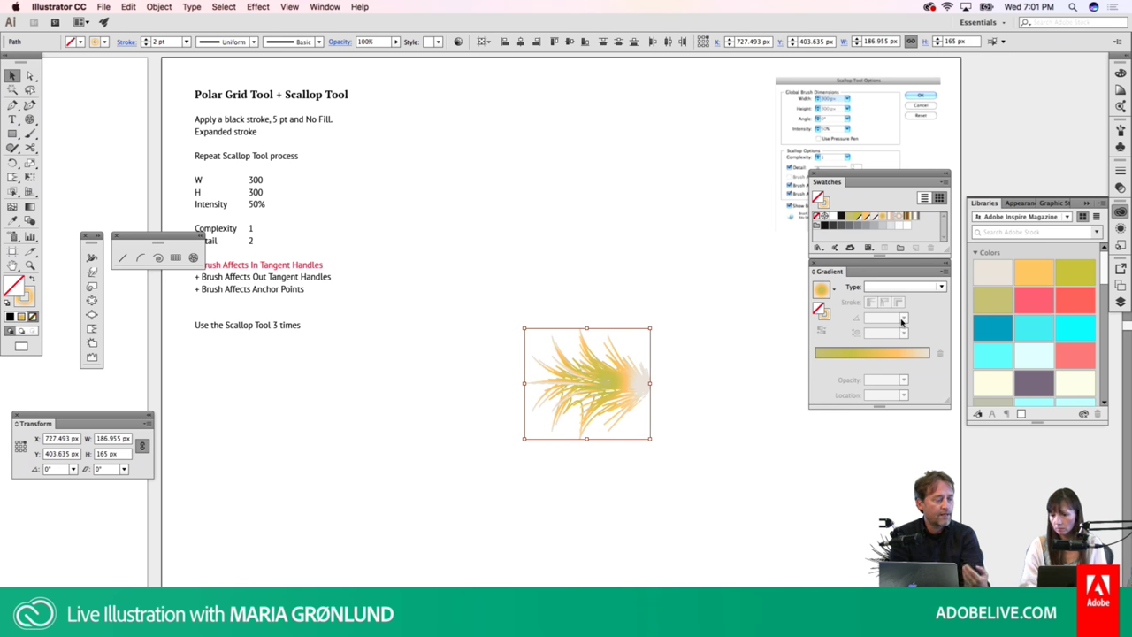
Set the feathery artwork's transparency blend mode to Multiply and reselect it
click(1120, 188)
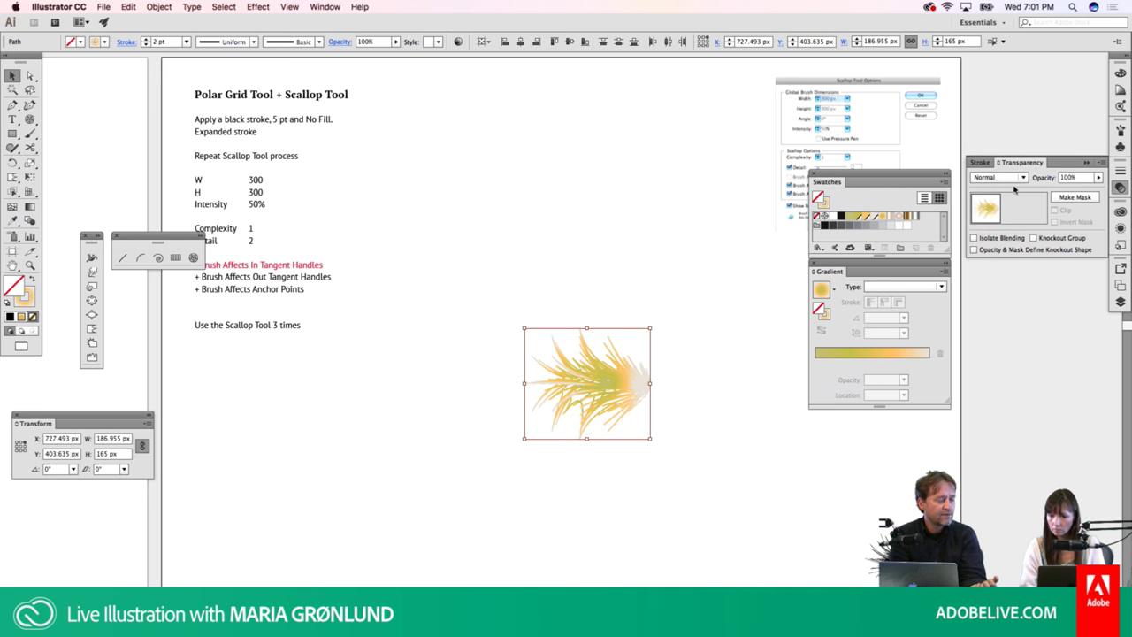
click(1015, 181)
click(1002, 214)
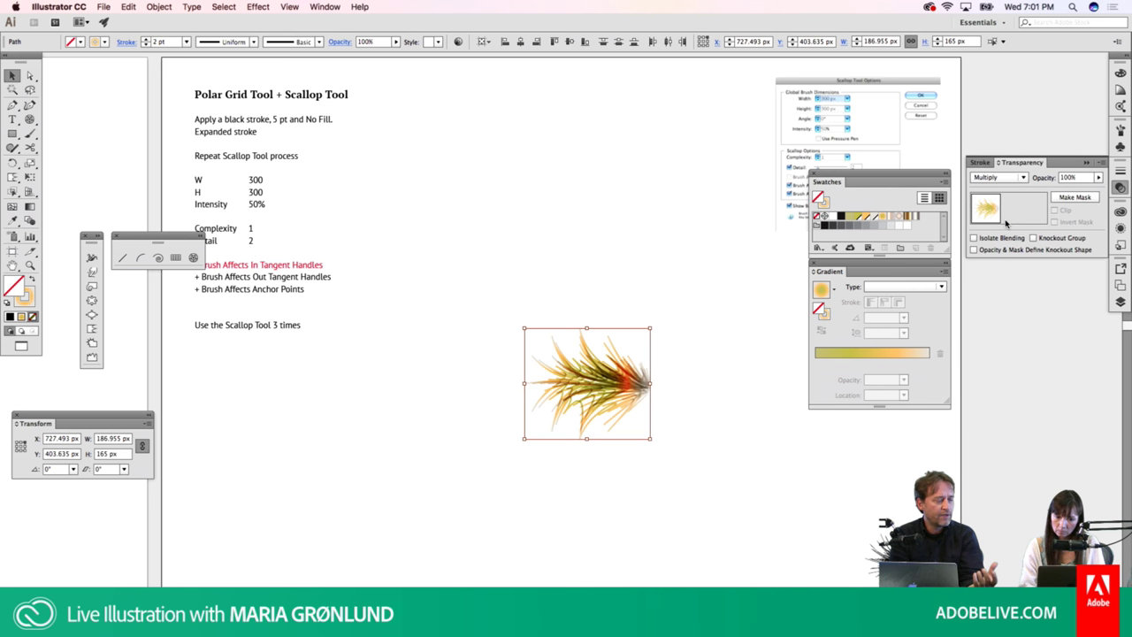
click(745, 285)
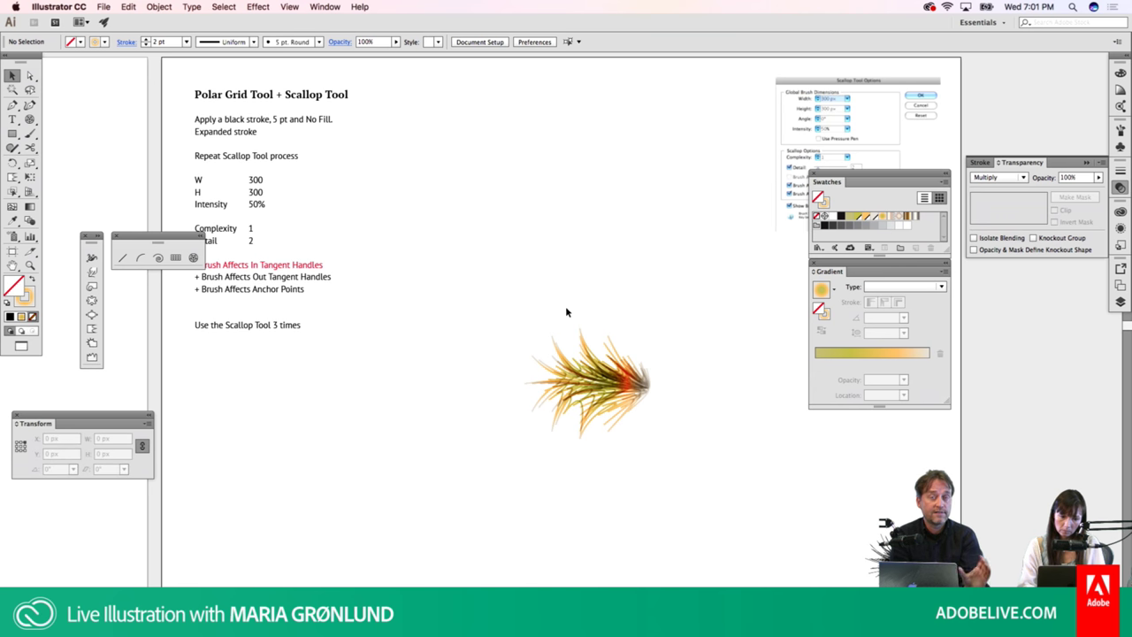
click(607, 364)
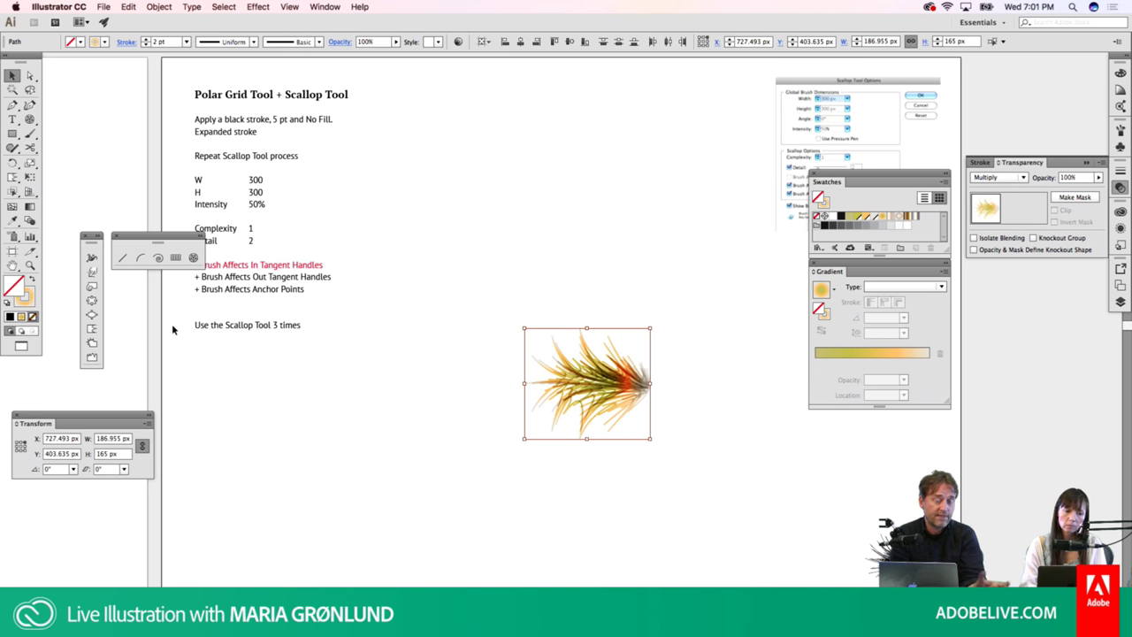
Scallop the feathers across the artwork into darker red spikes around the core
click(91, 328)
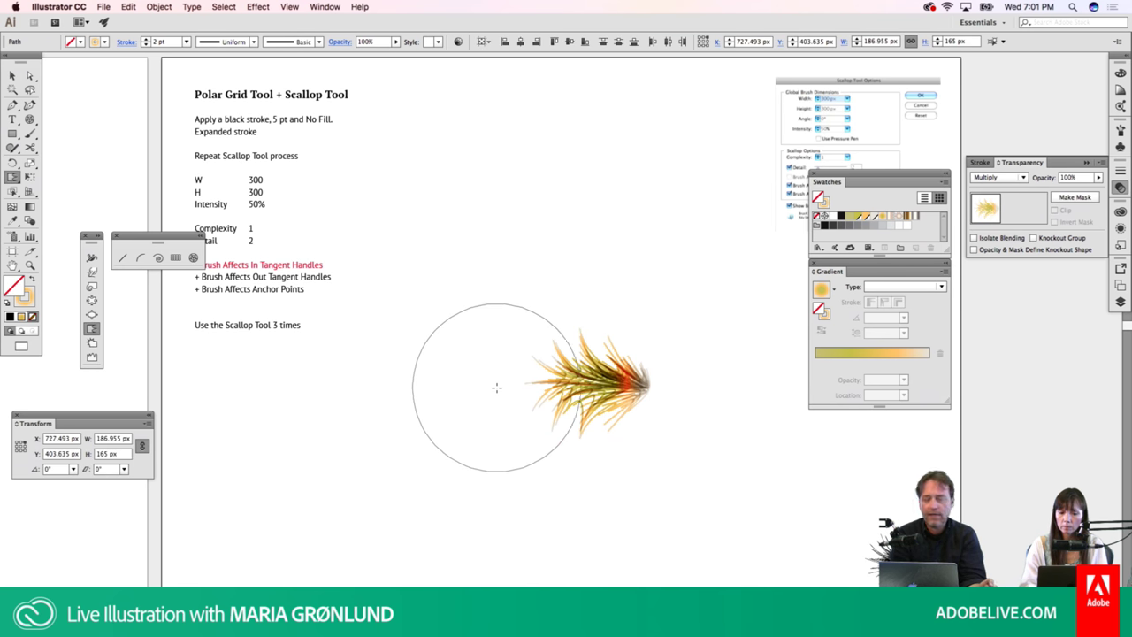
drag(496, 387, 635, 387)
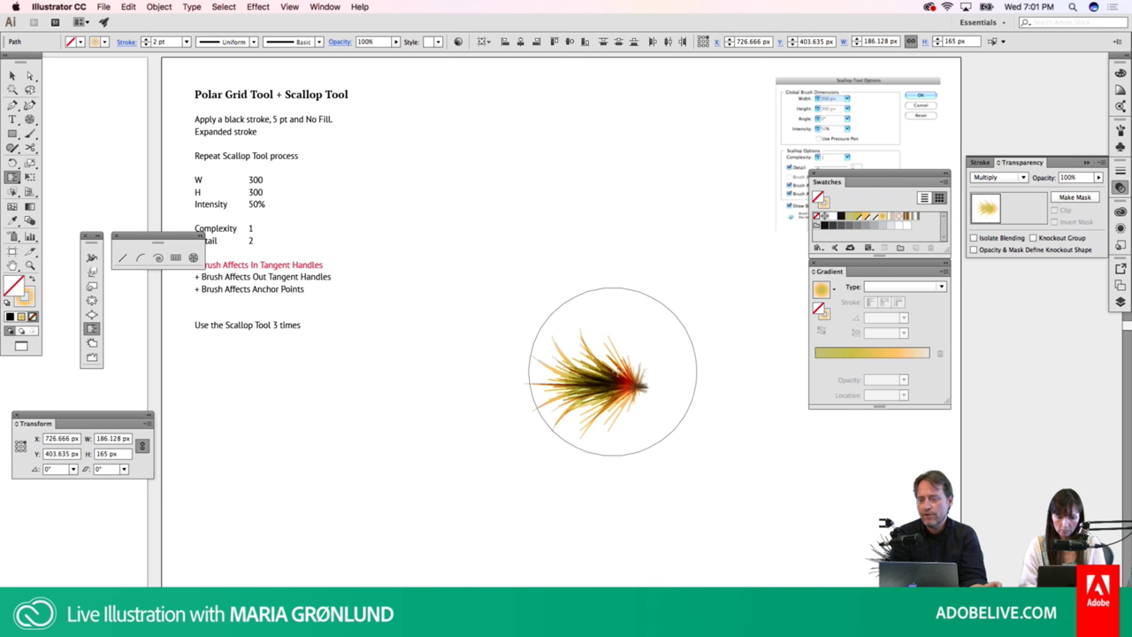
key(v)
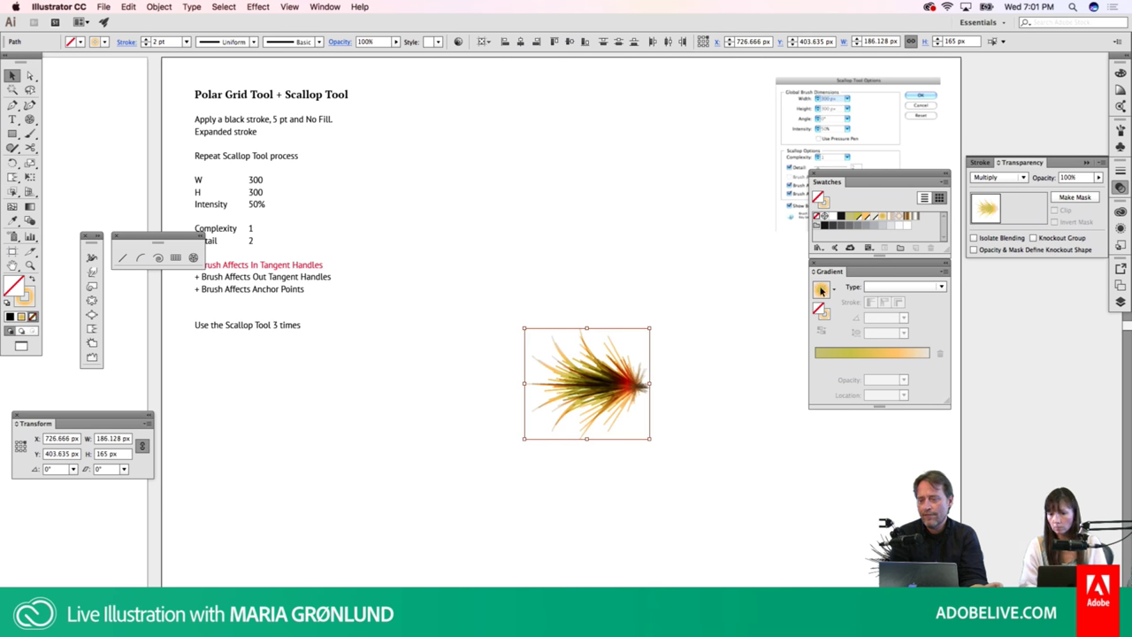
click(1118, 173)
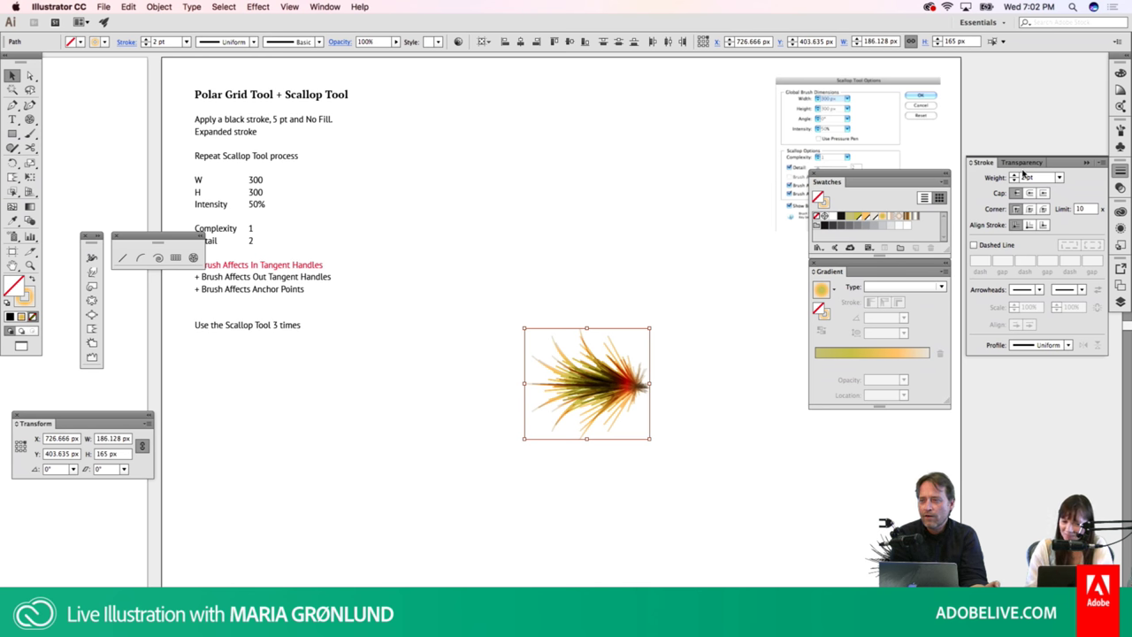
key(g)
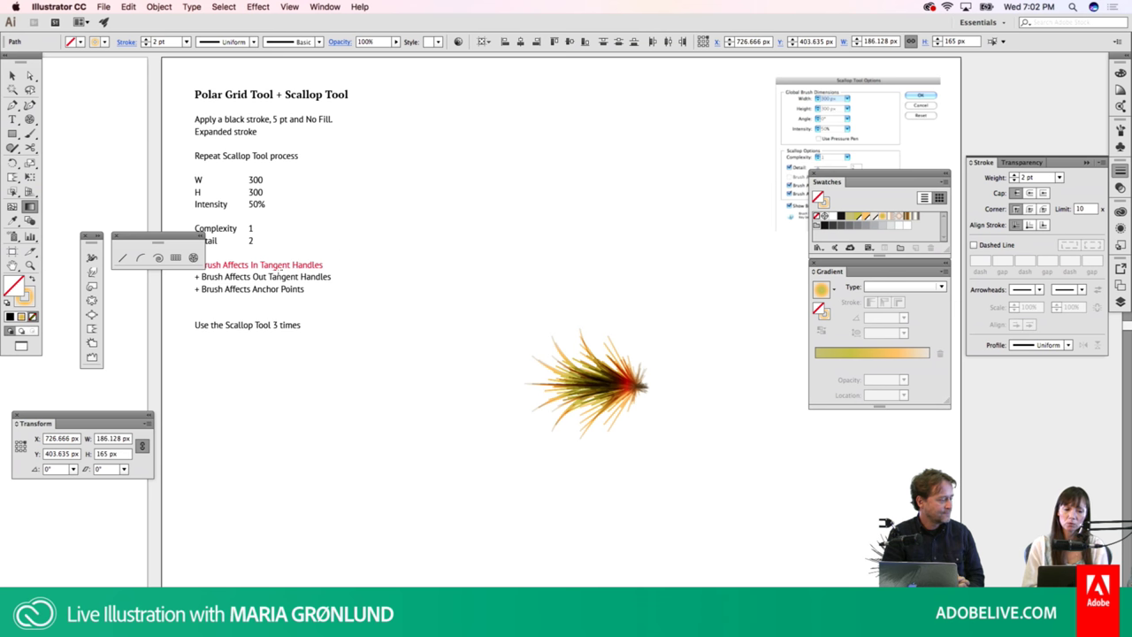
click(158, 258)
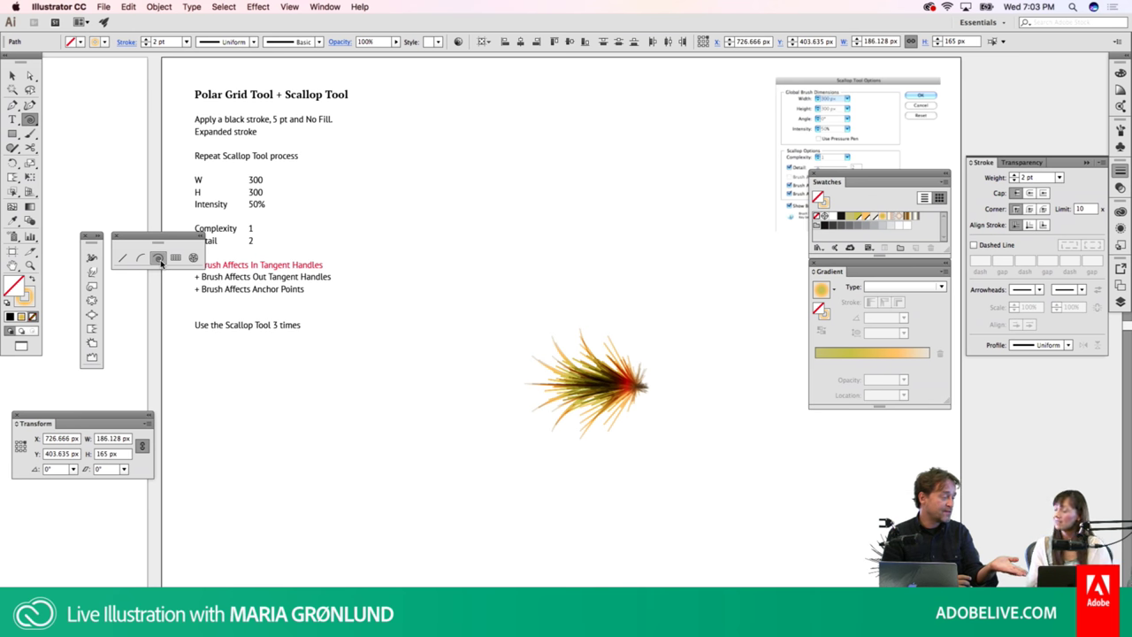
key(z)
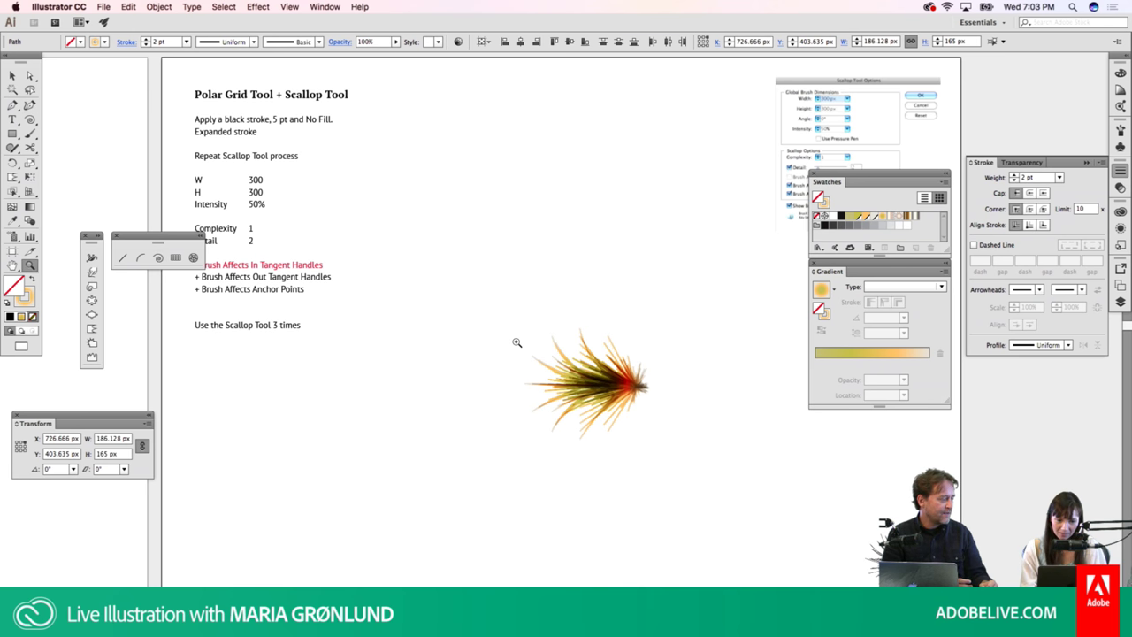
drag(521, 336, 718, 403)
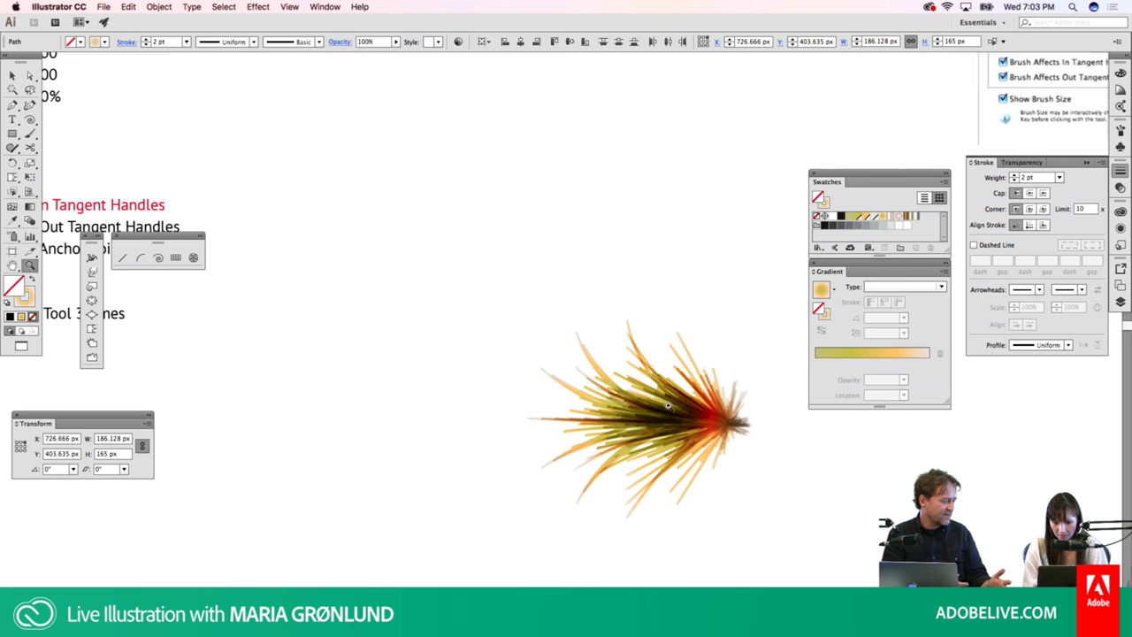
drag(719, 403, 591, 346)
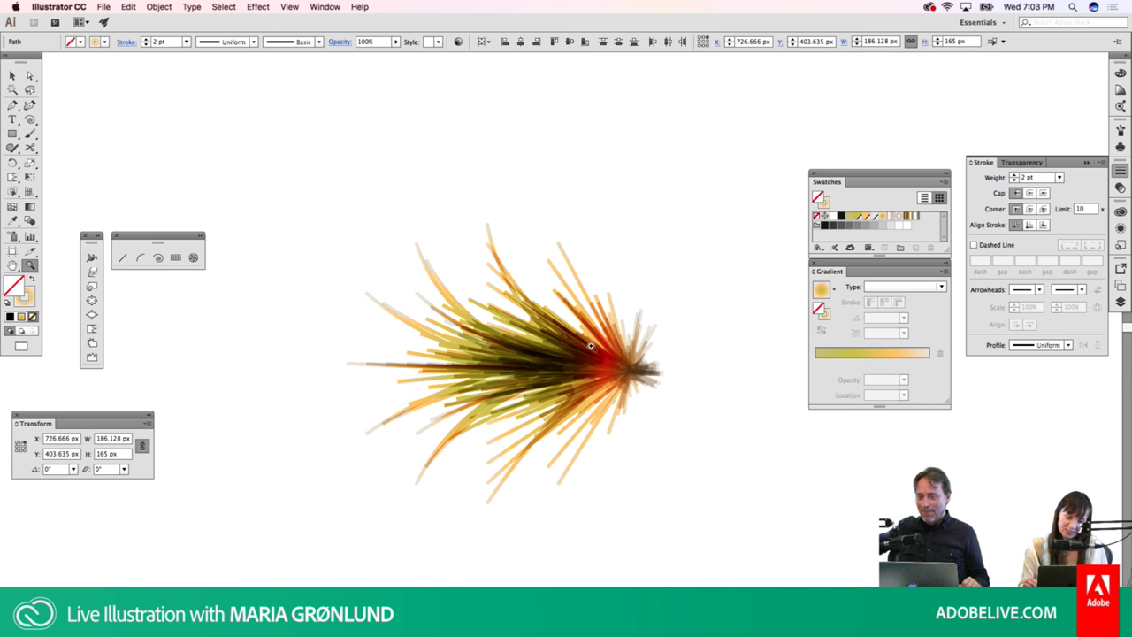
alt+click(591, 347)
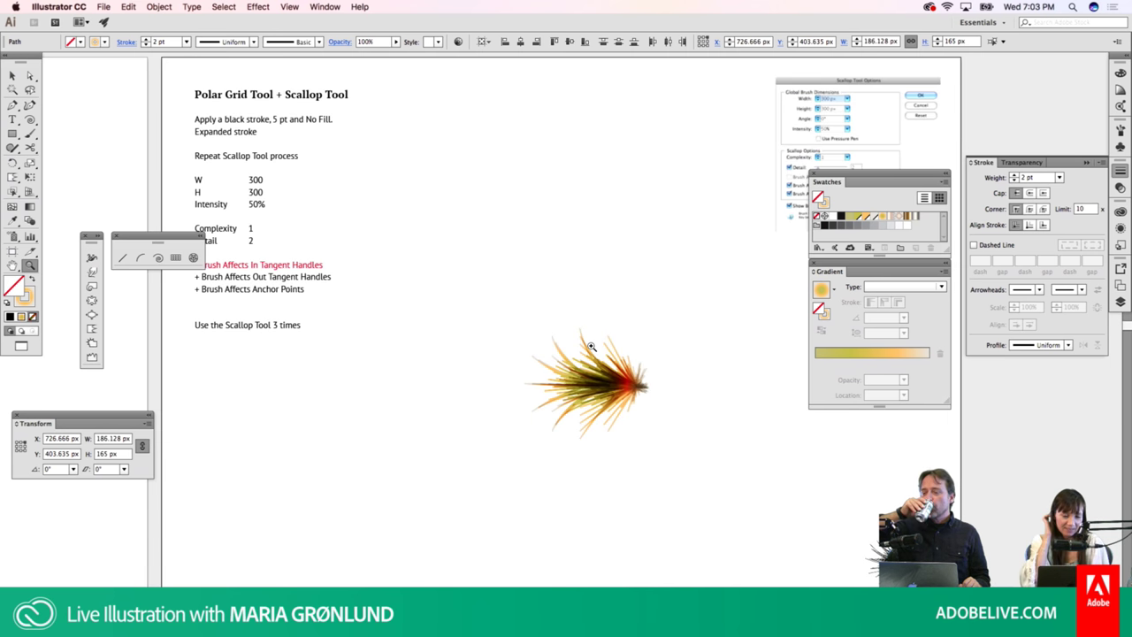
key(v)
Draw a small rectangular grid above the feather artwork with default black 1 pt strokes
click(566, 278)
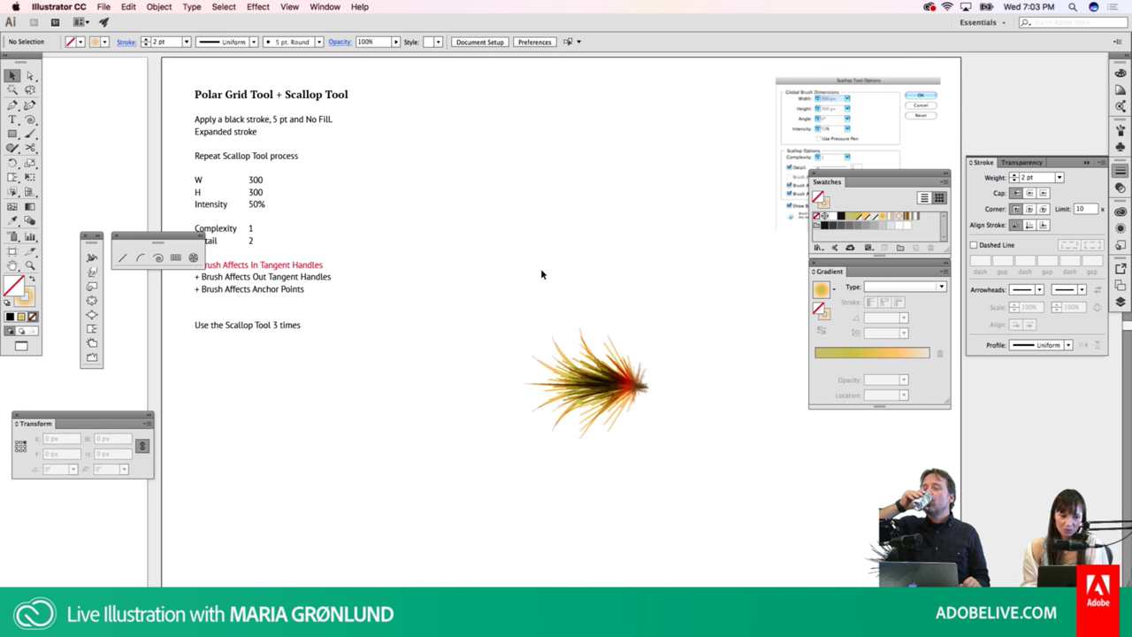
click(158, 258)
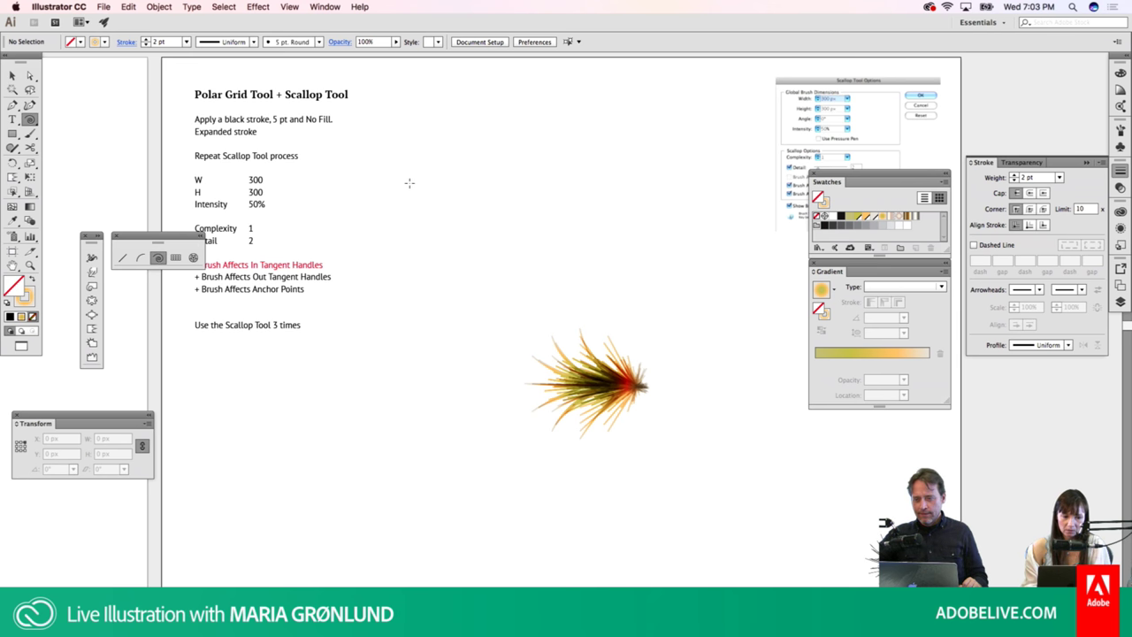
click(175, 258)
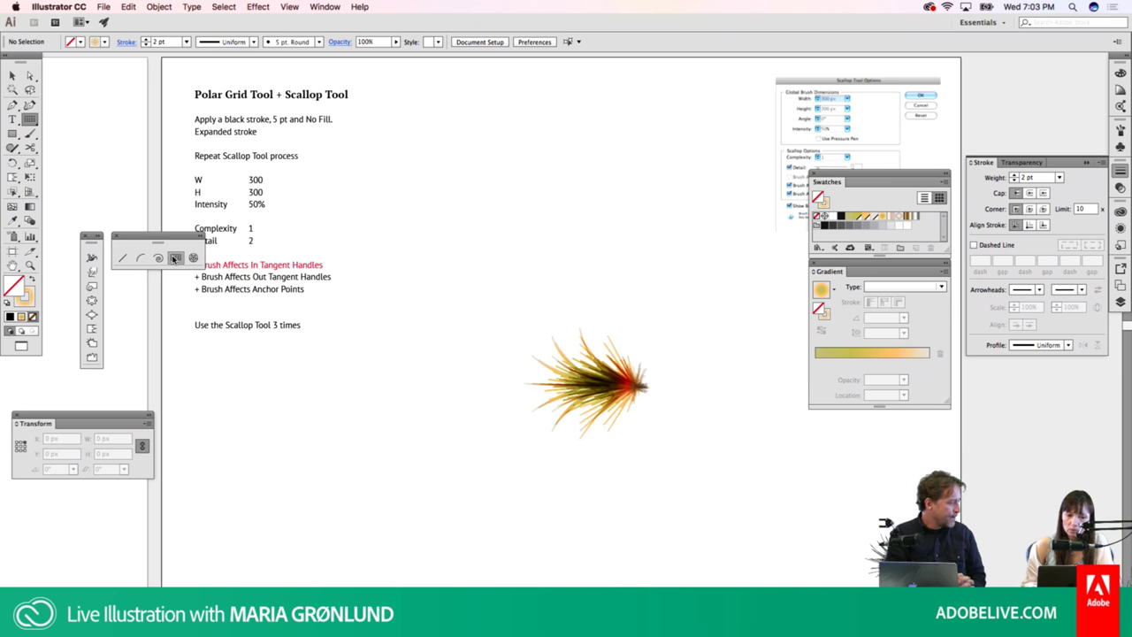
drag(435, 180, 536, 276)
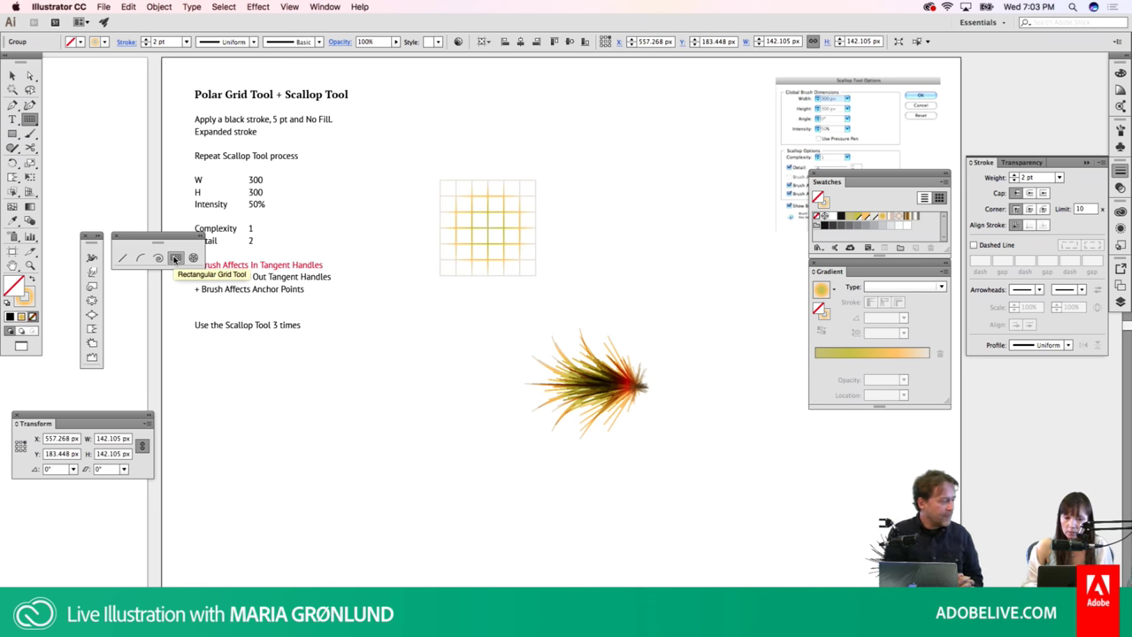
key(d)
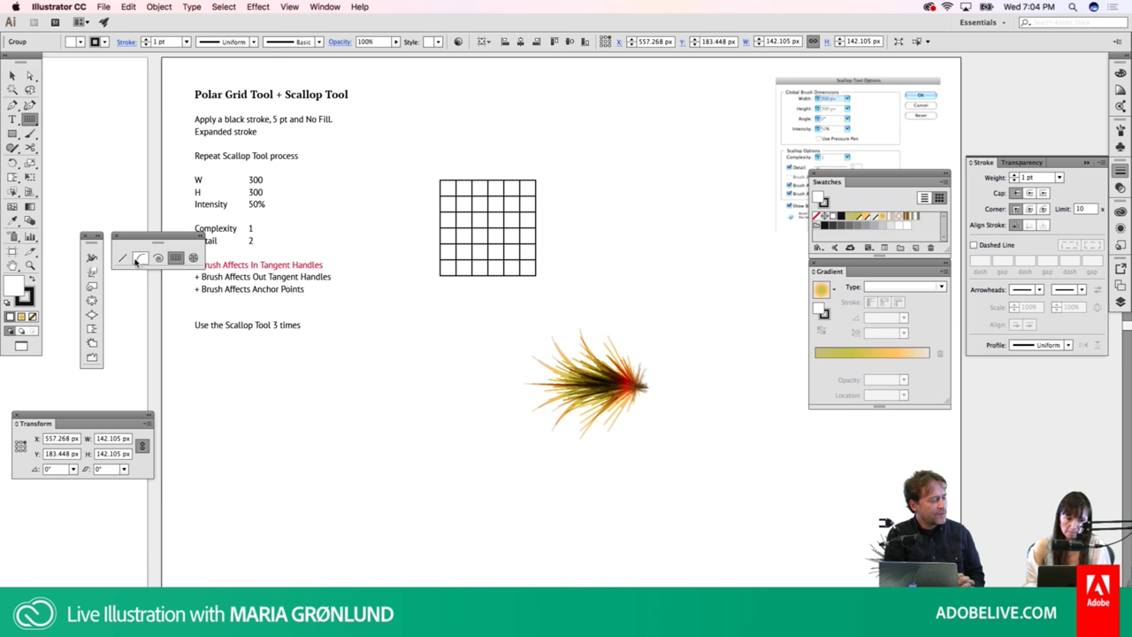
Open the Rectangular Grid Tool Options and cancel without adding another grid
double_click(174, 259)
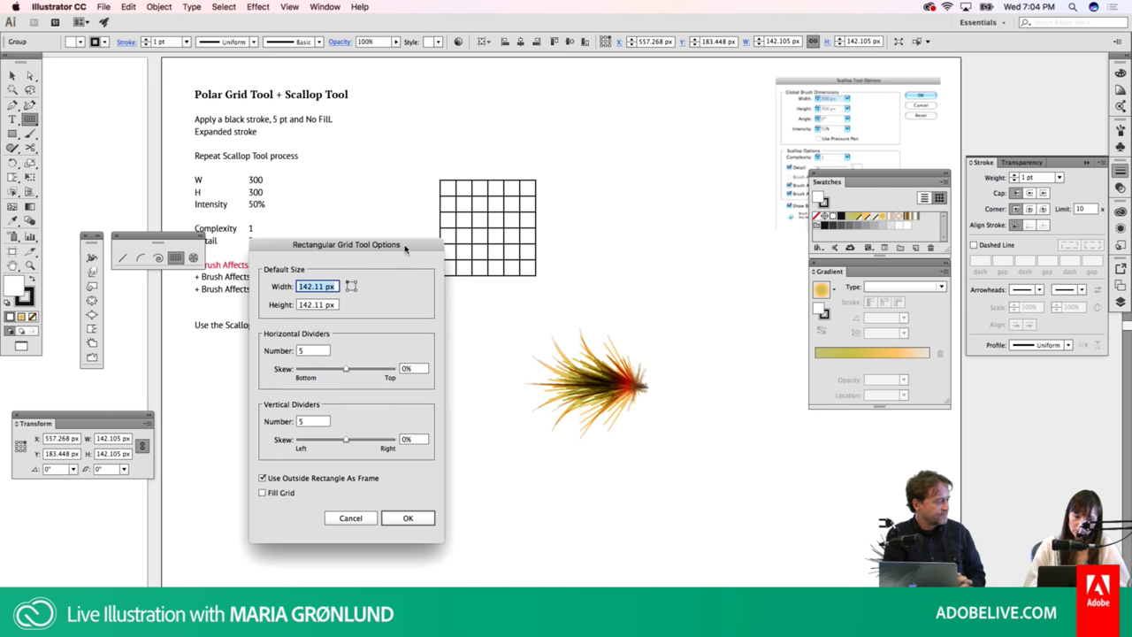
drag(404, 244, 404, 234)
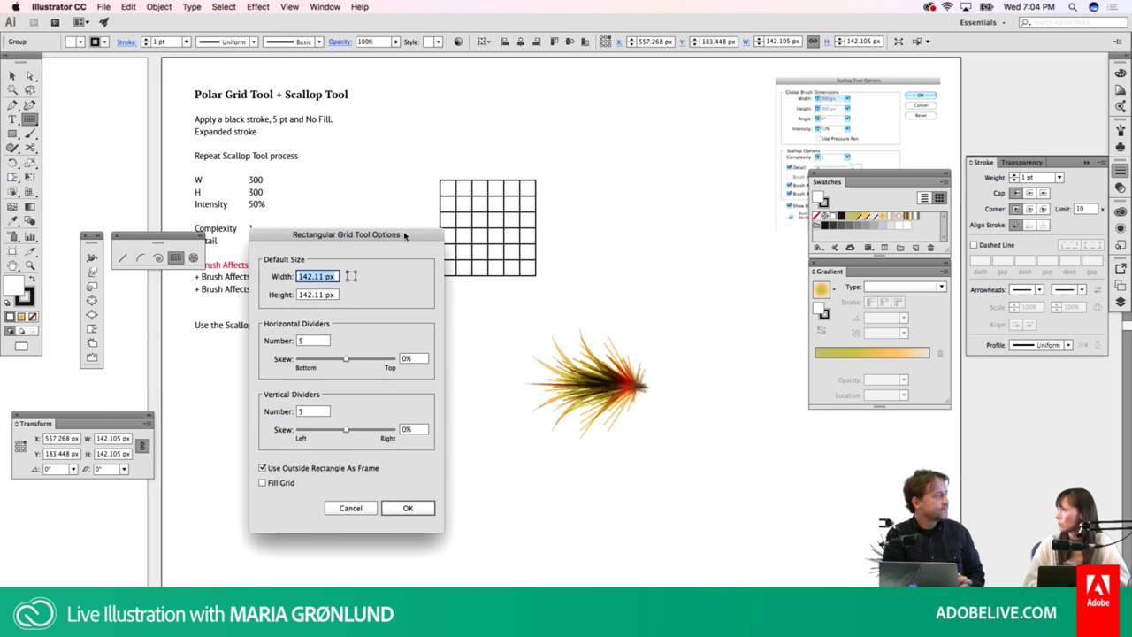
drag(400, 235, 400, 221)
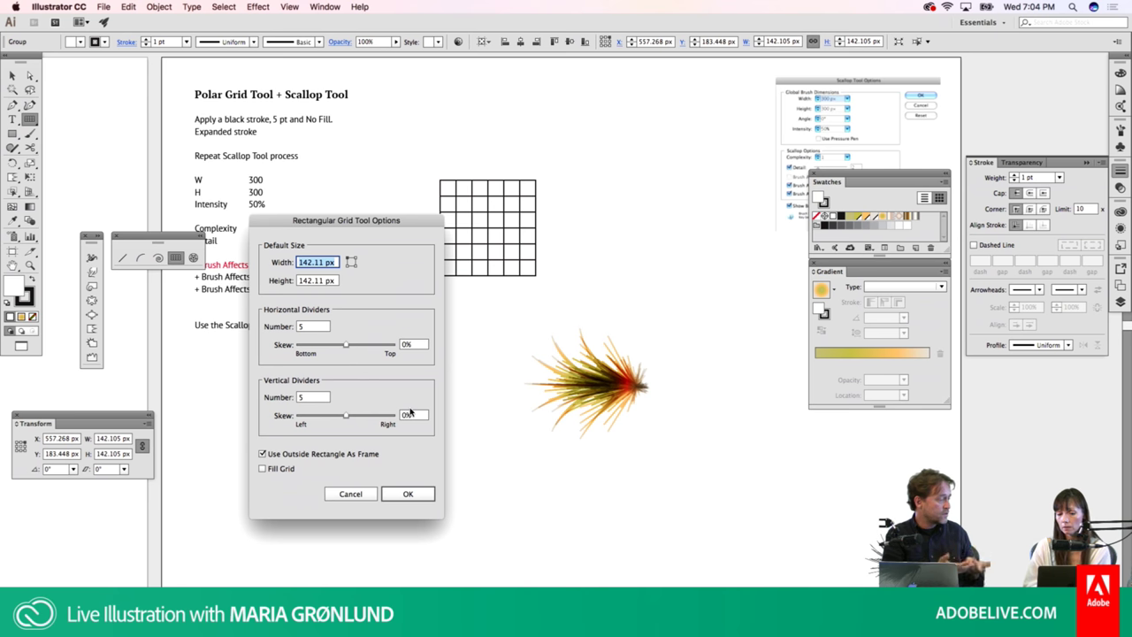
click(352, 494)
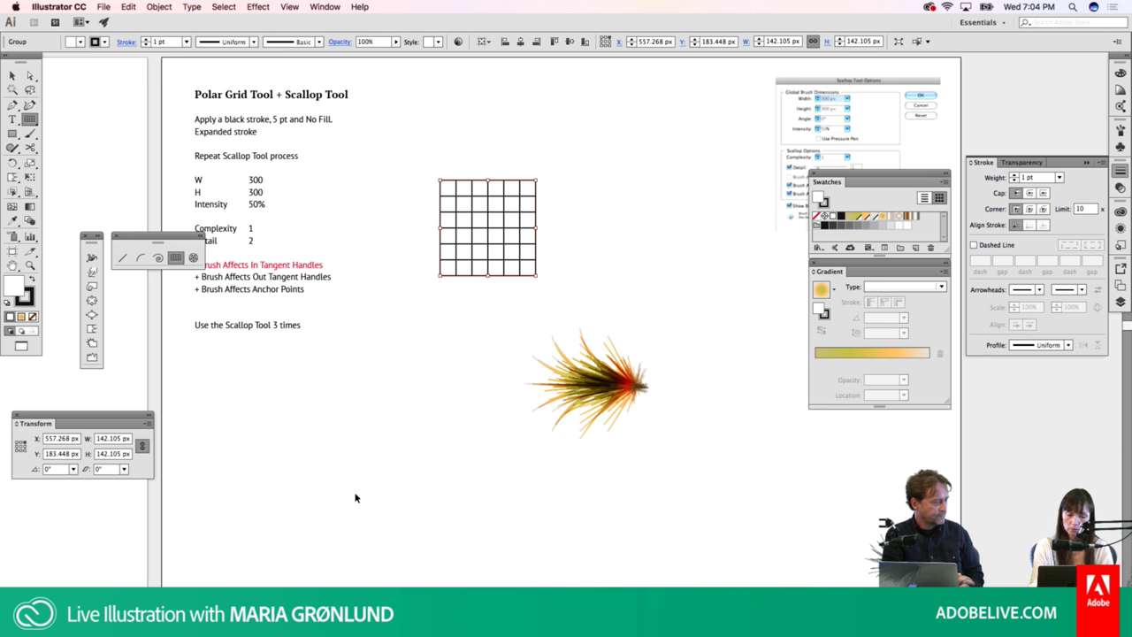
Undo once and turn on Show Guides from the View menu
key(ctrl+z)
click(355, 496)
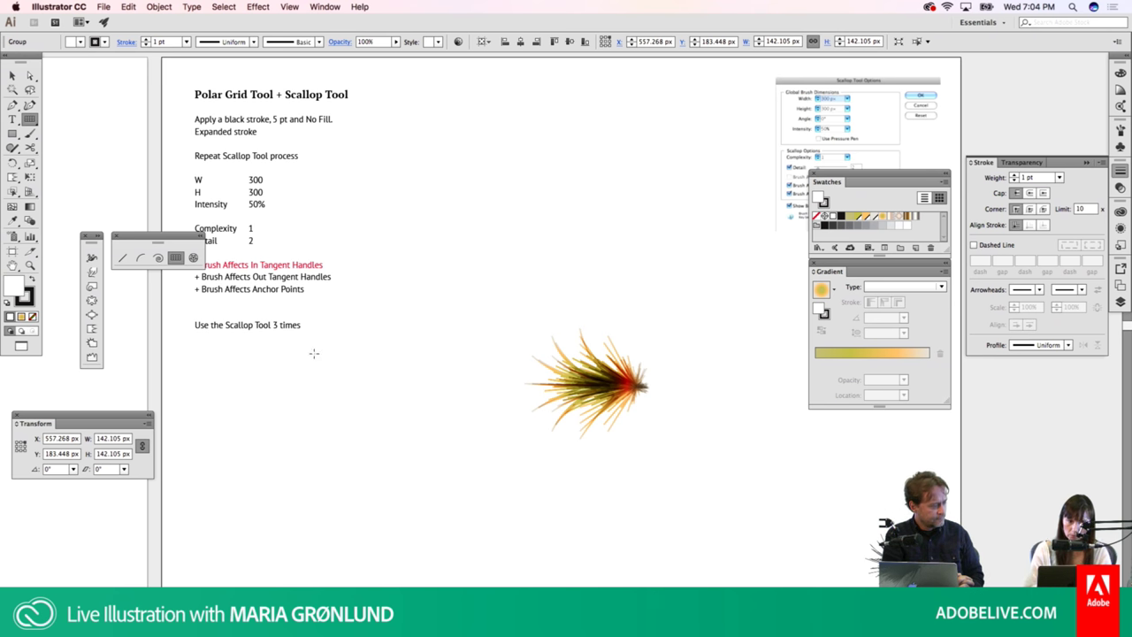
click(292, 8)
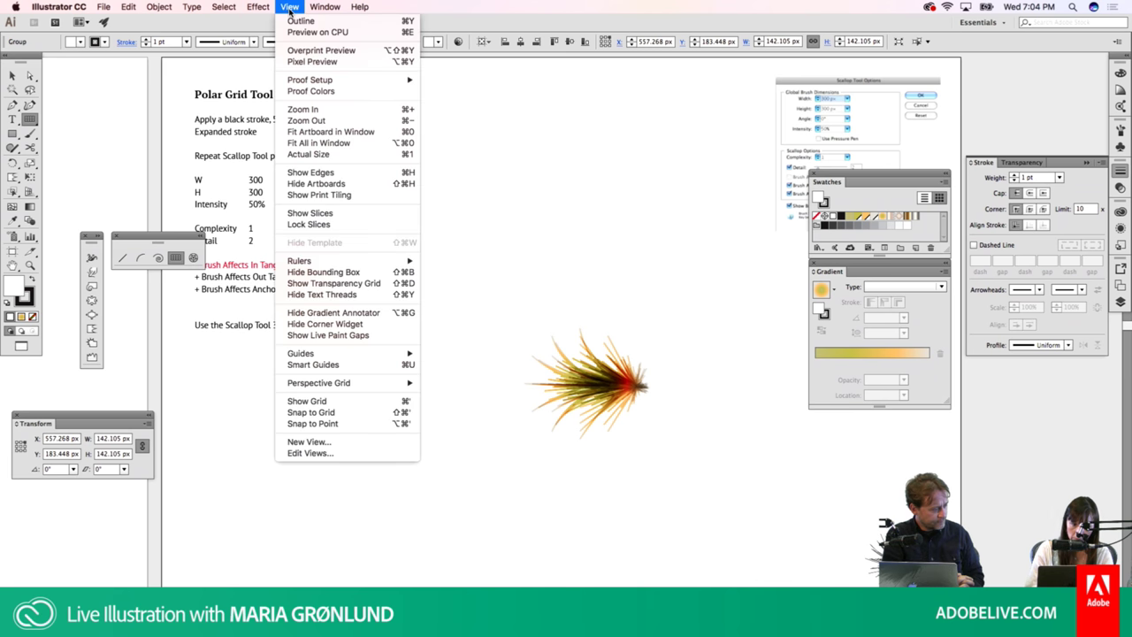
mouse_move(301, 353)
click(434, 354)
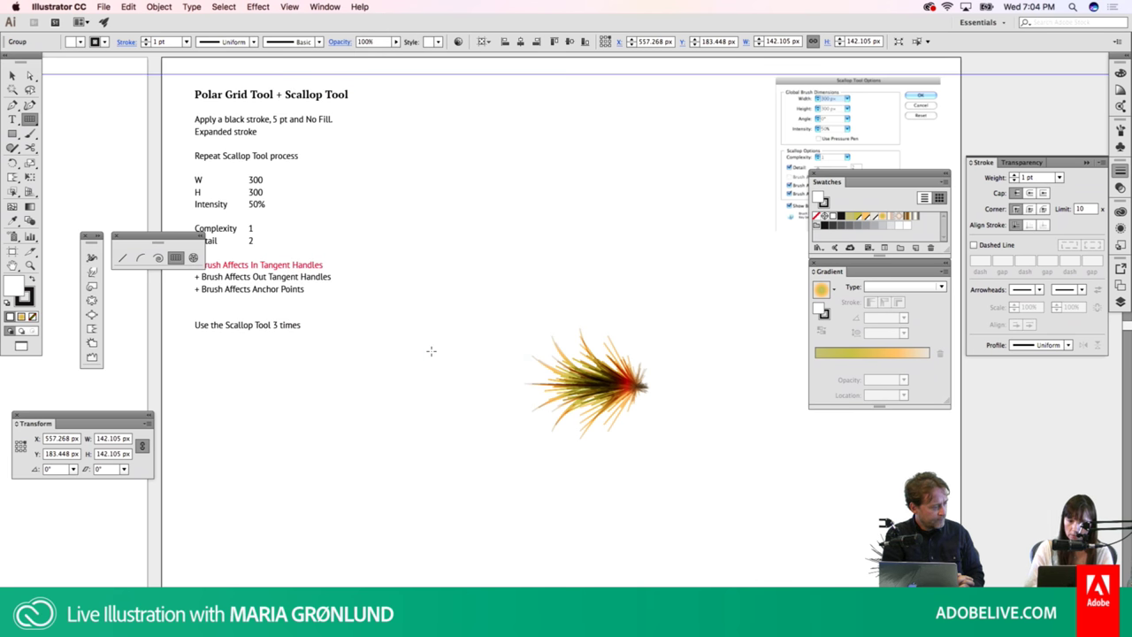
key(v)
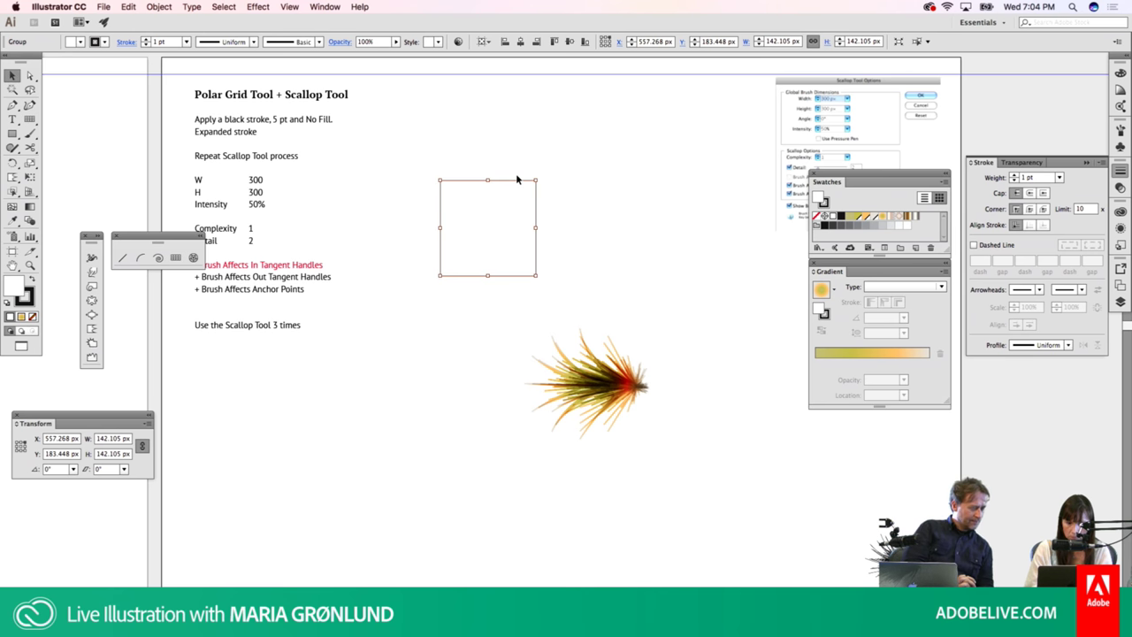
click(295, 8)
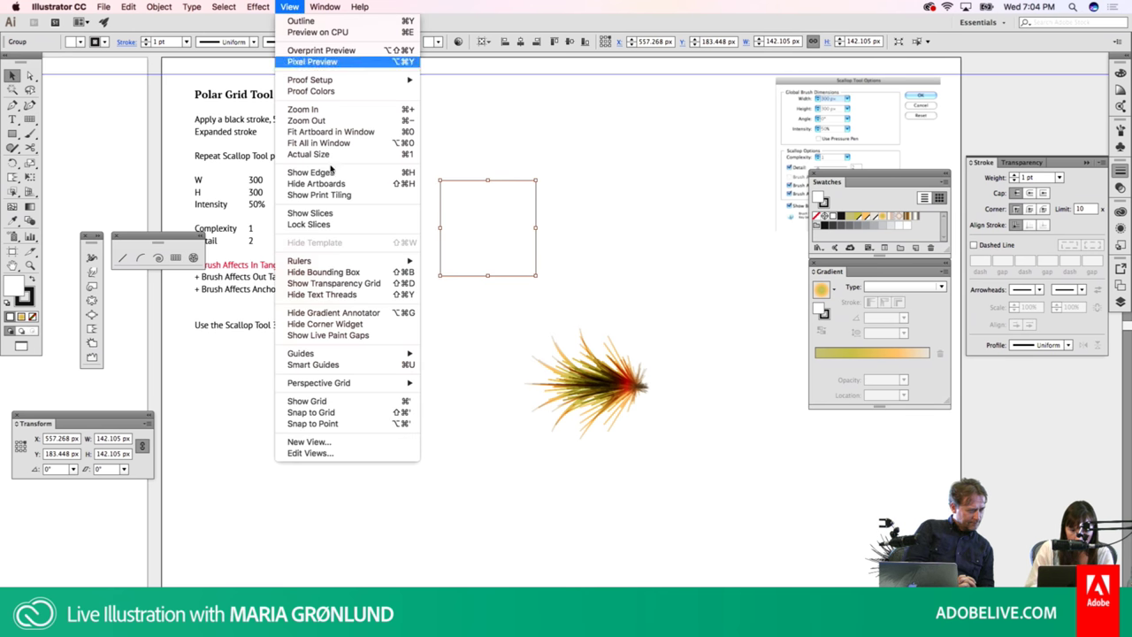
mouse_move(301, 353)
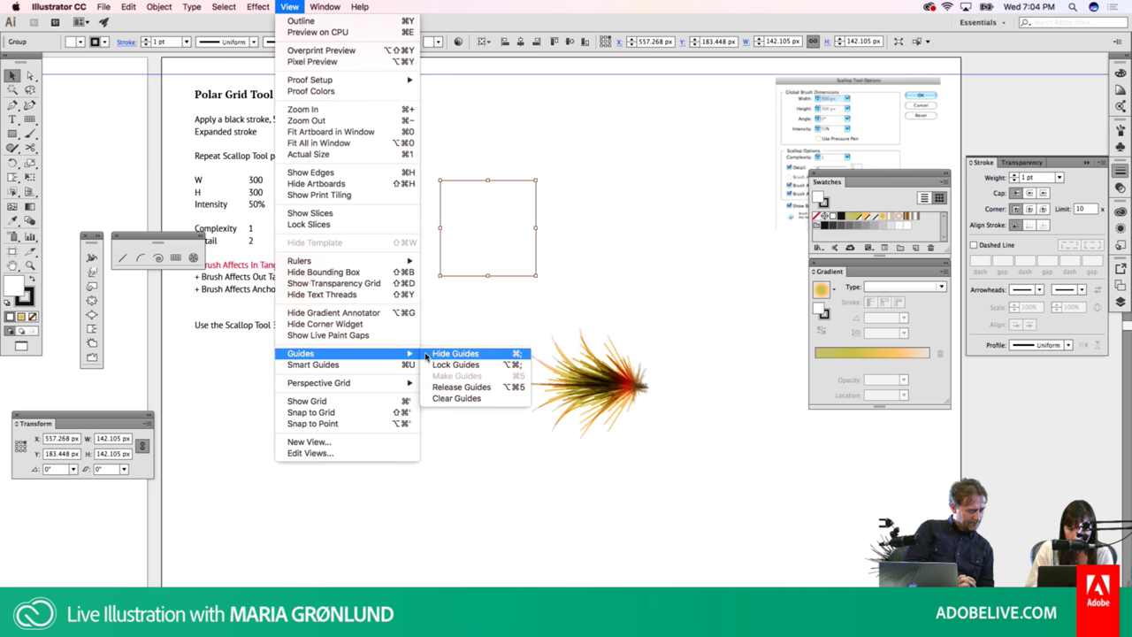
click(433, 354)
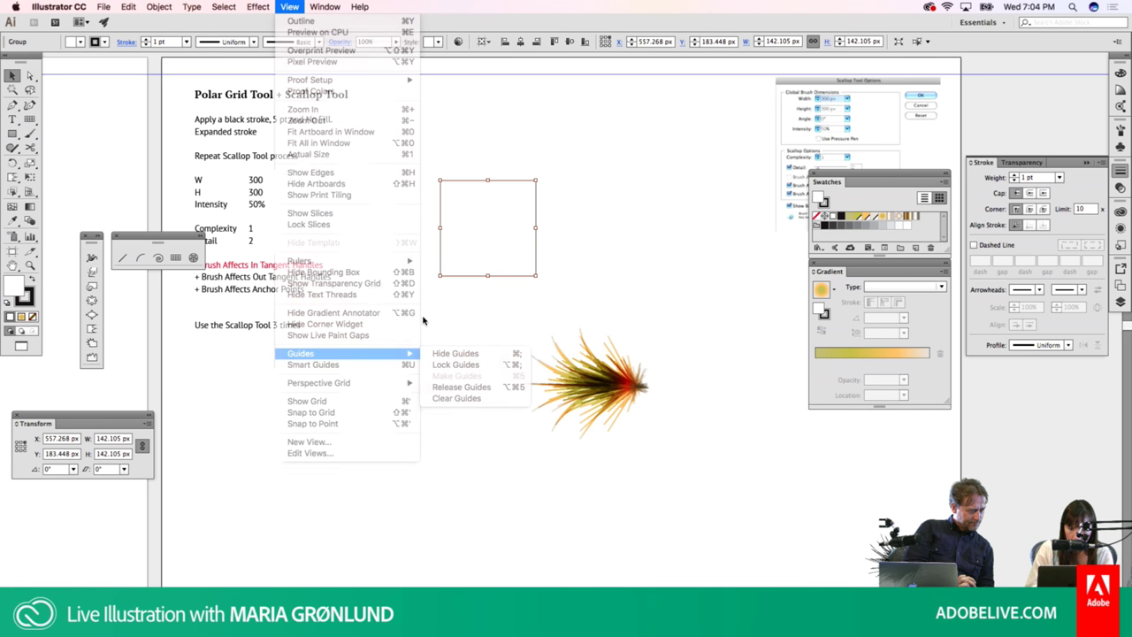
Undo back to remove the square grid, then draw a spiral near the artboard top
click(554, 233)
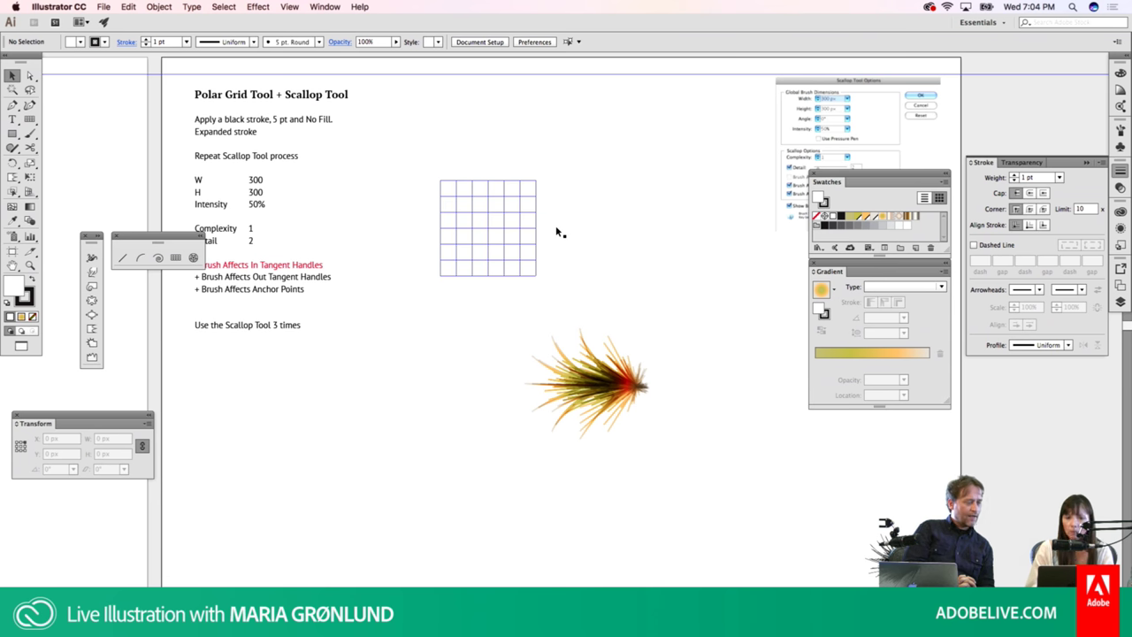
click(555, 229)
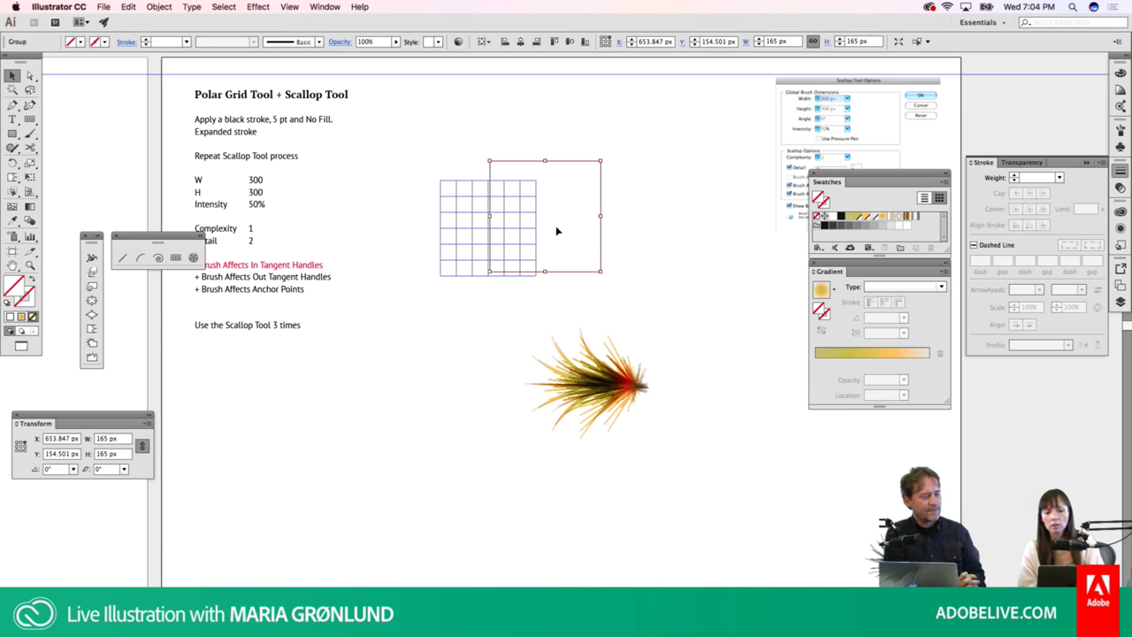
click(647, 190)
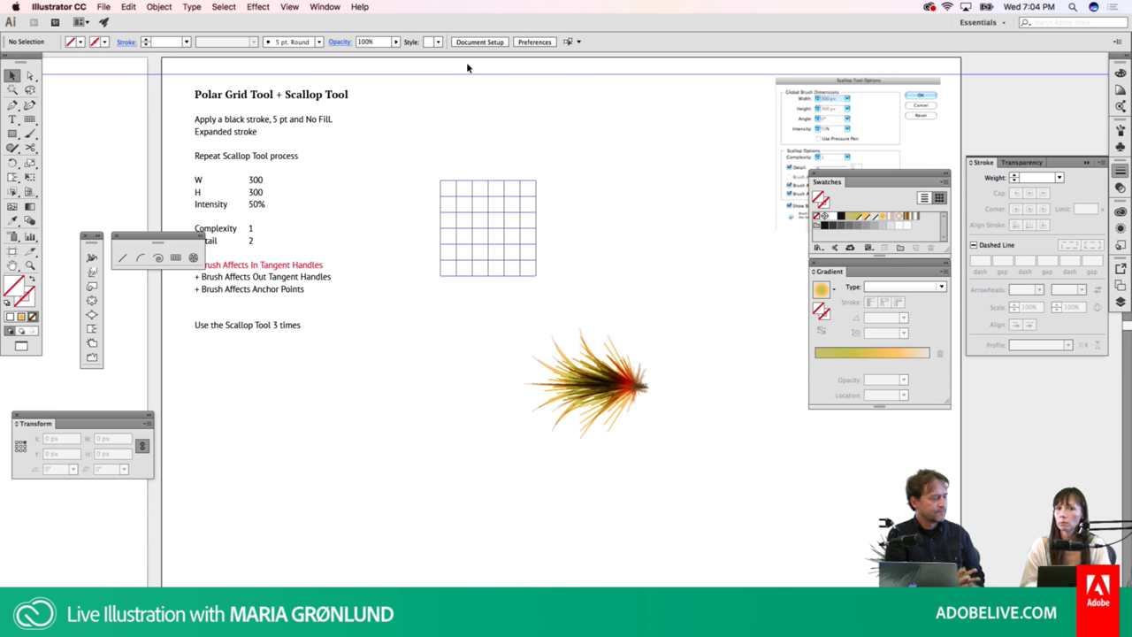
key(ctrl+z)
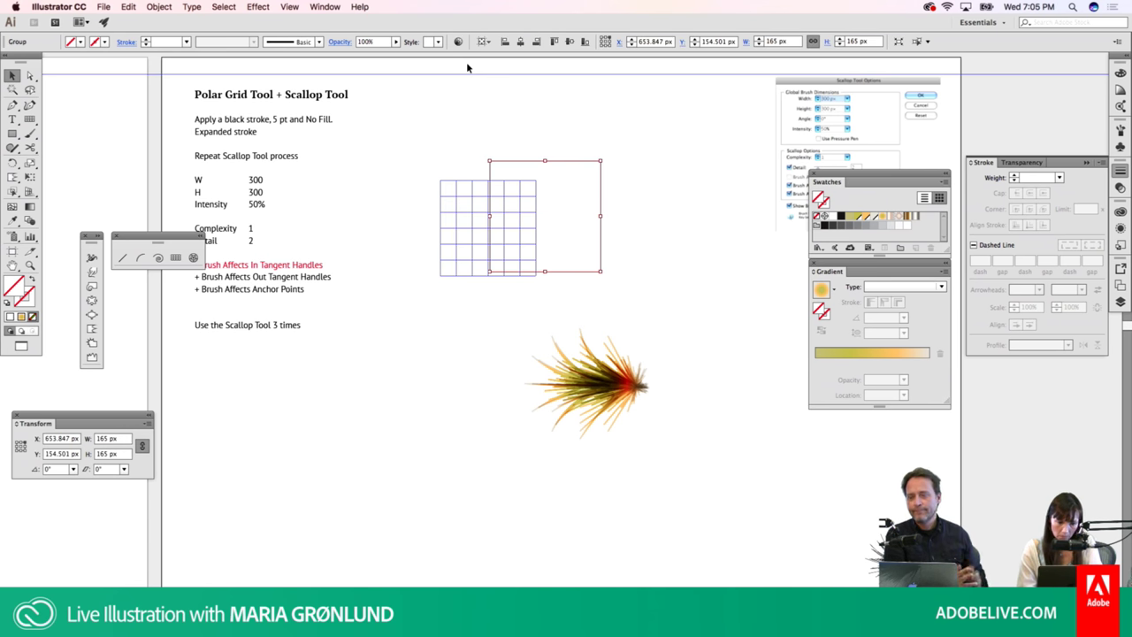
key(ctrl+z)
key(ctrl+z)
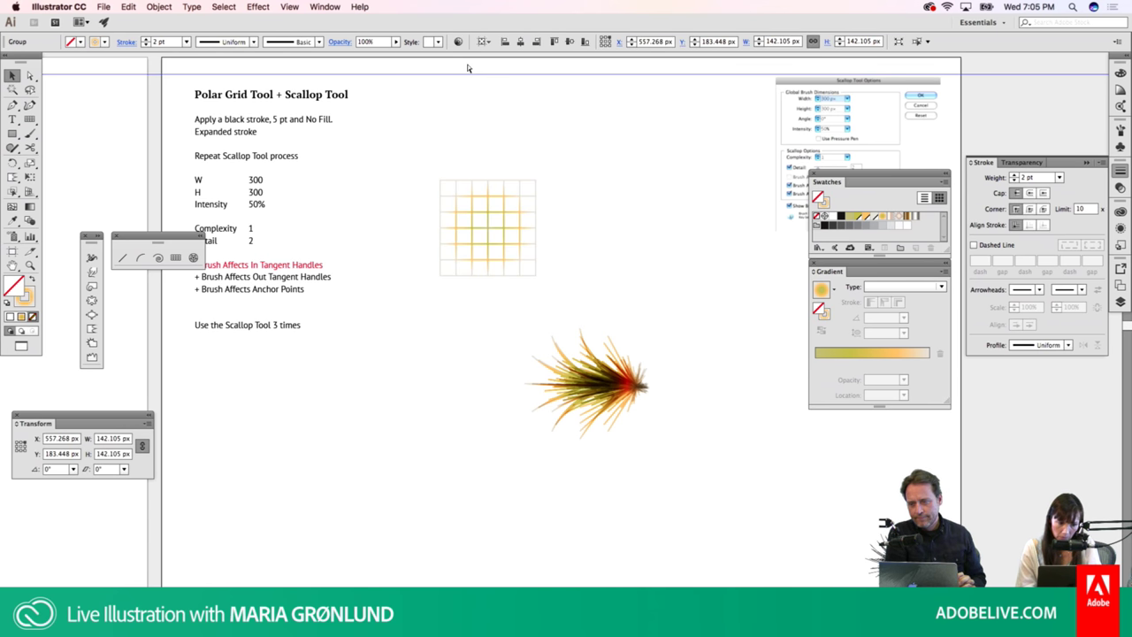
key(ctrl+z)
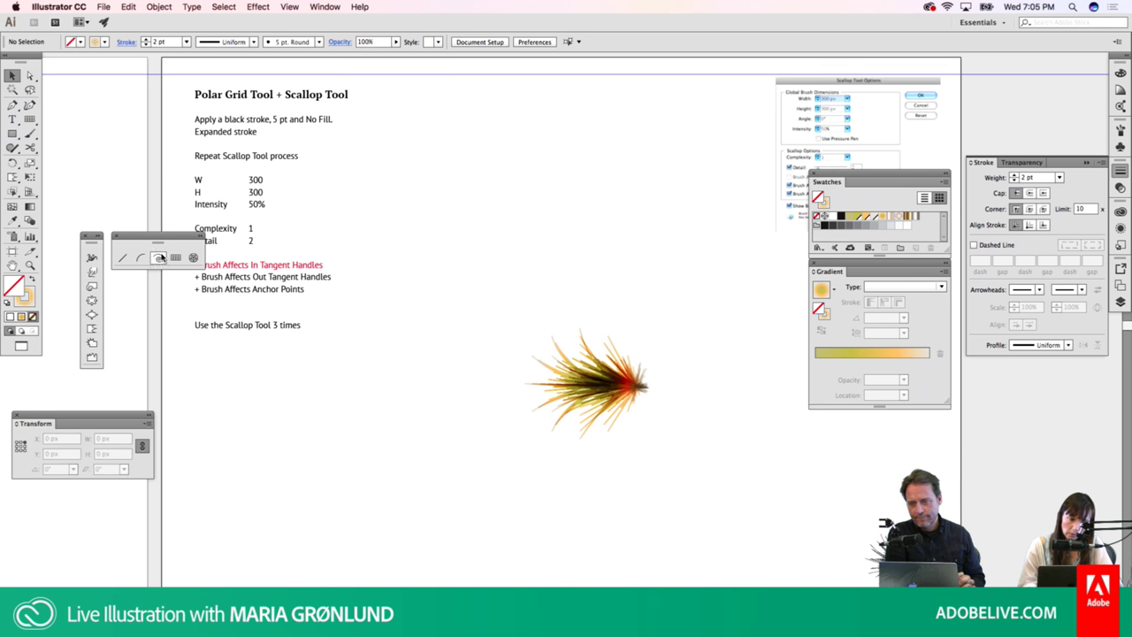
click(157, 257)
drag(486, 151, 551, 223)
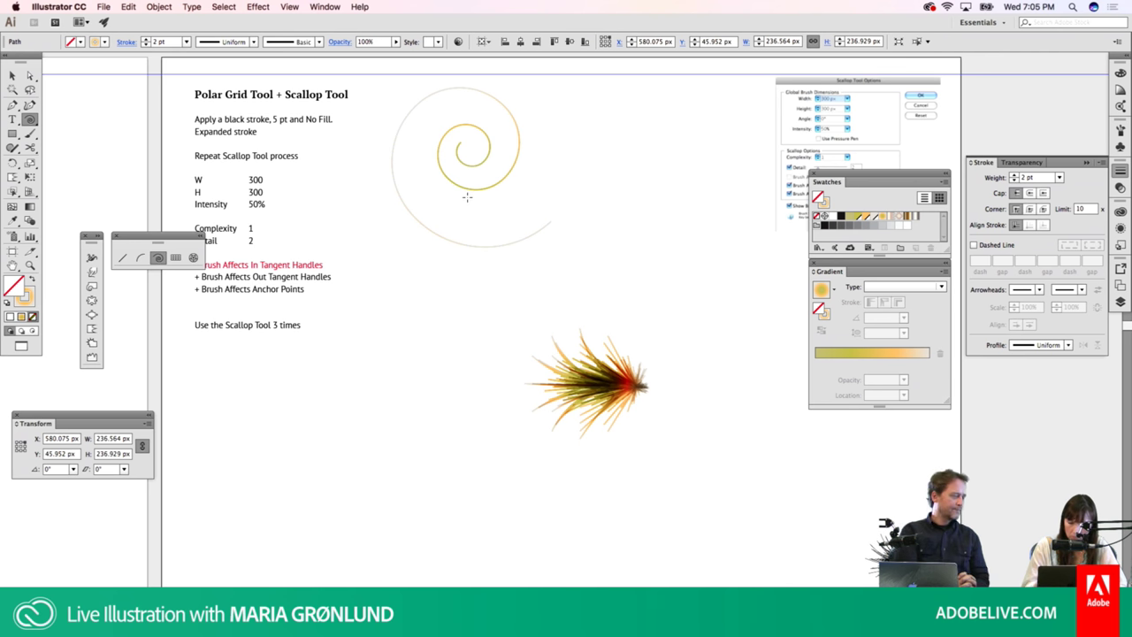
Delete the gold spiral from the artboard
key(Delete)
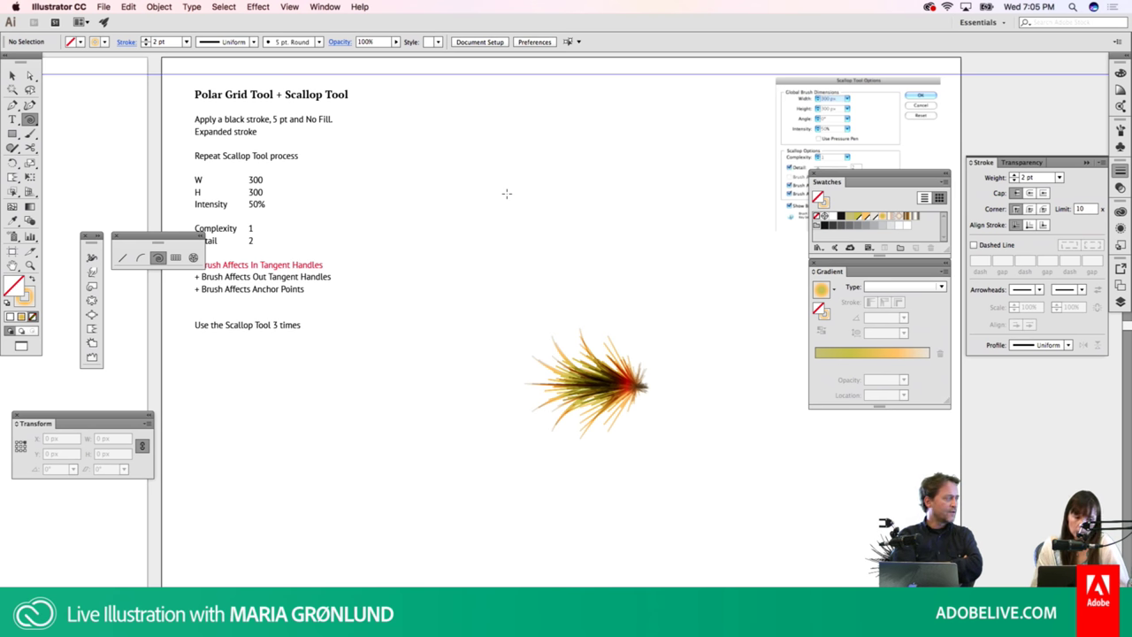
Cancel the Spiral options without drawing and reset to default white fill, black stroke
click(510, 204)
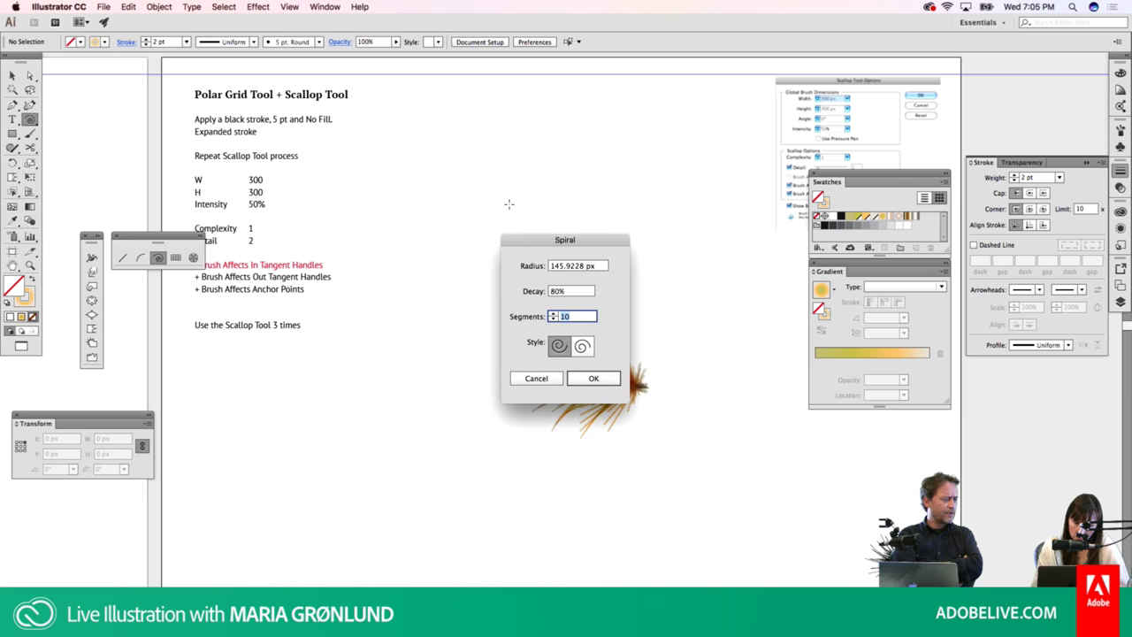
drag(545, 242, 432, 193)
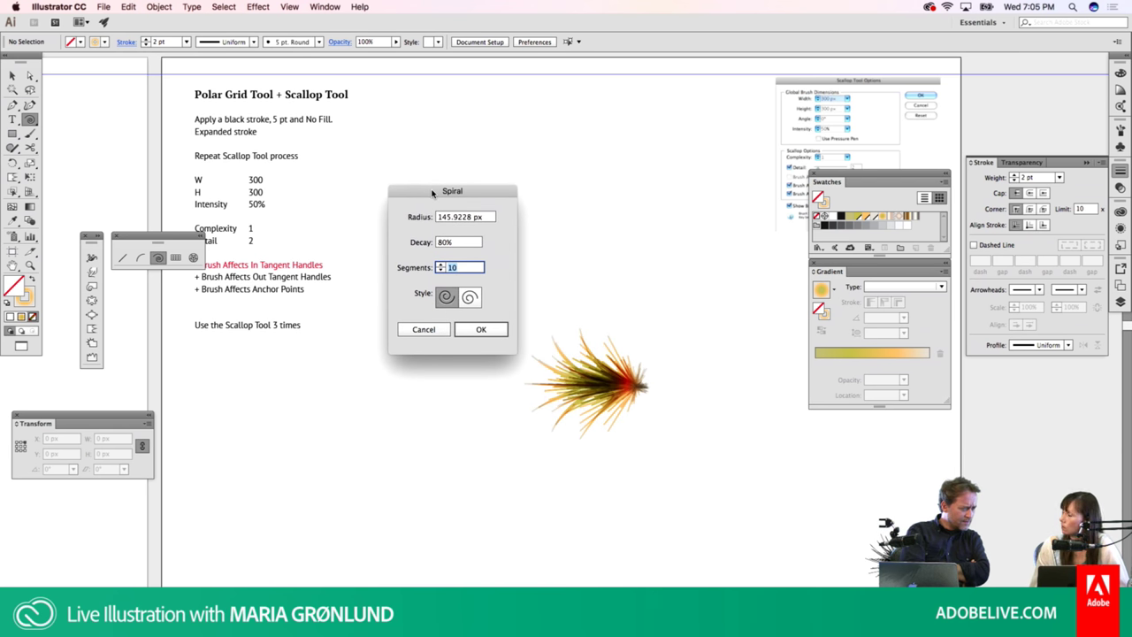
mouse_move(433, 193)
mouse_down()
mouse_move(381, 188)
mouse_move(431, 191)
mouse_up()
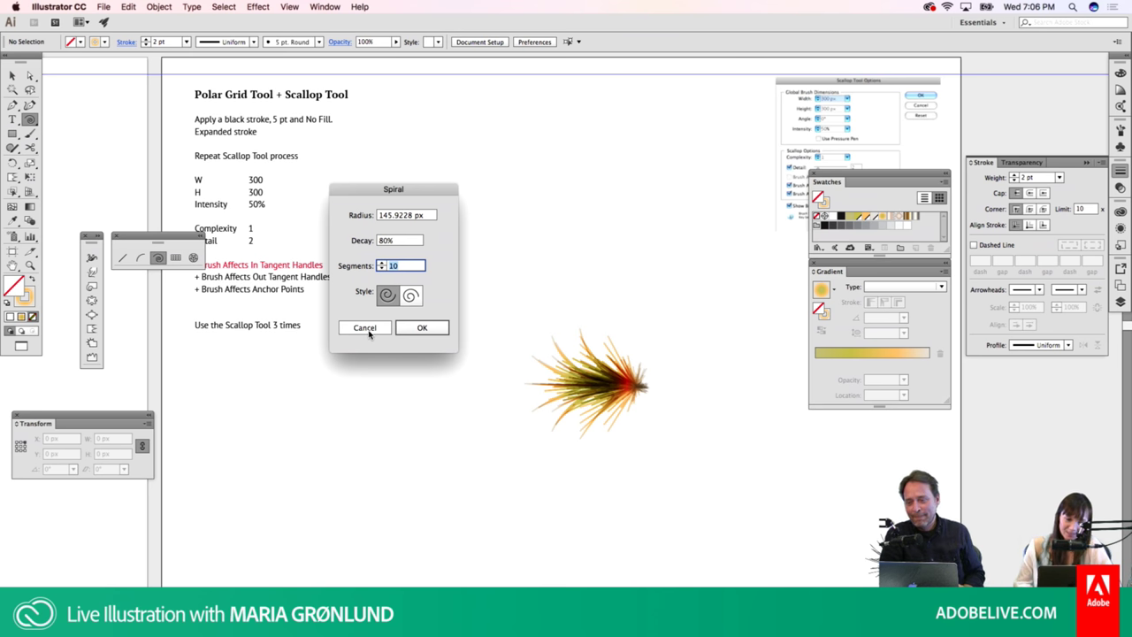
click(365, 328)
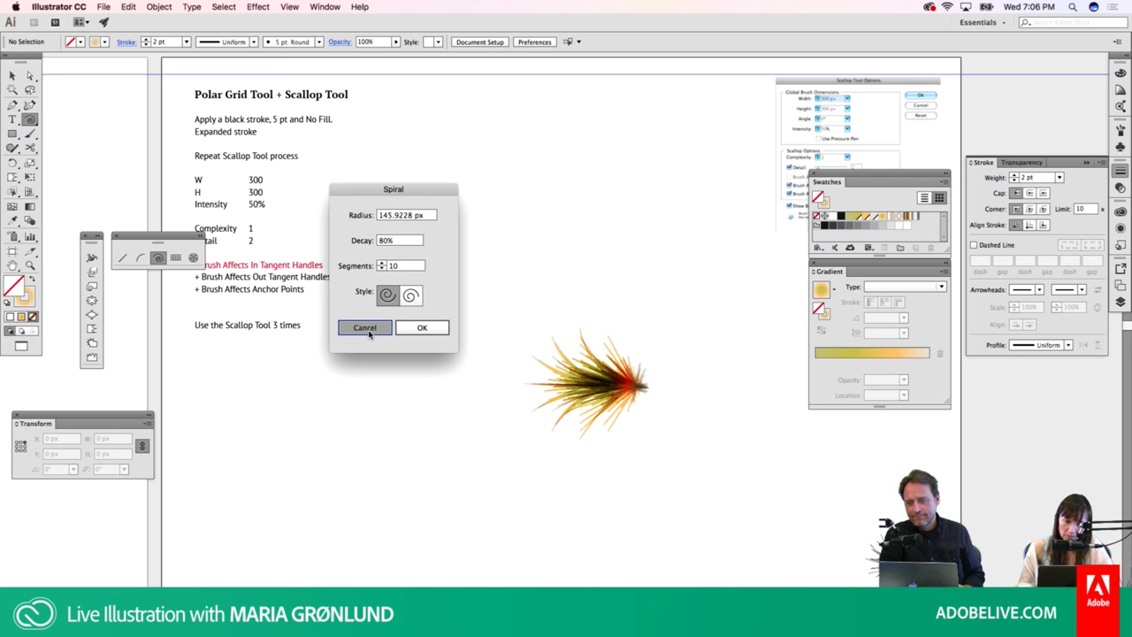
key(d)
key(v)
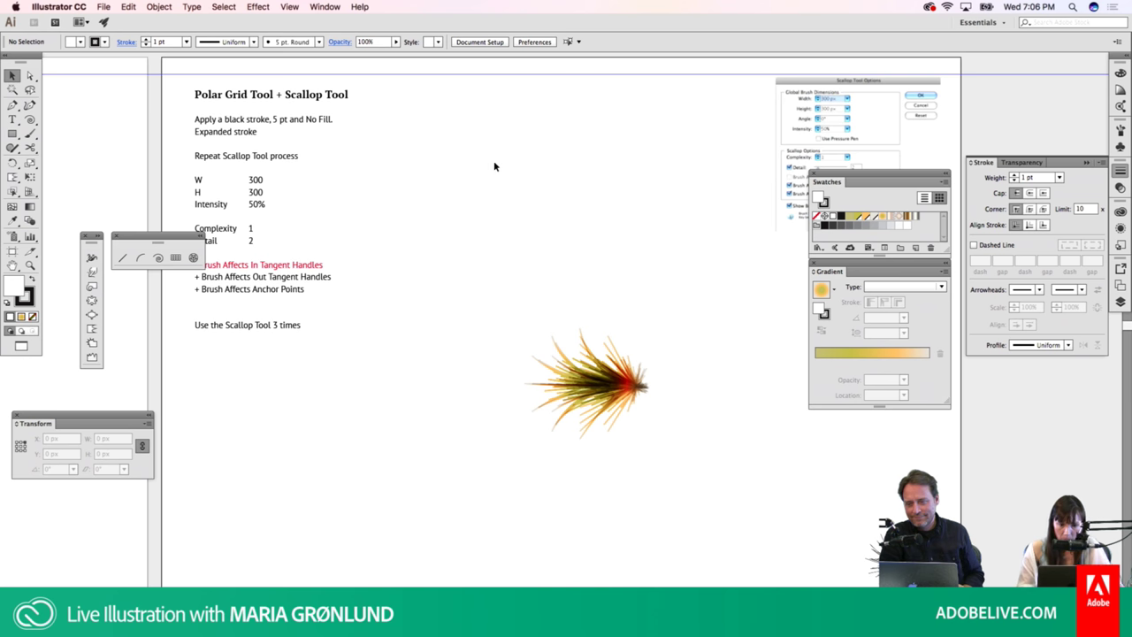
Step through history on the polar grid, then move to the Draw eyes and feelers artboard
key(ctrl+z)
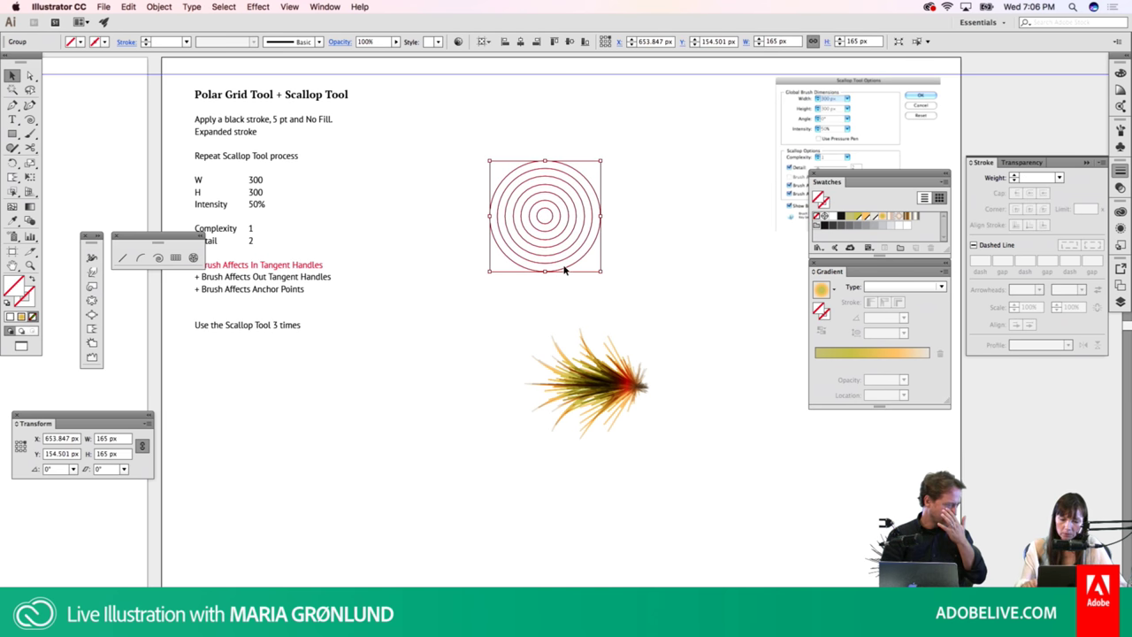
key(ctrl+z)
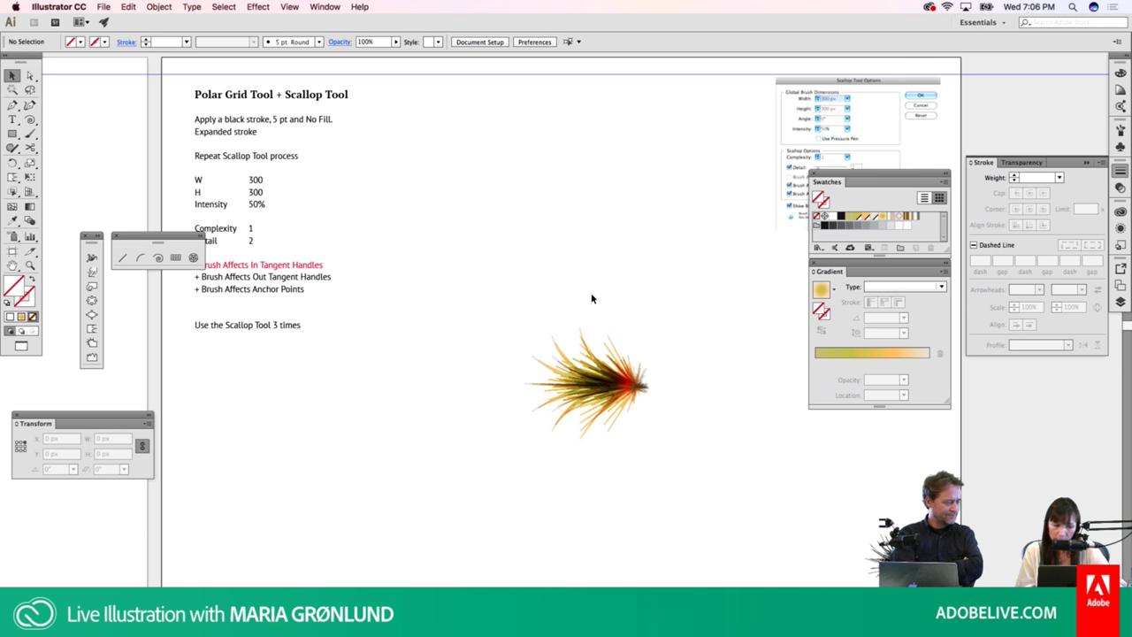
key(shift+Page_Down)
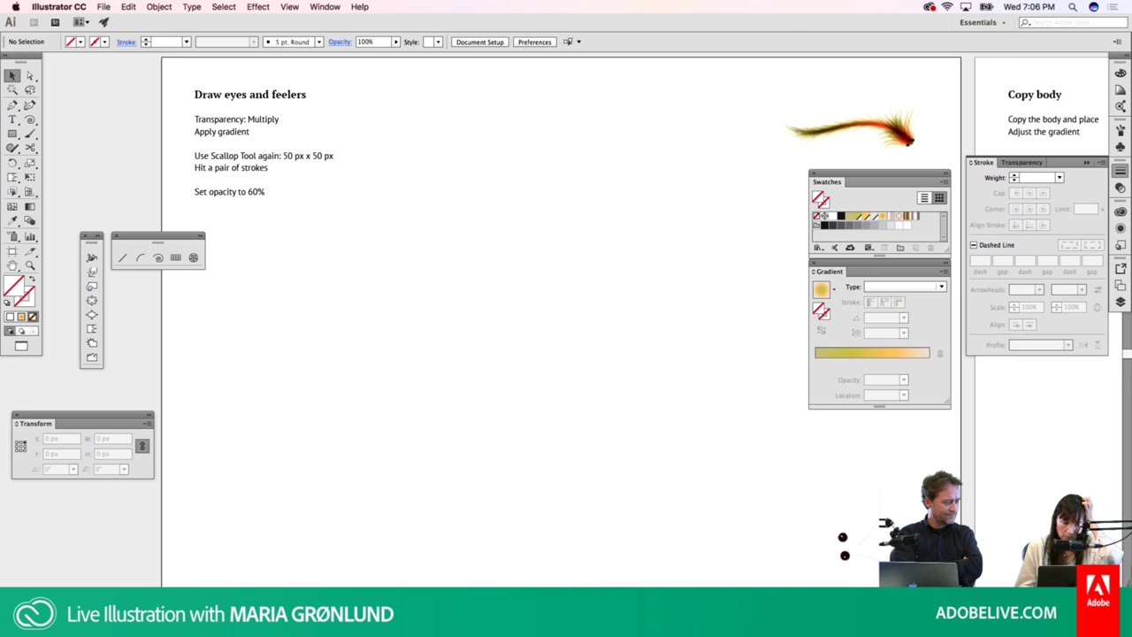
Go back to the Colors artboard and select the feather drawing
key(shift+Page_Up)
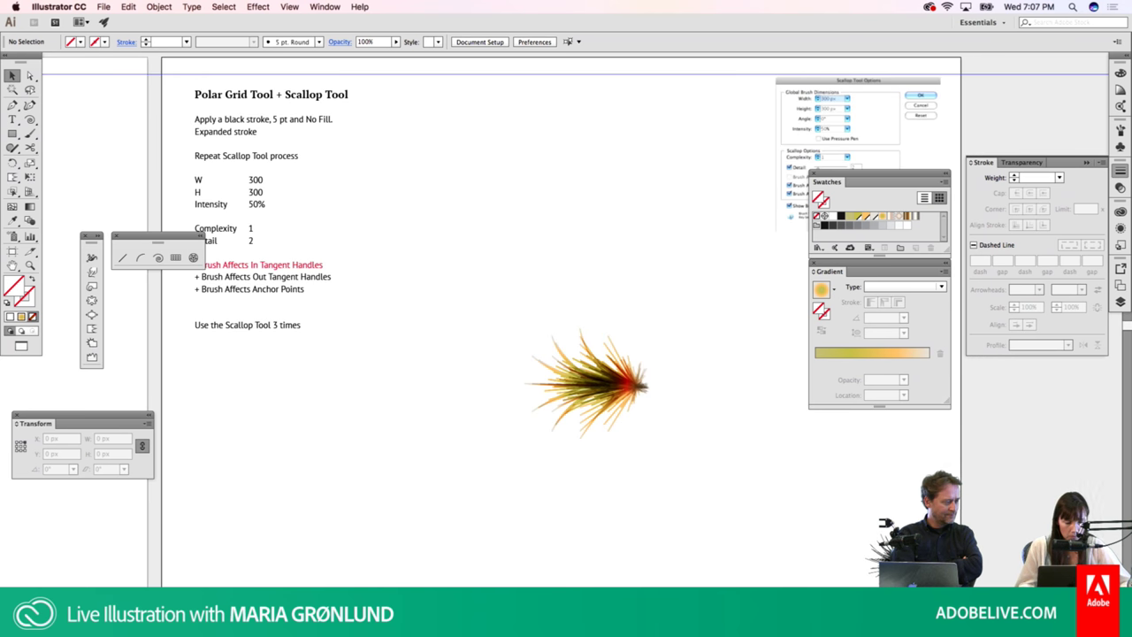
key(shift+Page_Up)
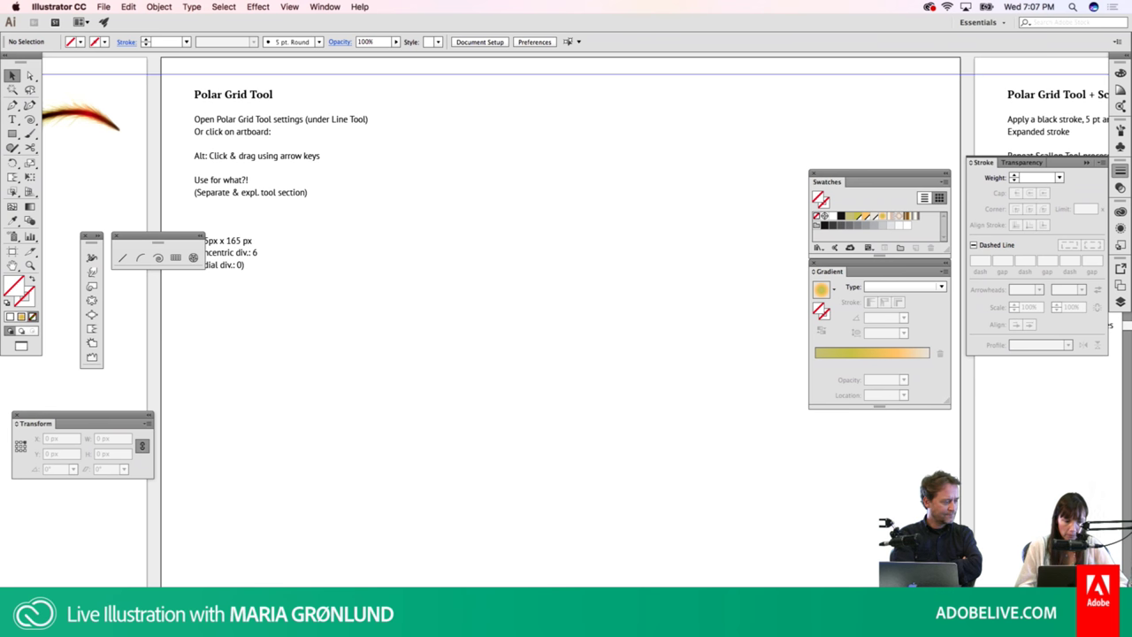
key(shift+Page_Up)
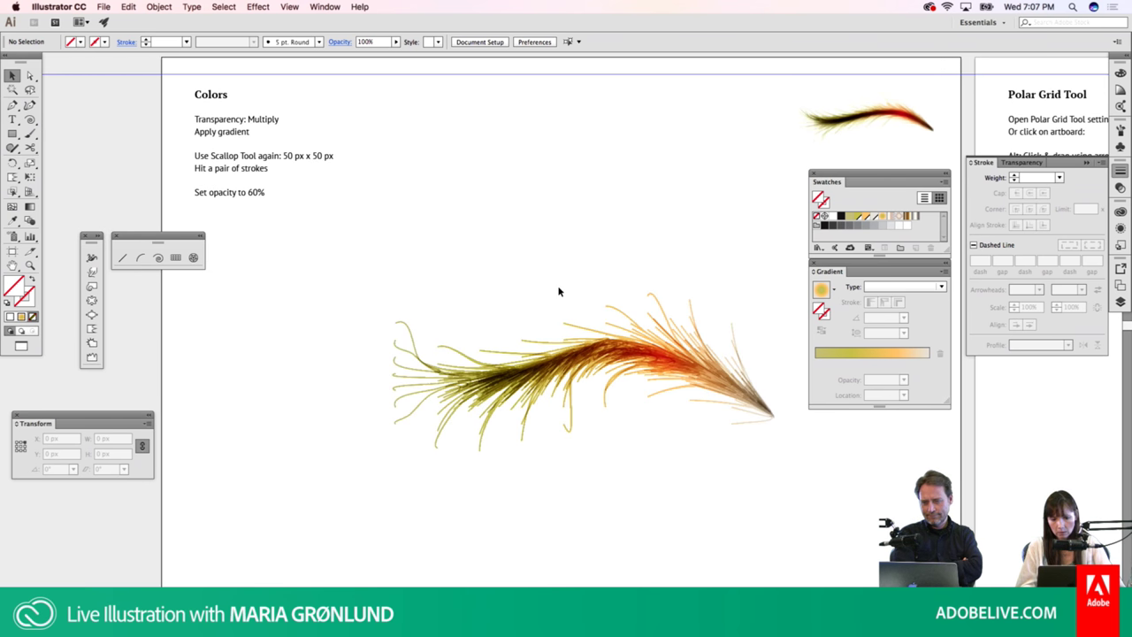
click(623, 411)
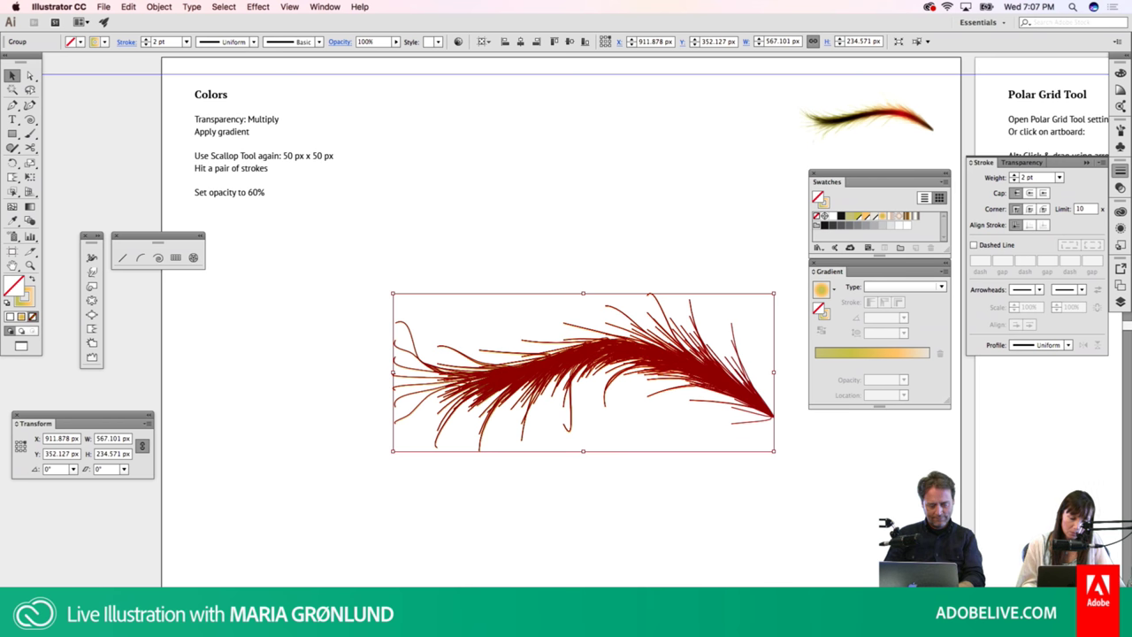
Paste the feather body in place on Draw eyes and feelers, then select the dark-red tuft
key(shift+Page_Down)
key(shift+Page_Down)
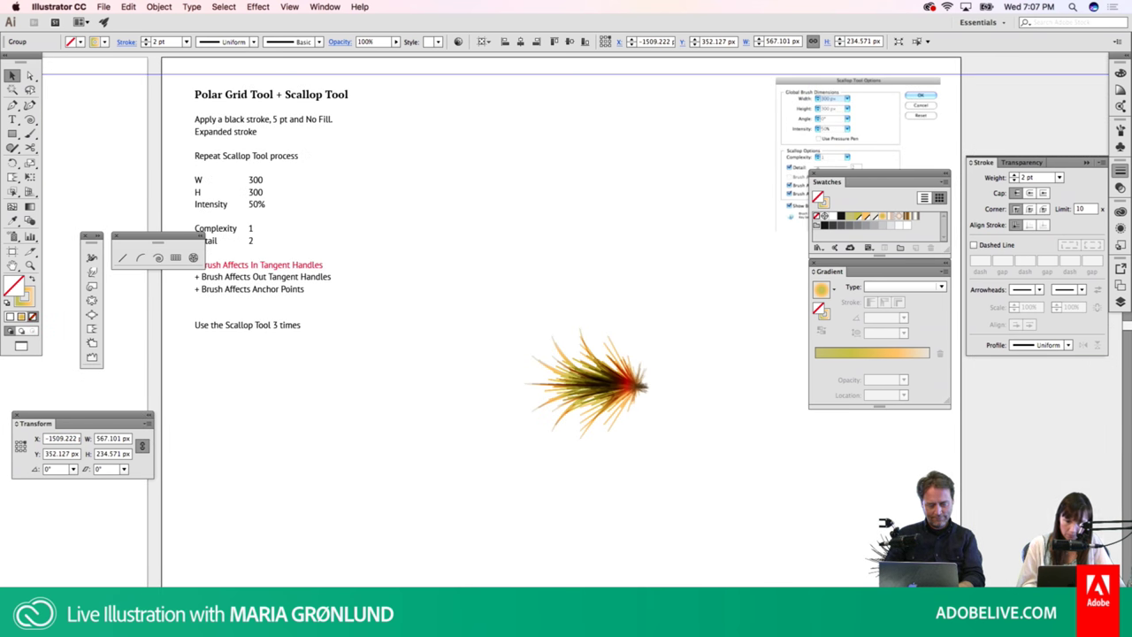
key(shift+Page_Down)
key(super+shift+v)
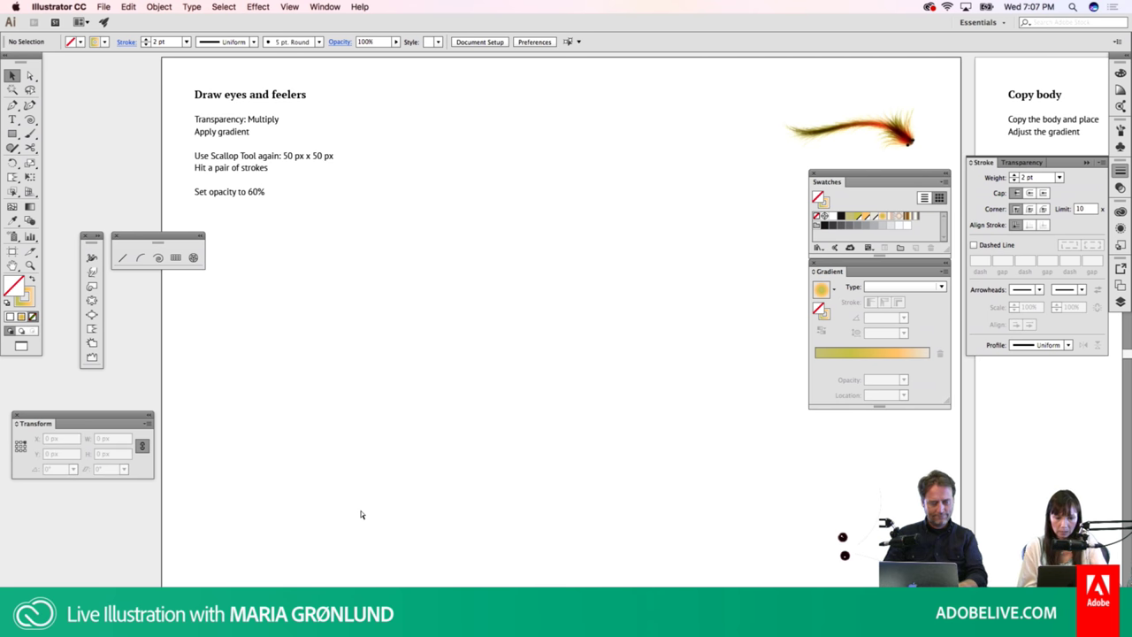
click(340, 520)
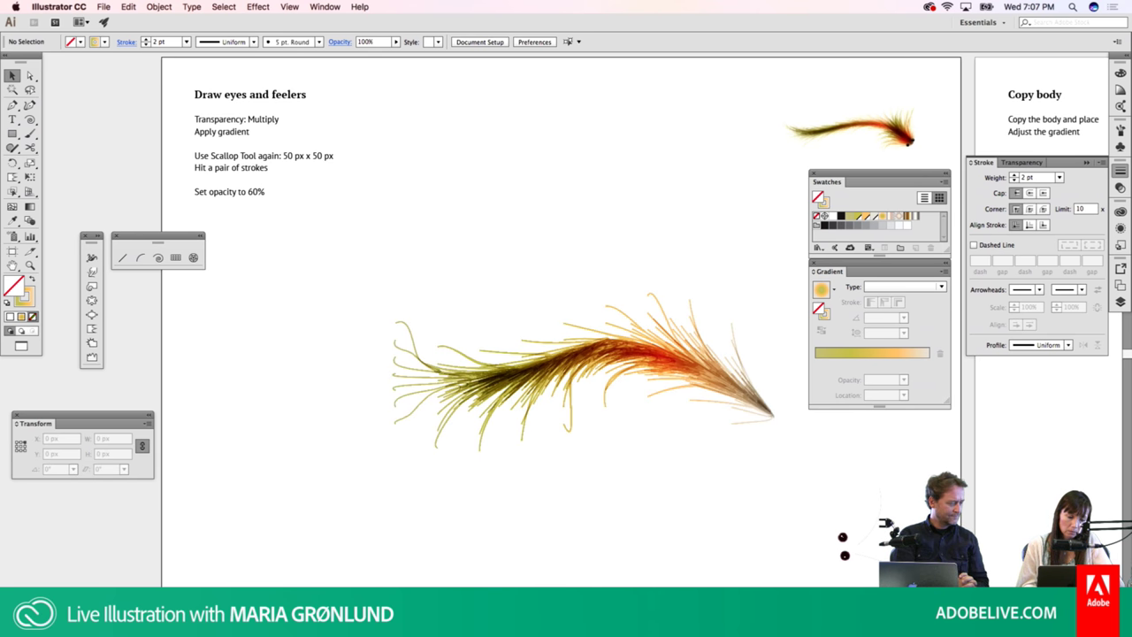
key(shift+Page_Up)
drag(552, 306, 594, 451)
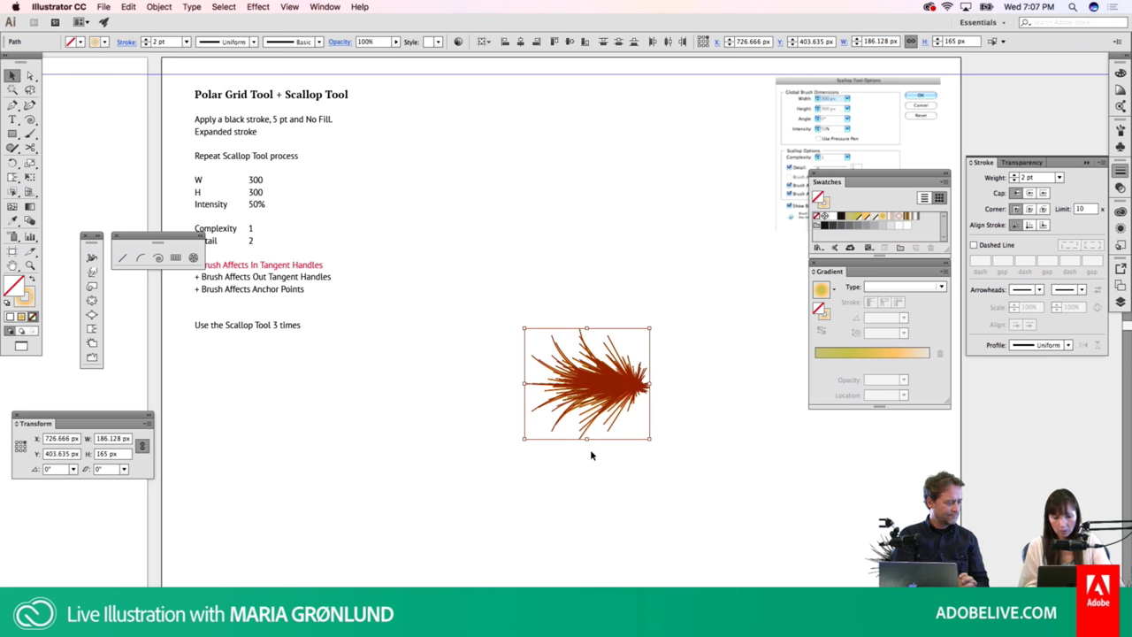
Paste the bristle tuft on Draw eyes and feelers and move it to the body's right tip
key(shift+Page_Down)
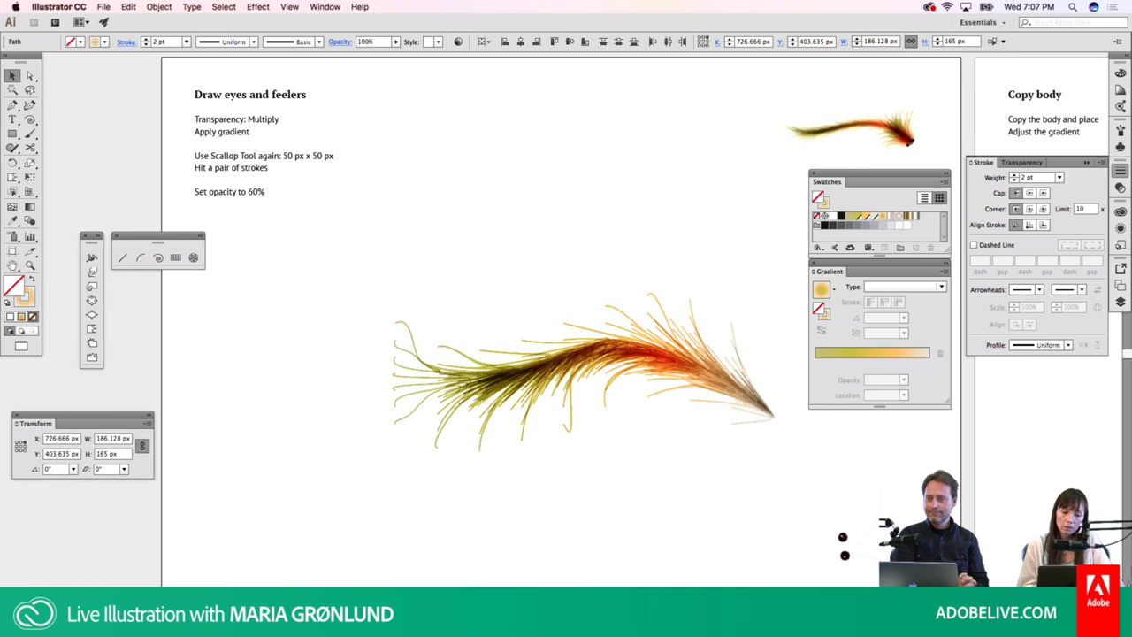
click(549, 535)
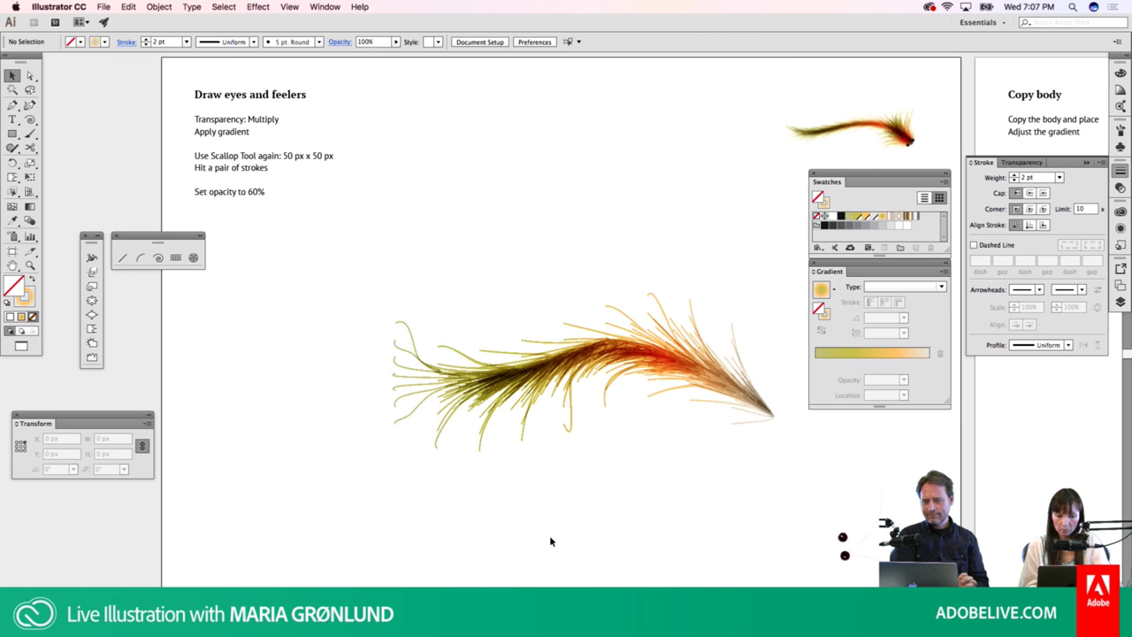
key(ctrl+v)
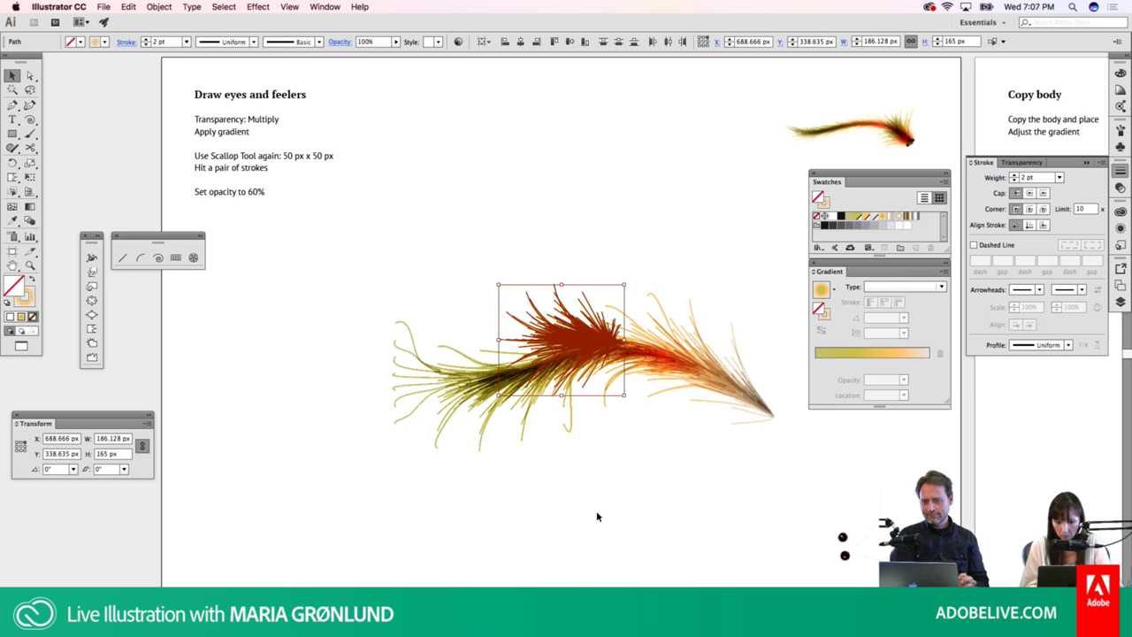
drag(584, 334, 768, 405)
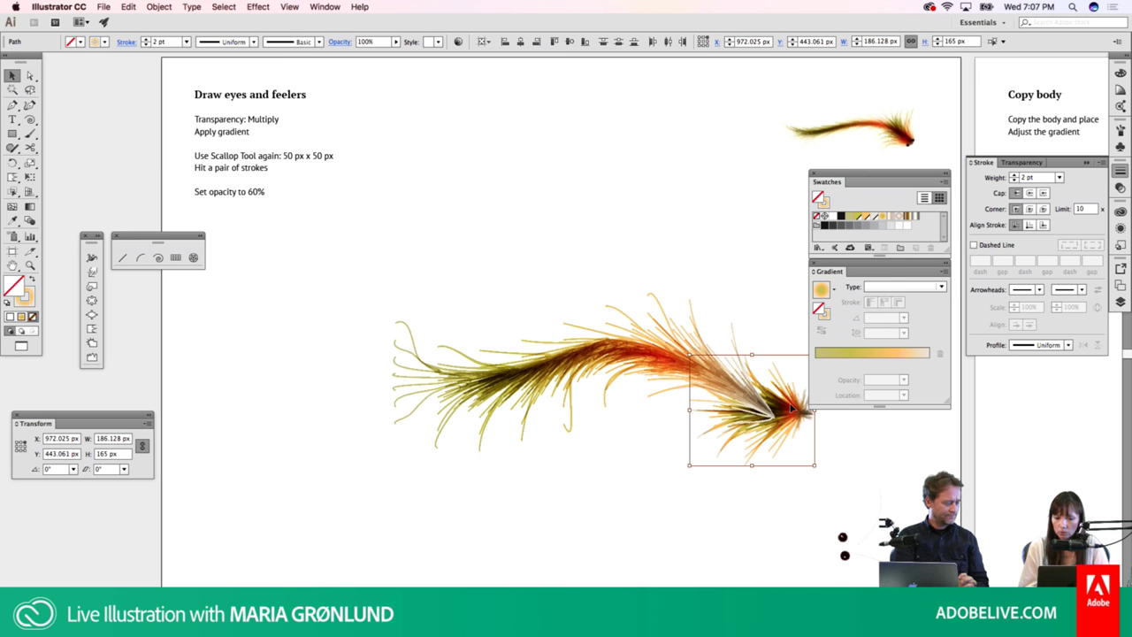
Move the bristle tuft onto the 'test' layer in the Layers panel
right_click(792, 409)
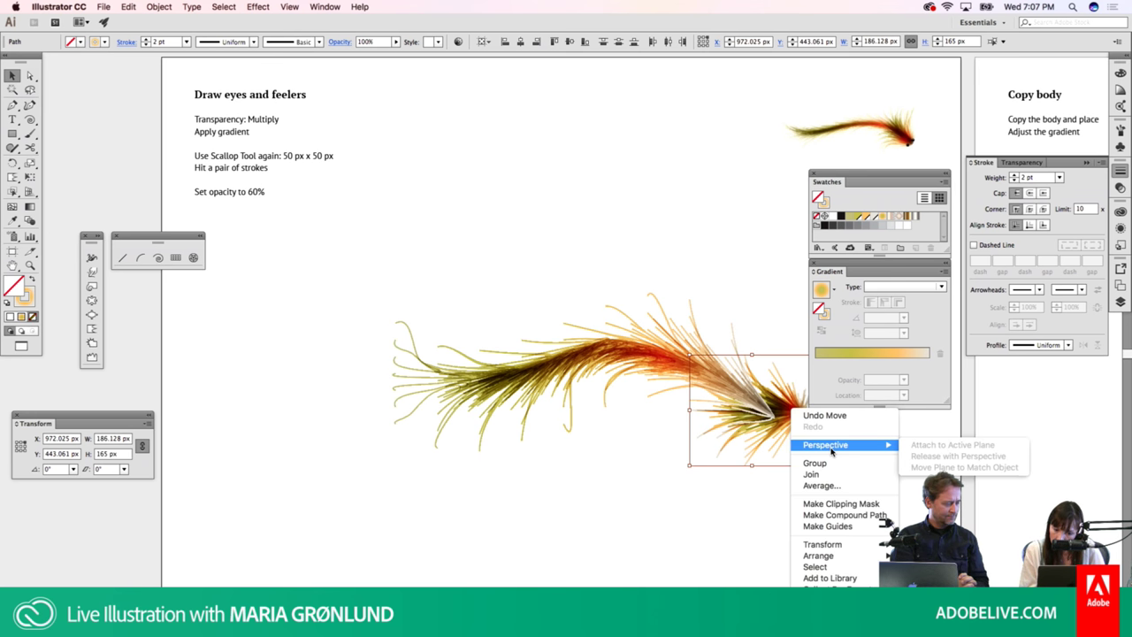
mouse_move(819, 556)
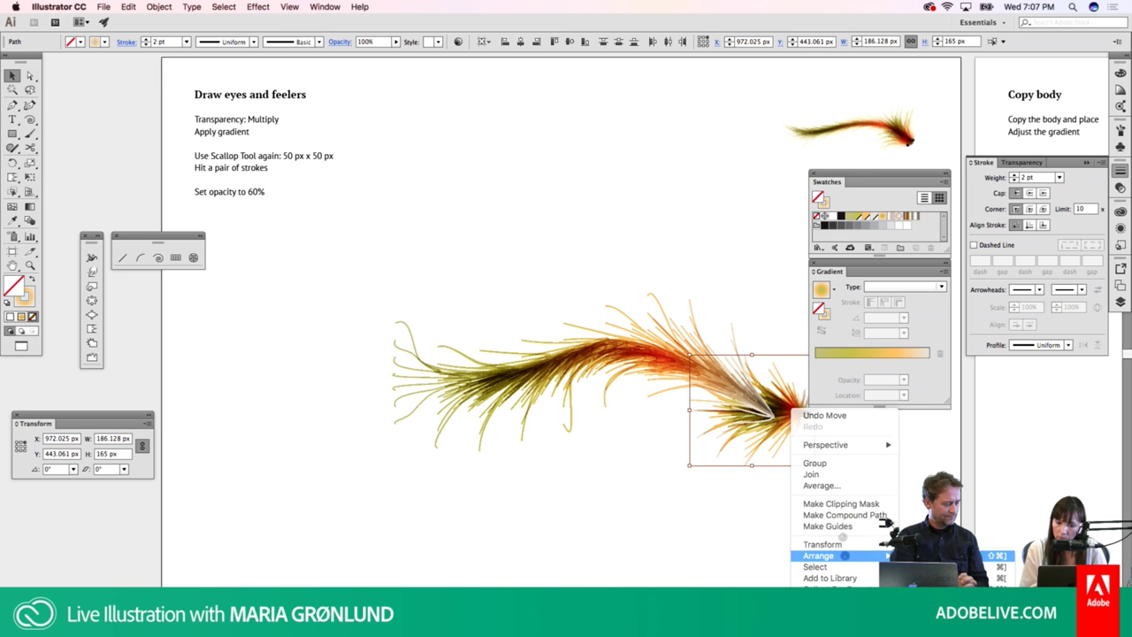
click(844, 556)
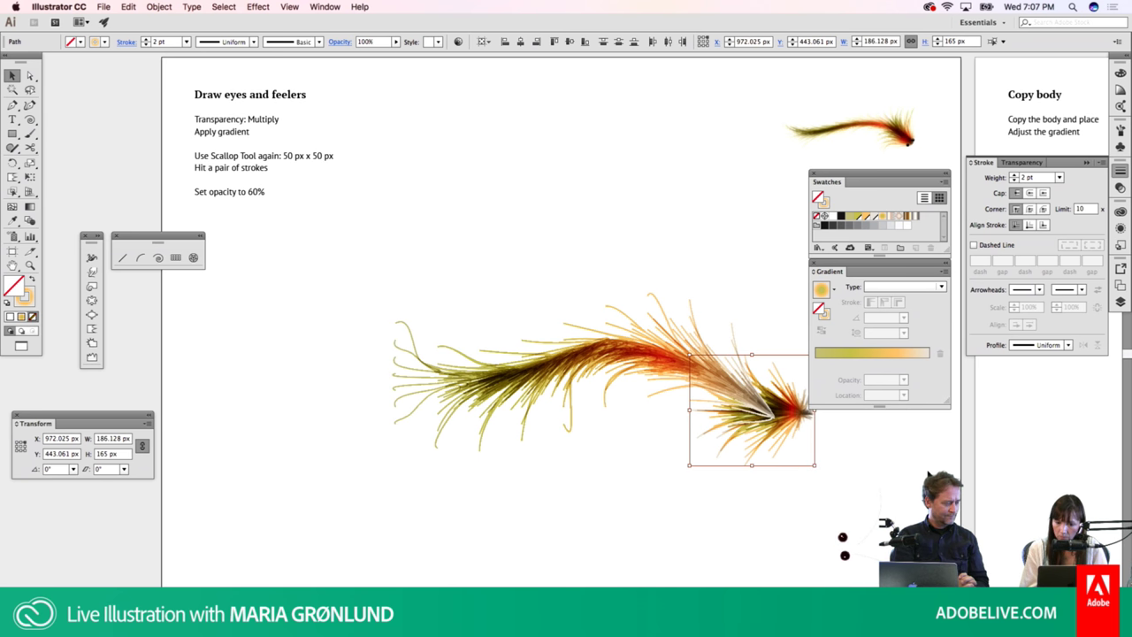
click(1118, 302)
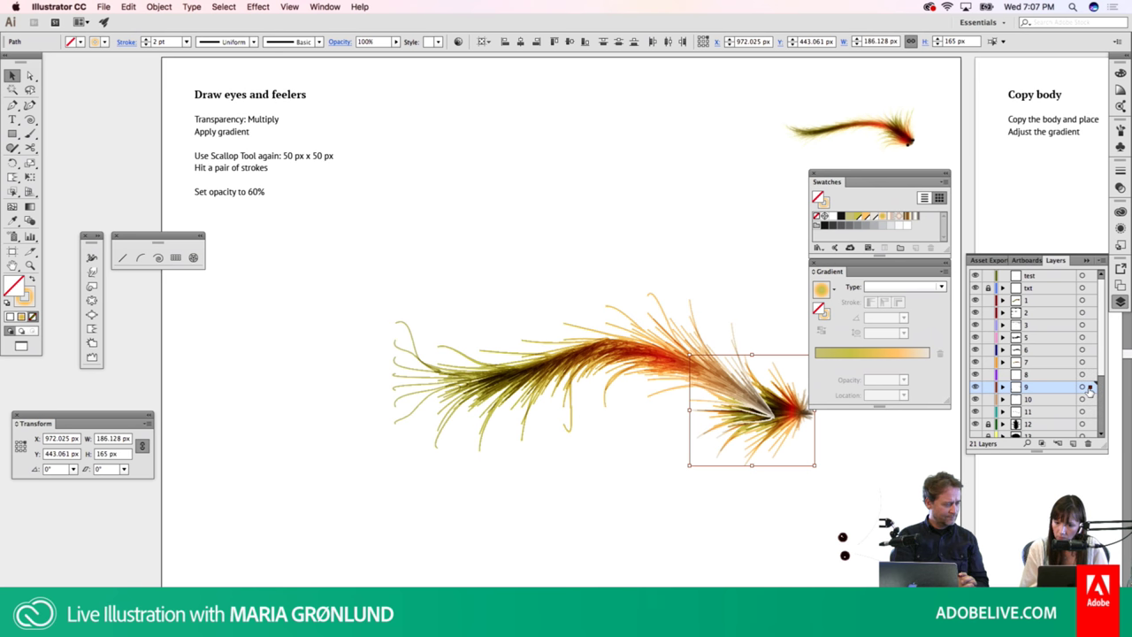
drag(1090, 389, 1078, 314)
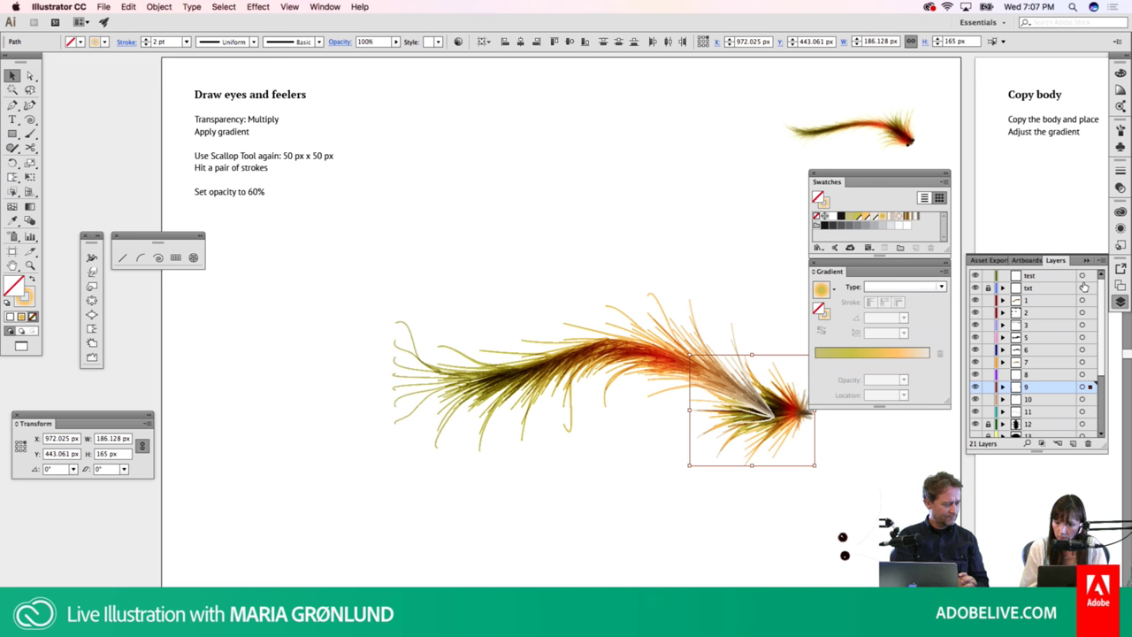
drag(1079, 315, 1087, 280)
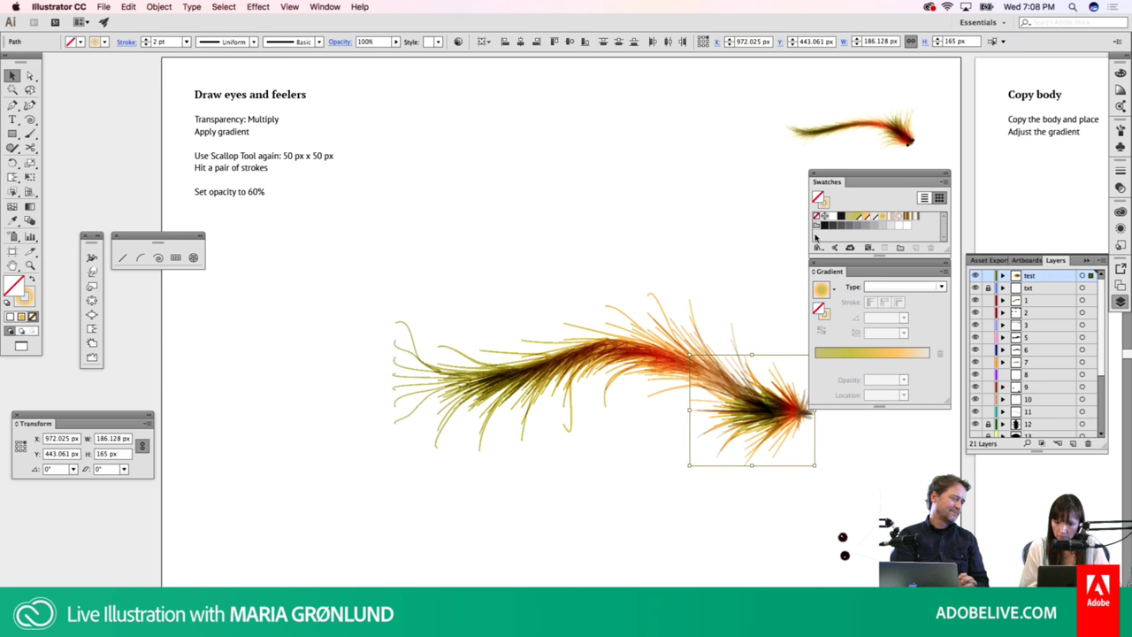
Group the dark-red tail tuft, rotate it to 328.48° and nudge it up and right
click(744, 327)
drag(743, 323, 566, 324)
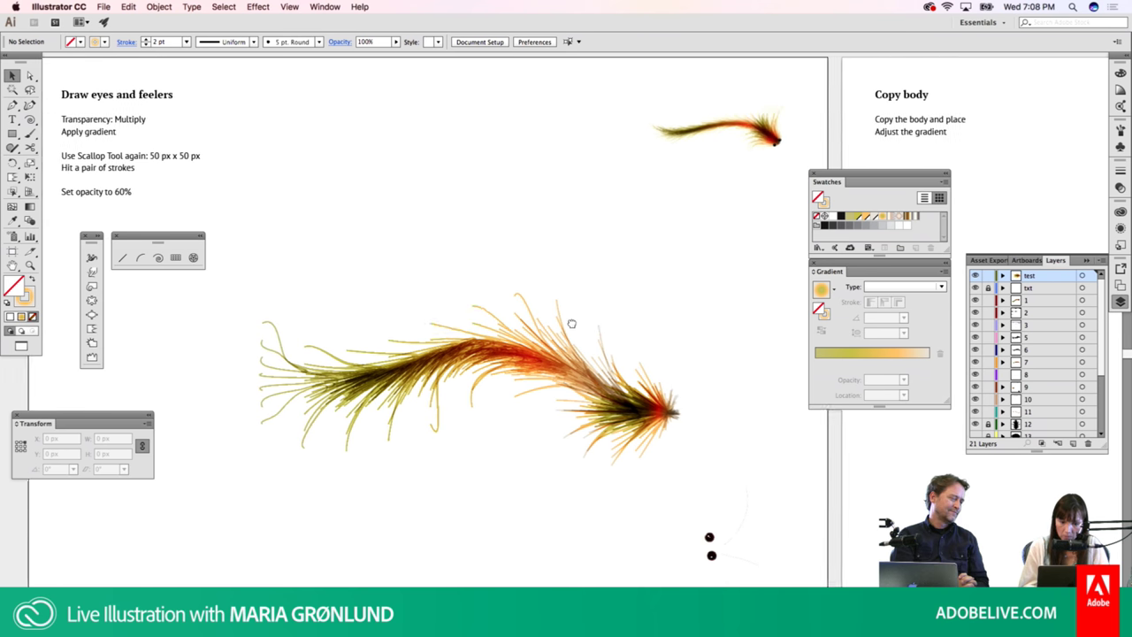
click(596, 412)
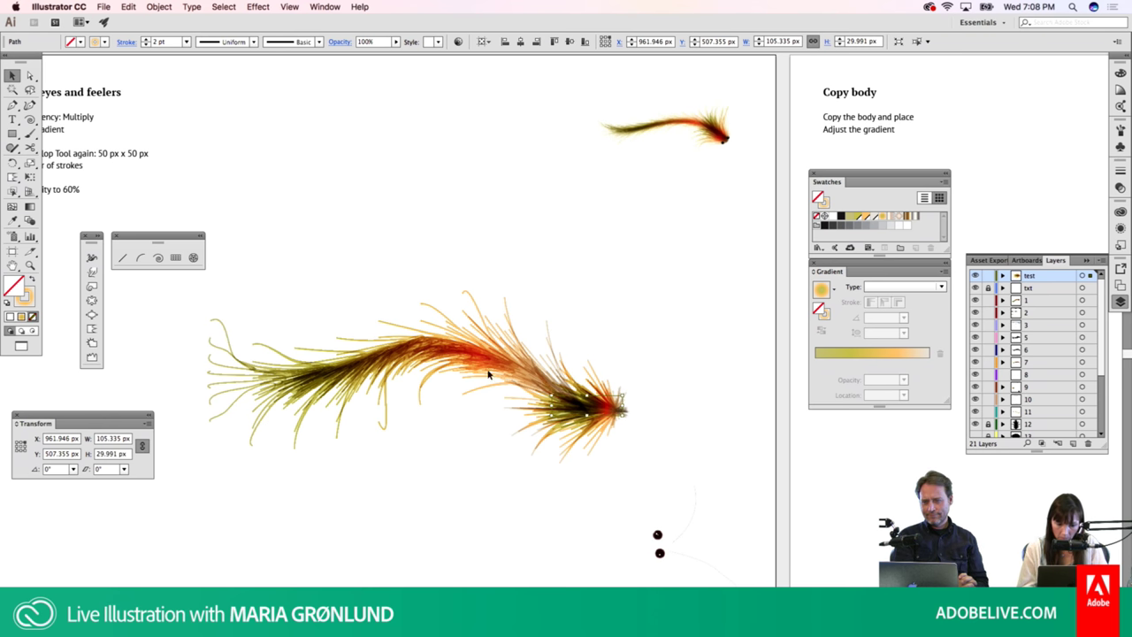
click(464, 409)
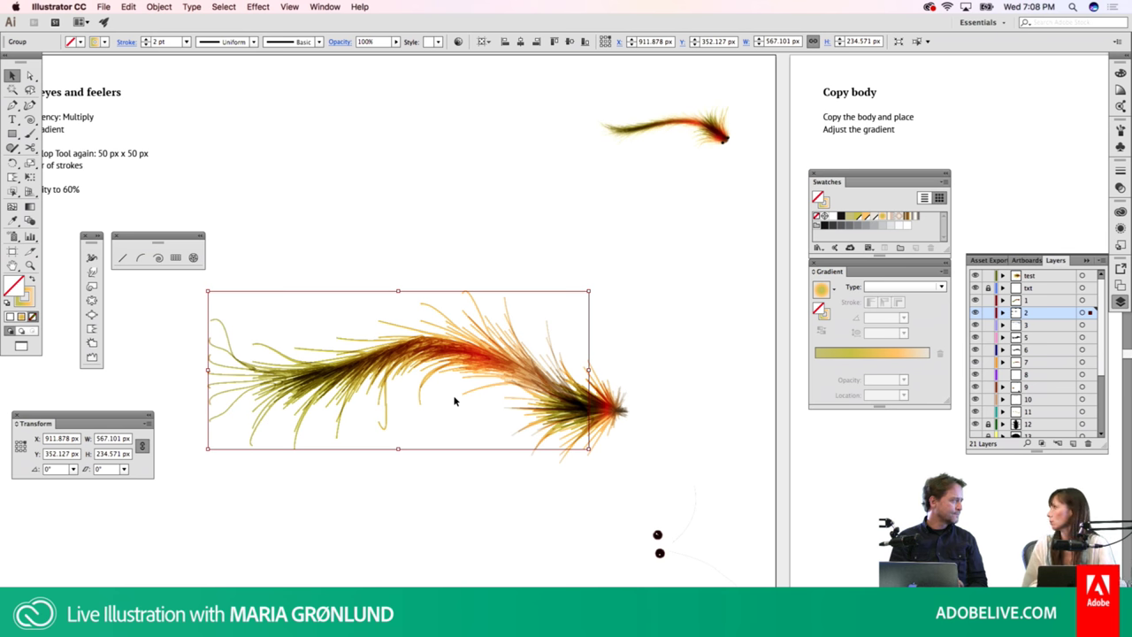
shift+click(549, 350)
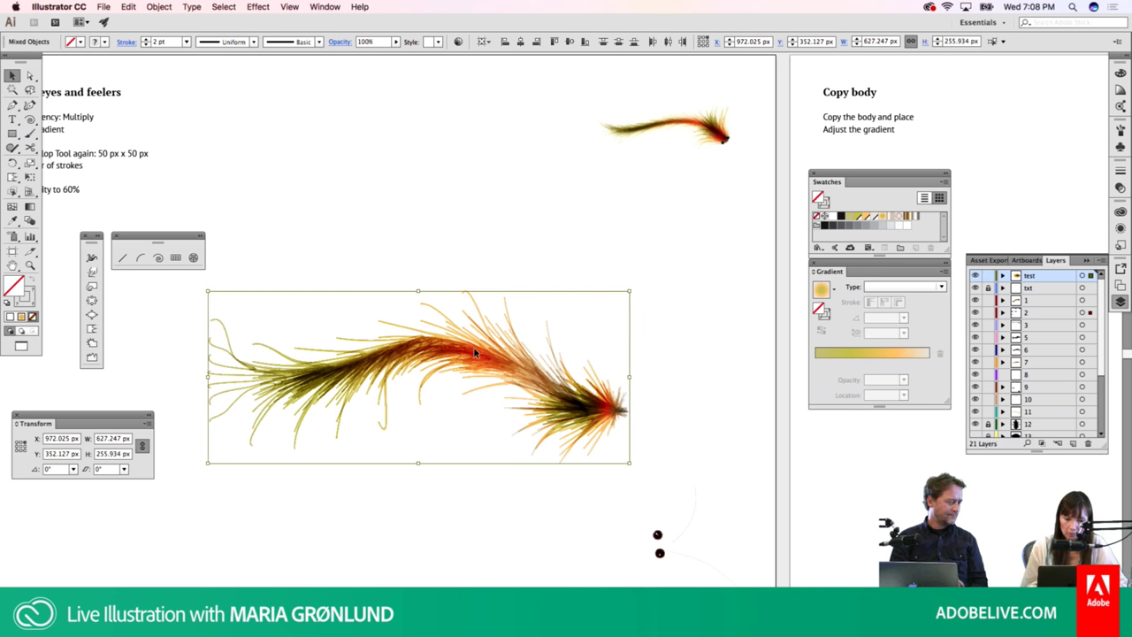
click(527, 367)
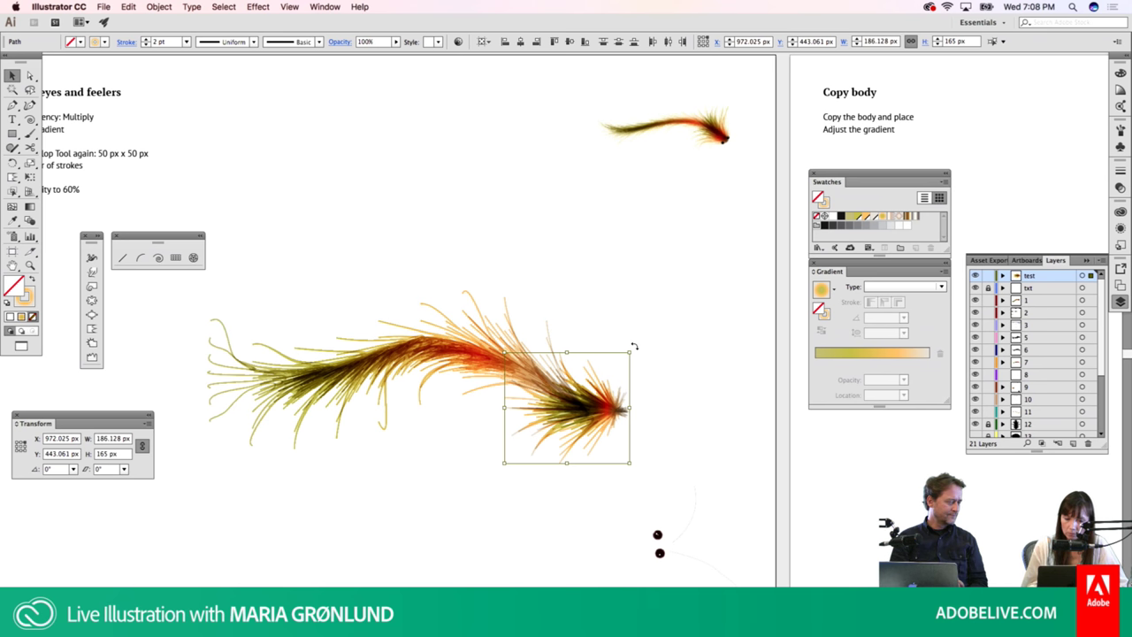
key(ctrl+g)
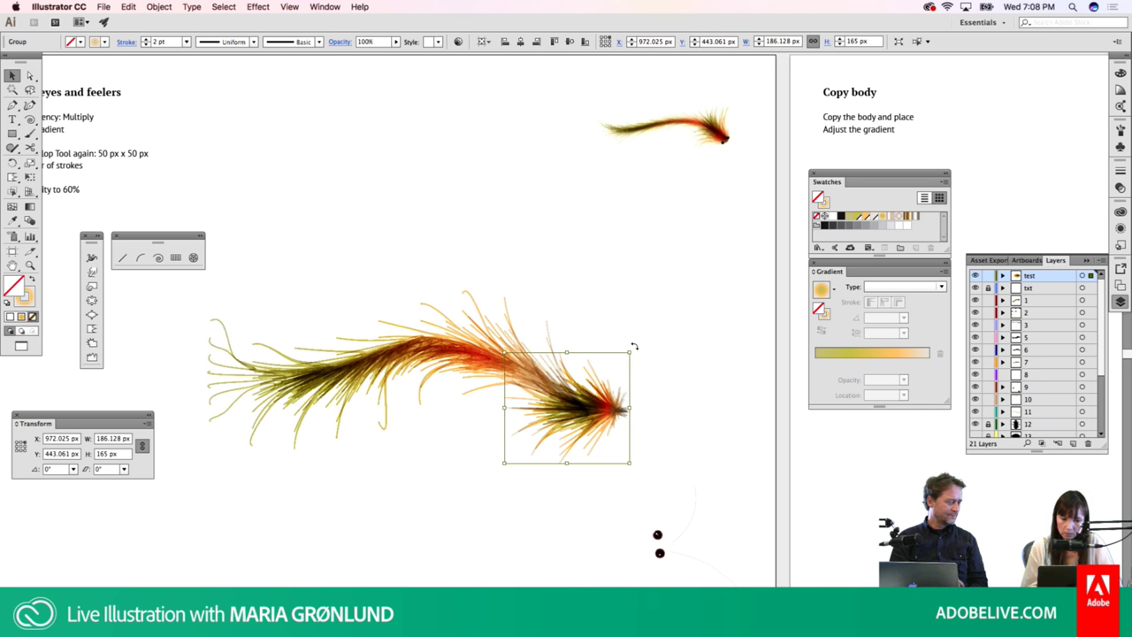
drag(633, 346, 651, 391)
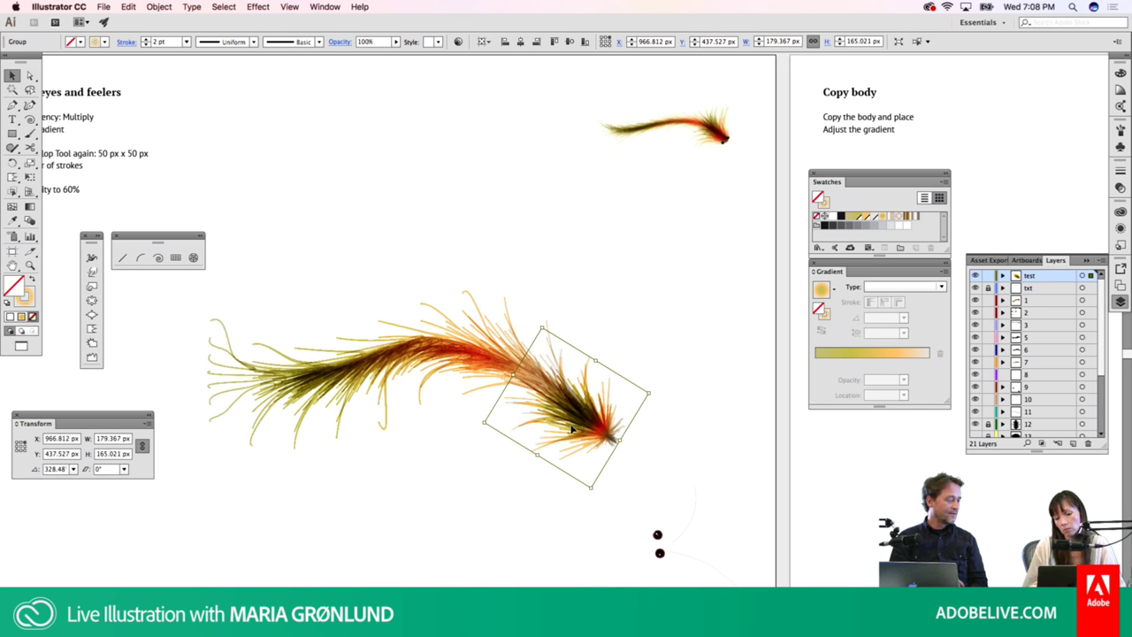
drag(572, 429, 594, 420)
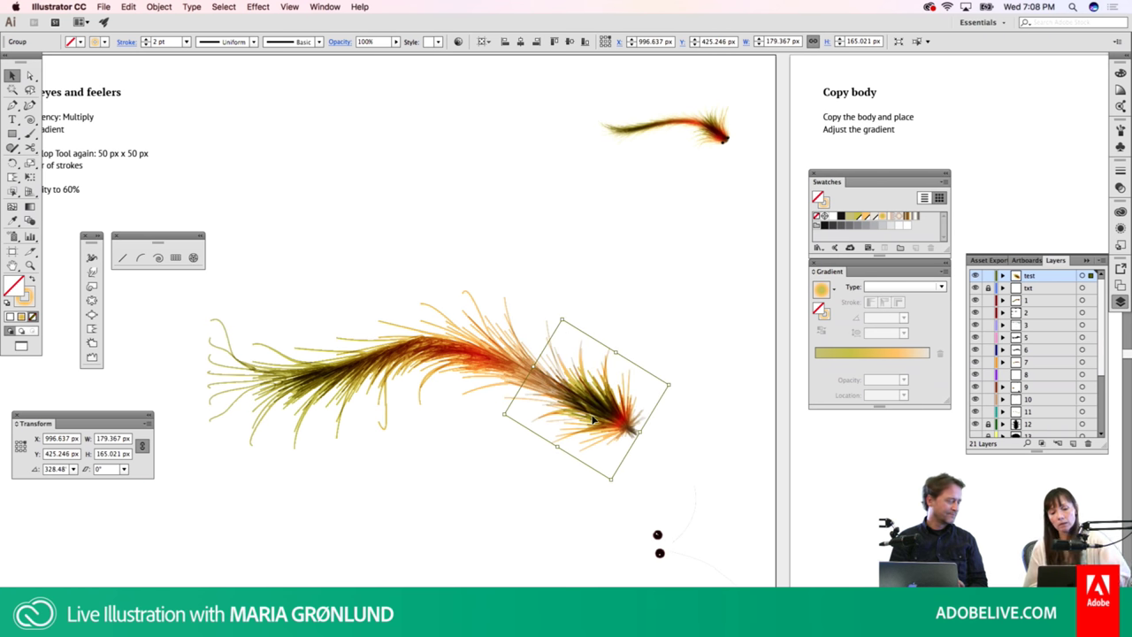
click(635, 286)
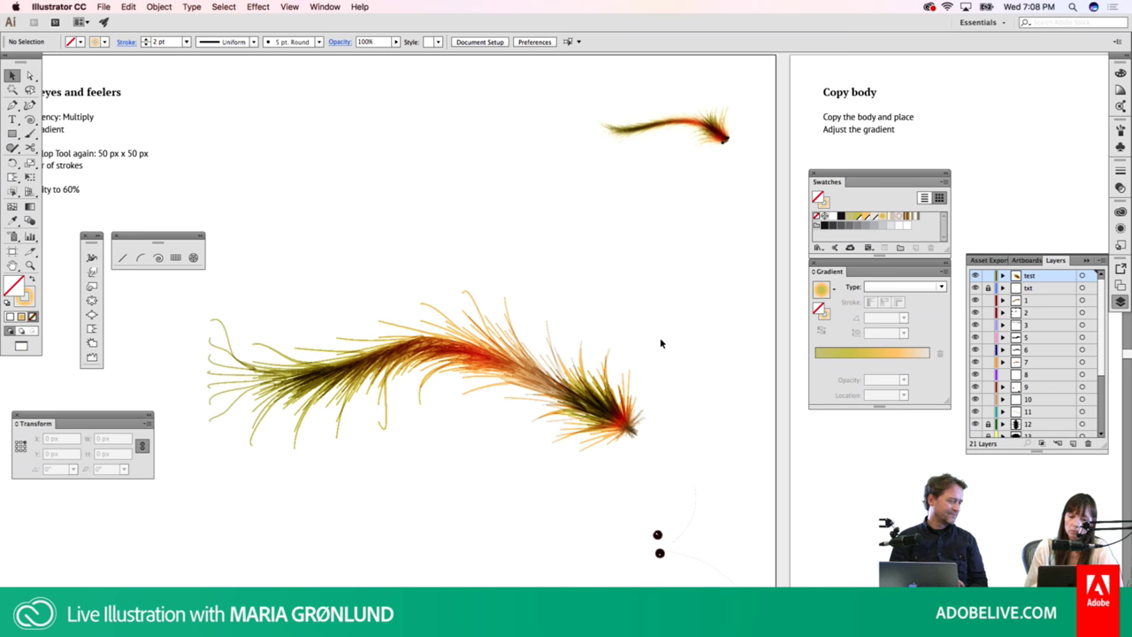
key(l)
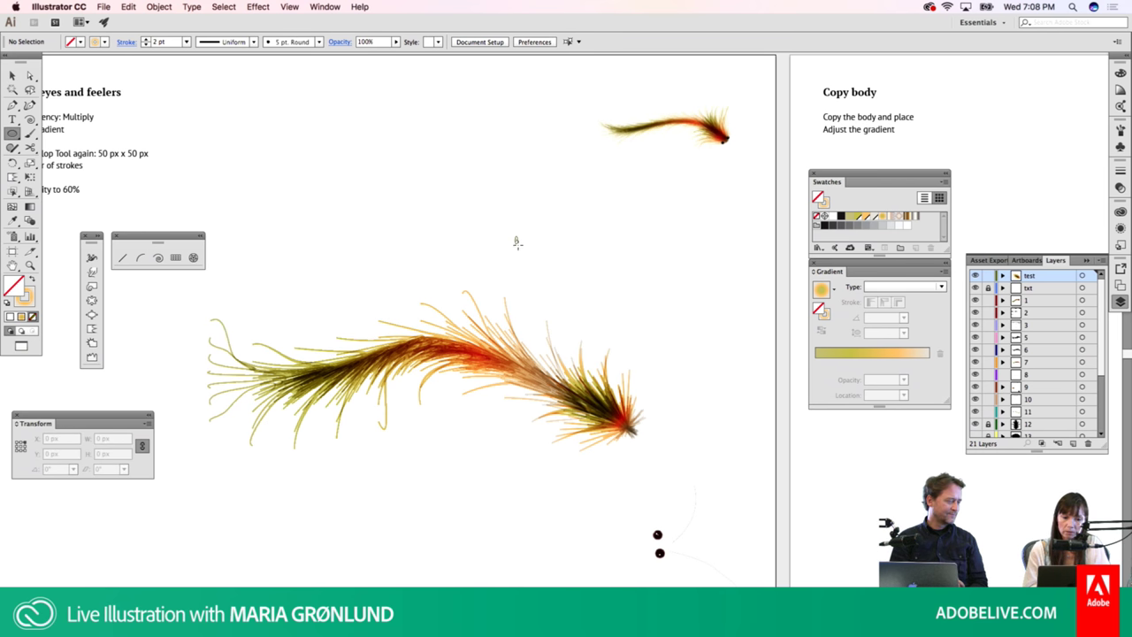
Draw a small solid black dot with no stroke and place it on the feather tip as an eye
drag(517, 243, 529, 249)
key(d)
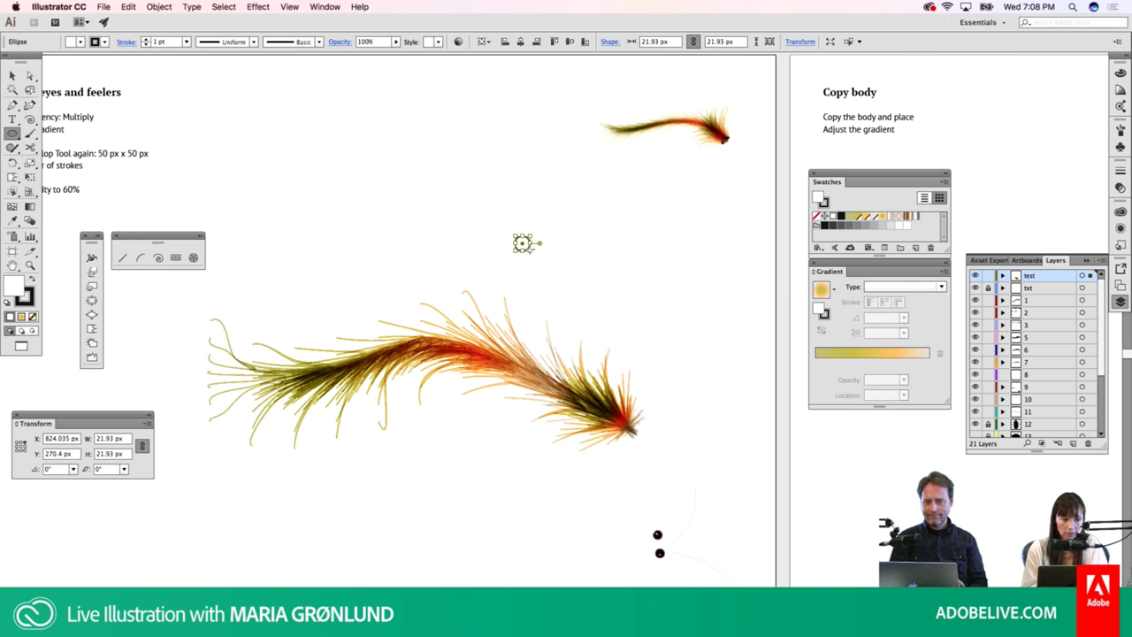
key(shift+x)
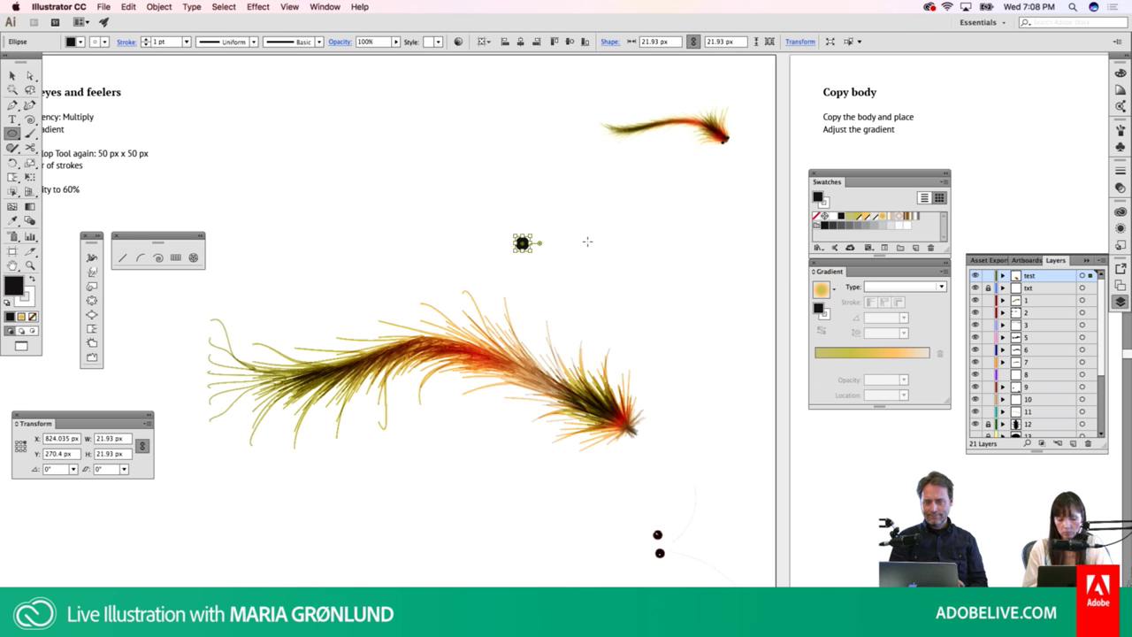
key(v)
click(586, 241)
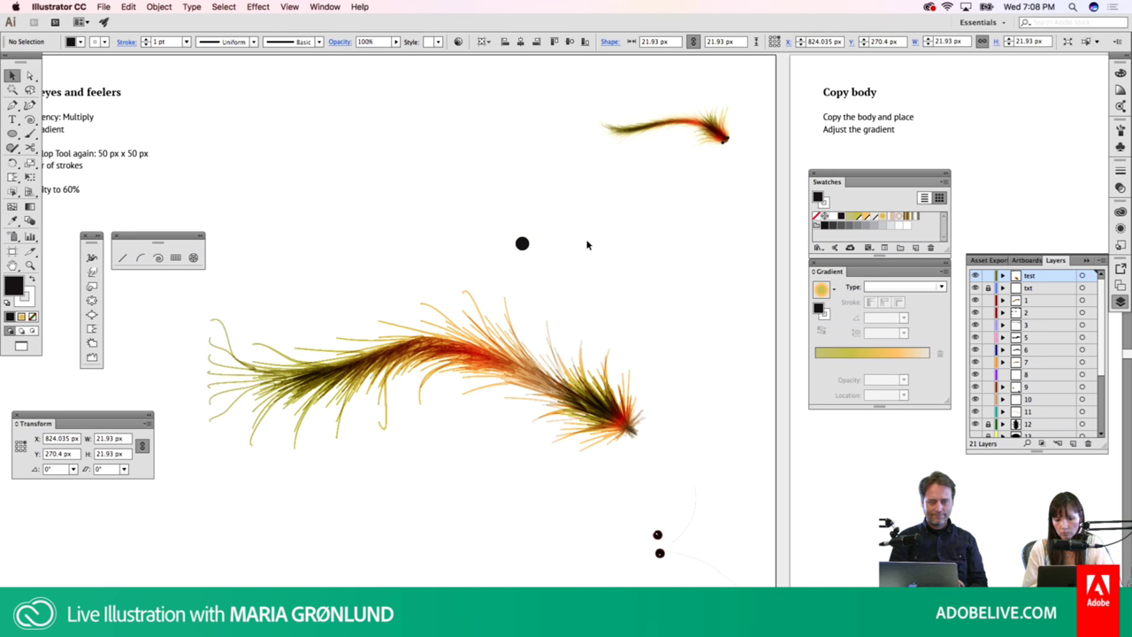
click(521, 244)
drag(532, 235, 529, 239)
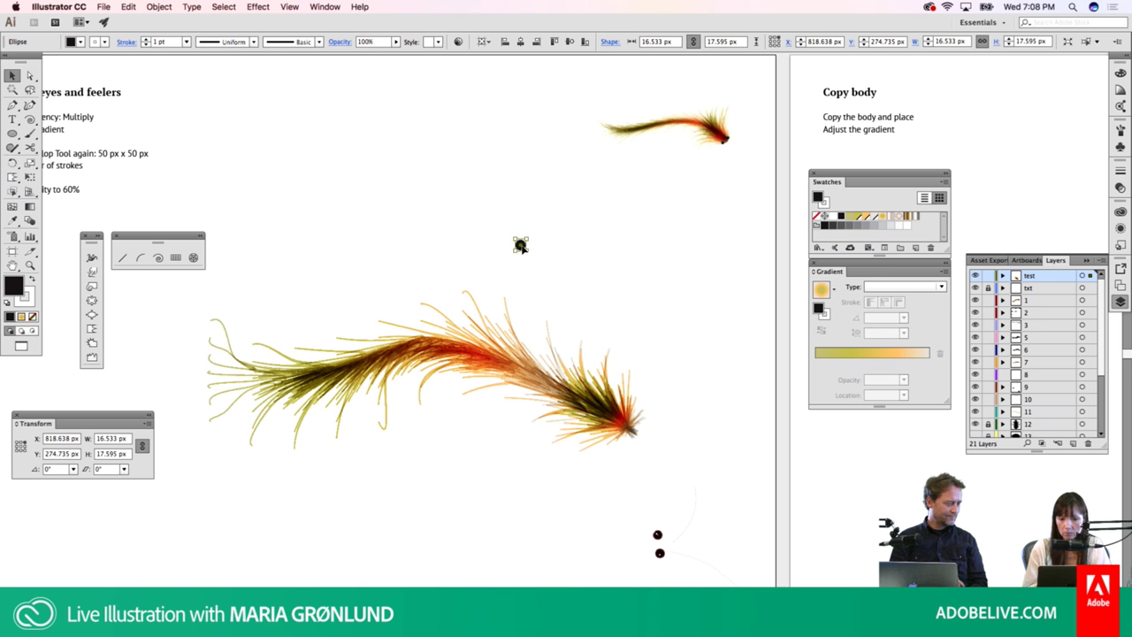
key(ctrl+h)
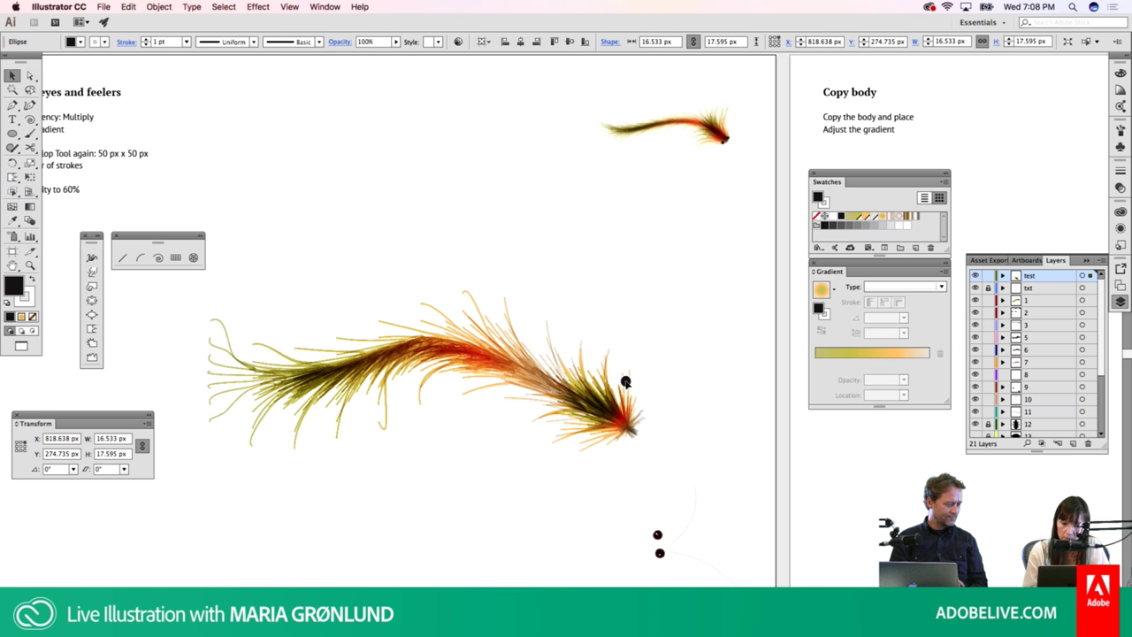
drag(622, 380, 622, 414)
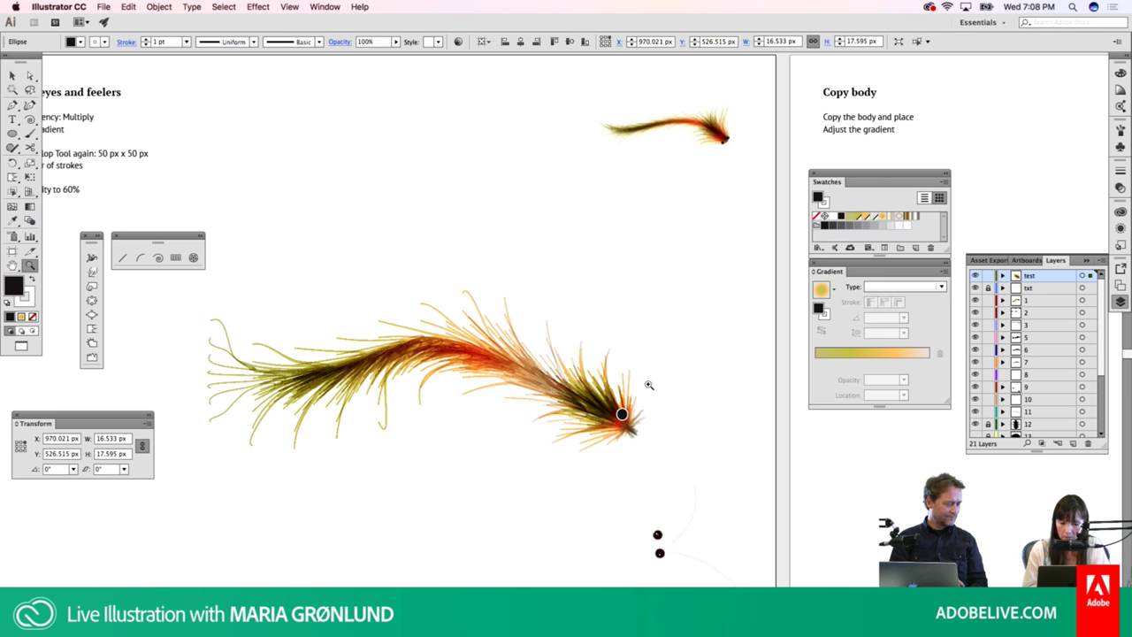
key(x)
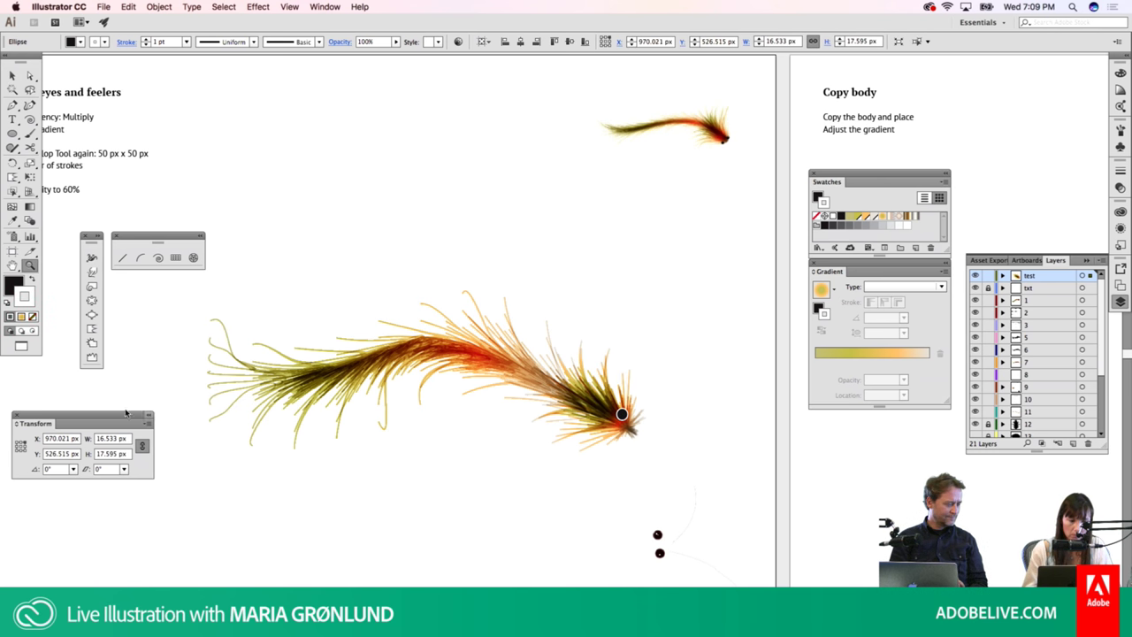
click(33, 316)
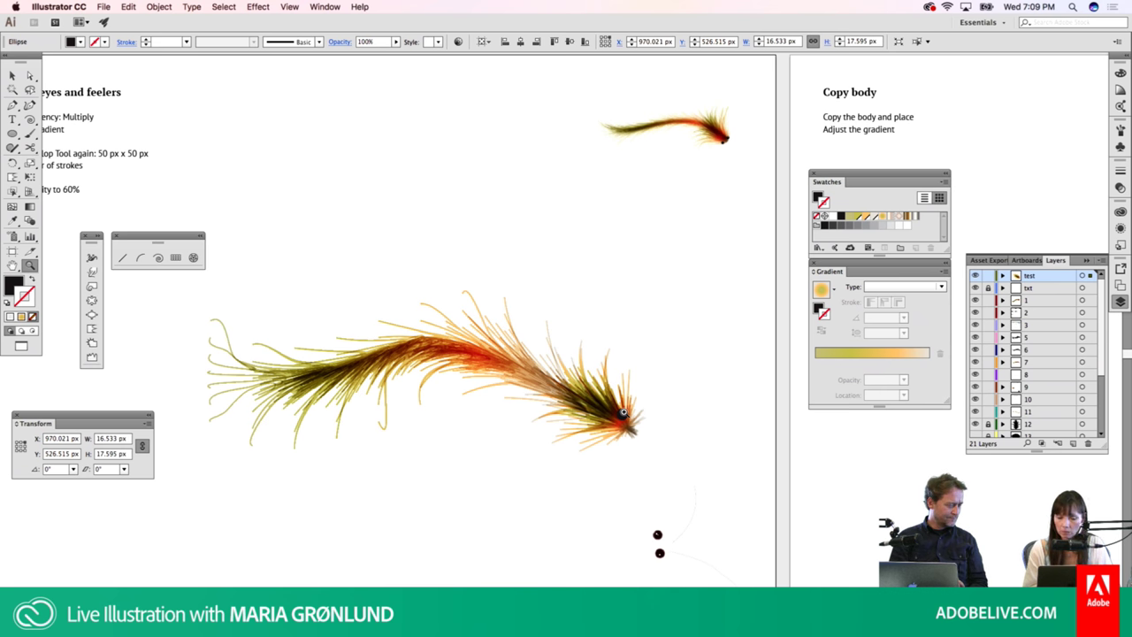
Zoom in on the head and move the black eye up and to the right
click(623, 414)
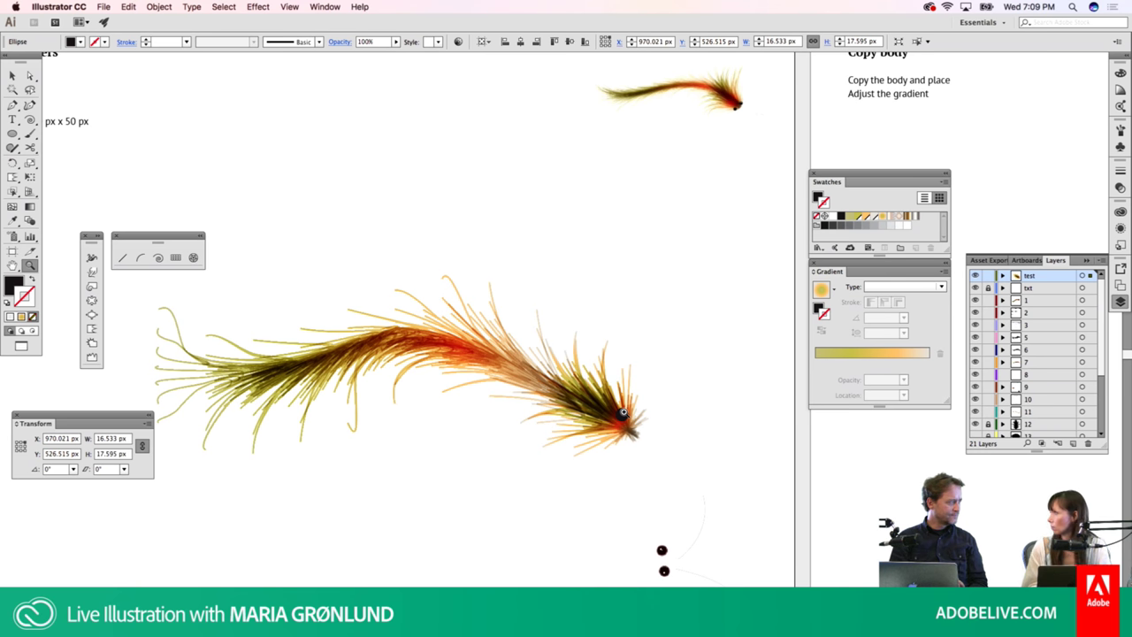
click(624, 413)
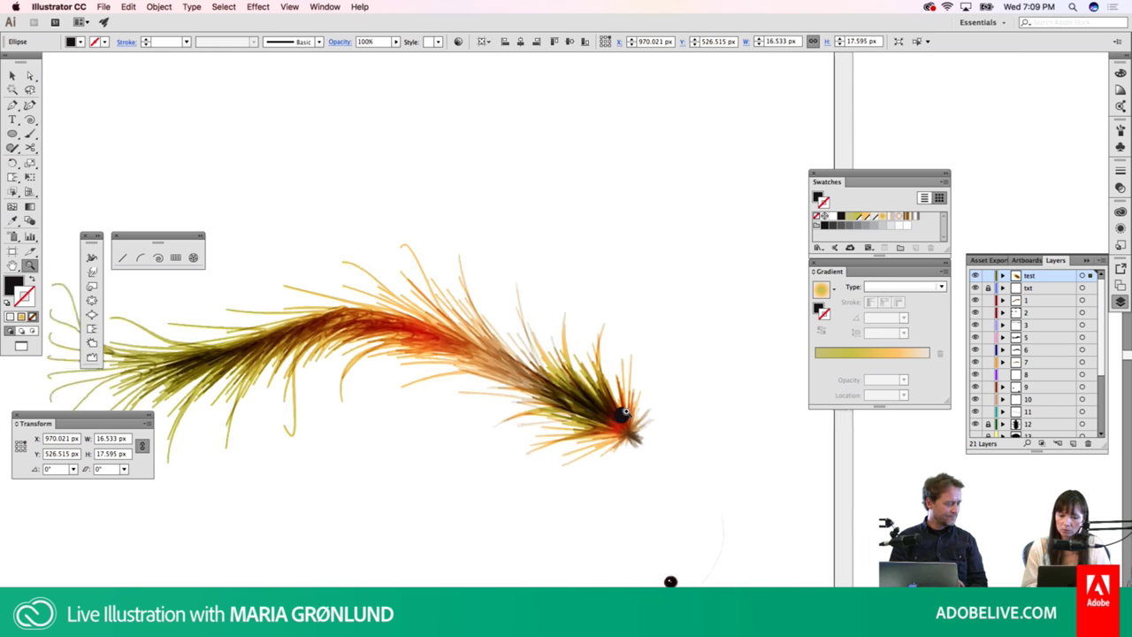
drag(623, 413, 678, 392)
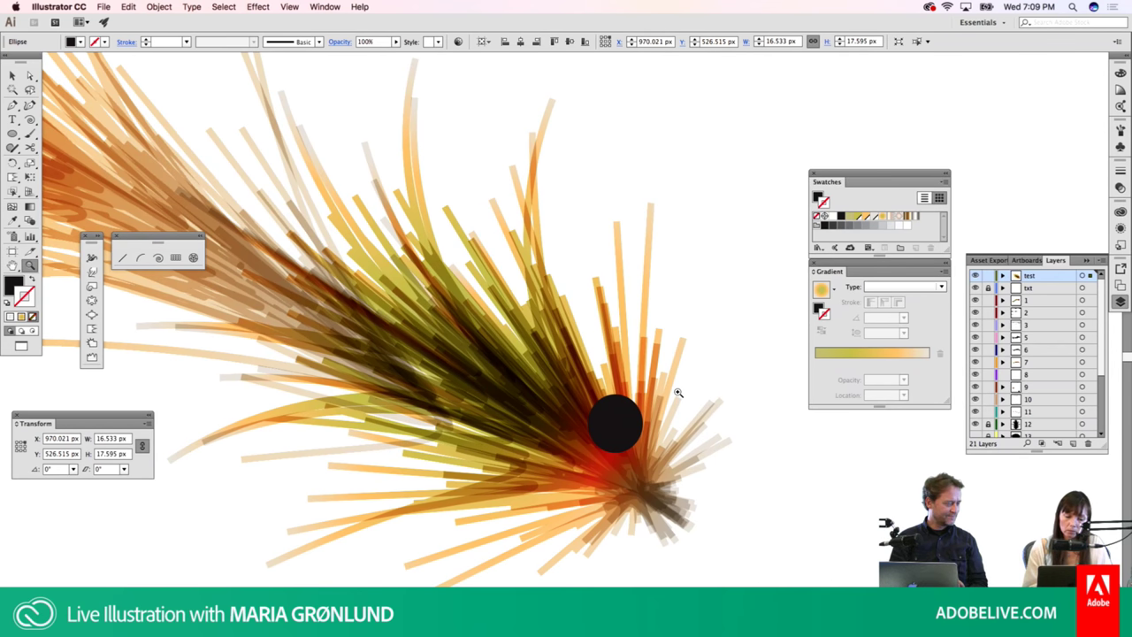
key(v)
drag(639, 417, 669, 400)
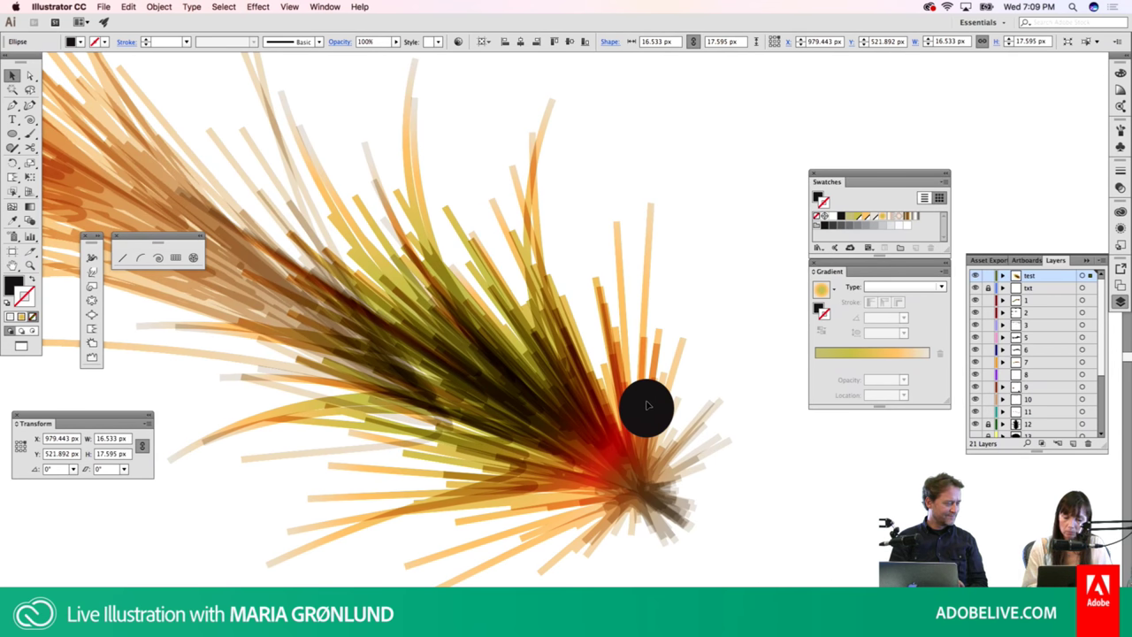
key(ctrl+y)
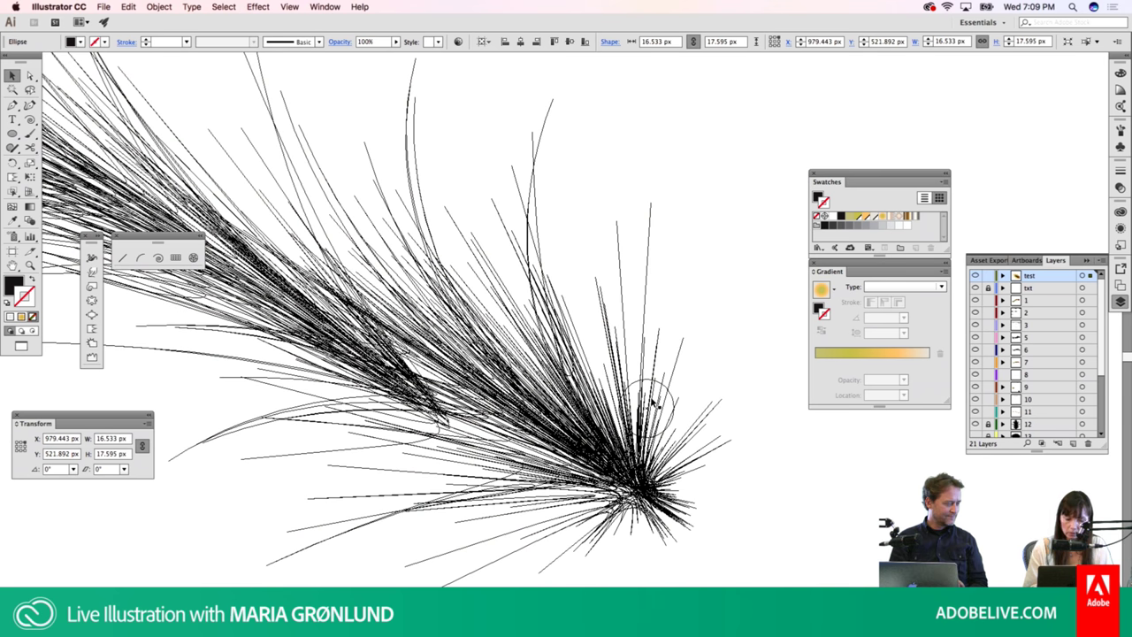
key(z)
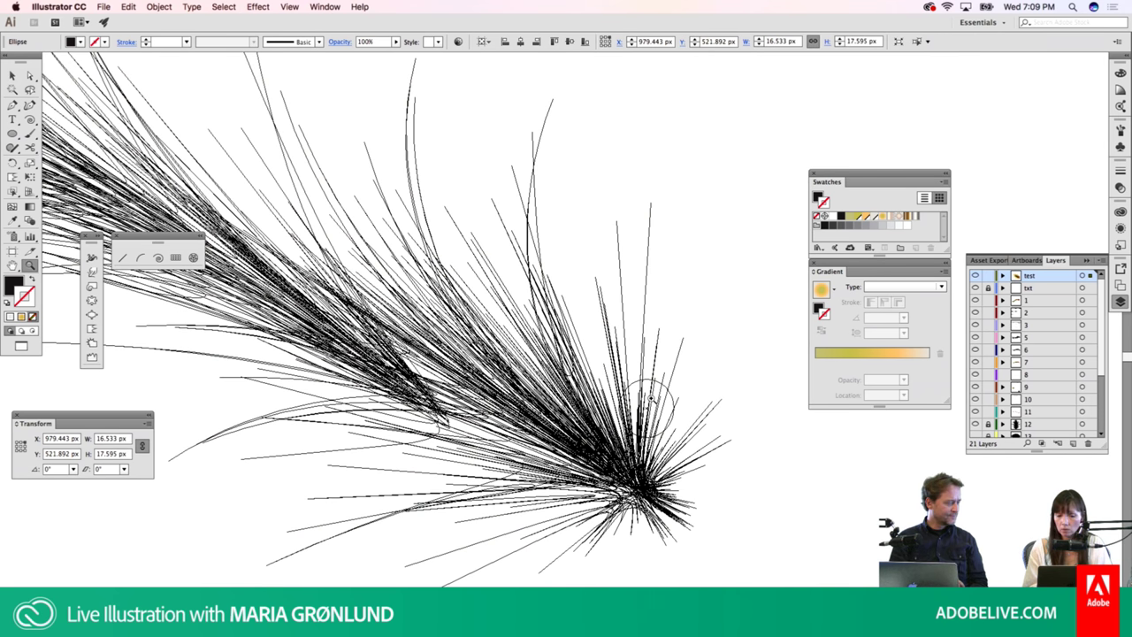
click(665, 389)
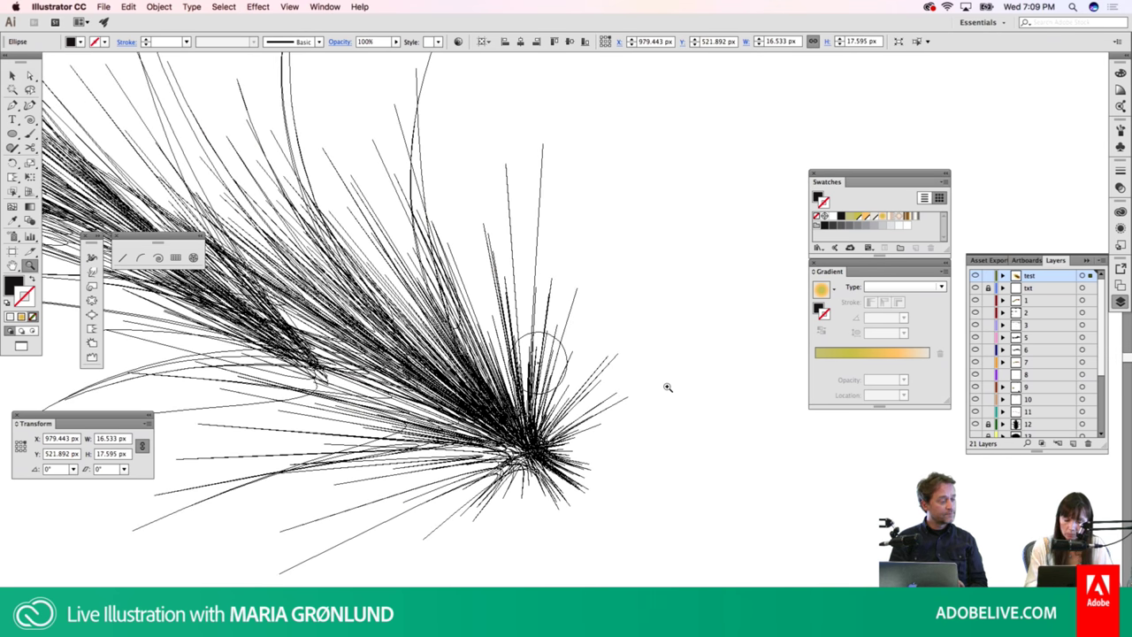
key(super+y)
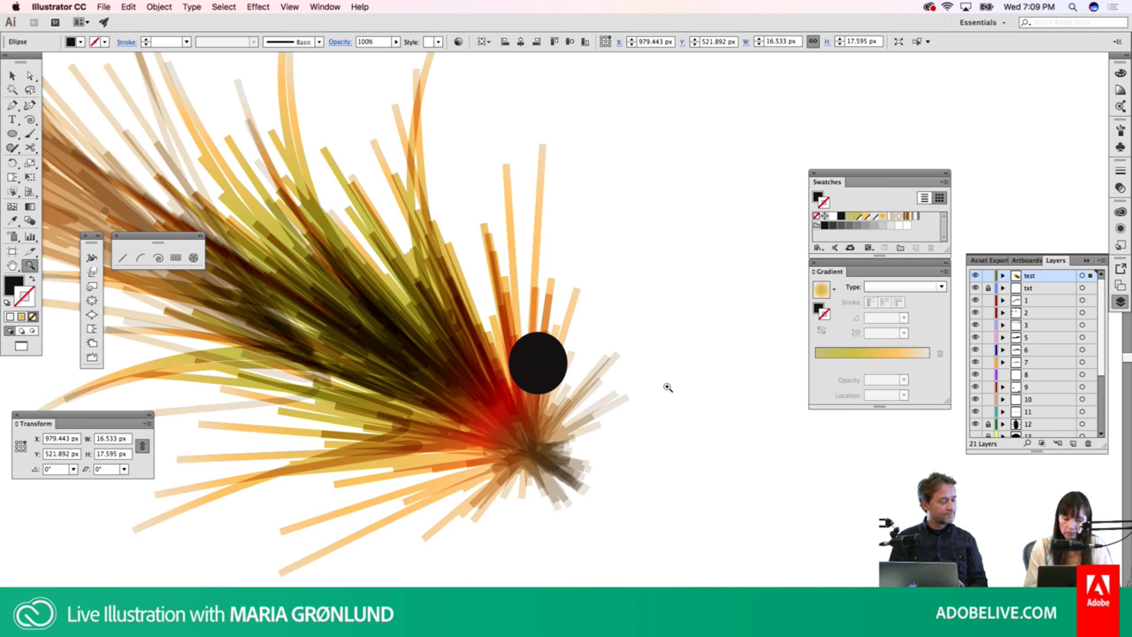
key(v)
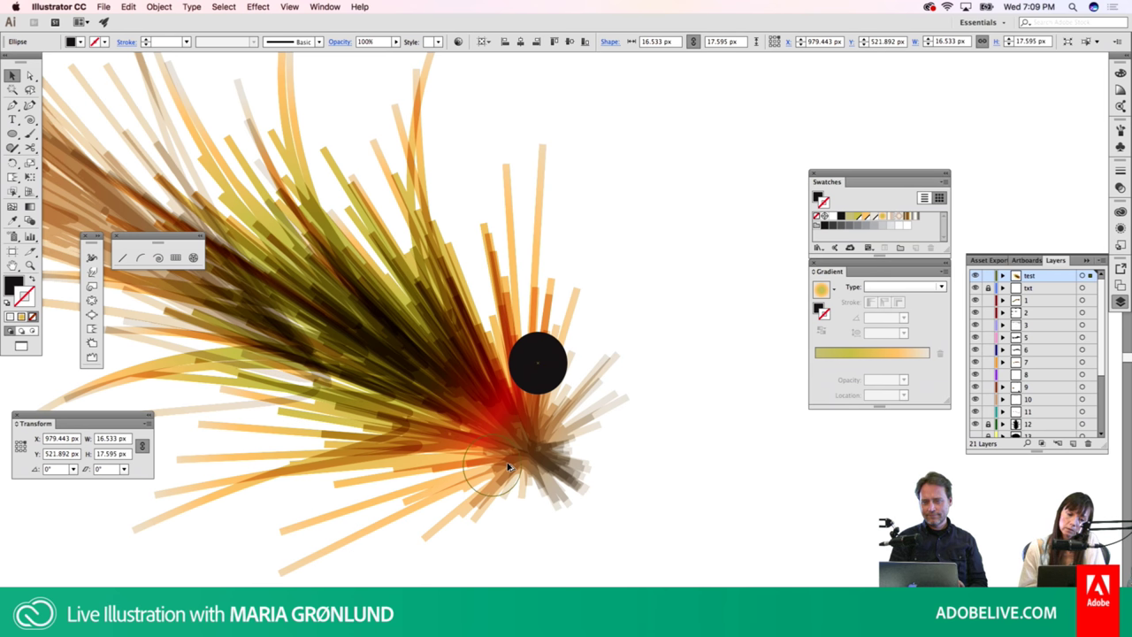
Duplicate the black eye just below the first one
drag(503, 465, 498, 465)
key(l)
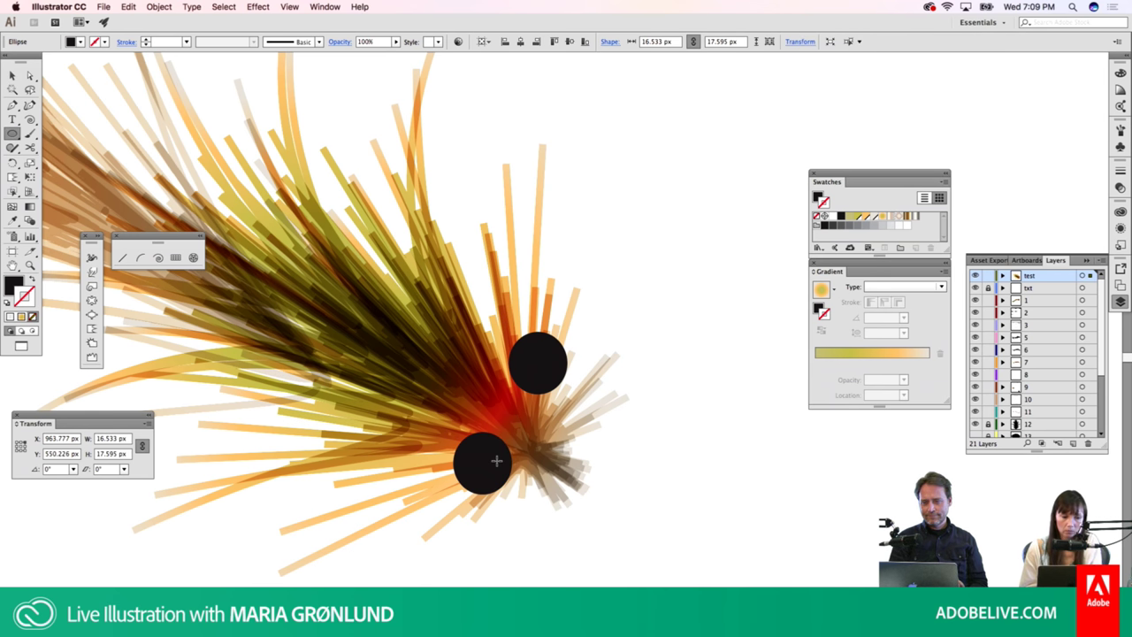
key(ctrl+shift+a)
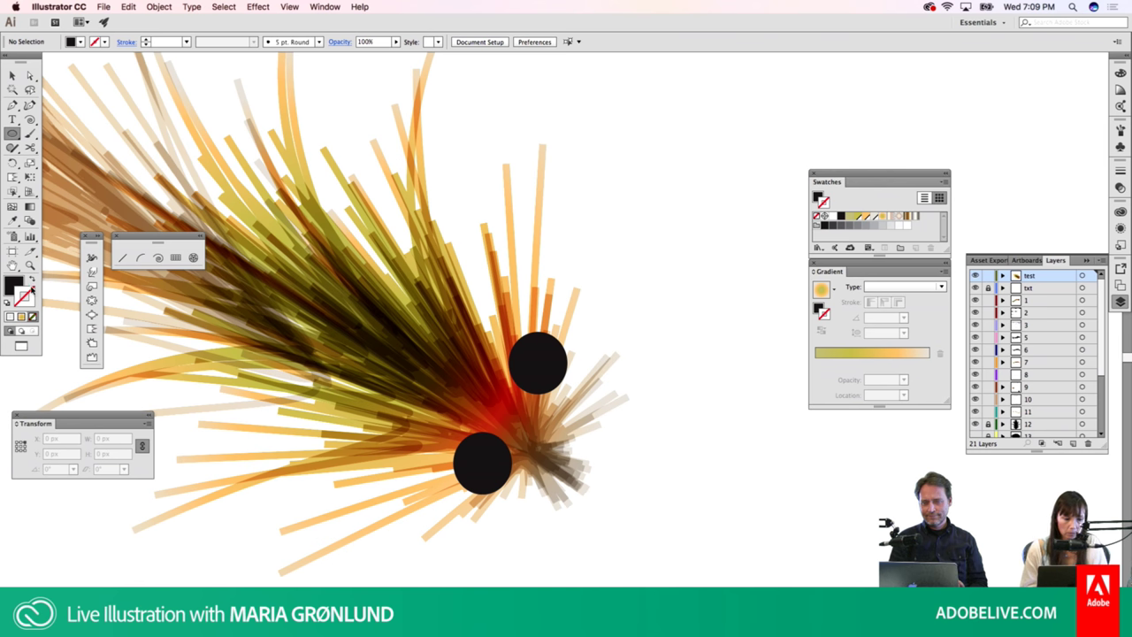
key(F6)
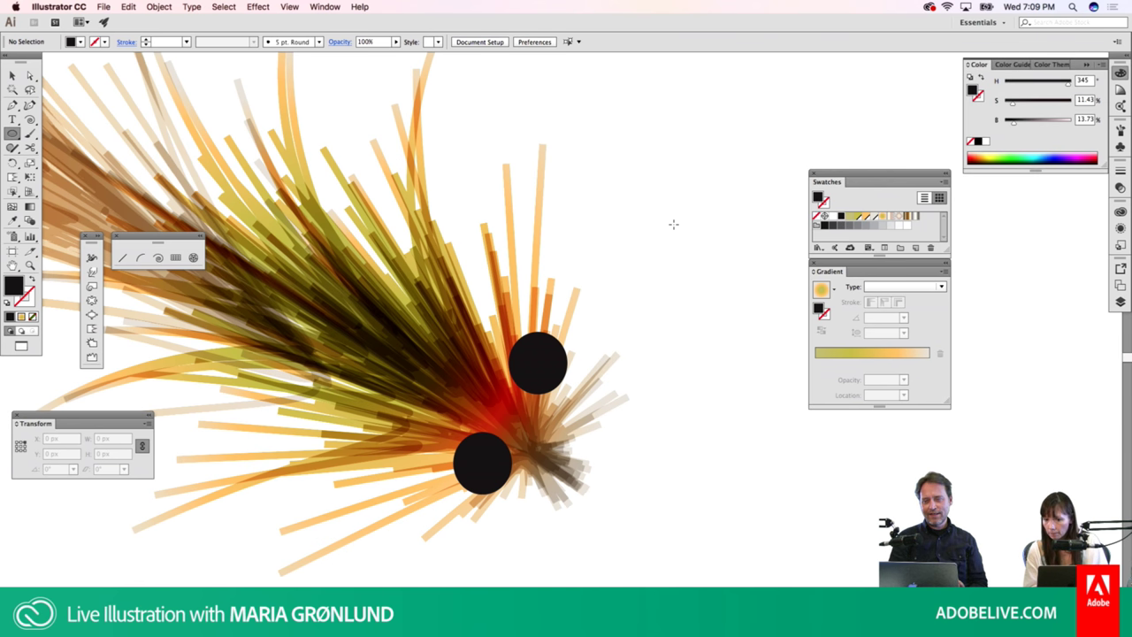
Add a small white highlight to the upper eye, copy it onto the lower eye, then fit the artboard
click(984, 145)
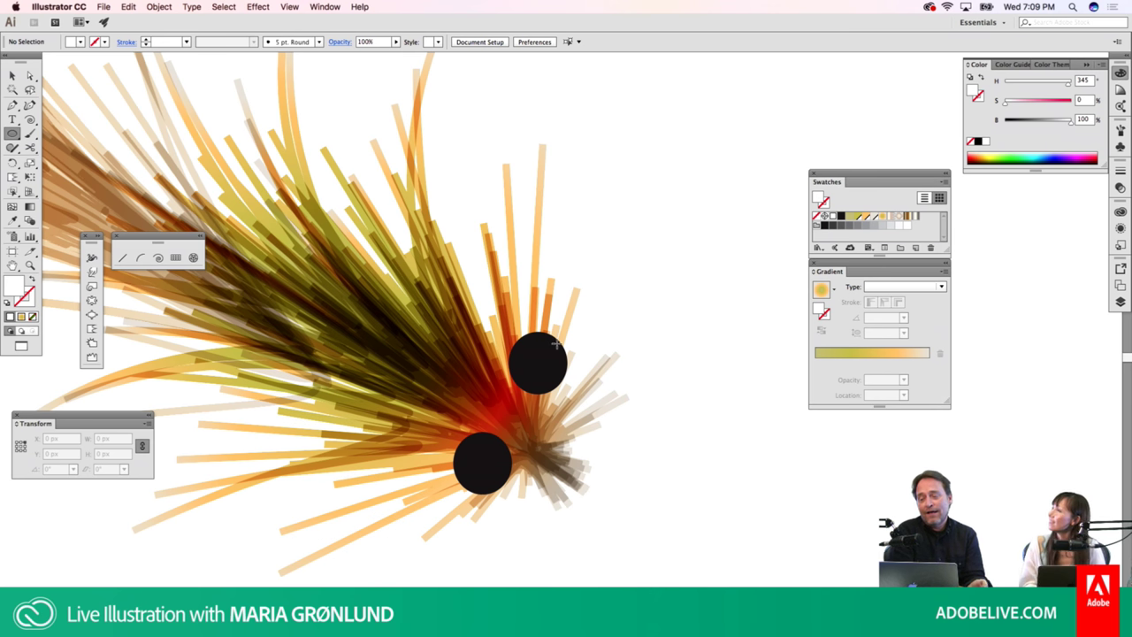
drag(533, 350, 546, 362)
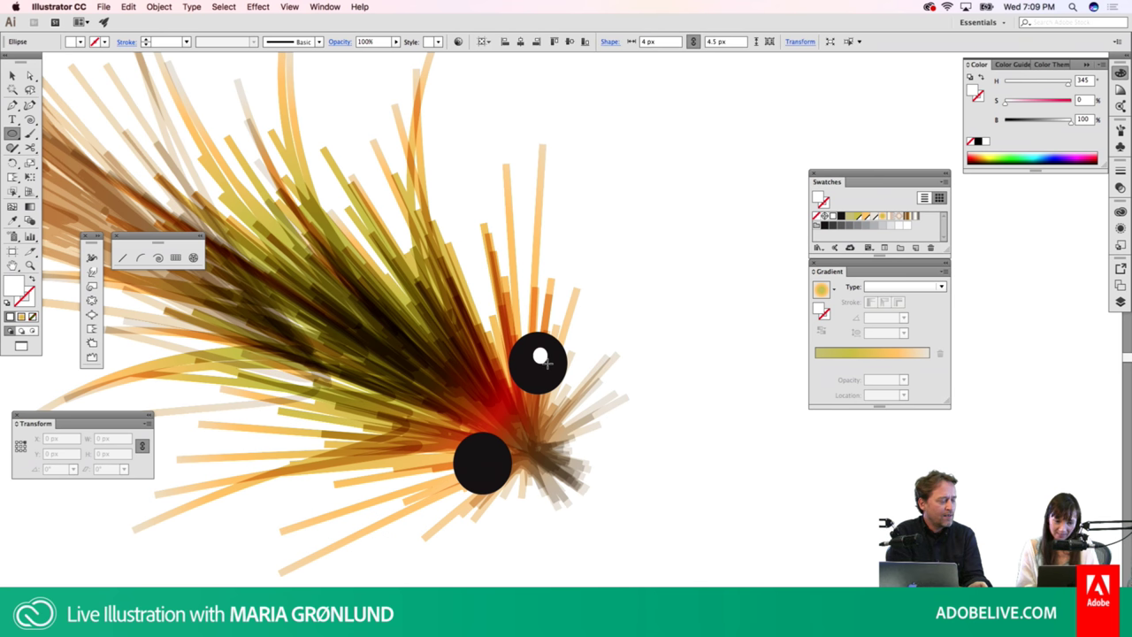
key(v)
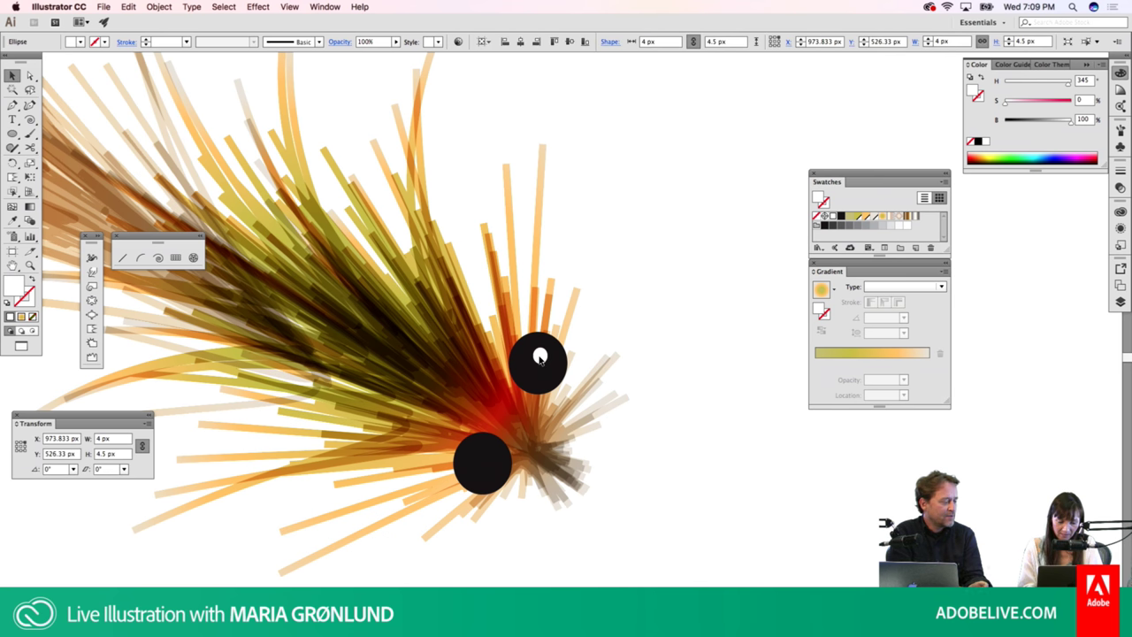
mouse_move(542, 358)
alt+mouse_down()
mouse_move(488, 440)
mouse_move(492, 464)
alt+mouse_up()
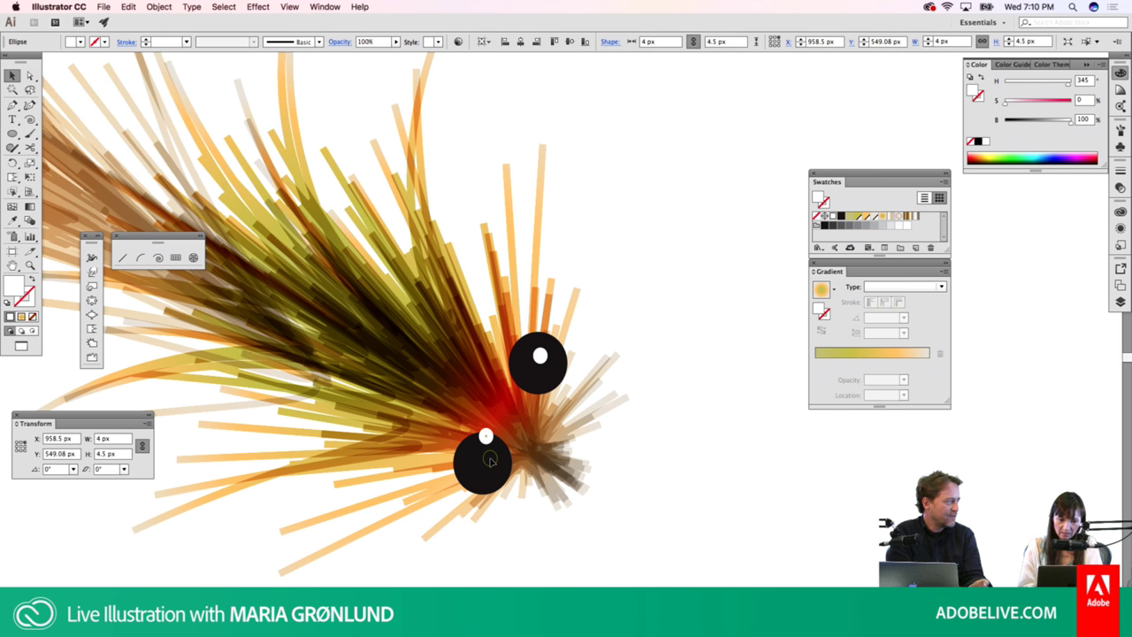
click(658, 406)
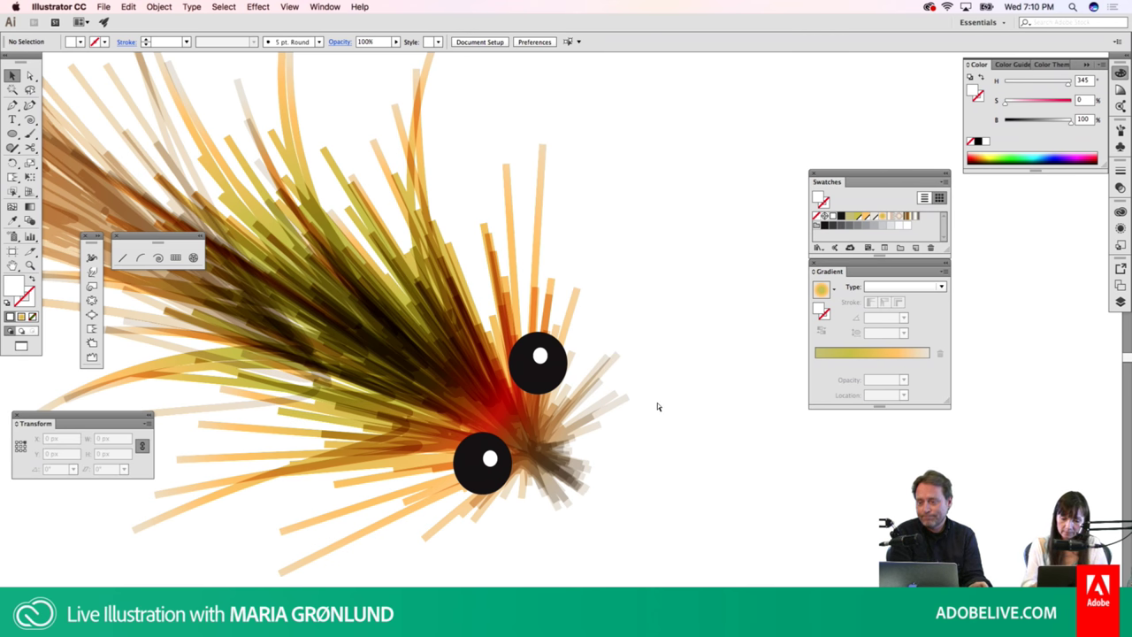
key(ctrl+0)
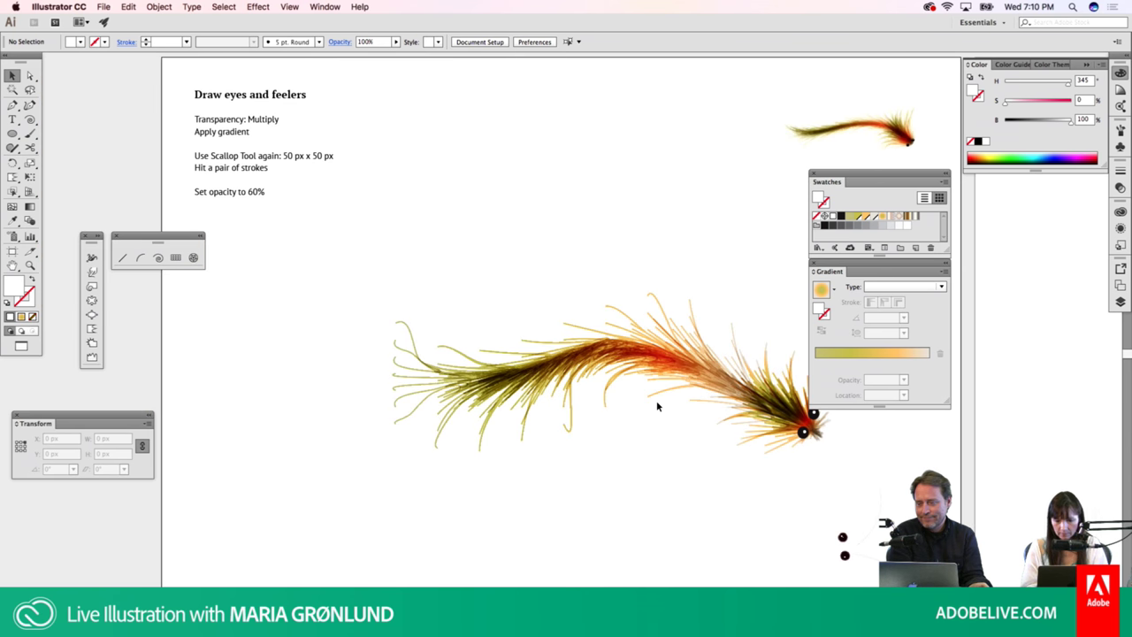
Set fill to None with black stroke and duplicate the fish body slightly up-left
drag(740, 374, 472, 376)
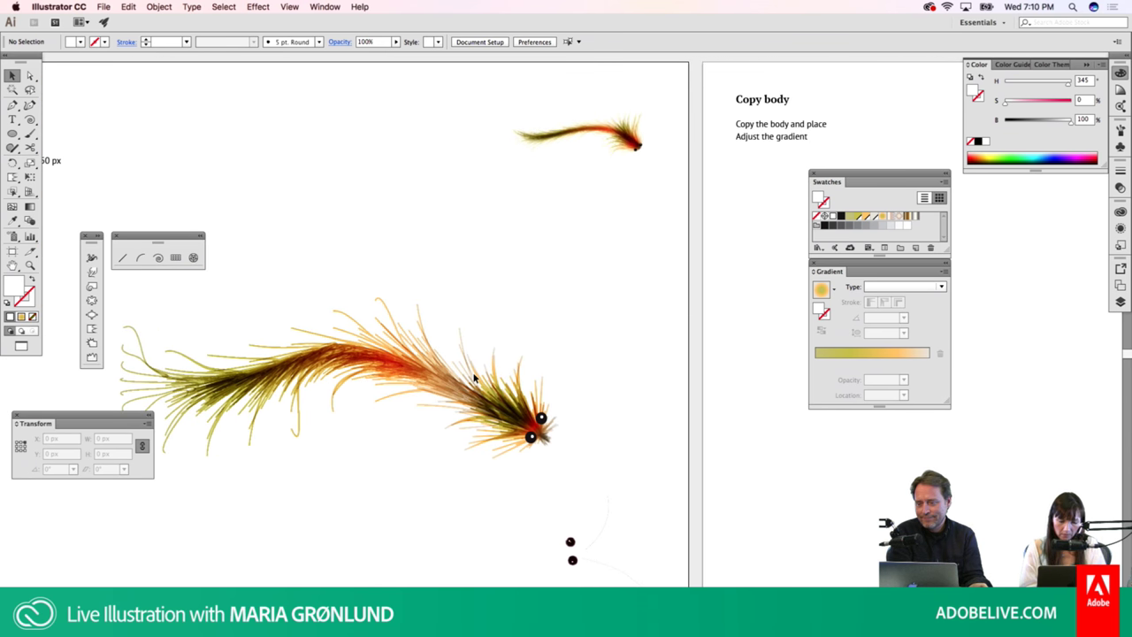
key(d)
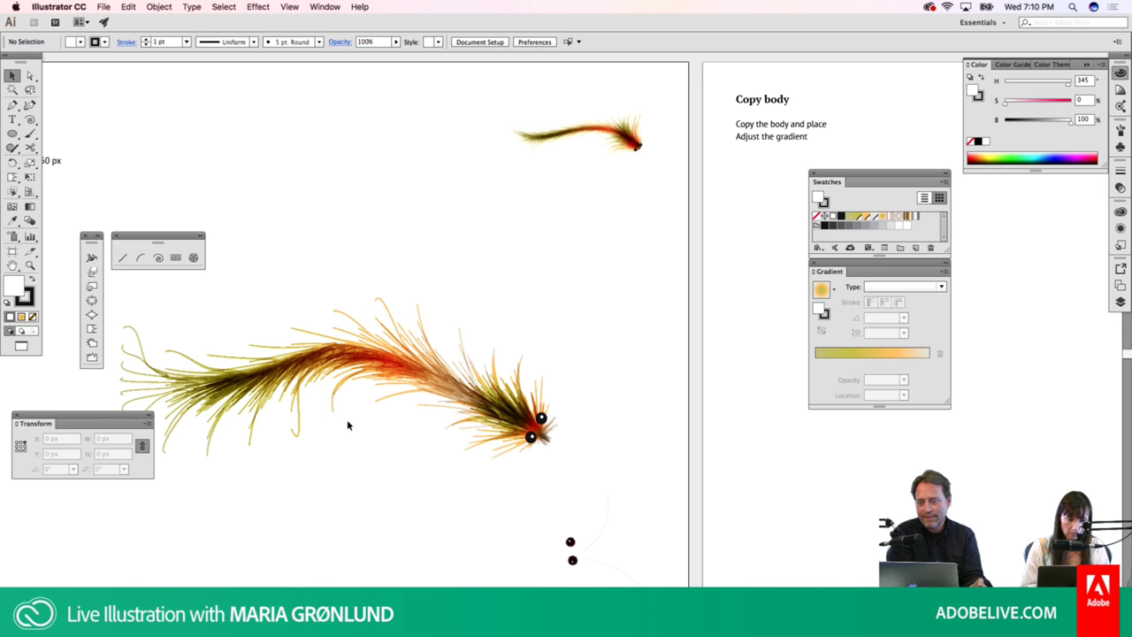
click(33, 317)
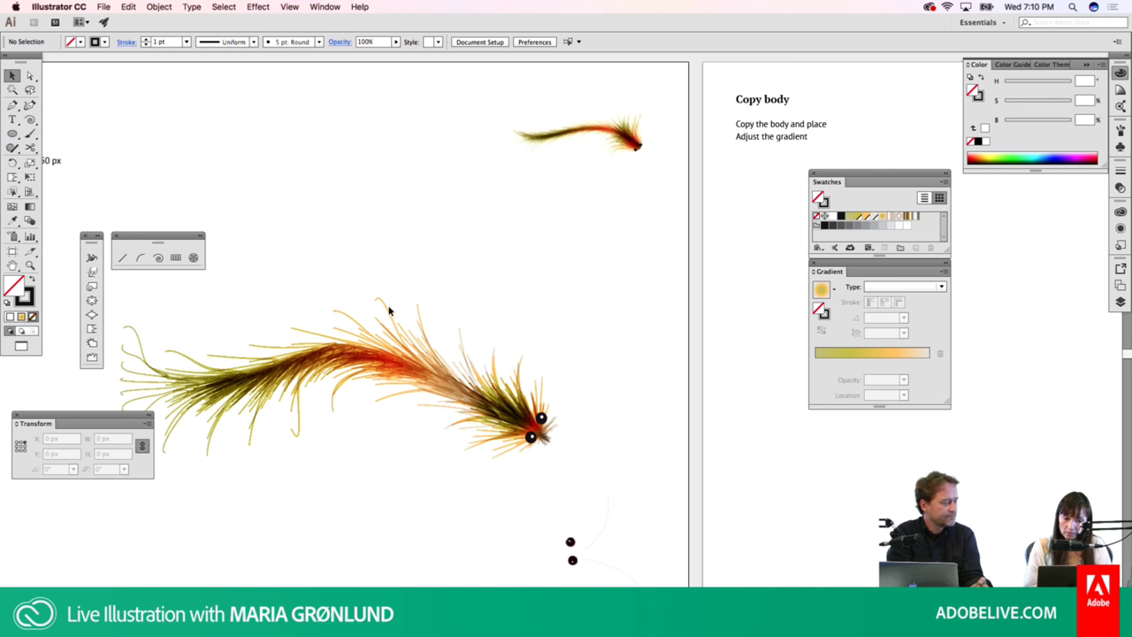
click(400, 398)
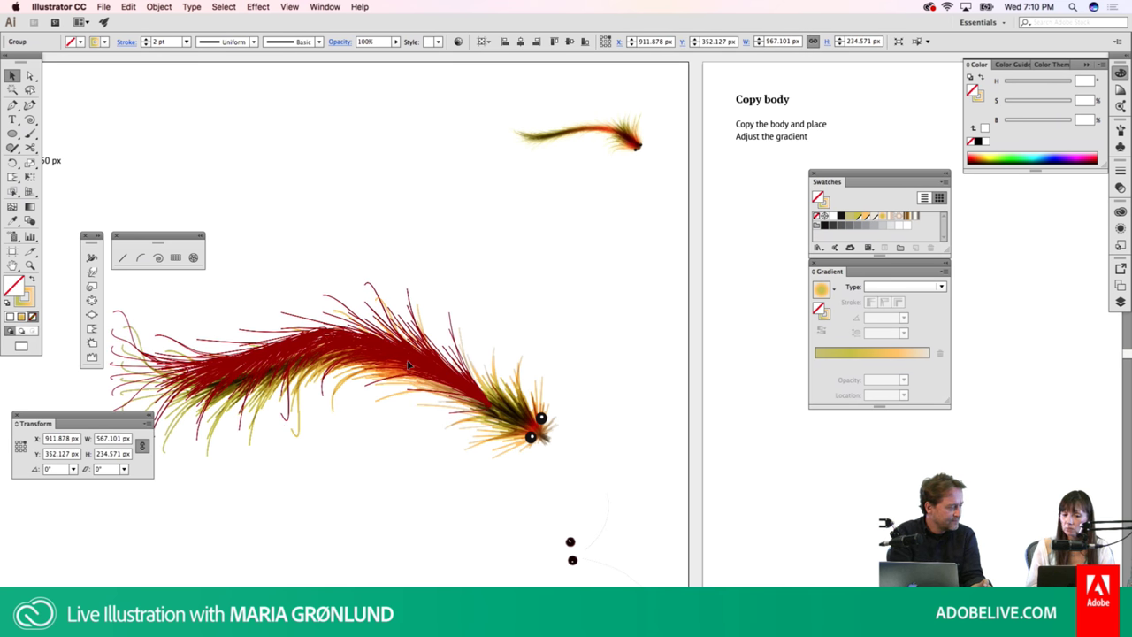
drag(418, 380, 409, 364)
click(532, 318)
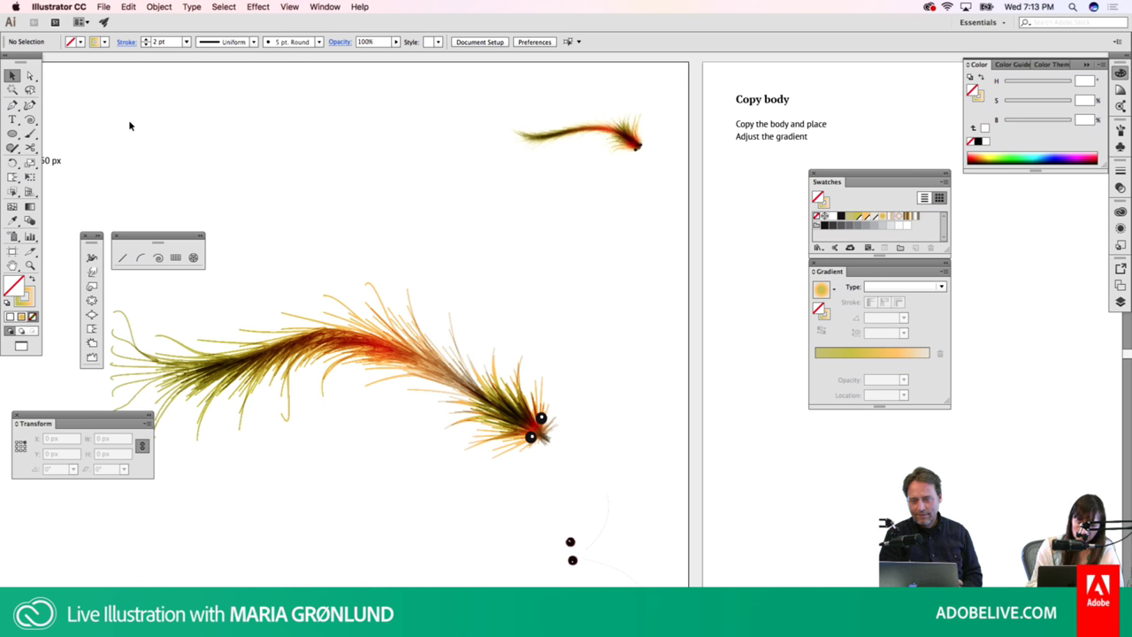
Draw a curved black feeler arcing out from the creature's head with the Pencil
key(n)
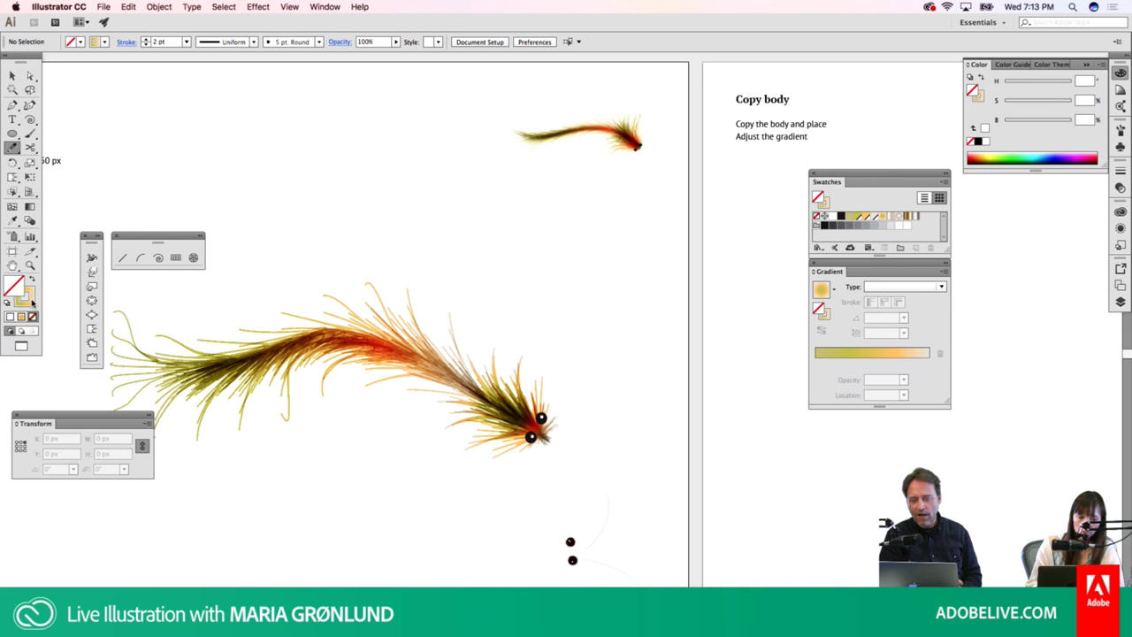
click(33, 304)
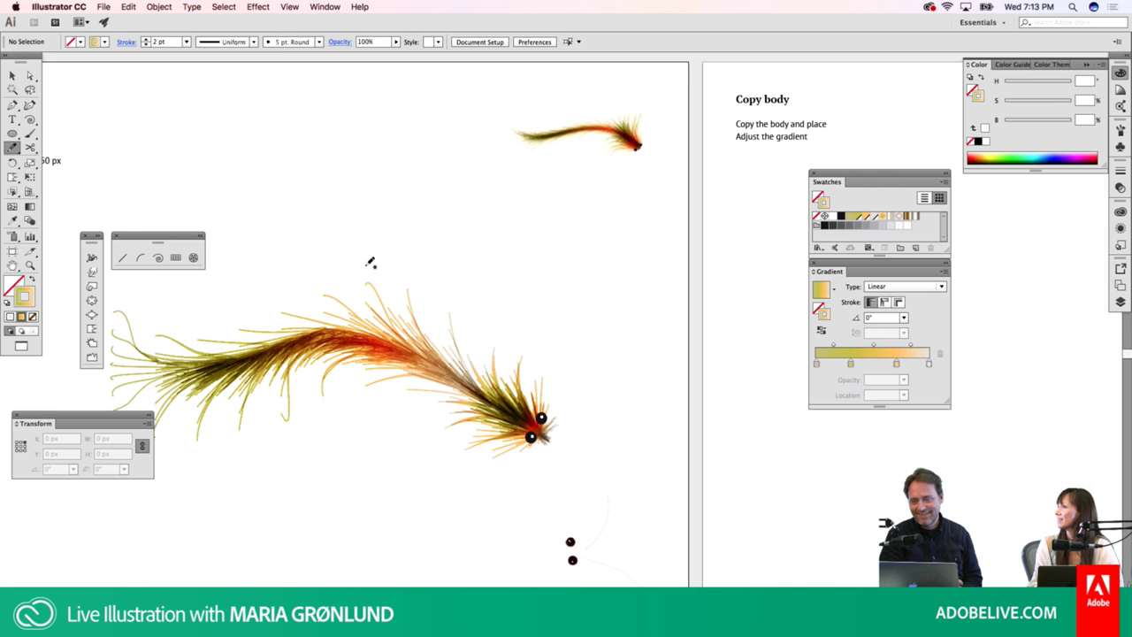
click(840, 217)
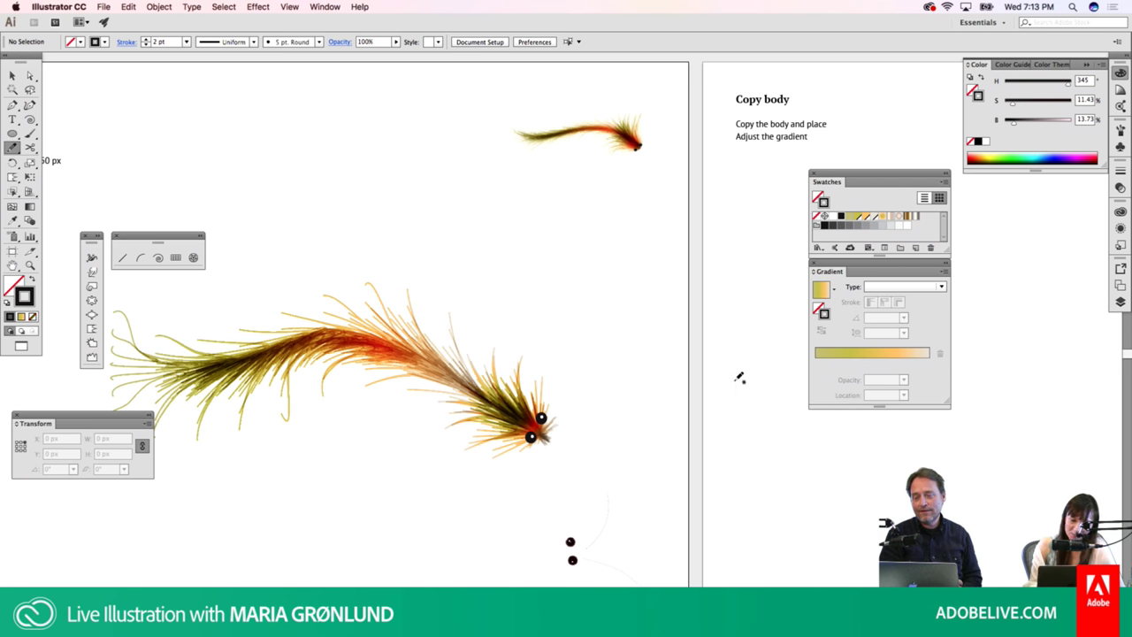
drag(558, 422, 624, 372)
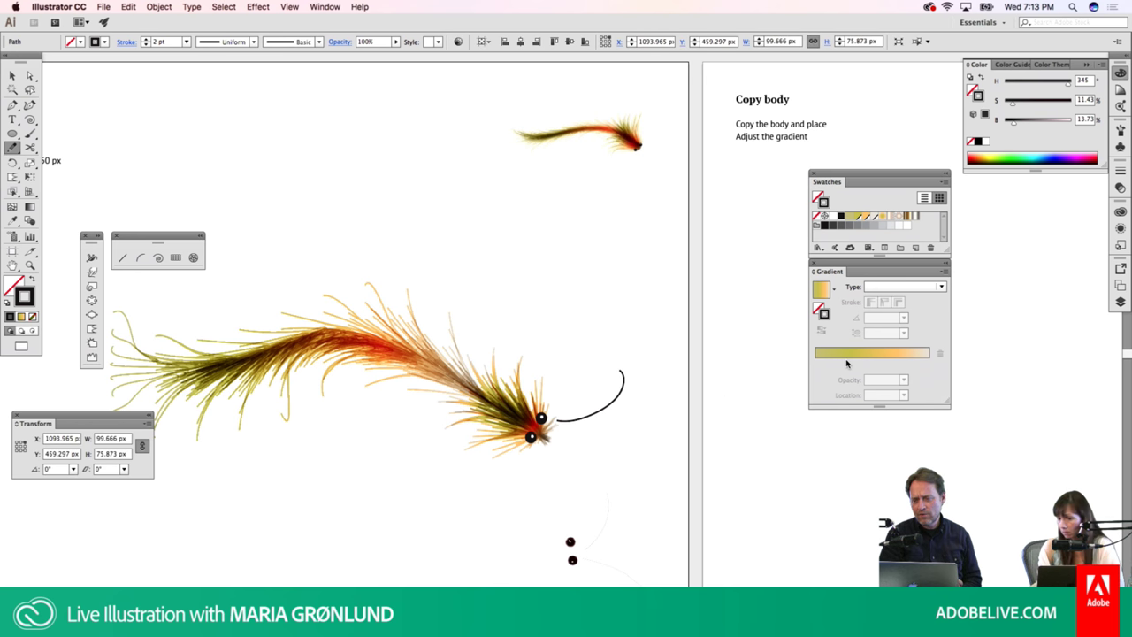
click(1119, 172)
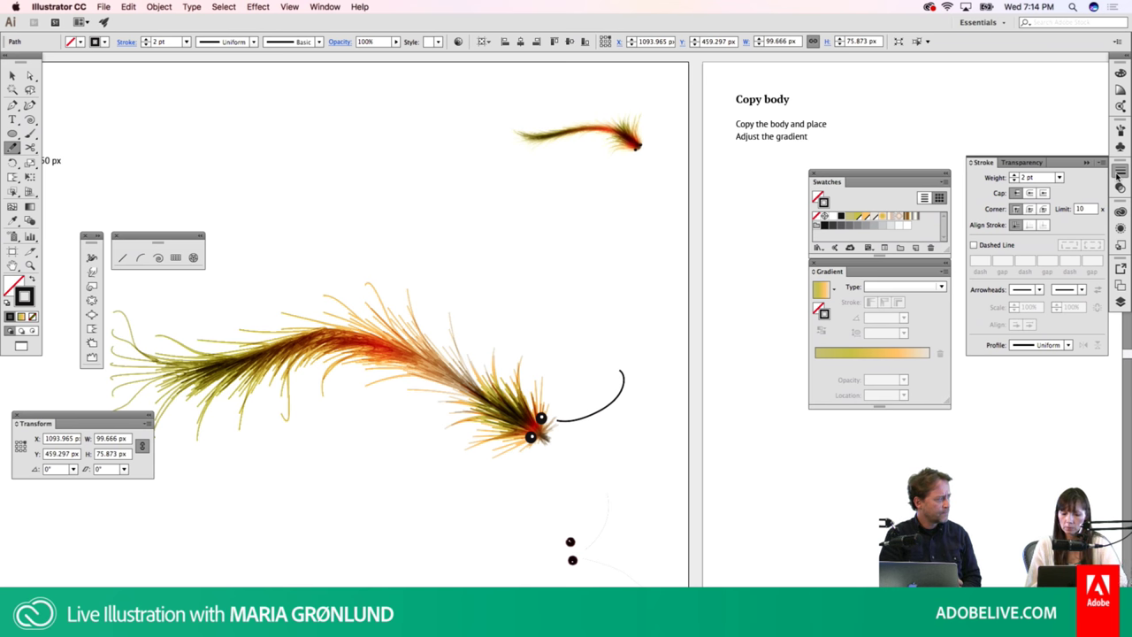
key(l)
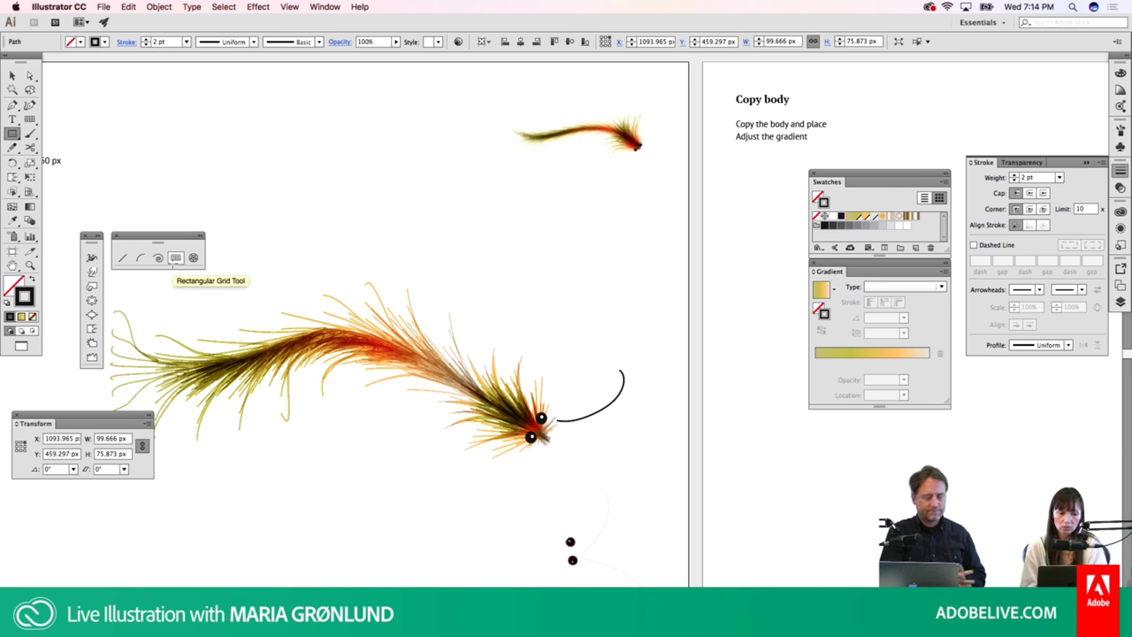
Draw a square rectangular grid above the creature and make it a Live Paint group
click(174, 259)
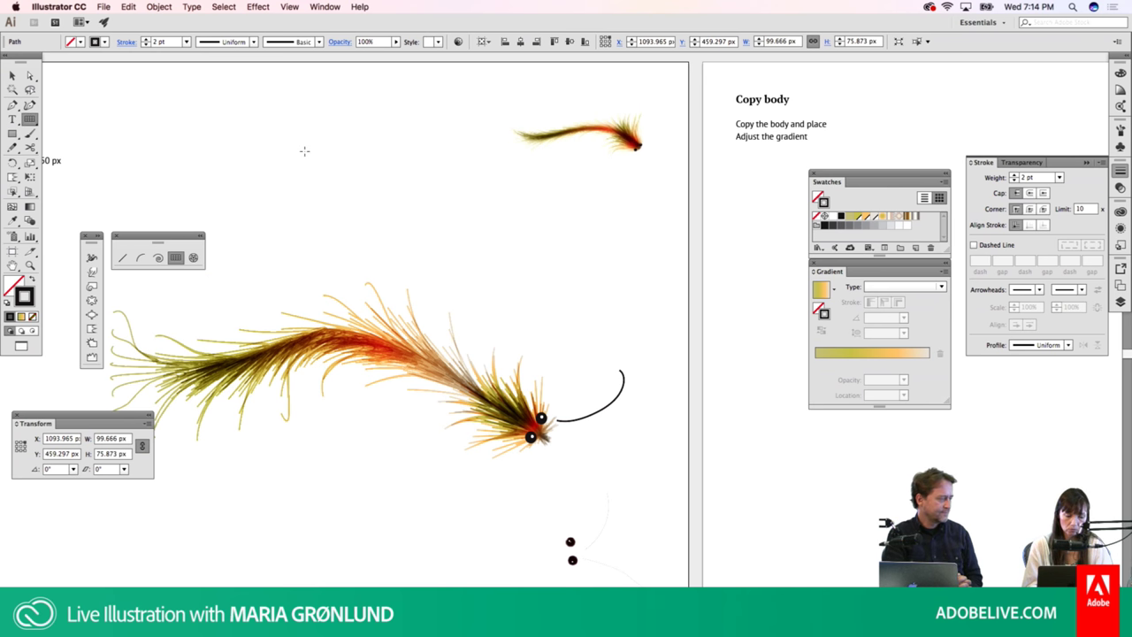
drag(304, 151, 398, 243)
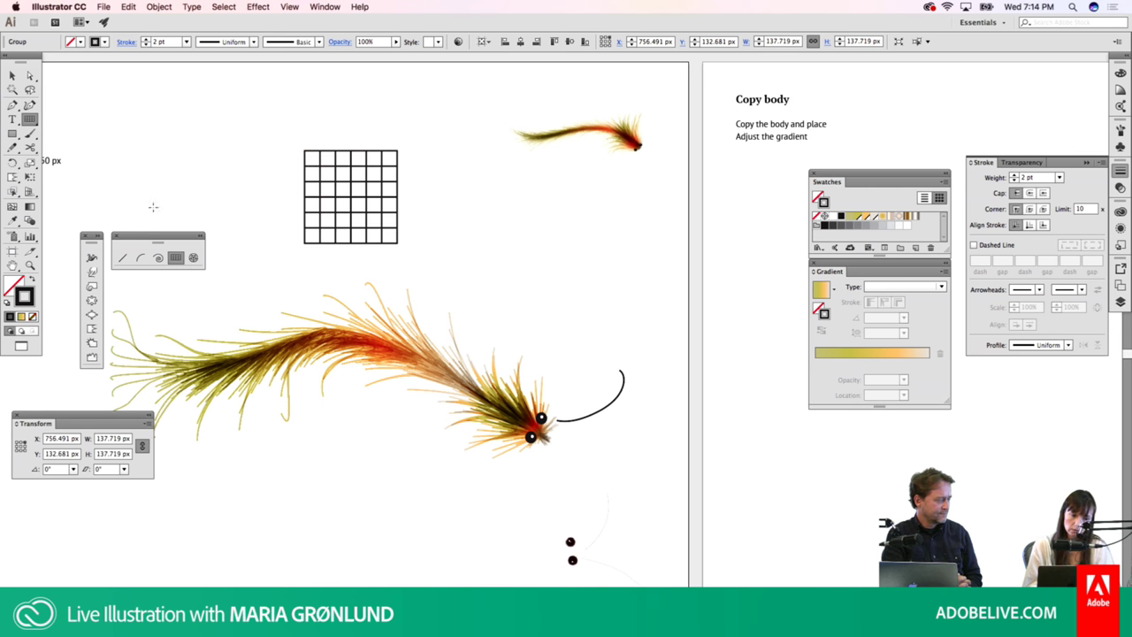
key(k)
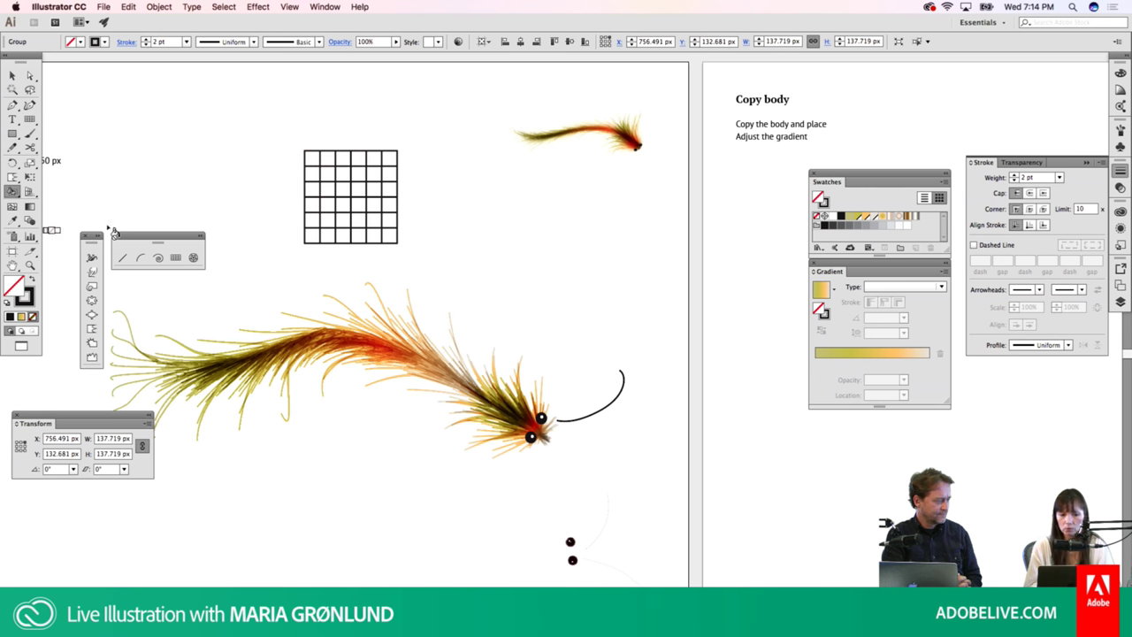
click(329, 193)
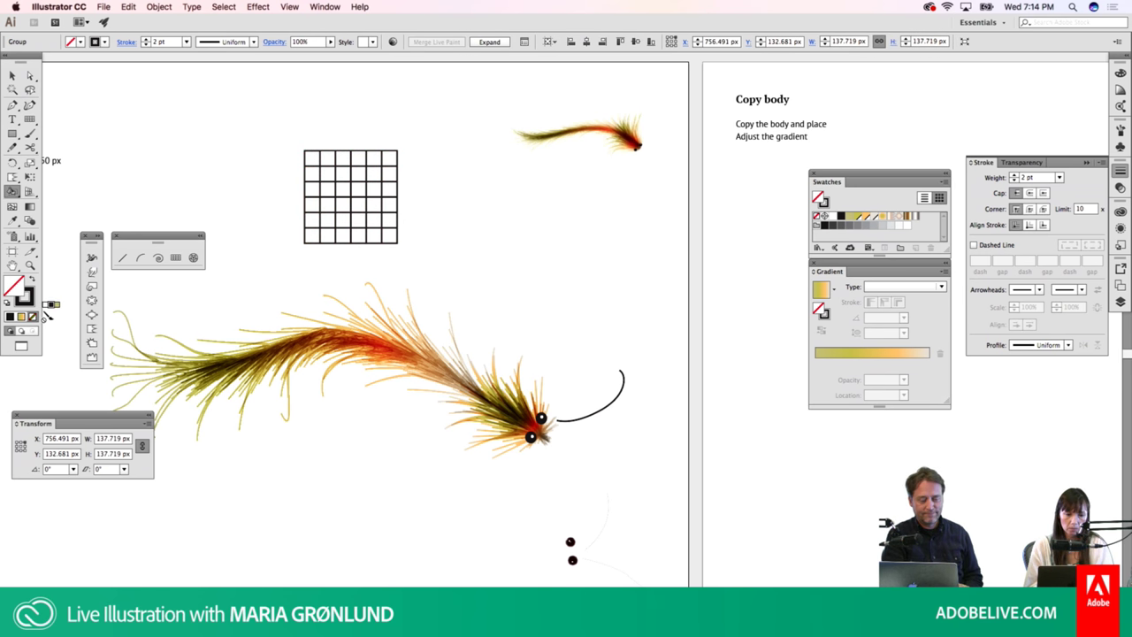
Fill alternating grid cells black to form a checkerboard pattern
key(shift+x)
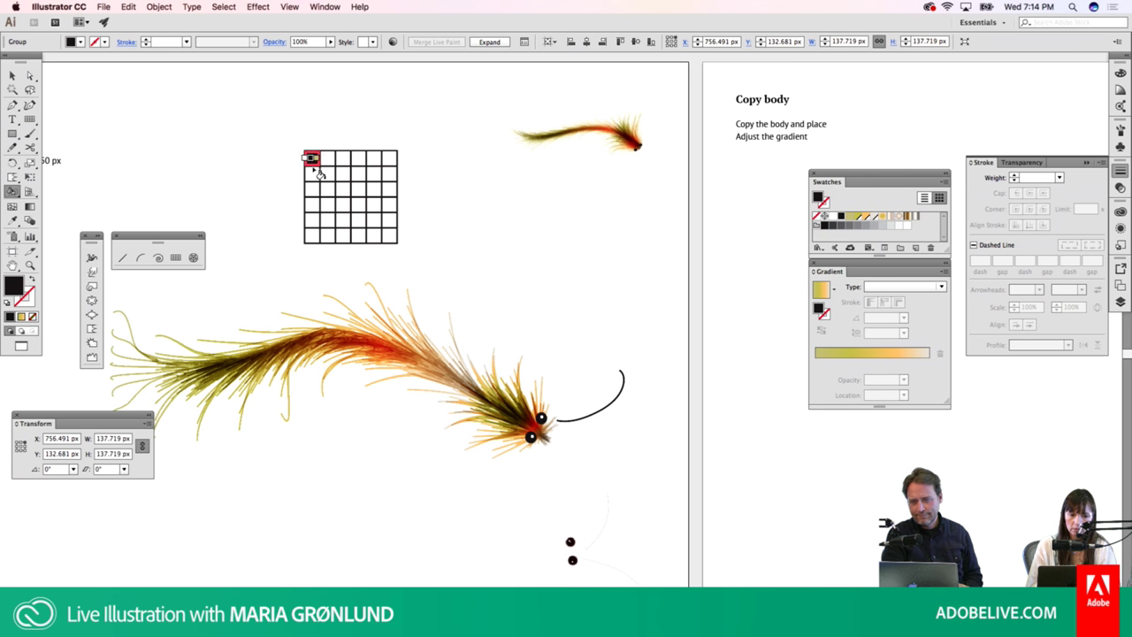
click(311, 158)
click(325, 172)
click(338, 158)
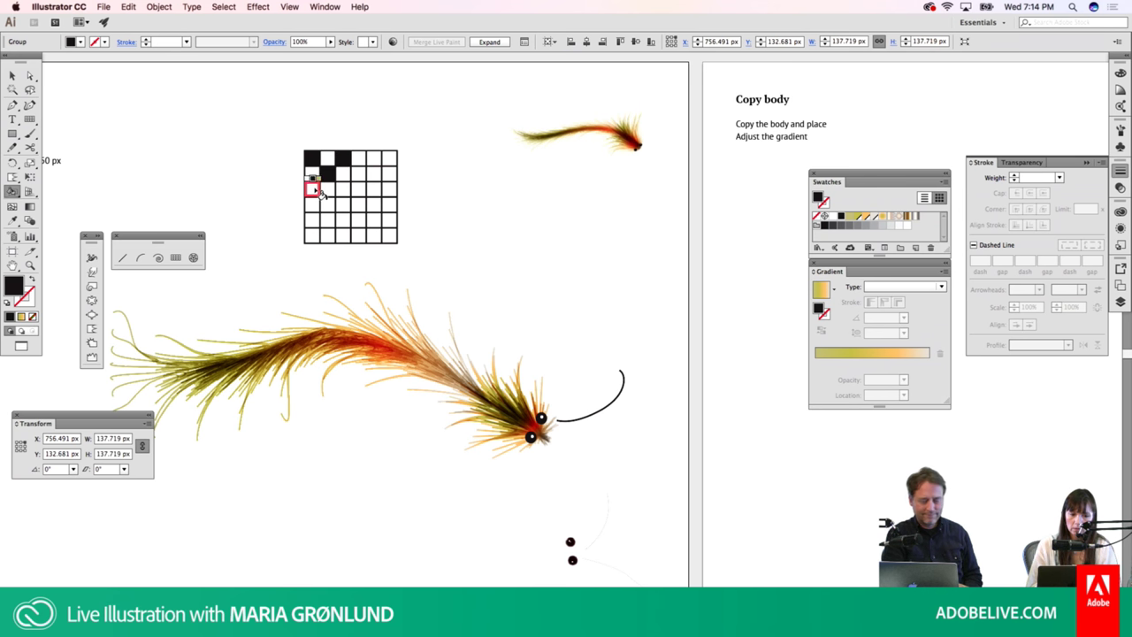
click(312, 184)
click(338, 184)
click(325, 197)
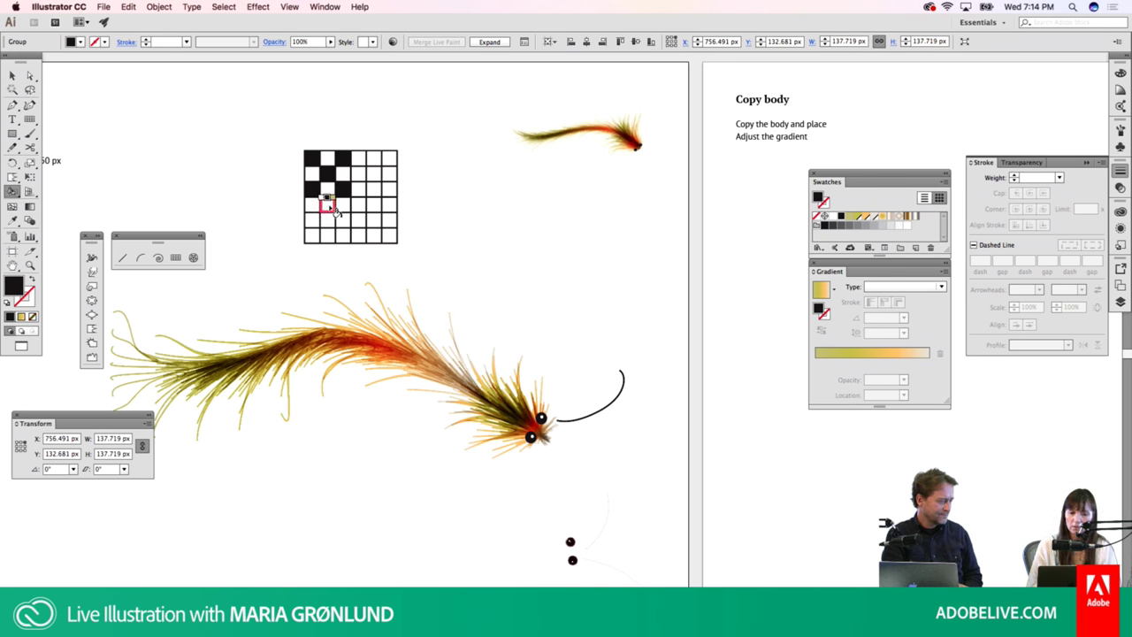
click(312, 215)
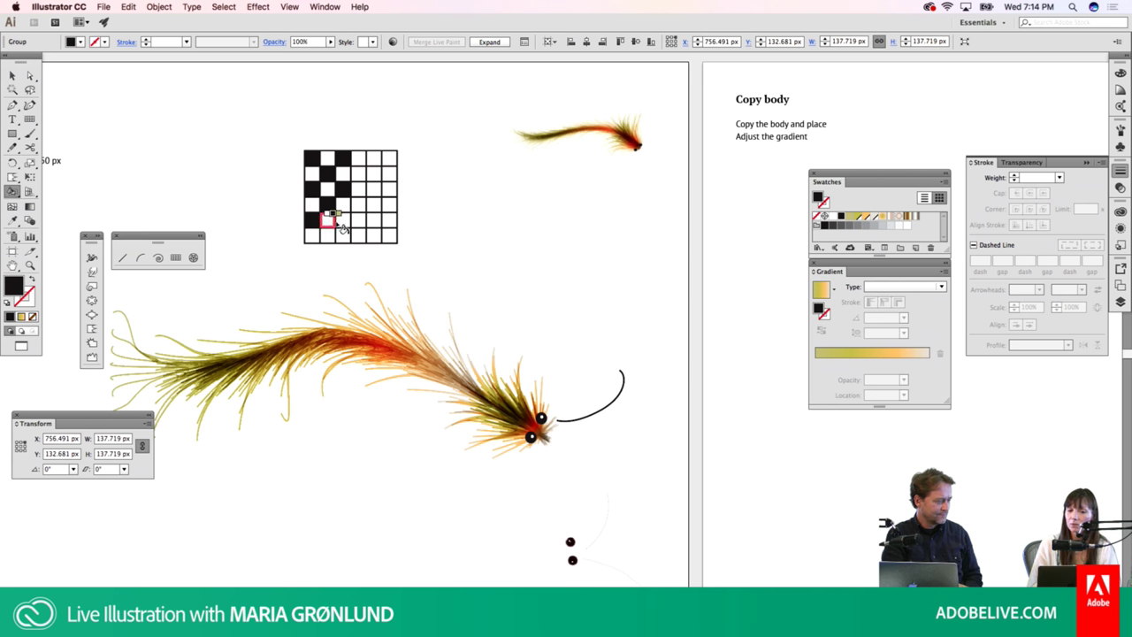
click(338, 215)
click(338, 237)
click(364, 237)
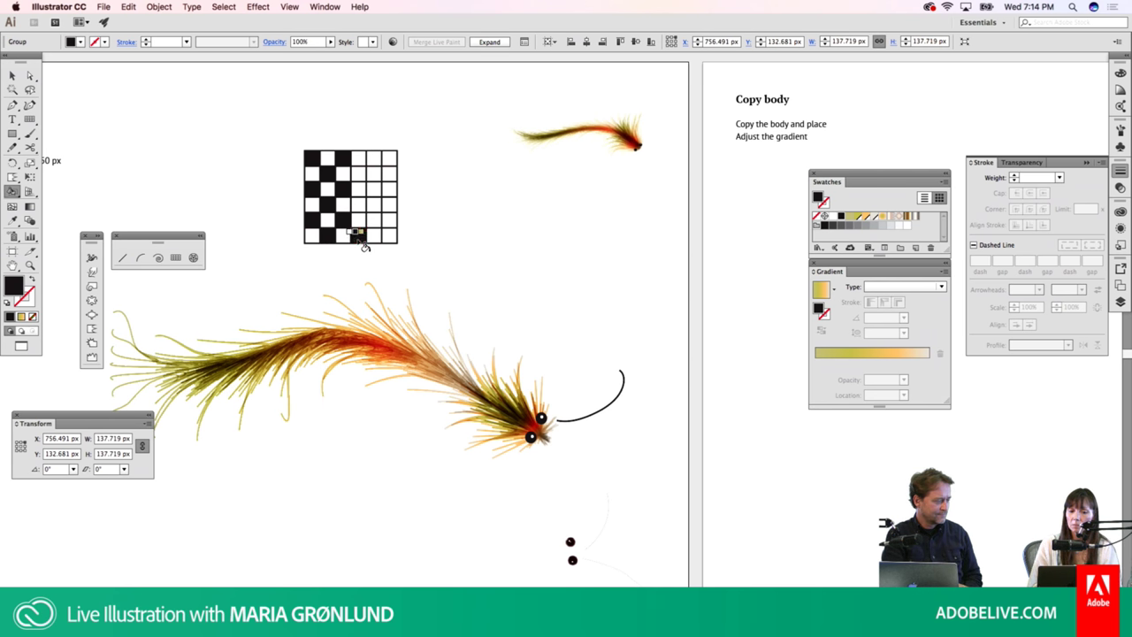
click(351, 224)
click(362, 205)
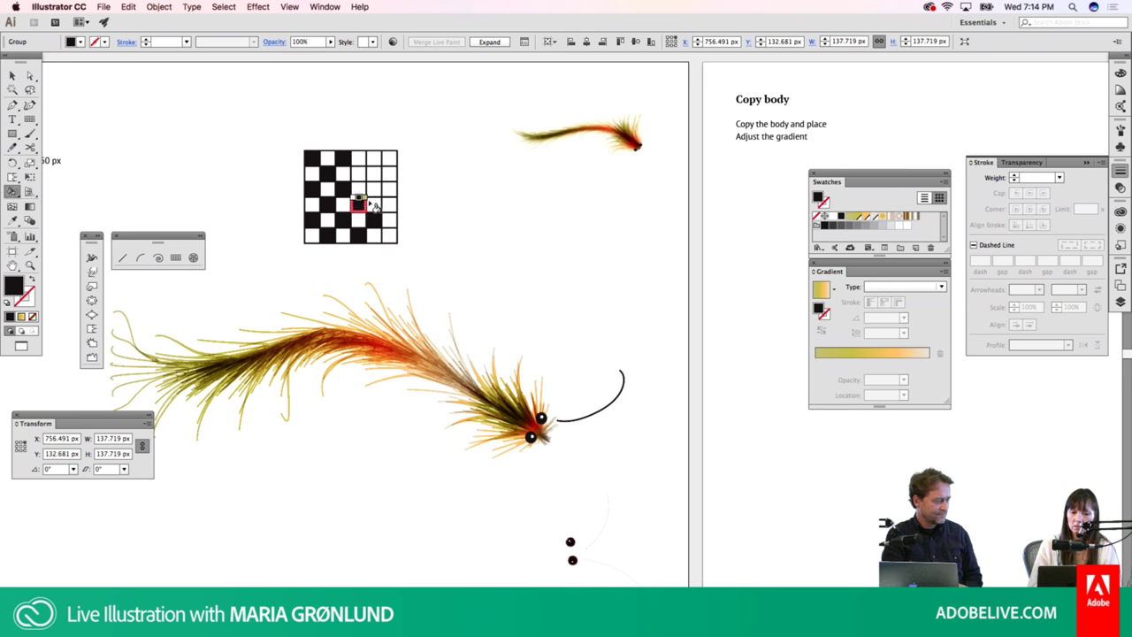
click(371, 191)
click(375, 178)
click(375, 158)
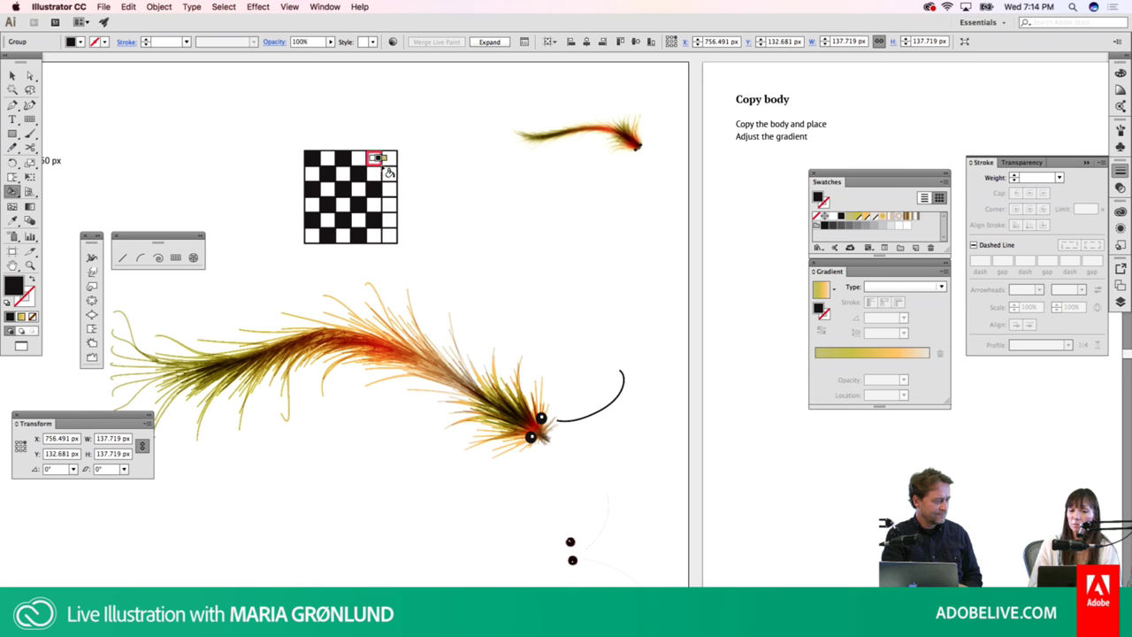
click(379, 172)
click(390, 184)
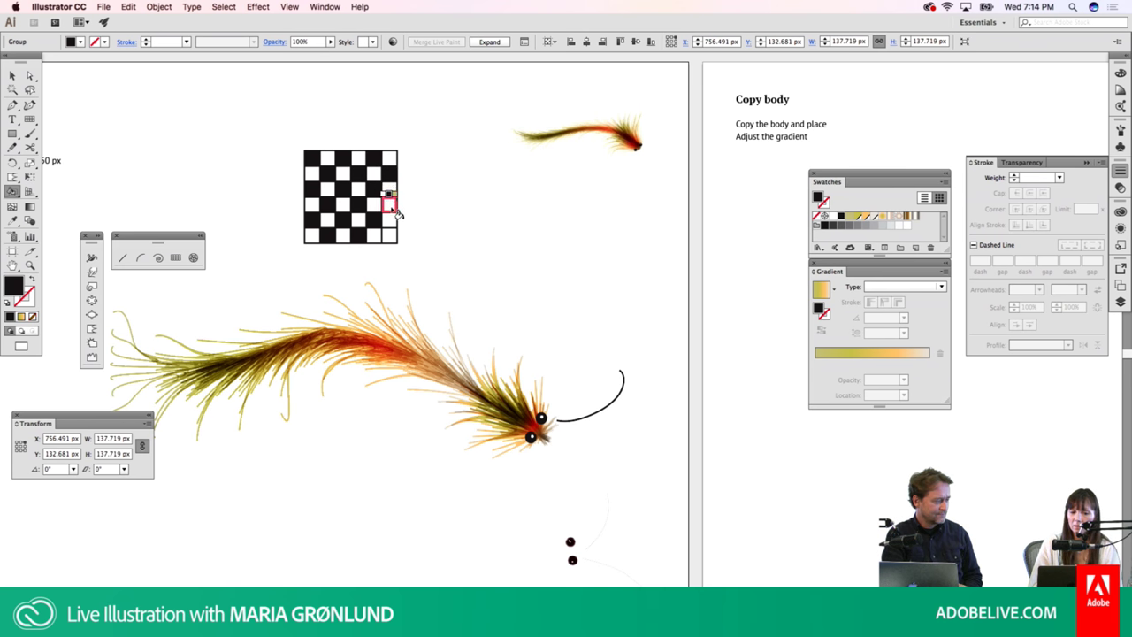
click(390, 211)
click(390, 237)
Enlarge the checkerboard to about 194.737 px square, keeping its black outline
key(v)
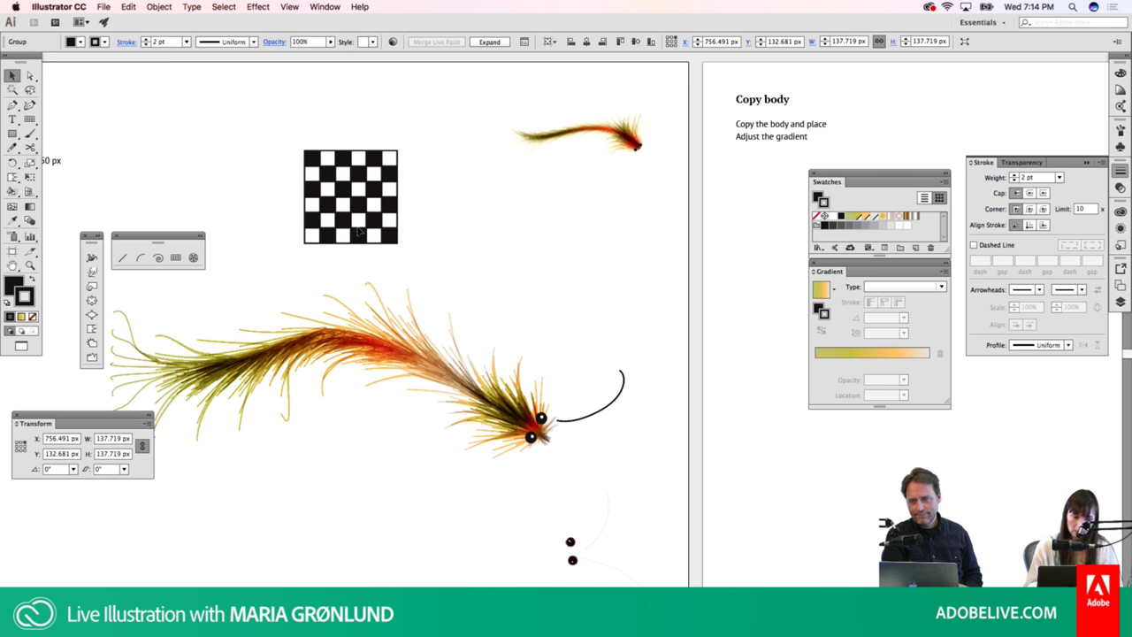
click(33, 316)
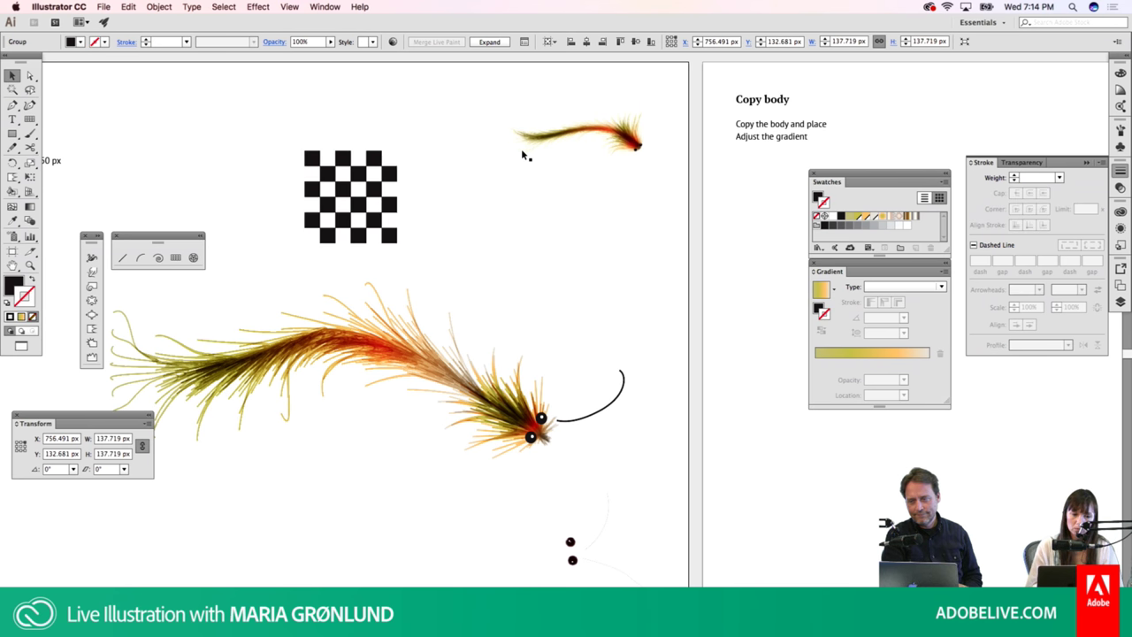
key(ctrl+z)
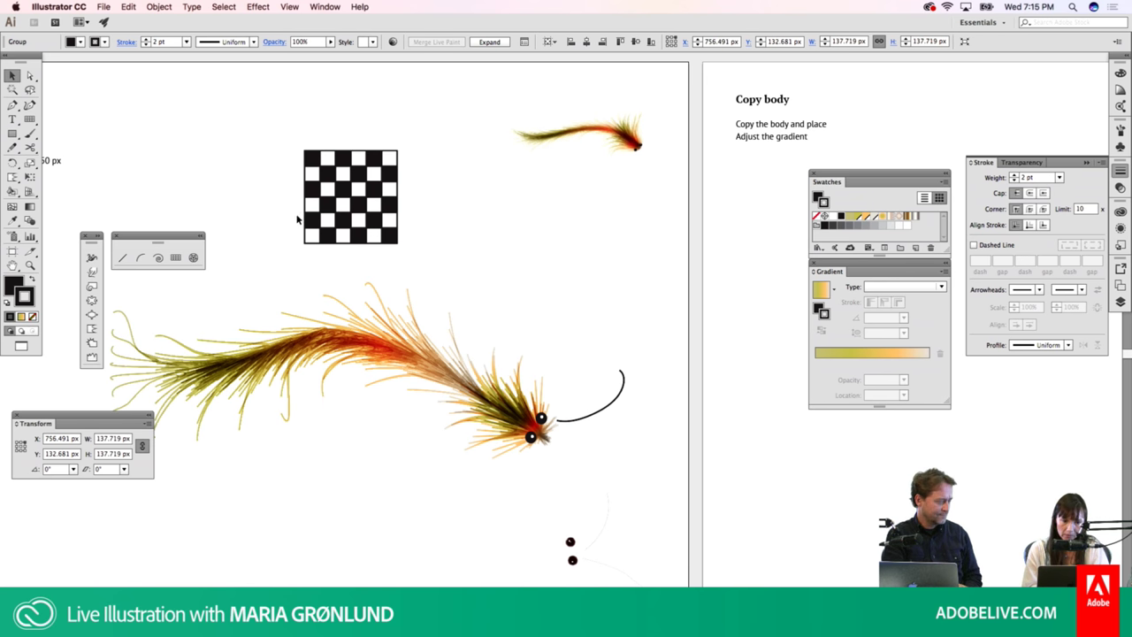
key(ctrl+h)
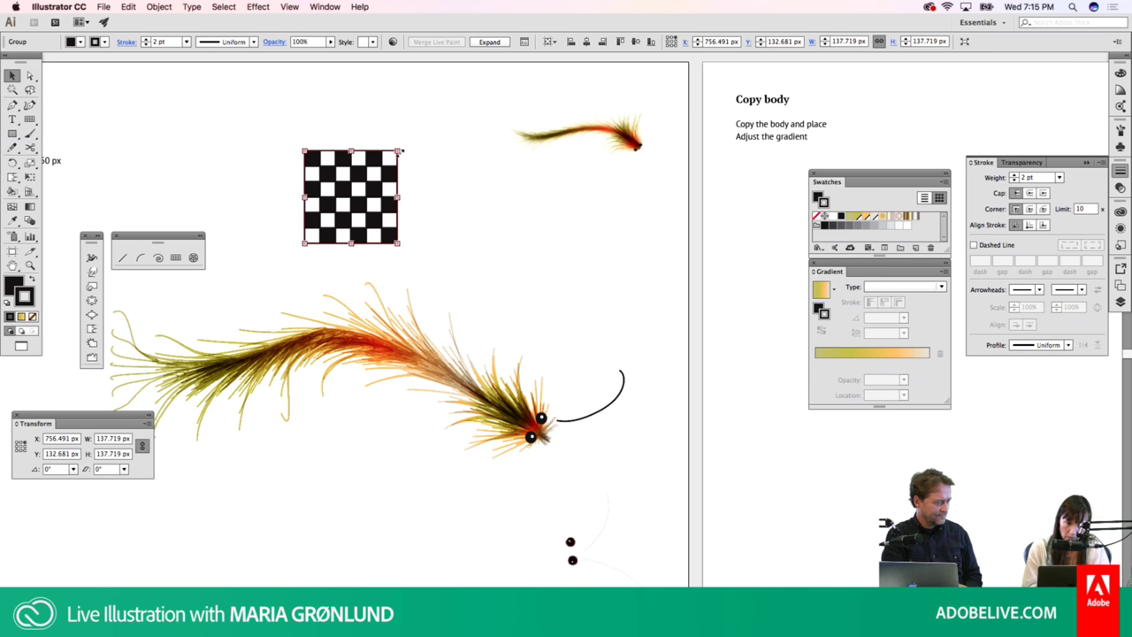
drag(400, 152, 495, 93)
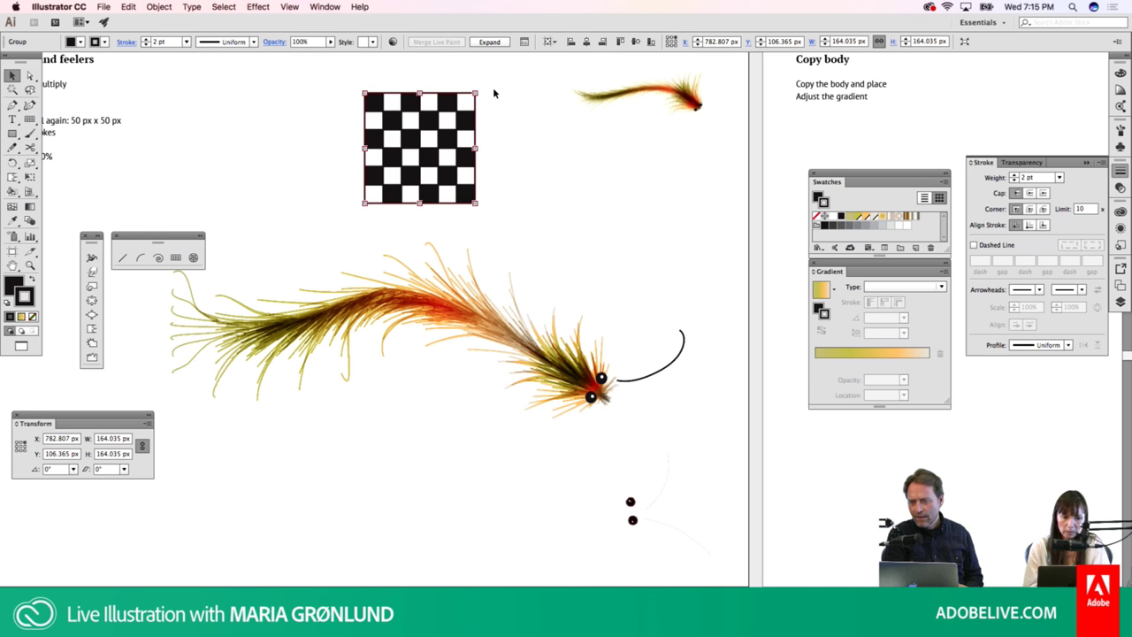
drag(364, 202, 343, 224)
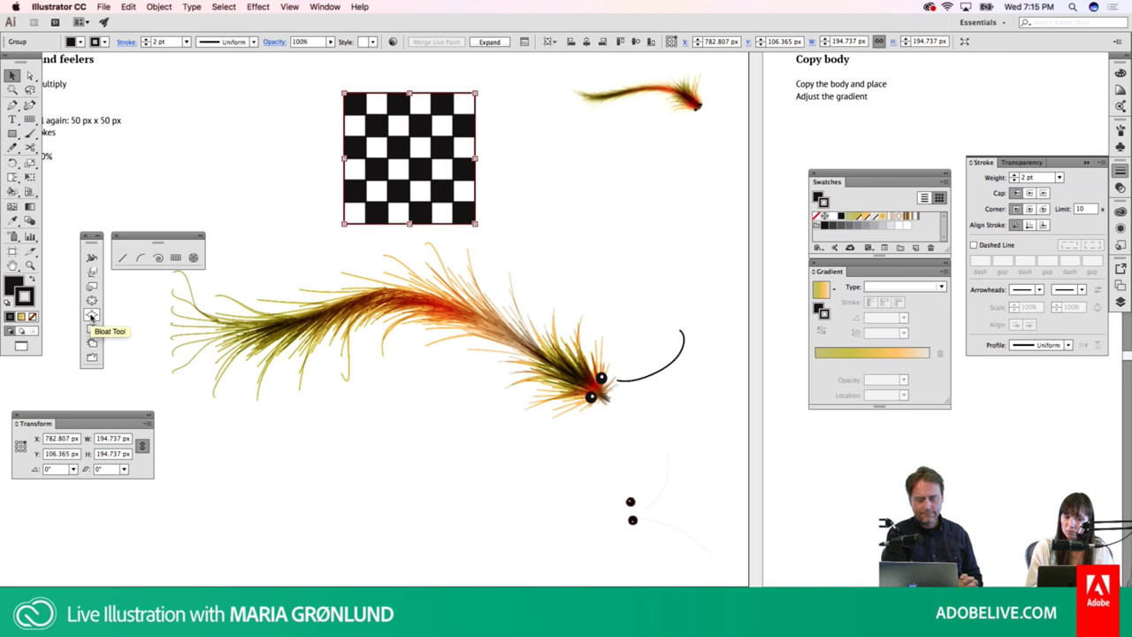
Set the Bloat tool brush to 150 px, test a bulge on the checkerboard, then undo it
click(92, 317)
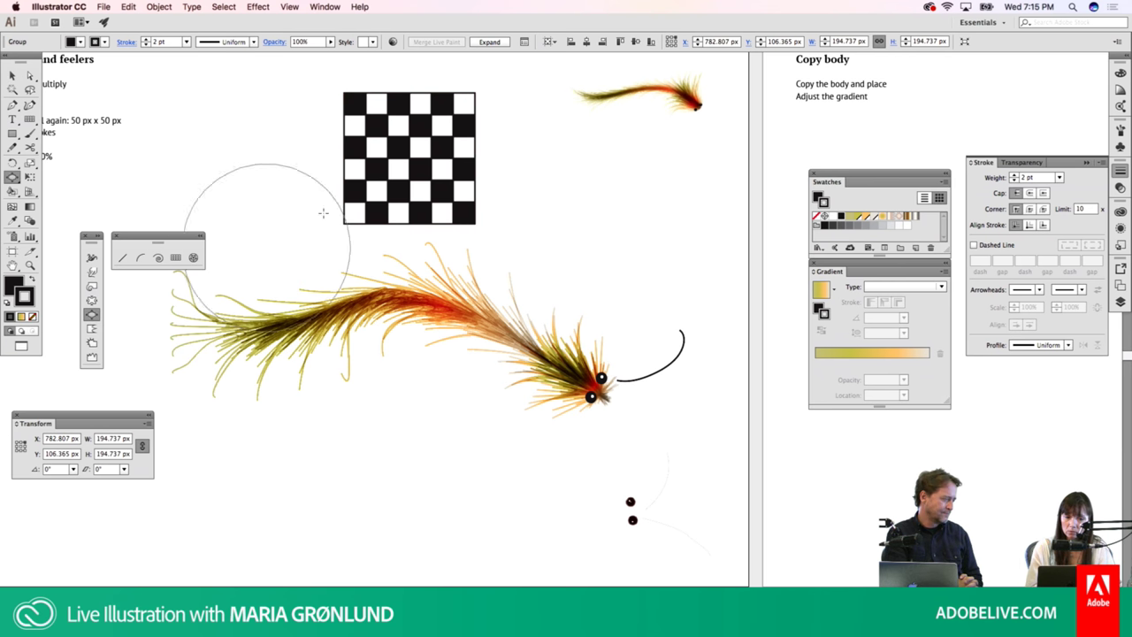
double_click(91, 315)
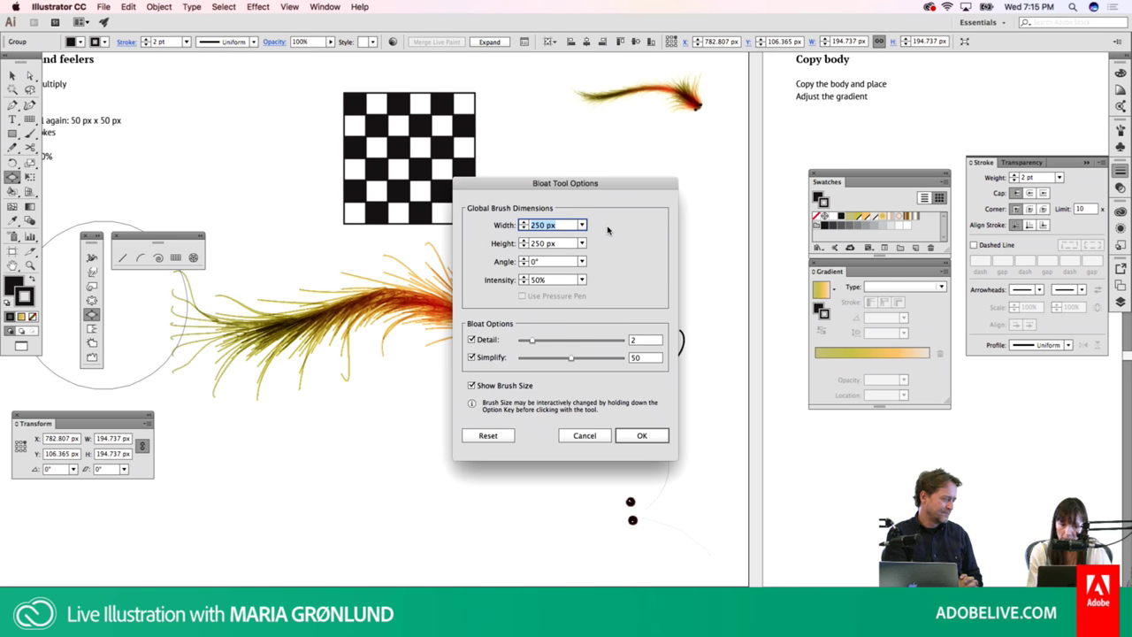
text(150)
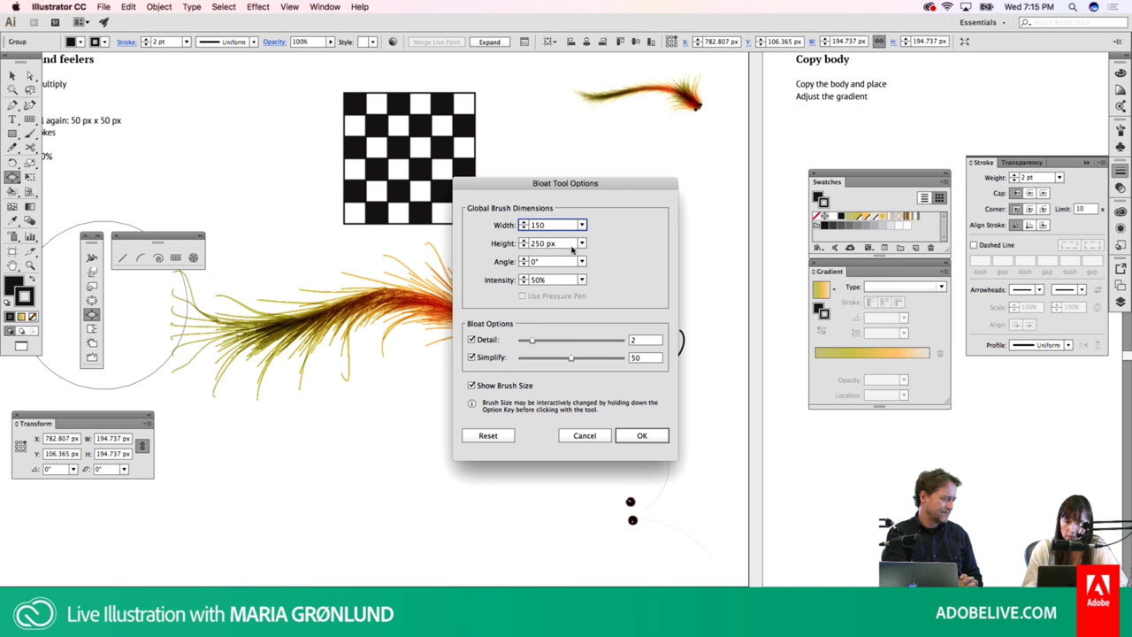
key(Tab)
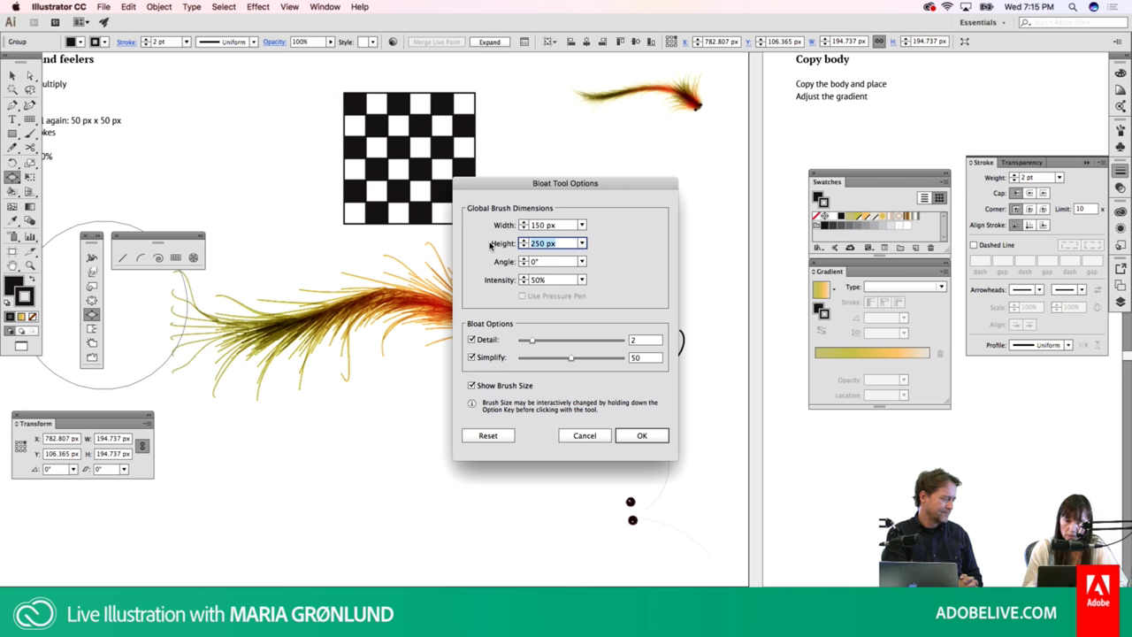
key(Tab)
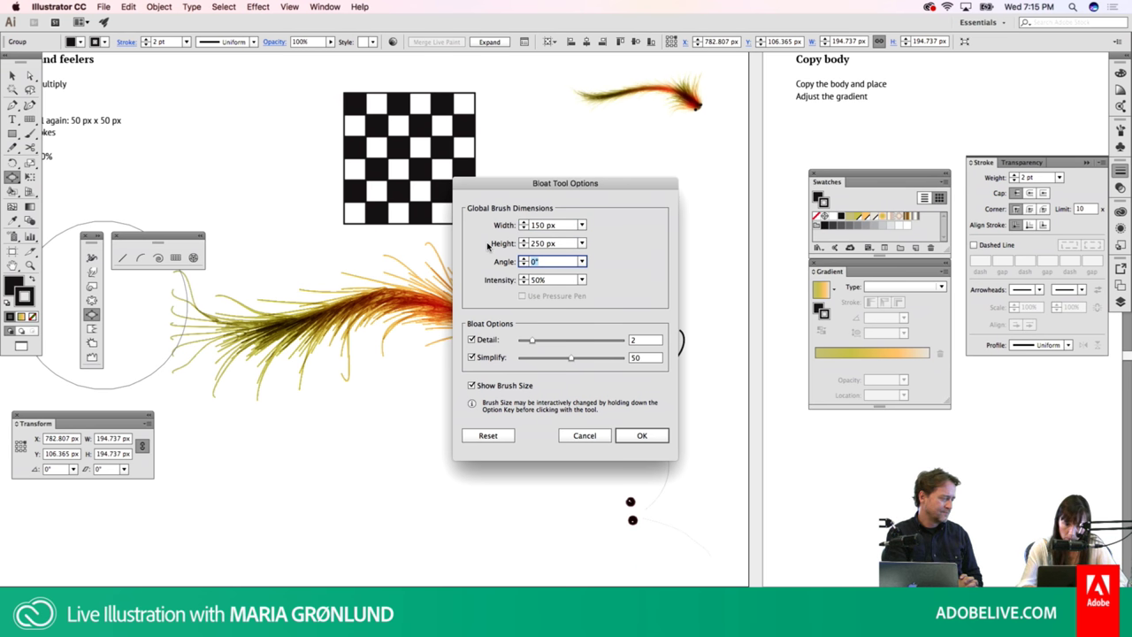
key(shift+Tab)
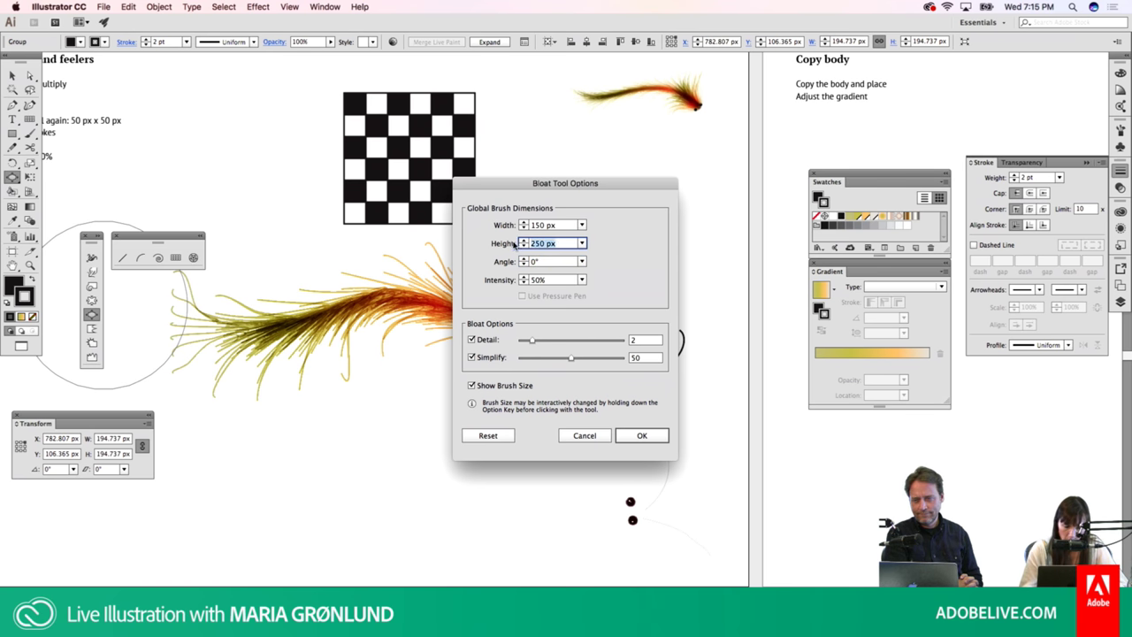
text(150)
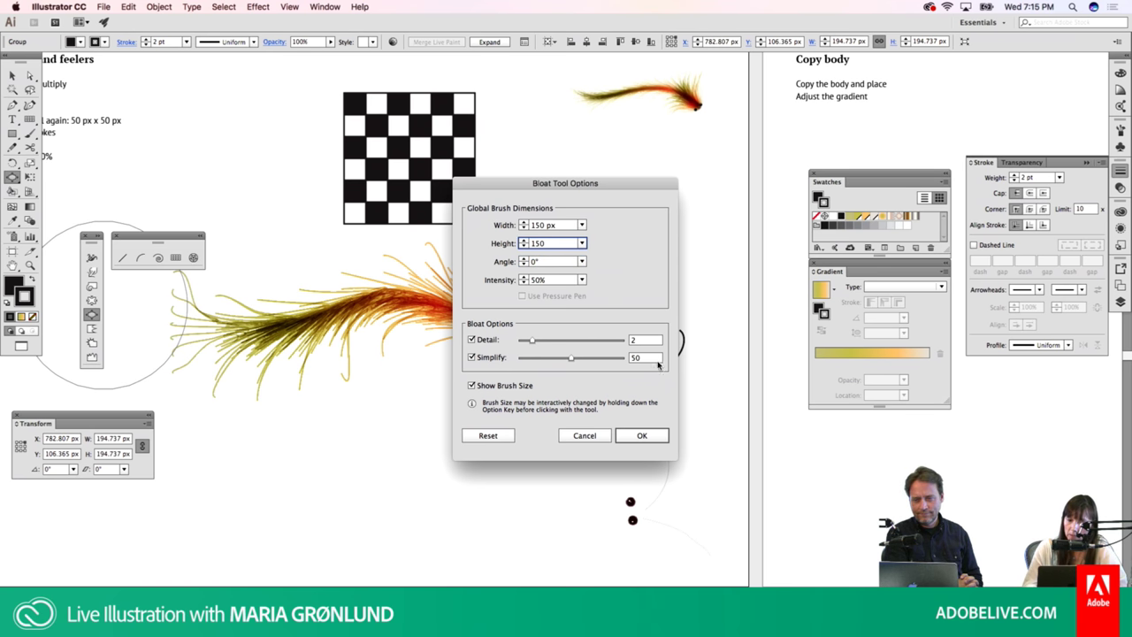
click(642, 435)
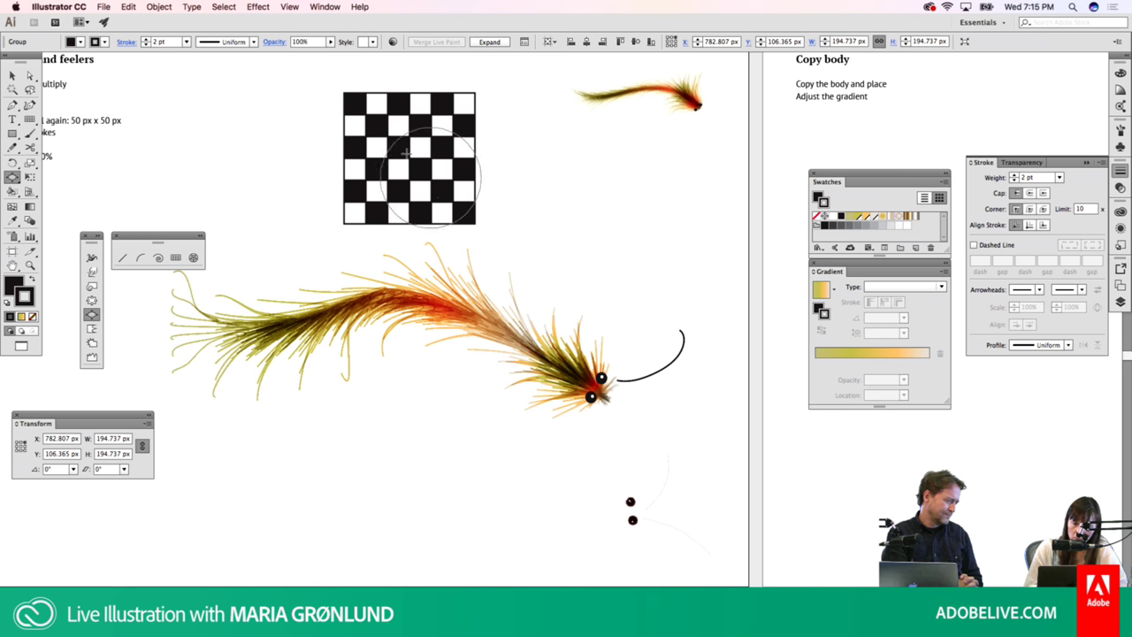
drag(410, 158, 410, 157)
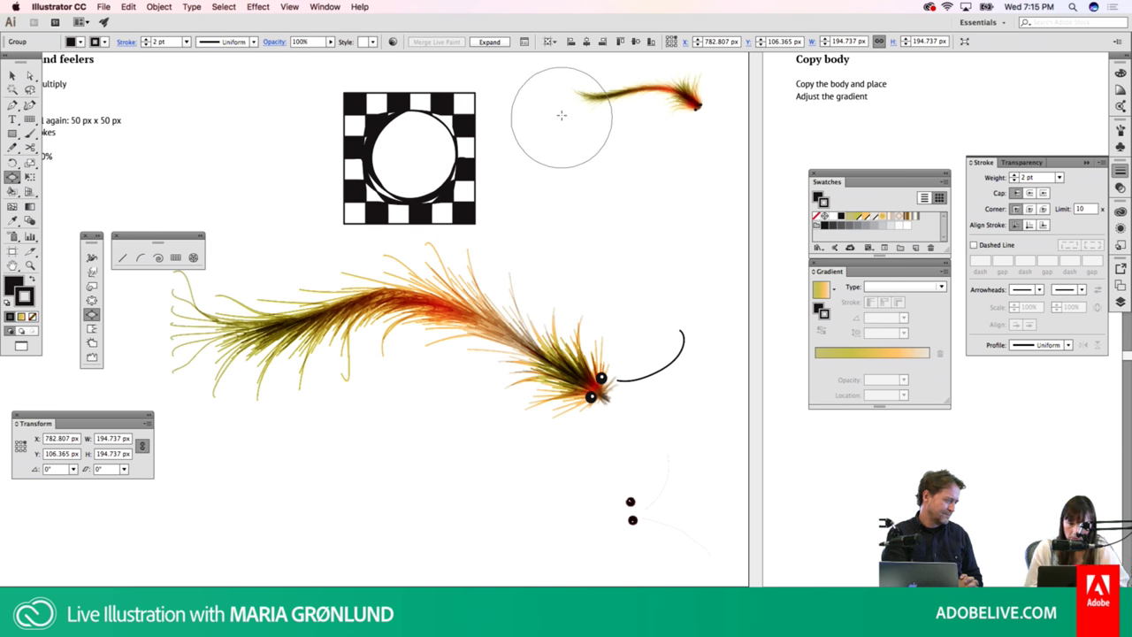
key(cmd+z)
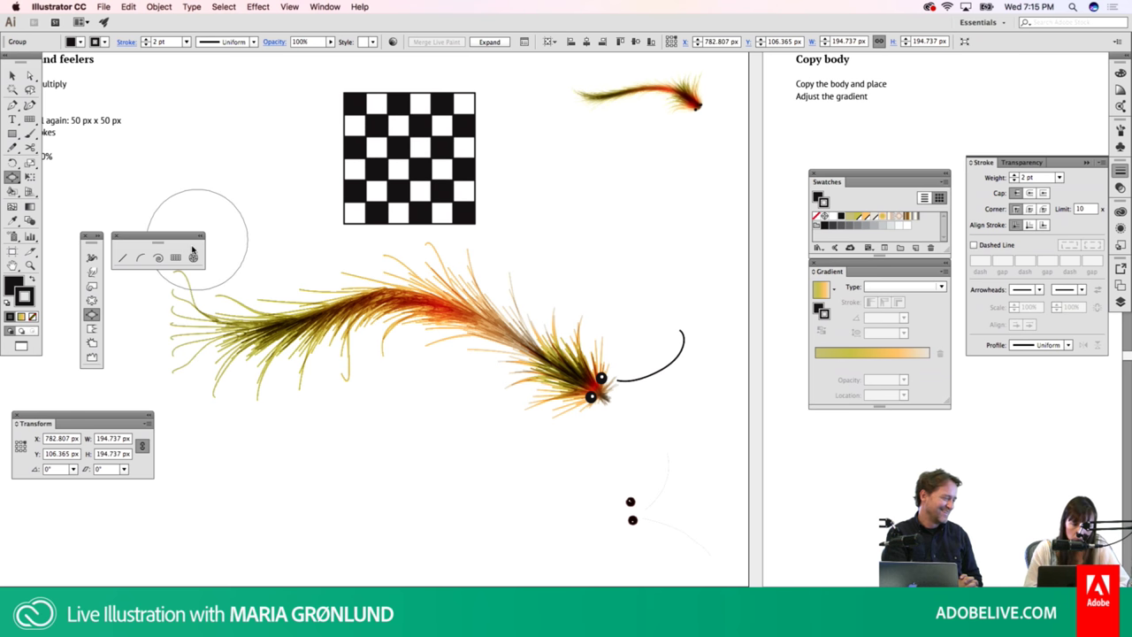
Lower the Bloat intensity and bulge the checkerboard's centre squares outward
double_click(97, 311)
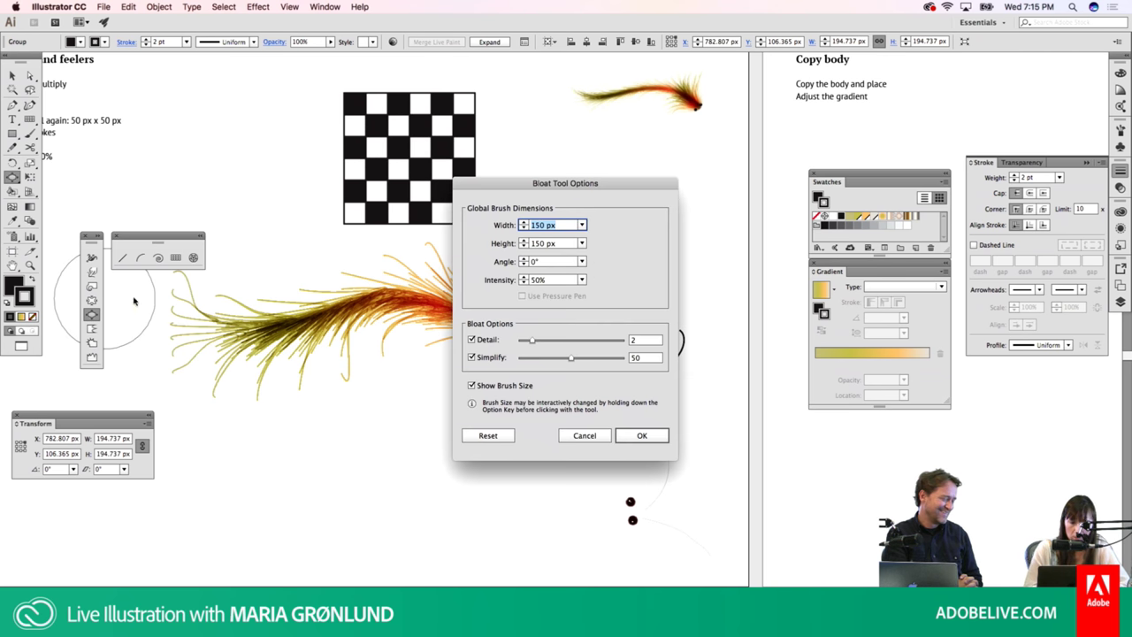
click(549, 281)
text(10)
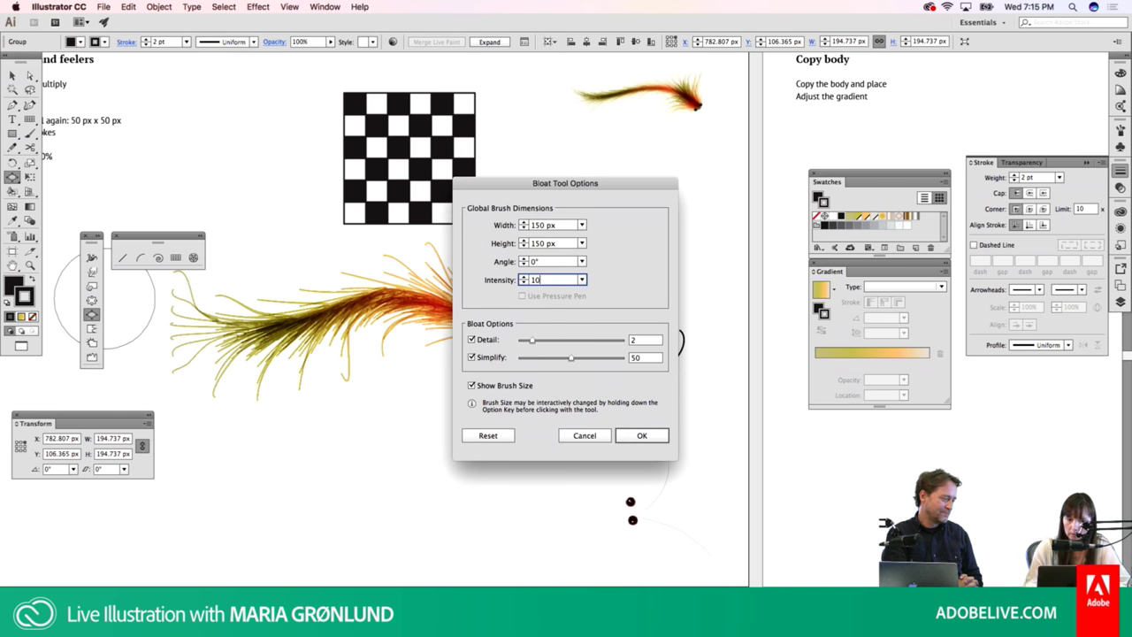
click(646, 435)
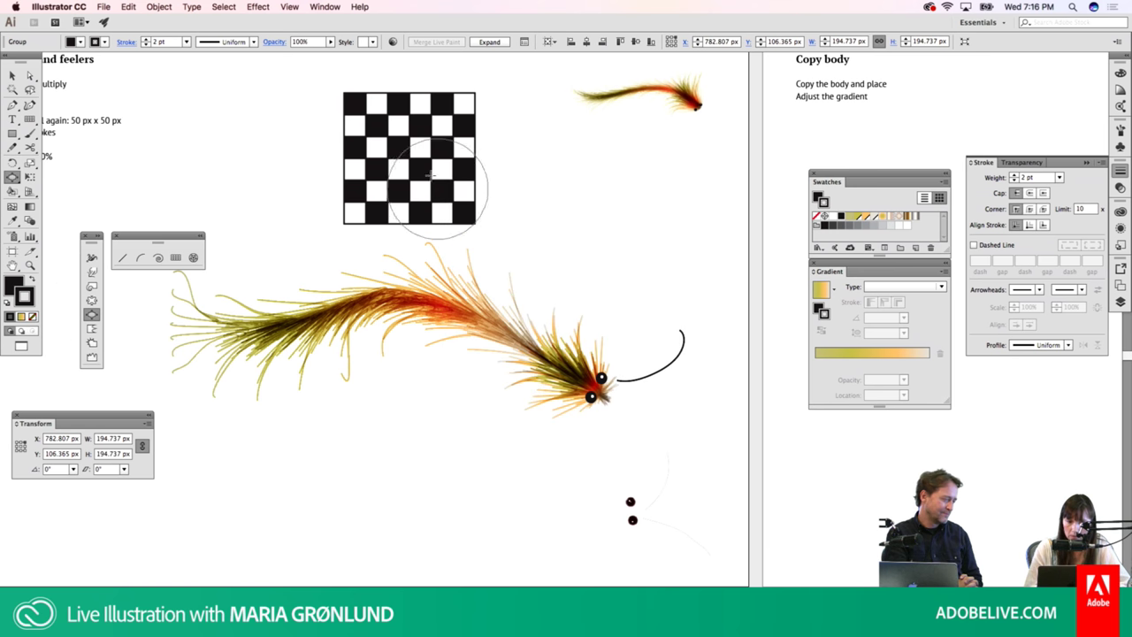
drag(416, 158, 409, 159)
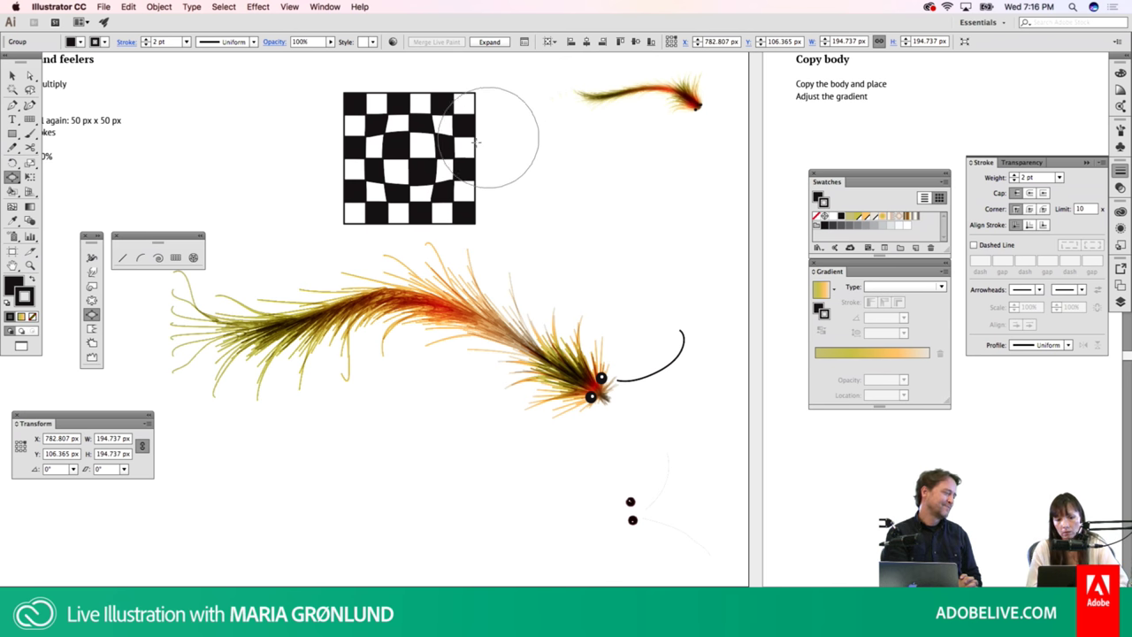
click(408, 160)
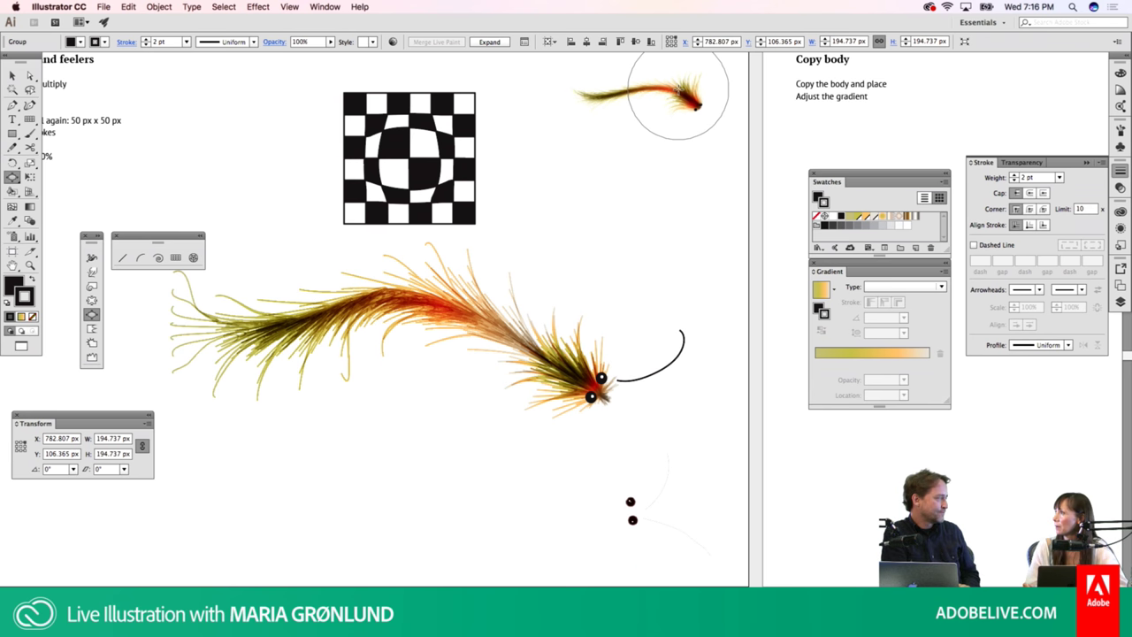
key(v)
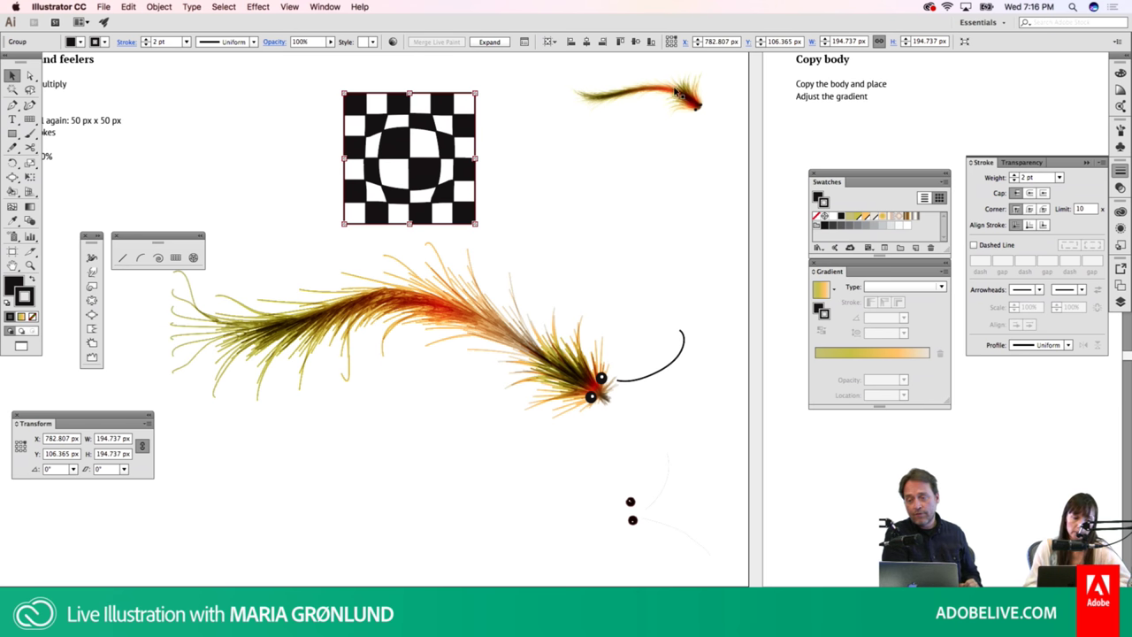
Turn the checkerboard's dark squares cyan, then choose a vivid pink-red fill colour
key(F6)
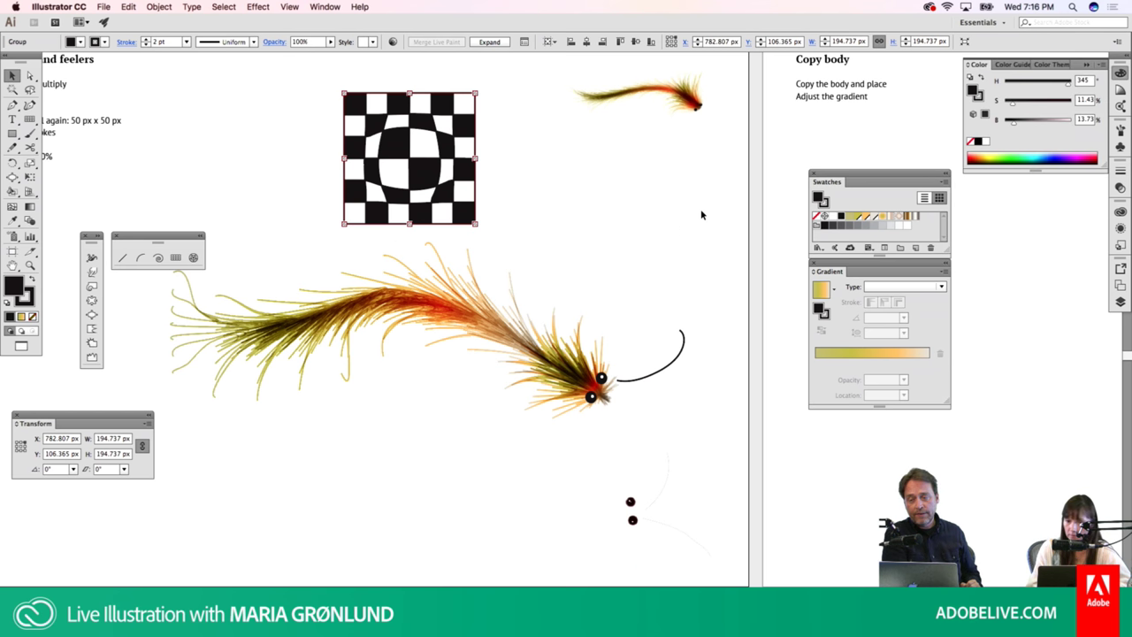
click(1032, 157)
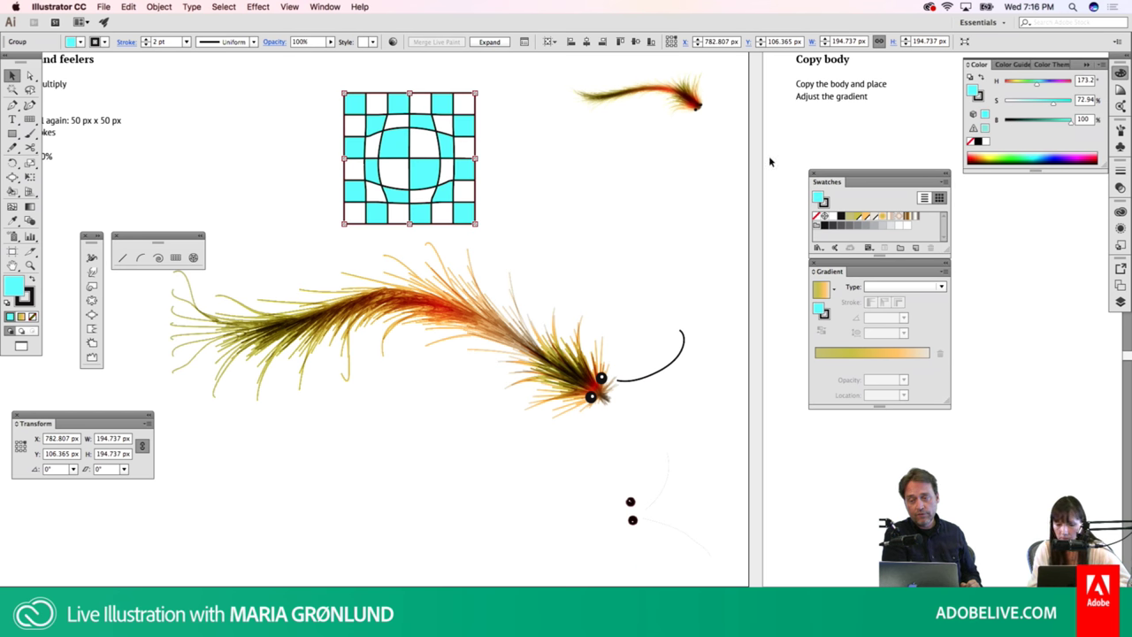
click(615, 178)
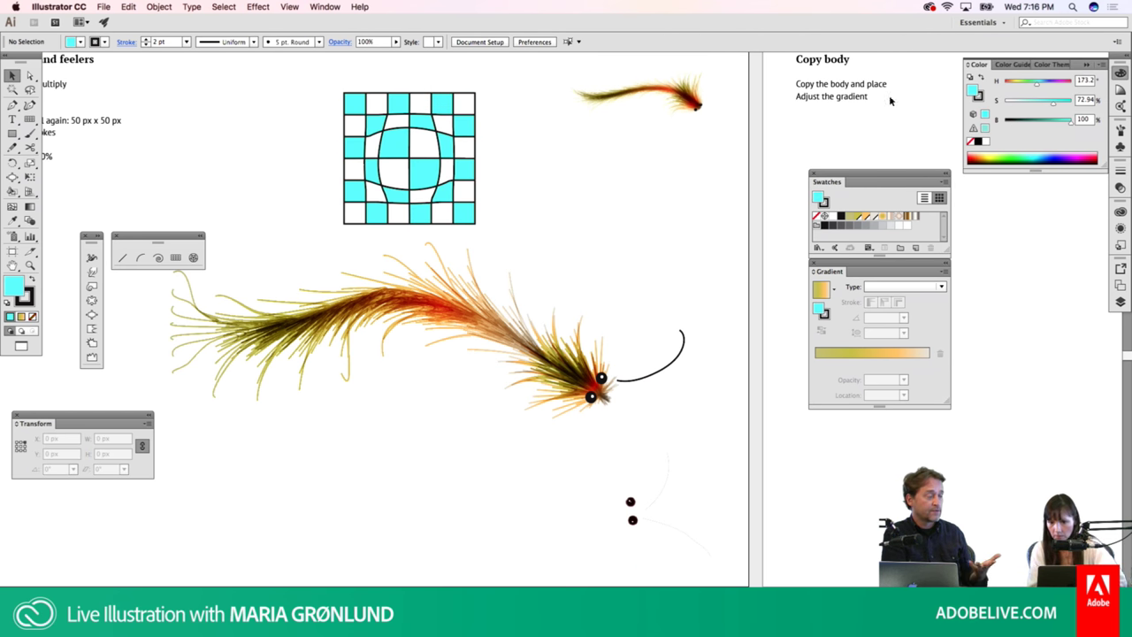
click(1017, 81)
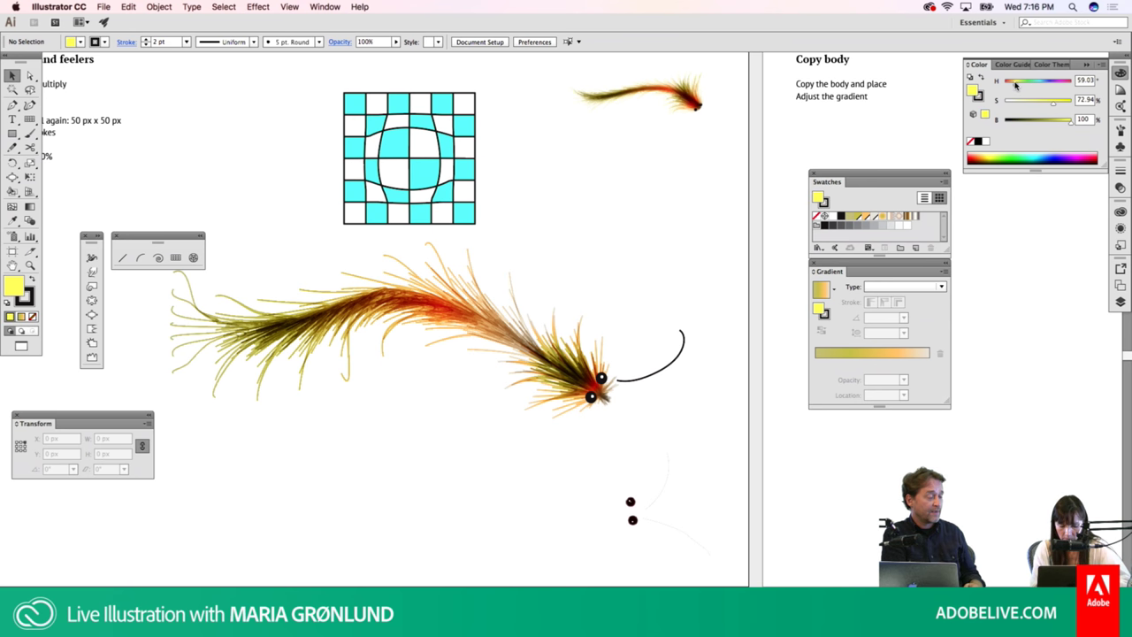
key(ctrl+z)
key(ctrl+z)
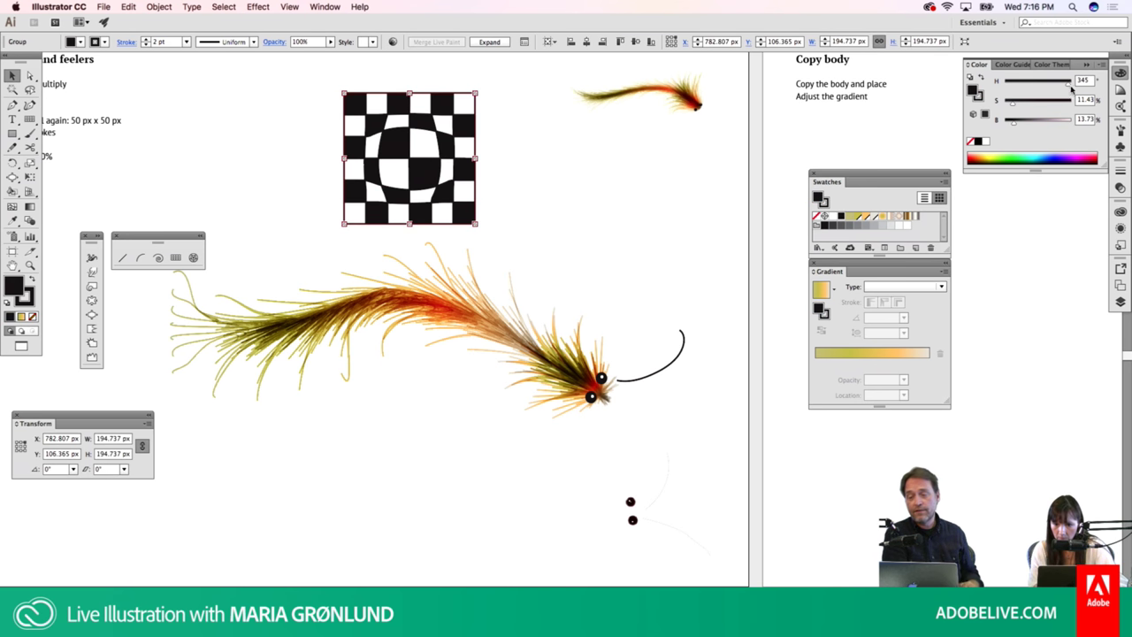
mouse_move(1039, 101)
mouse_down()
mouse_move(1067, 101)
mouse_move(1069, 122)
mouse_up()
Live Paint two centre checkerboard squares pink and three other squares blue
key(k)
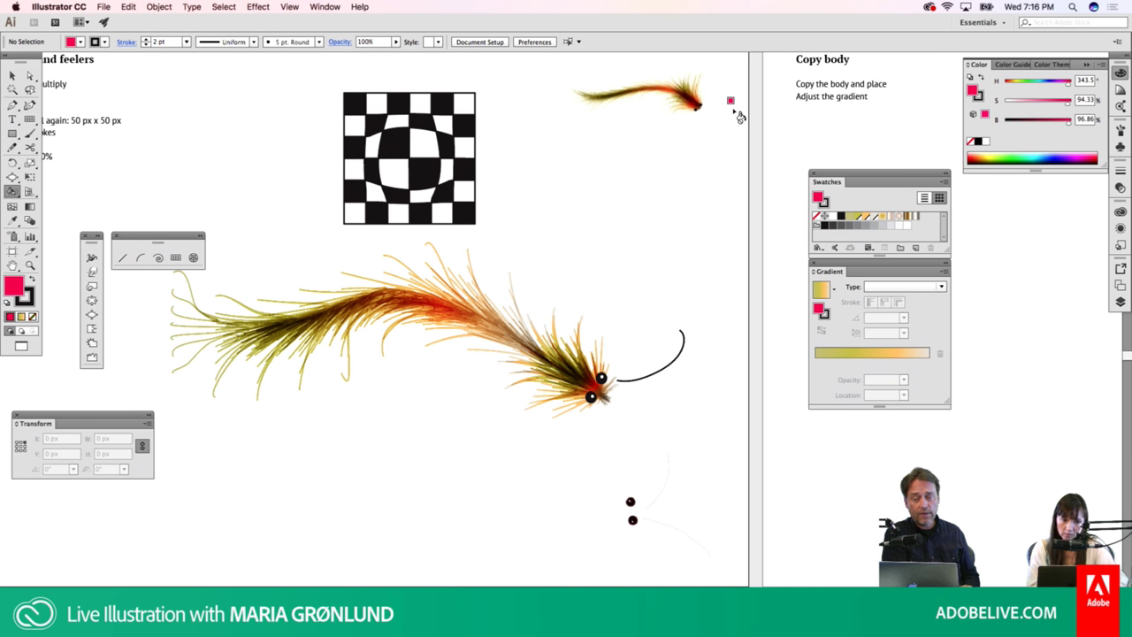
click(393, 172)
click(425, 143)
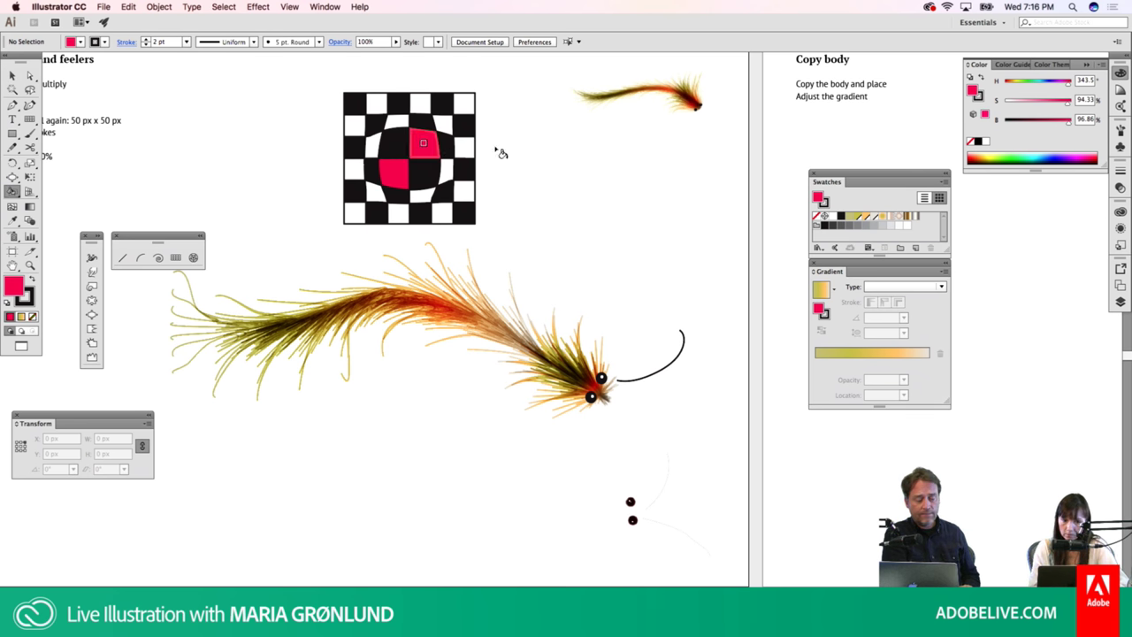
click(1052, 81)
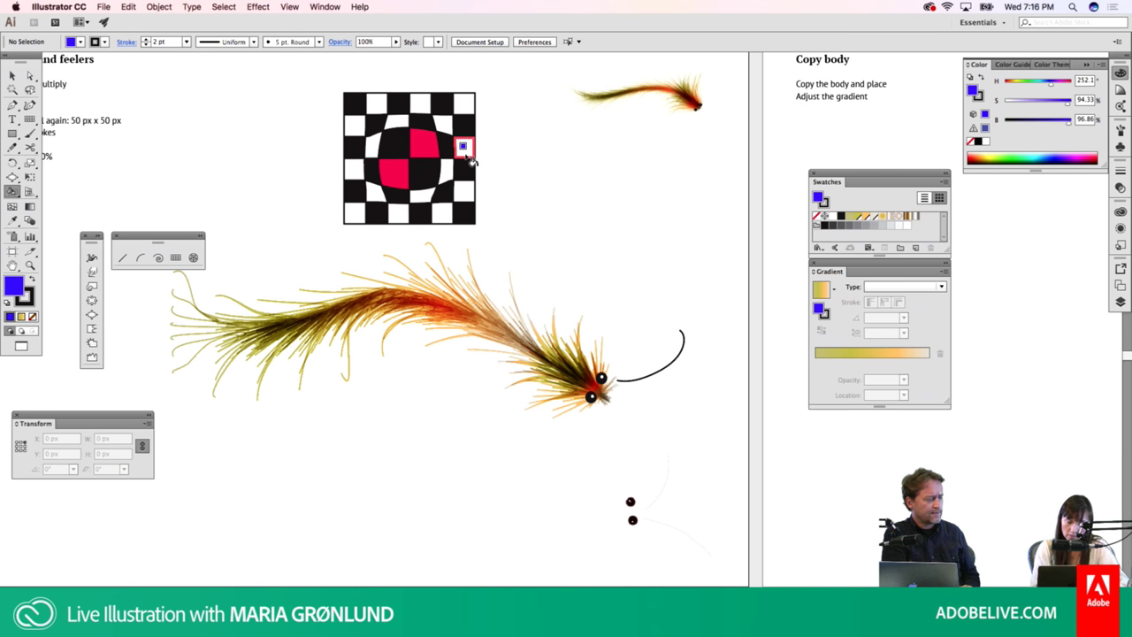
click(465, 147)
click(445, 126)
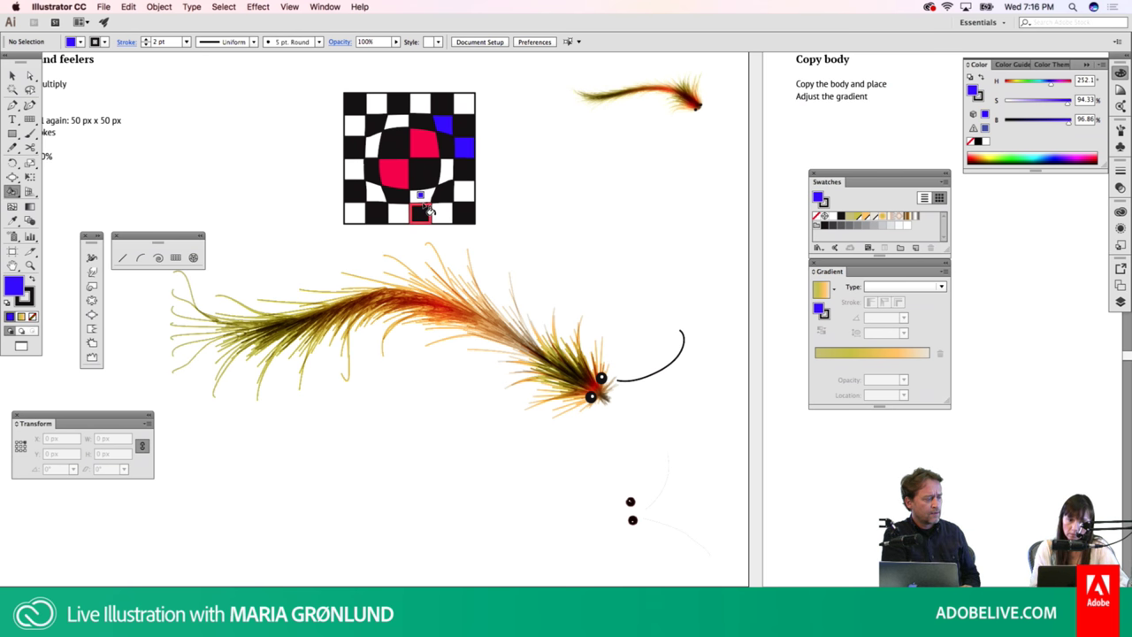
click(420, 213)
Select the painted checkerboard group and delete it
key(v)
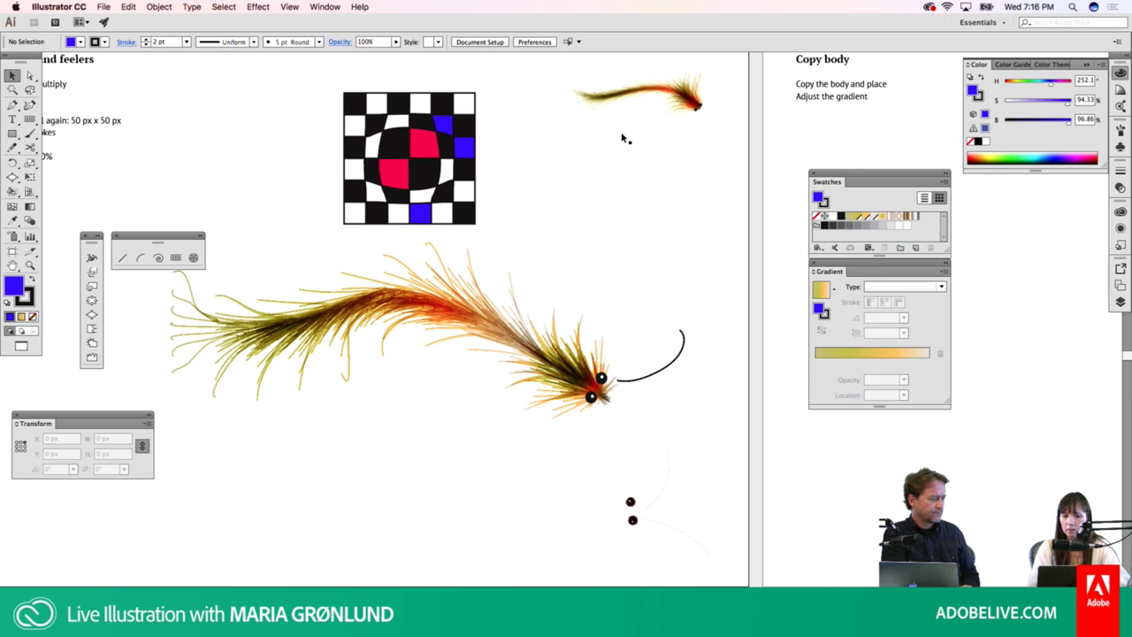
click(470, 155)
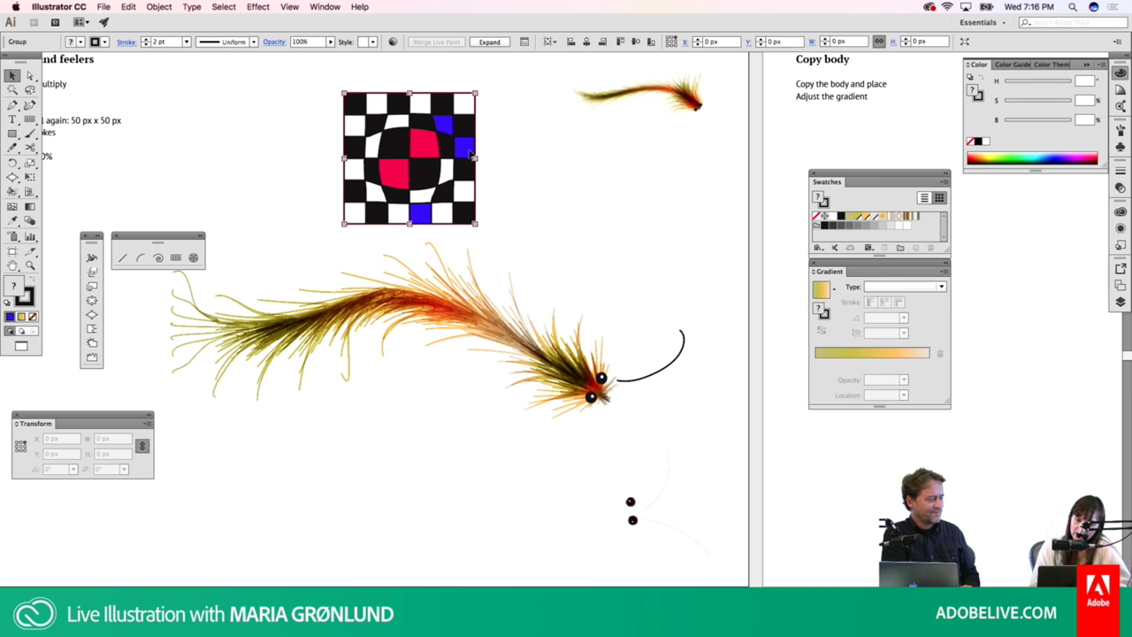
key(Delete)
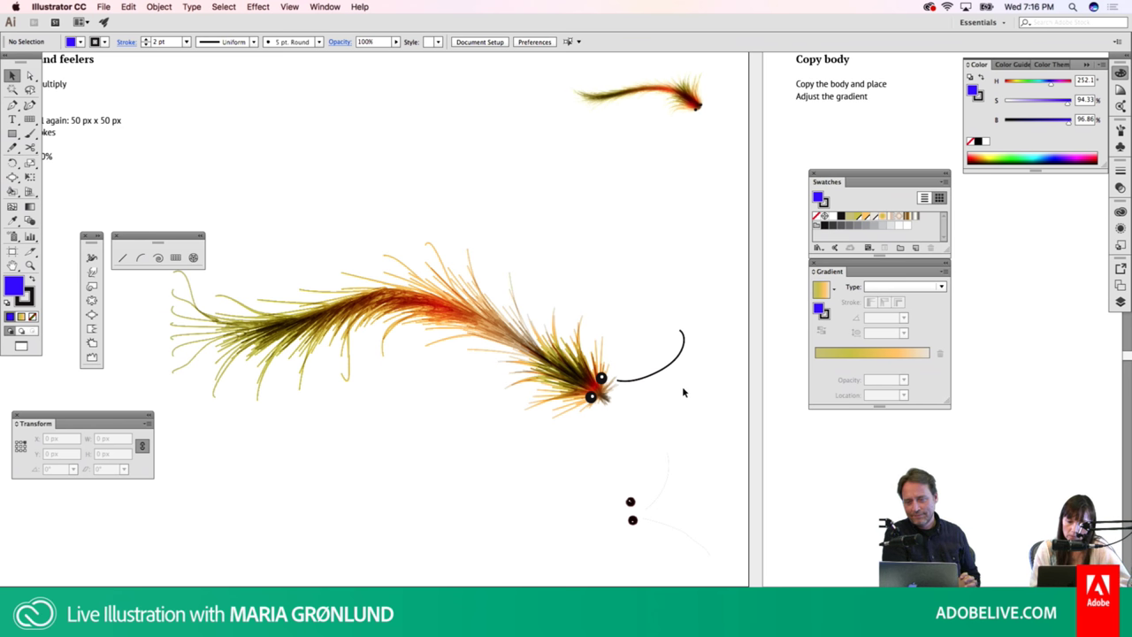
Set the curved feeler's stroke weight to 1 pt
click(677, 357)
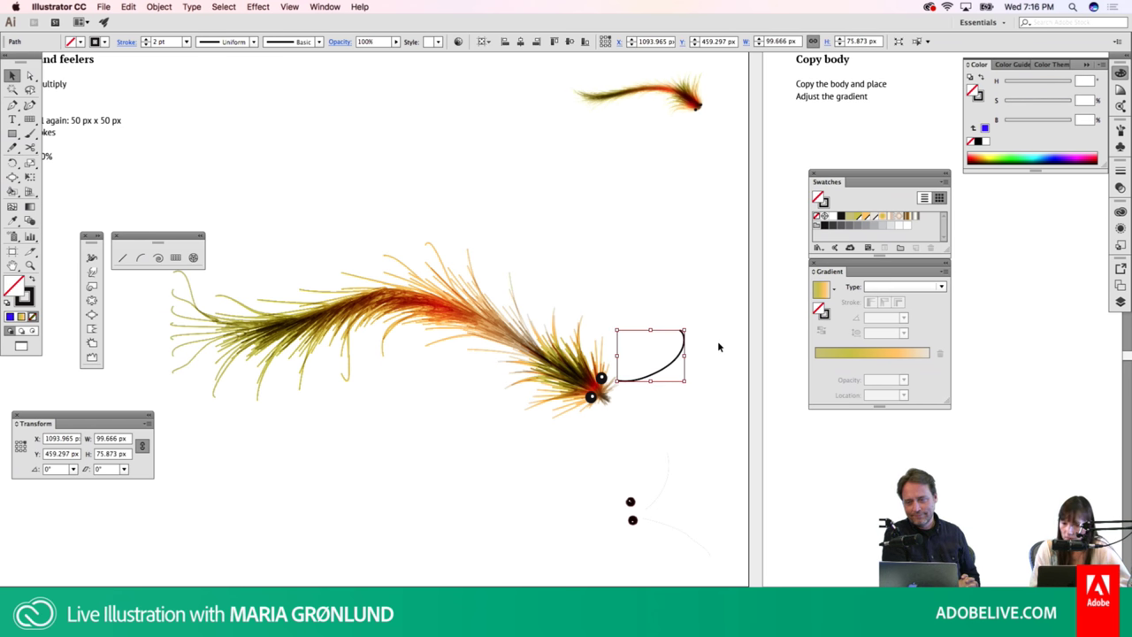
click(1120, 171)
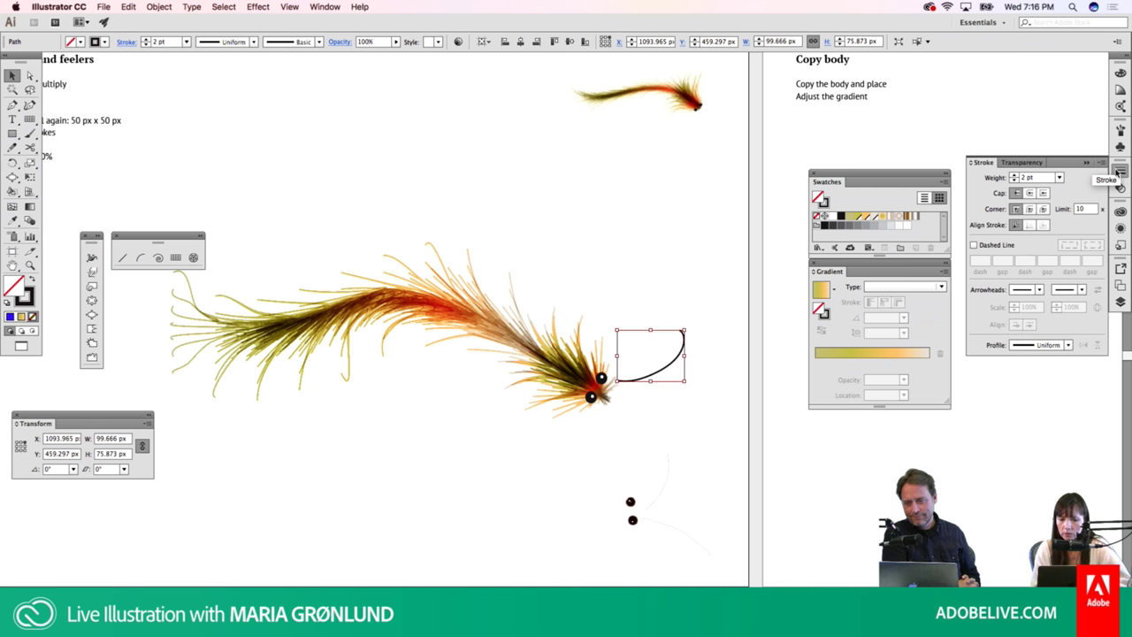
click(1059, 178)
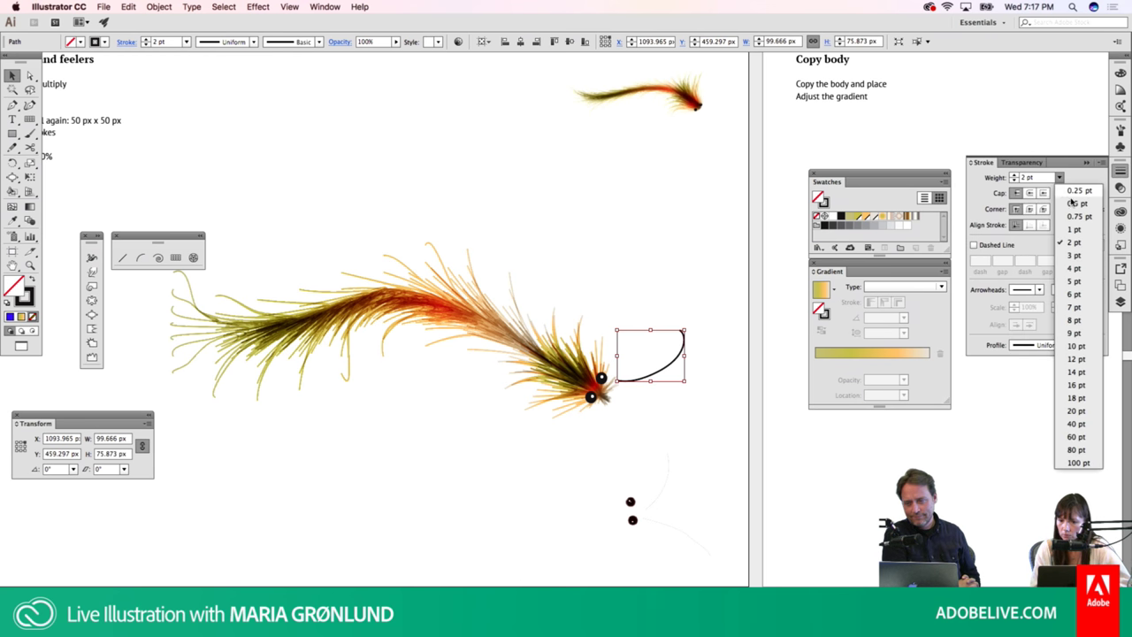
click(1078, 230)
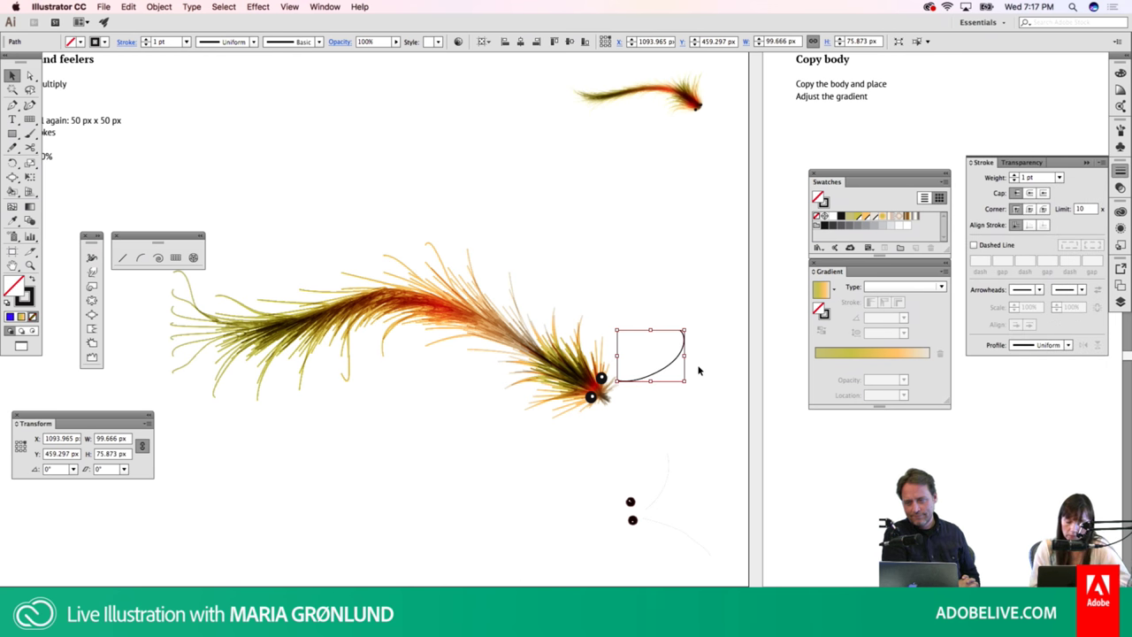
Brush a hooked leg curving down from the head and nudge the upper feeler up-right
key(b)
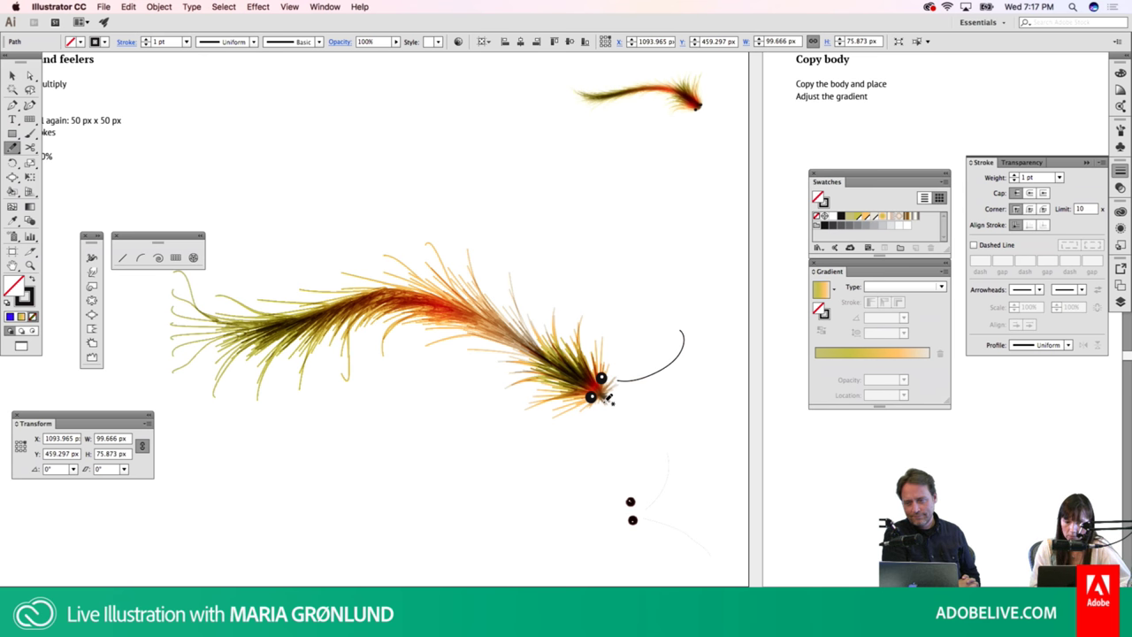
drag(607, 403, 574, 481)
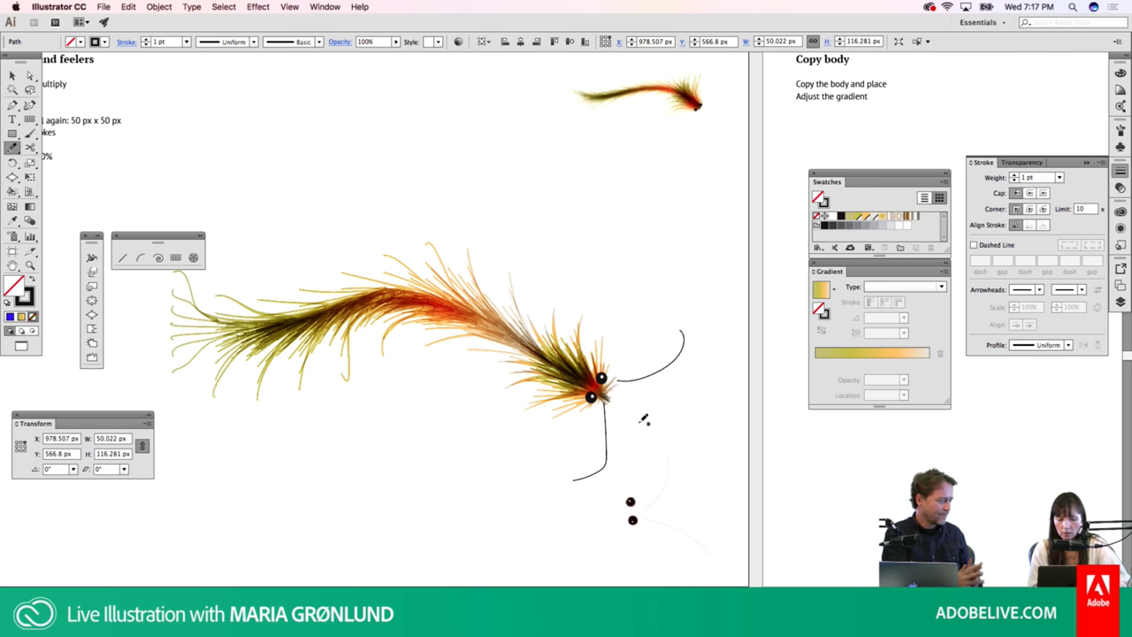
drag(607, 403, 591, 476)
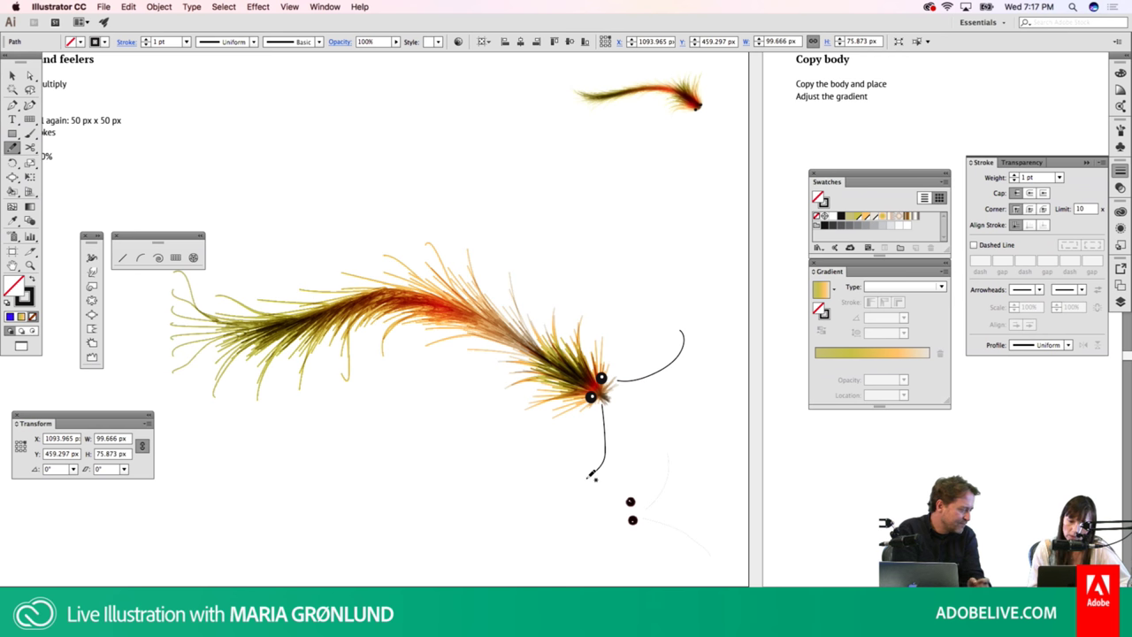
key(v)
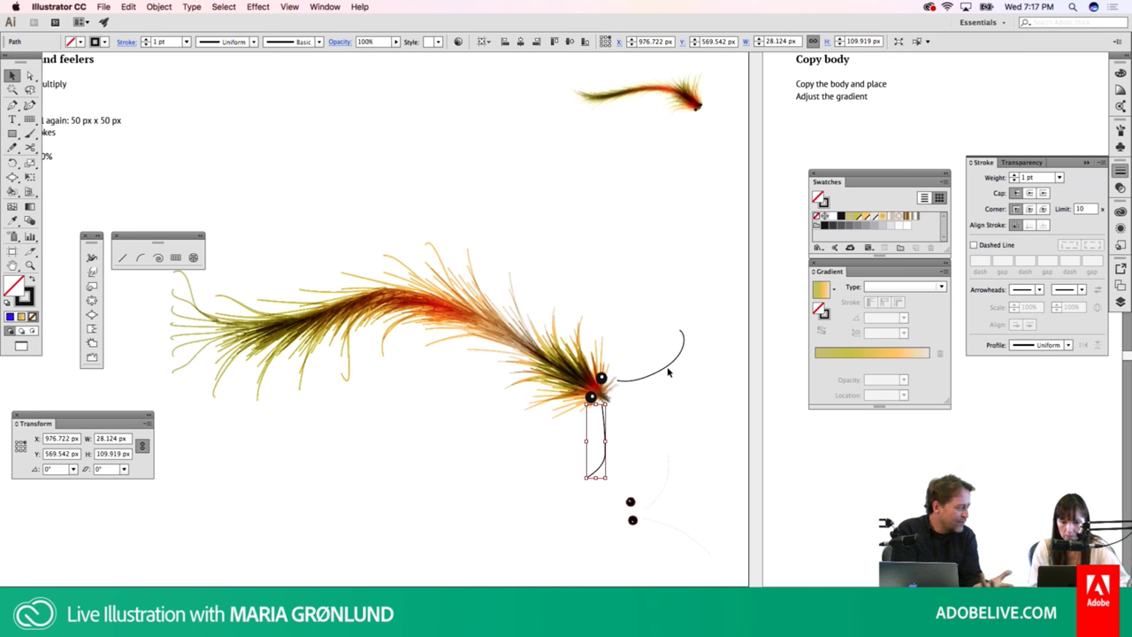
click(663, 377)
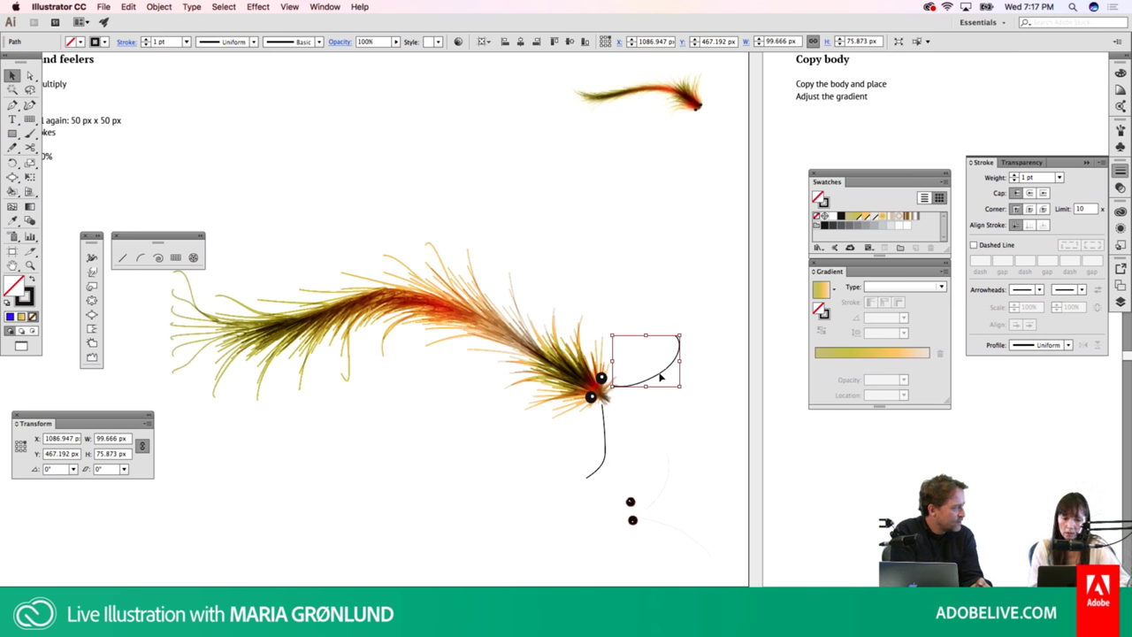
key(shift+Up)
key(shift+Right)
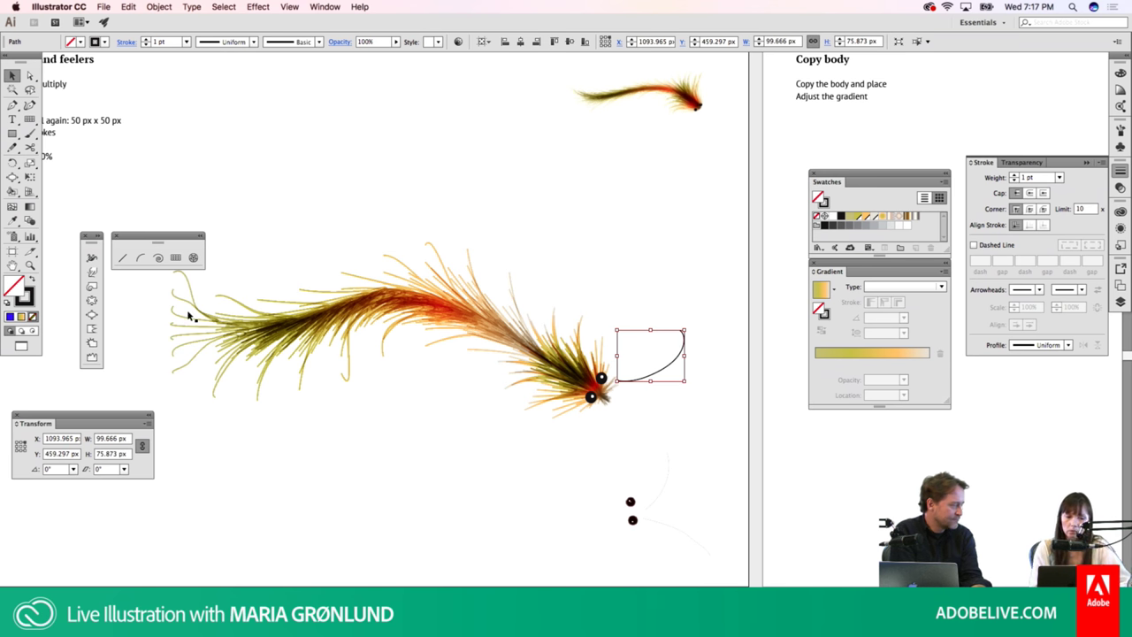
Draw the lower feeler as an arc curving down from the lower eye
click(140, 257)
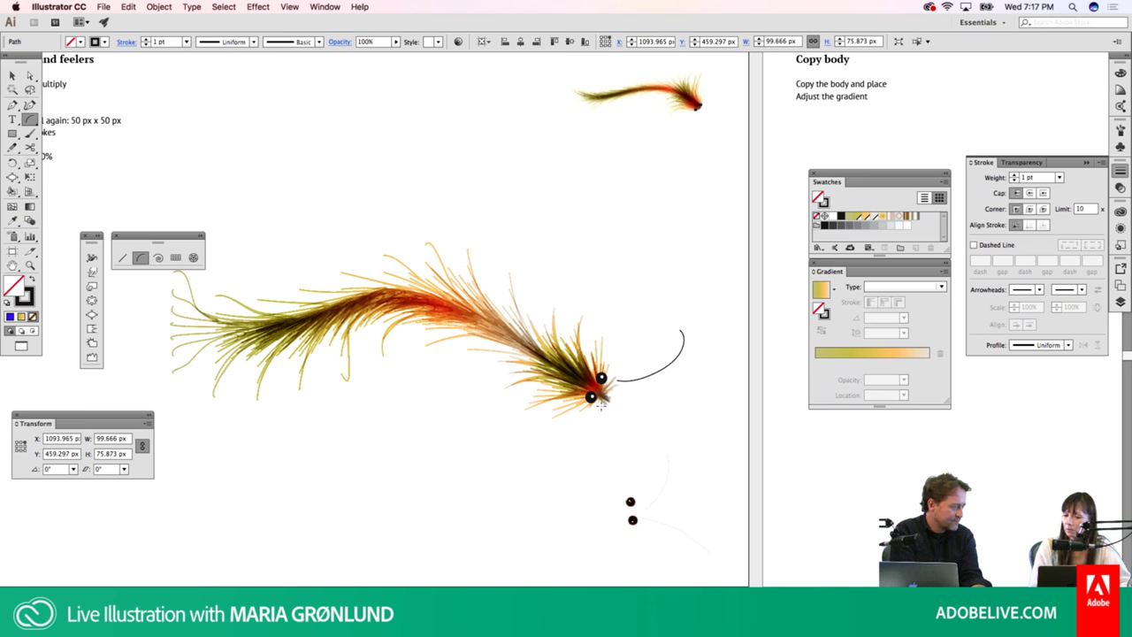
drag(600, 399, 587, 481)
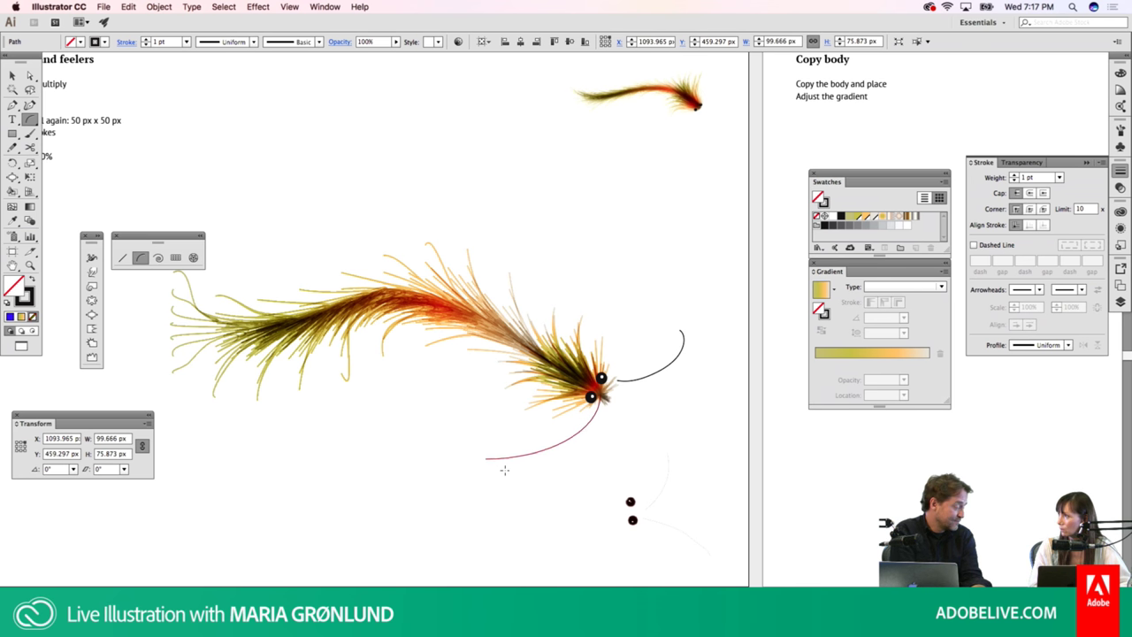
drag(588, 481, 518, 474)
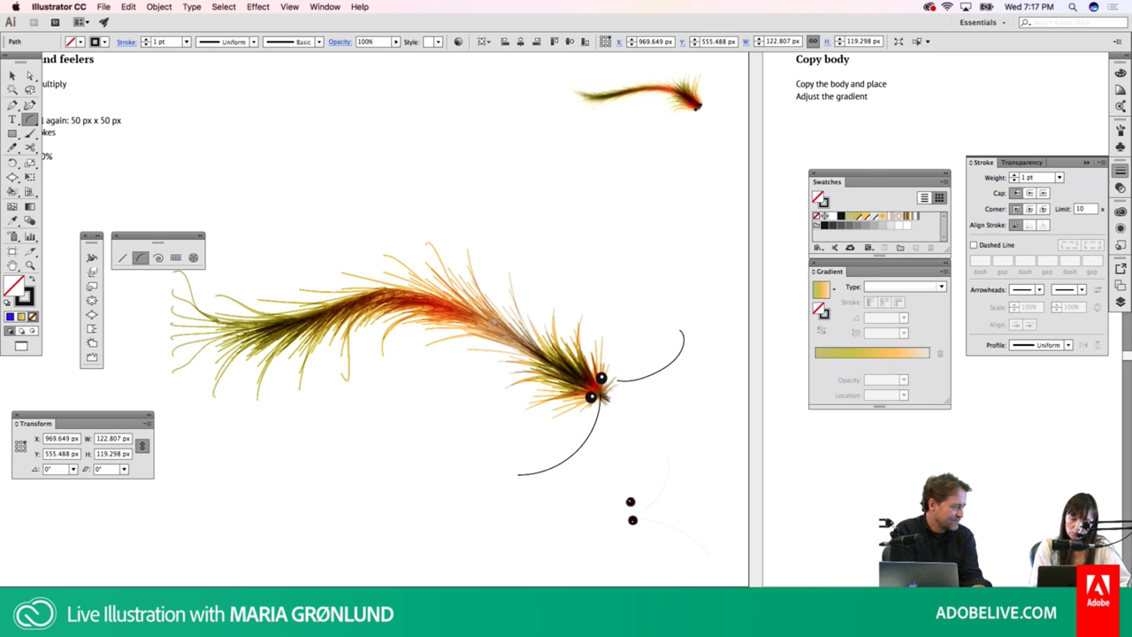
Delete the upper feeler arc and pencil a new feeler curving up from the head
key(v)
click(679, 358)
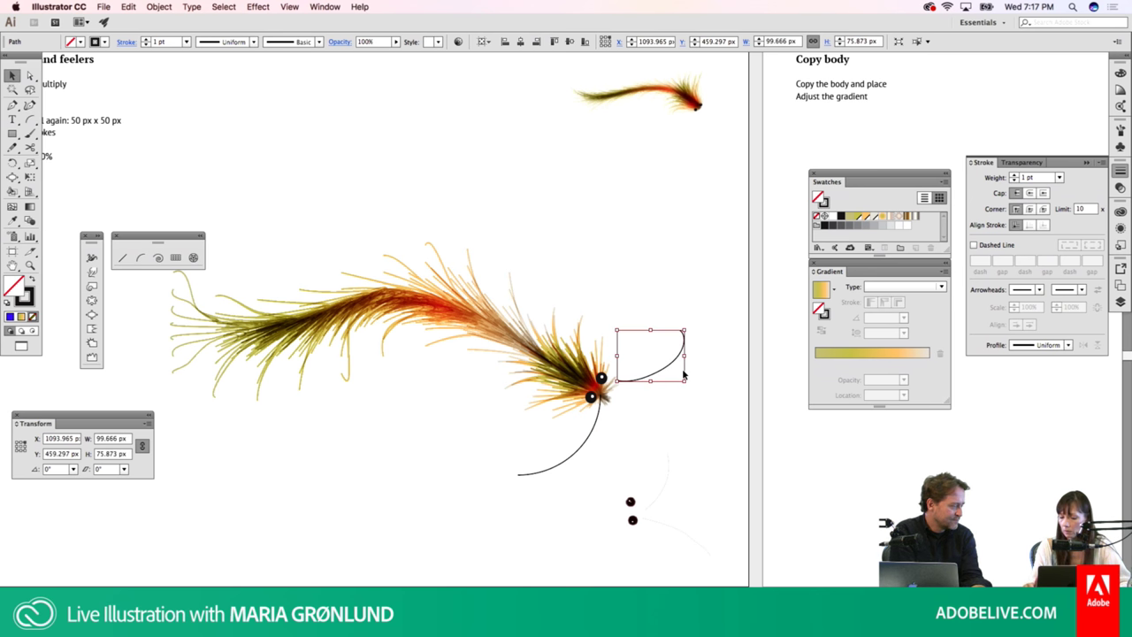
key(Delete)
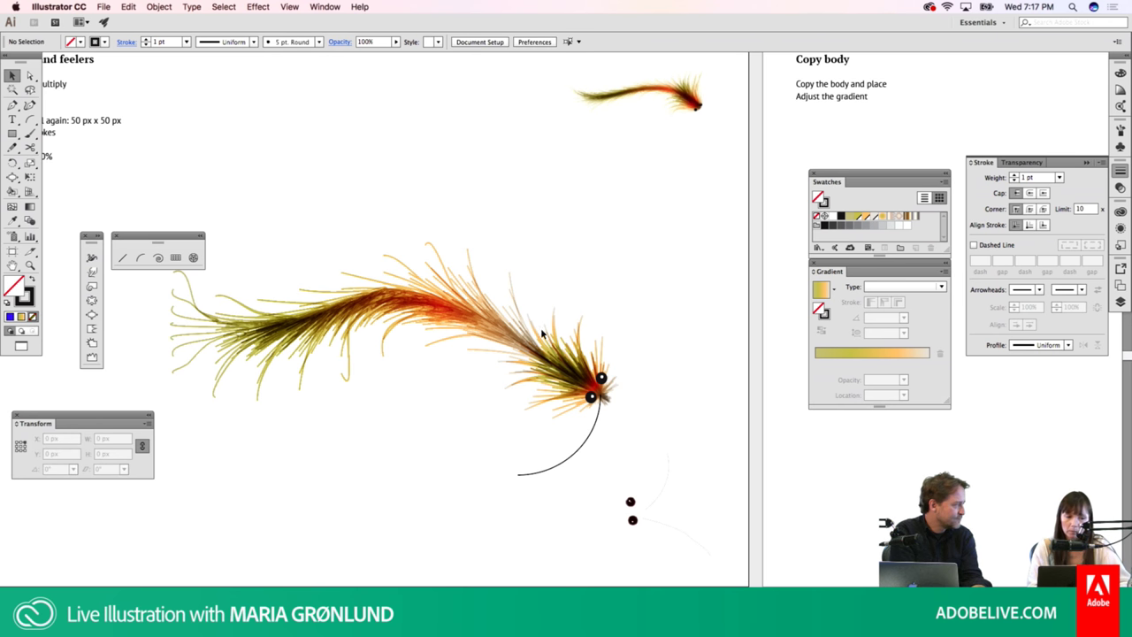
key(n)
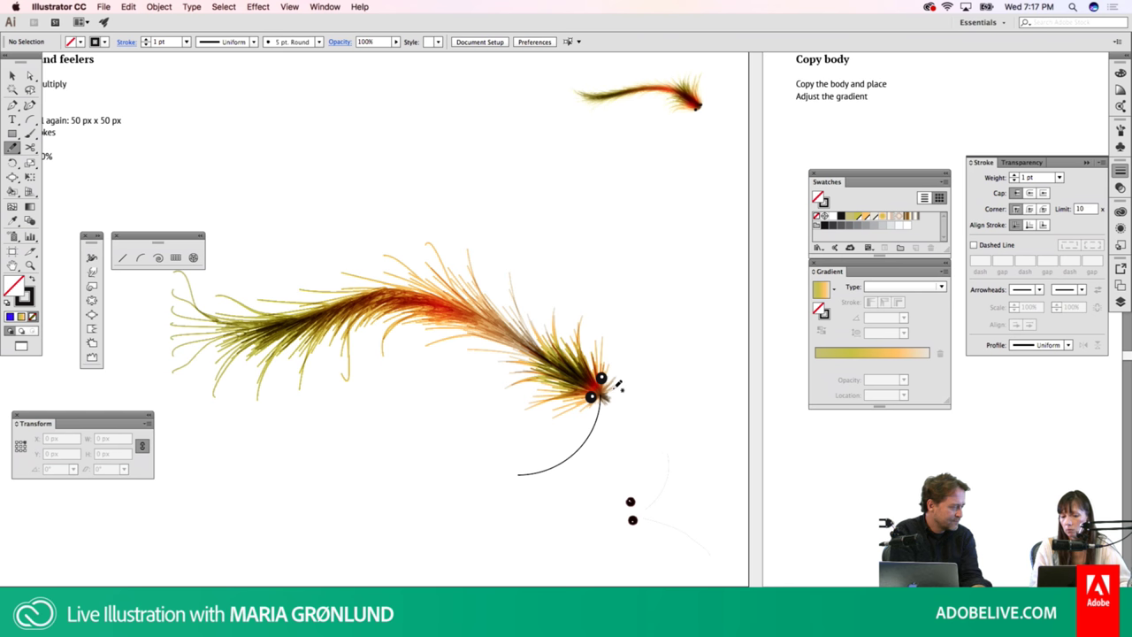
drag(618, 386, 652, 341)
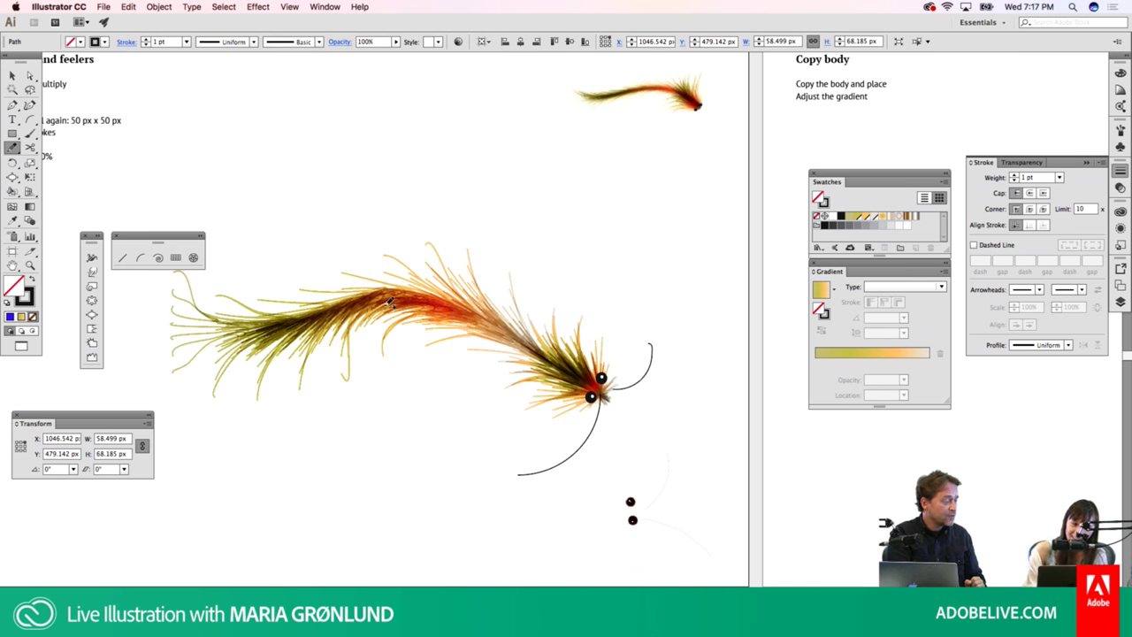
double_click(12, 148)
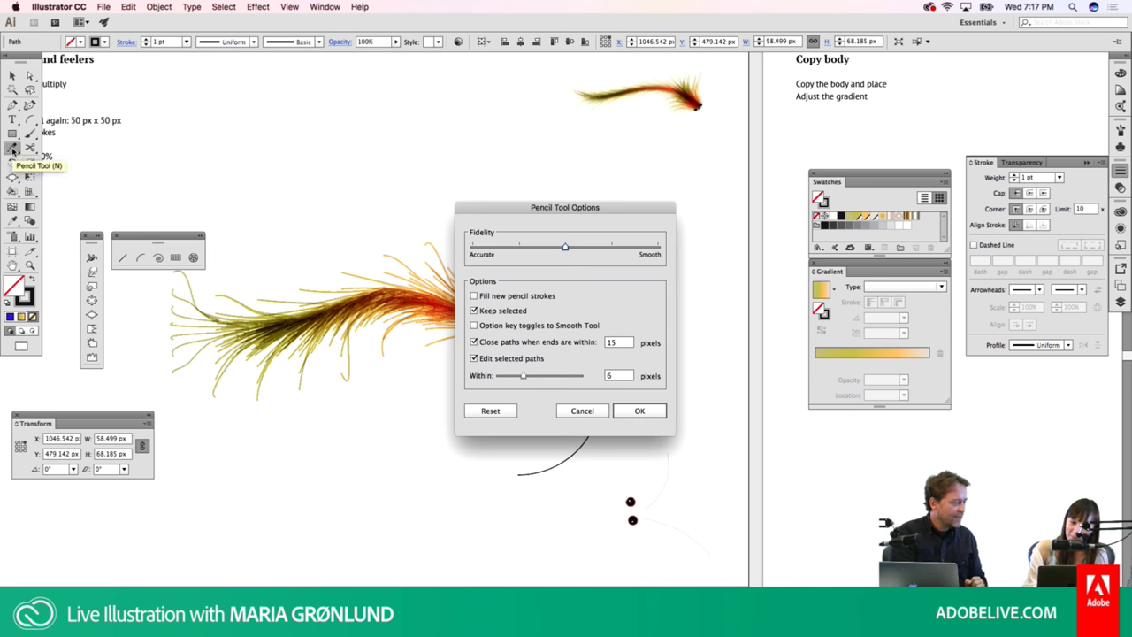
Set the Pencil Tool Options Fidelity slider all the way to Accurate
drag(546, 211, 549, 174)
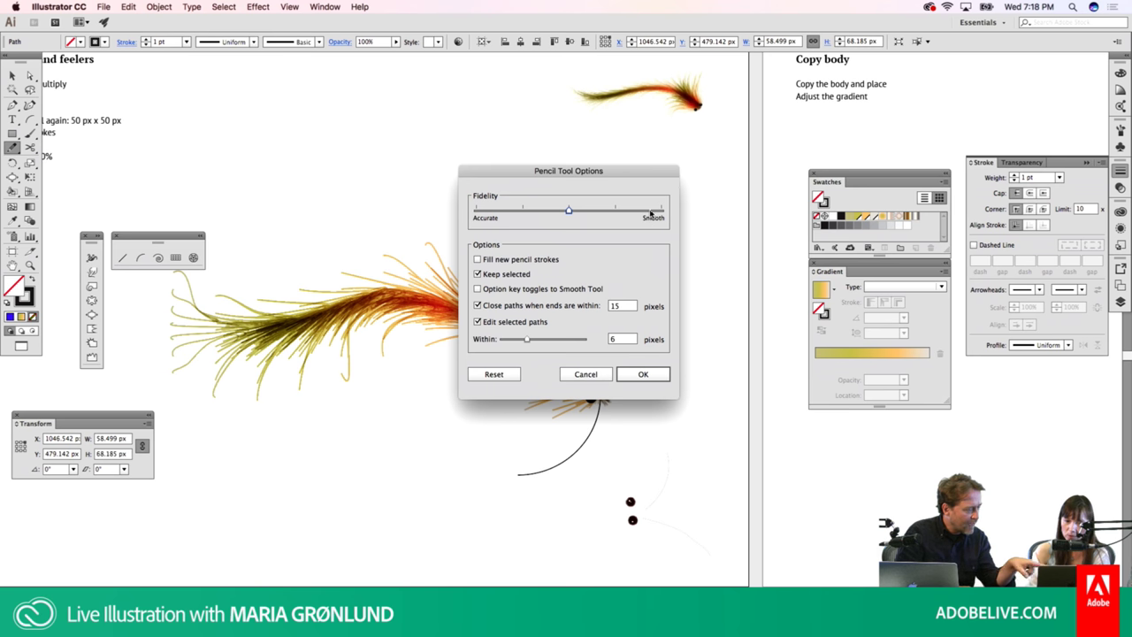
drag(647, 212, 476, 212)
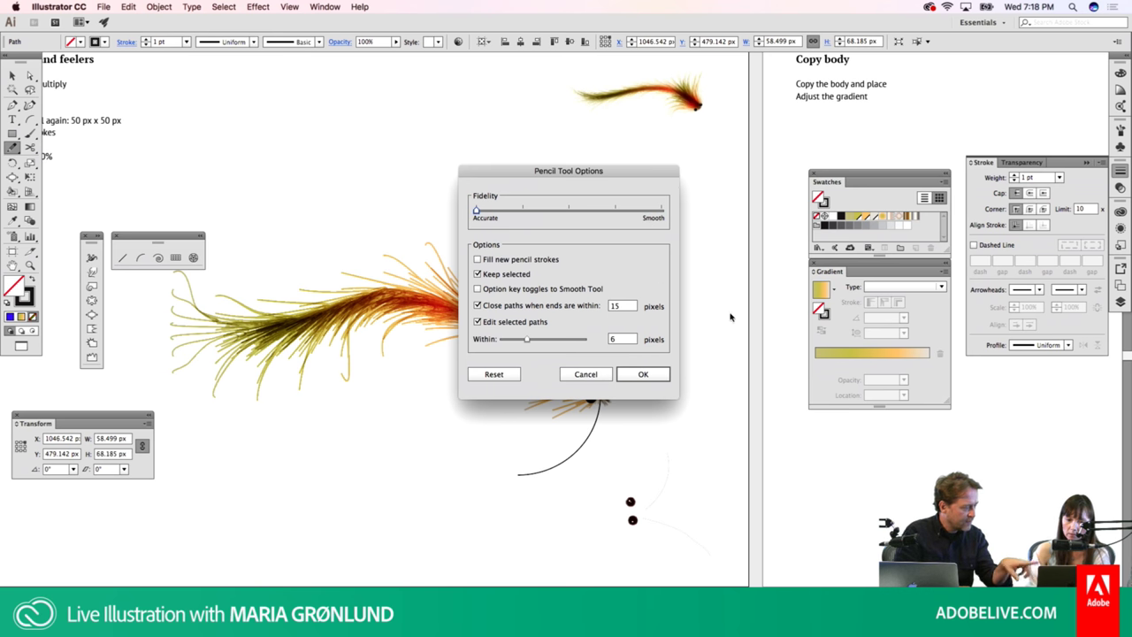
click(644, 374)
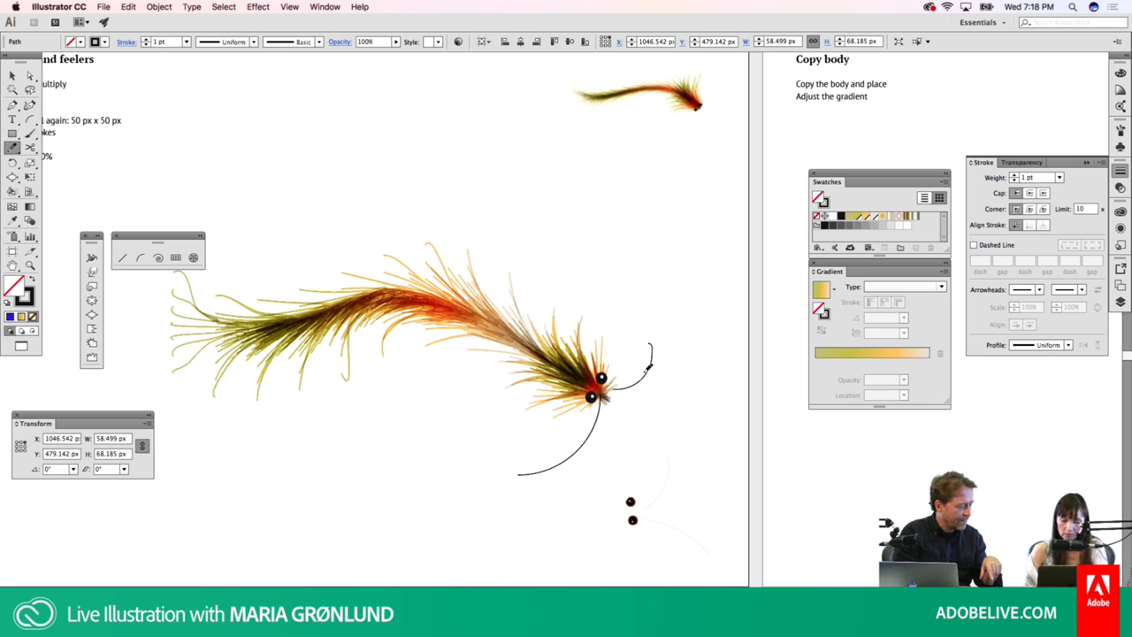
Draw a test squiggle above the creature, zoom in on it, and delete it
drag(619, 192, 644, 281)
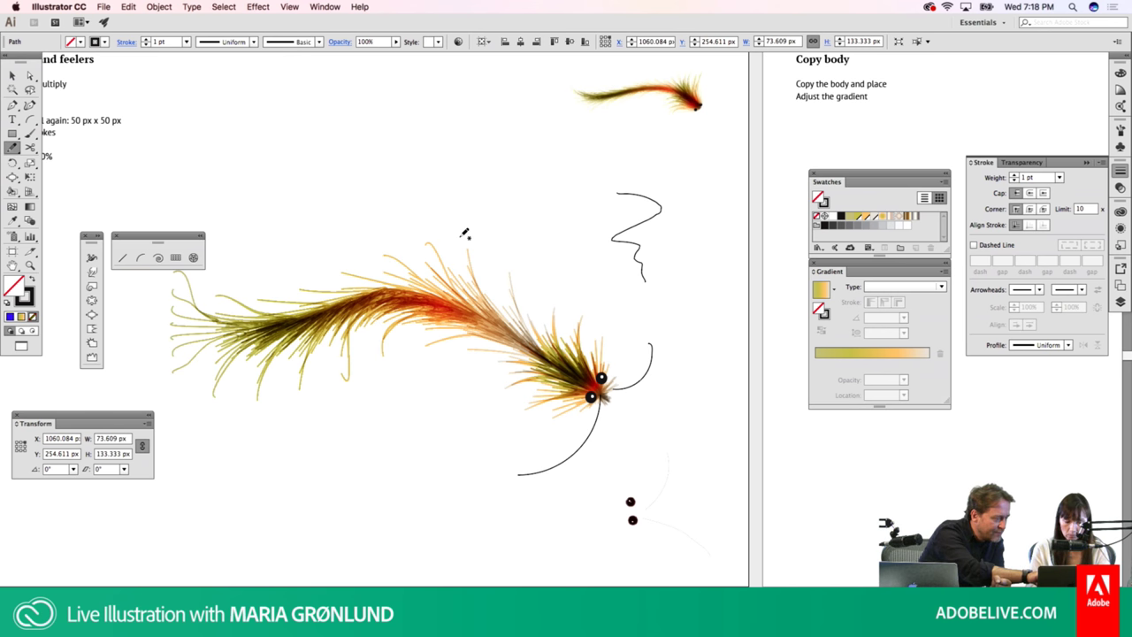
key(z)
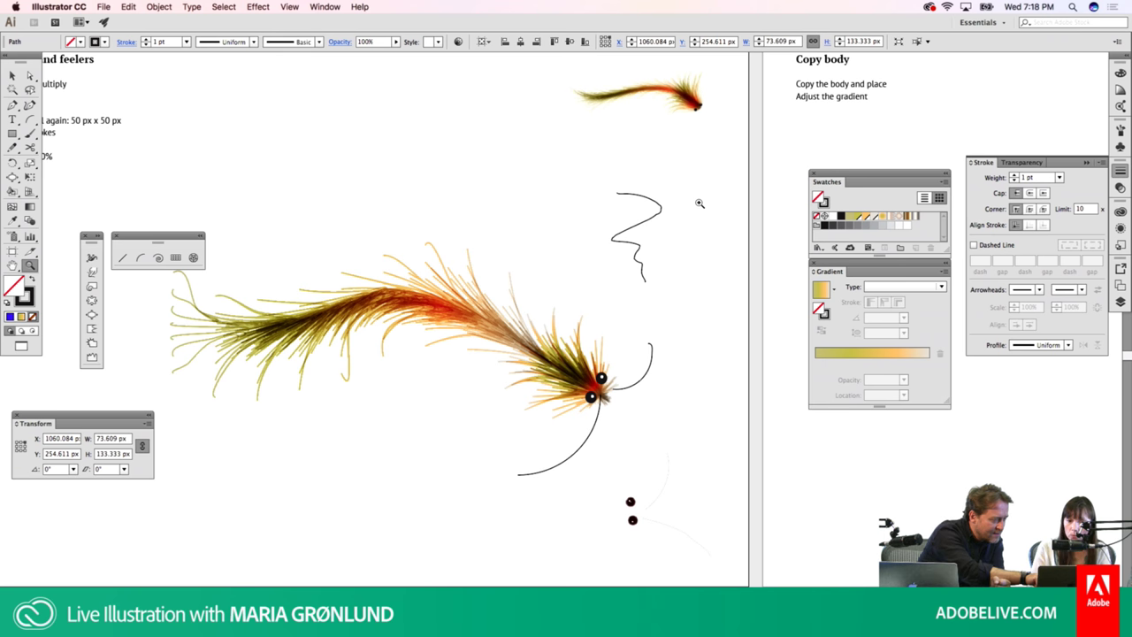
mouse_move(699, 204)
mouse_down()
mouse_move(671, 221)
mouse_move(728, 218)
mouse_up()
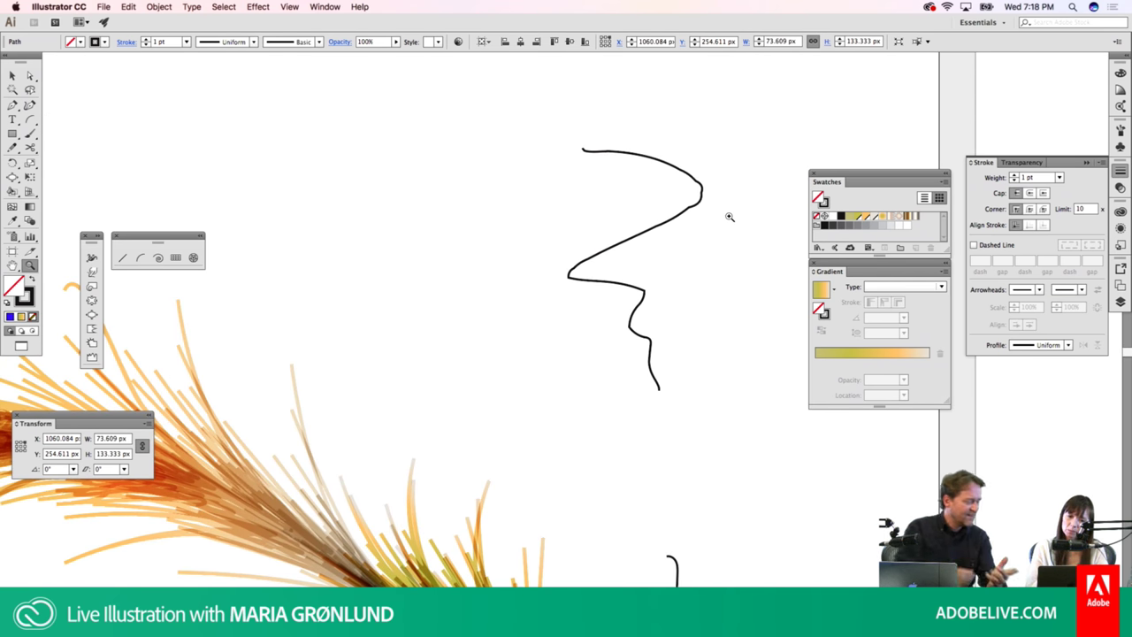
key(v)
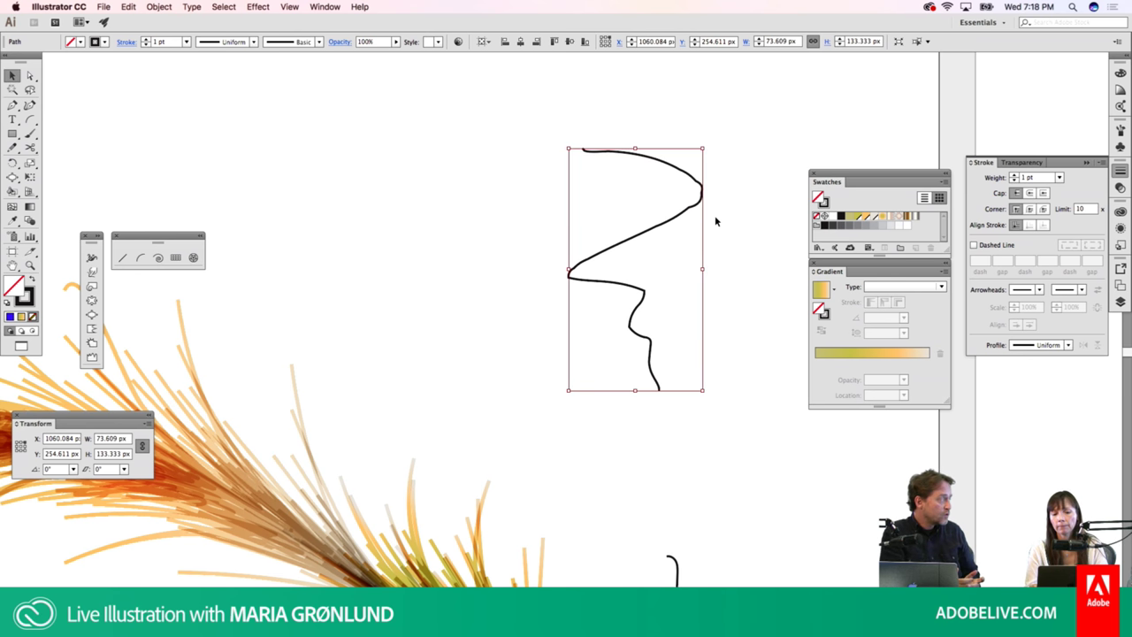
key(Delete)
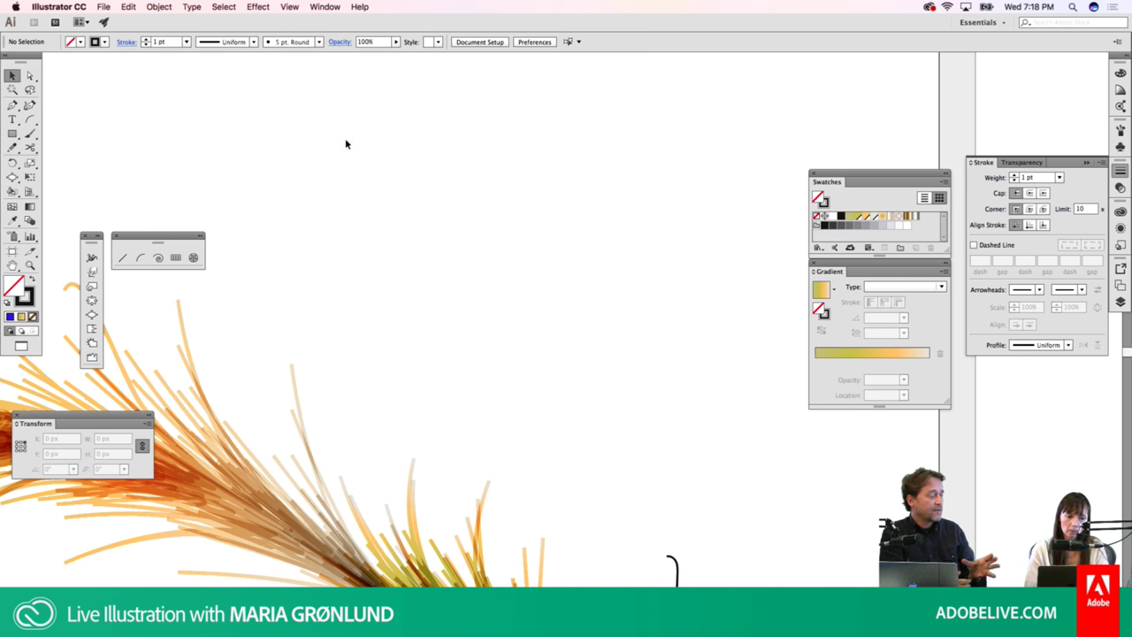
double_click(12, 148)
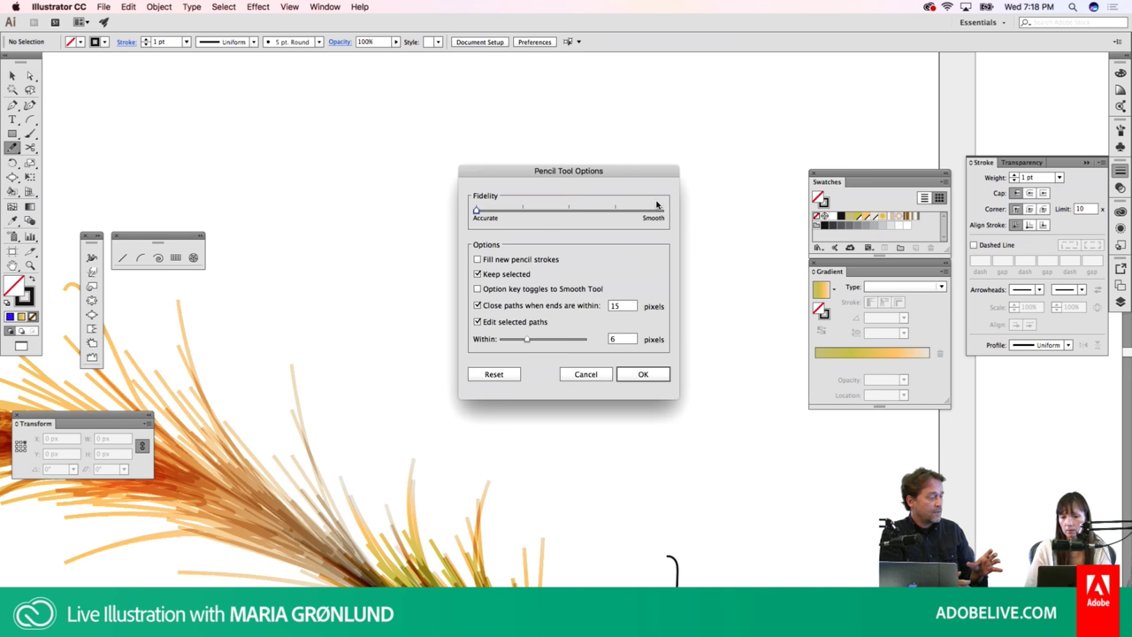
Set the pencil Fidelity just short of Smooth
drag(547, 207, 655, 202)
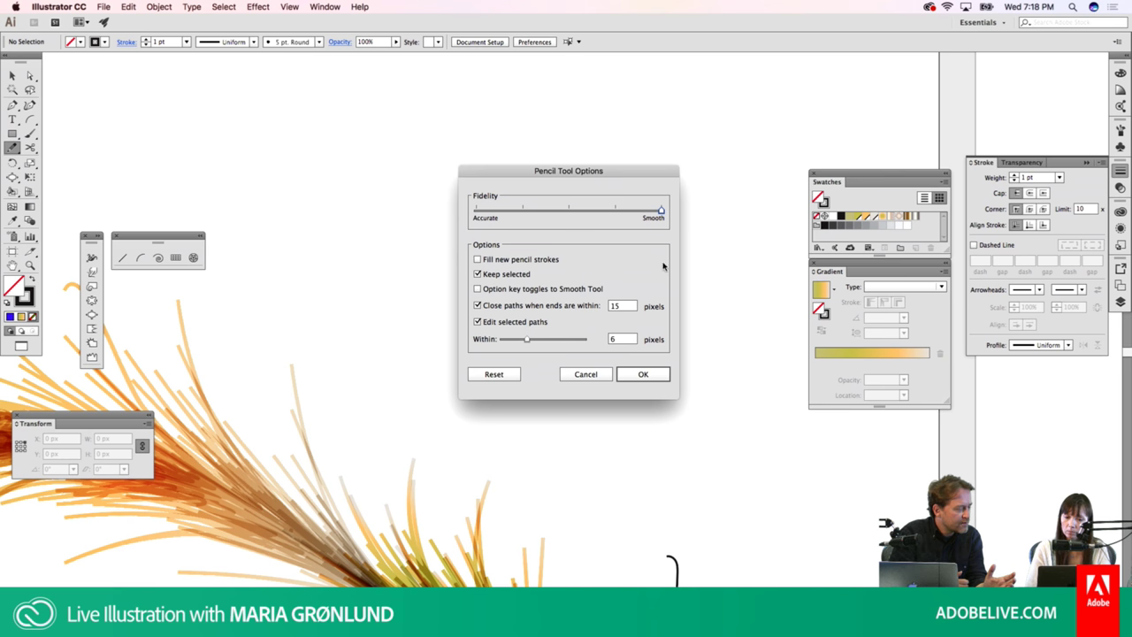
drag(623, 212, 616, 213)
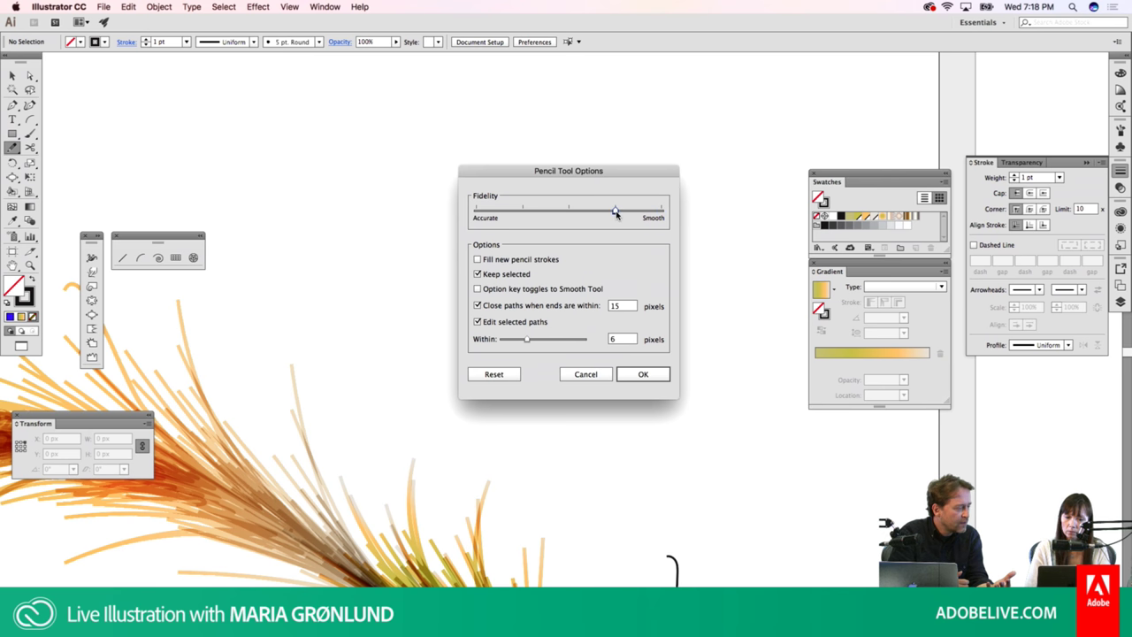
click(643, 373)
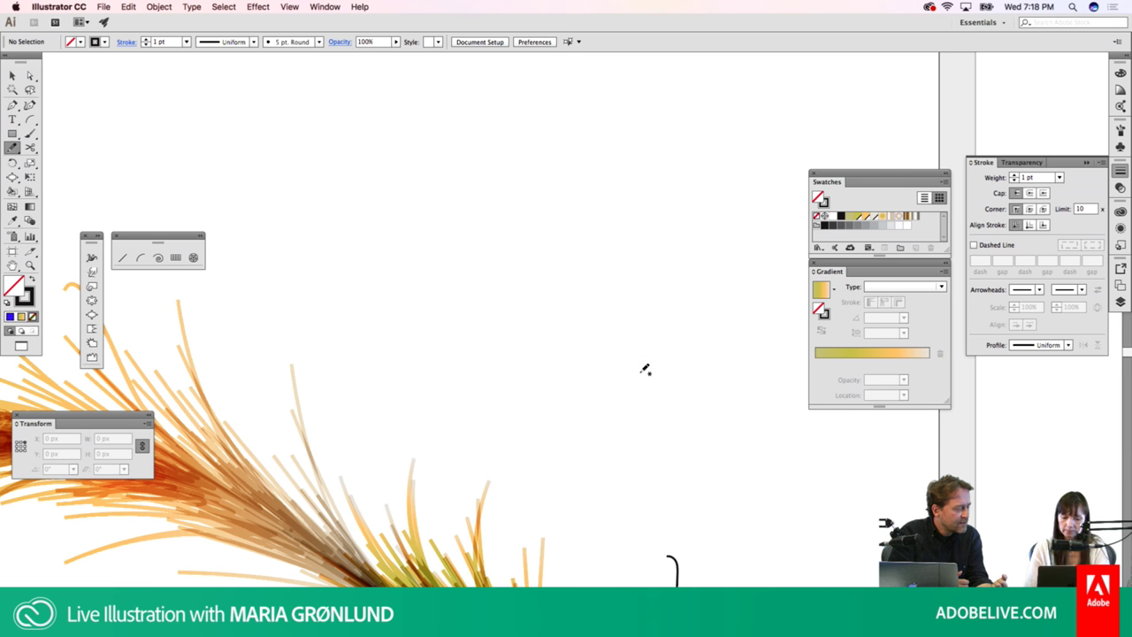
Draw two pencil test strokes, undo them, and bring the whole artboard back into view
drag(493, 201, 577, 383)
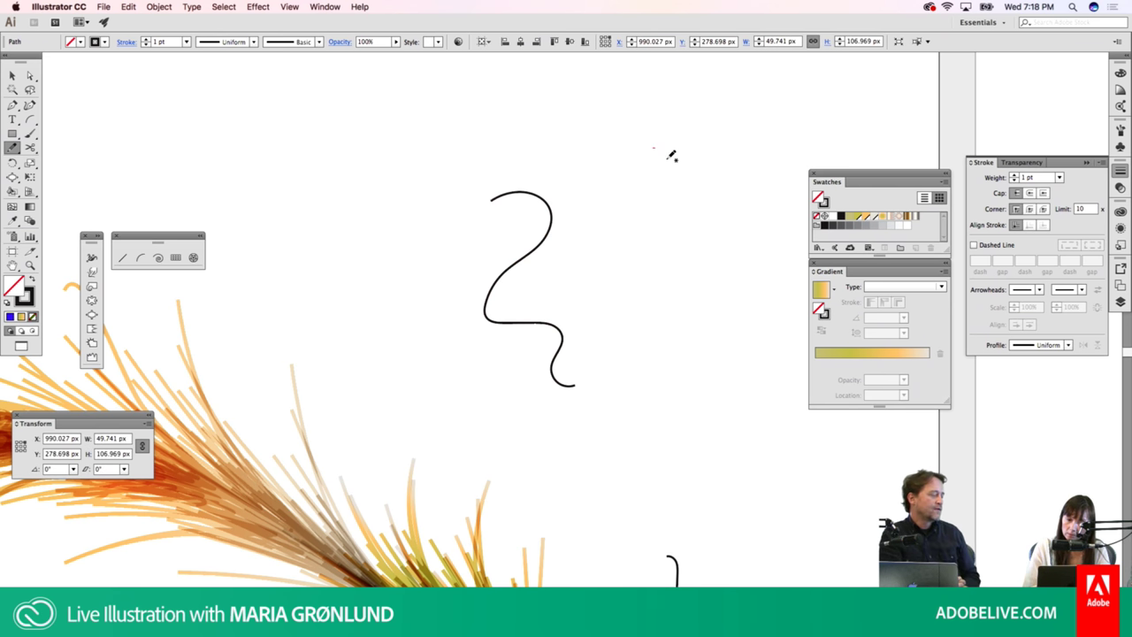
drag(655, 147, 674, 307)
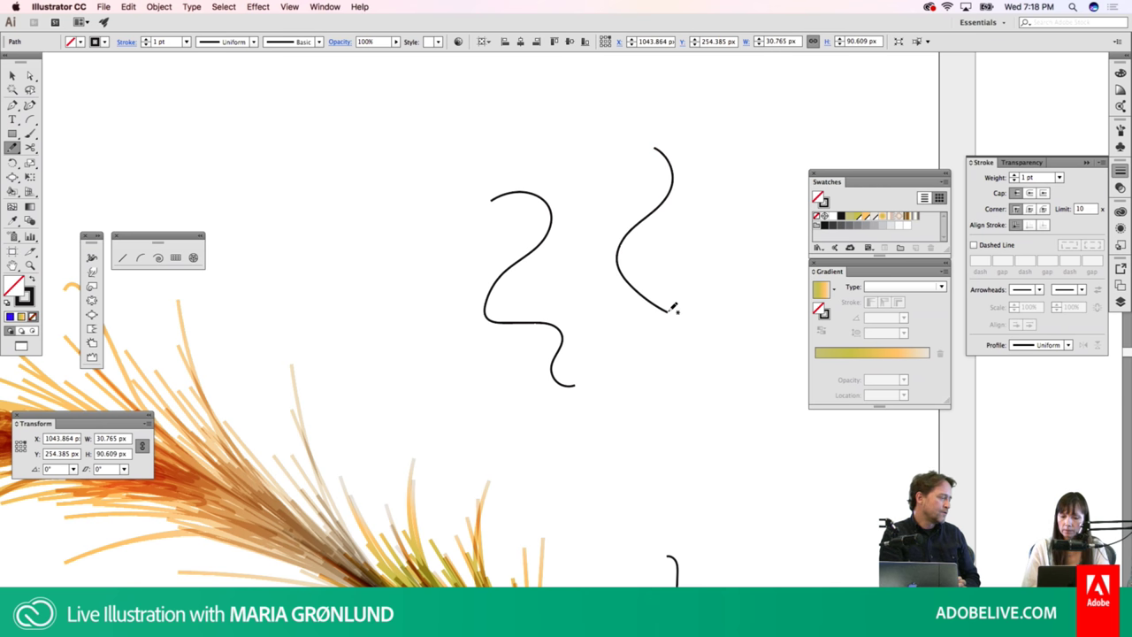
key(super+z)
key(super+z)
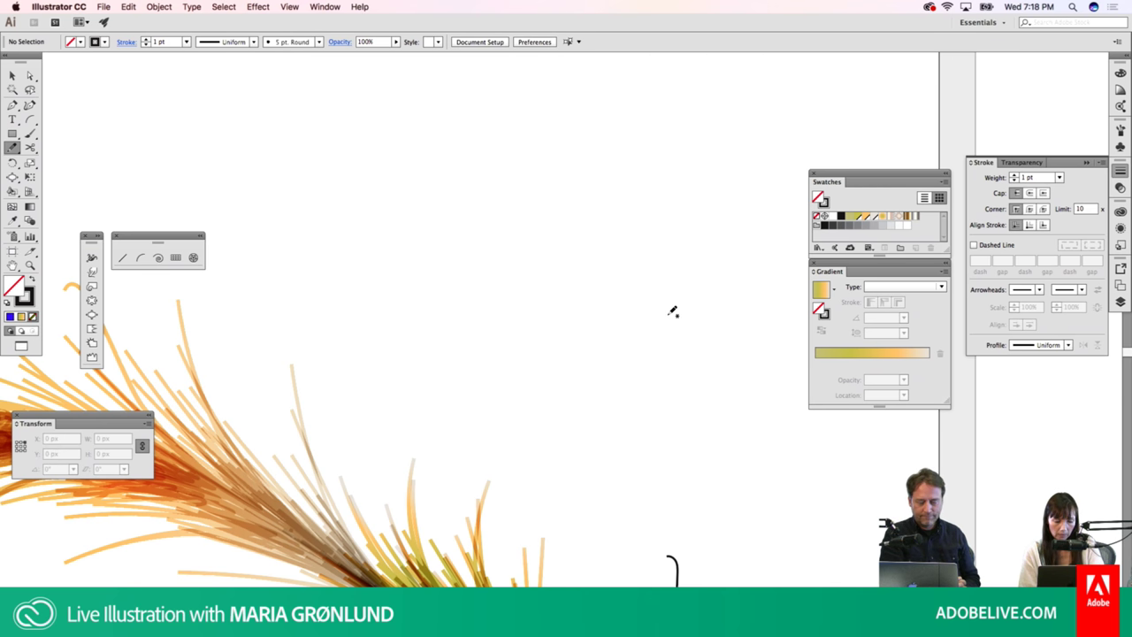
key(super+0)
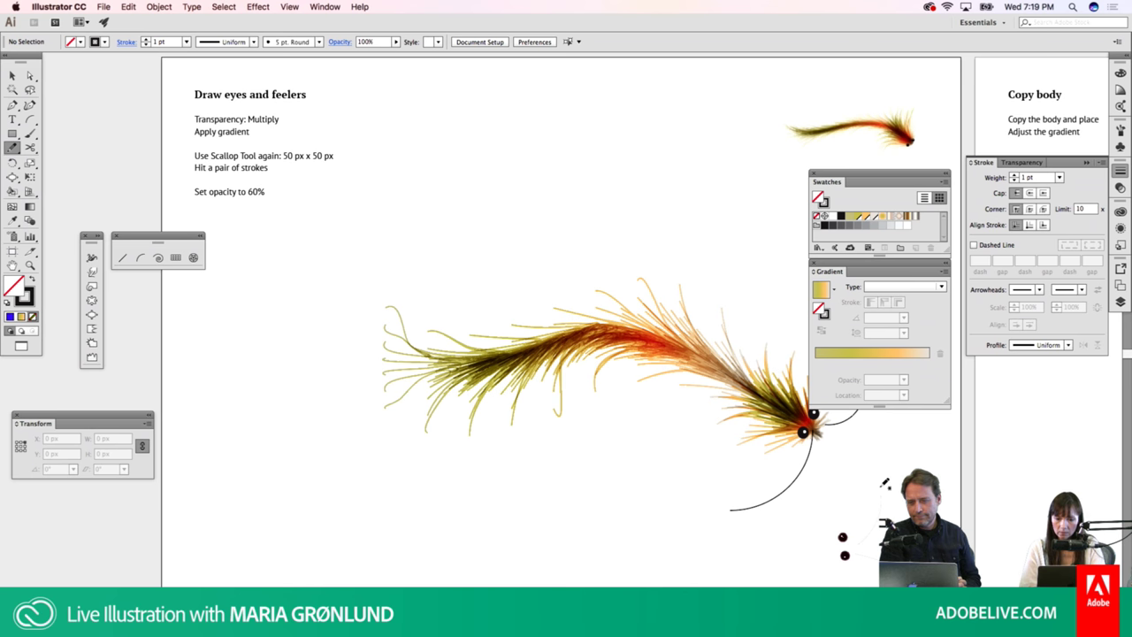
drag(878, 470, 648, 439)
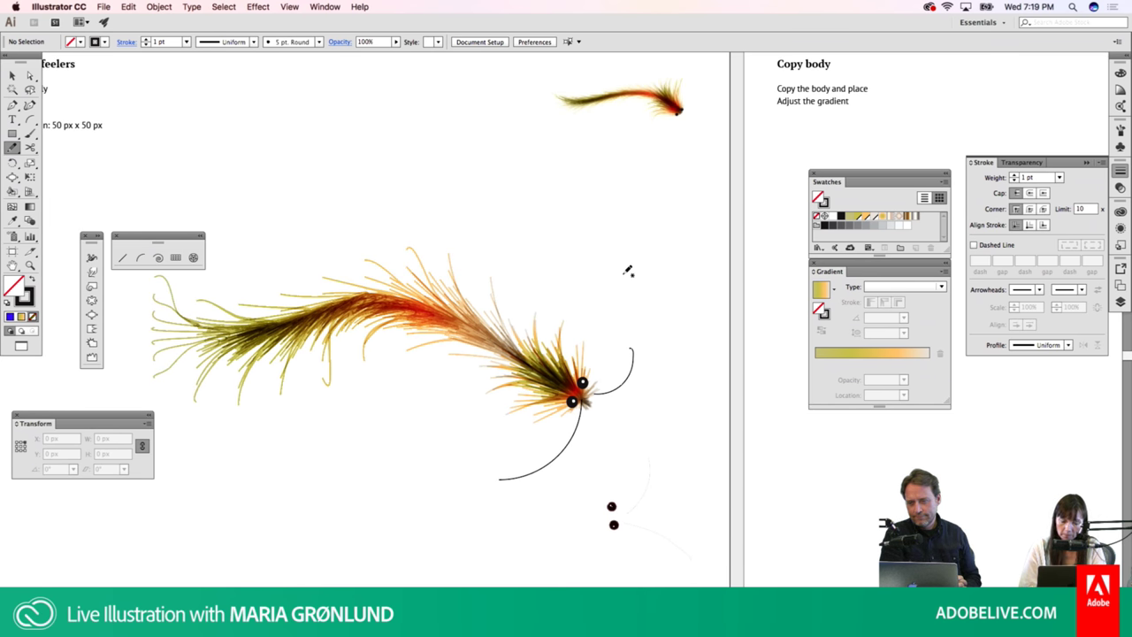
Paste a copy of the creature body onto the Copy body artboard
key(v)
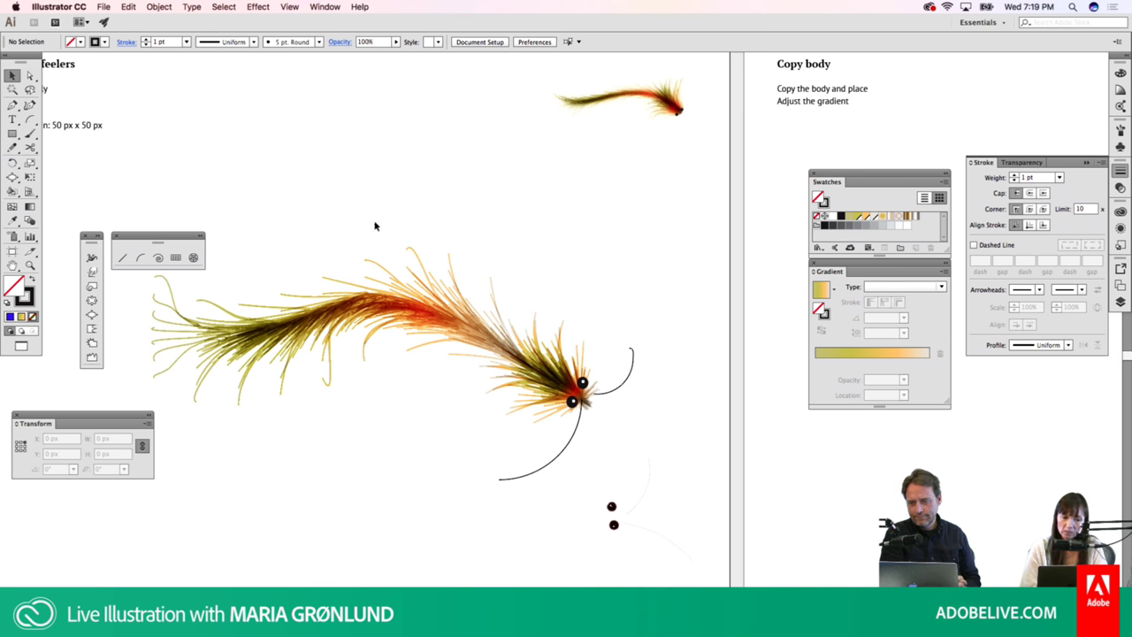
drag(360, 222, 620, 420)
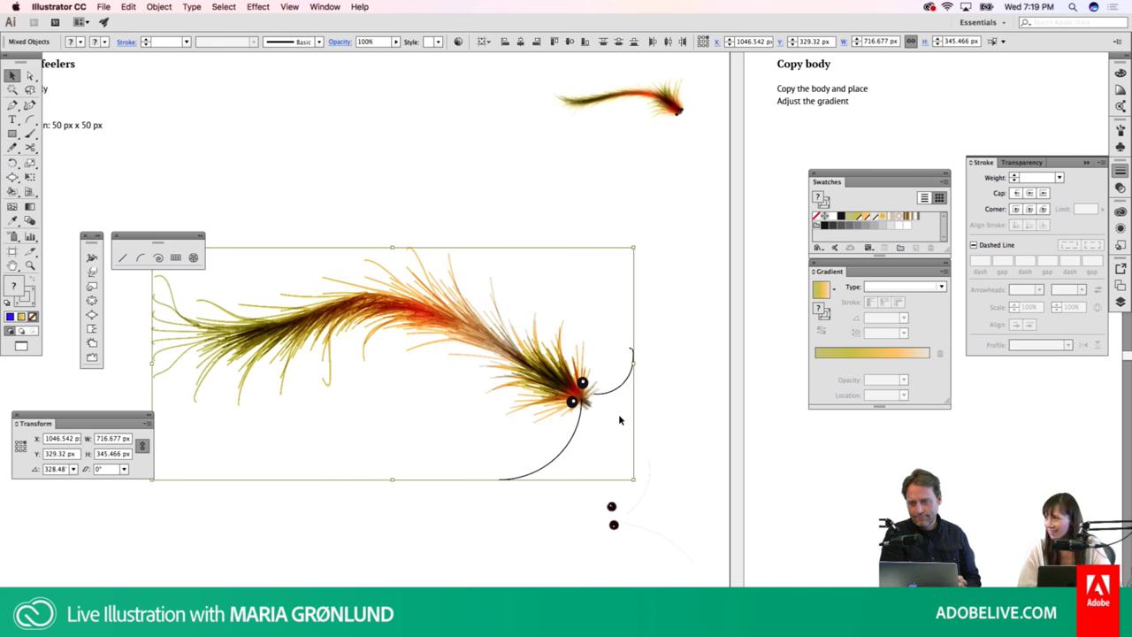
click(788, 369)
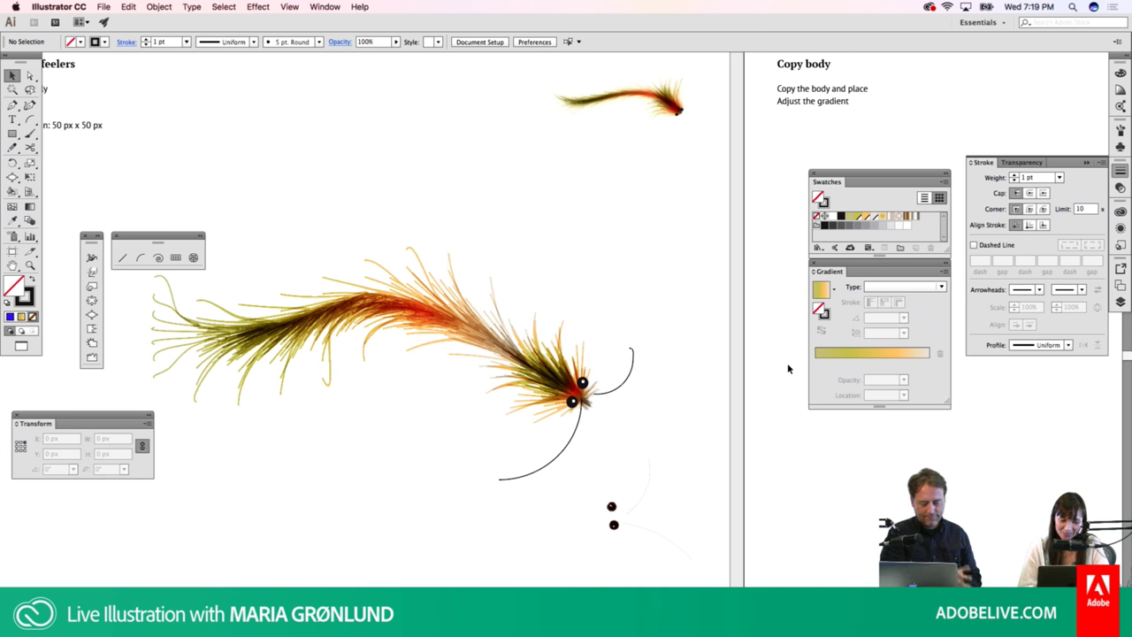
key(shift+Page_Down)
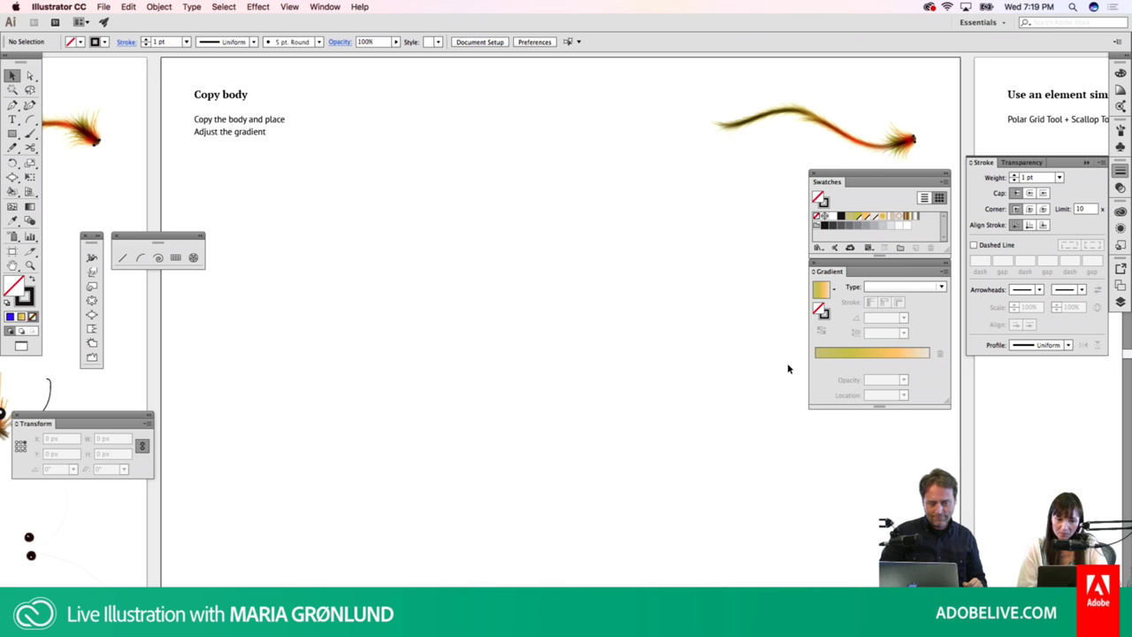
key(ctrl+a)
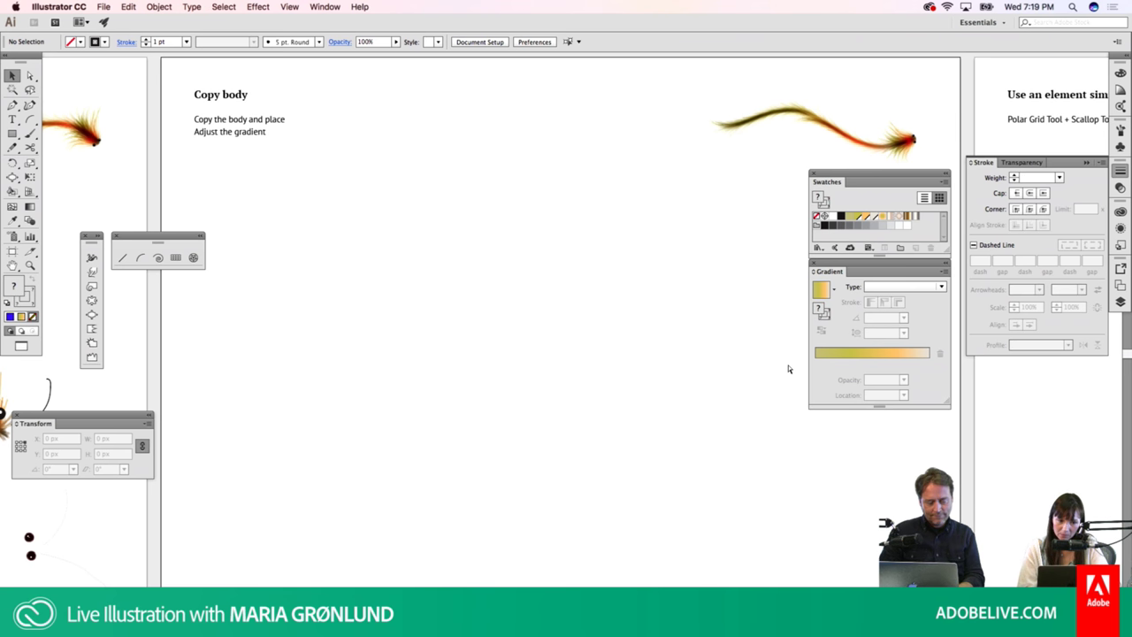
key(ctrl+v)
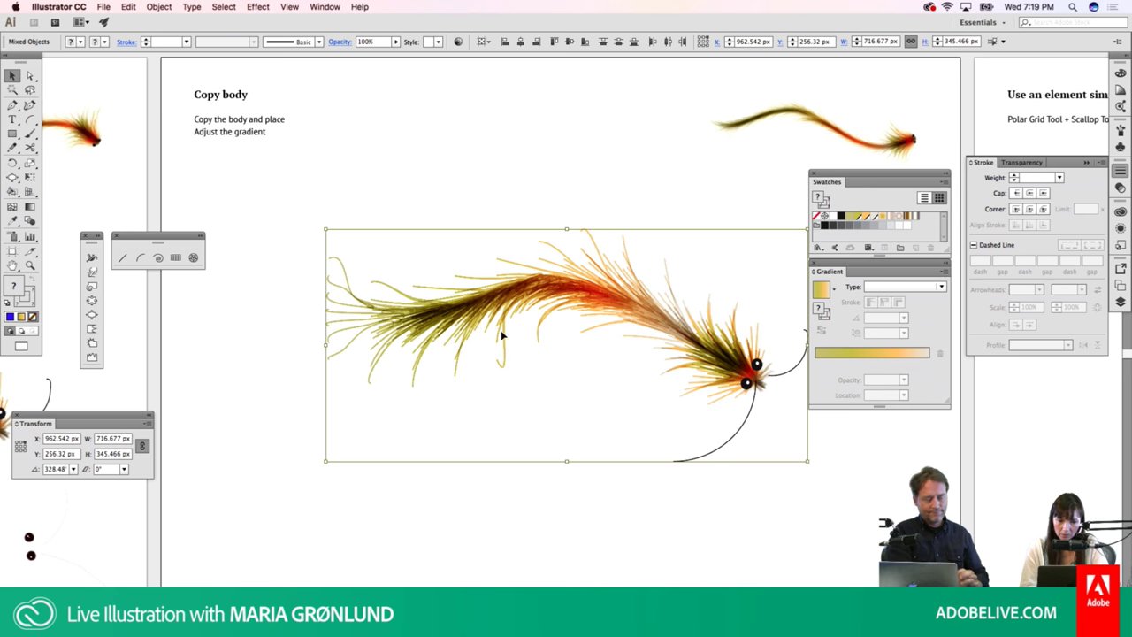
Shift the pasted body right, then drag a duplicate leftward over its tail end
drag(482, 315, 628, 304)
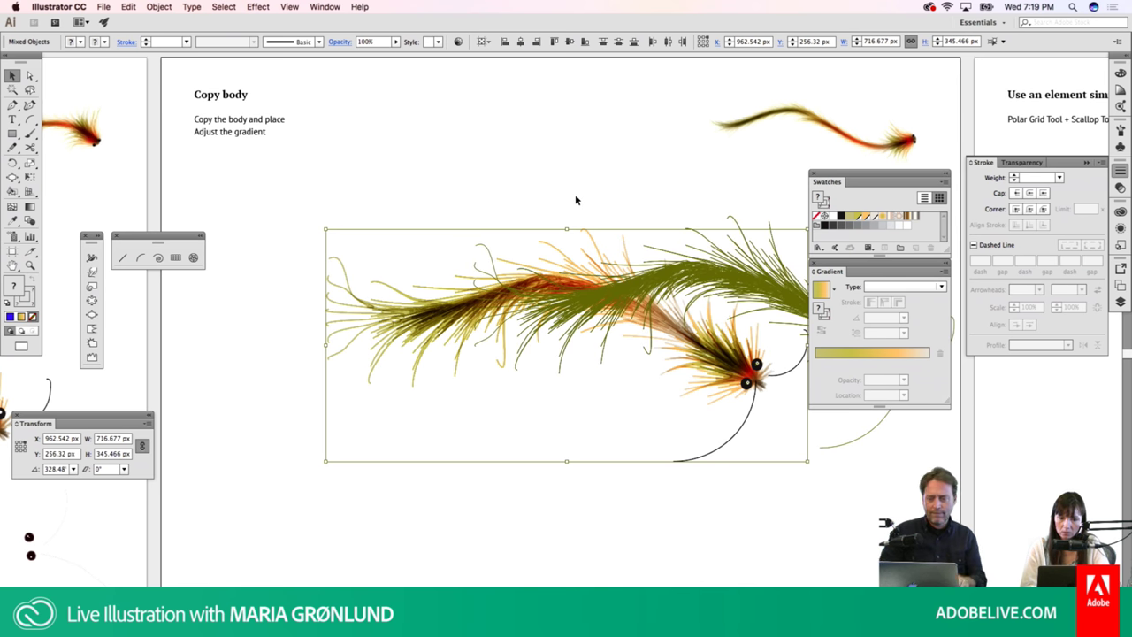
click(575, 200)
click(643, 290)
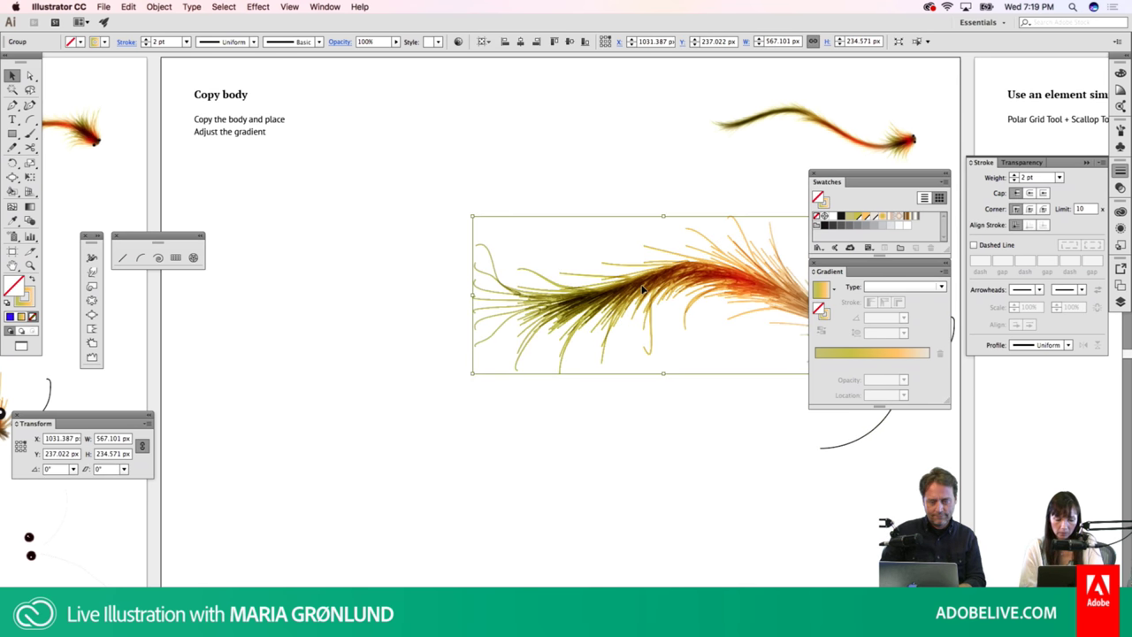
right_click(643, 289)
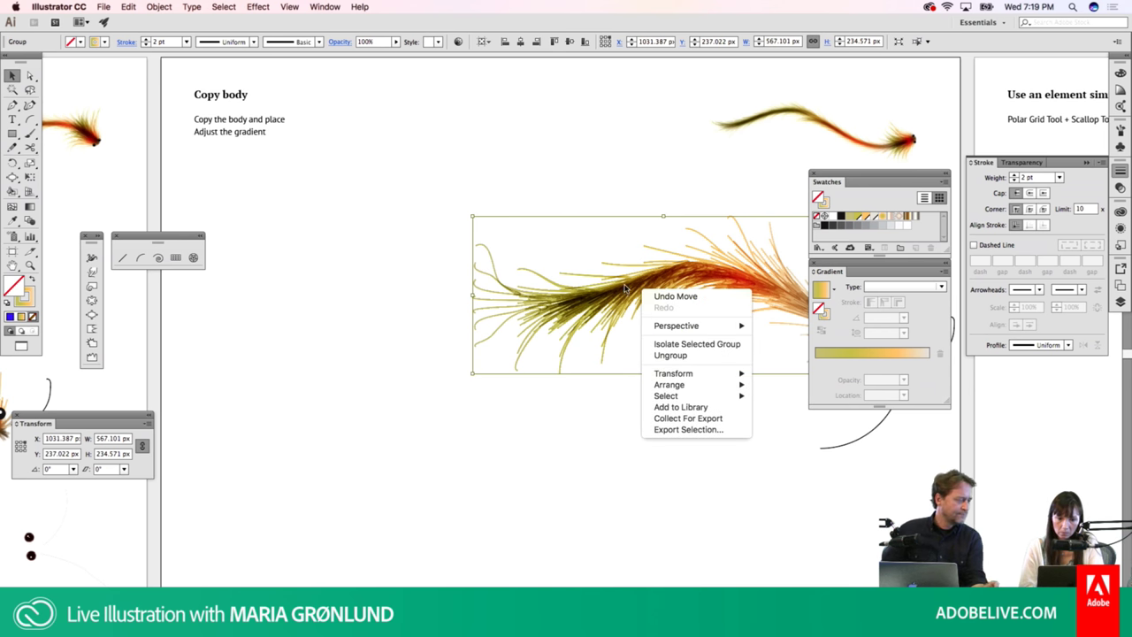
click(547, 189)
click(557, 190)
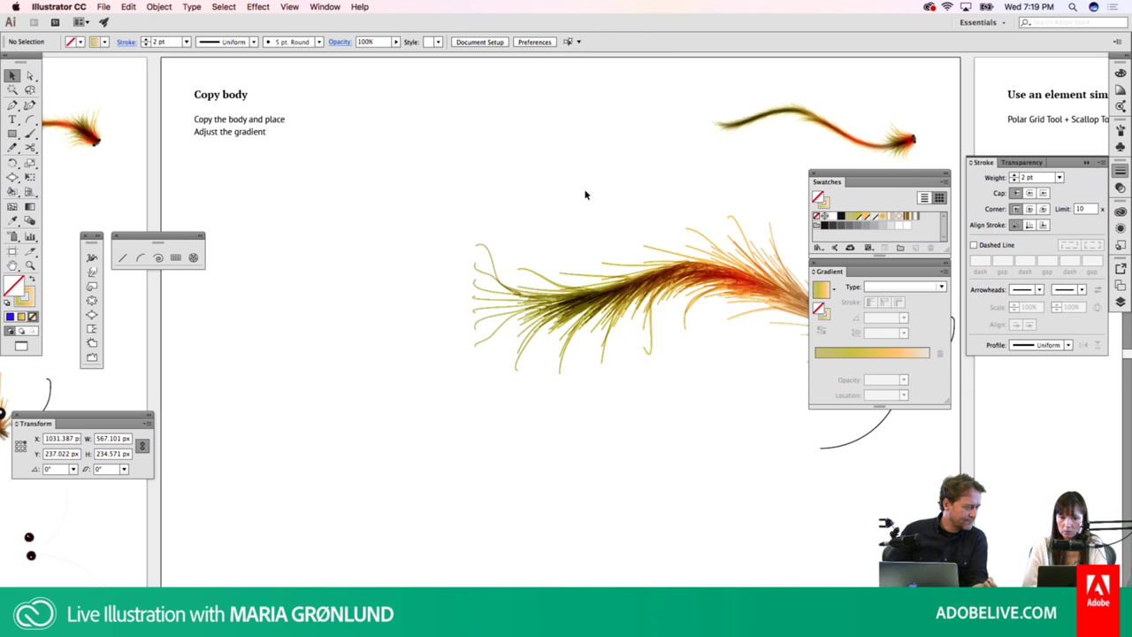
click(652, 285)
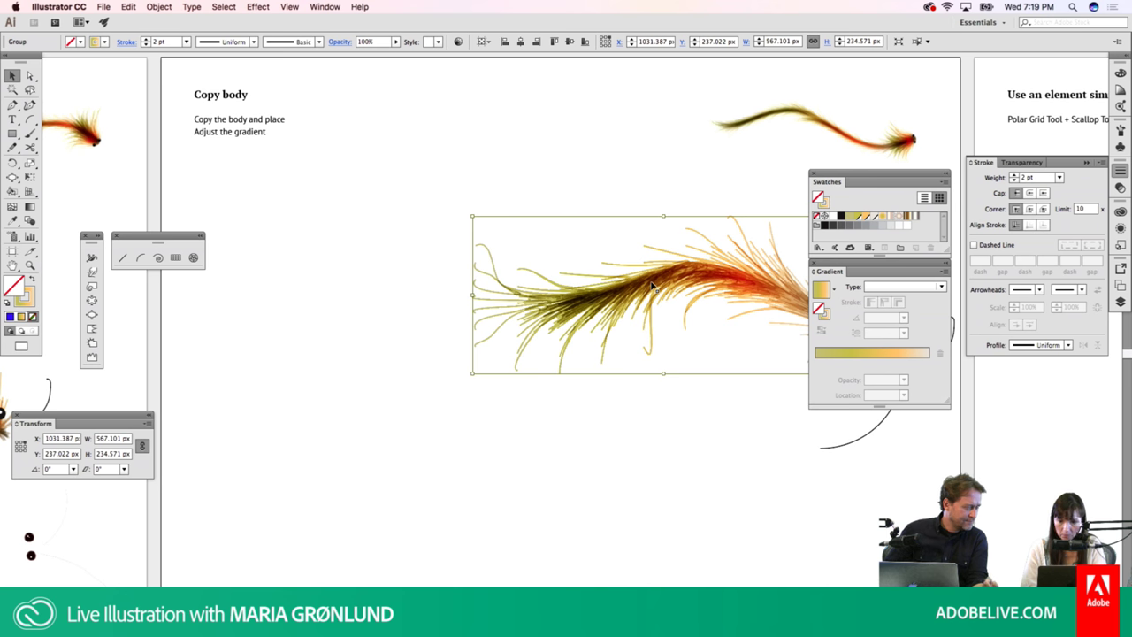
drag(652, 286, 329, 273)
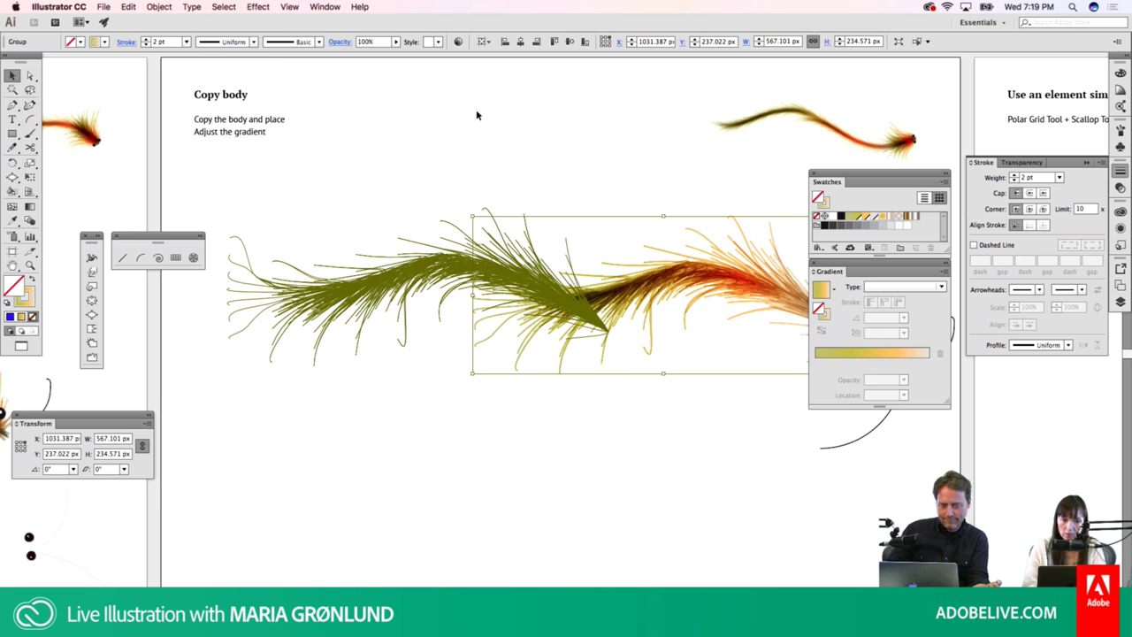
Reflect the left body copy across the Horizontal axis and nudge it slightly down
click(158, 7)
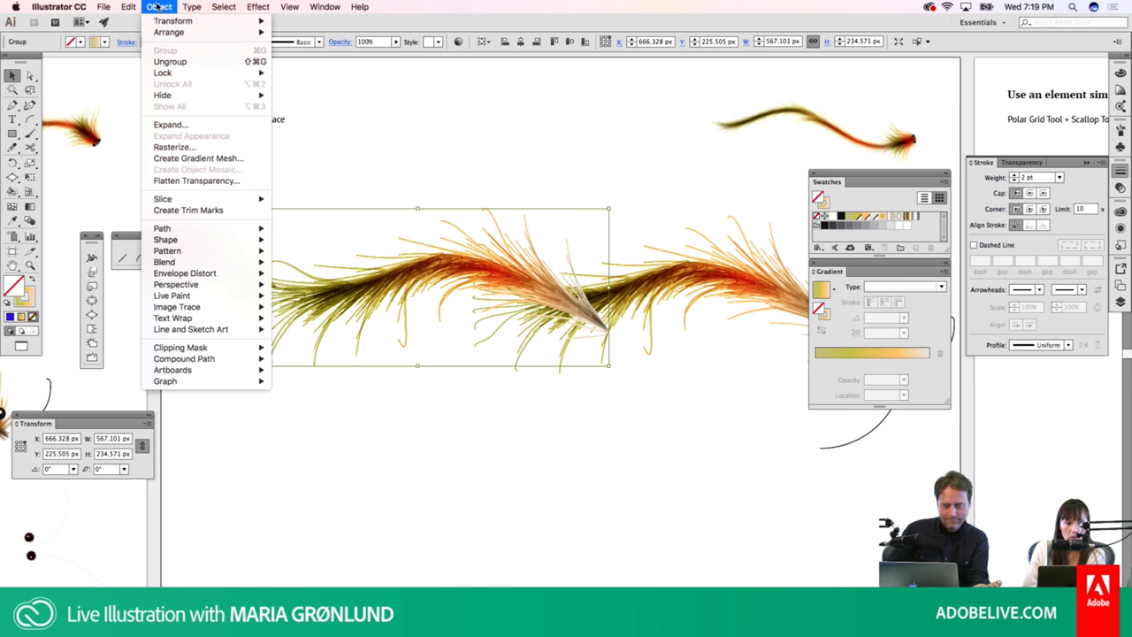
mouse_move(173, 21)
click(389, 64)
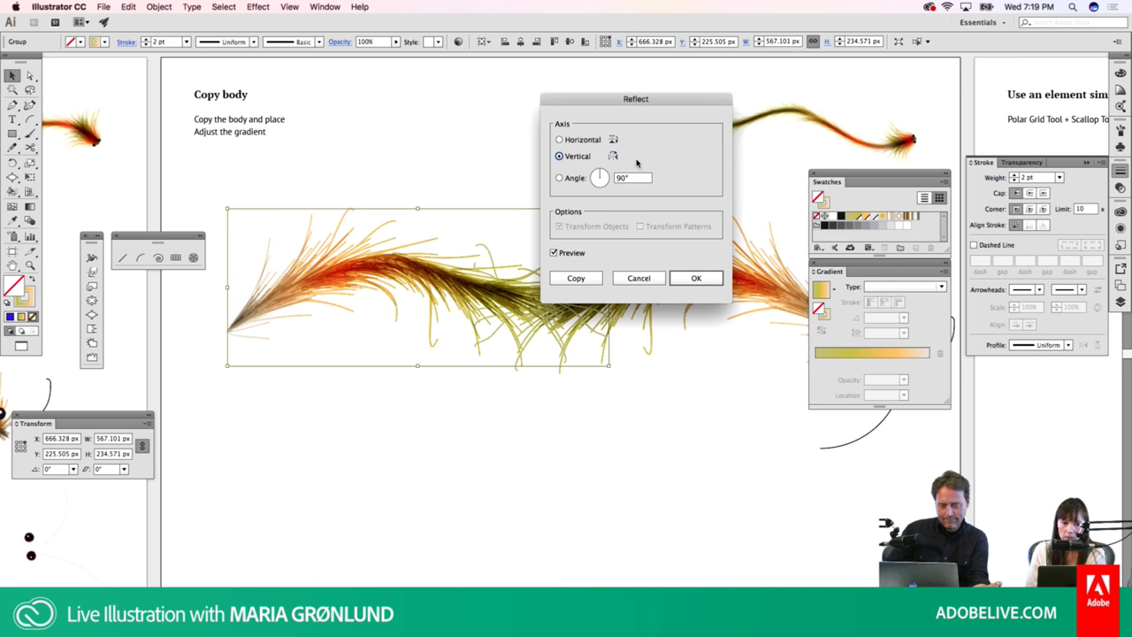
click(559, 140)
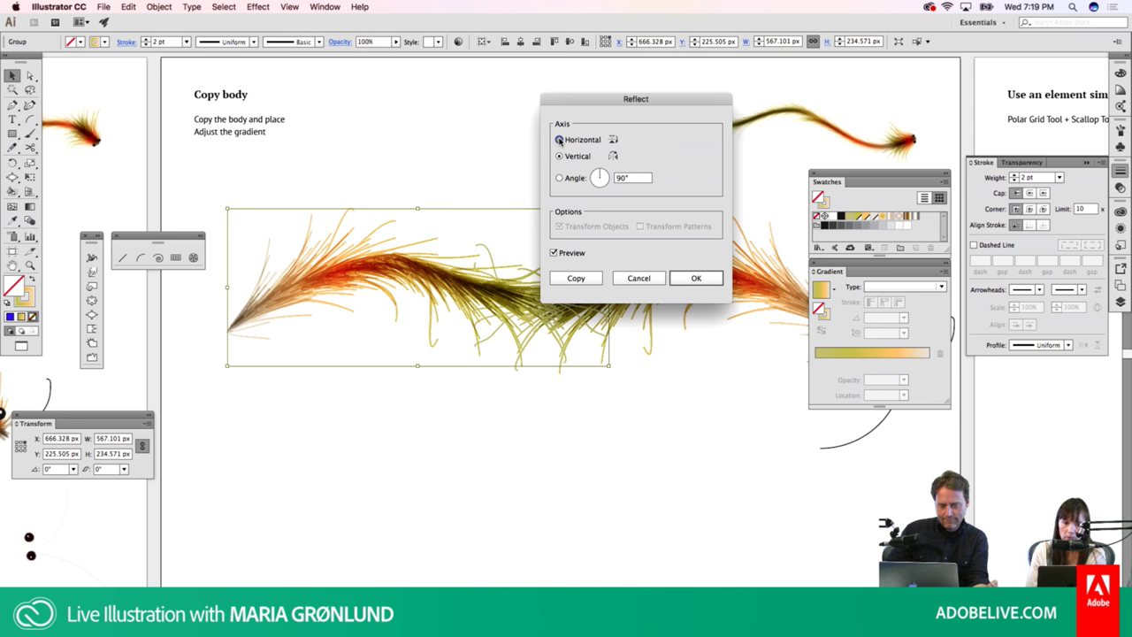
click(695, 276)
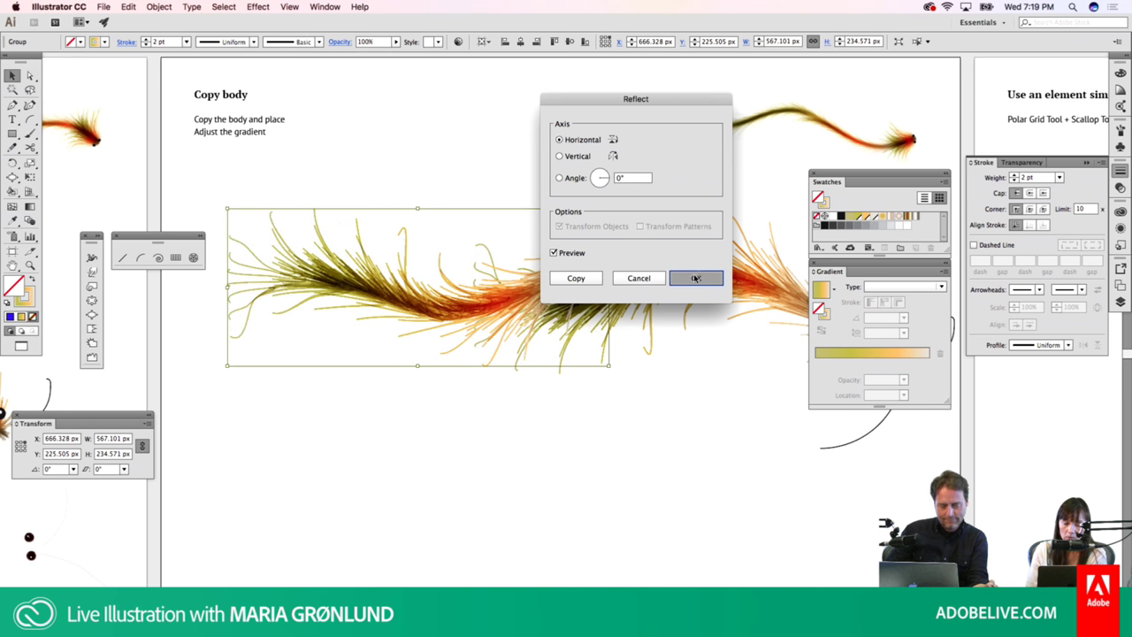
drag(543, 295, 549, 323)
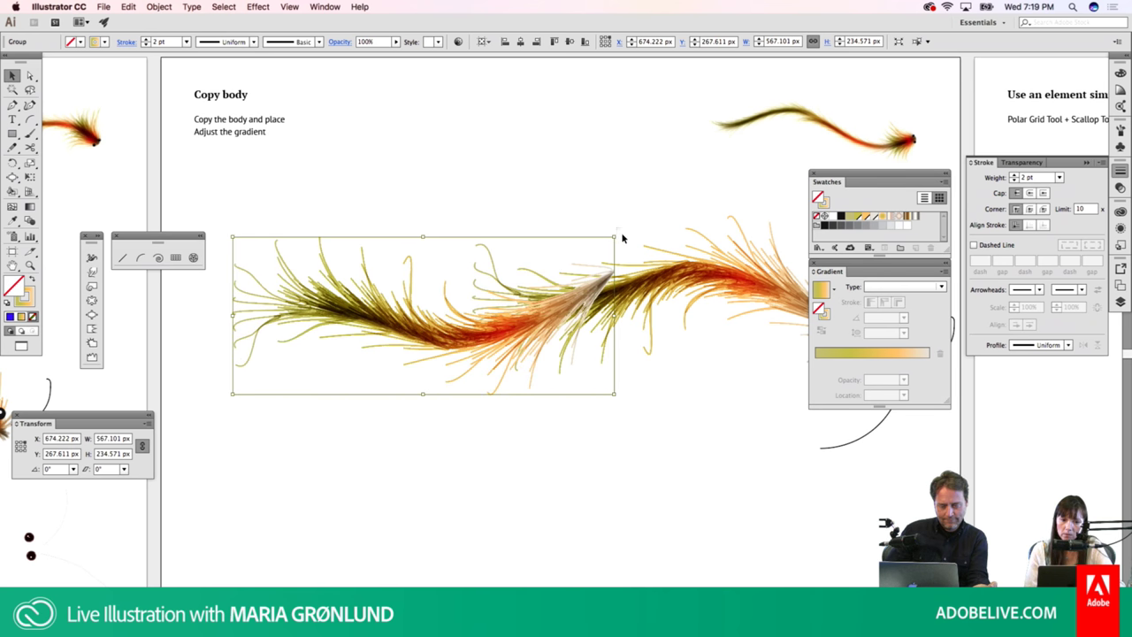
Rotate the flipped copy about 9° clockwise (to 351°) so it continues the wave
click(631, 274)
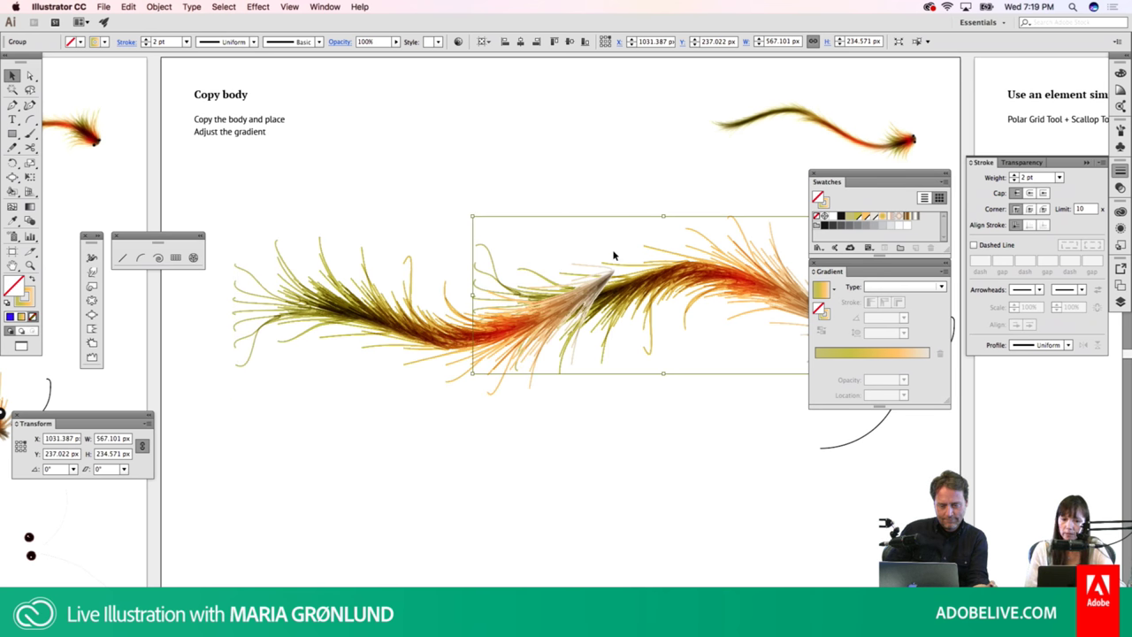
click(376, 320)
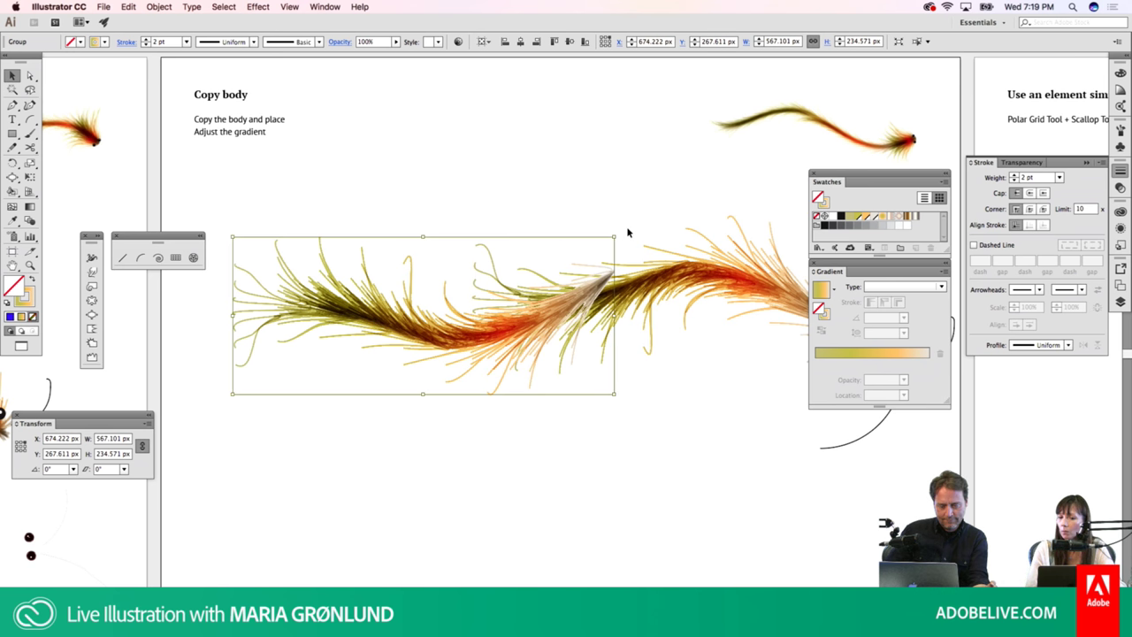
drag(612, 232, 595, 274)
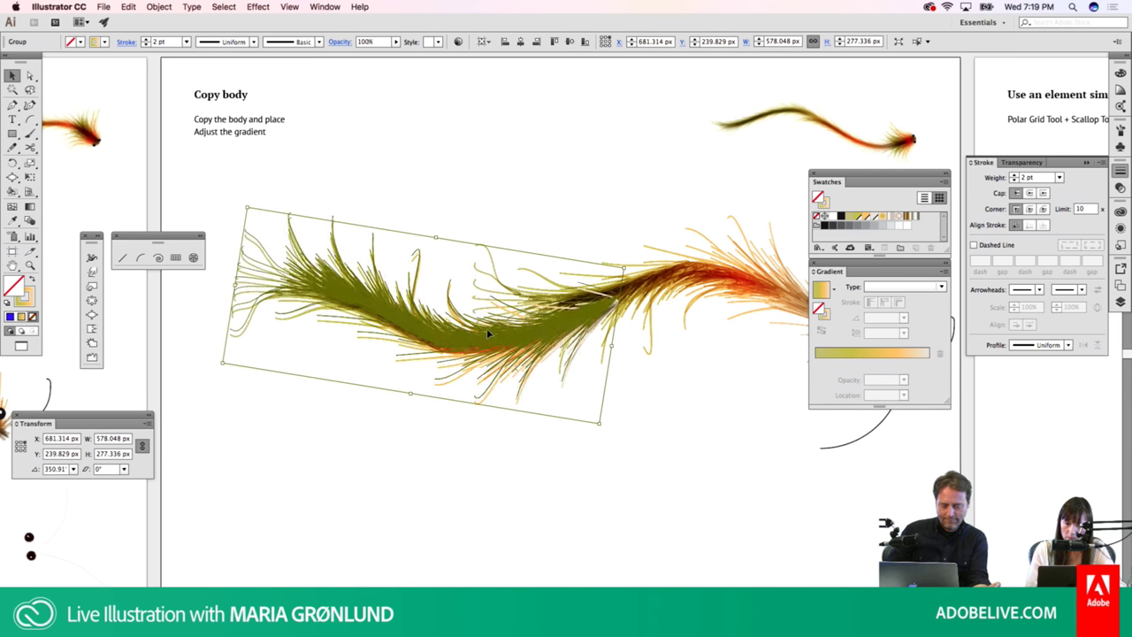
click(670, 353)
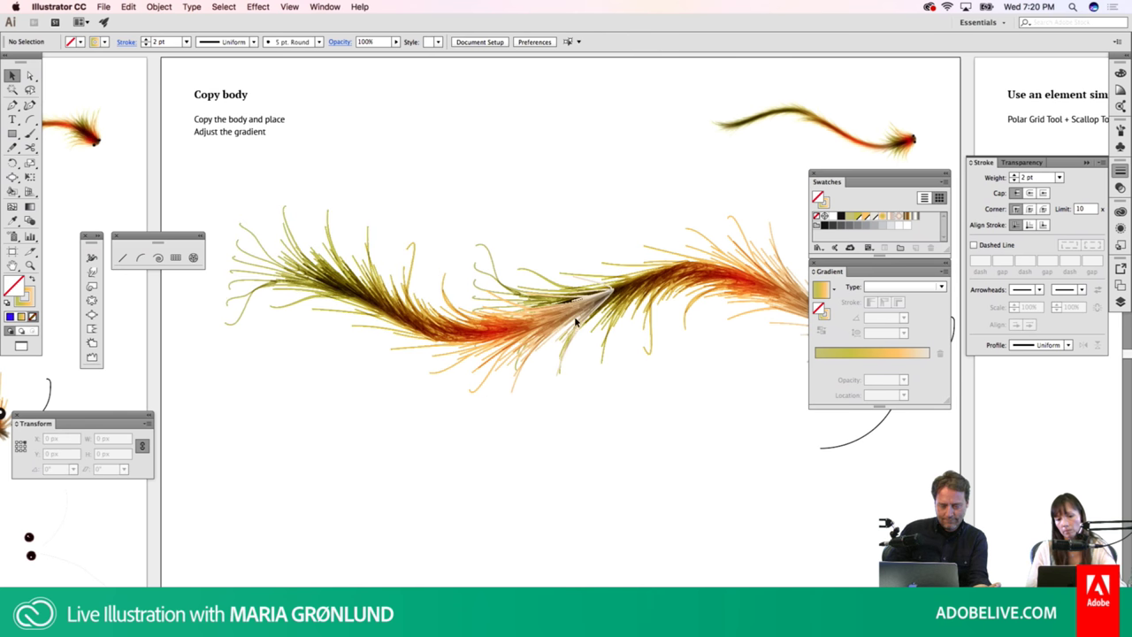
click(466, 322)
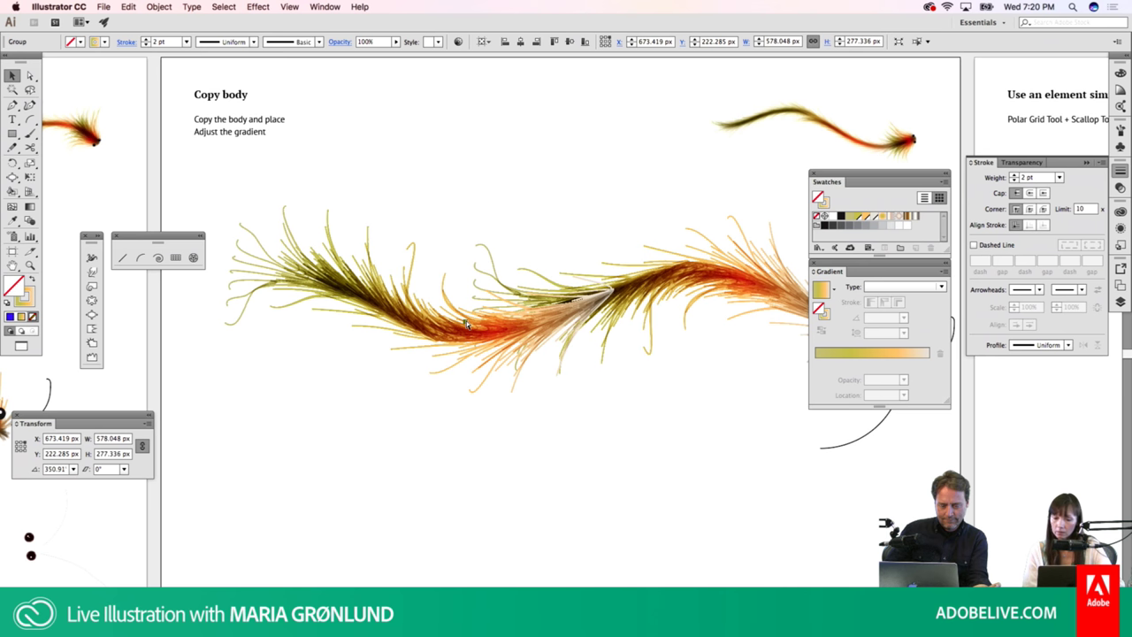
key(Delete)
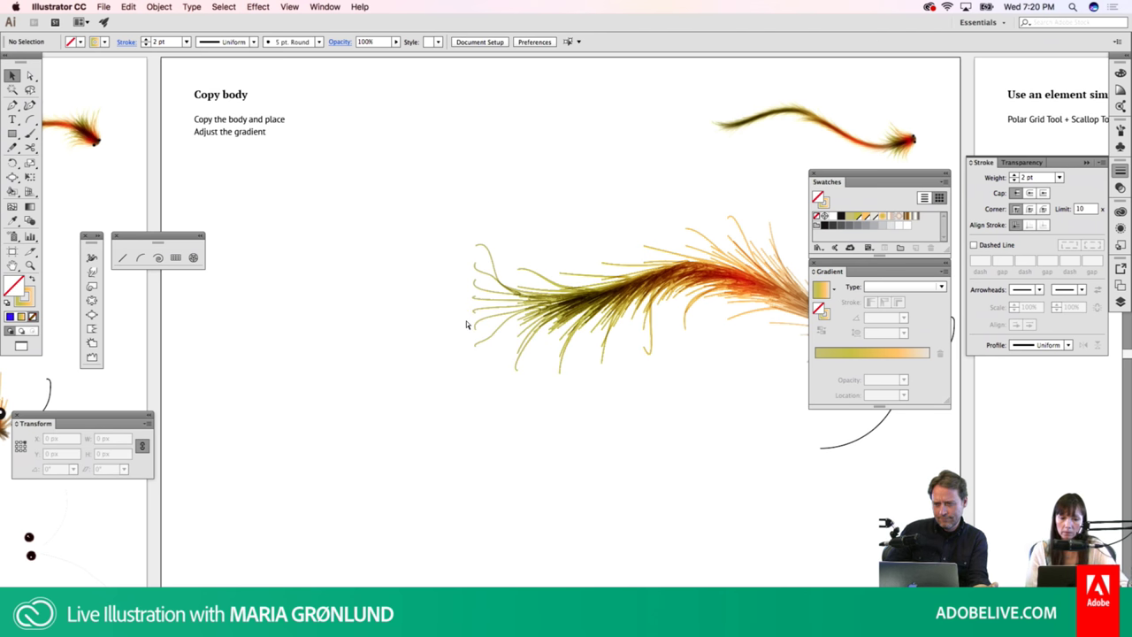
key(ctrl+z)
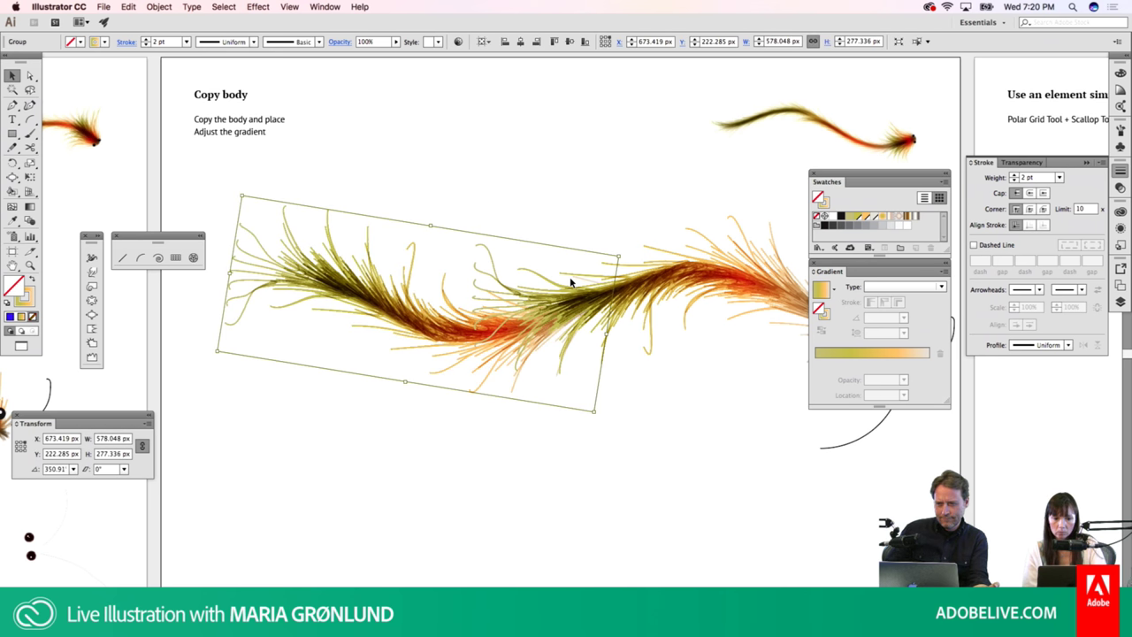
click(550, 194)
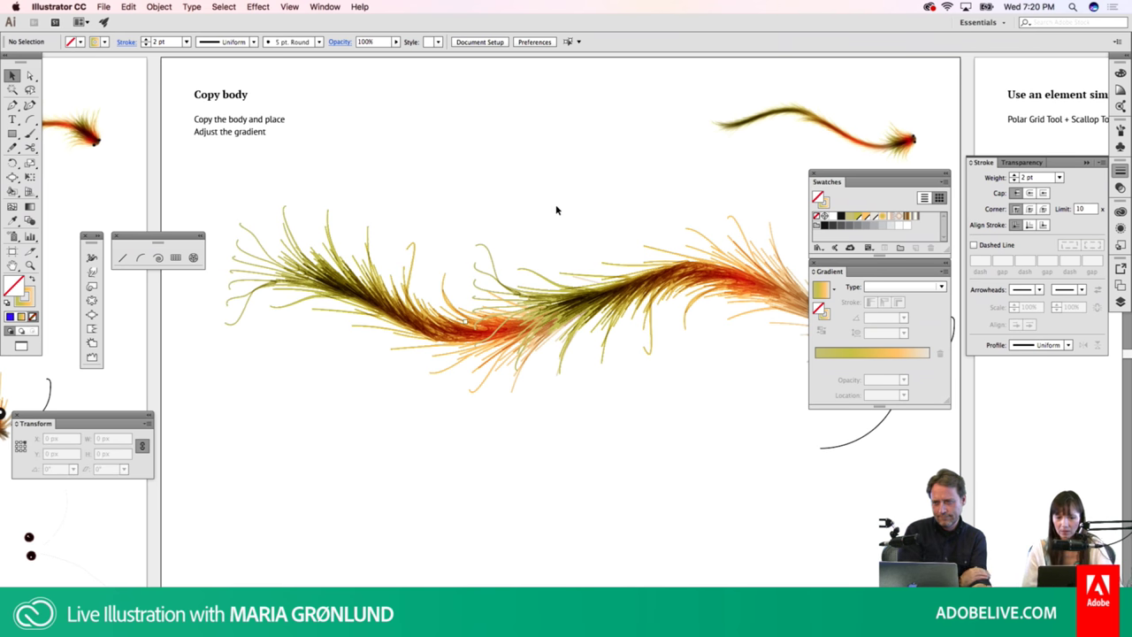
scroll(715, 262, right, 1)
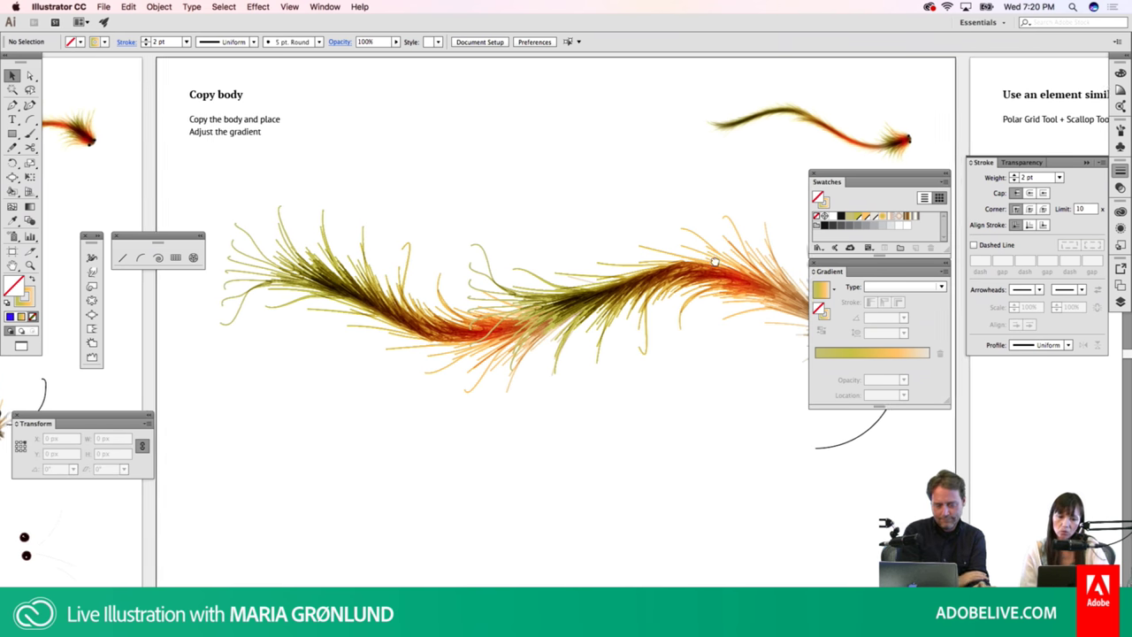
scroll(715, 262, up, 5)
scroll(672, 301, right, 3)
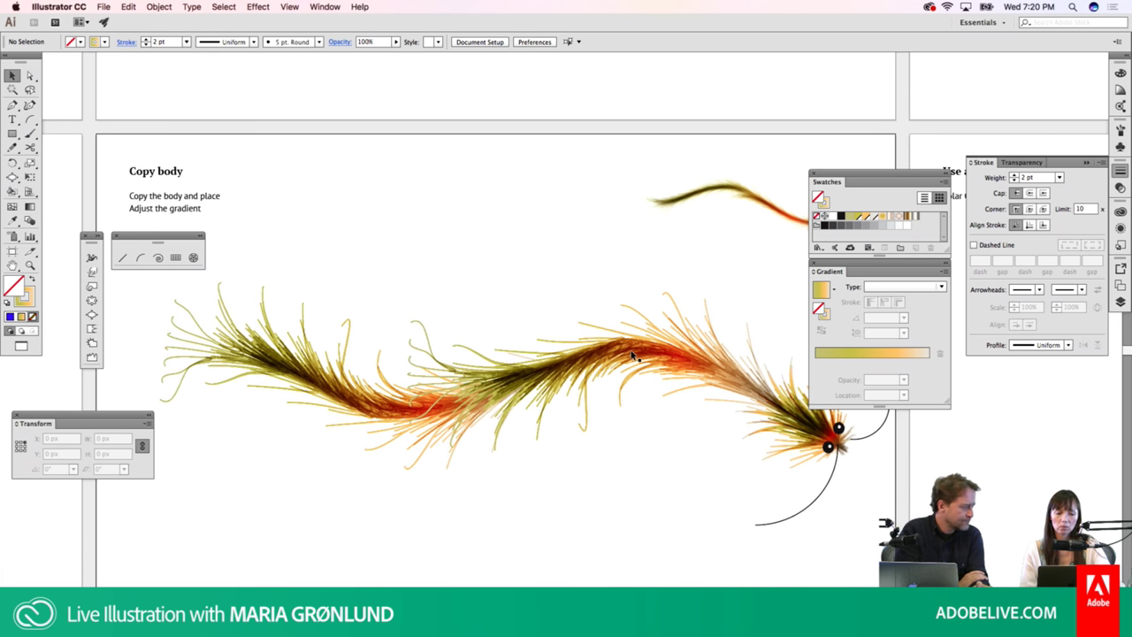
Select the original middle body group and bring up the Object menu toward Expand
click(541, 441)
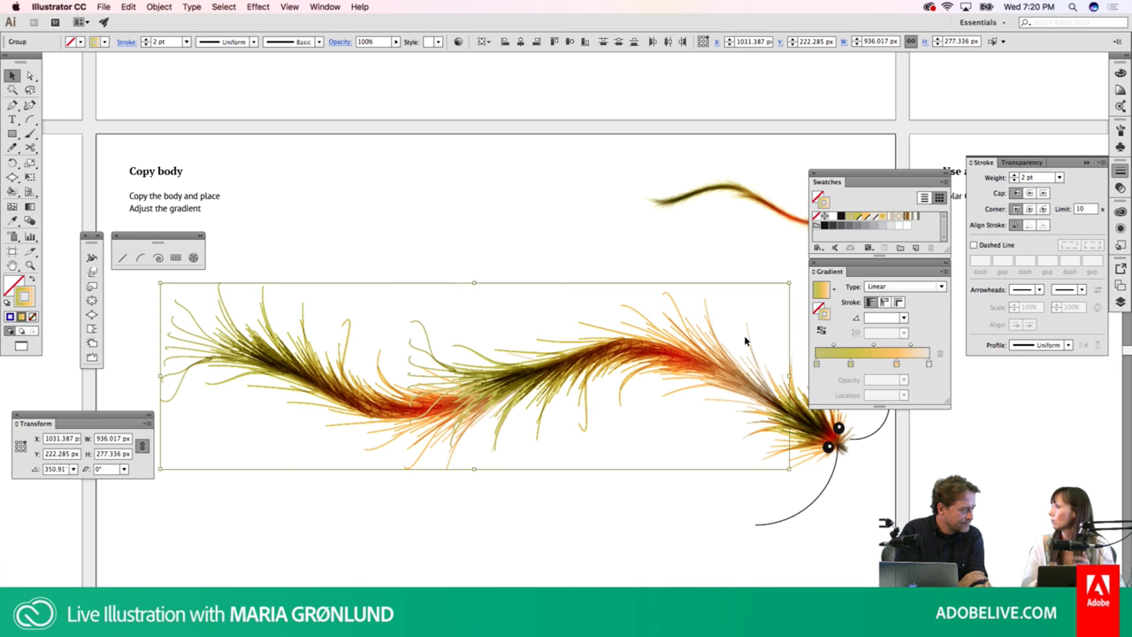
click(595, 253)
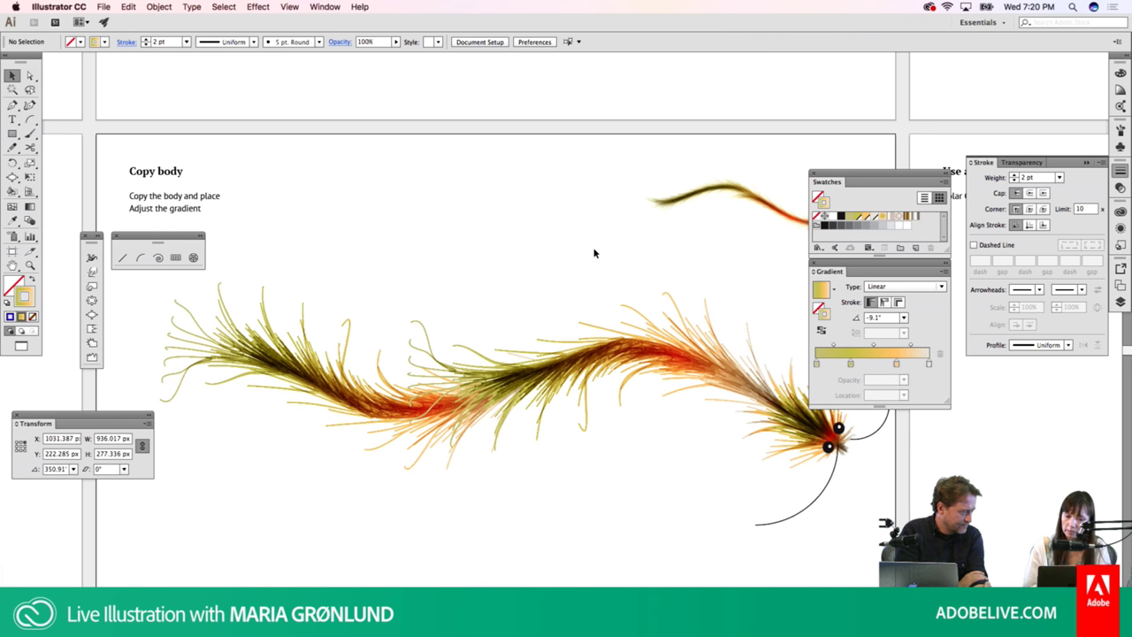
click(667, 356)
key(g)
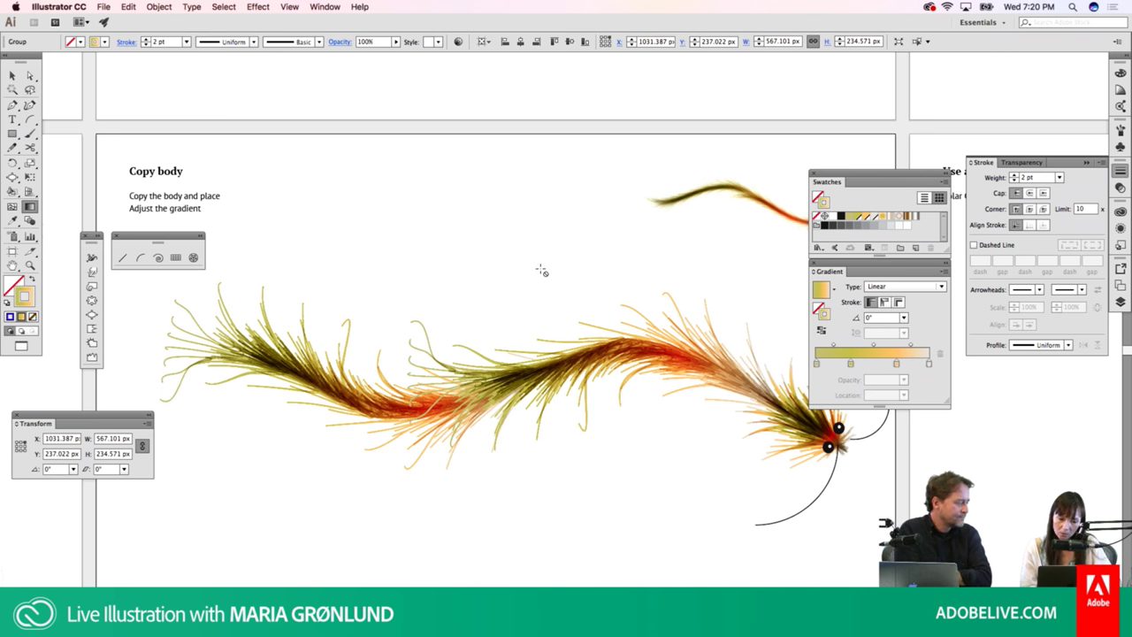
key(v)
click(536, 297)
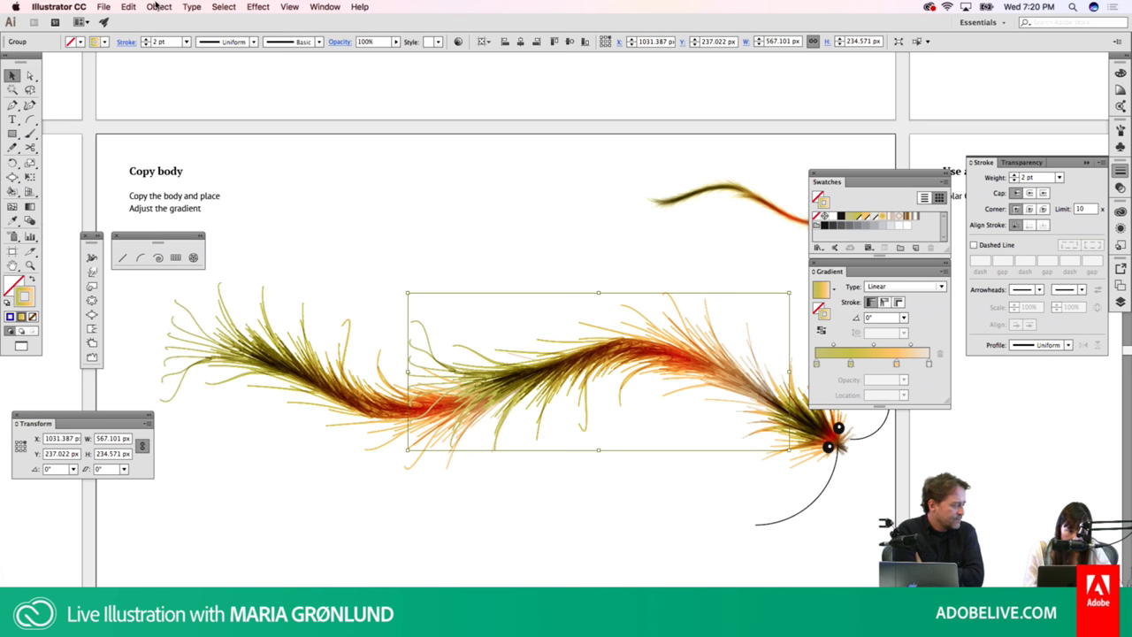
click(156, 6)
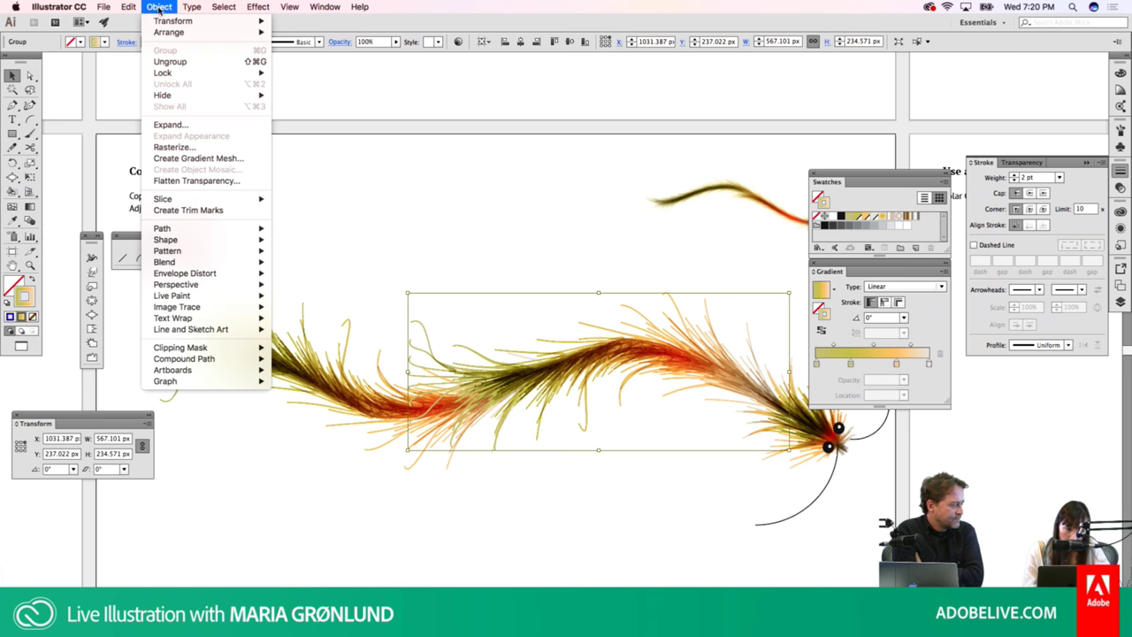
Expand Fill and Stroke on the original body and the tilted left copy, then switch to Outline view
click(202, 129)
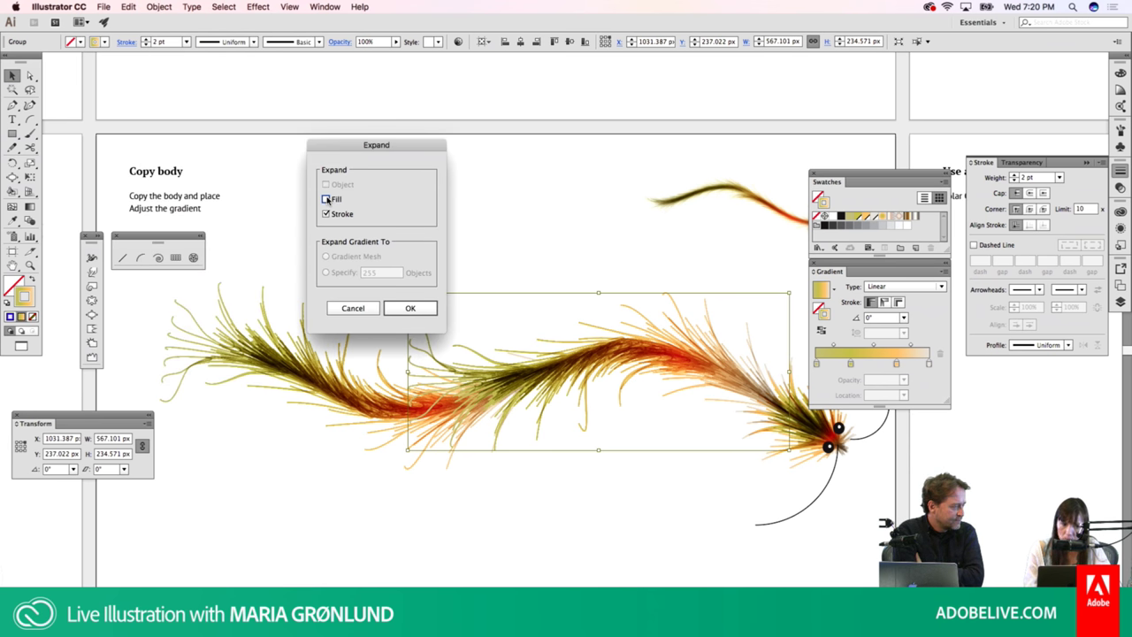
click(418, 308)
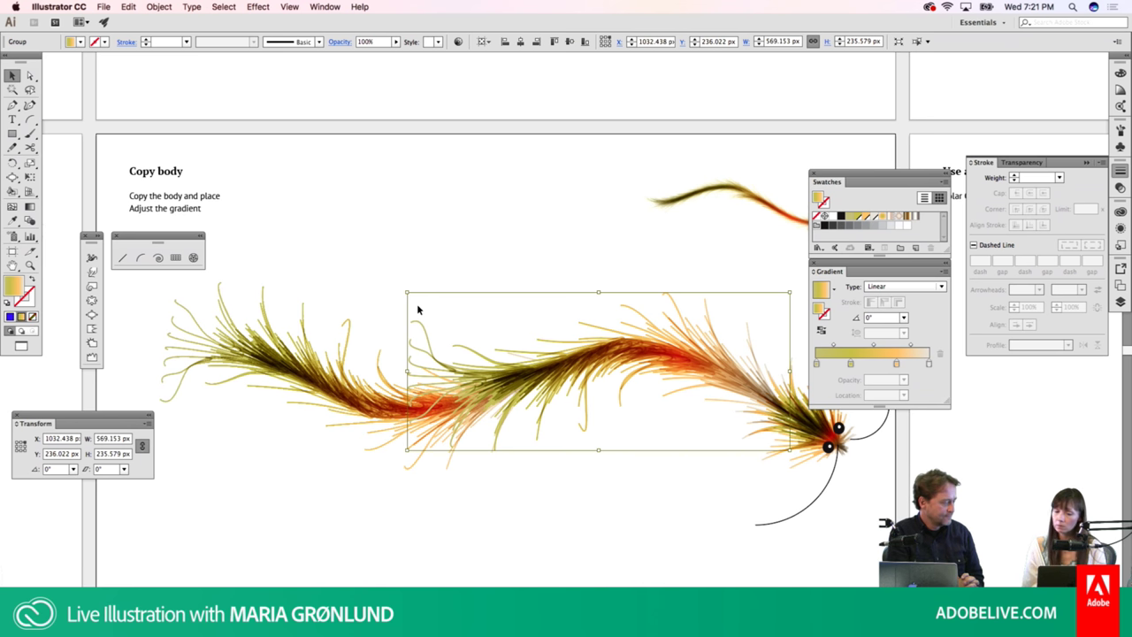
click(330, 427)
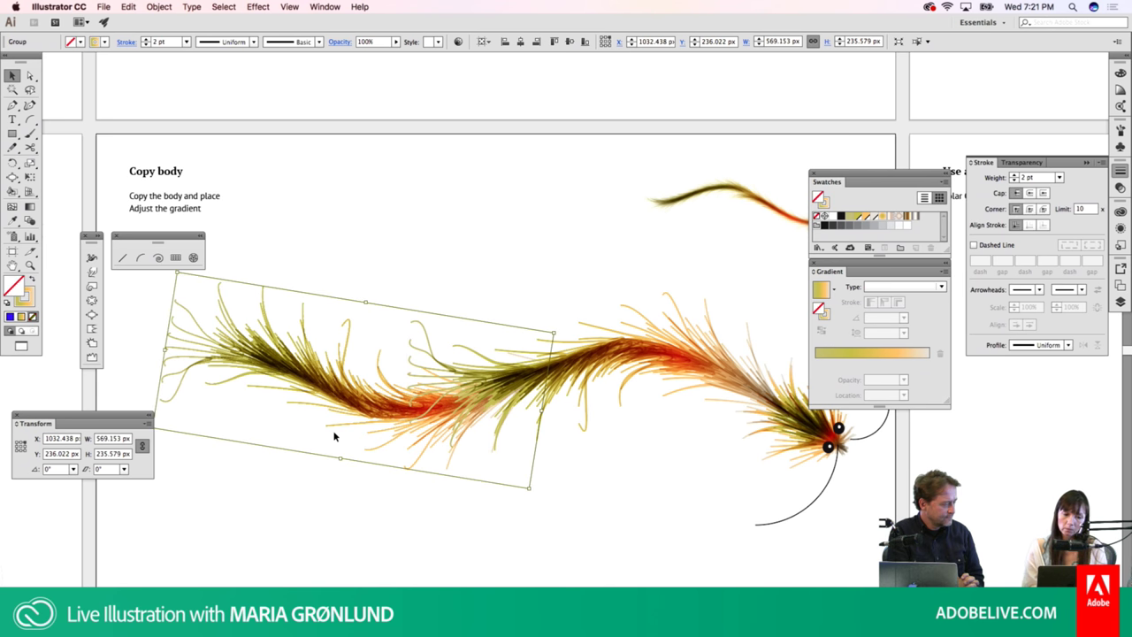
click(159, 7)
click(195, 126)
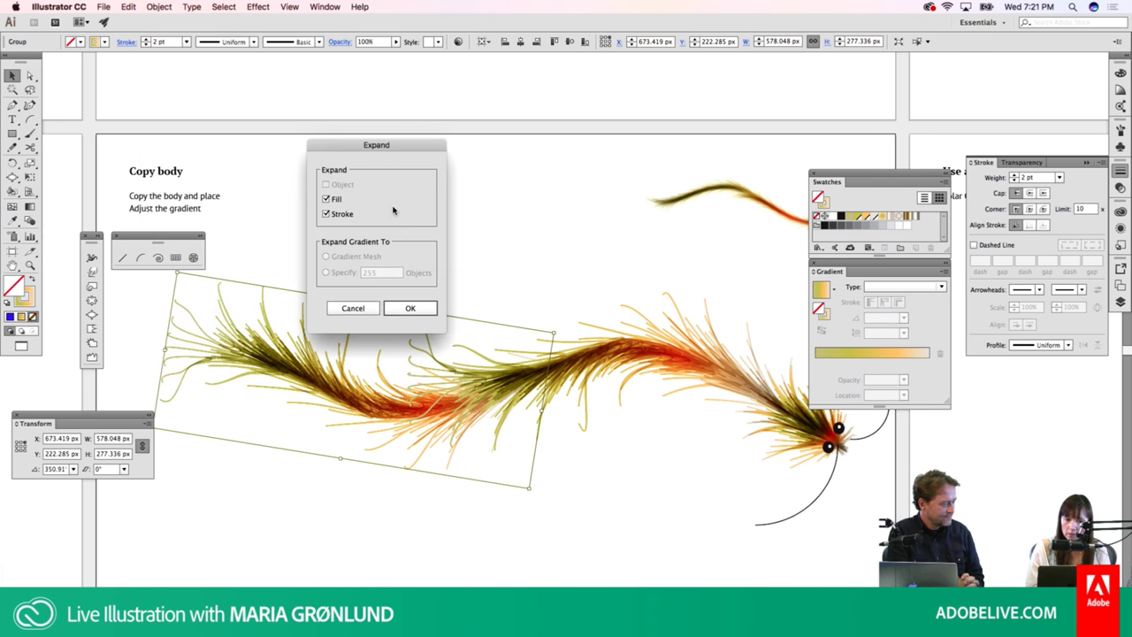
click(429, 308)
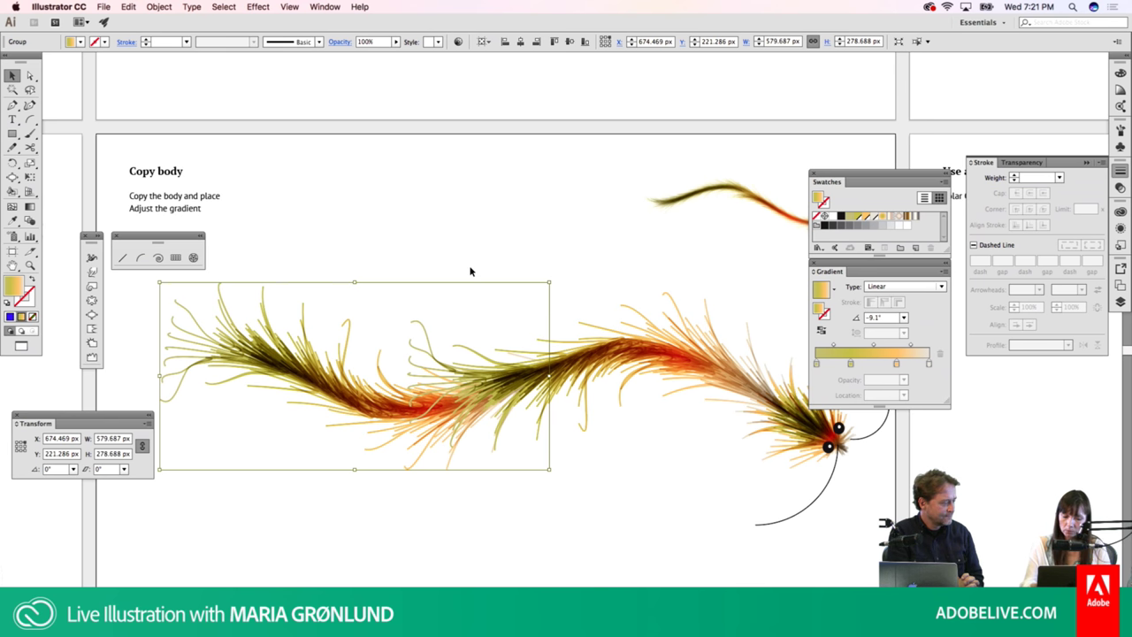
key(ctrl+h)
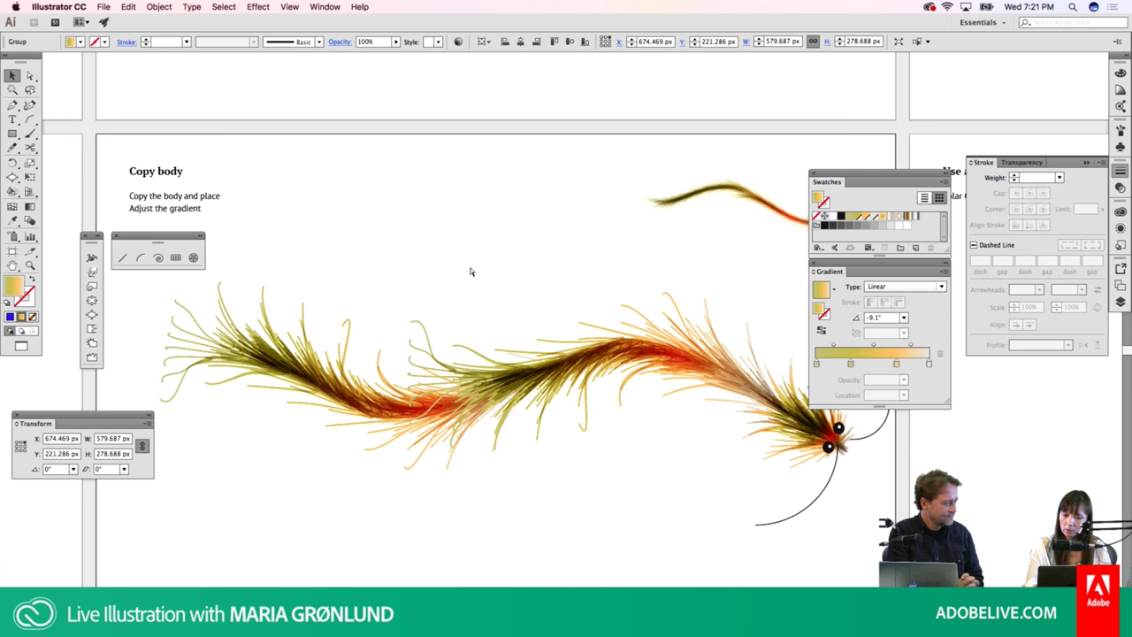
key(ctrl+y)
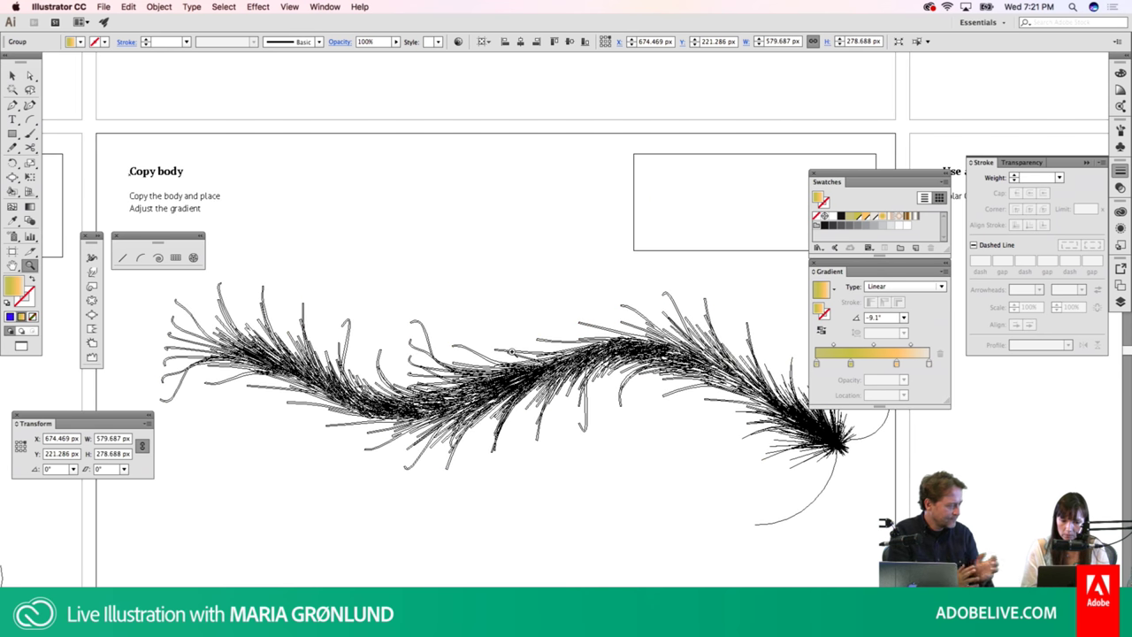
Zoom and pan across the expanded hair paths in Outline, then return to Preview fitted to the artboard
drag(518, 328, 602, 327)
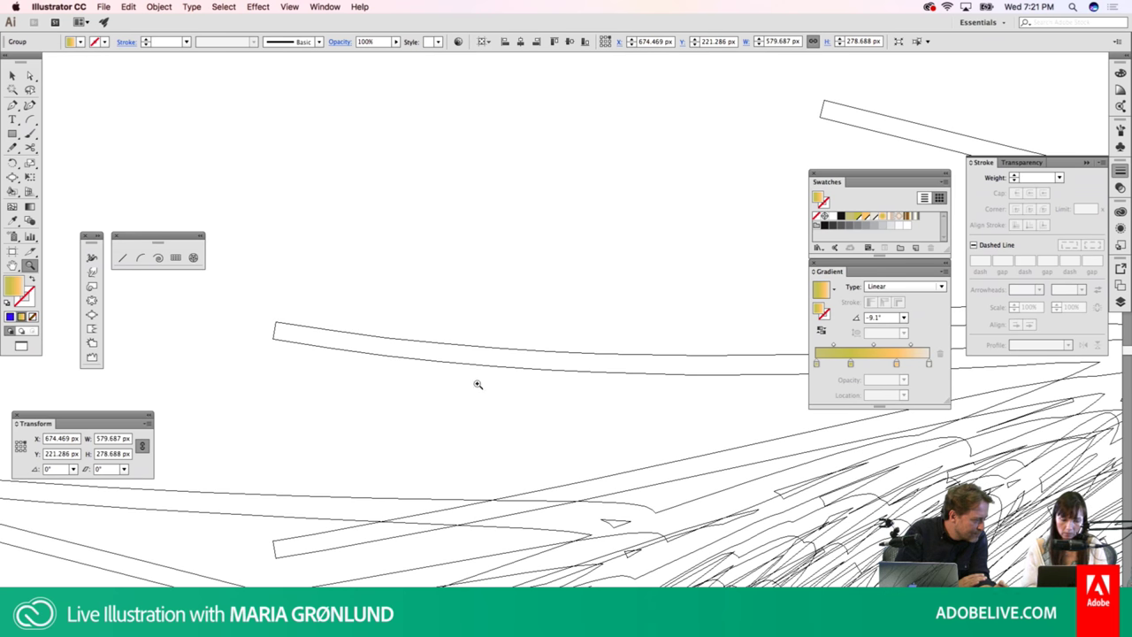
drag(371, 437, 611, 305)
mouse_move(519, 405)
mouse_down()
mouse_move(587, 328)
mouse_move(659, 296)
mouse_up()
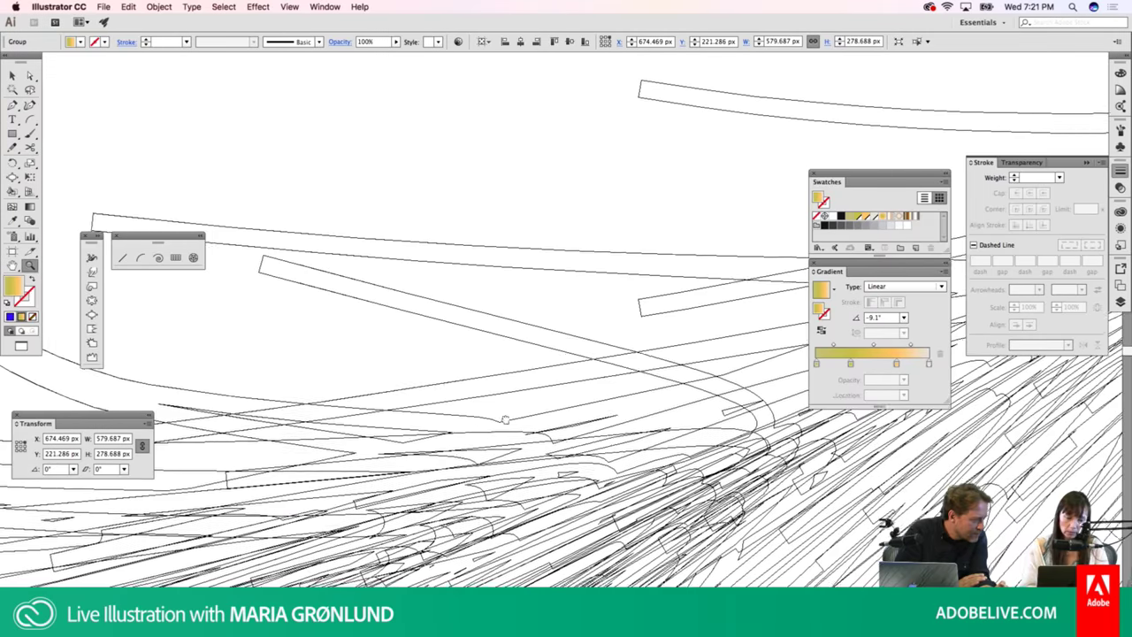
mouse_move(698, 381)
mouse_down()
mouse_move(525, 406)
mouse_move(717, 305)
mouse_up()
super+click(718, 304)
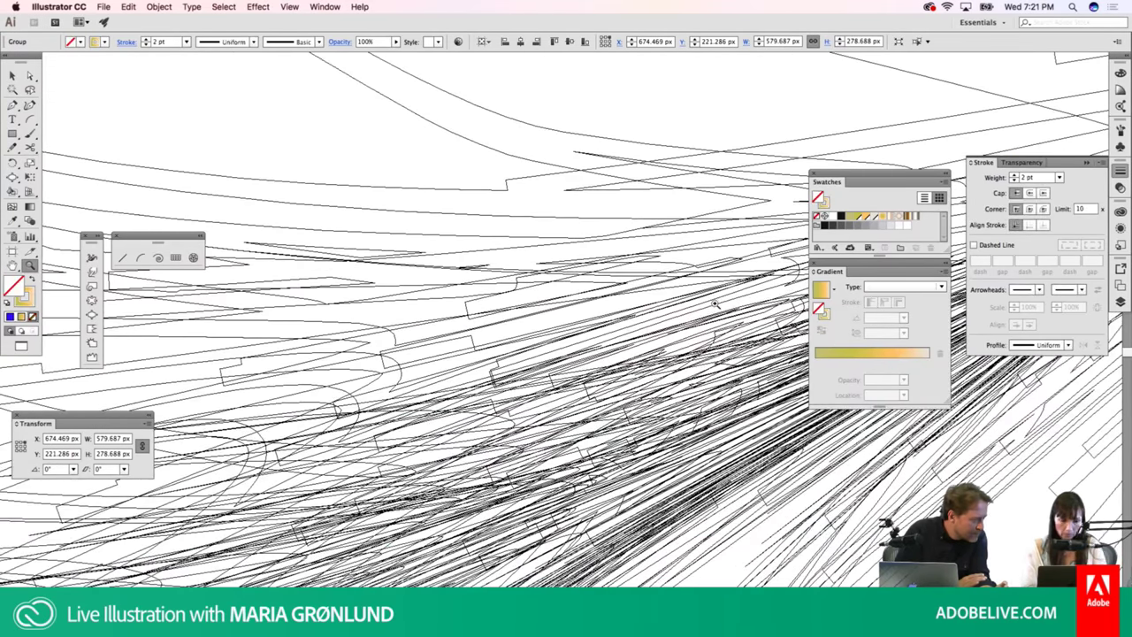
drag(641, 366, 699, 310)
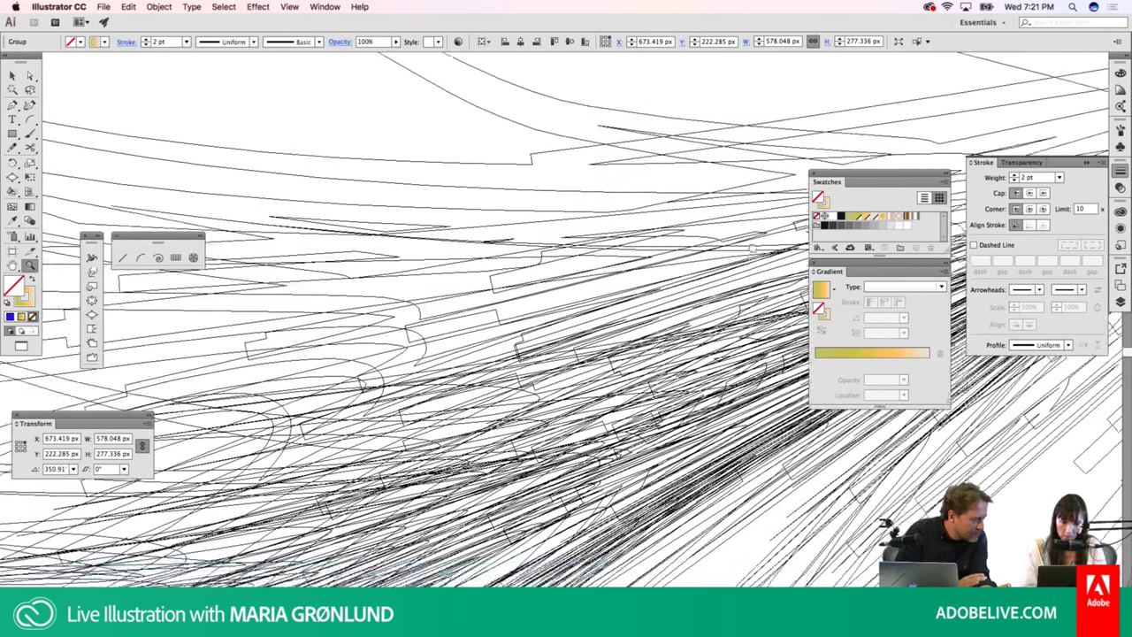
drag(517, 360, 601, 323)
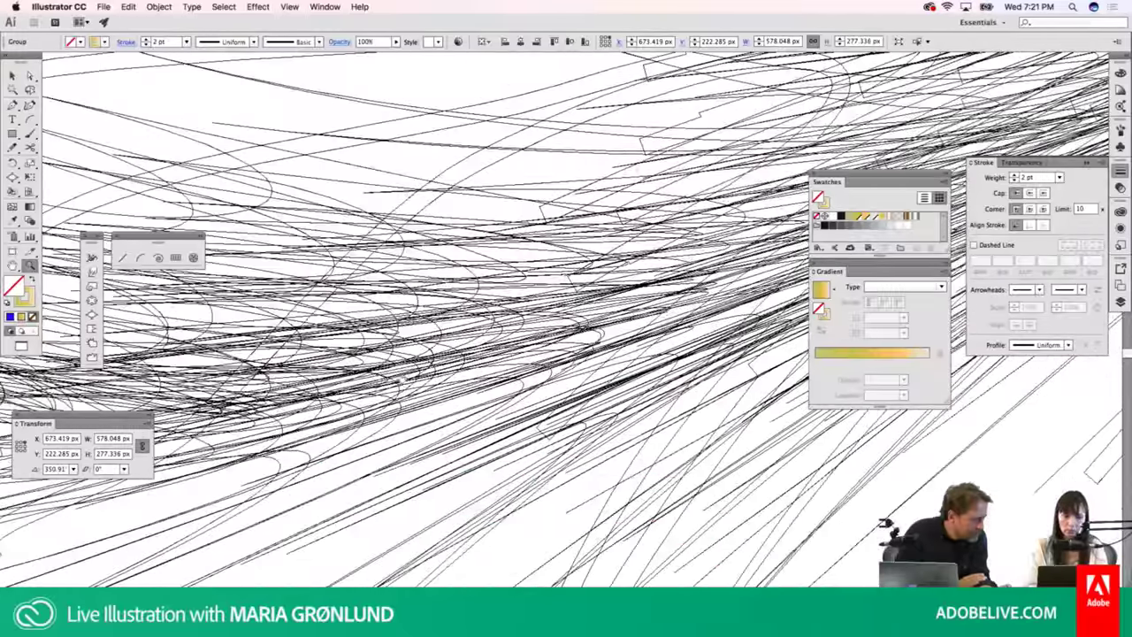
drag(548, 353, 601, 323)
drag(437, 361, 531, 347)
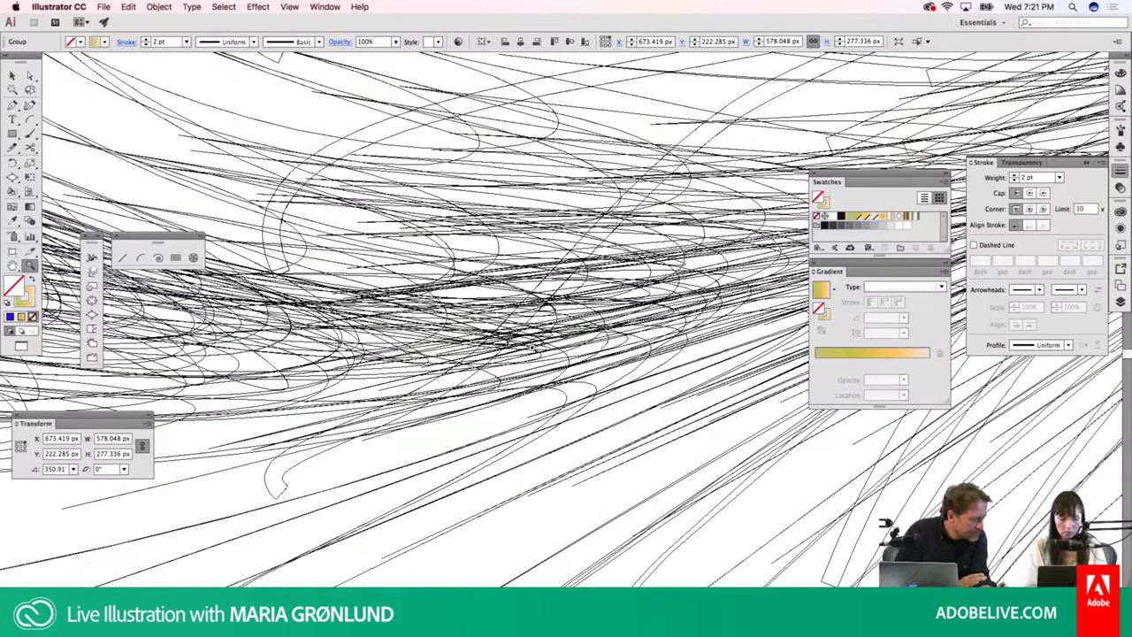
click(531, 347)
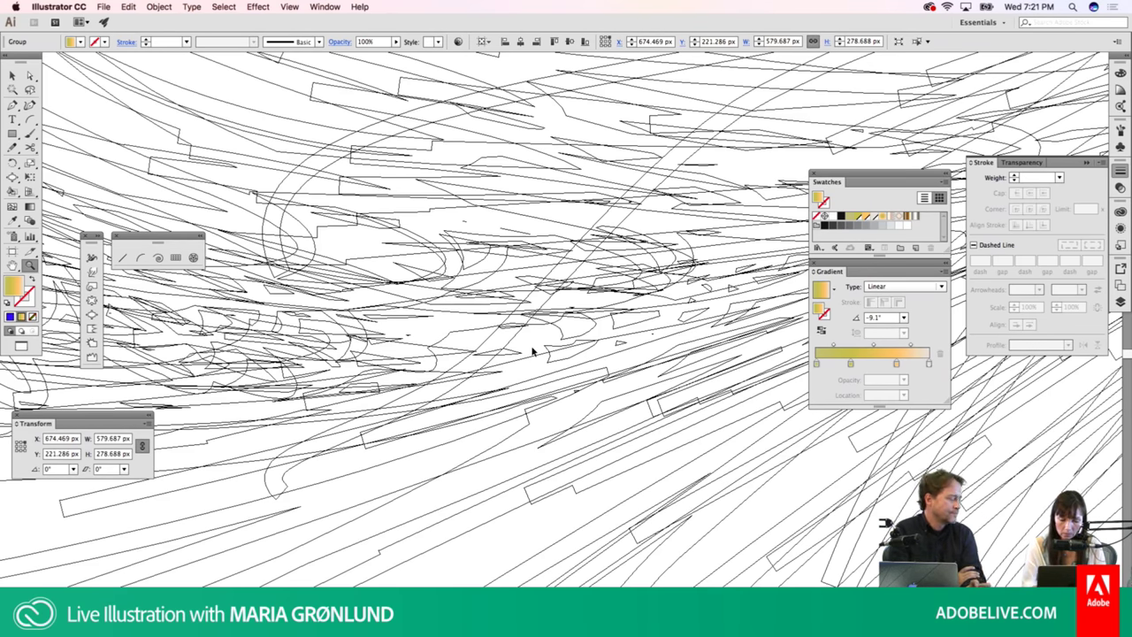
key(ctrl+y)
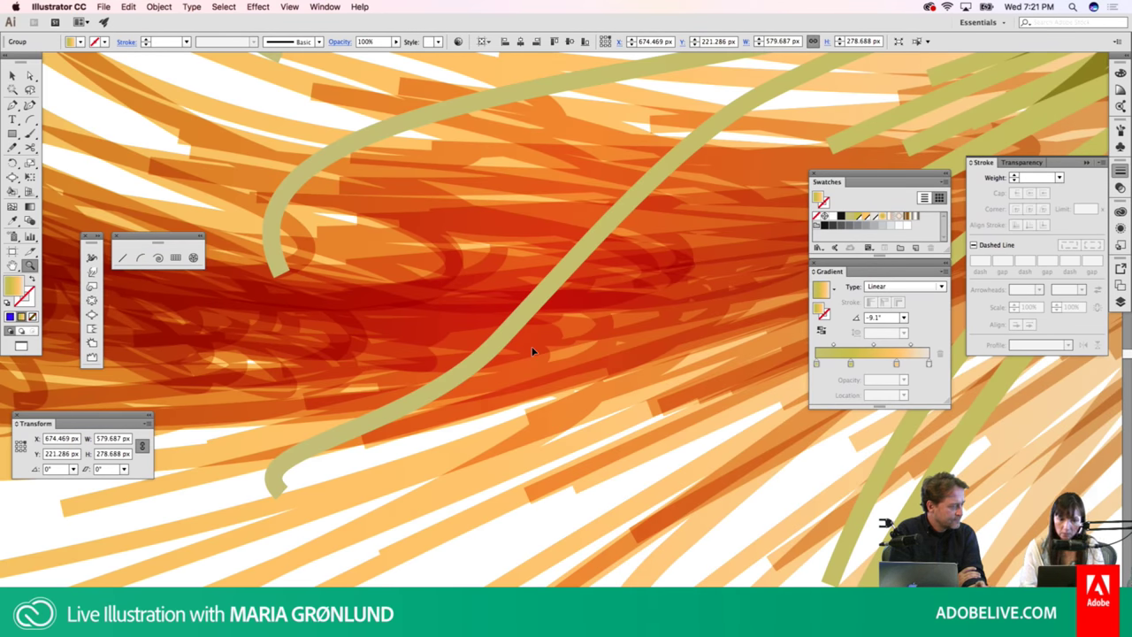
key(ctrl+0)
Marquee-select both joined body halves together
key(v)
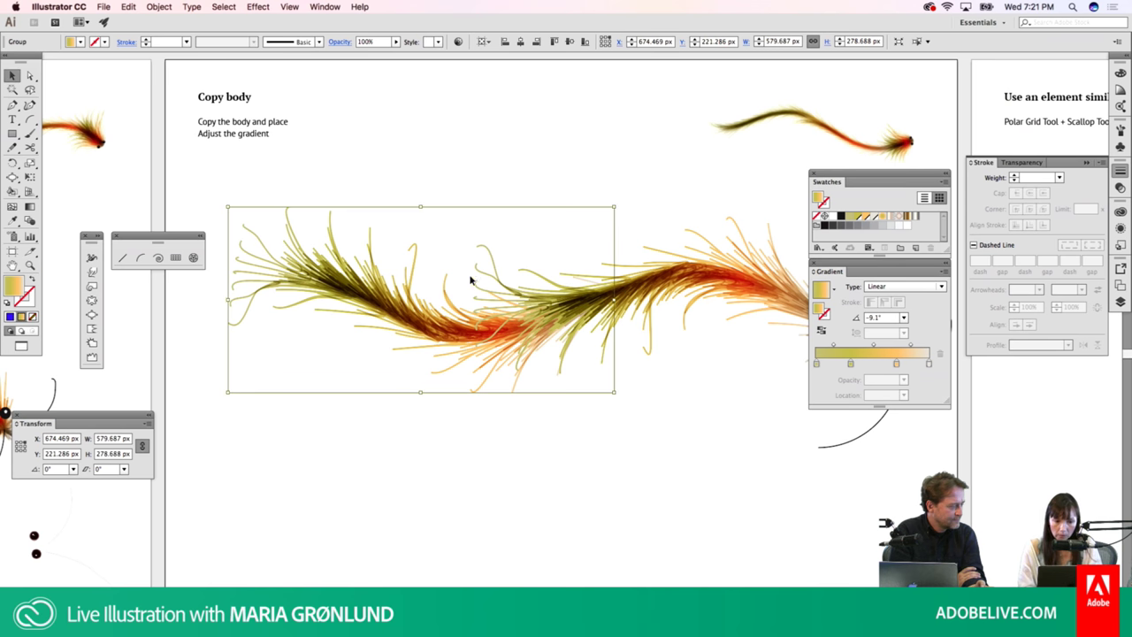
click(482, 189)
drag(431, 200, 606, 367)
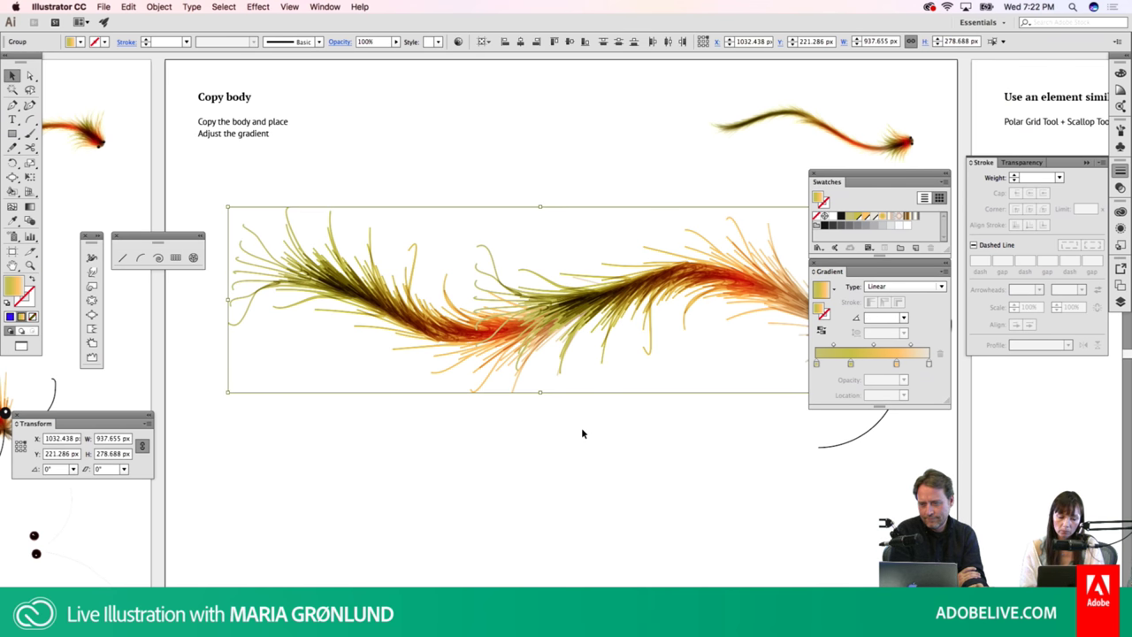
drag(582, 428, 511, 456)
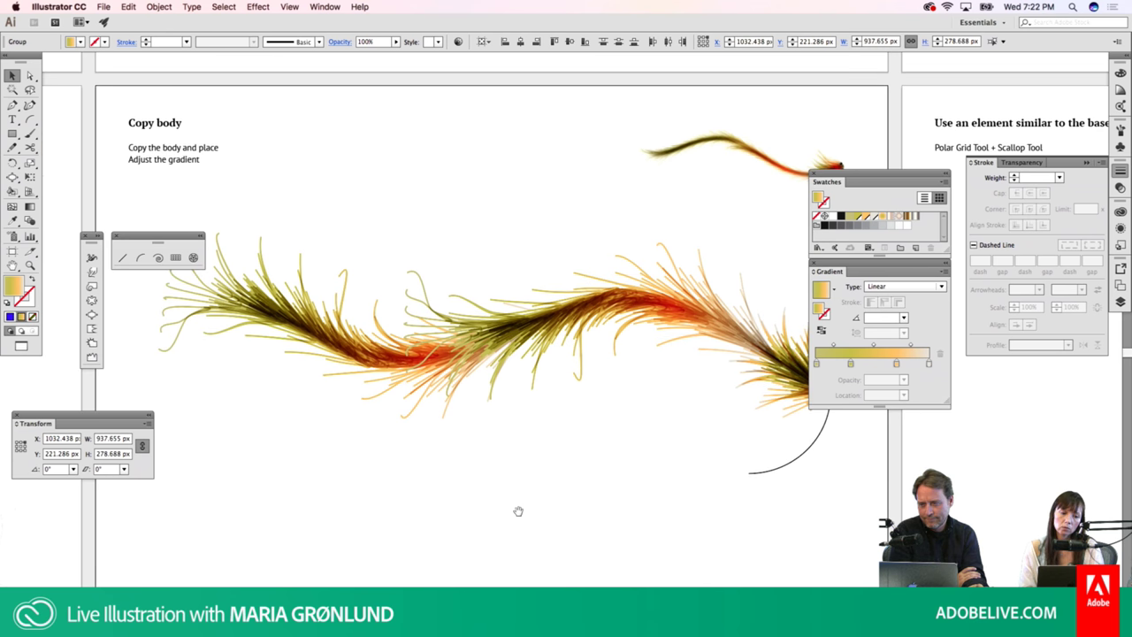
key(space)
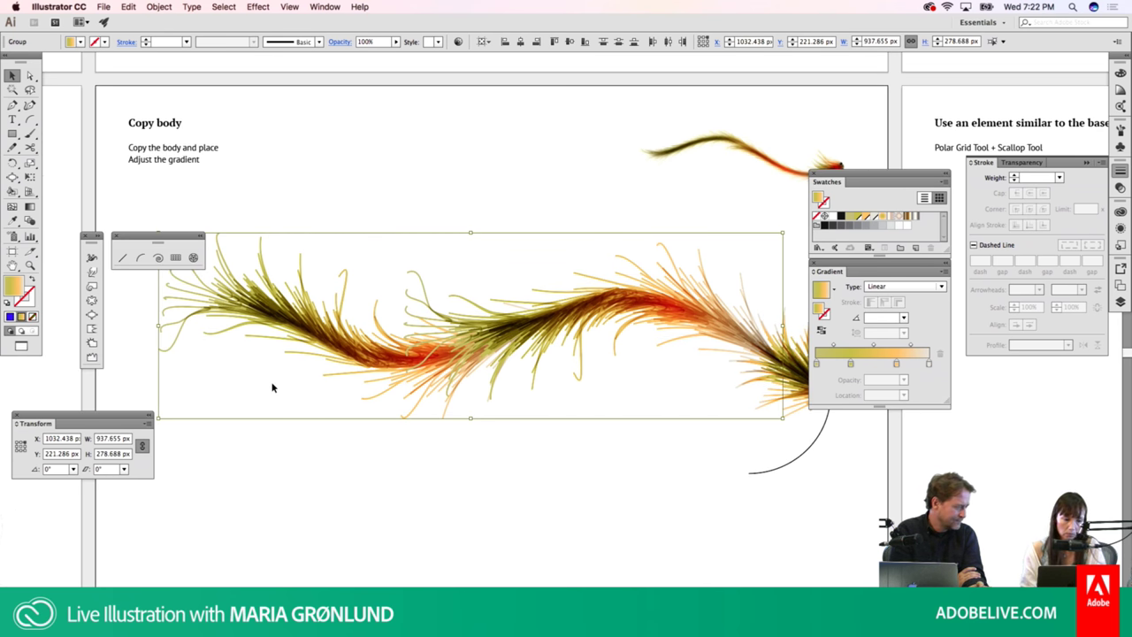
Drag one gradient left to right across the whole body, dark olive into orange-red, then deselect
key(g)
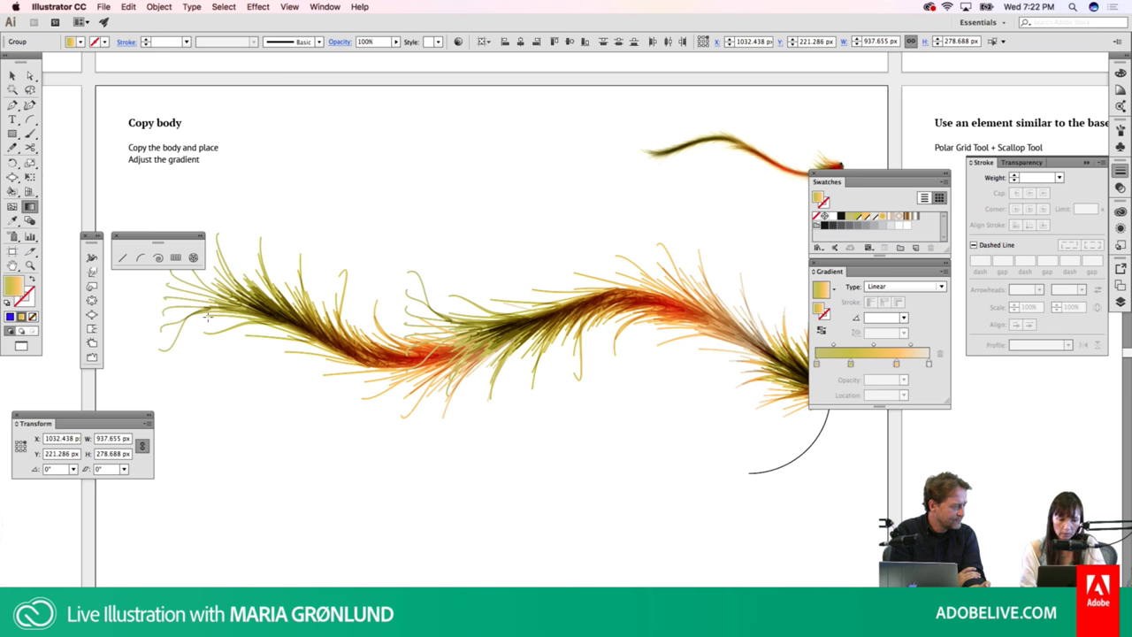
click(180, 302)
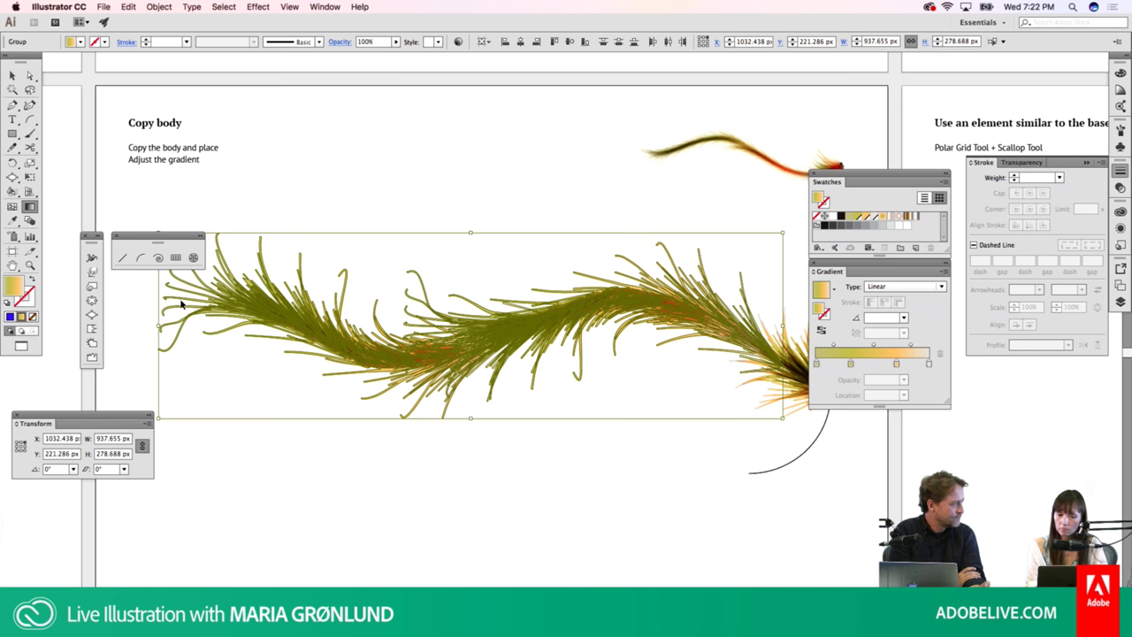
key(ctrl+h)
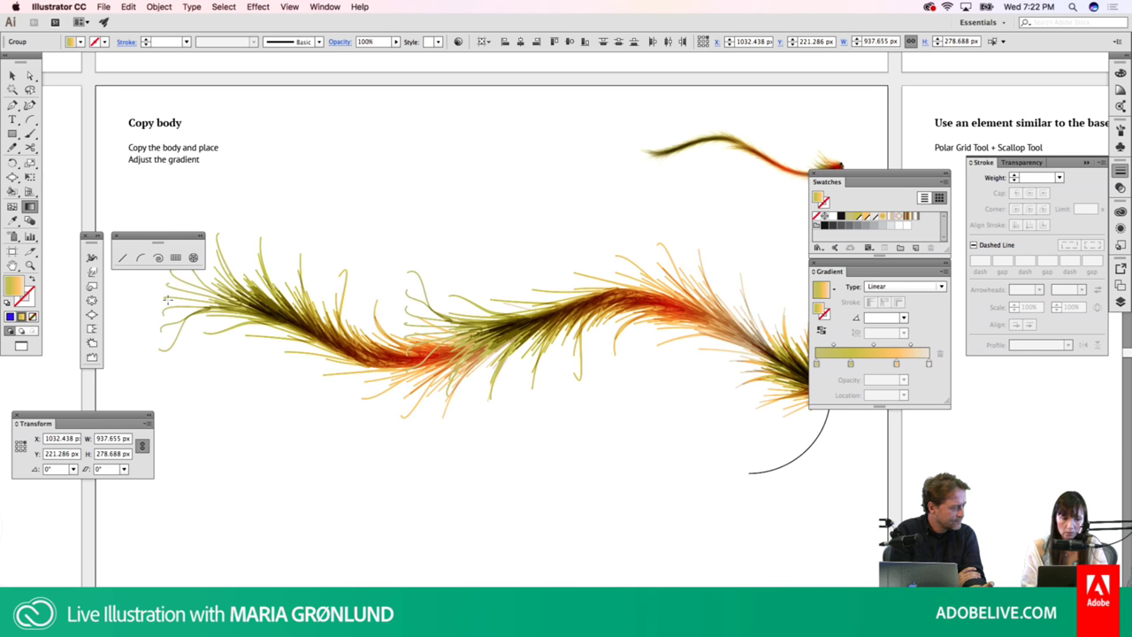
mouse_move(167, 301)
mouse_down()
mouse_move(610, 298)
mouse_move(780, 287)
mouse_move(783, 276)
mouse_up()
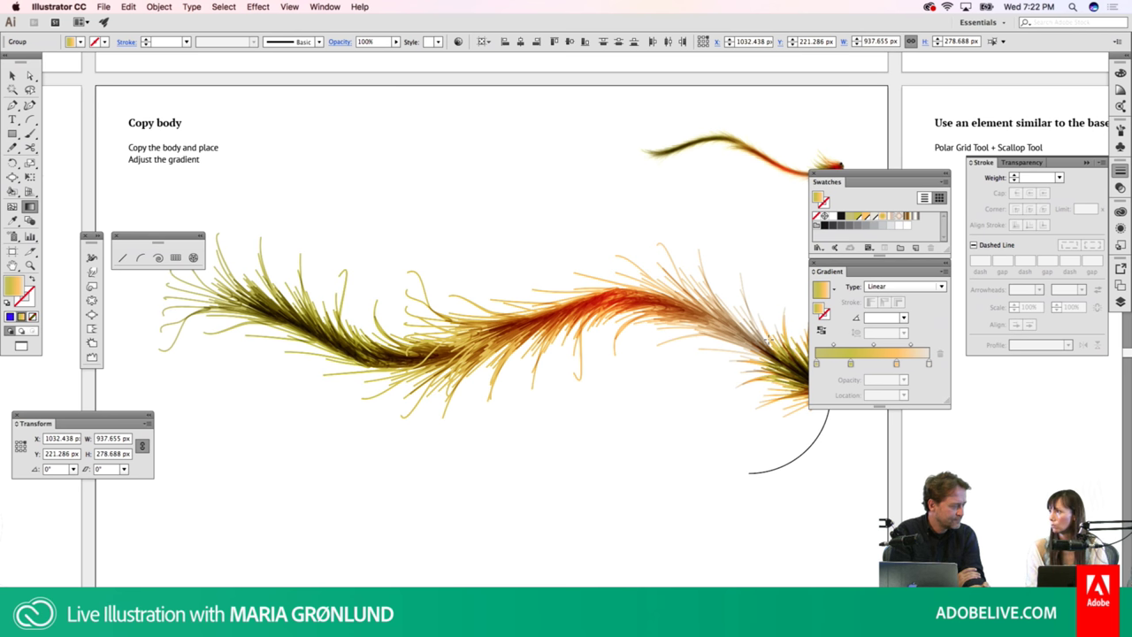
key(v)
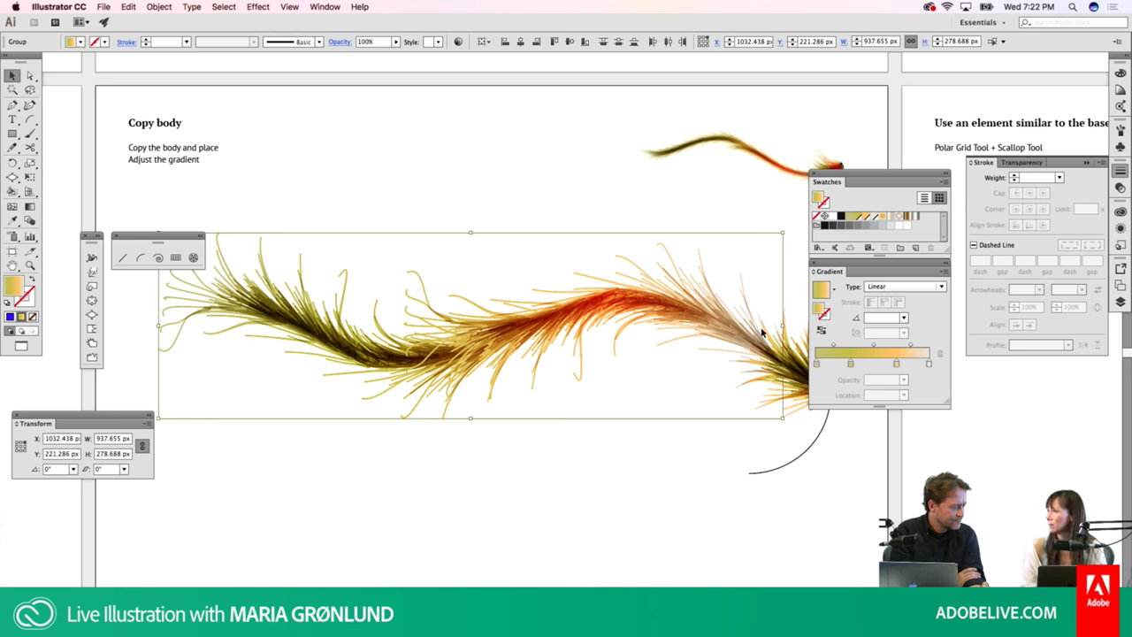
click(513, 159)
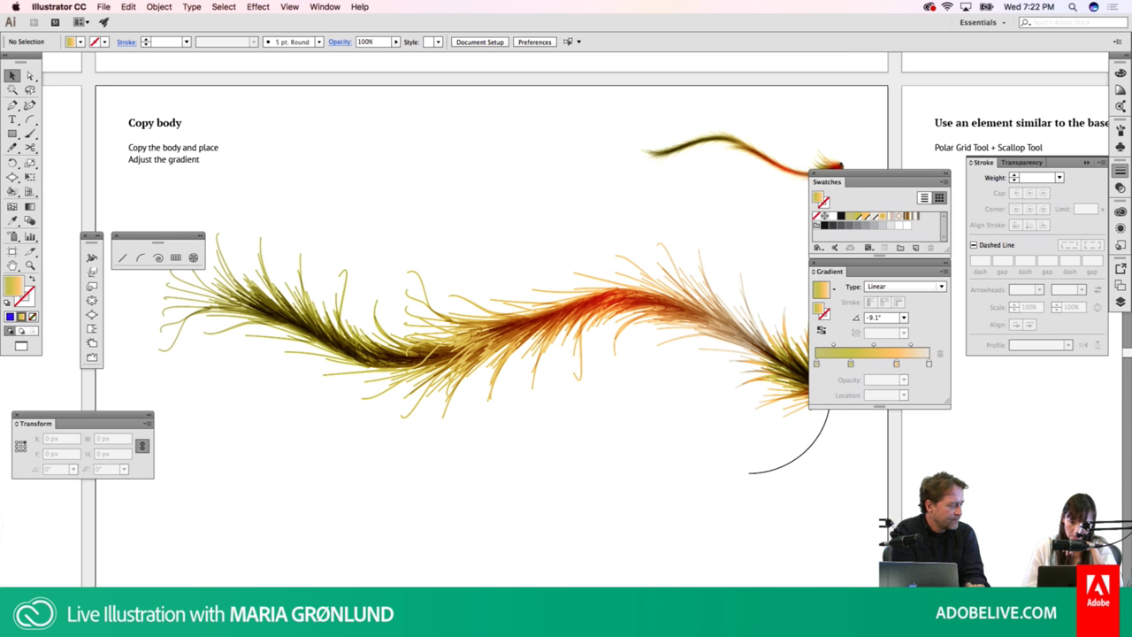
scroll(566, 318, right, 10)
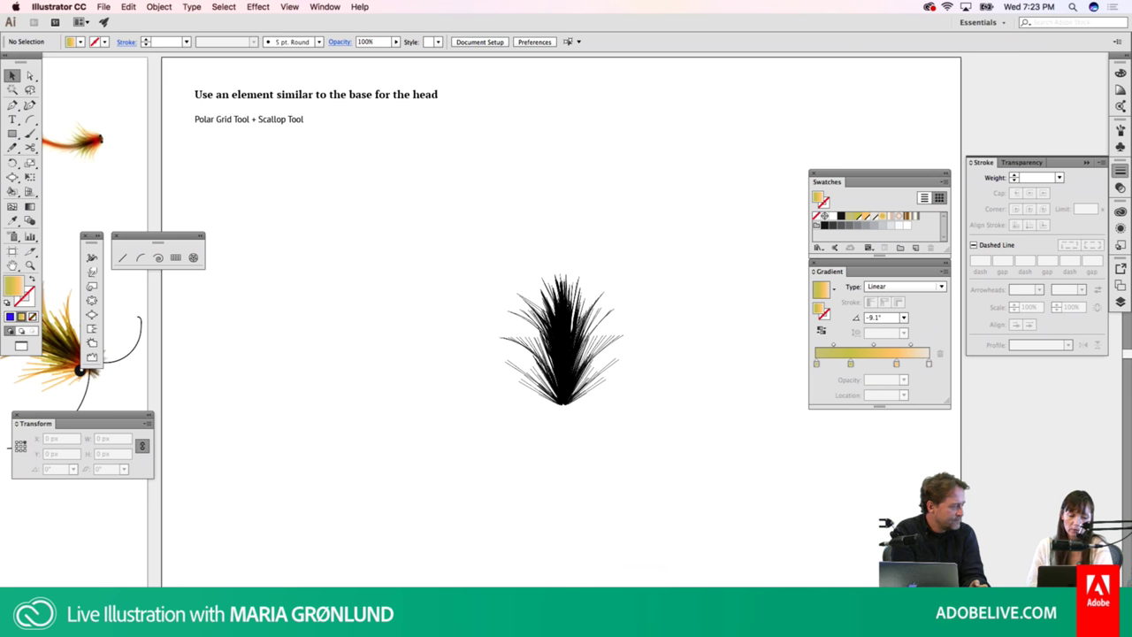
key(shift+Page_Up)
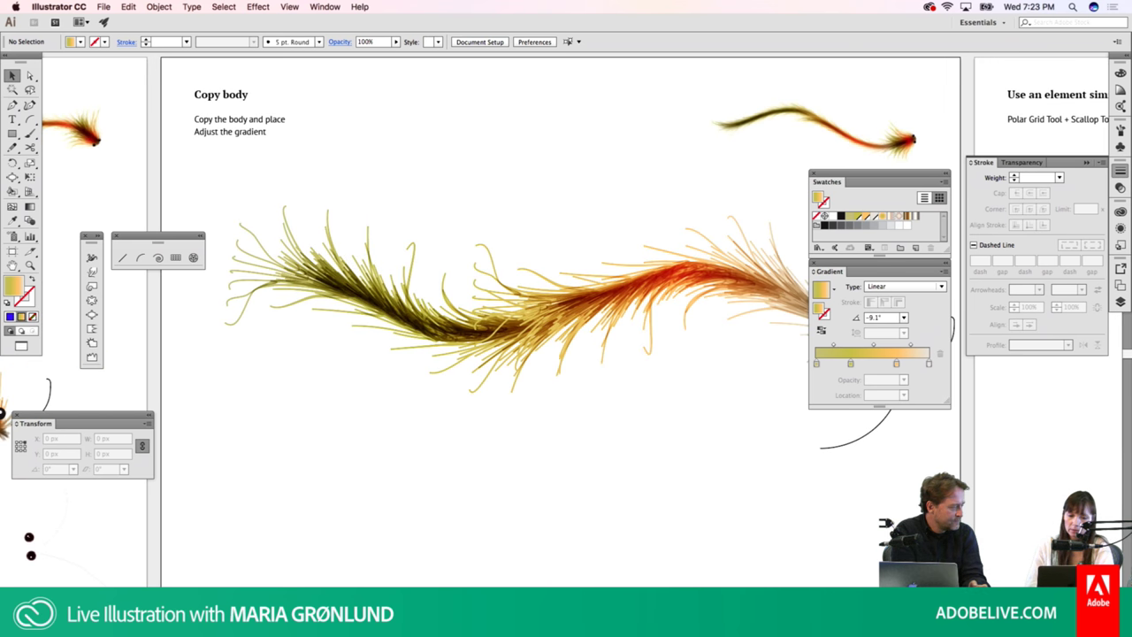
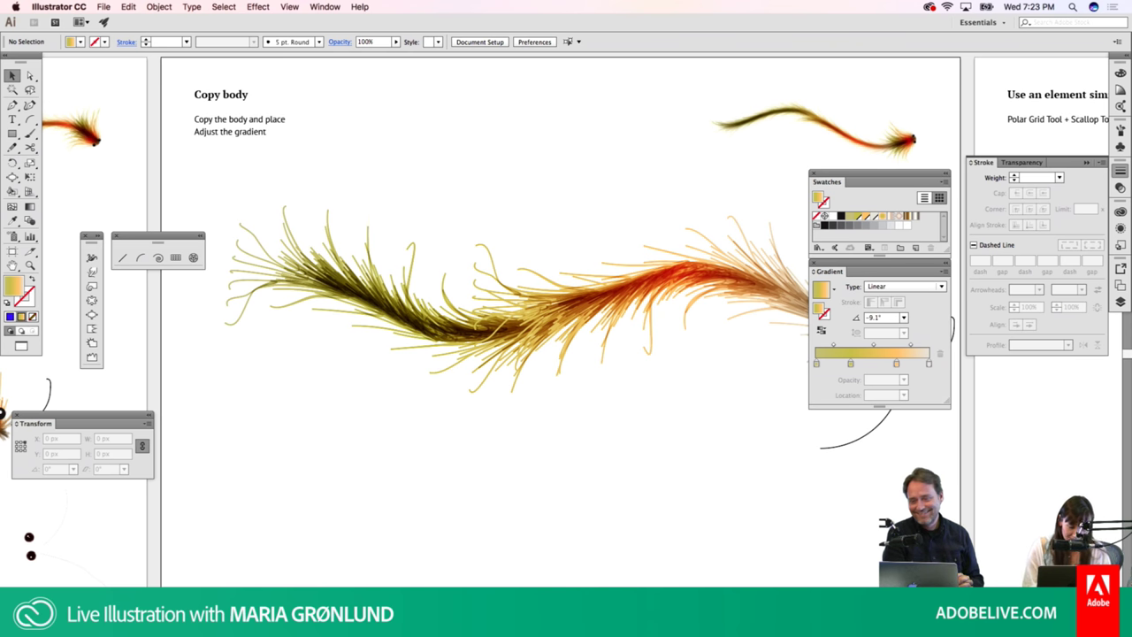
Return to the Copy body artboard and select the copied fly body
key(shift+Page_Down)
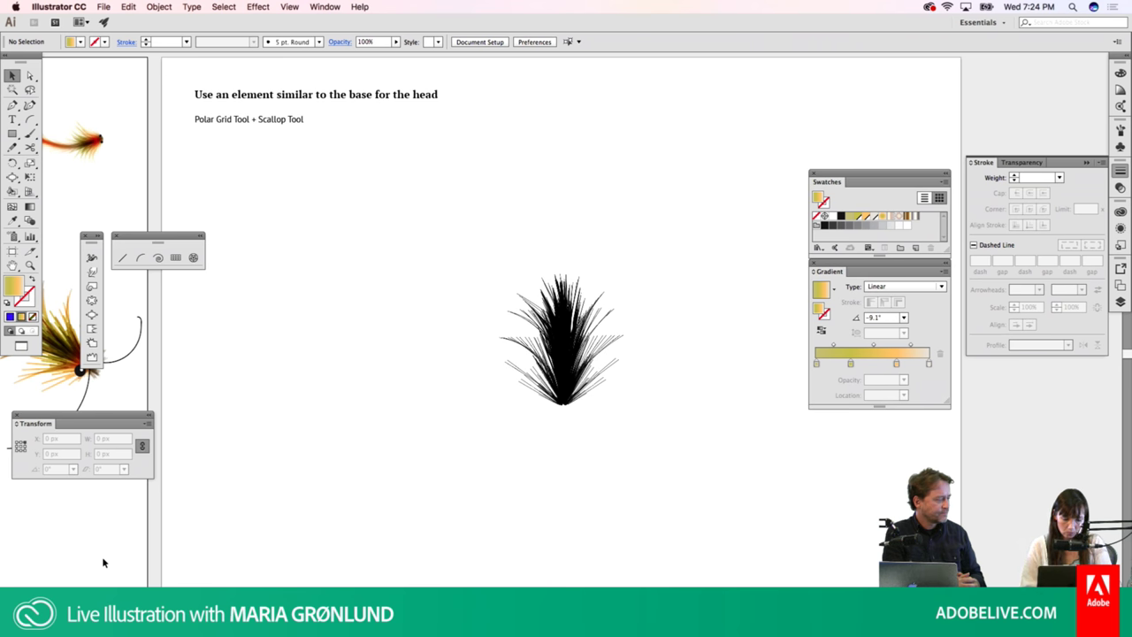
key(shift+Page_Up)
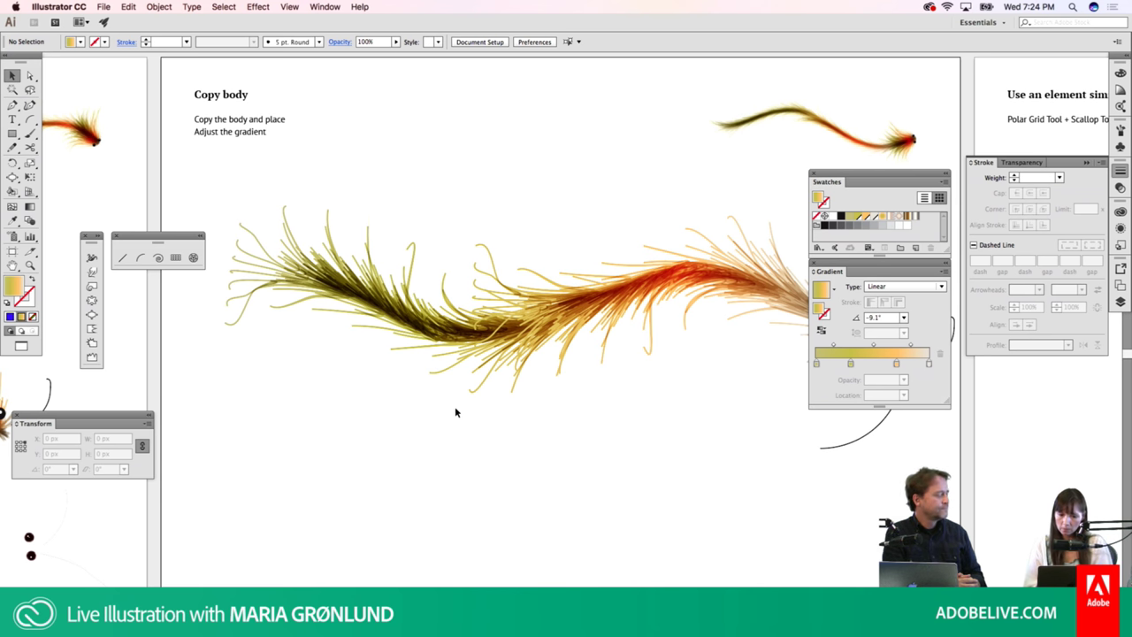
click(692, 319)
drag(692, 319, 544, 325)
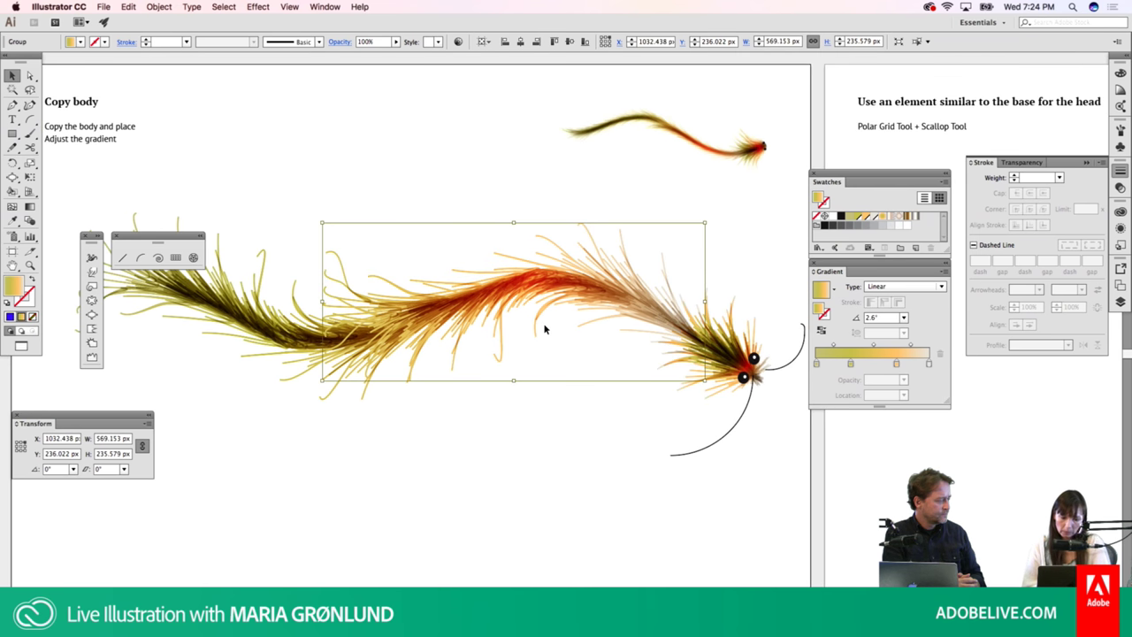
Redraw the body's gradient at 2.6° so red-orange runs along it, then deselect
key(g)
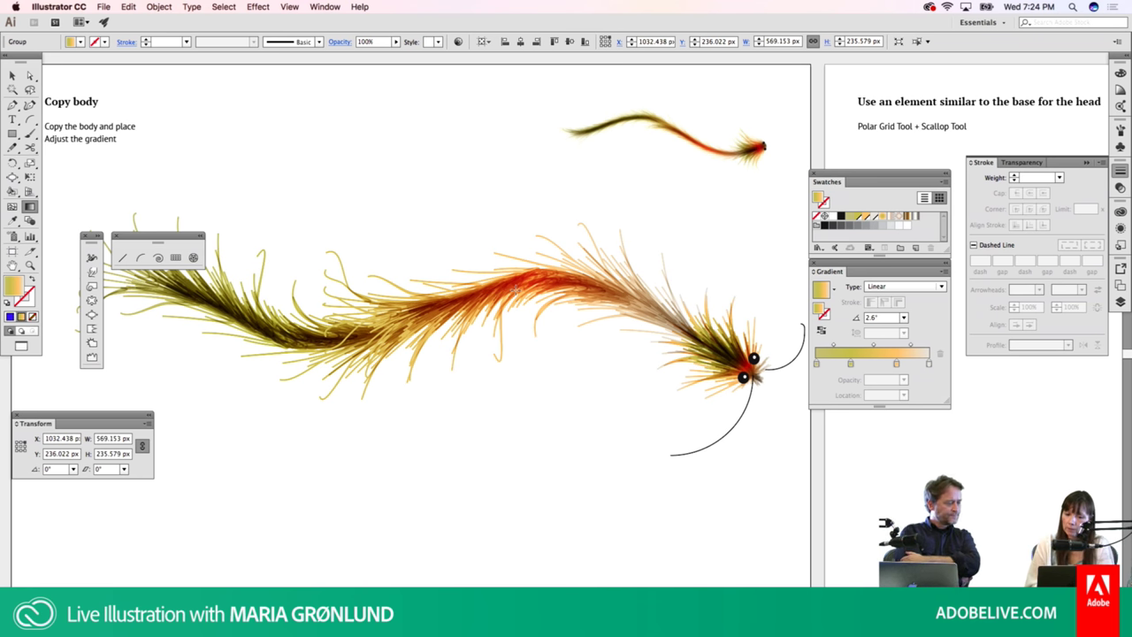
drag(517, 290, 574, 289)
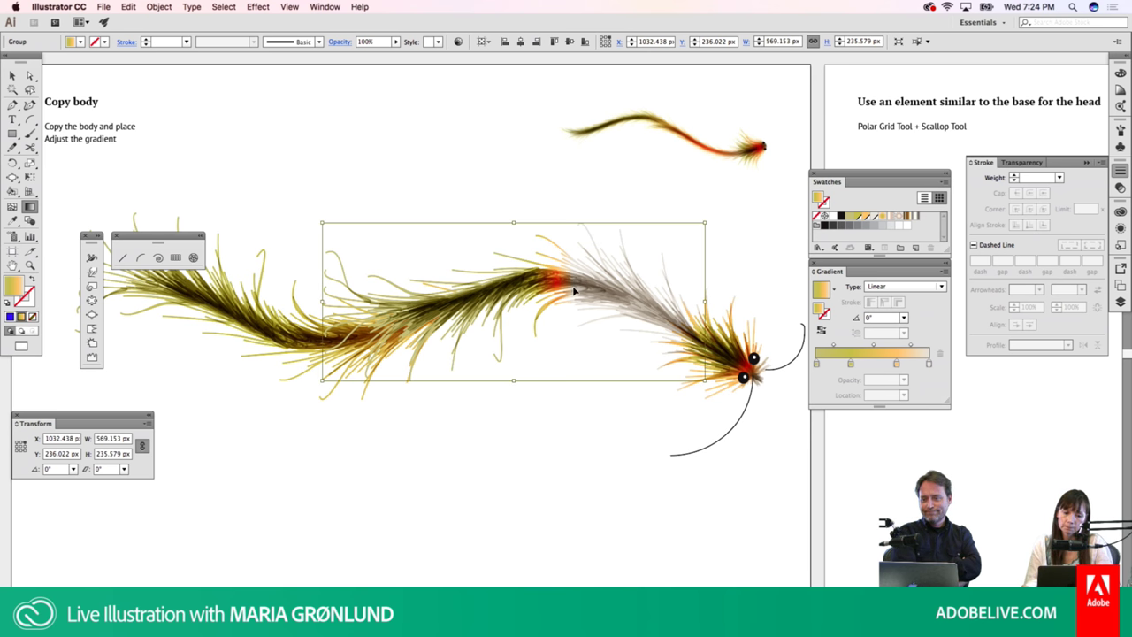
drag(576, 289, 574, 287)
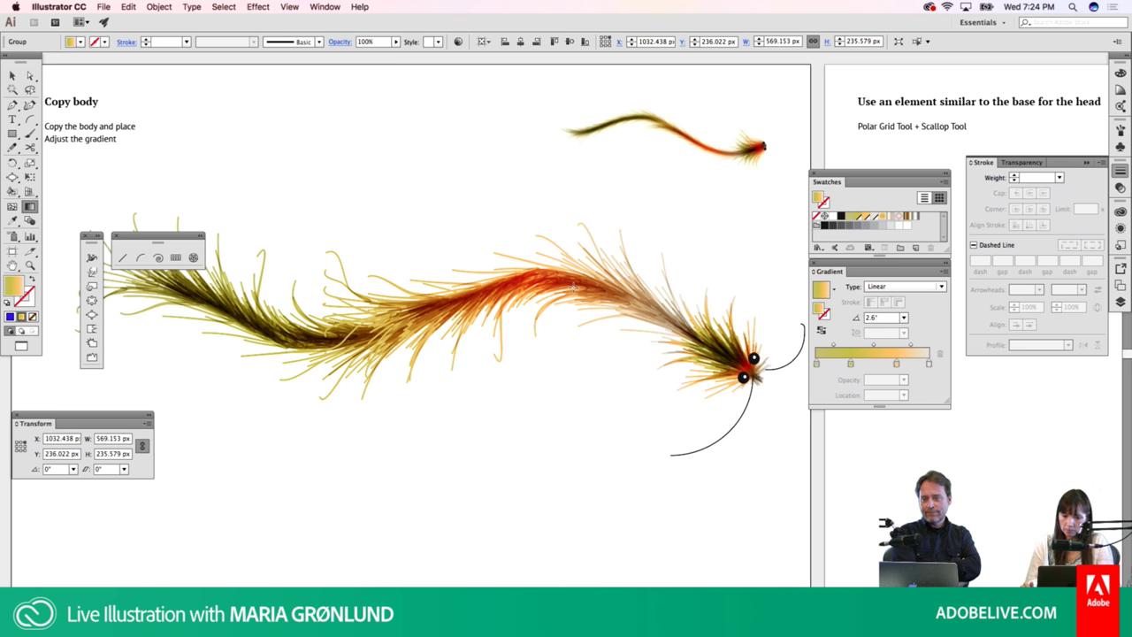
key(v)
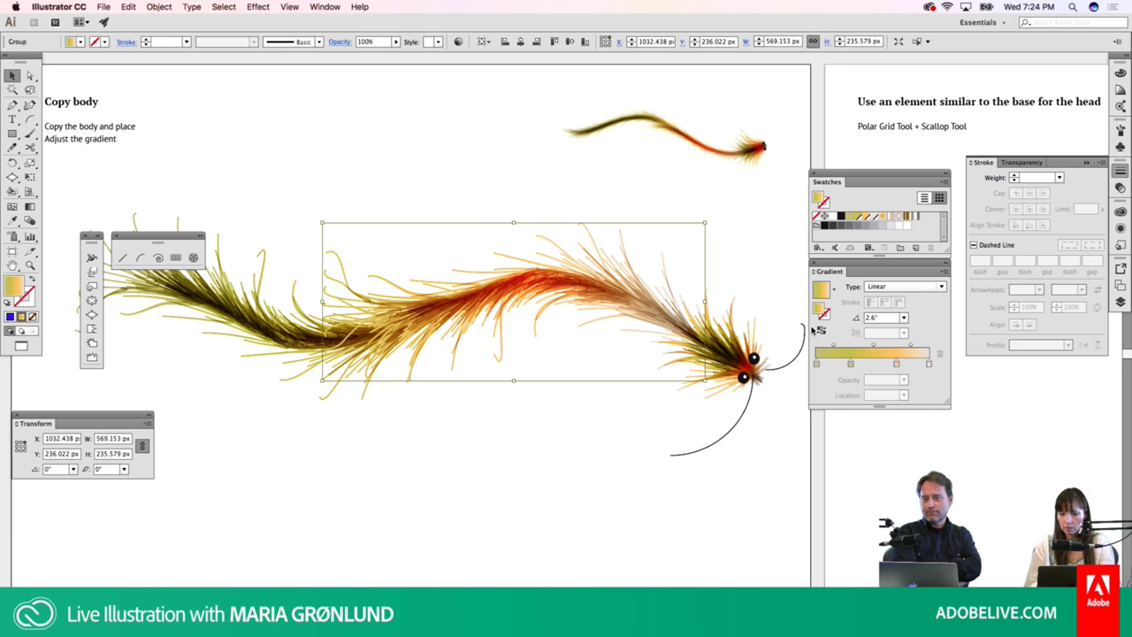
click(928, 457)
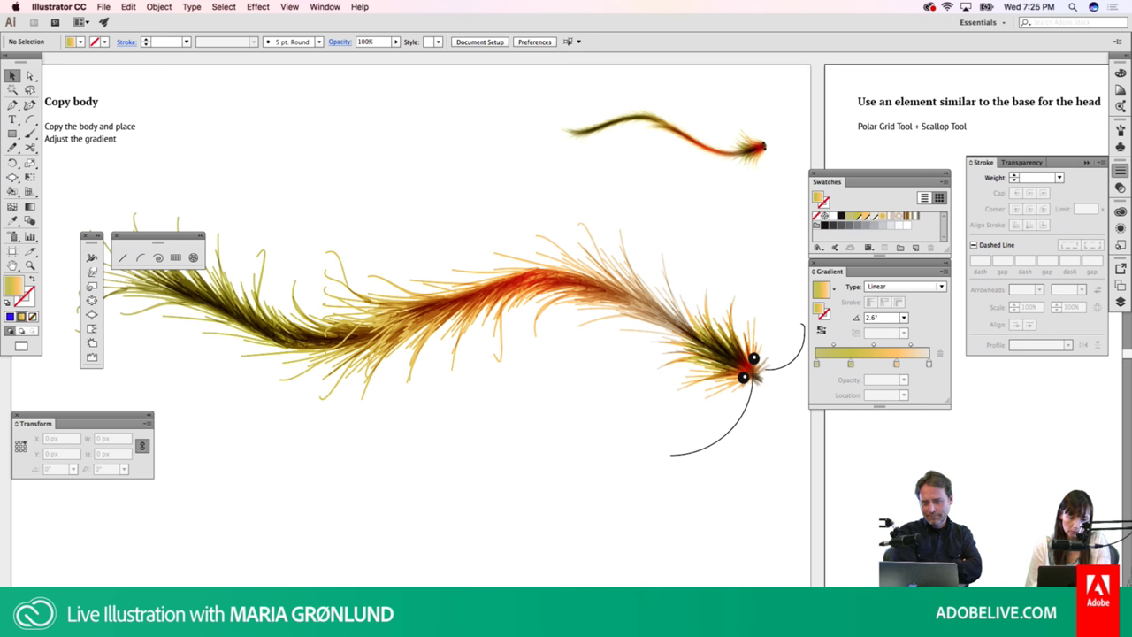
key(shift+Page_Down)
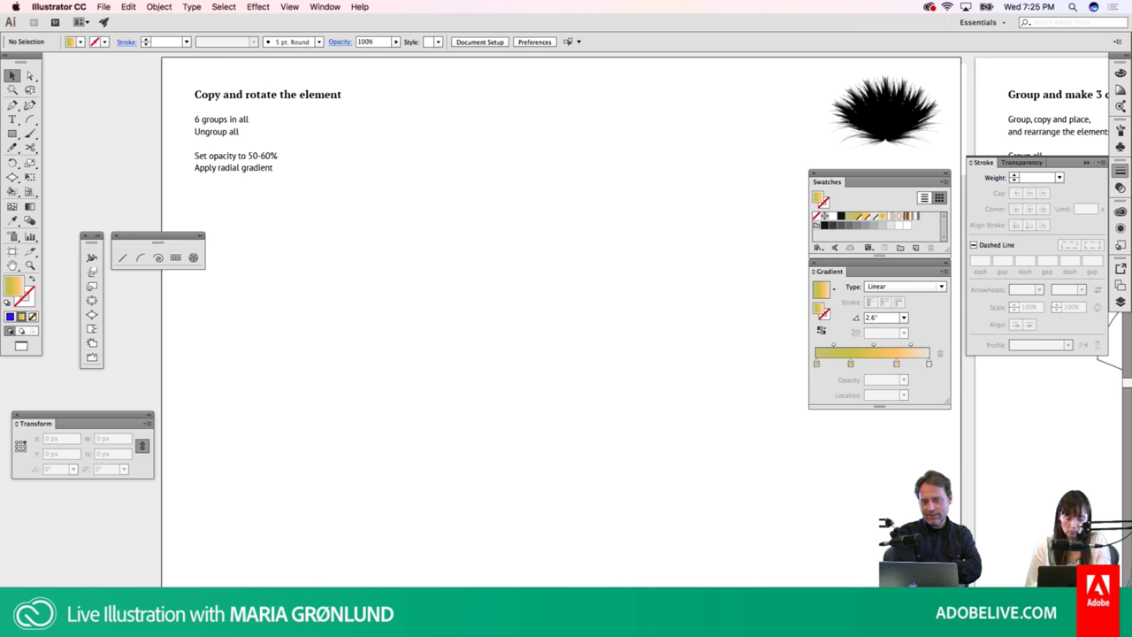
Cycle to the artboard with the black grass-shaped head base and show the Layers panel
key(shift+Page_Down)
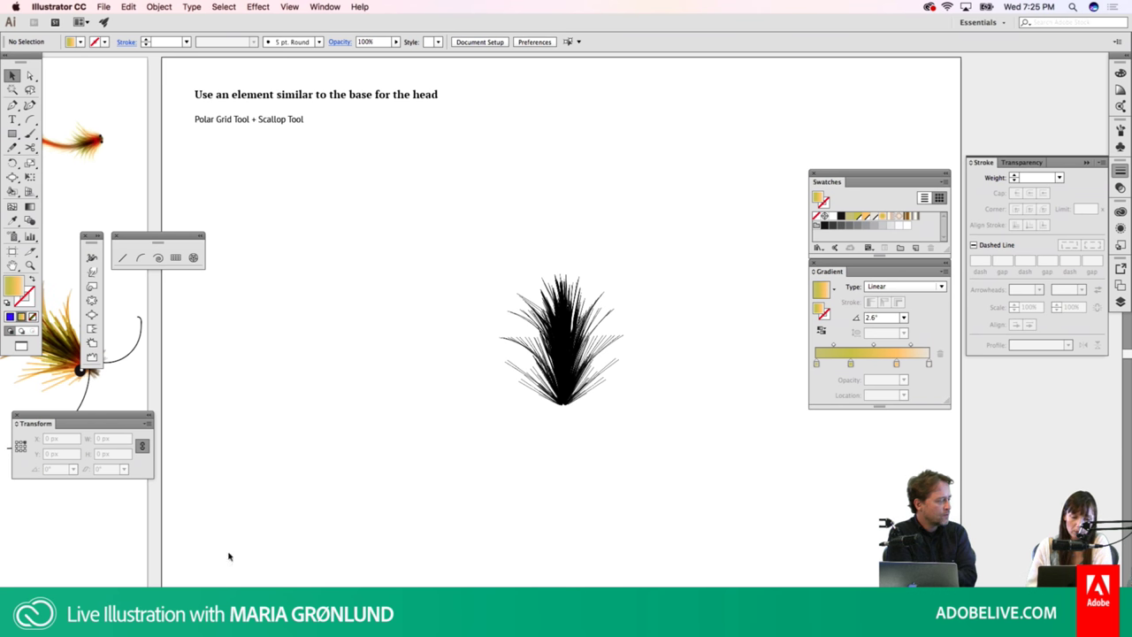
click(193, 257)
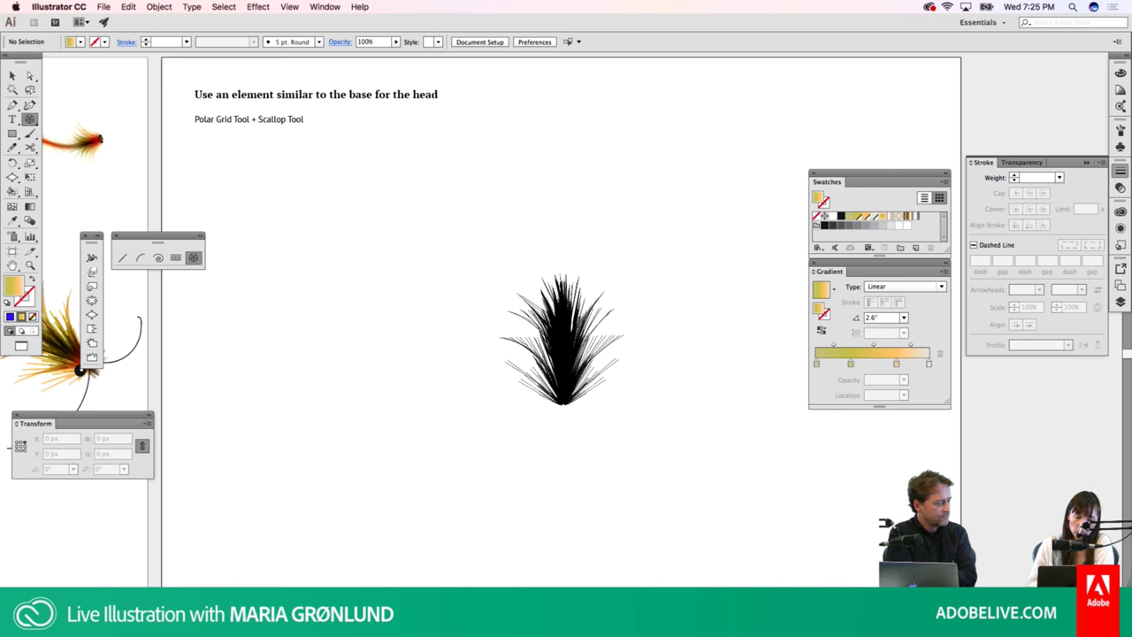
key(shift+Page_Down)
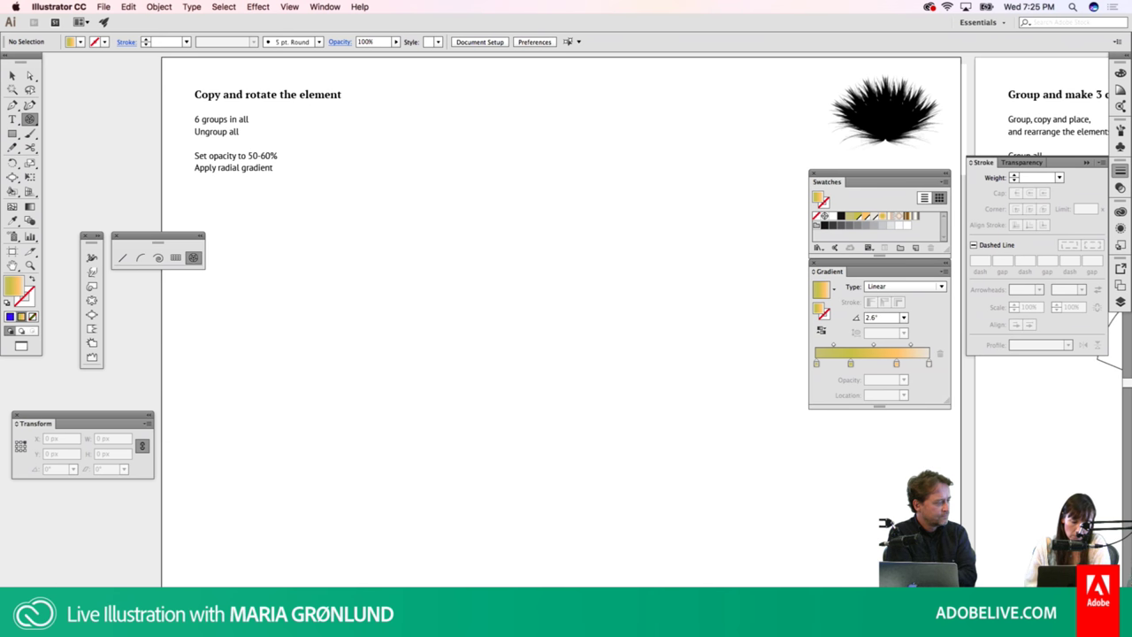
key(shift+Page_Down)
key(v)
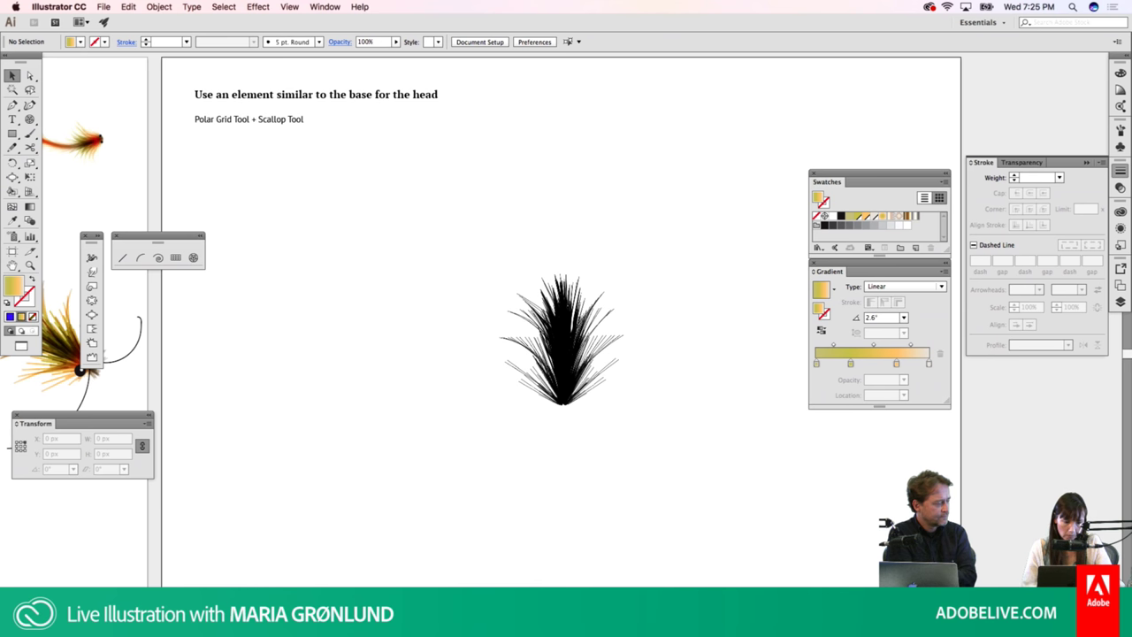
key(shift+Page_Down)
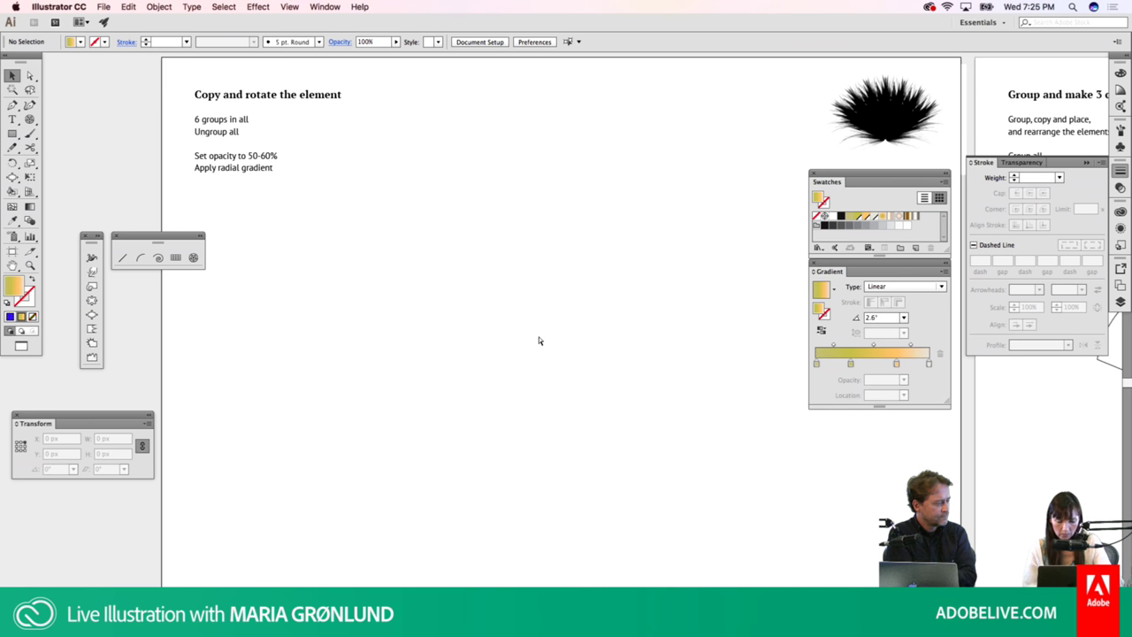
key(ctrl+v)
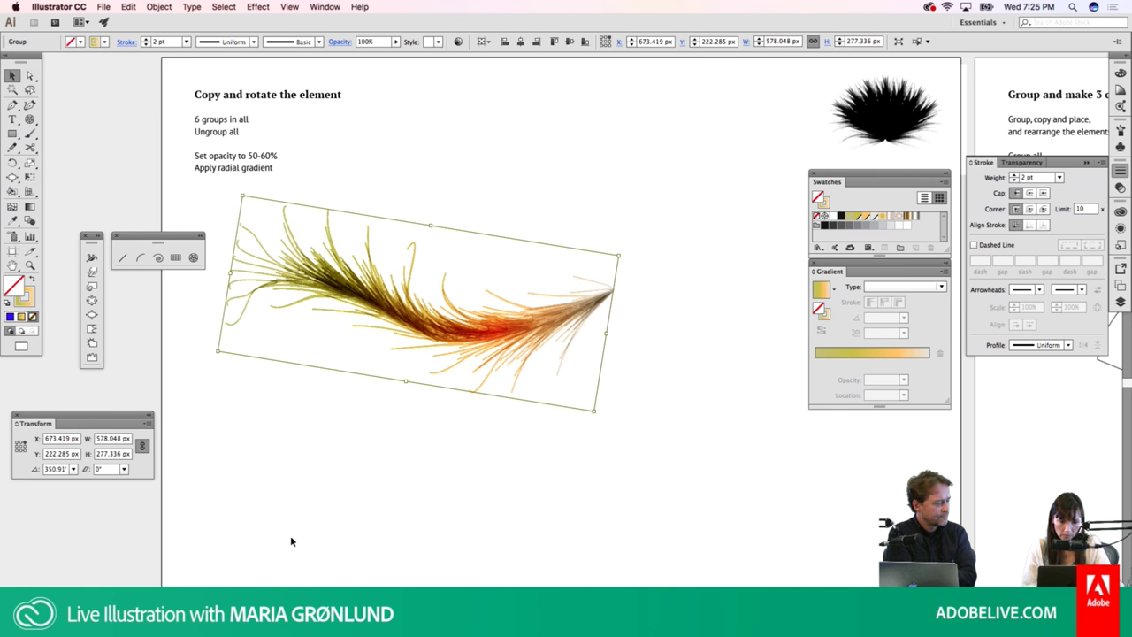
key(Delete)
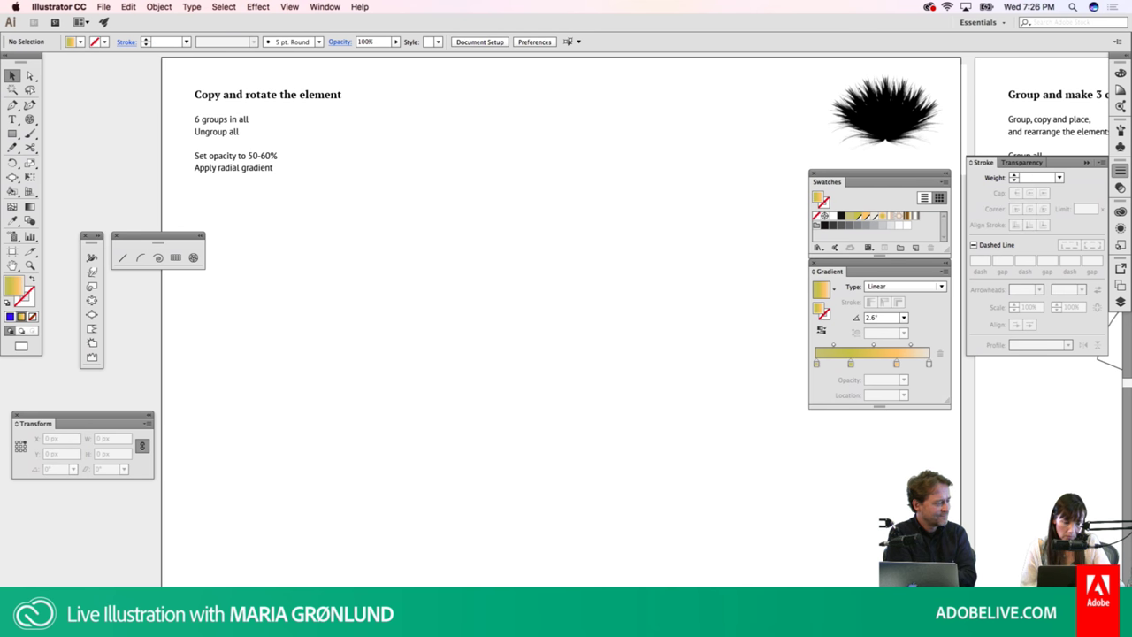
key(shift+Page_Down)
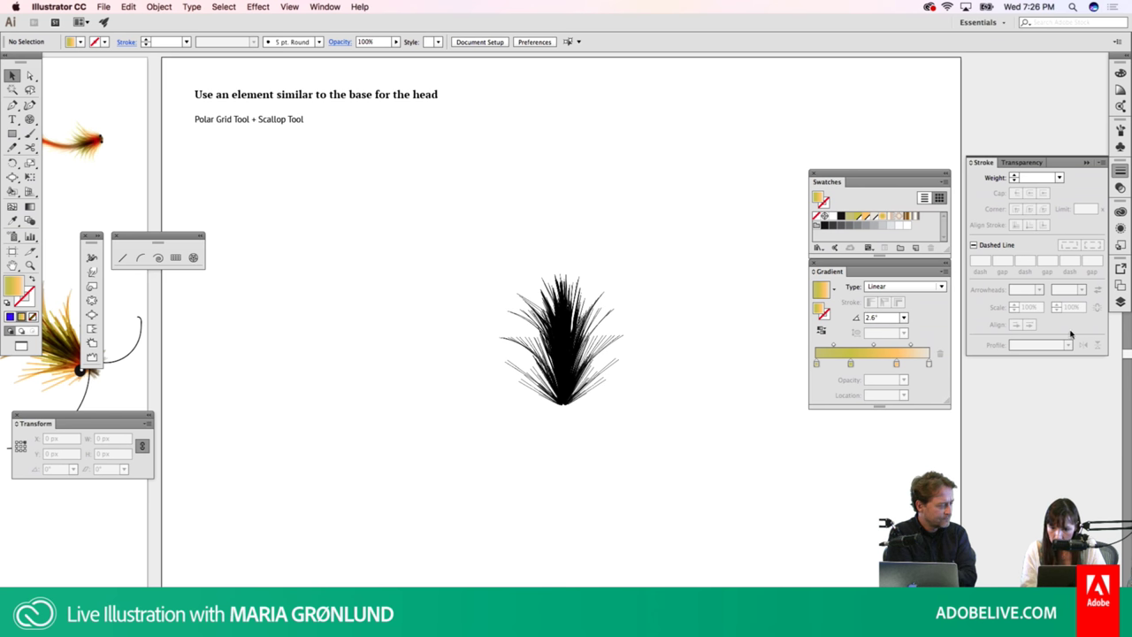
click(1120, 302)
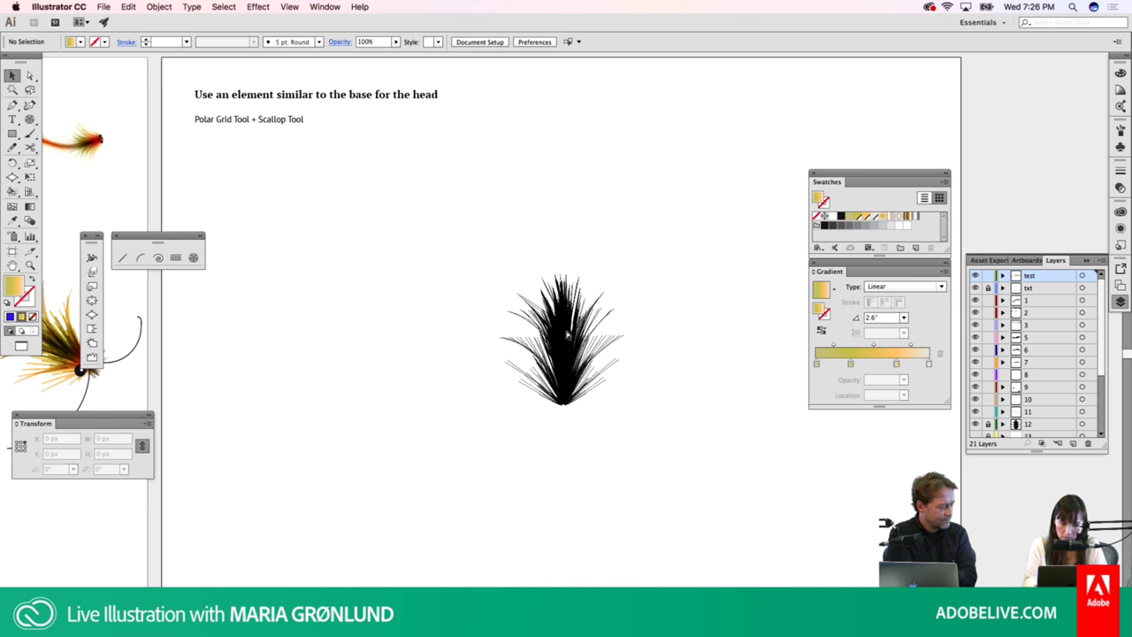
Paste the black grass head group slightly left of centre on the Copy and rotate the element artboard
key(ctrl+y)
key(ctrl+y)
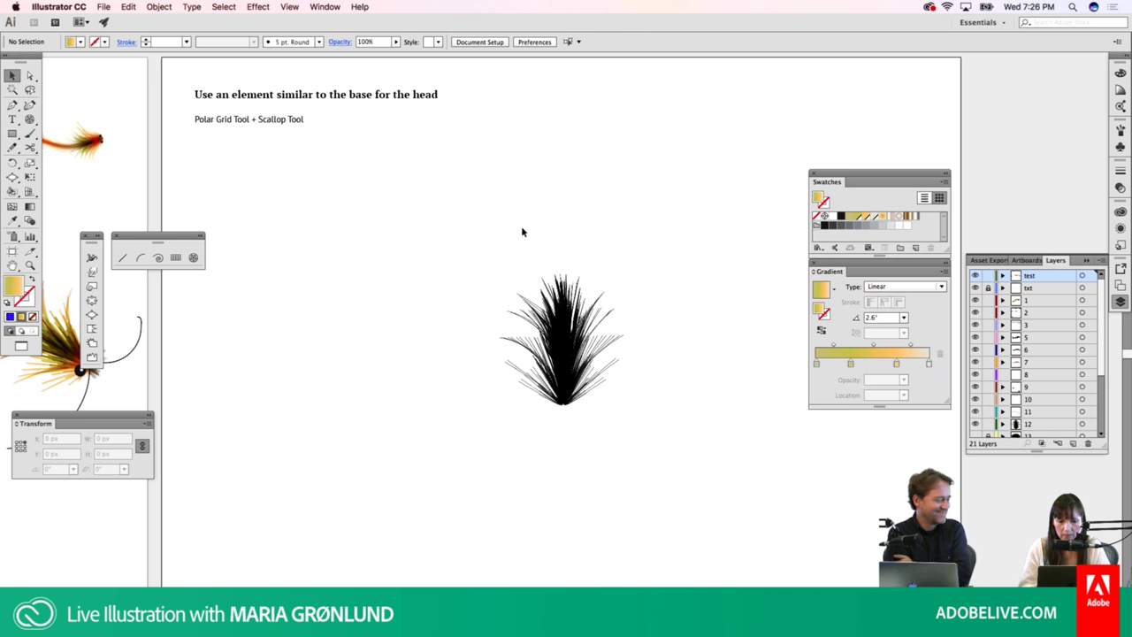
drag(532, 232, 612, 402)
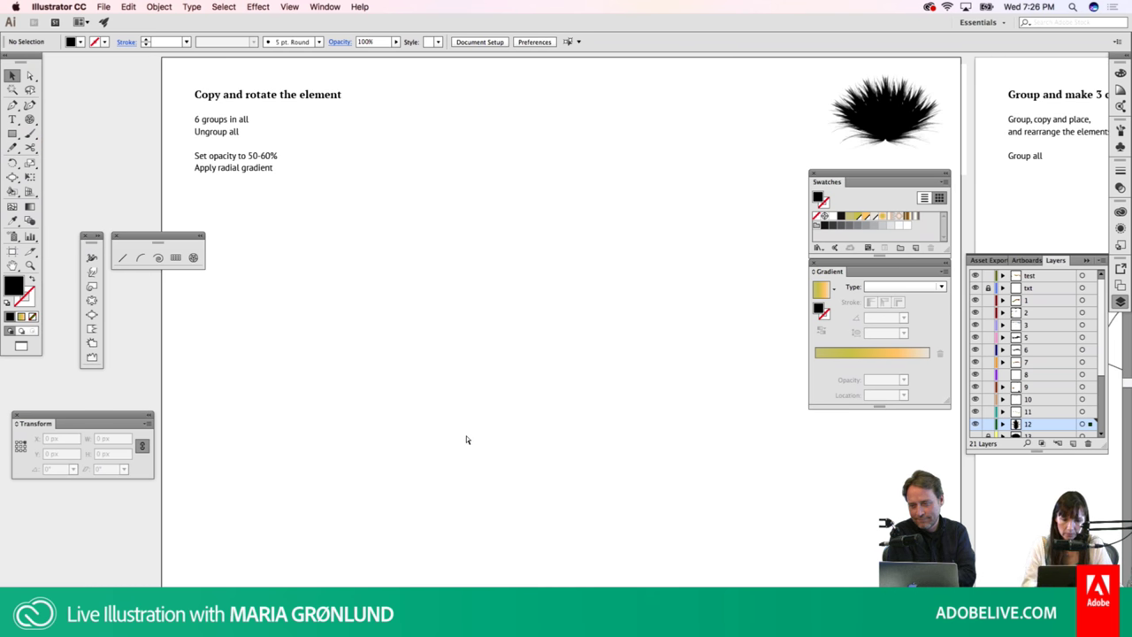
key(ctrl+v)
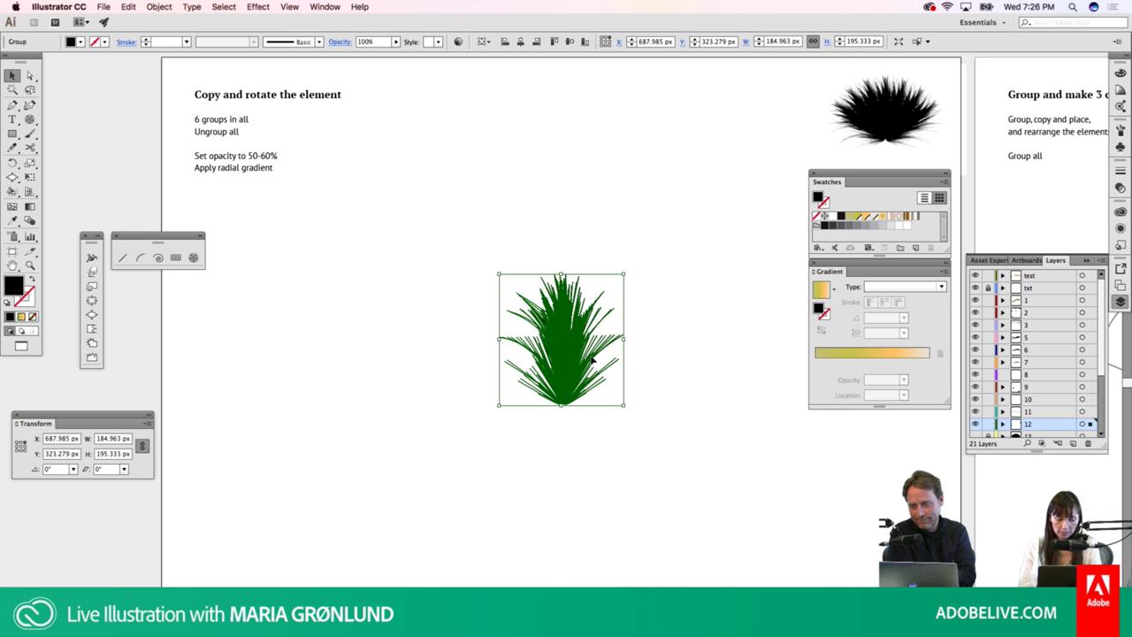
drag(573, 331, 512, 332)
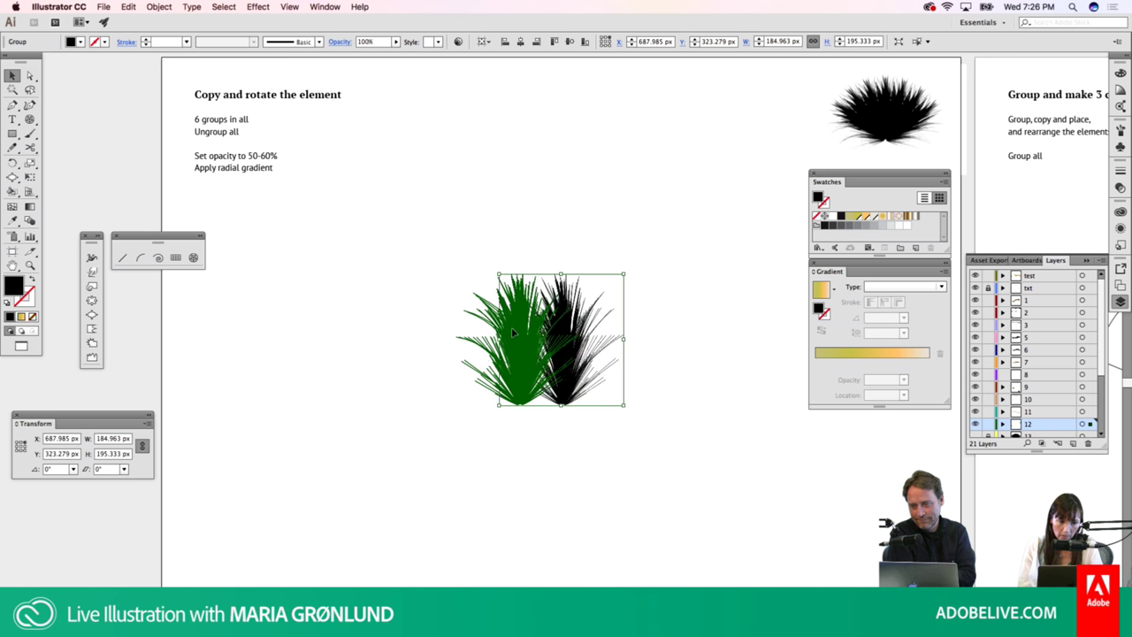
key(c)
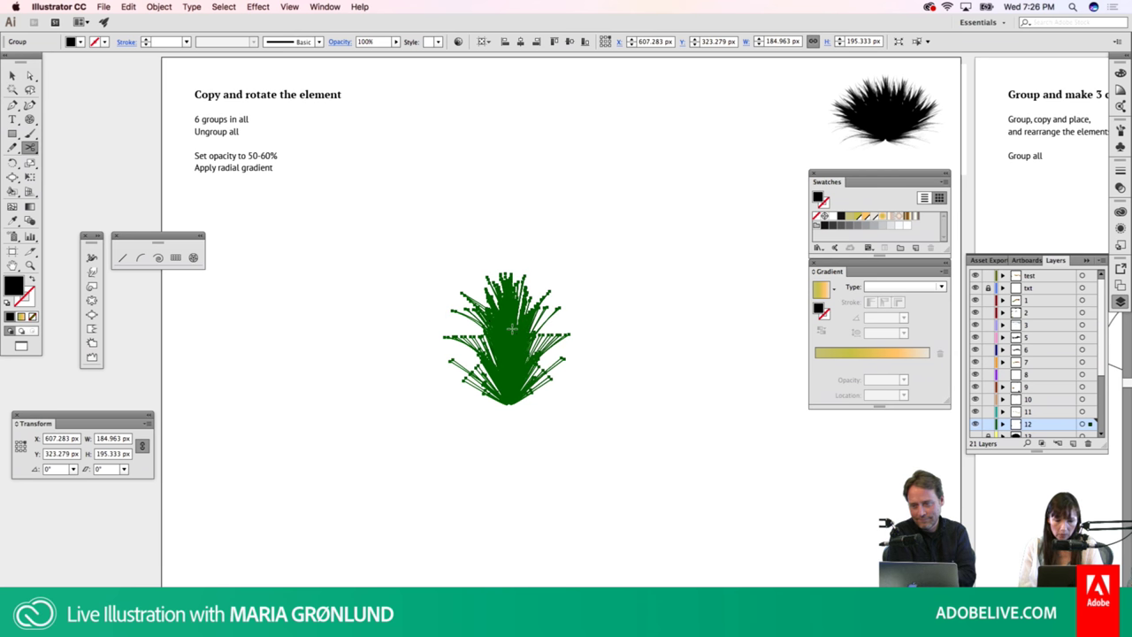
key(v)
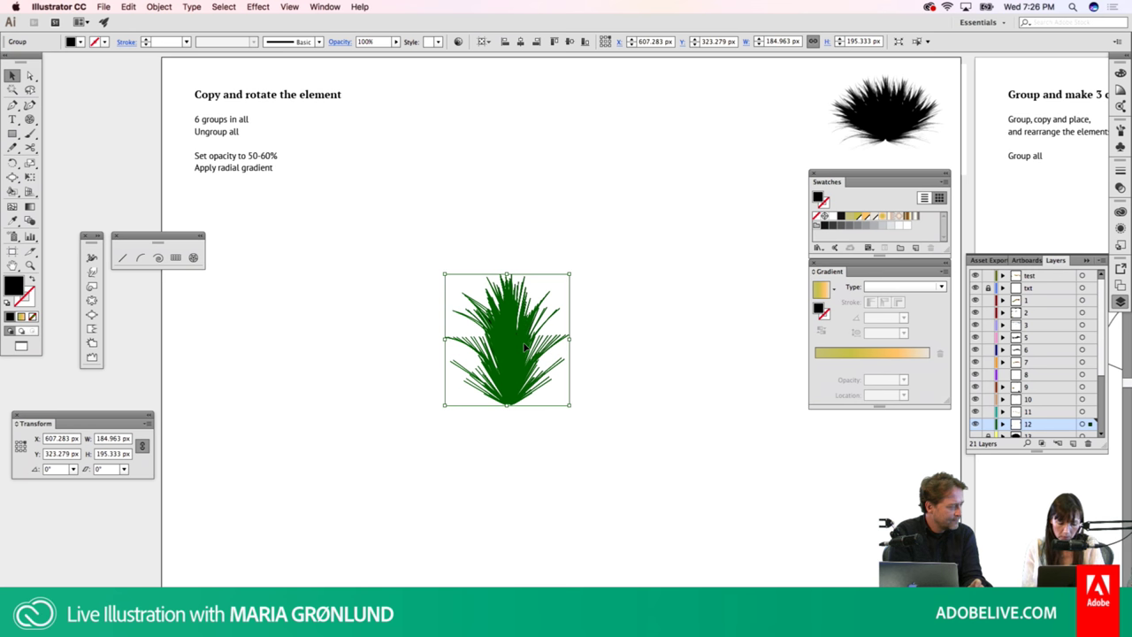
click(562, 339)
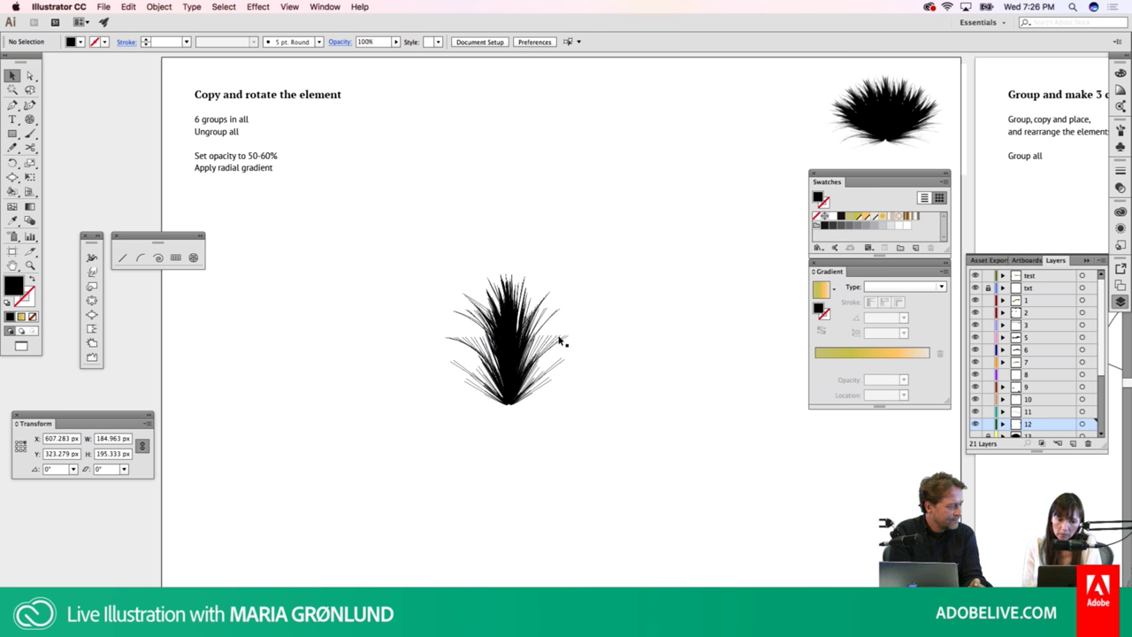
click(510, 351)
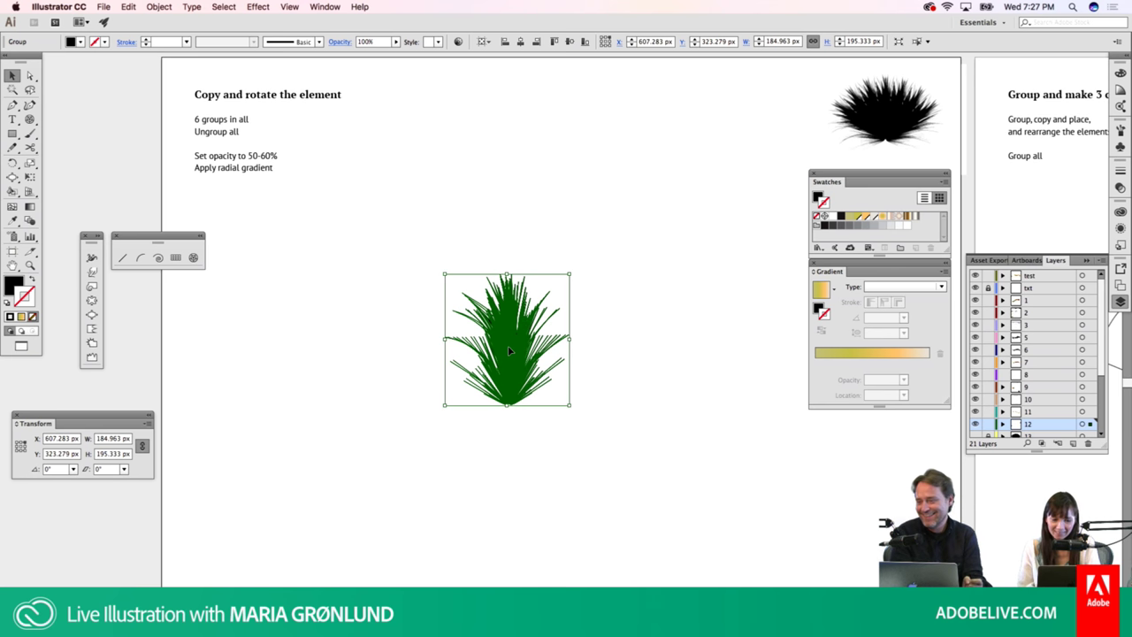
Toggle outline view while picking out and selecting the grass head group
key(ctrl+y)
click(543, 341)
key(ctrl+y)
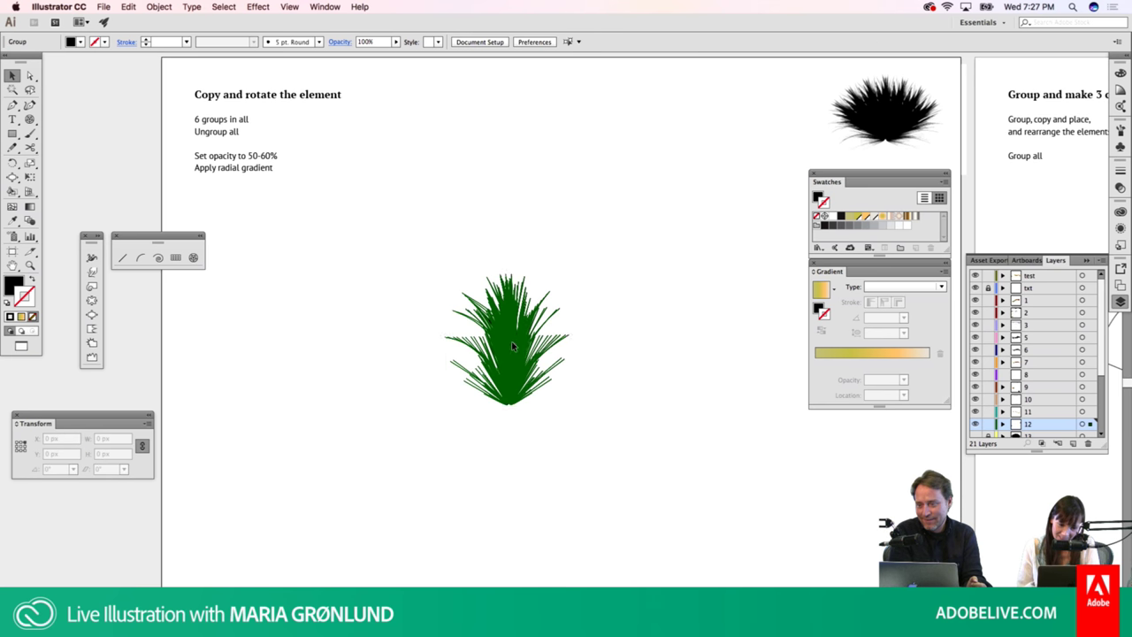
click(512, 345)
key(ctrl+y)
click(554, 345)
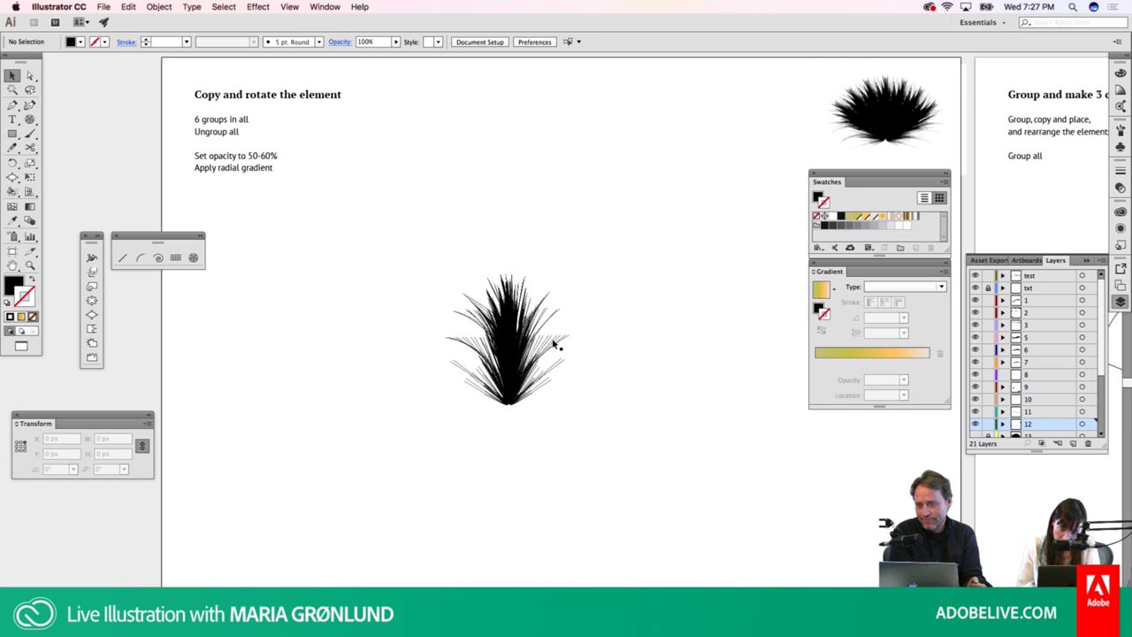
key(ctrl+y)
click(506, 346)
Duplicate and tilt the grass head, then move the green group over the black tuft
drag(507, 347, 577, 353)
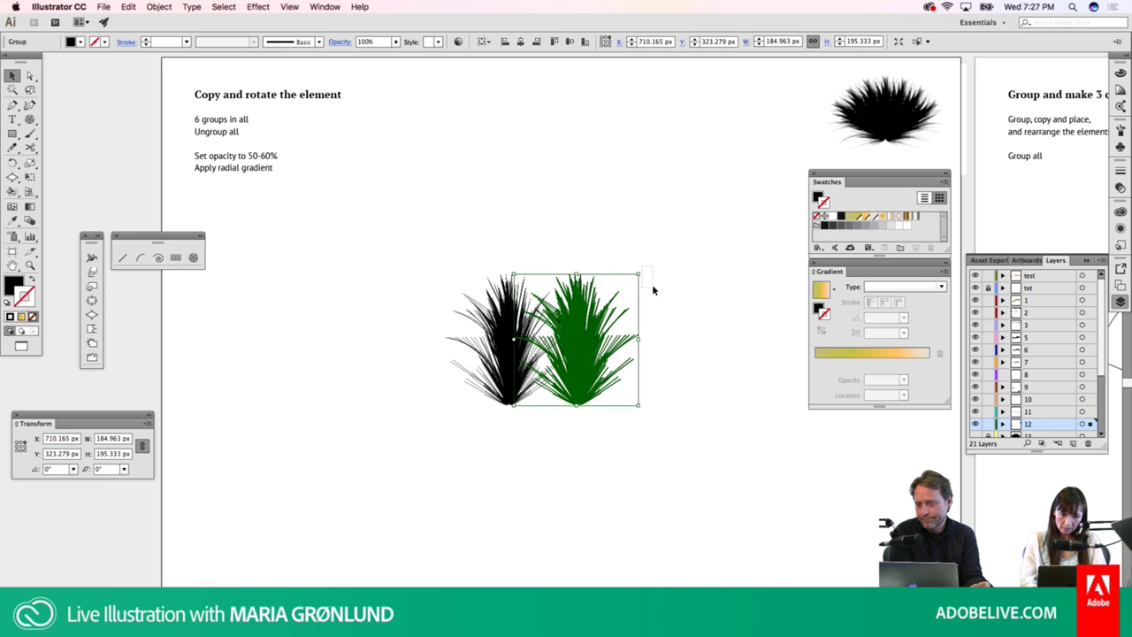
key(ctrl+z)
key(ctrl+shift+z)
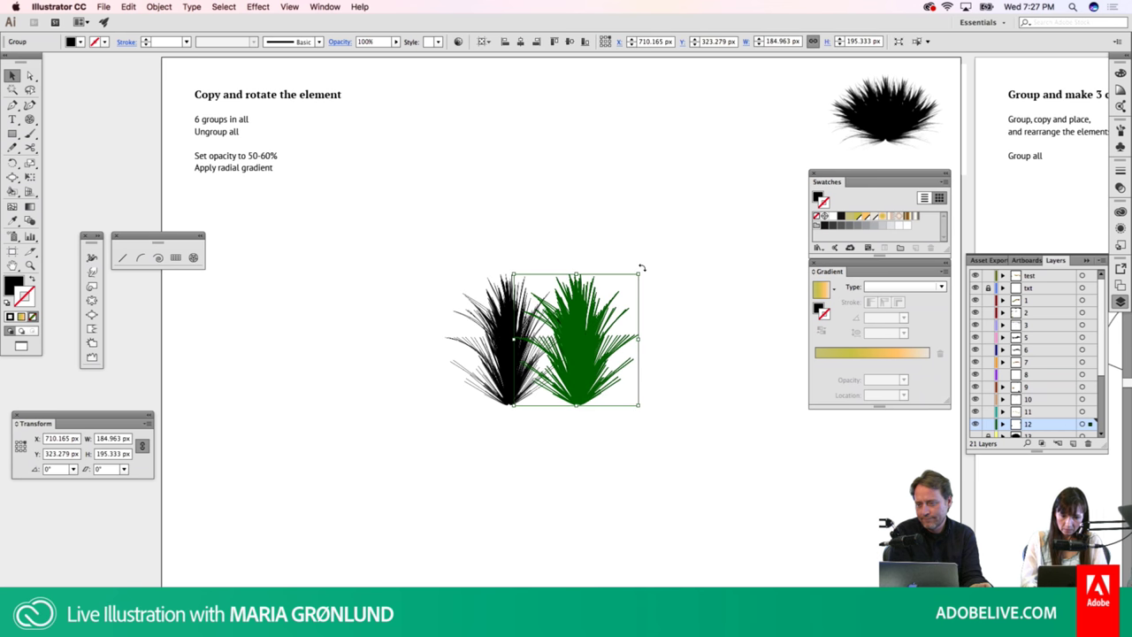
drag(642, 269, 652, 310)
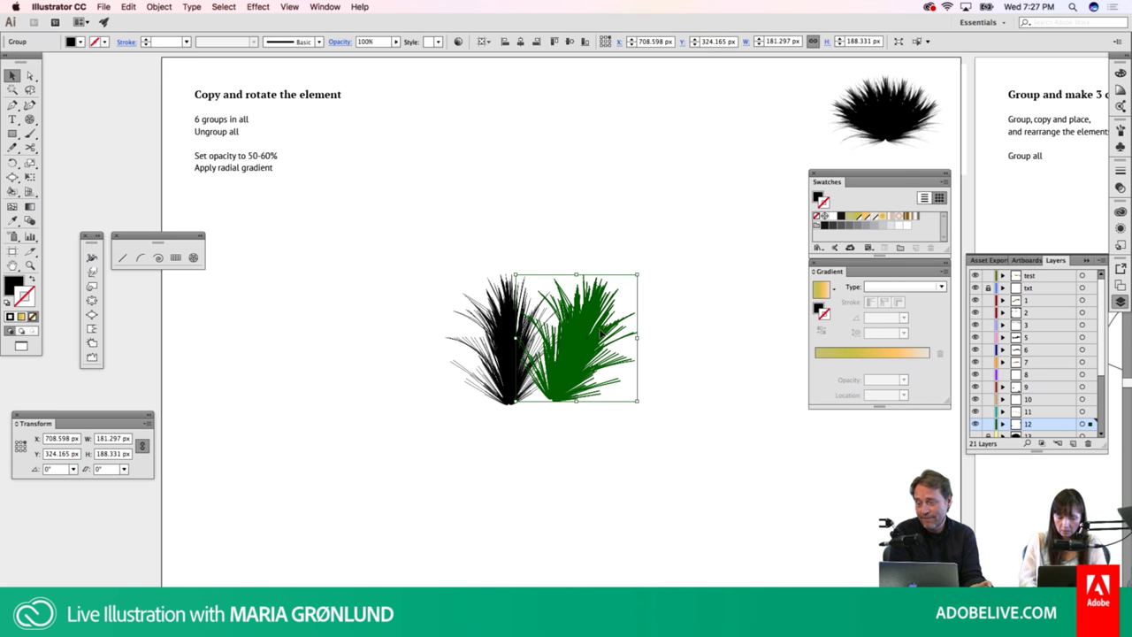
drag(602, 334, 560, 338)
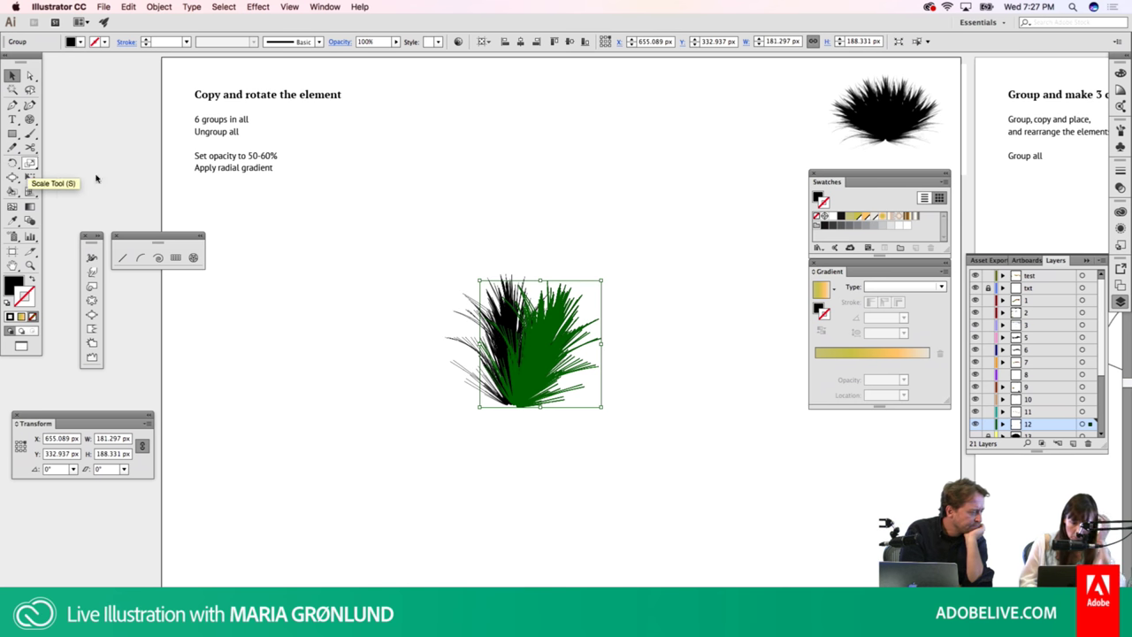
key(a)
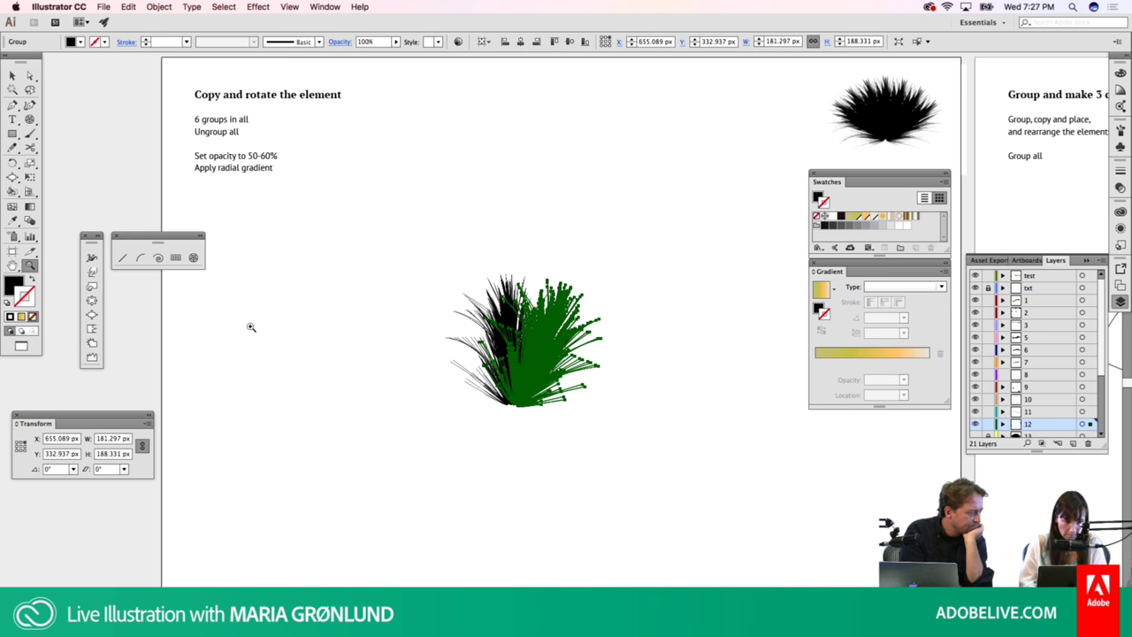
click(12, 164)
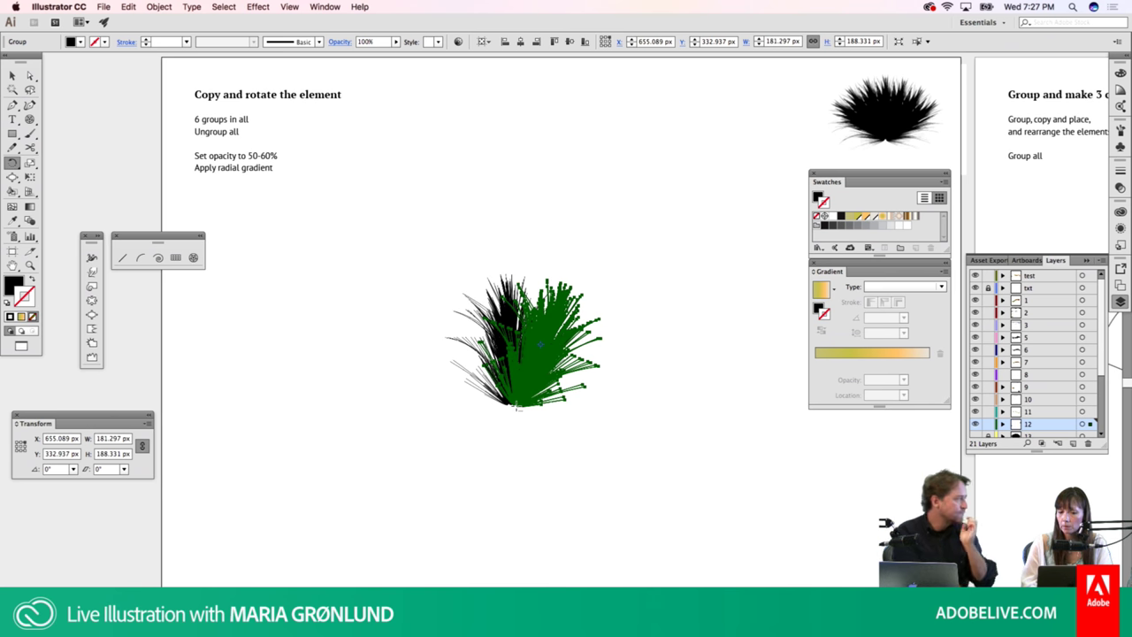
Make a copy of the grass group rotated -70° about its base
alt+click(519, 408)
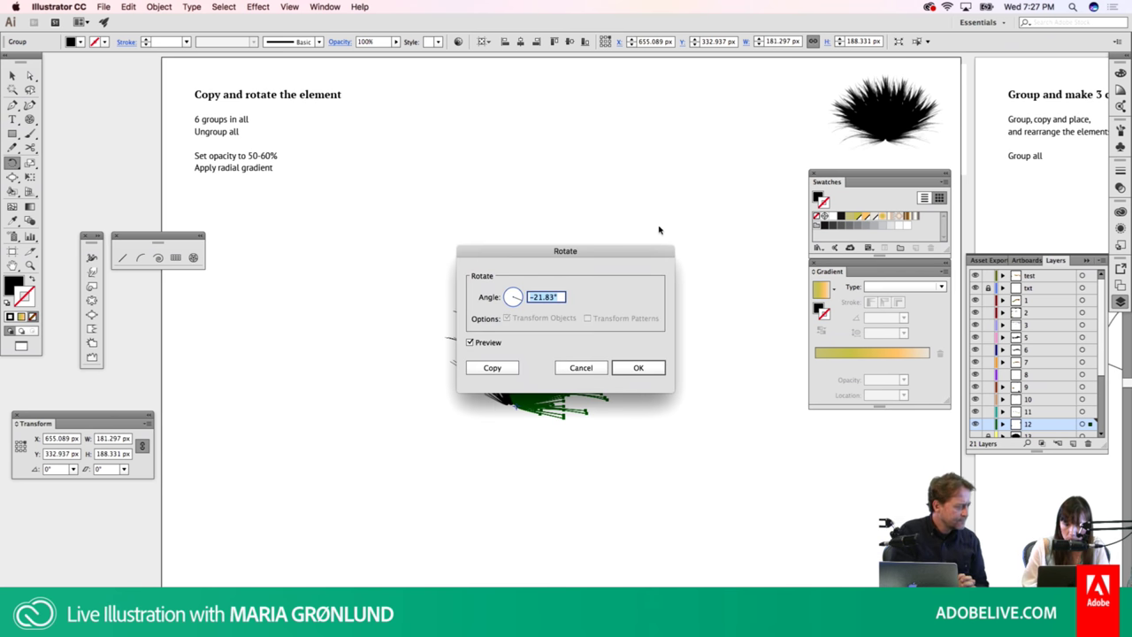
drag(612, 252, 595, 114)
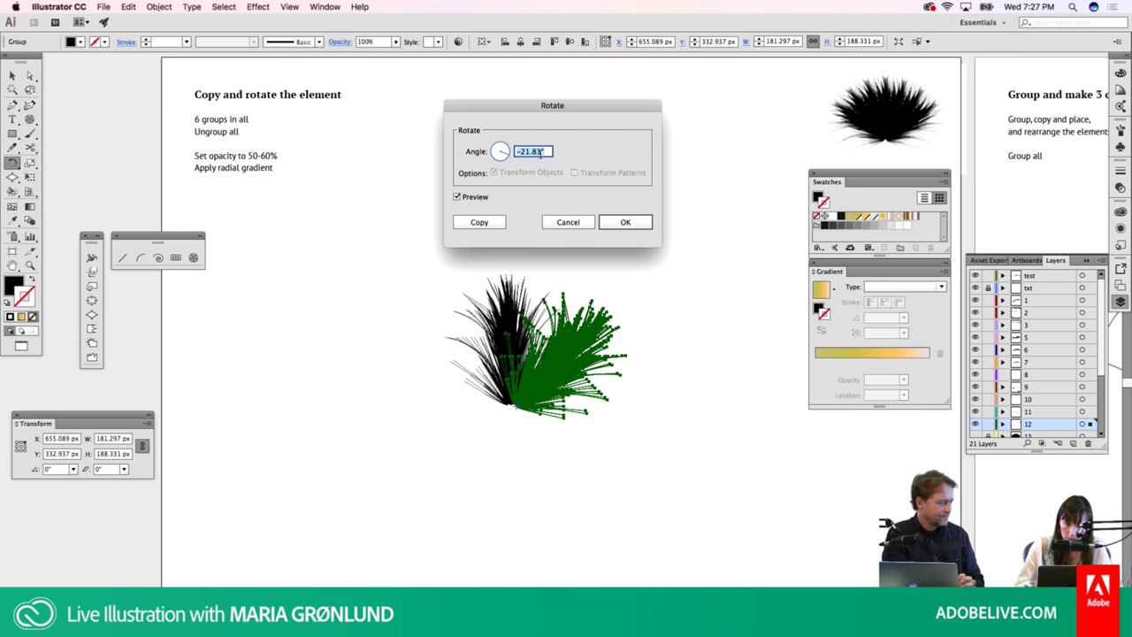
text(-20)
key(Tab)
text(0)
key(Tab)
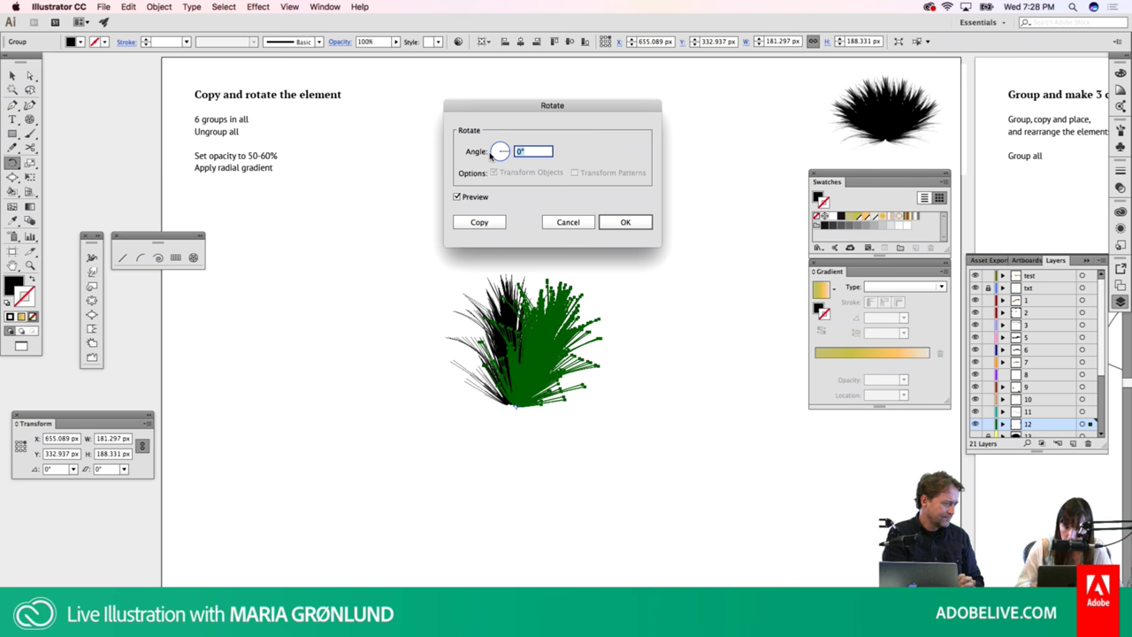
text(-10)
key(Tab)
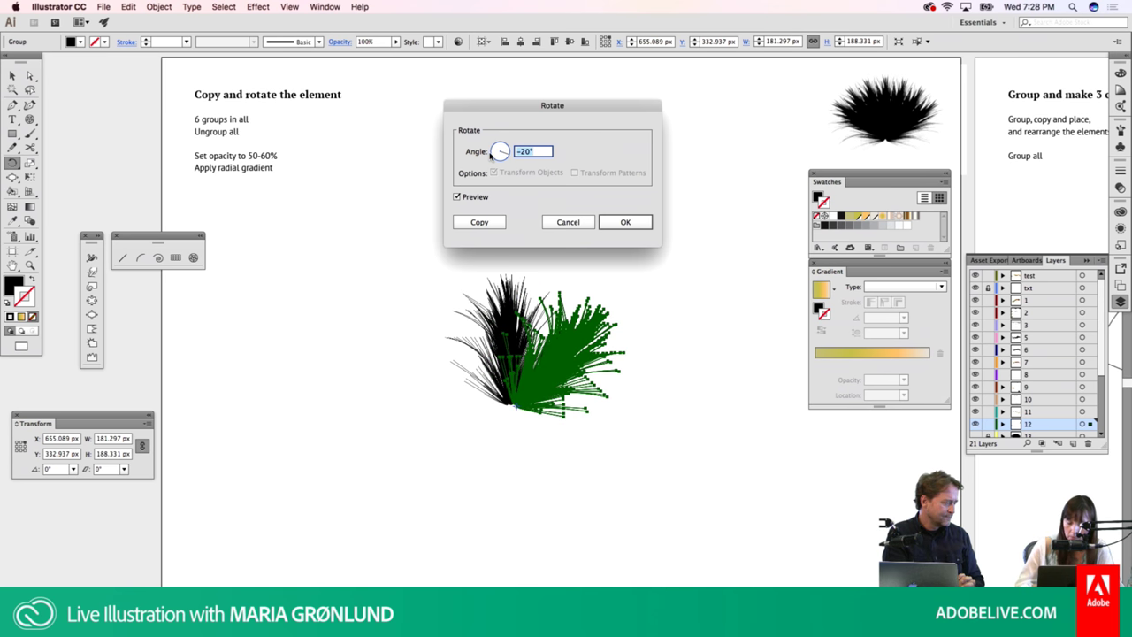
text(-30)
key(Tab)
text(-40)
key(Tab)
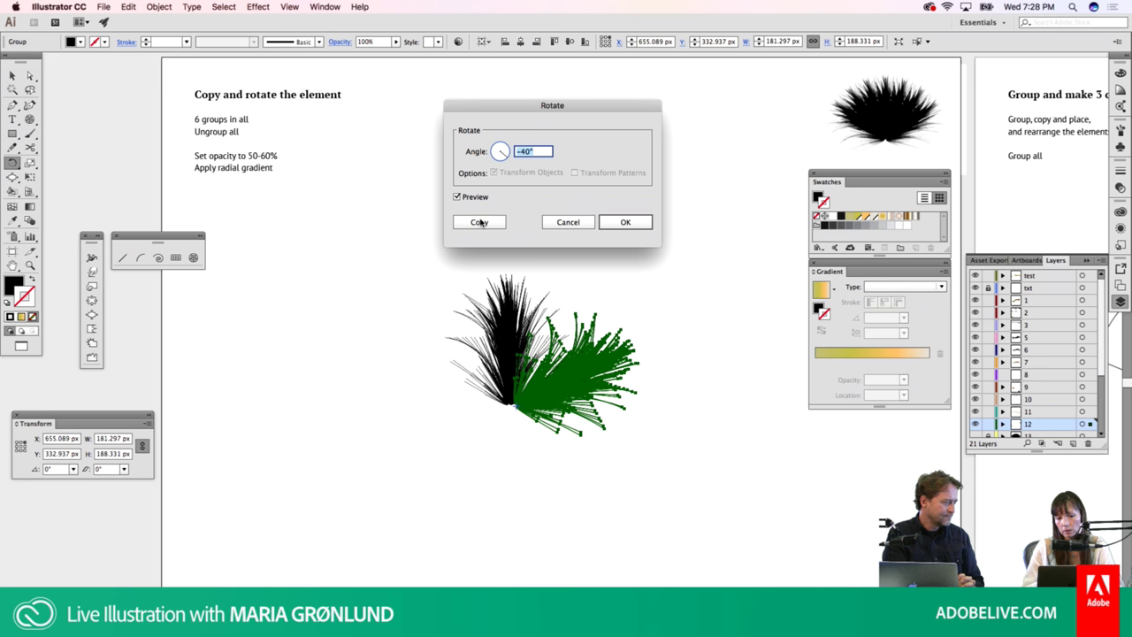
key(shift+Down)
key(shift+Down)
key(shift+Down)
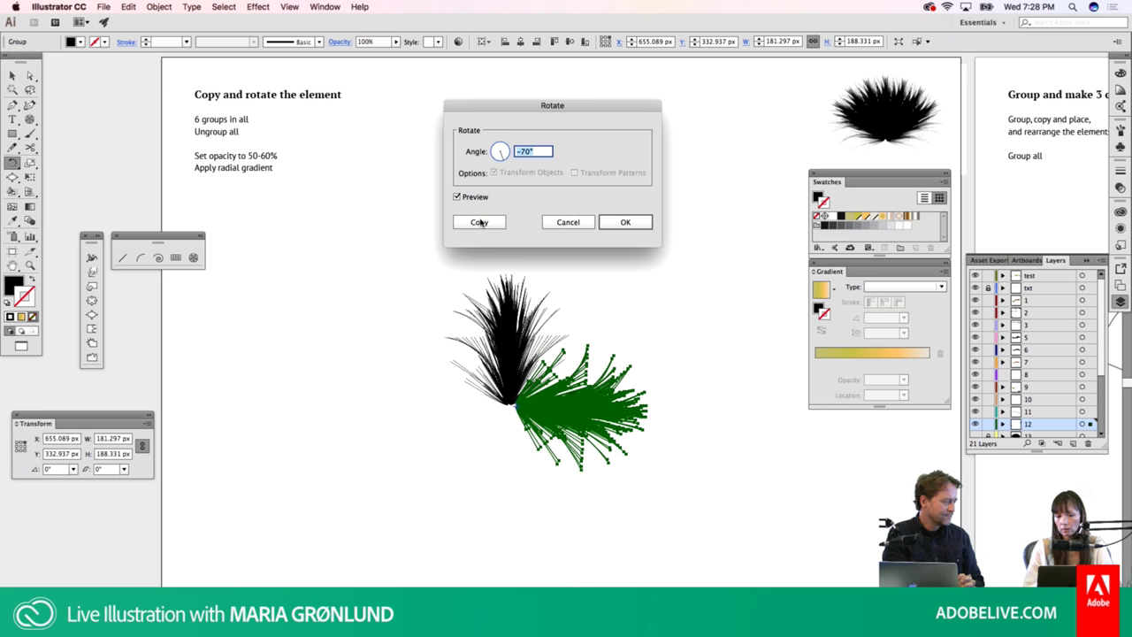
click(479, 222)
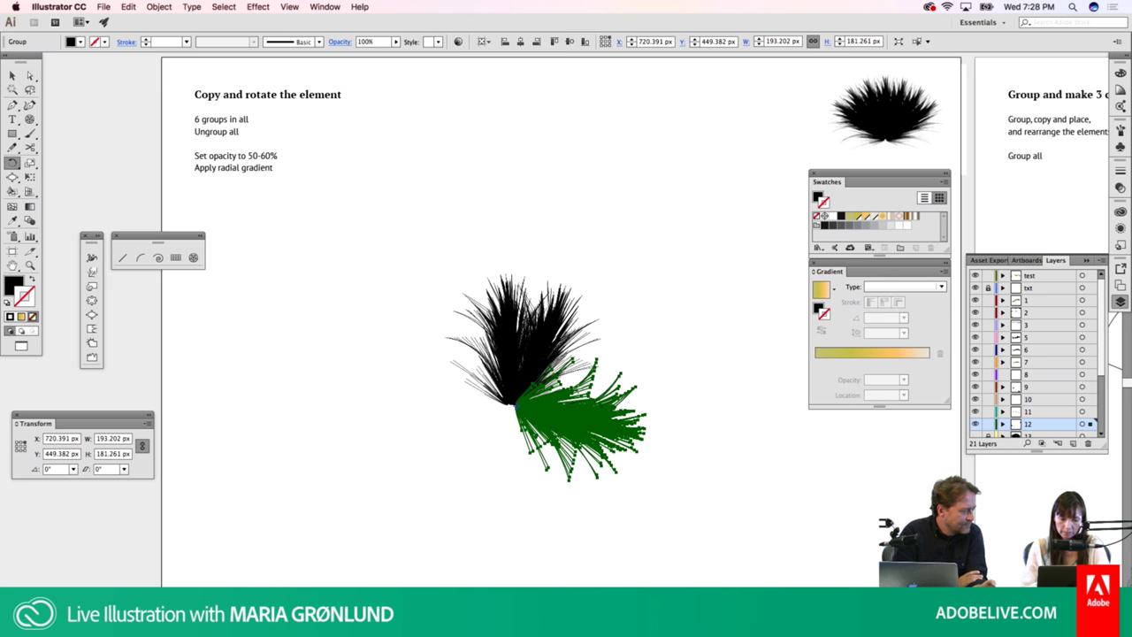
Try rotating the green group over the black original, undoing the last attempt
key(v)
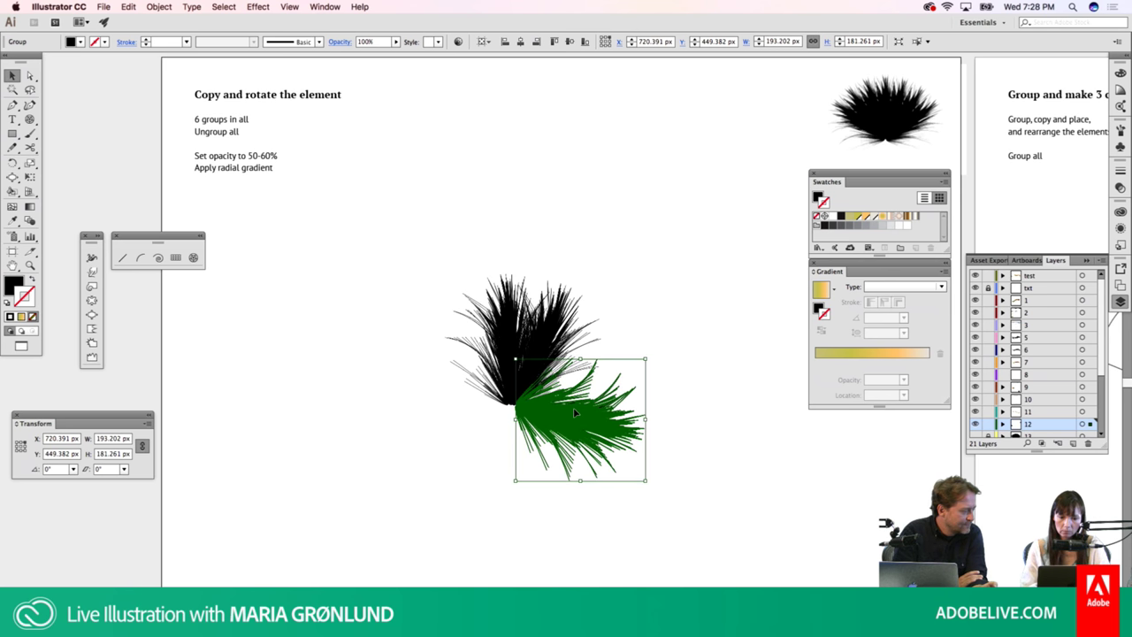
drag(650, 353, 590, 337)
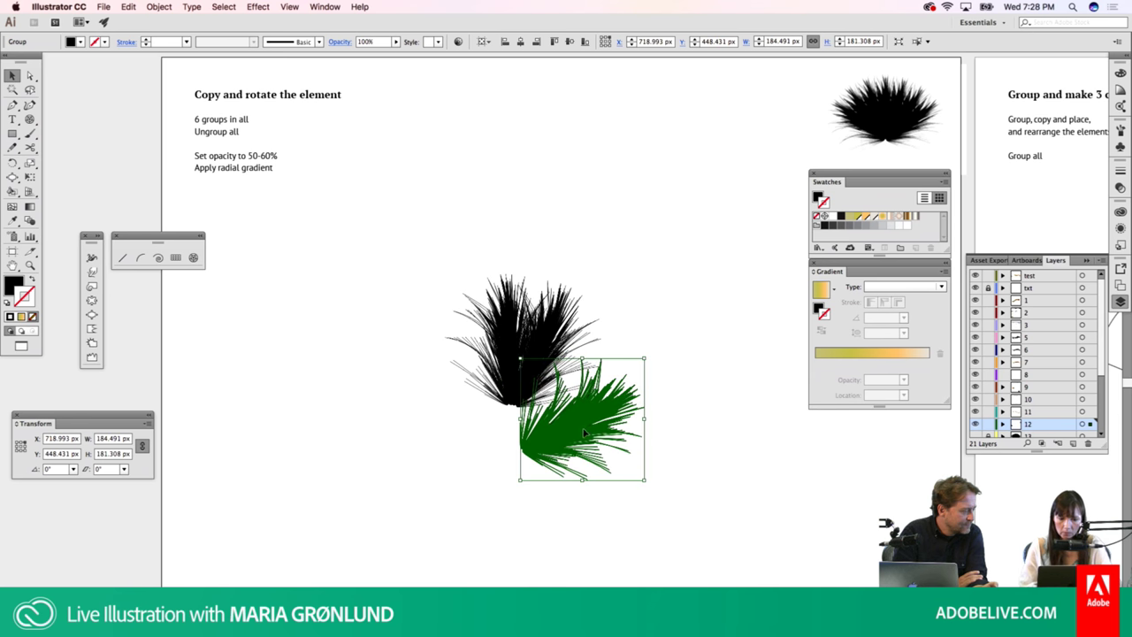
mouse_move(586, 433)
mouse_down()
mouse_move(574, 386)
mouse_move(617, 427)
mouse_up()
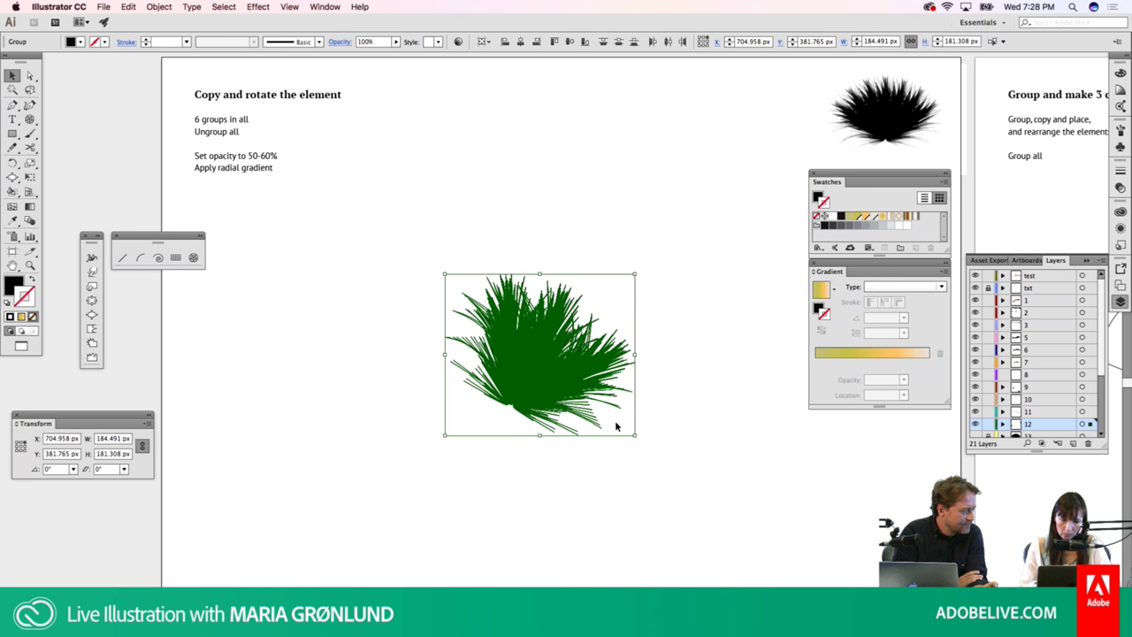
key(r)
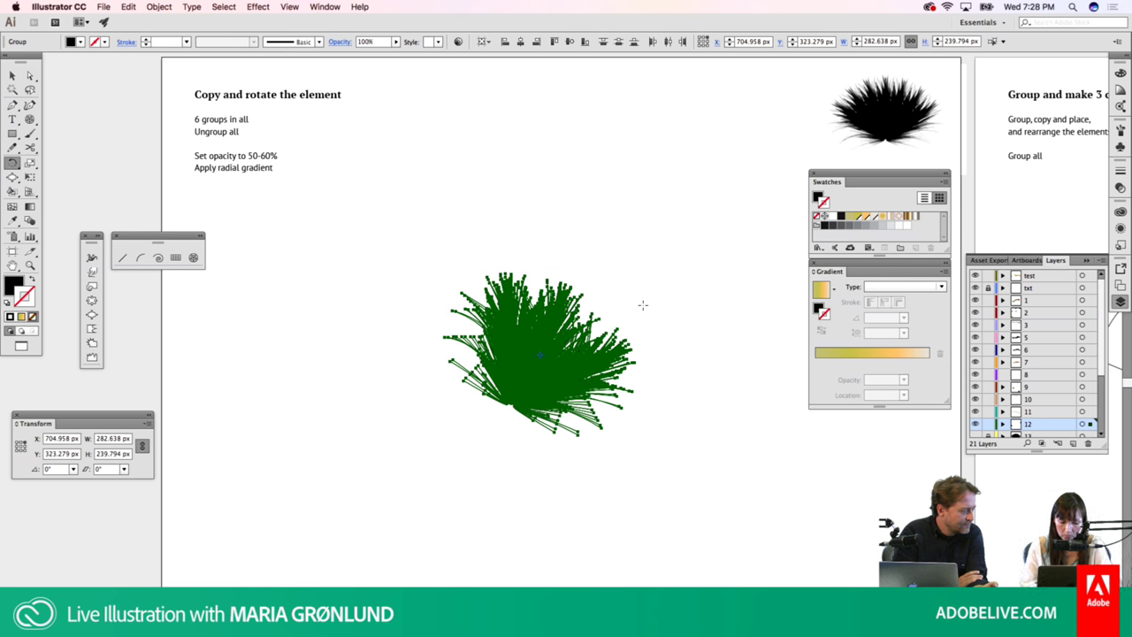
key(v)
drag(642, 267, 587, 278)
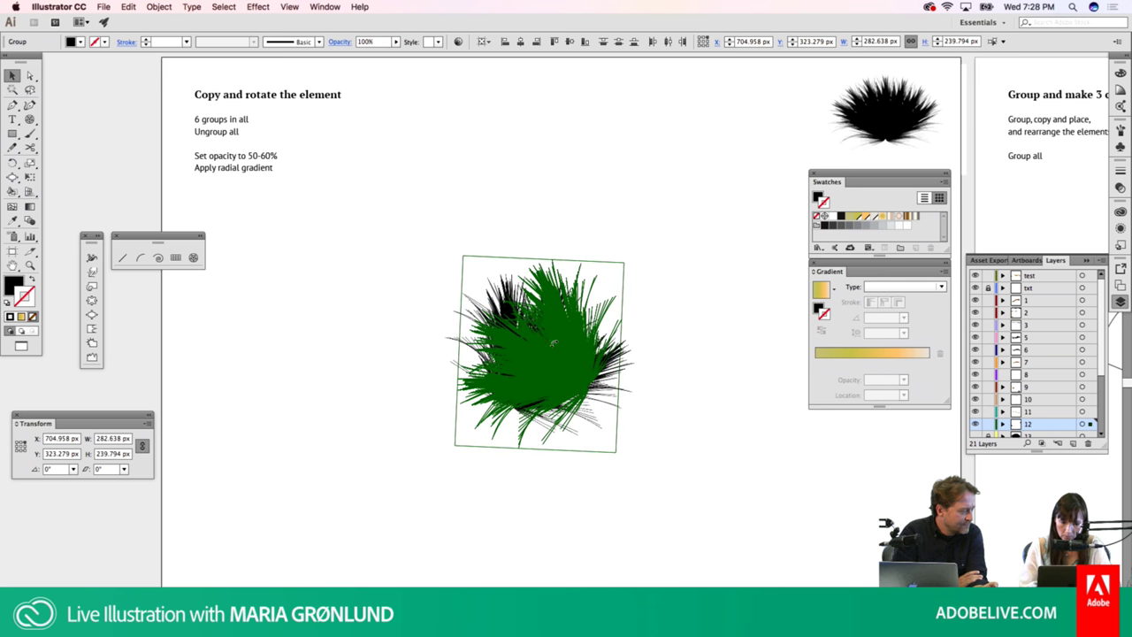
key(ctrl+z)
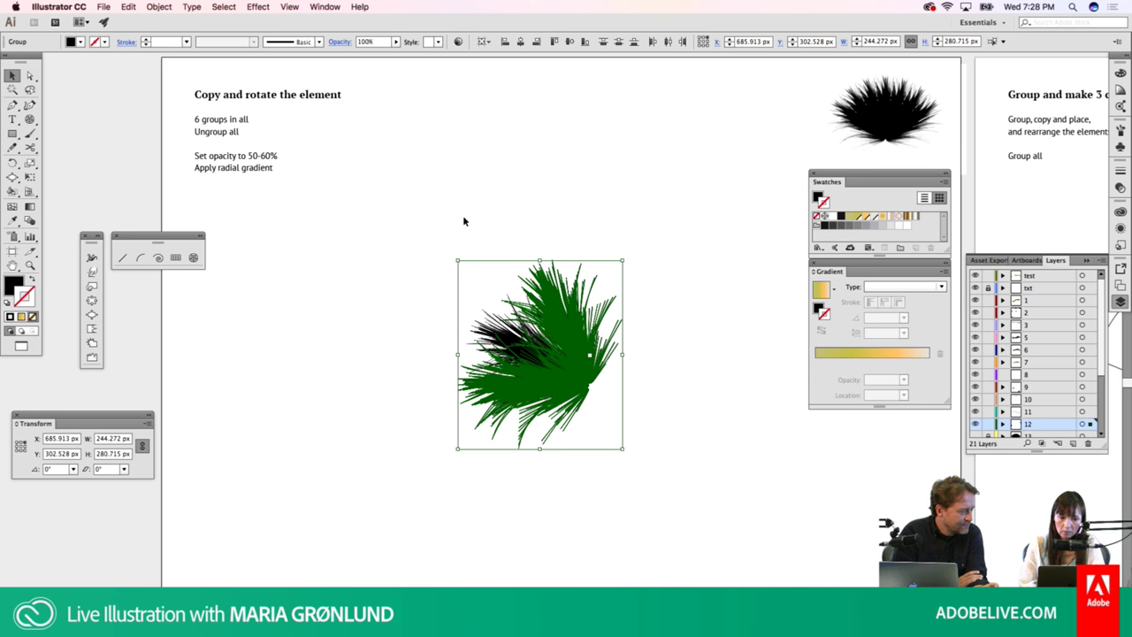
Copy the grass group to the right, turn it 90° upright, and slide it over the black fan
drag(466, 232, 575, 411)
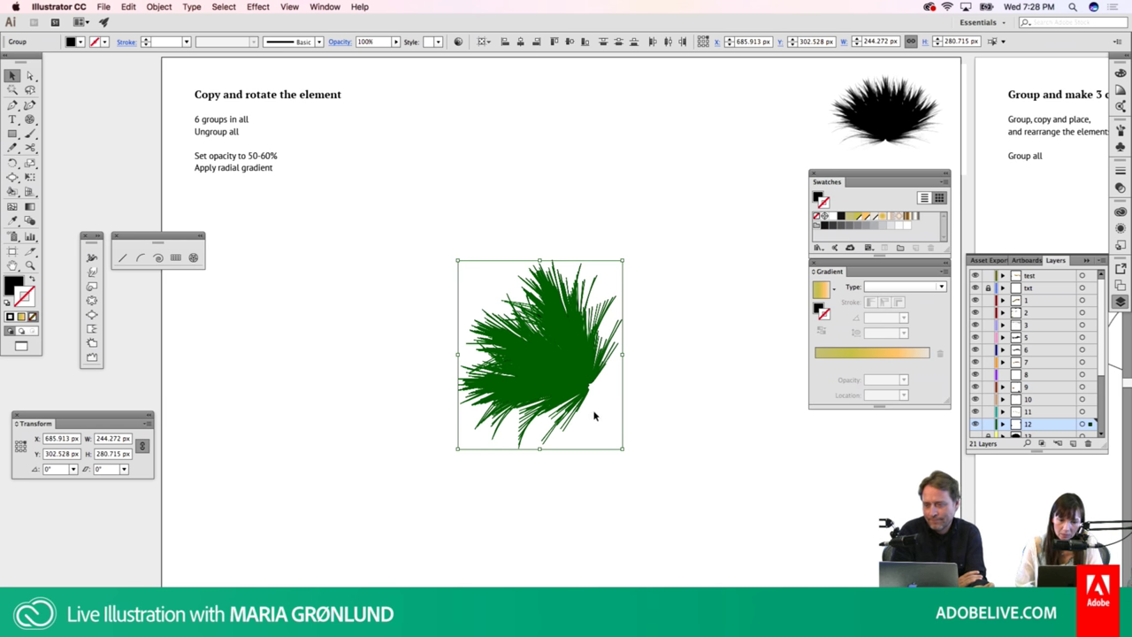
drag(540, 376, 669, 356)
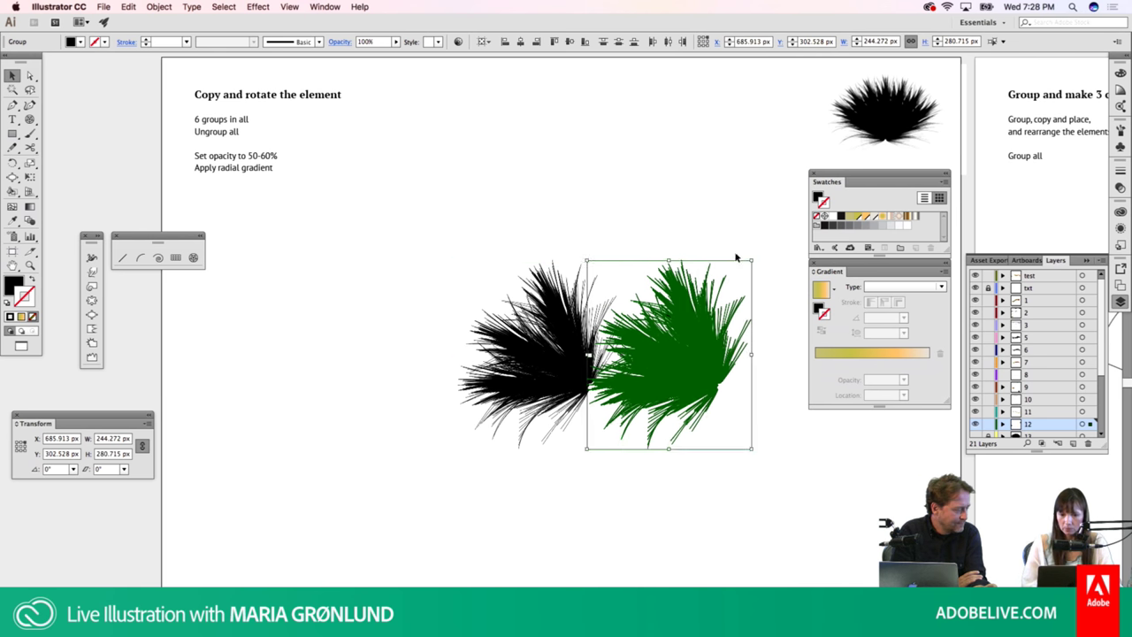
key(r)
key(v)
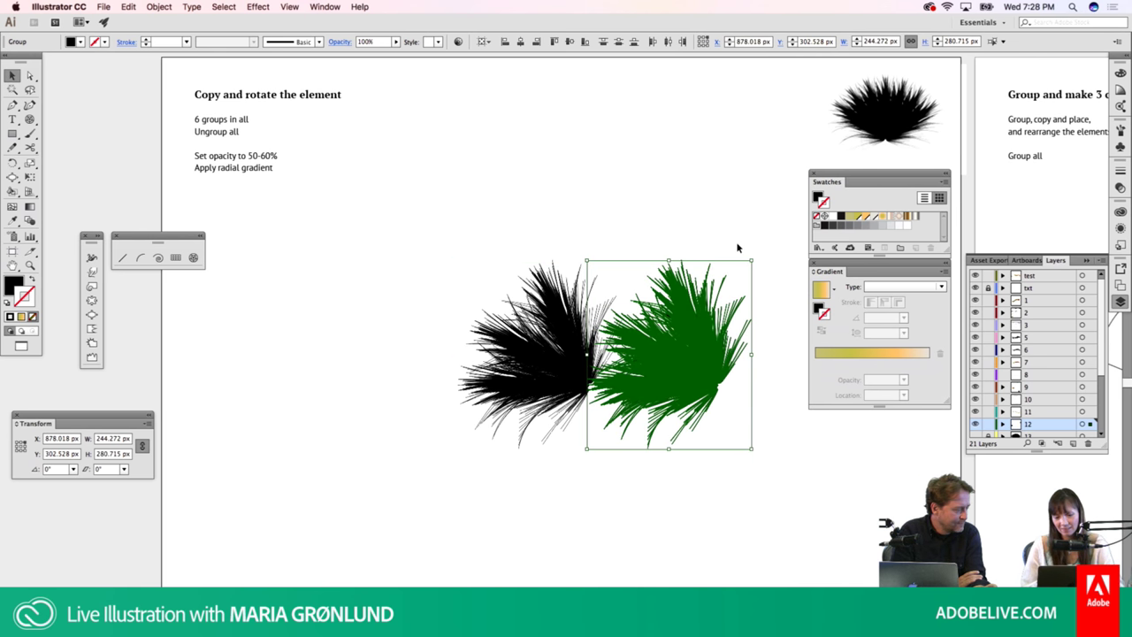
drag(755, 254, 721, 374)
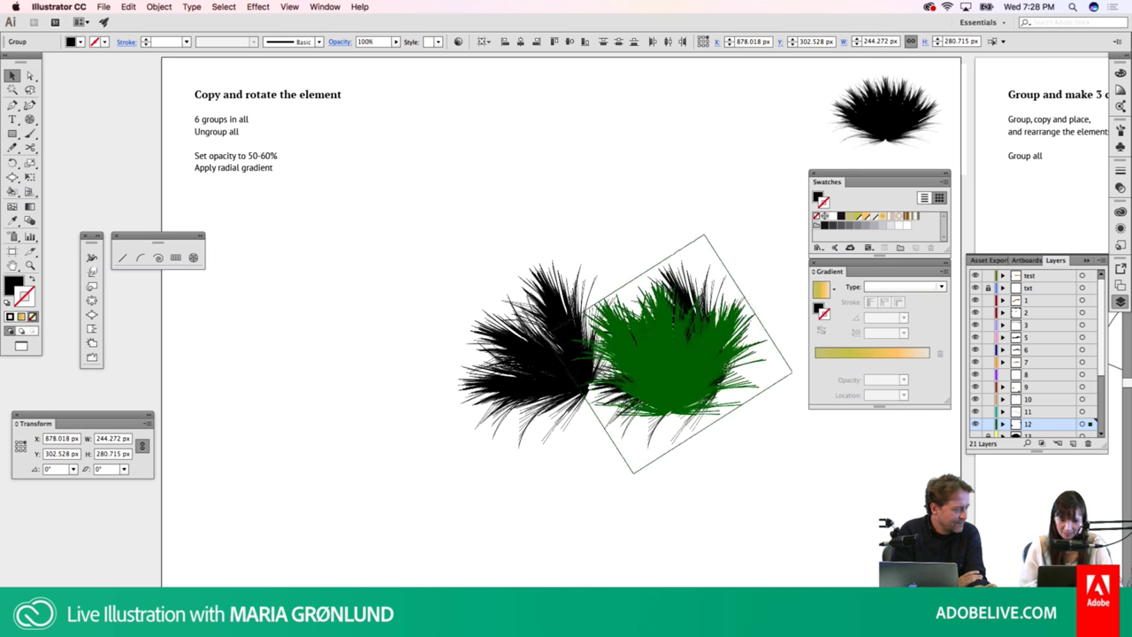
key(ctrl+z)
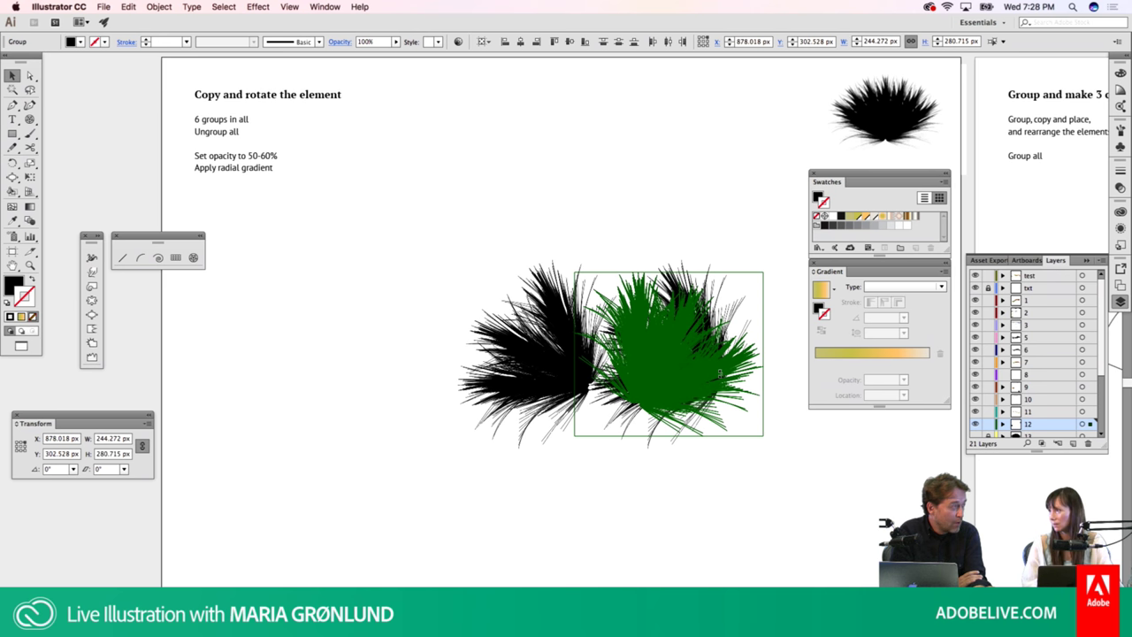
key(ctrl+z)
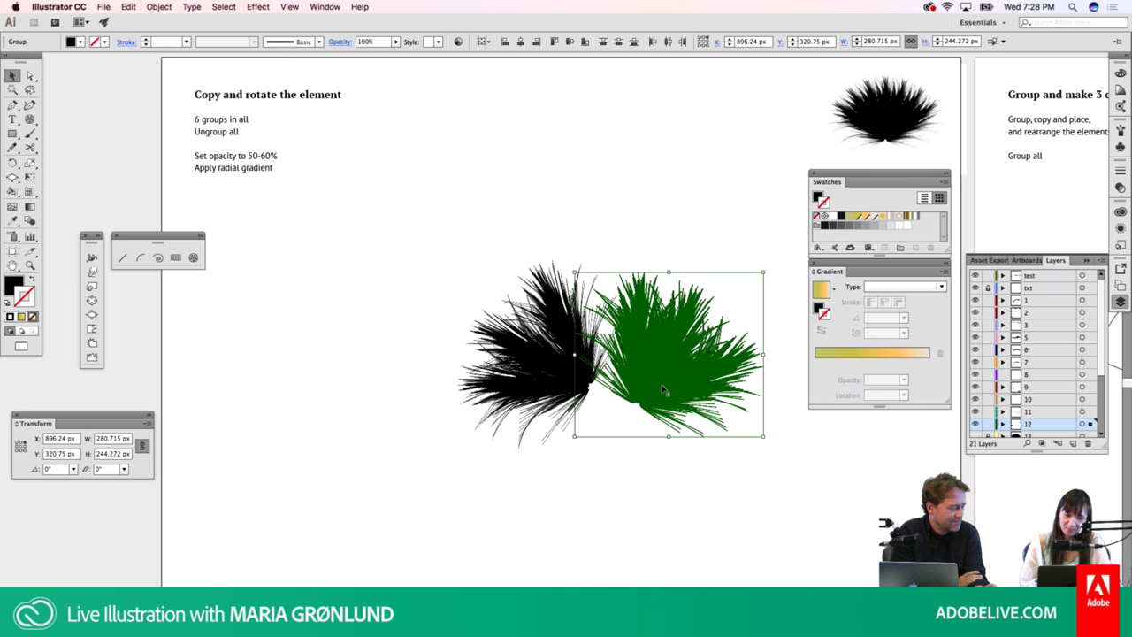
drag(720, 377, 624, 380)
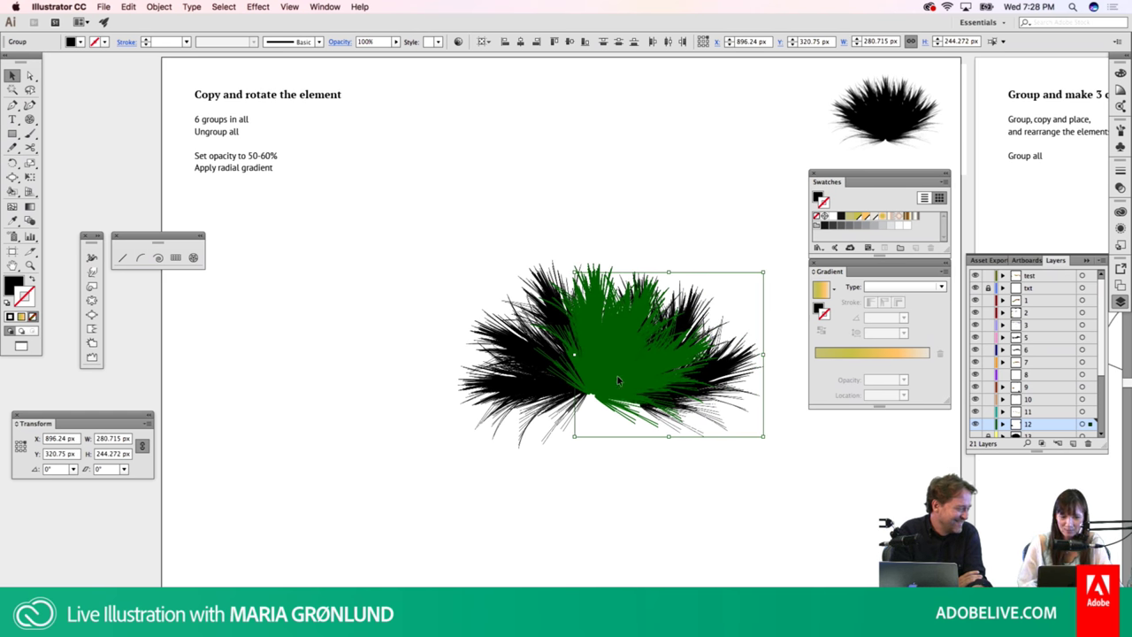
click(656, 213)
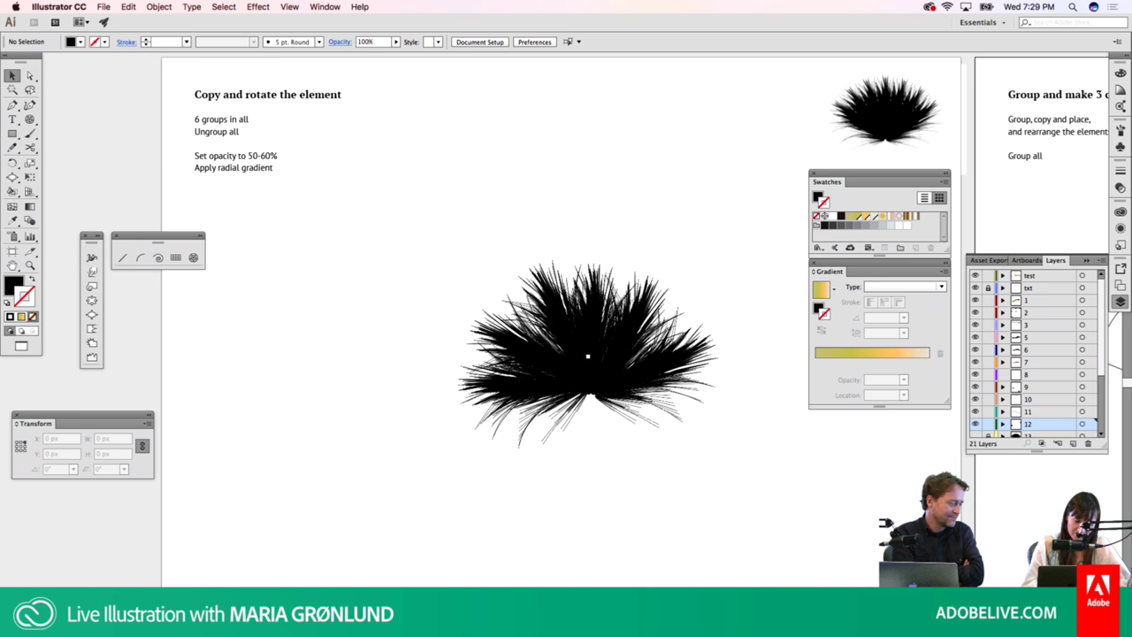
key(shift+Page_Down)
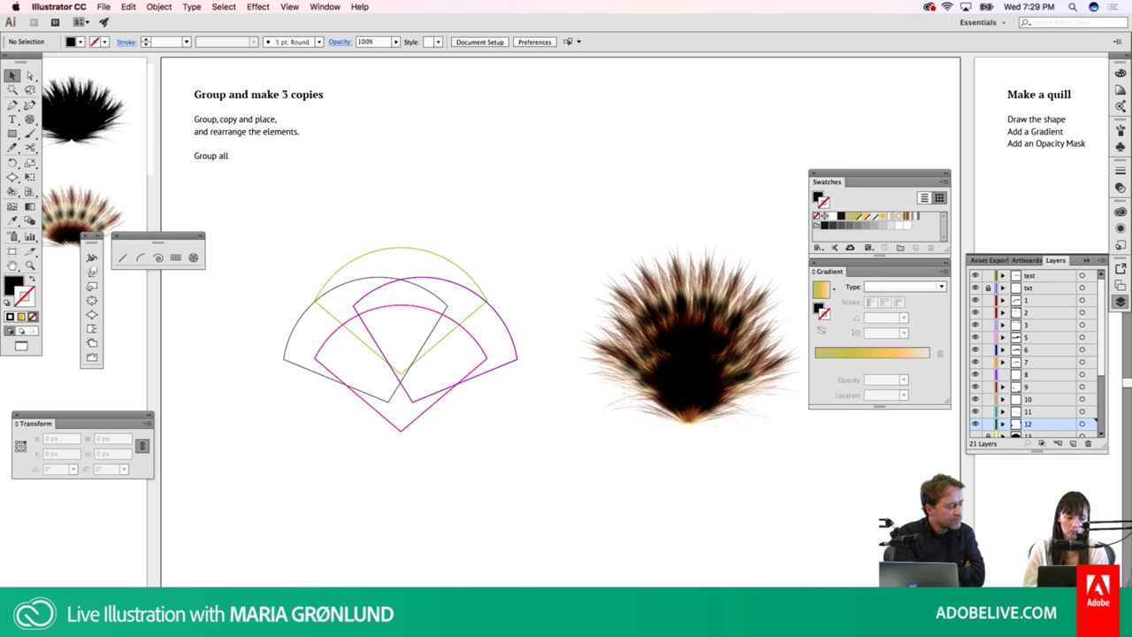
key(shift+Page_Up)
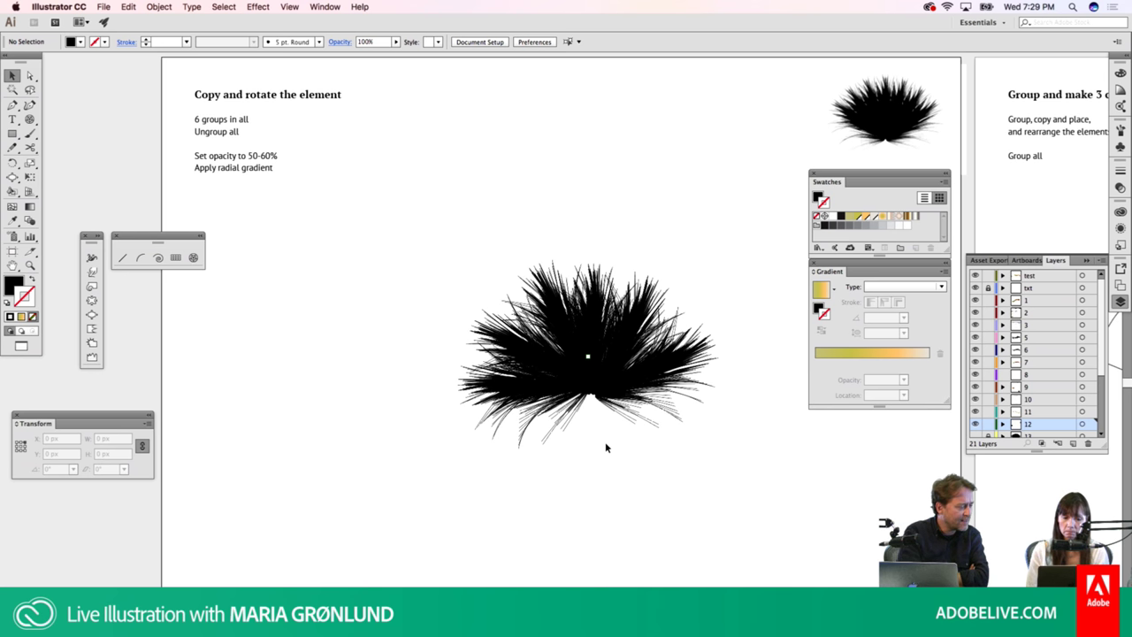
Show colour values in the Info panel and fill the selected grass fan with black
drag(458, 457, 712, 293)
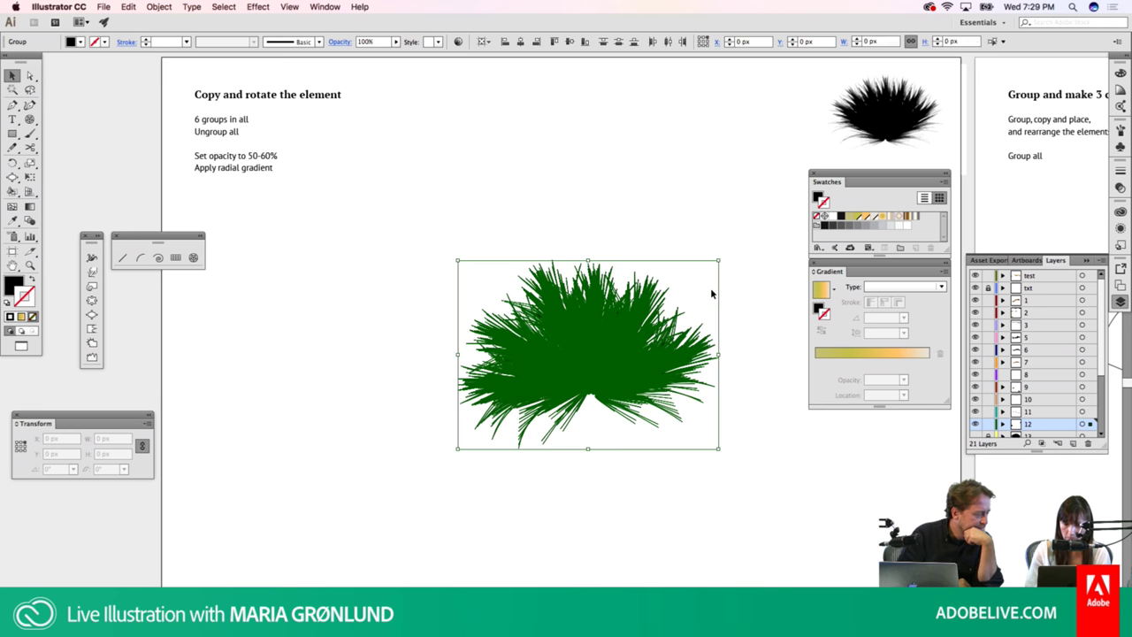
click(323, 7)
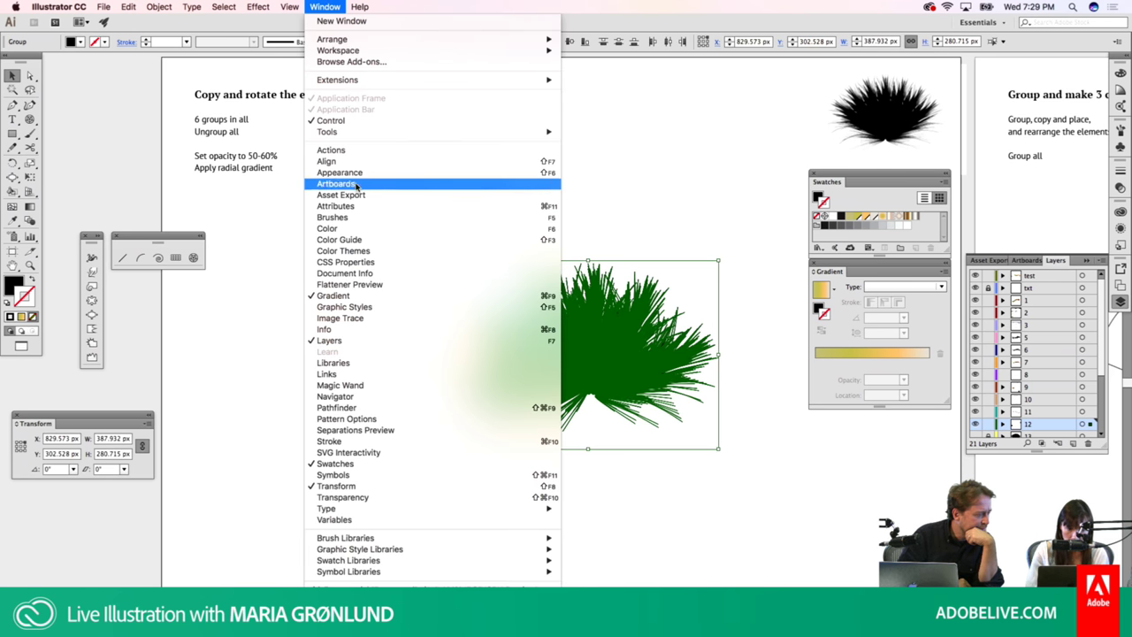
click(377, 331)
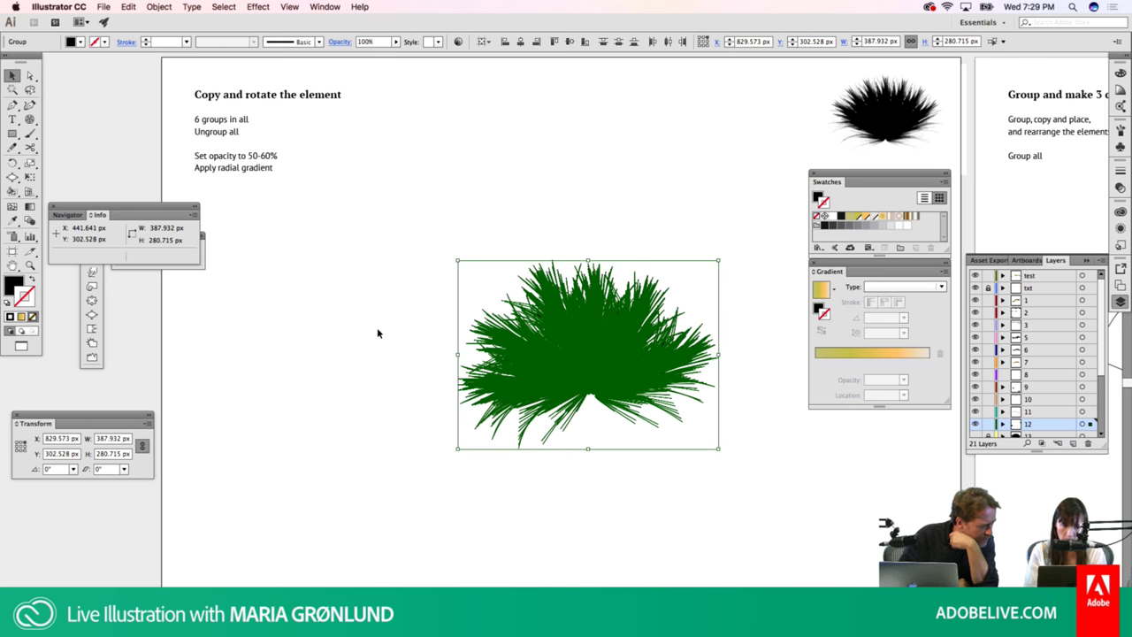
drag(163, 210, 475, 139)
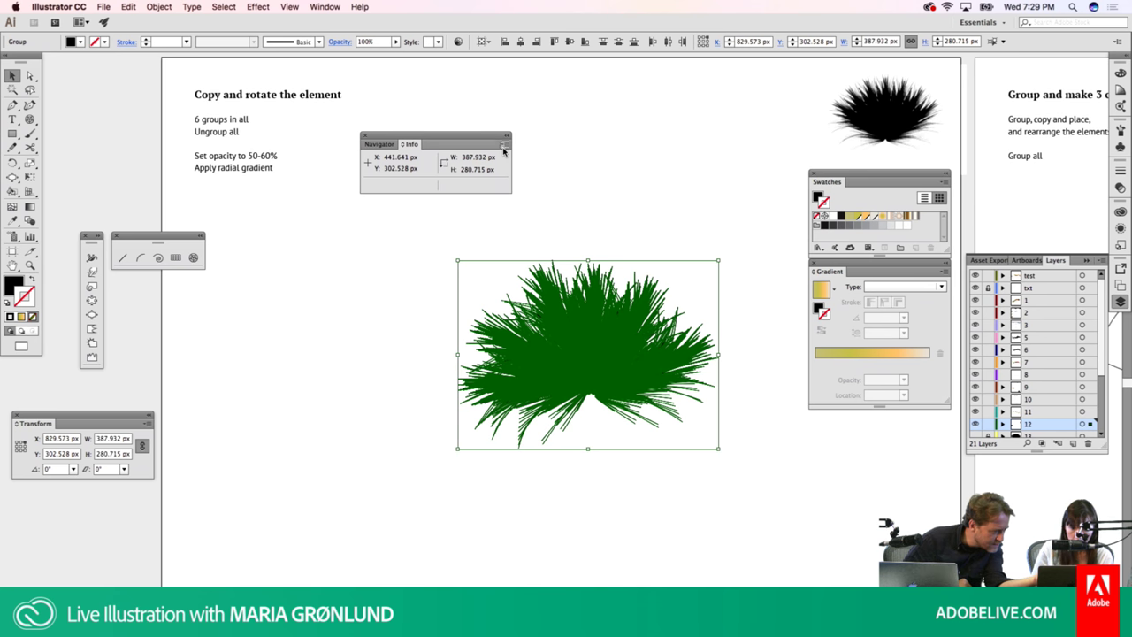
click(504, 144)
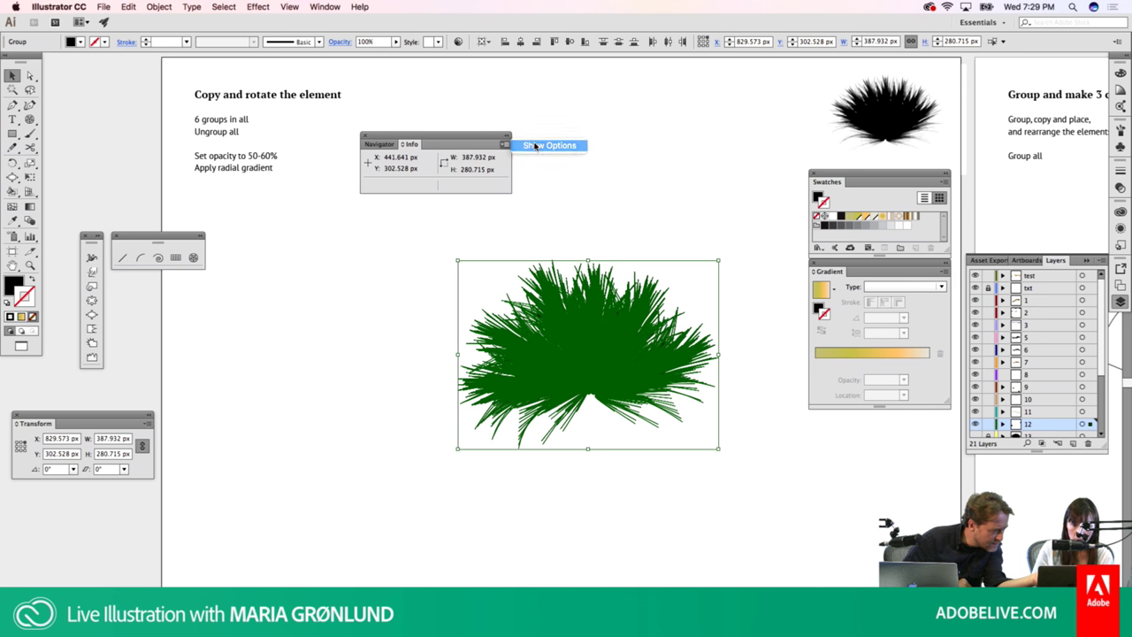
click(536, 149)
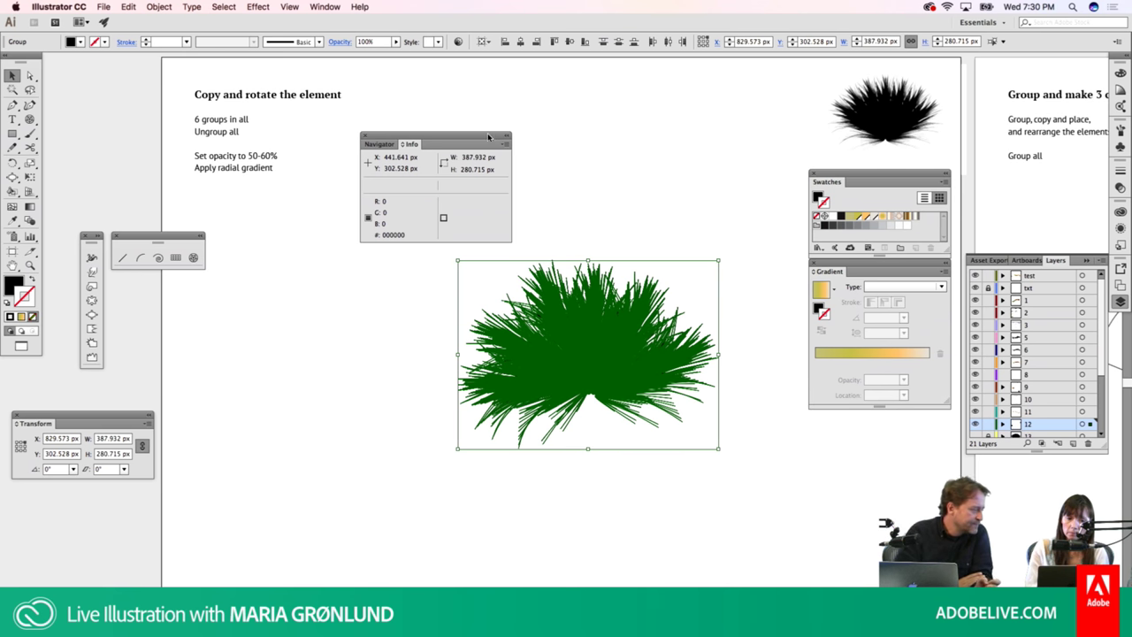
drag(488, 137, 500, 83)
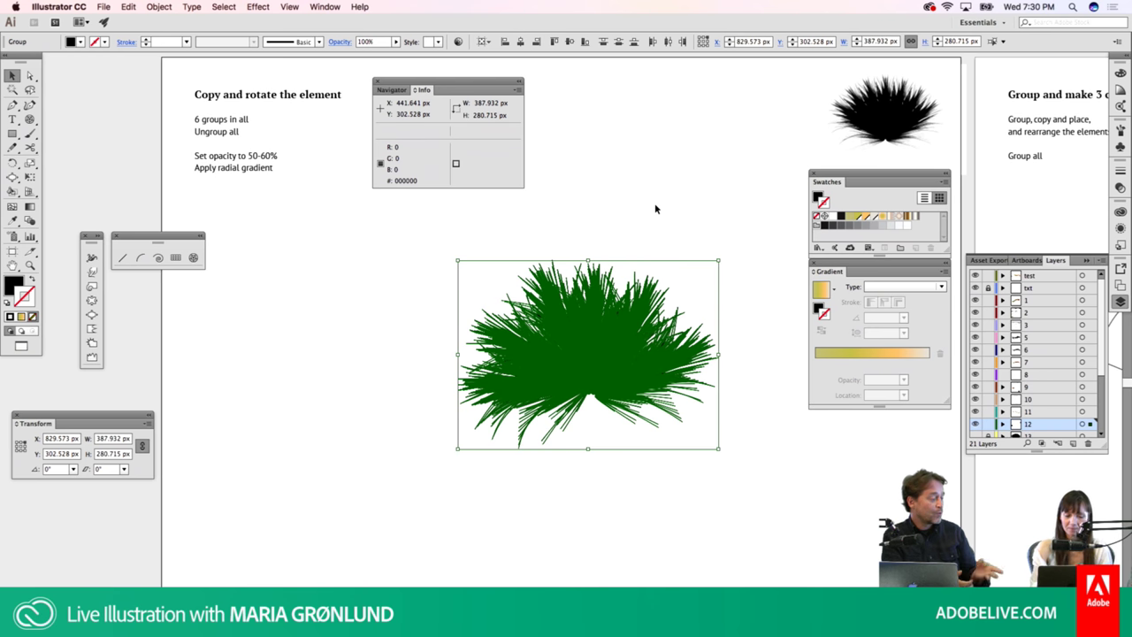
key(ctrl+z)
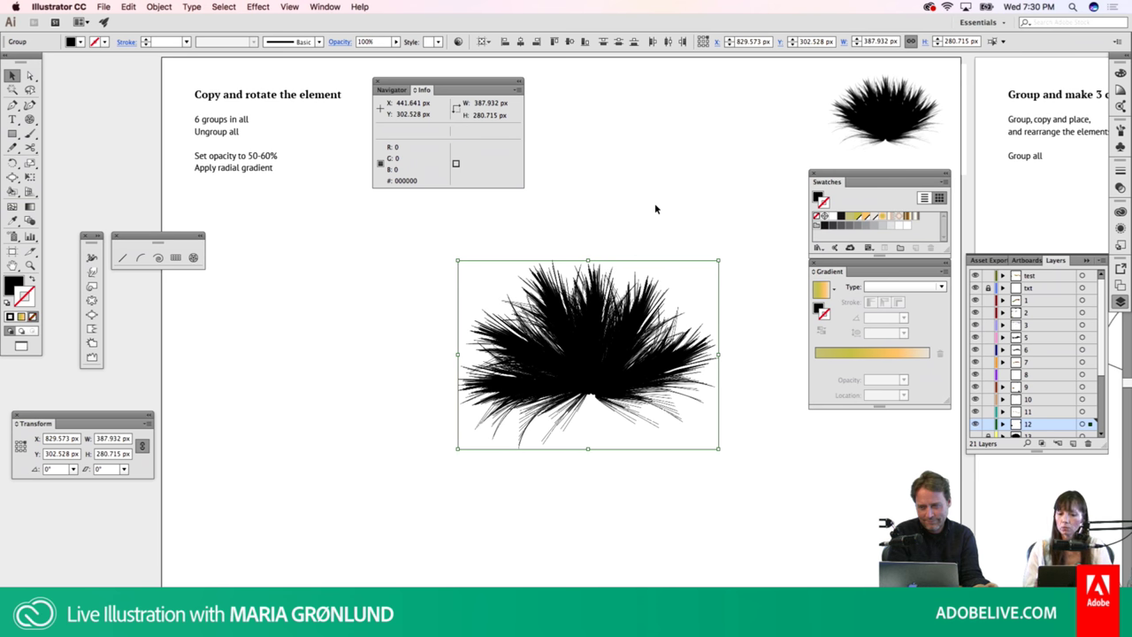
Make the tuft a compound path filled with the 'Radial for feather' gradient swatch
key(ctrl+8)
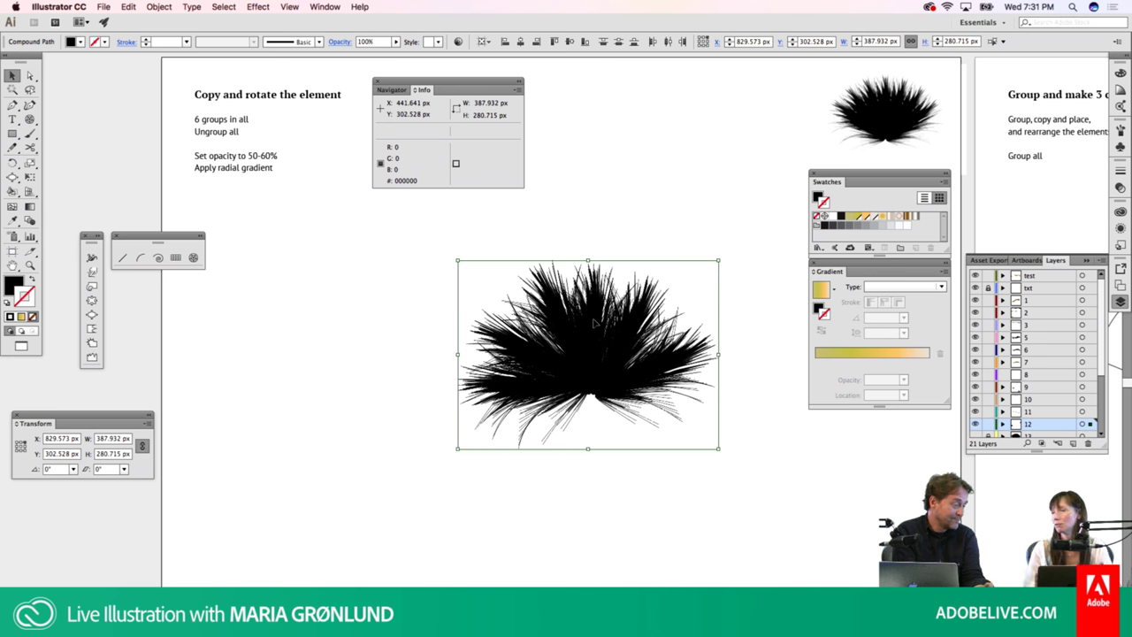
key(z)
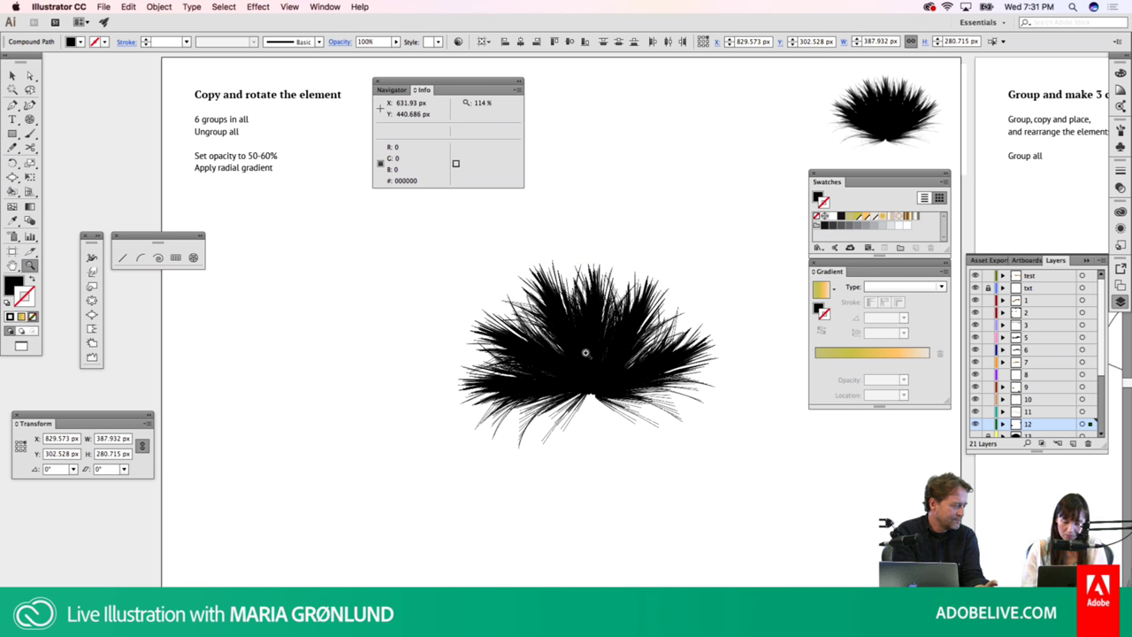
key(v)
right_click(585, 352)
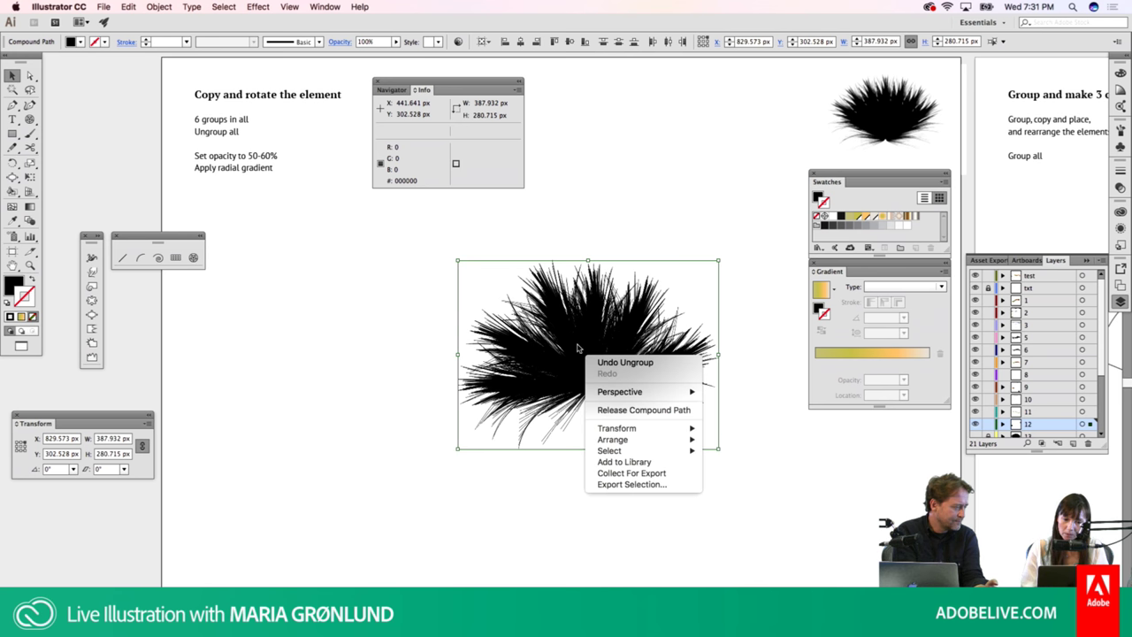
click(416, 326)
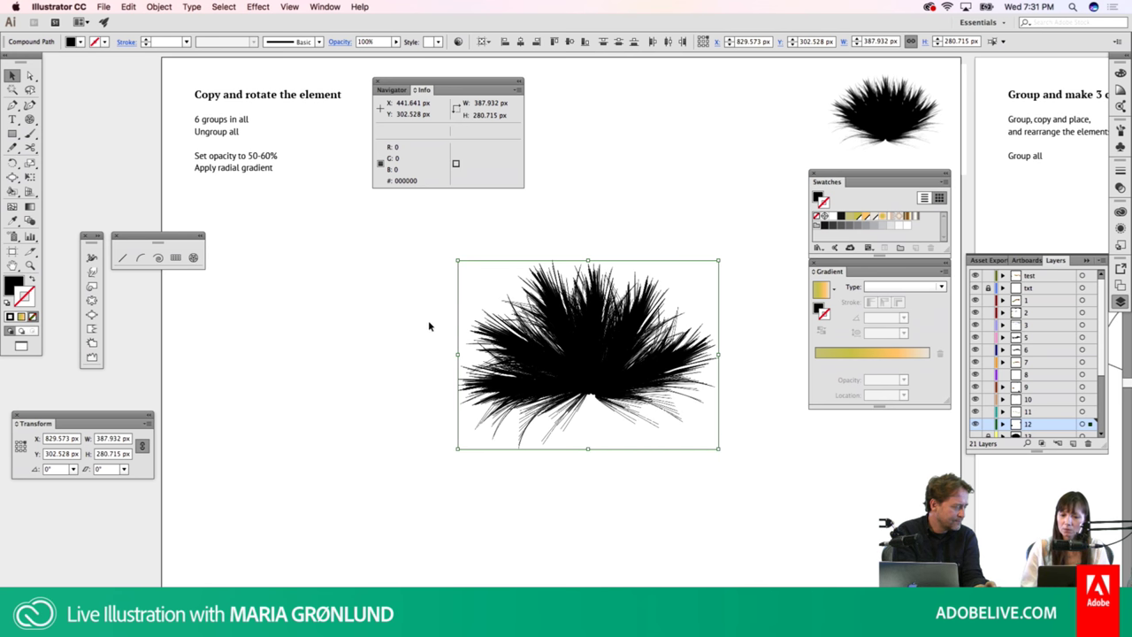
click(900, 219)
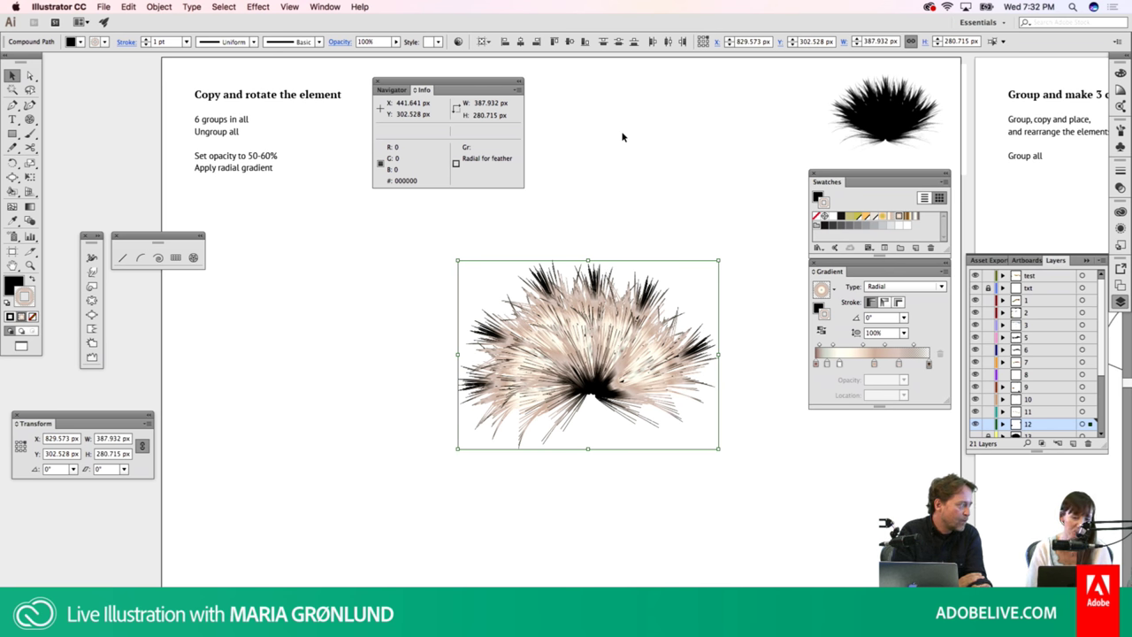
click(622, 153)
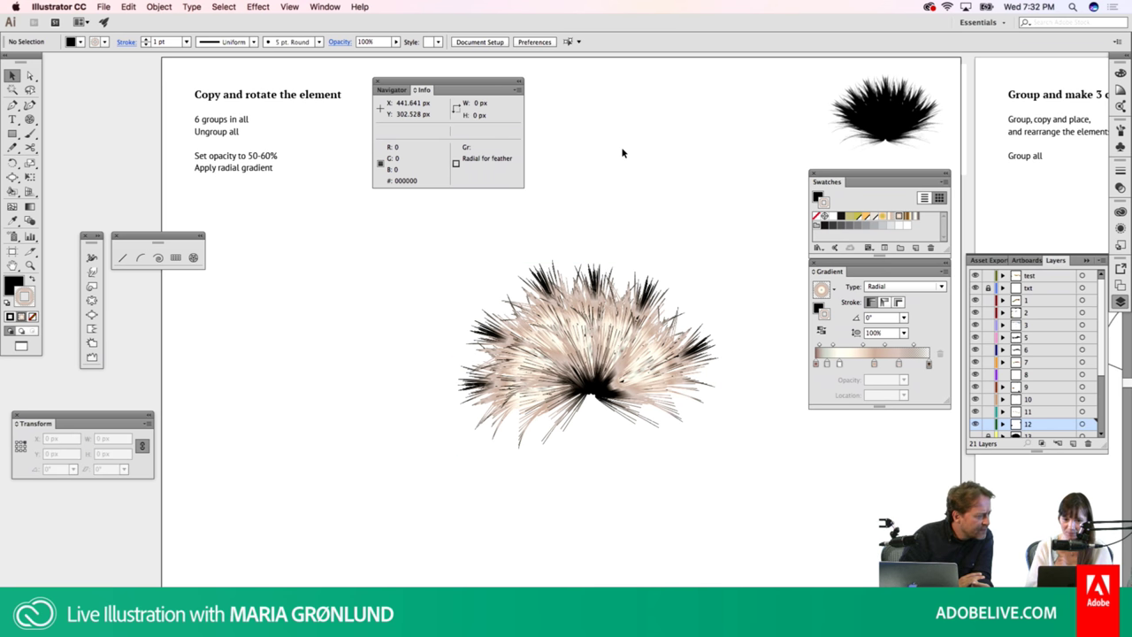
click(325, 6)
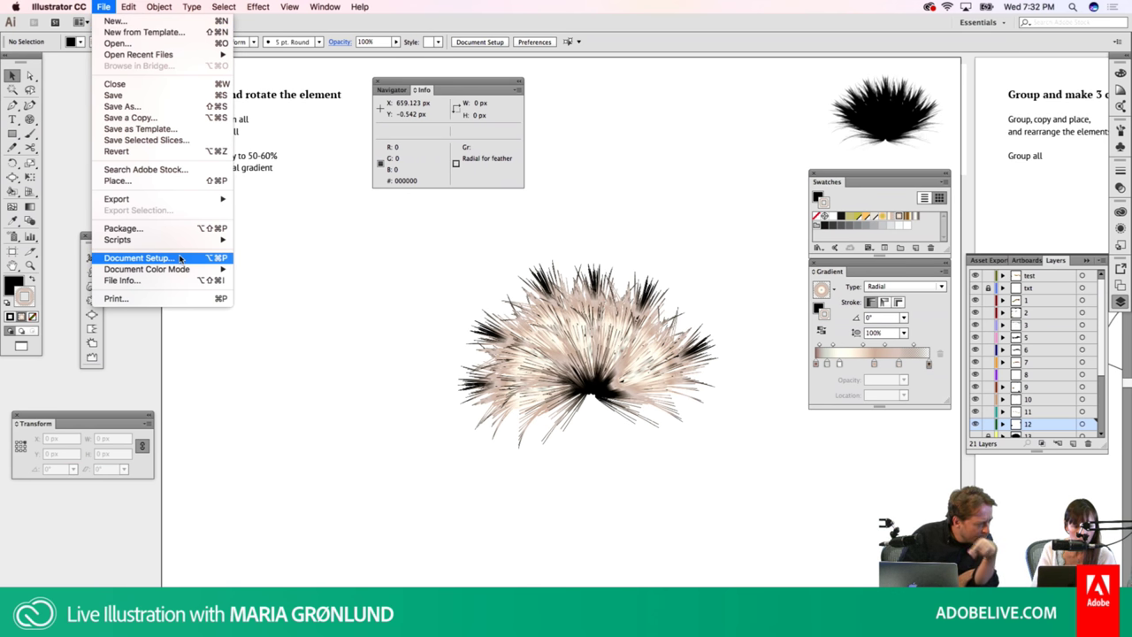
click(124, 280)
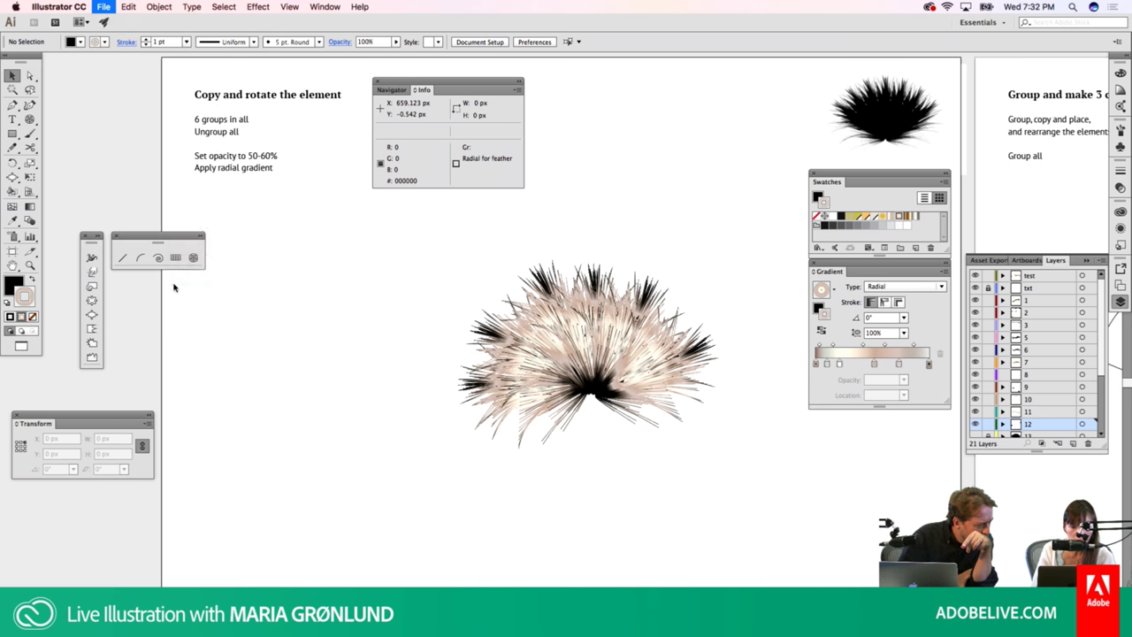
mouse_move(301, 206)
mouse_down()
mouse_move(538, 187)
mouse_move(682, 140)
mouse_up()
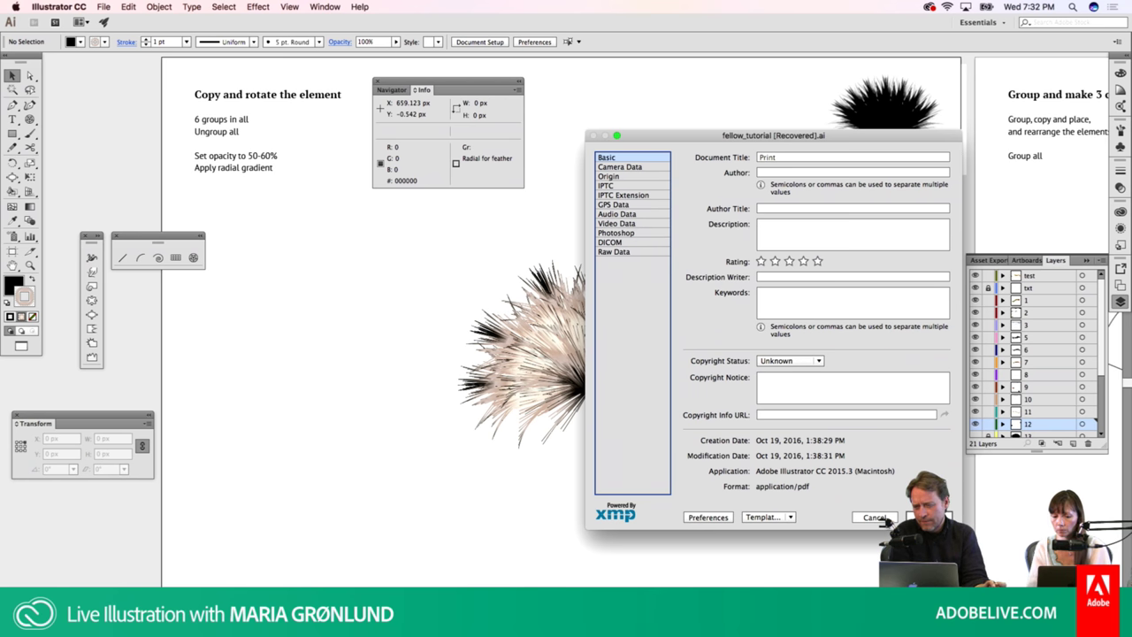
click(929, 517)
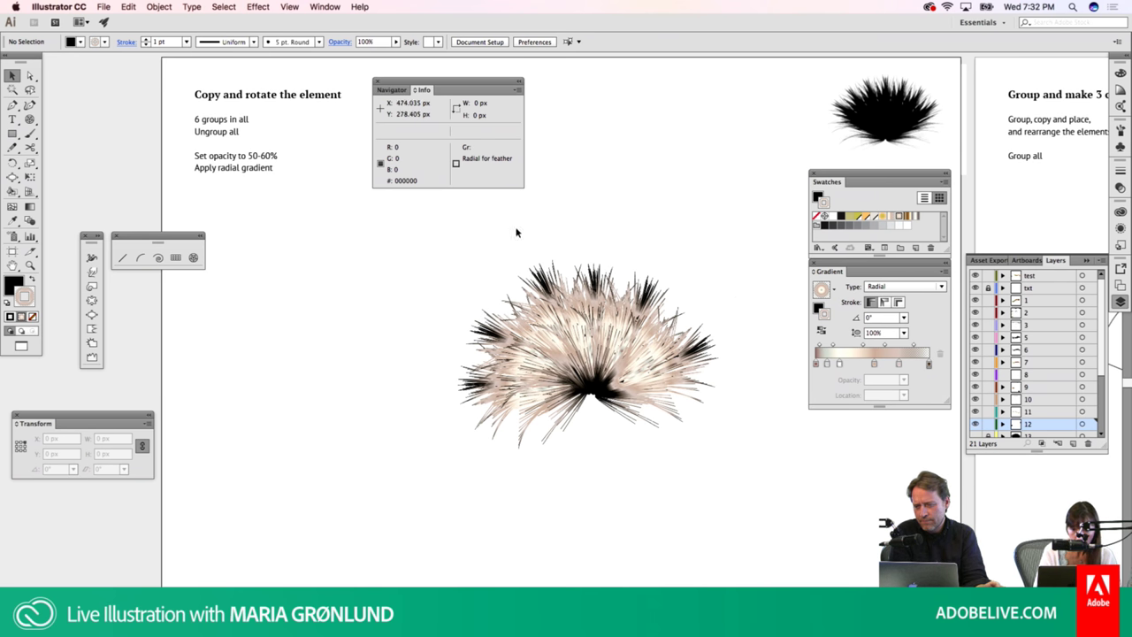
click(873, 118)
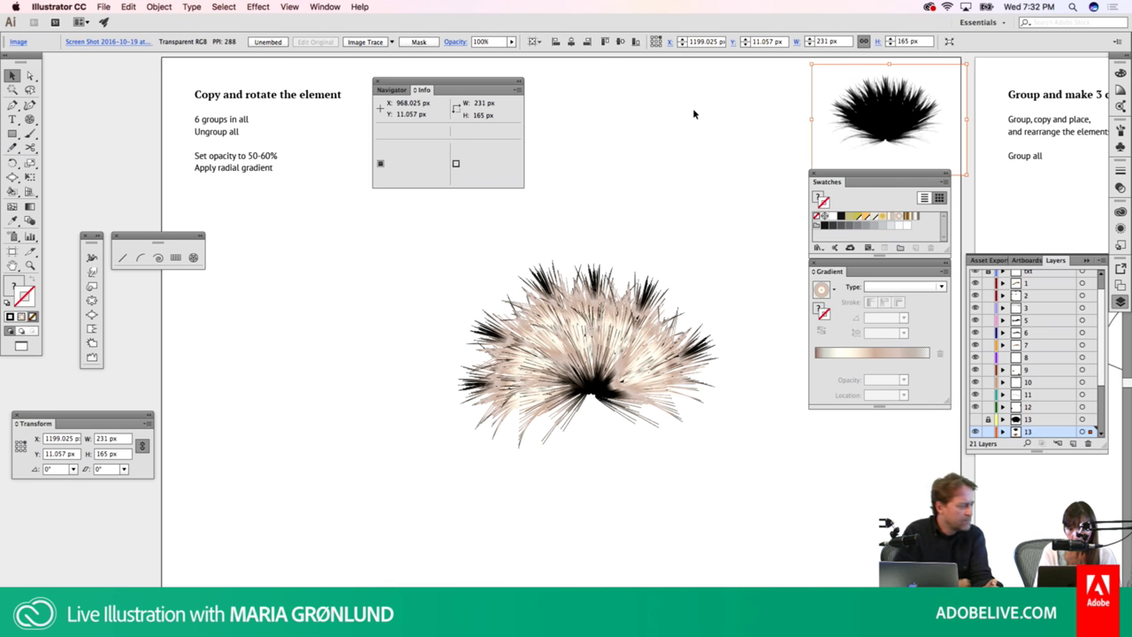
click(622, 171)
drag(464, 243, 633, 363)
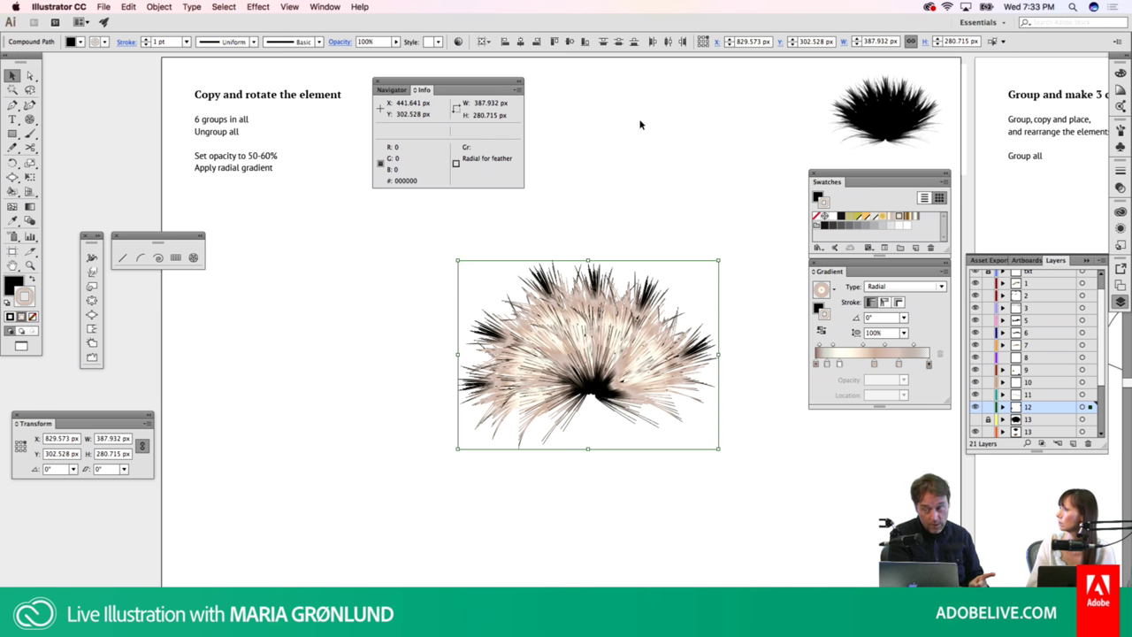
click(325, 7)
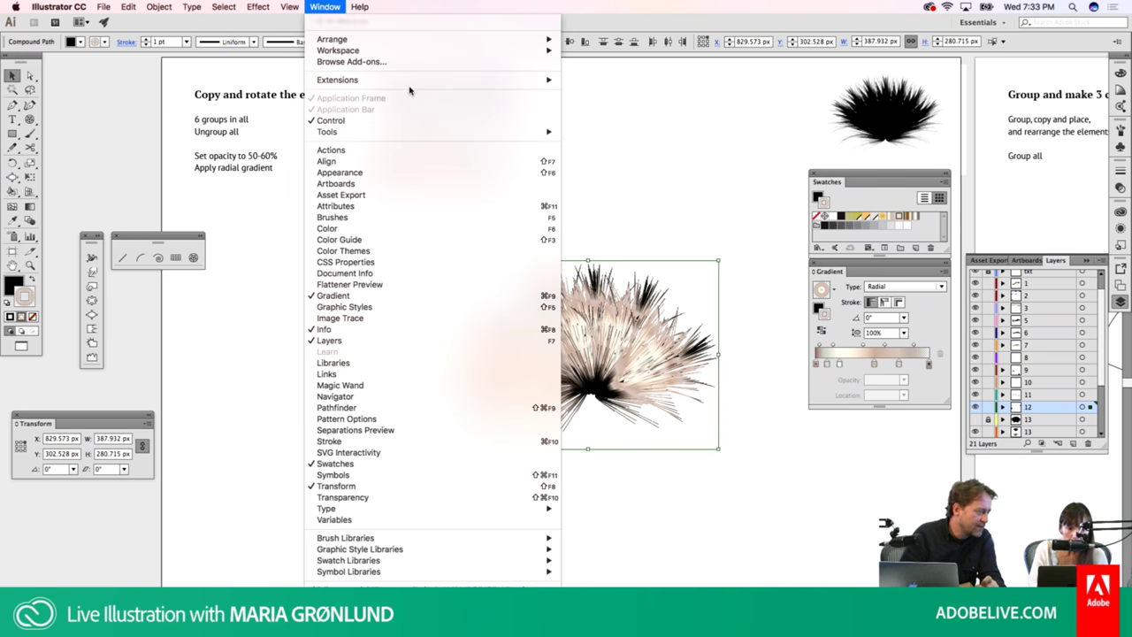
click(470, 273)
drag(115, 133, 294, 113)
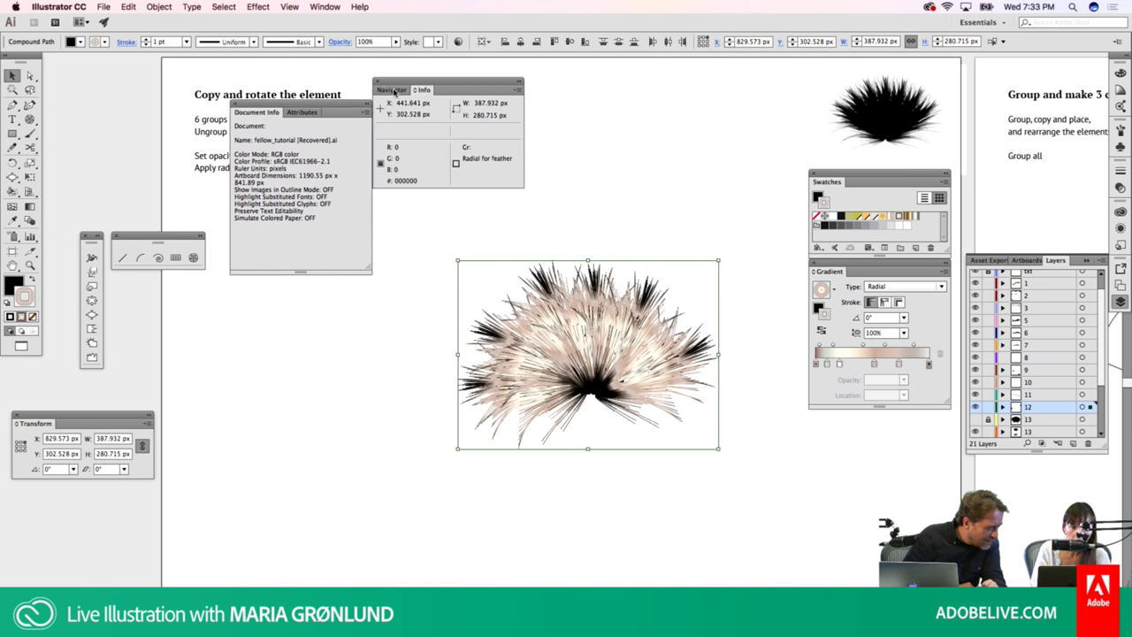
drag(394, 91, 571, 104)
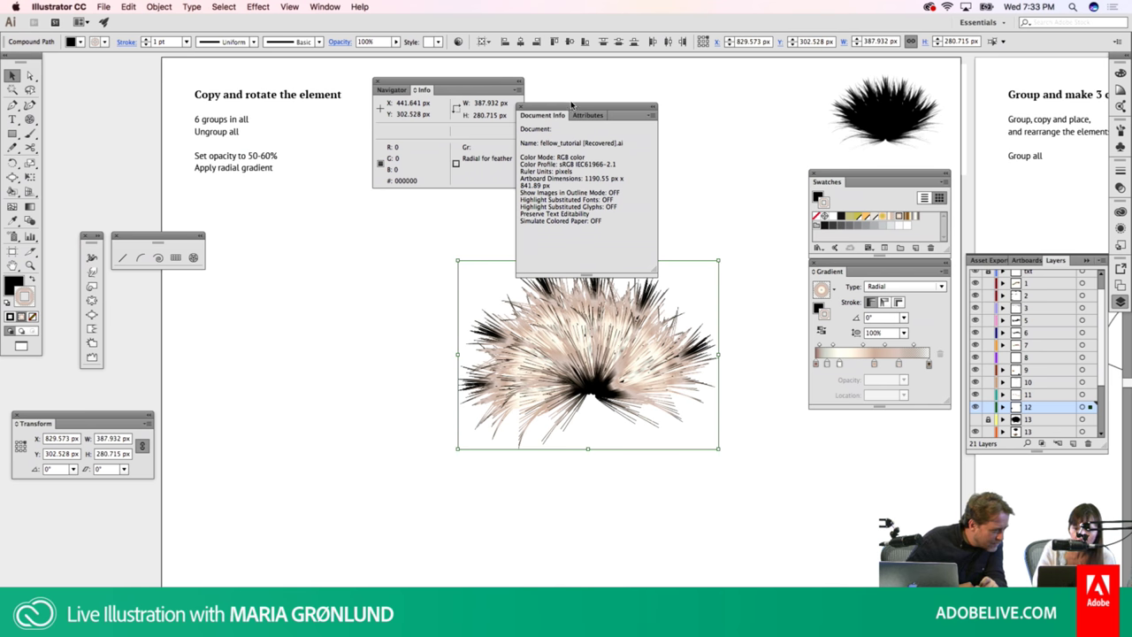
click(571, 102)
scroll(584, 101, up, 2)
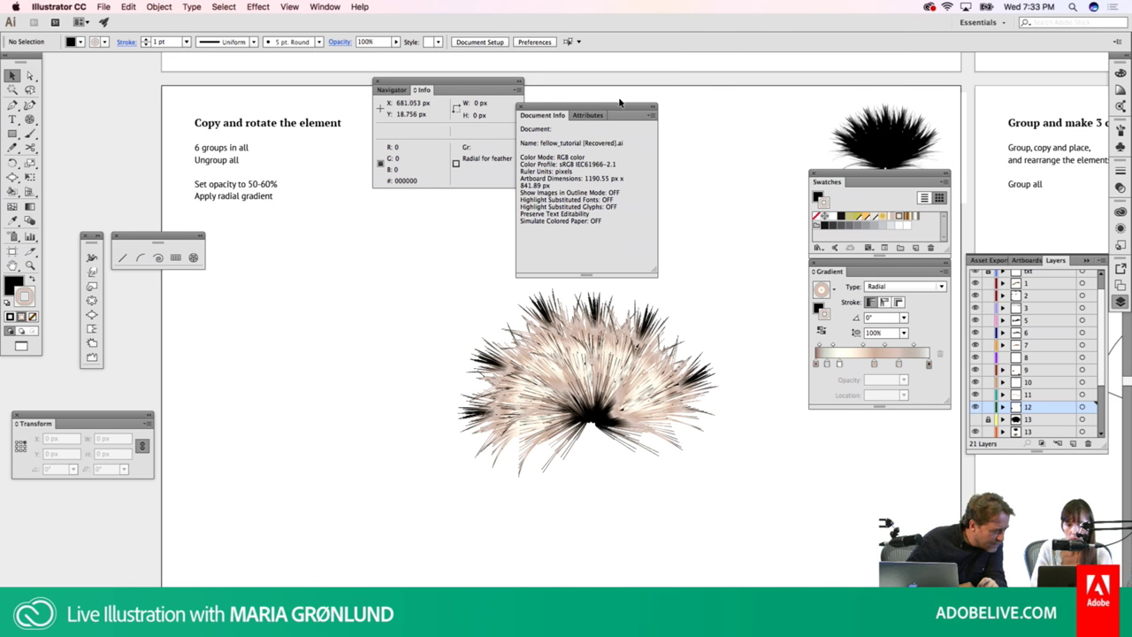
drag(619, 103, 729, 93)
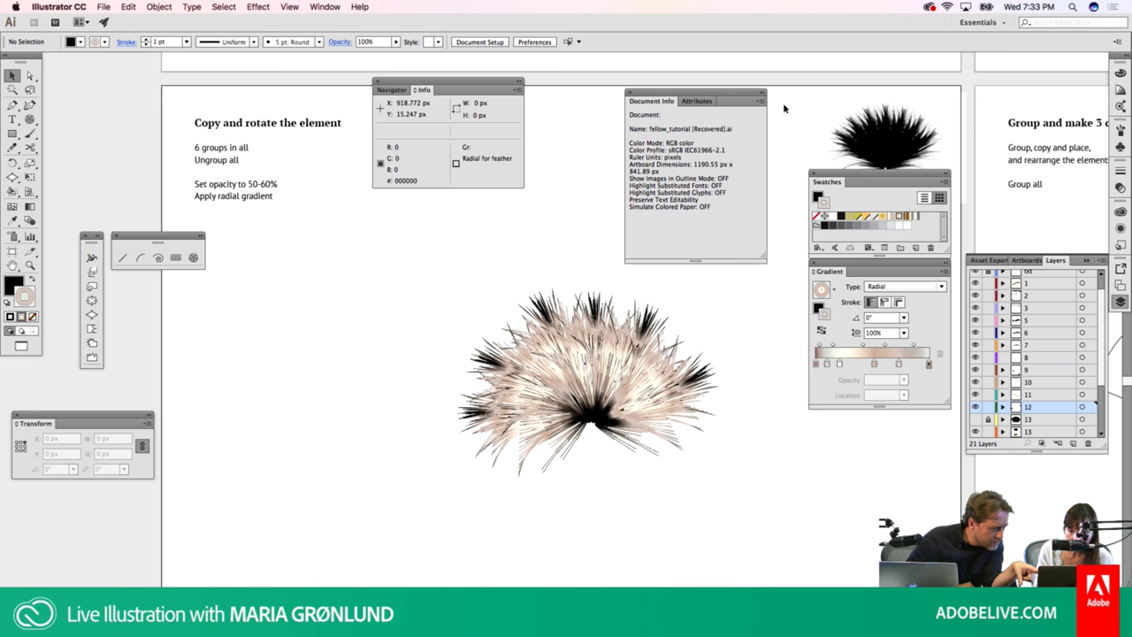
click(759, 103)
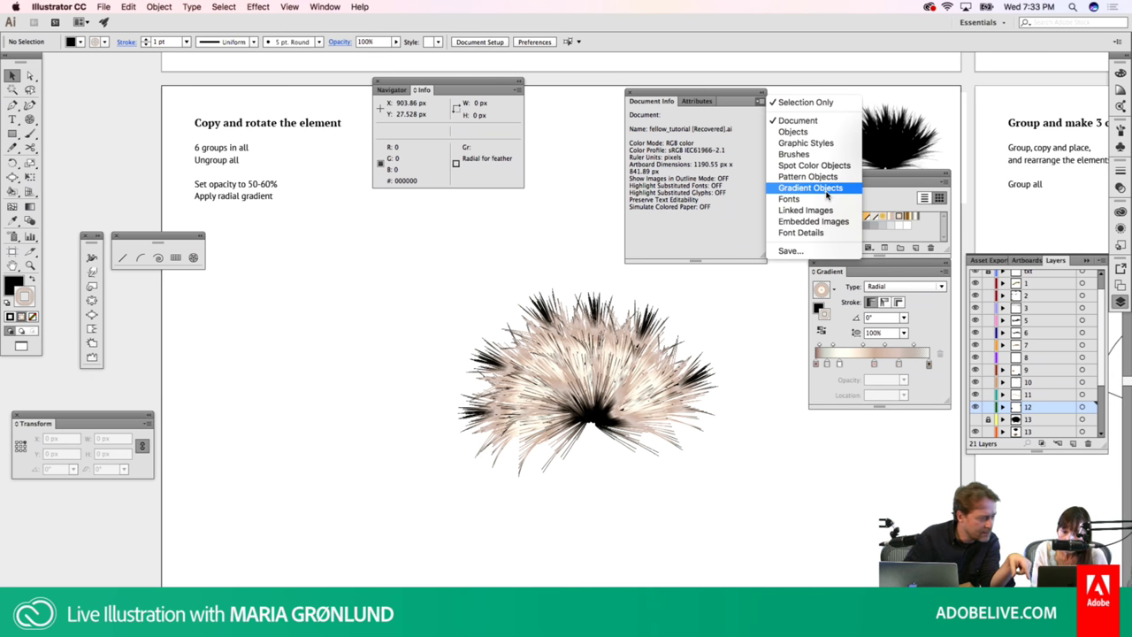
click(798, 132)
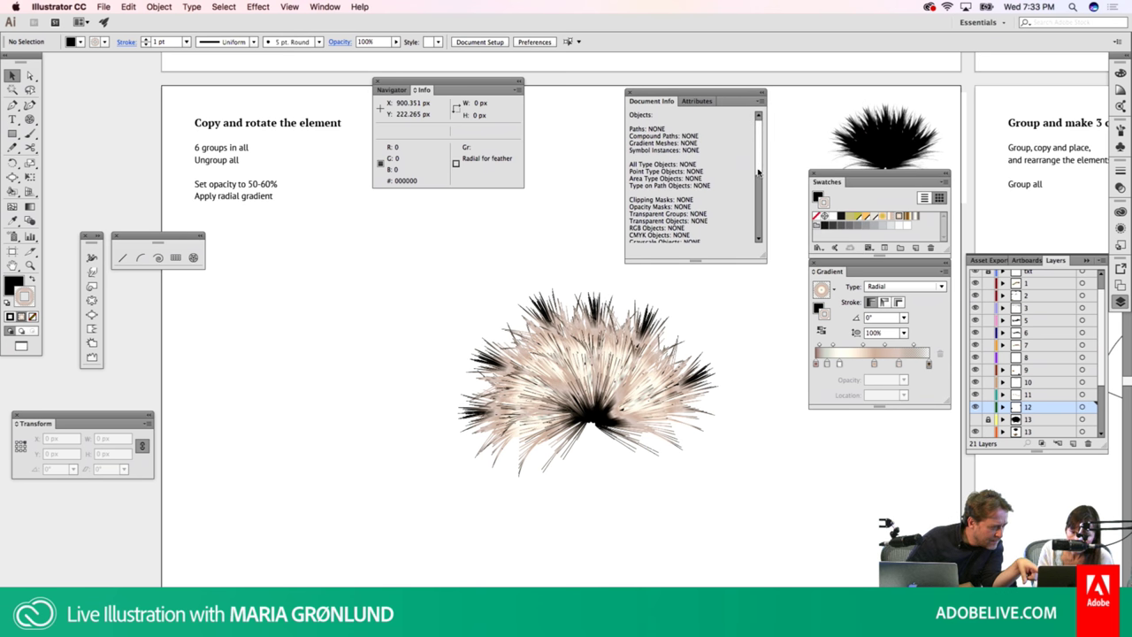
click(757, 225)
click(757, 225)
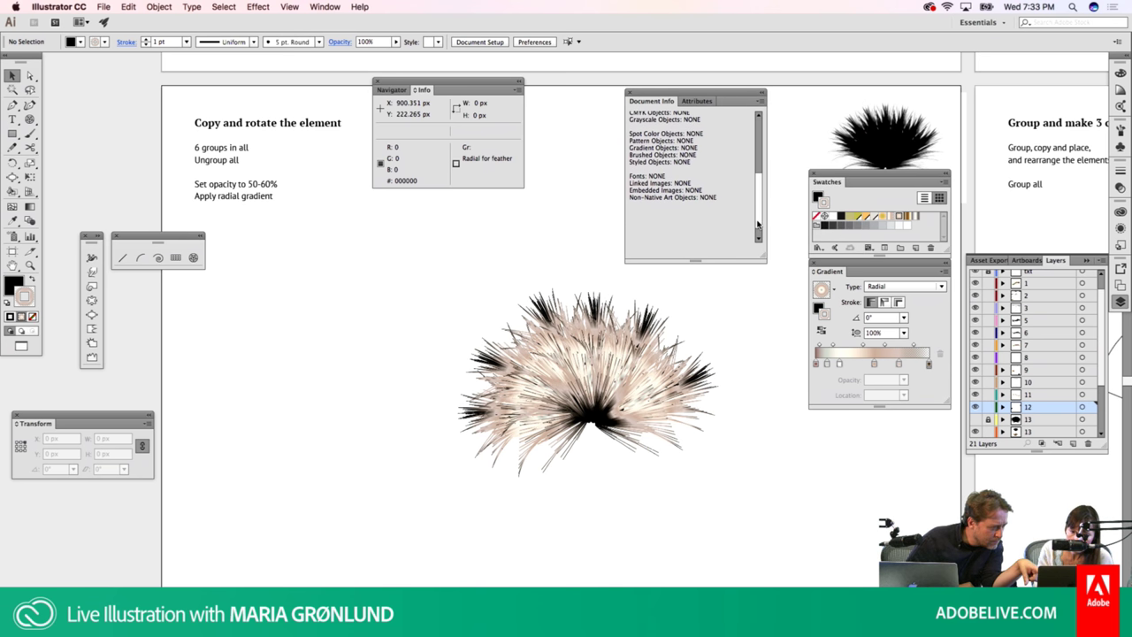
scroll(757, 225, up, 10)
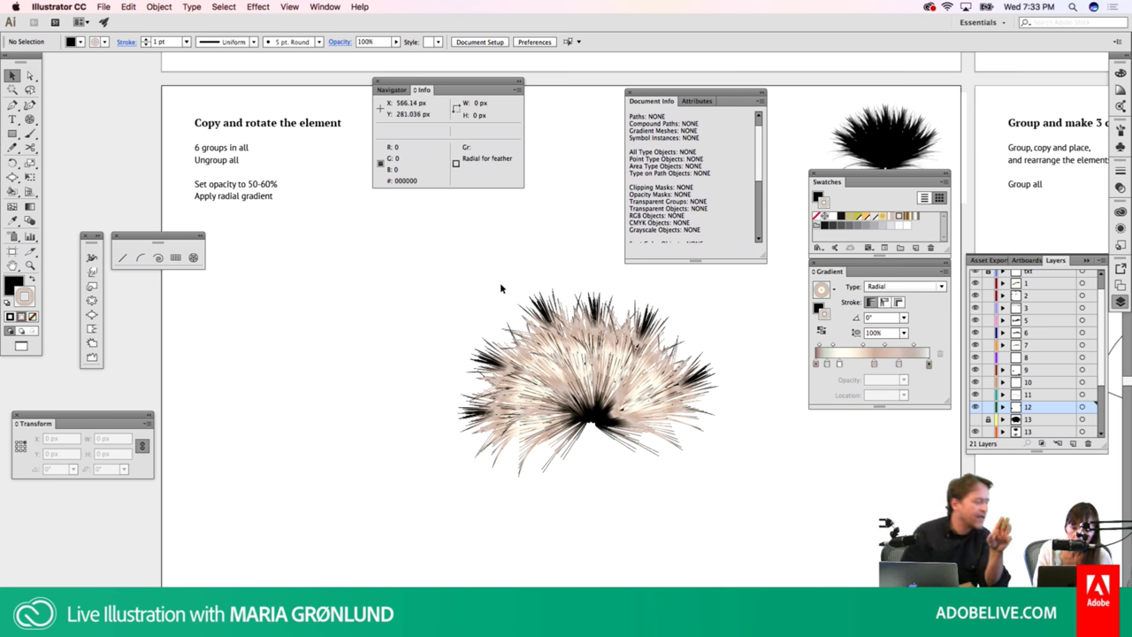
click(601, 353)
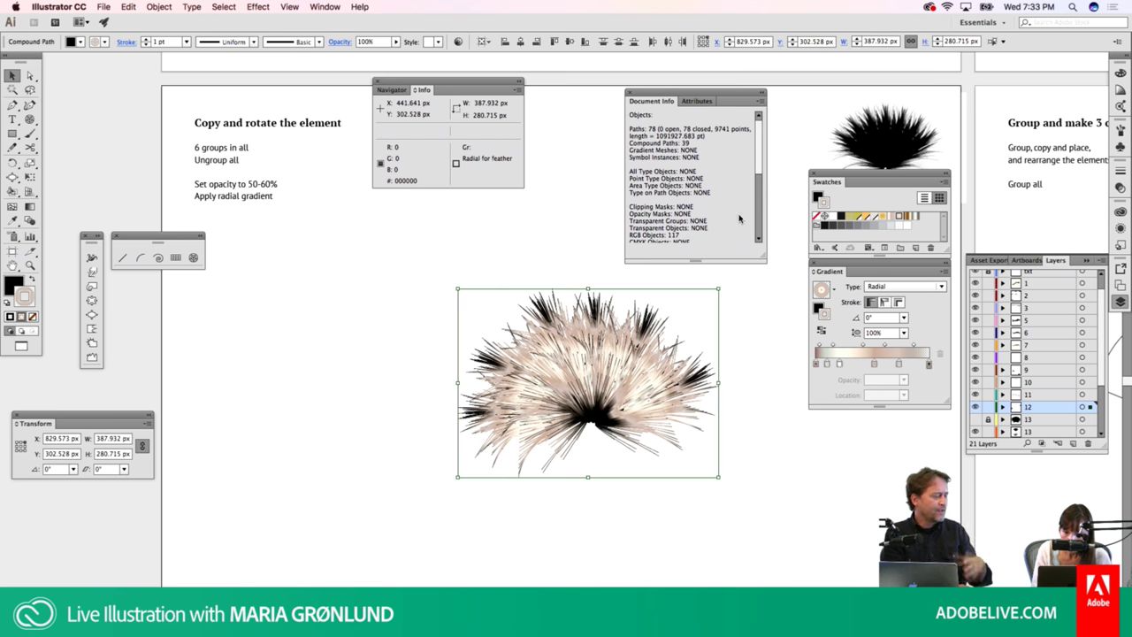
drag(761, 163, 755, 202)
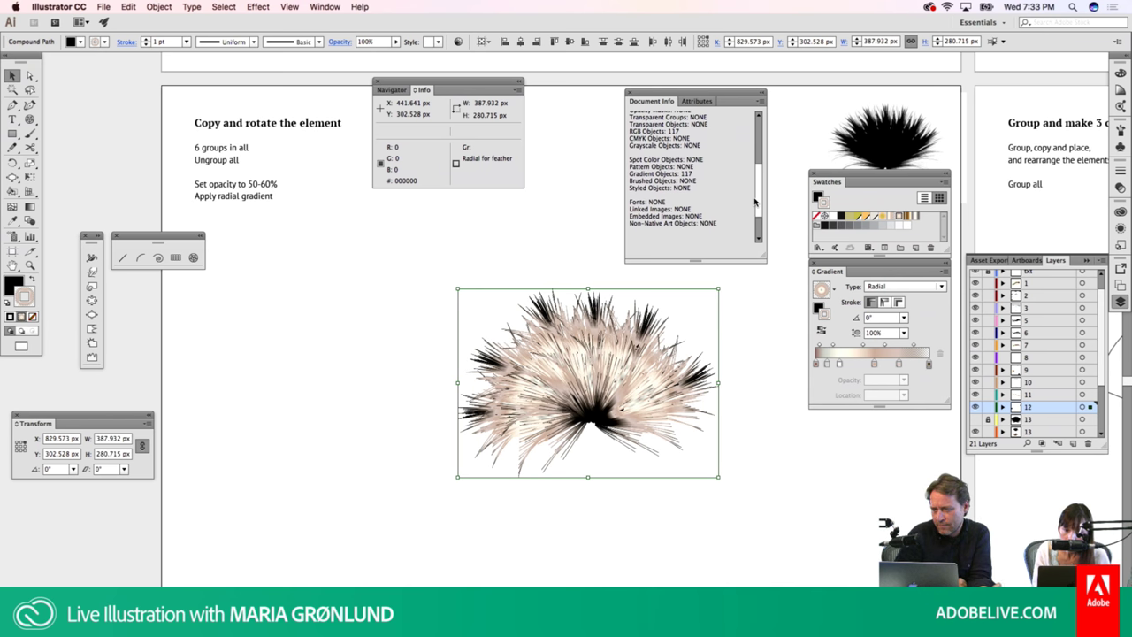
scroll(754, 202, up, 1)
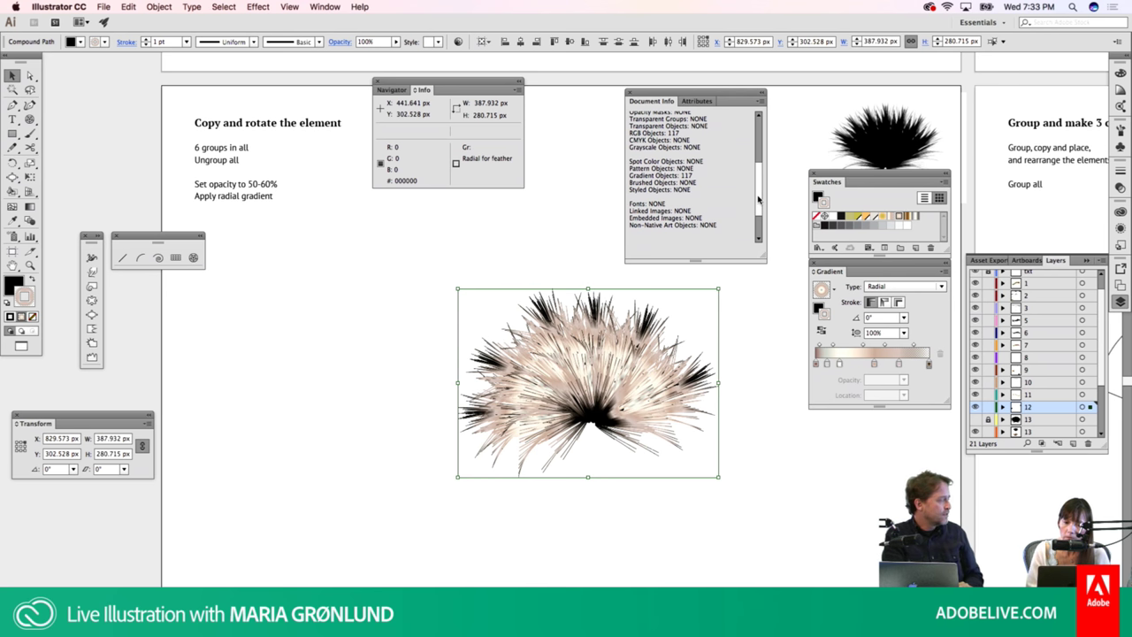
scroll(758, 200, up, 5)
click(566, 210)
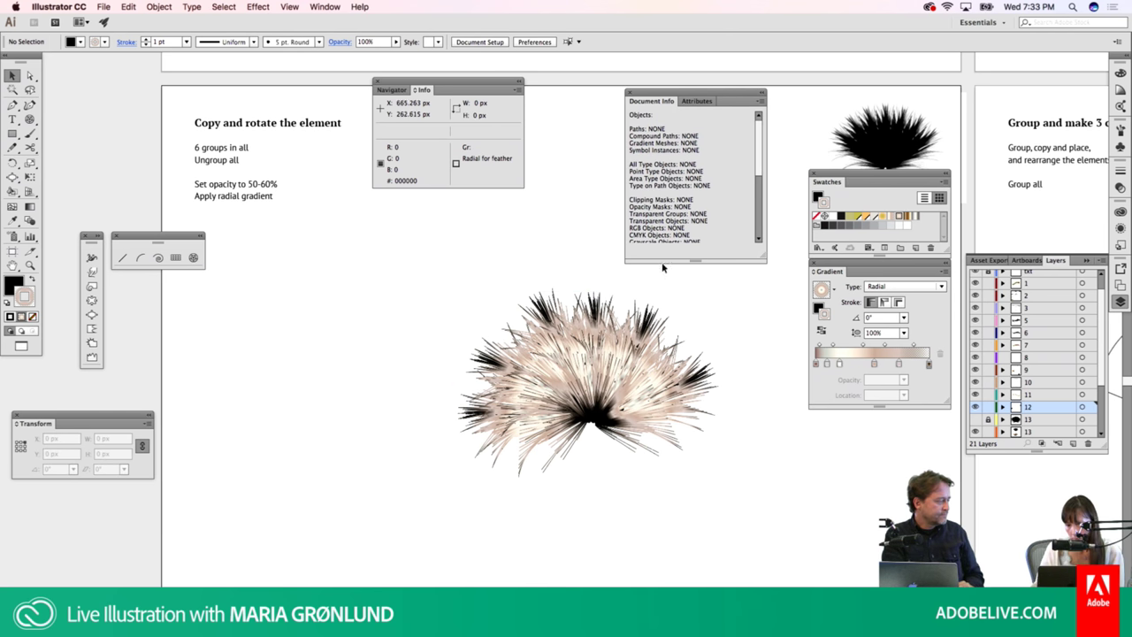
click(630, 92)
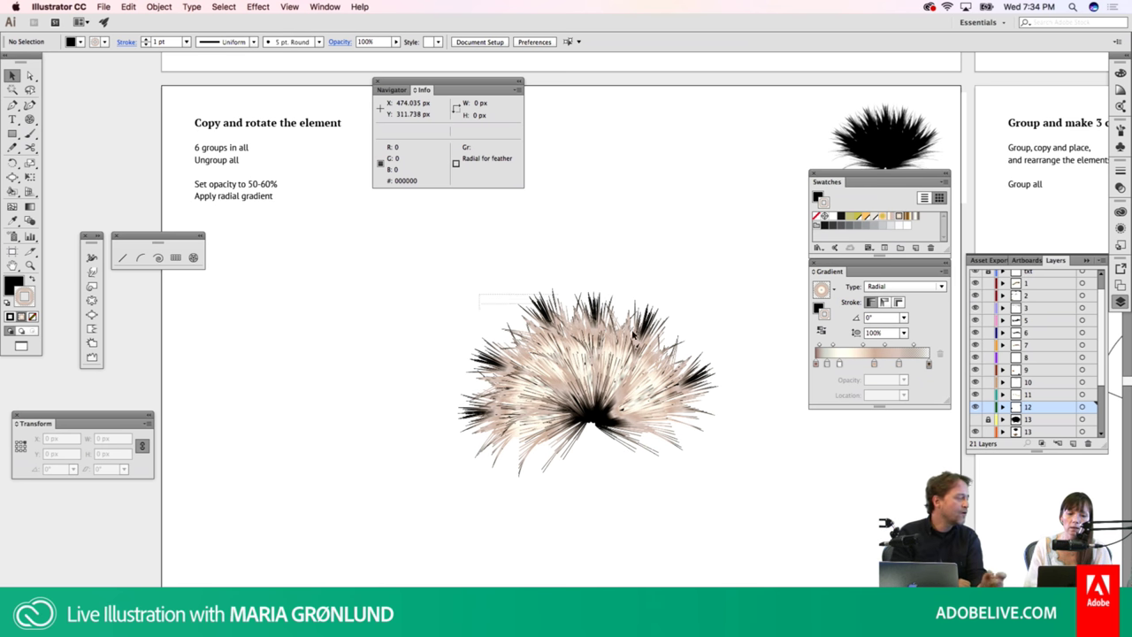
click(684, 420)
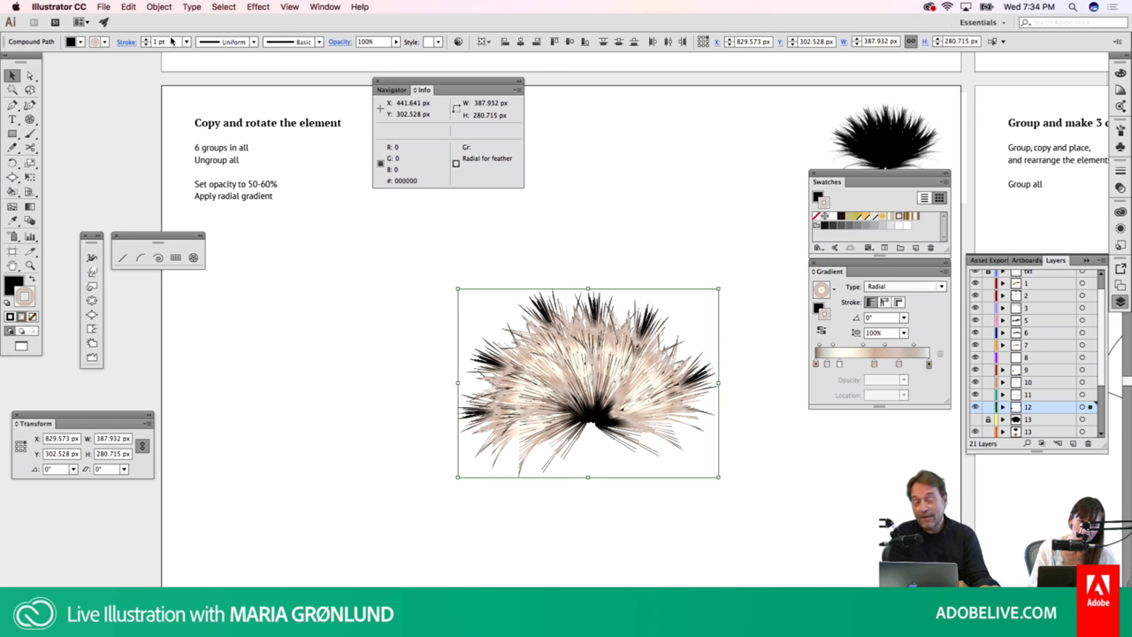
click(160, 6)
mouse_move(162, 228)
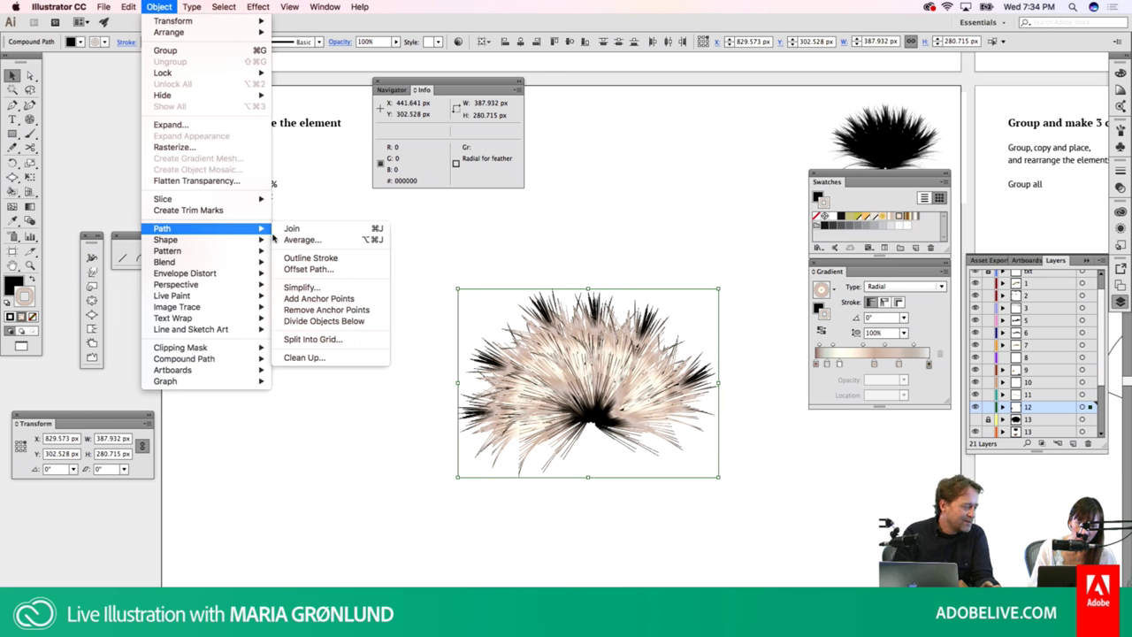
click(314, 289)
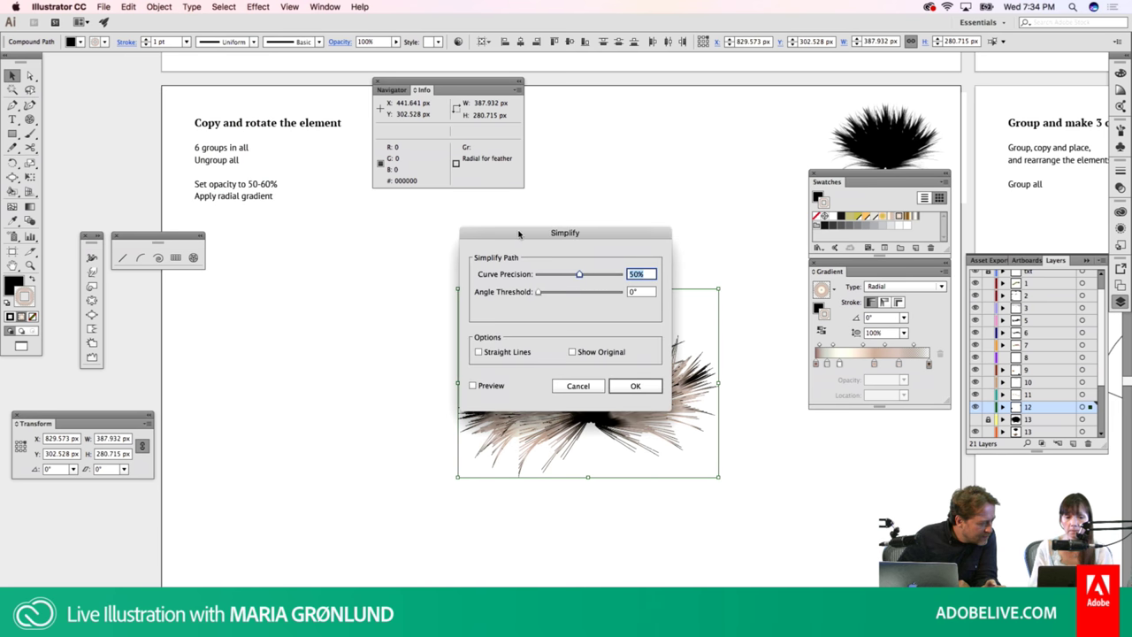
mouse_move(520, 235)
mouse_down()
mouse_move(523, 323)
mouse_move(599, 252)
mouse_move(631, 85)
mouse_up()
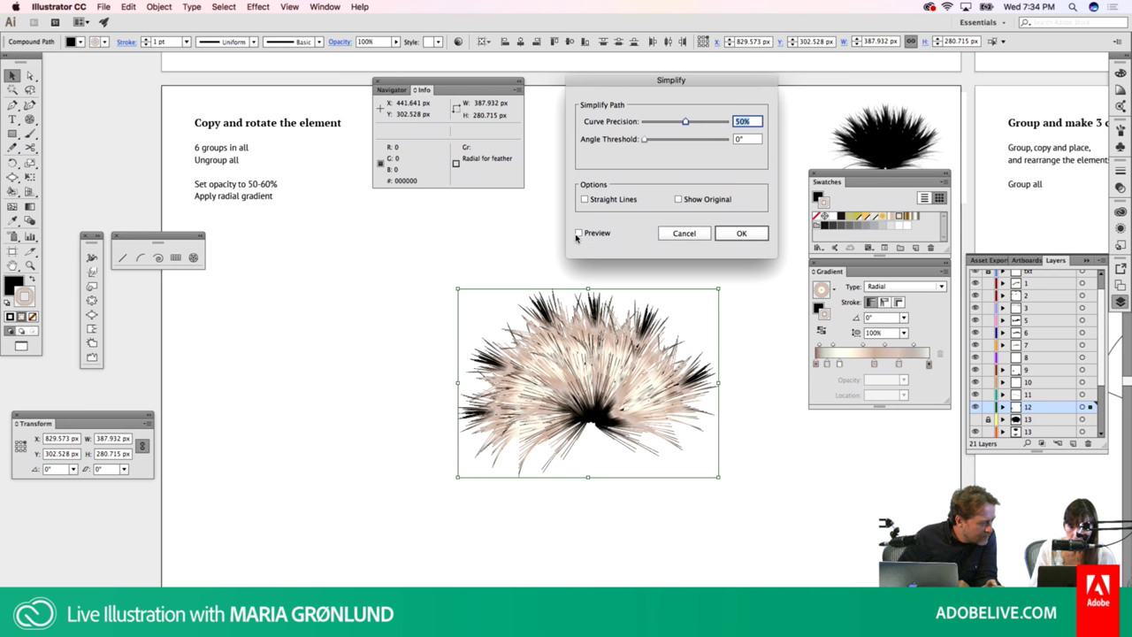
click(580, 234)
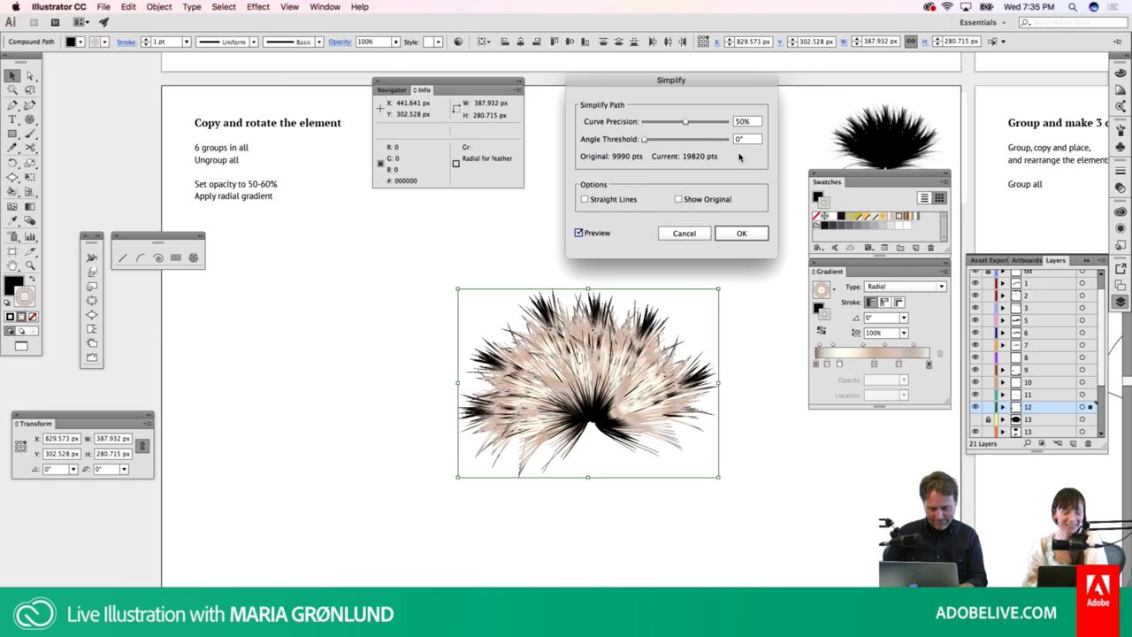
click(694, 234)
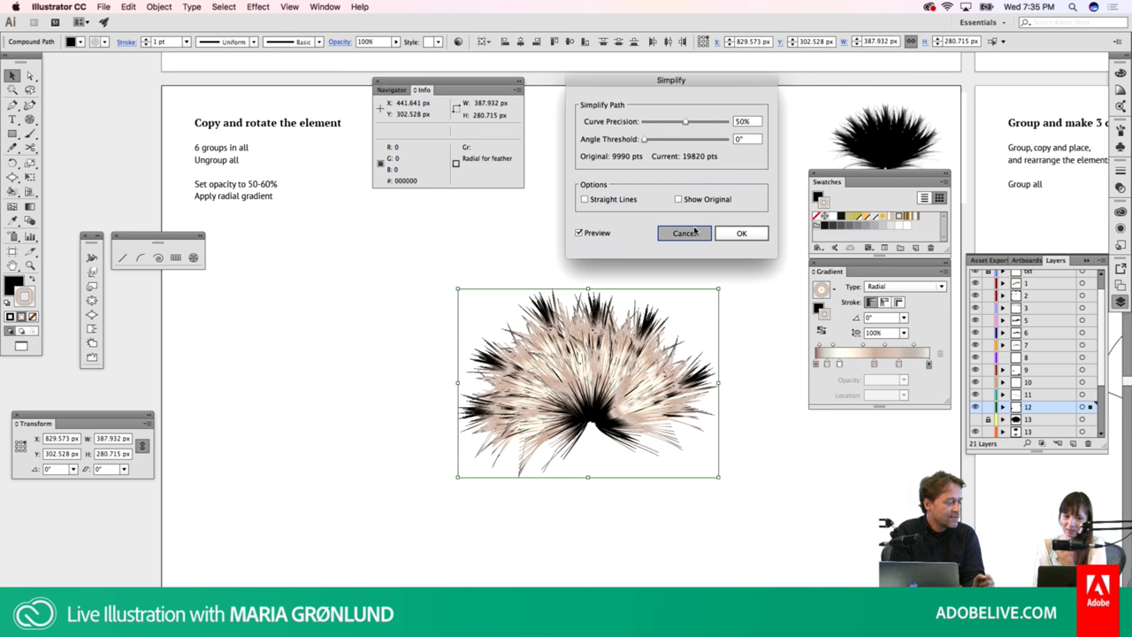
click(688, 236)
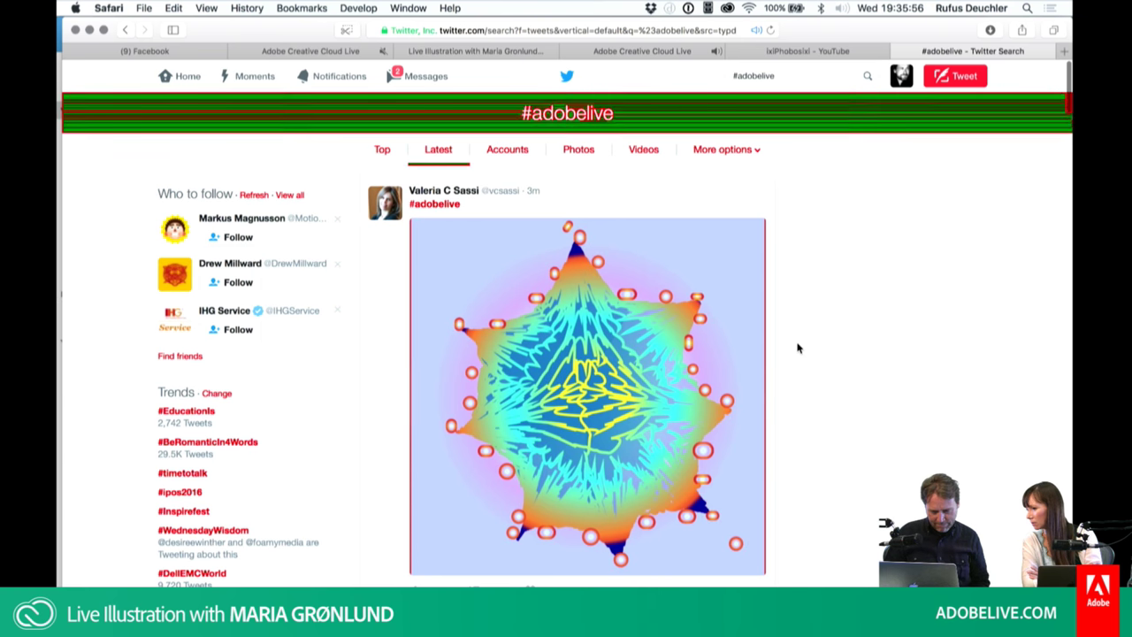
scroll(798, 348, down, 1)
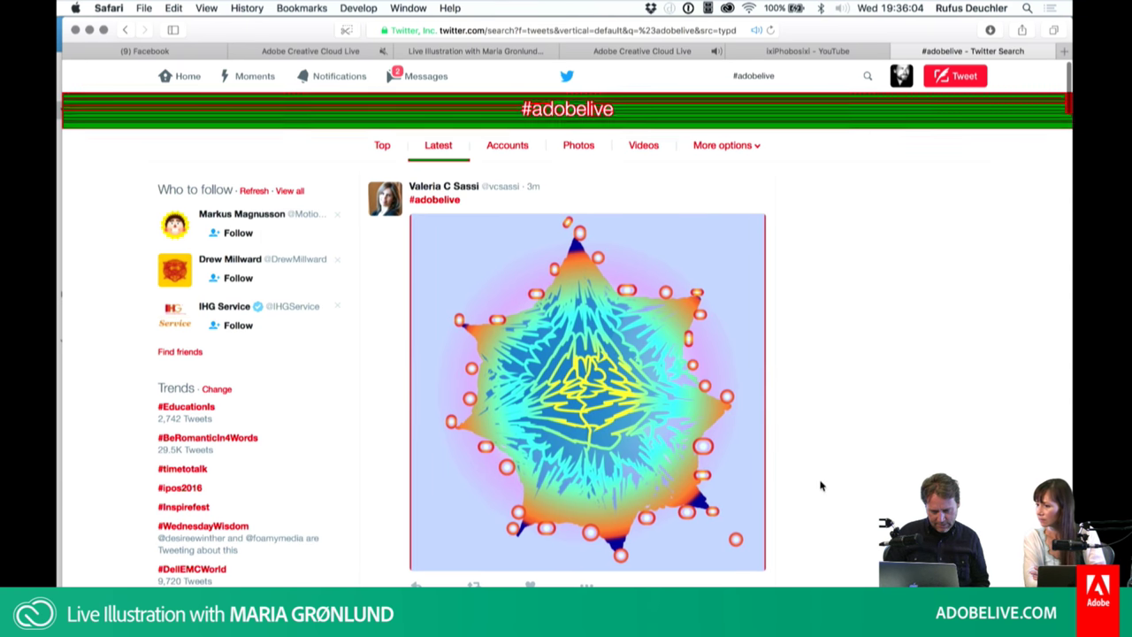
scroll(821, 486, down, 4)
scroll(821, 485, down, 2)
scroll(821, 486, down, 4)
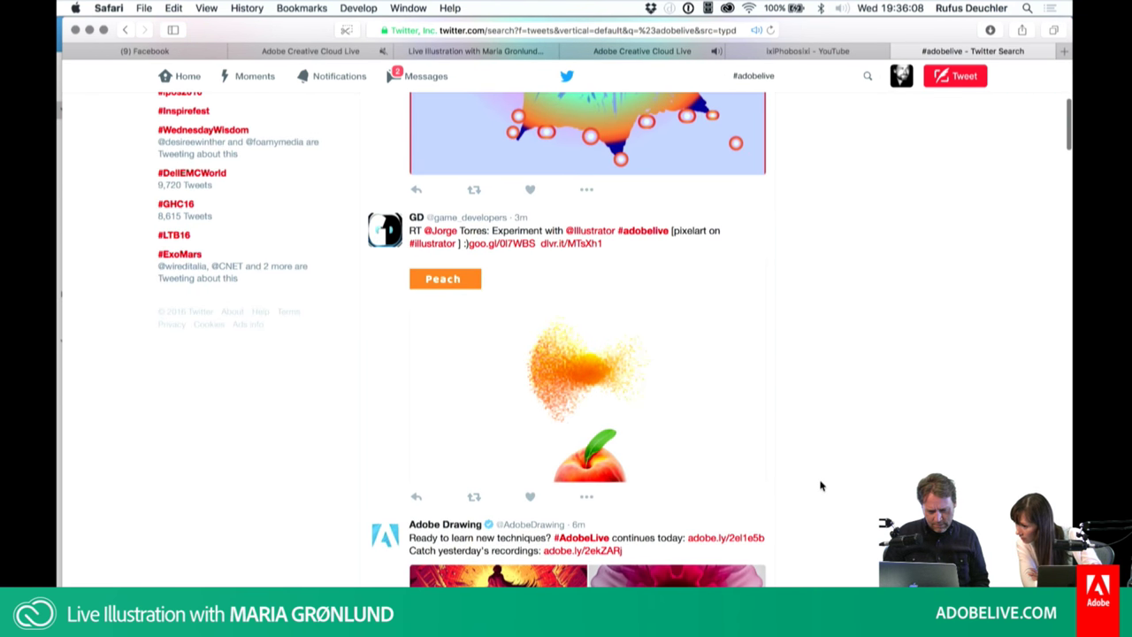
scroll(821, 485, down, 2)
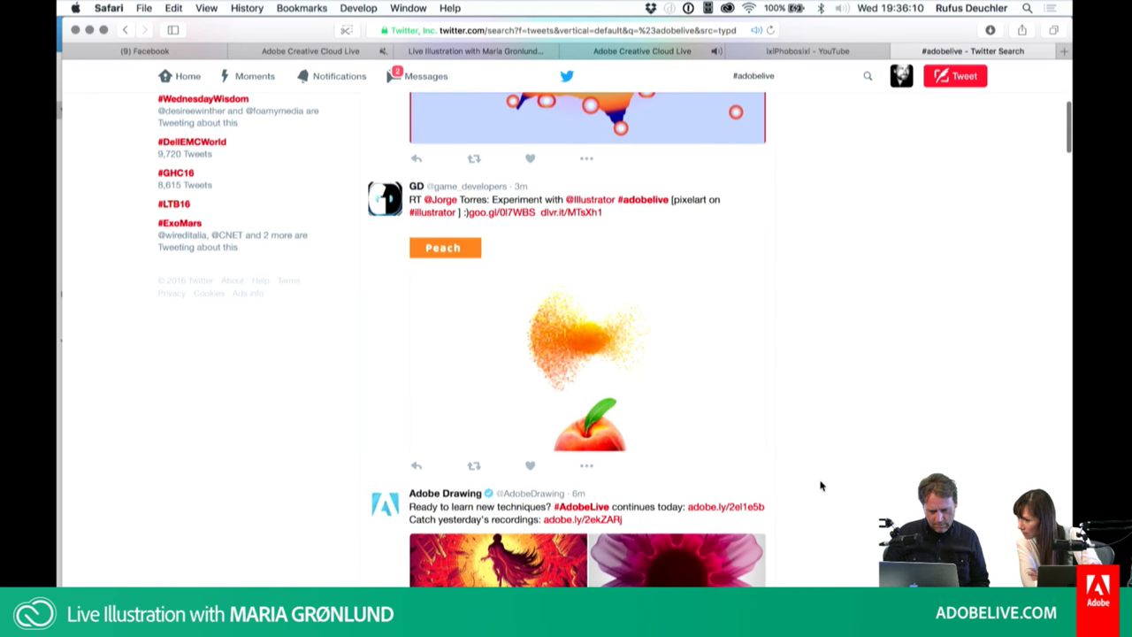
scroll(821, 486, down, 1)
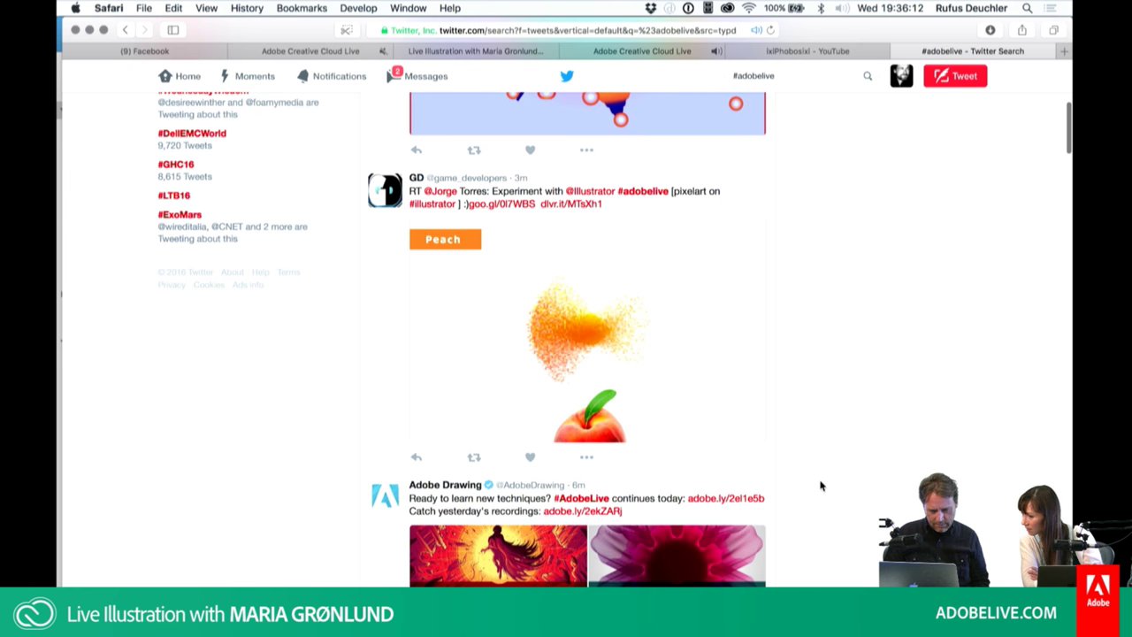
scroll(821, 485, down, 1)
scroll(821, 486, down, 2)
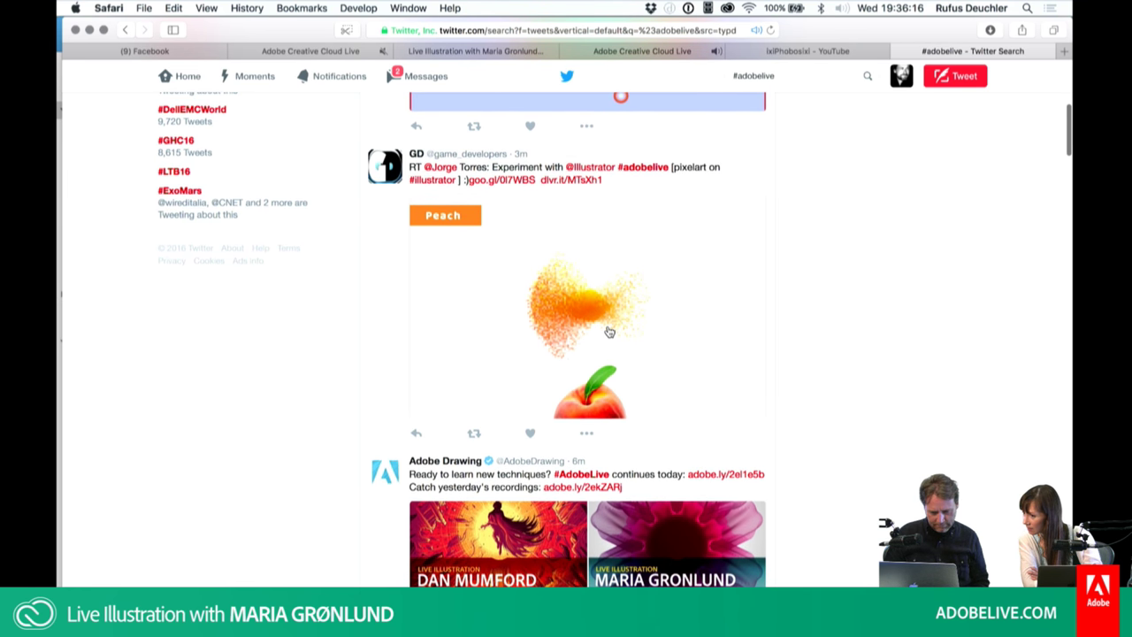
click(607, 330)
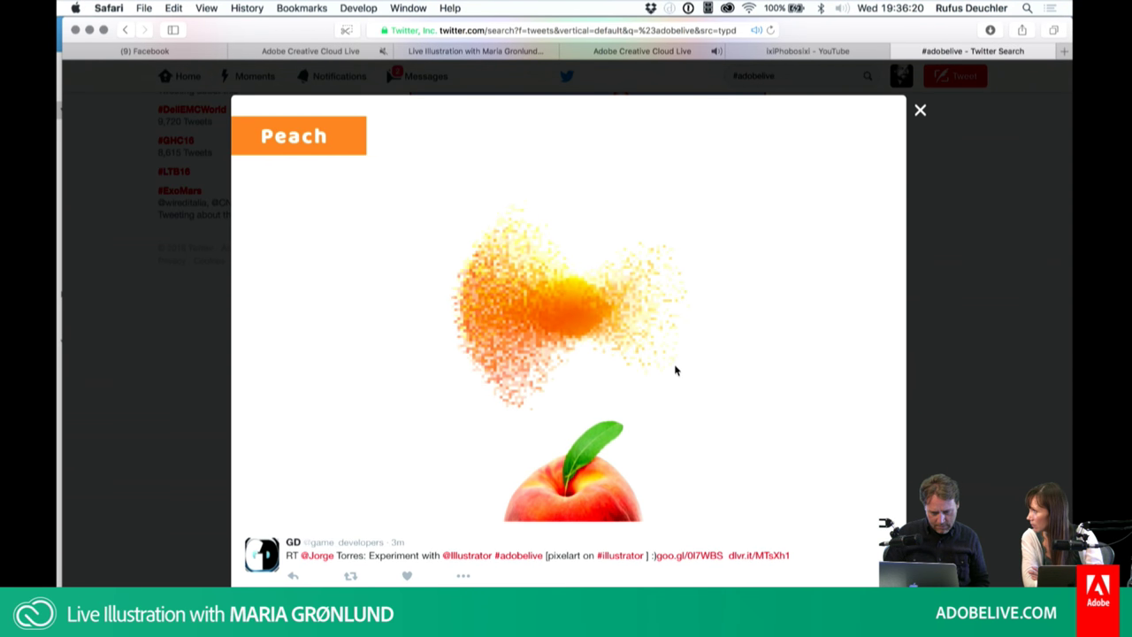
click(920, 113)
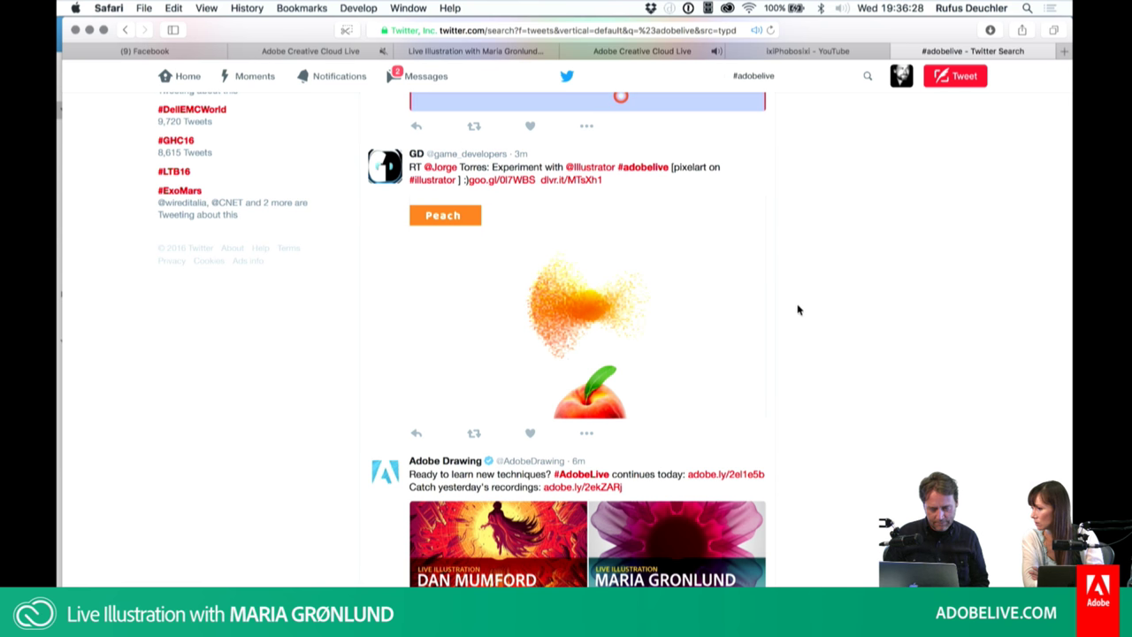
scroll(798, 309, down, 10)
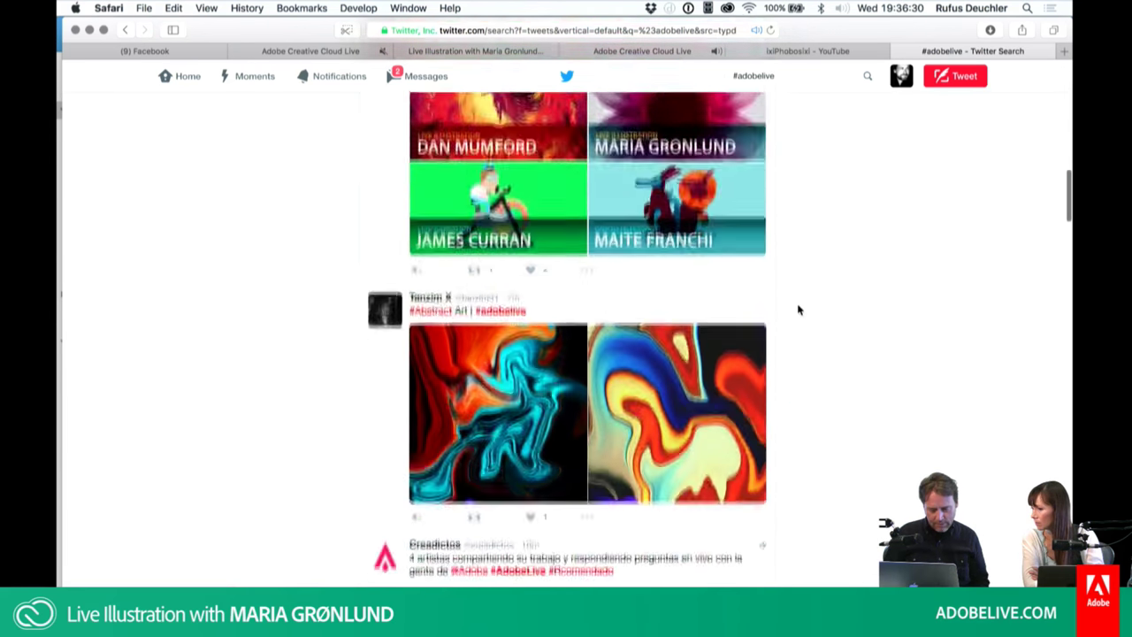
scroll(798, 310, down, 2)
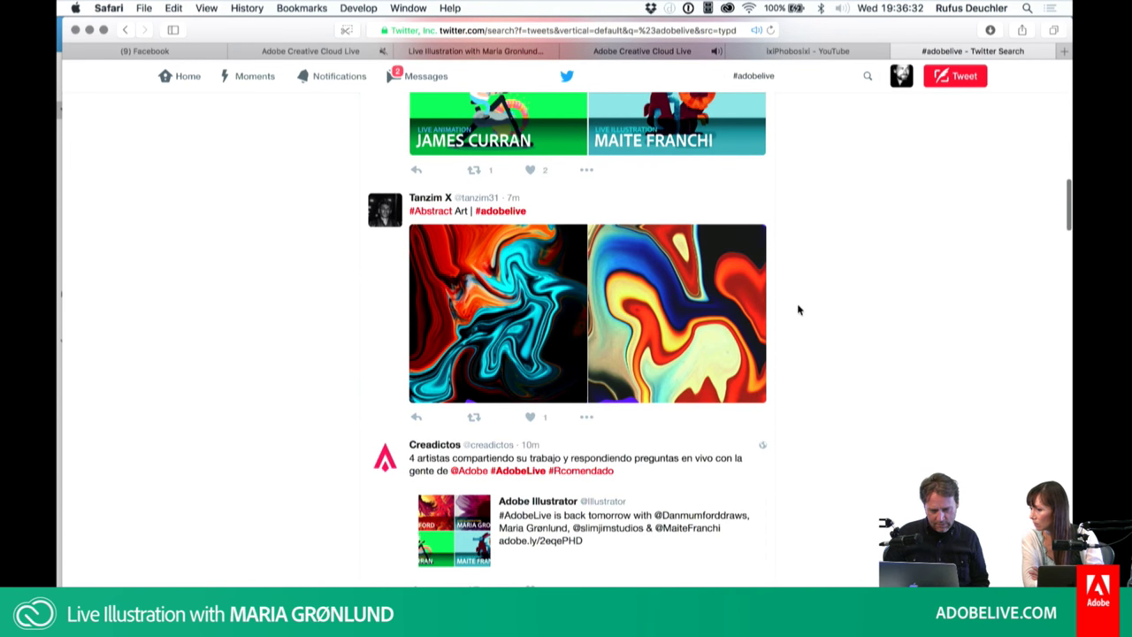
scroll(798, 310, down, 1)
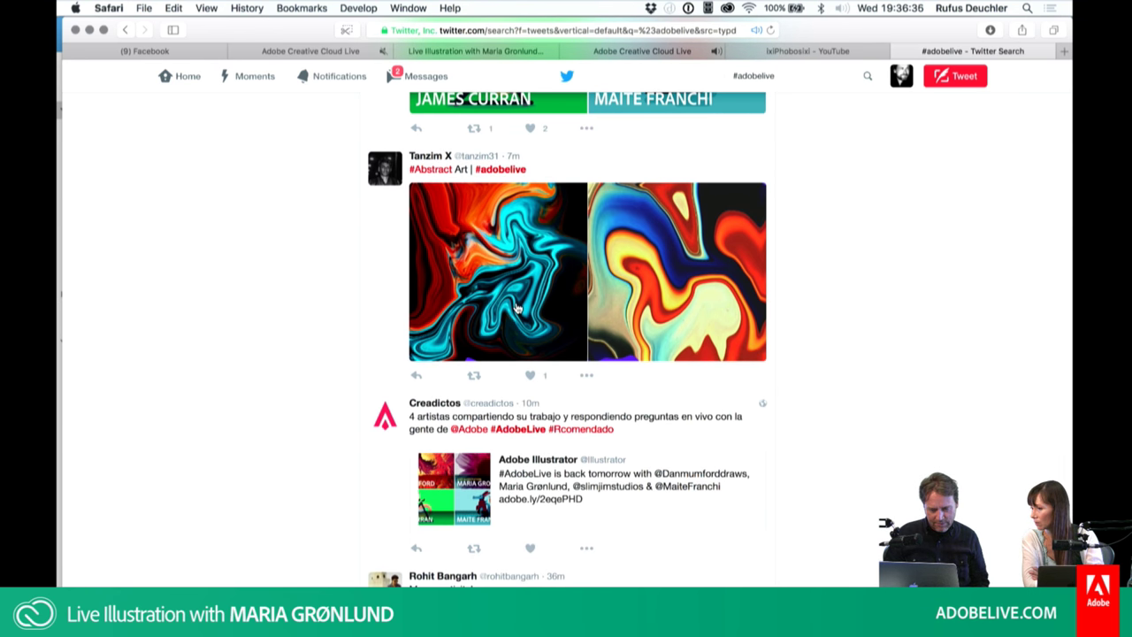
click(519, 307)
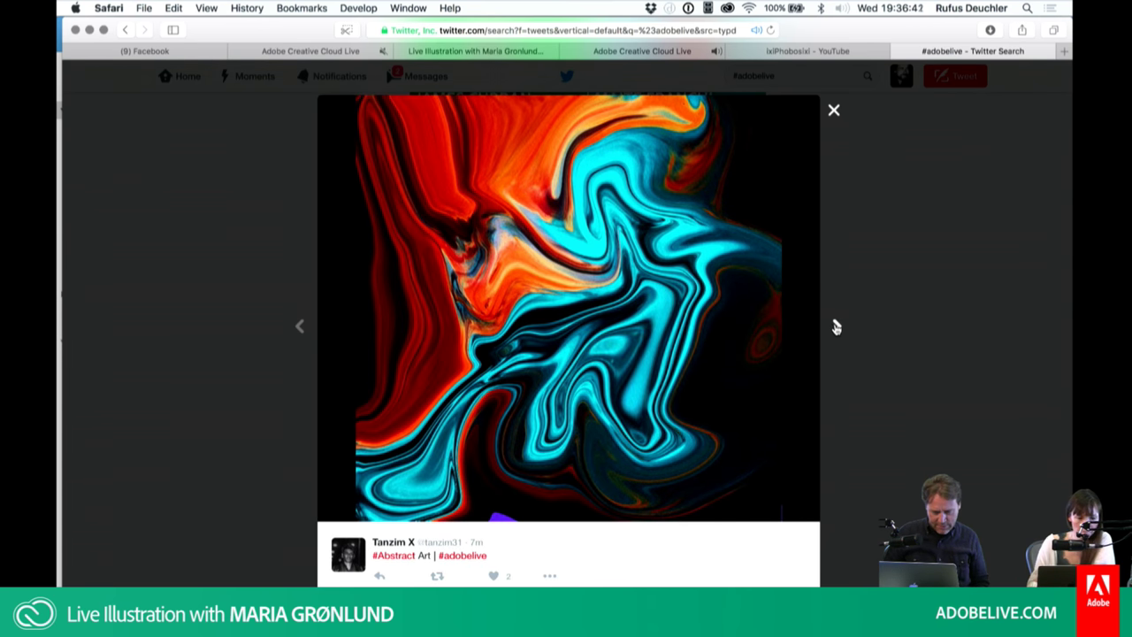
click(835, 327)
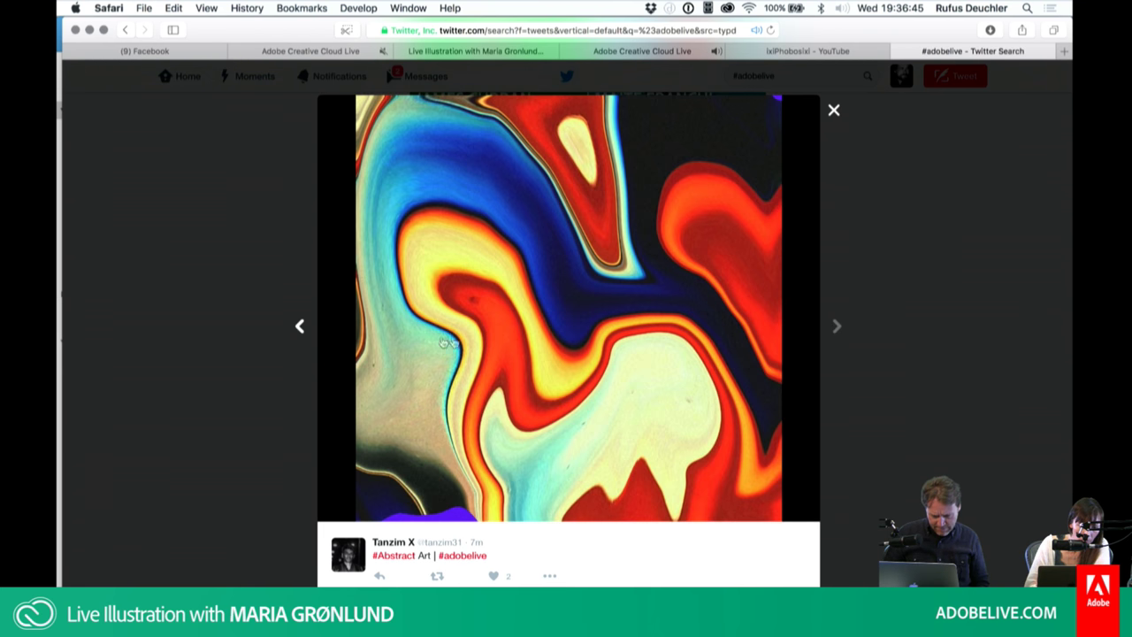
click(301, 328)
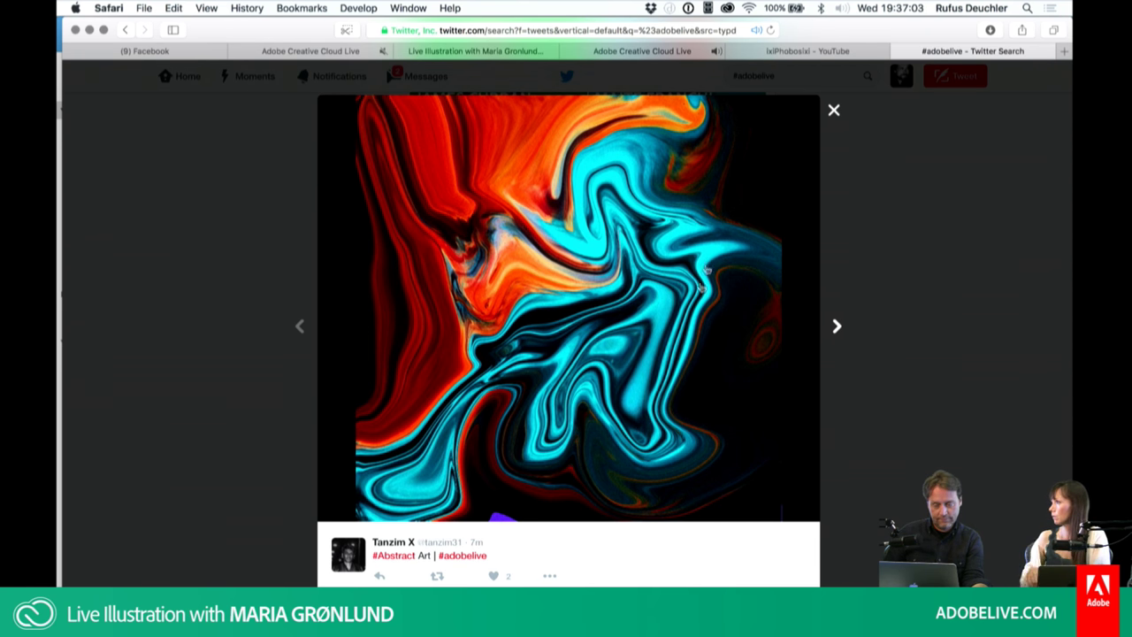
click(836, 327)
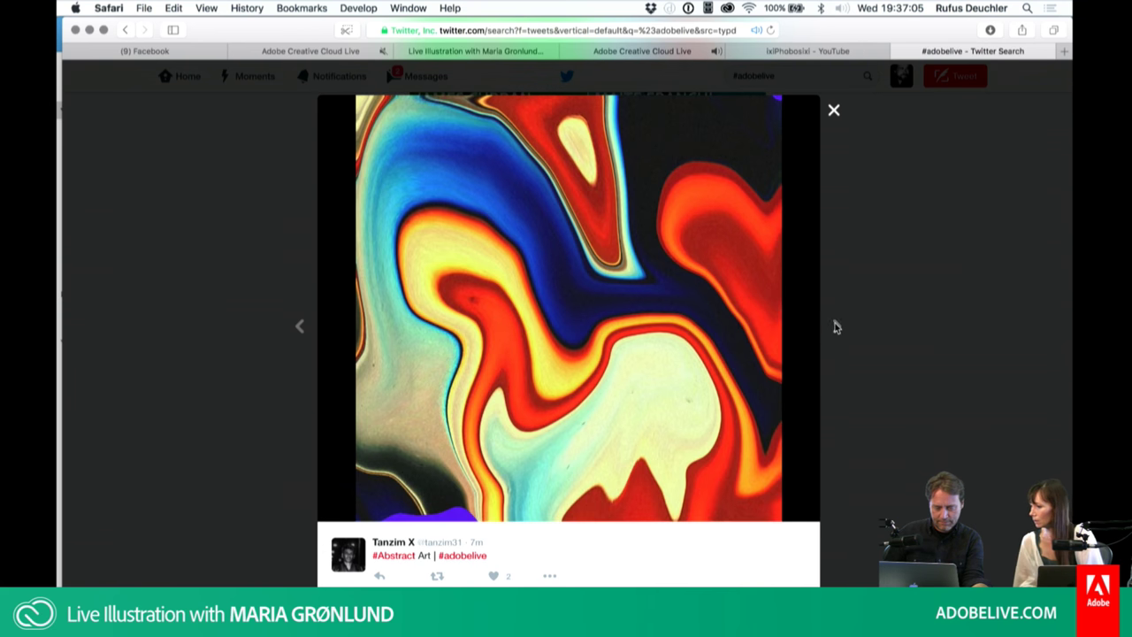
click(834, 110)
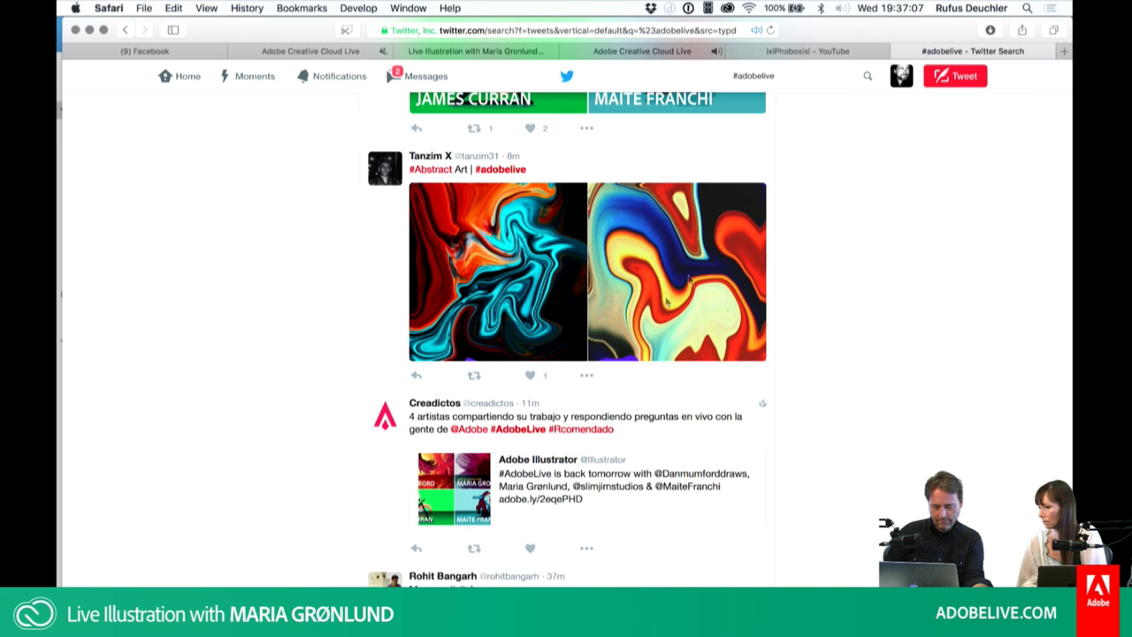
scroll(243, 444, down, 2)
Scroll down through further #adobelive search results on Twitter
scroll(243, 444, down, 5)
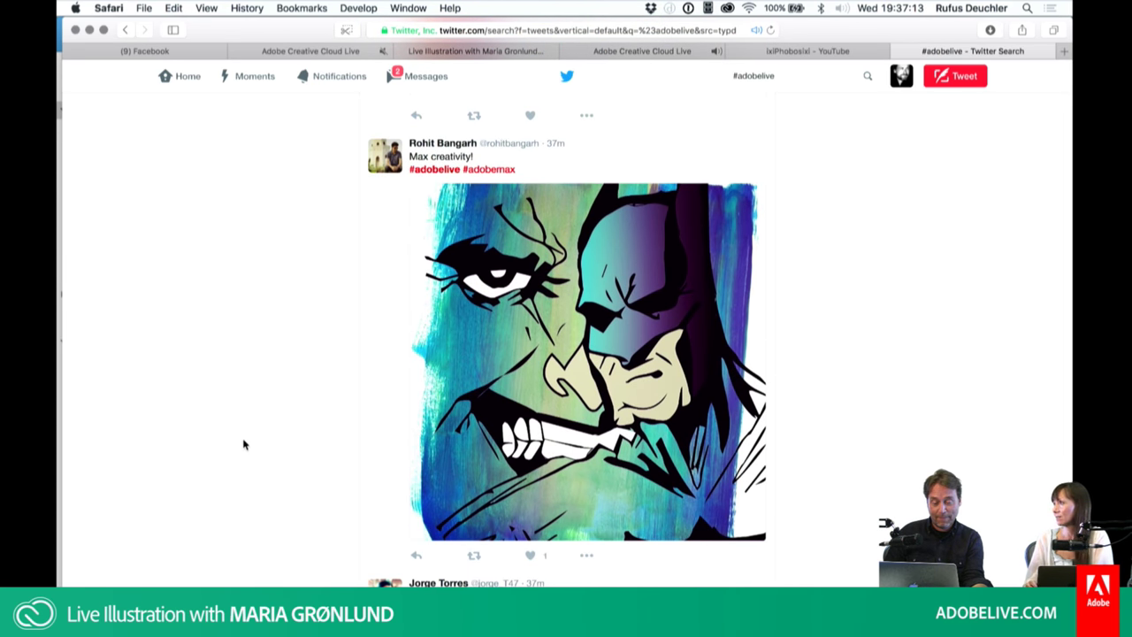
scroll(244, 444, down, 1)
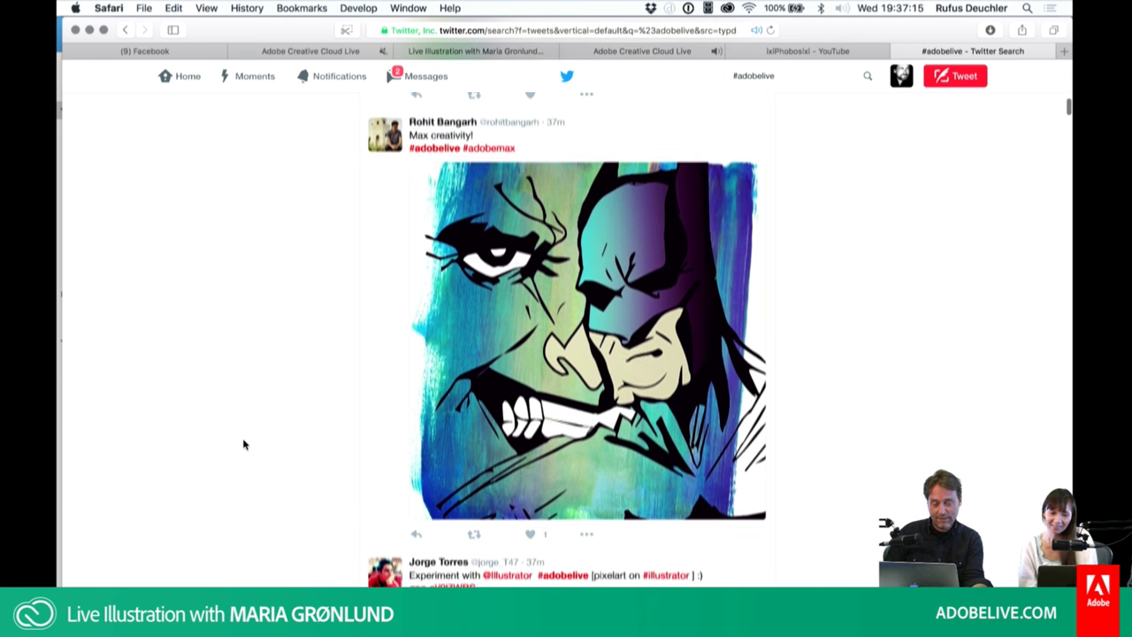
scroll(244, 444, down, 1)
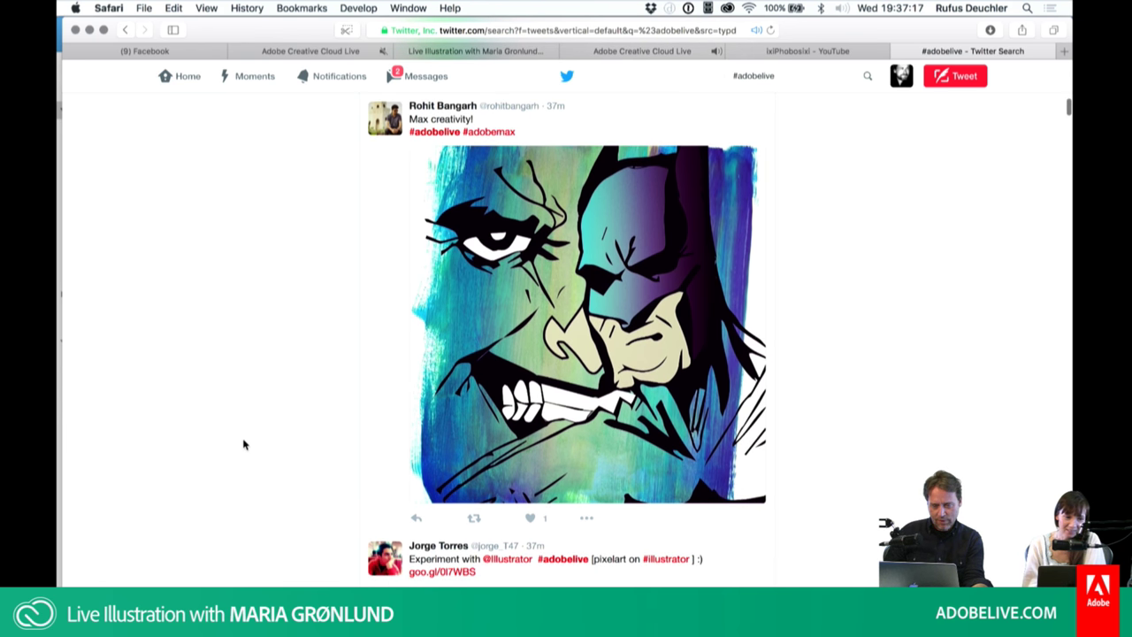
scroll(244, 444, down, 1)
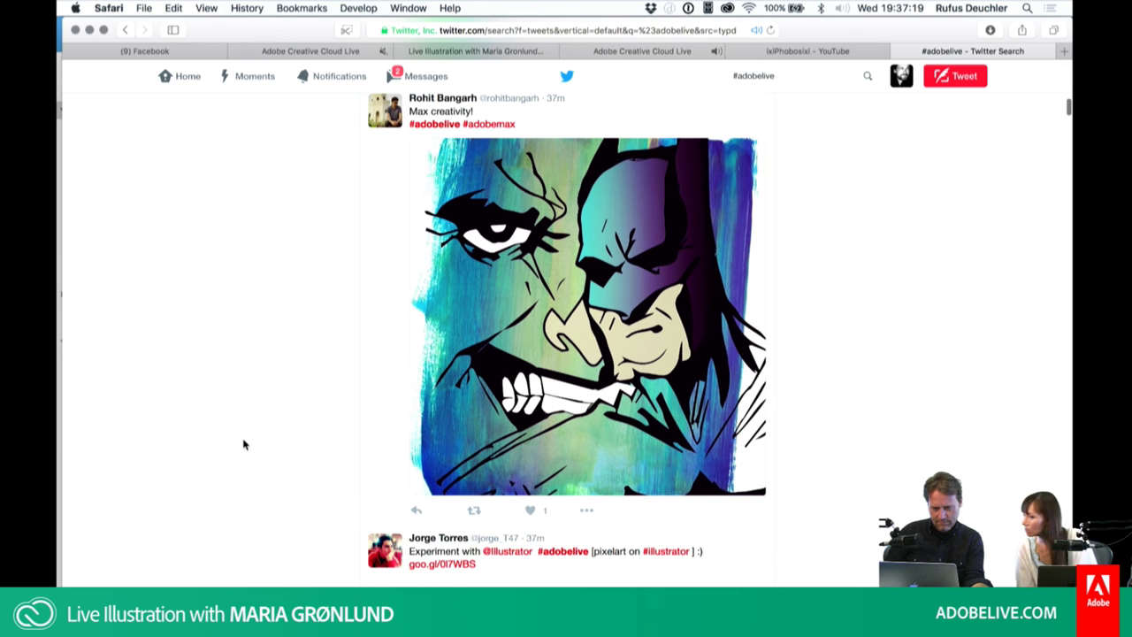
scroll(244, 444, down, 1)
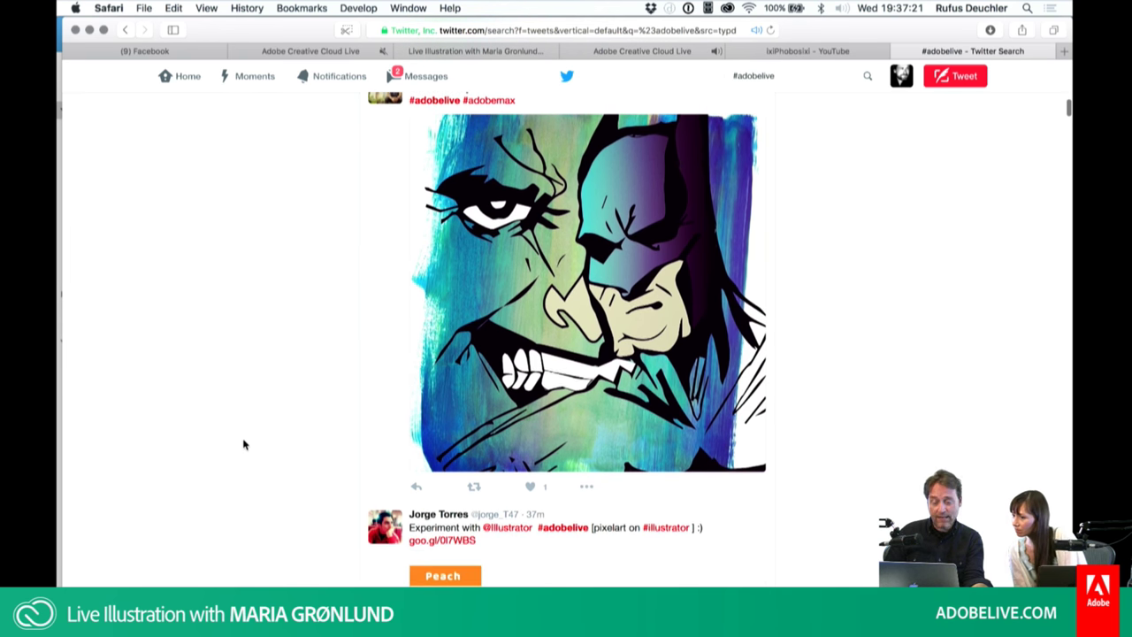
scroll(244, 444, down, 5)
scroll(244, 444, down, 5)
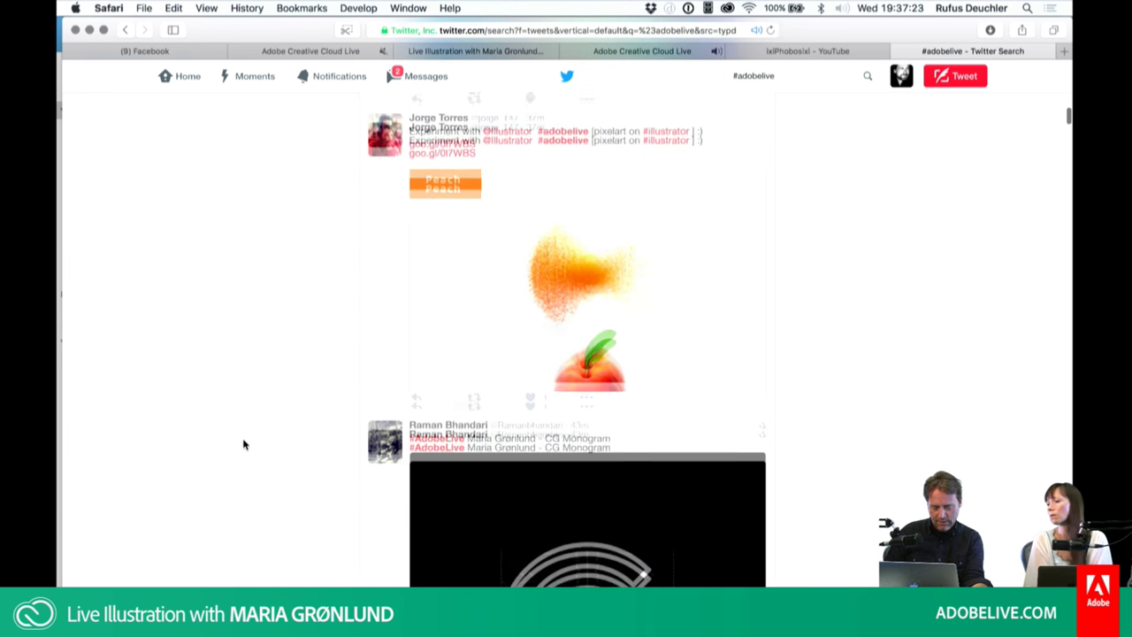
scroll(244, 444, up, 2)
scroll(244, 444, down, 5)
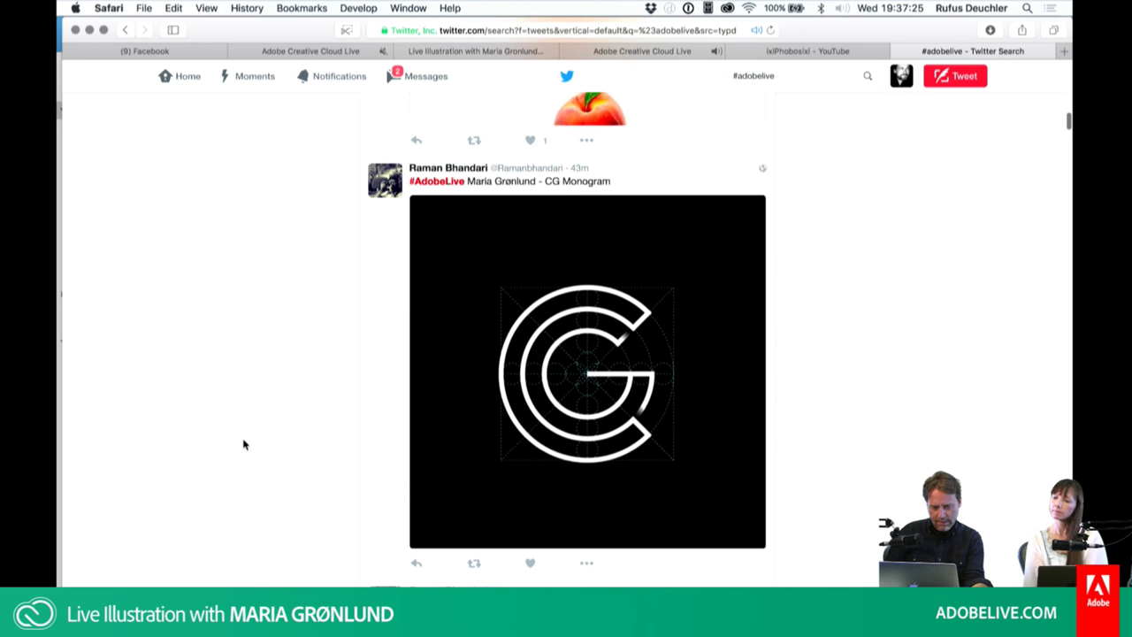
scroll(244, 444, down, 1)
scroll(245, 444, down, 1)
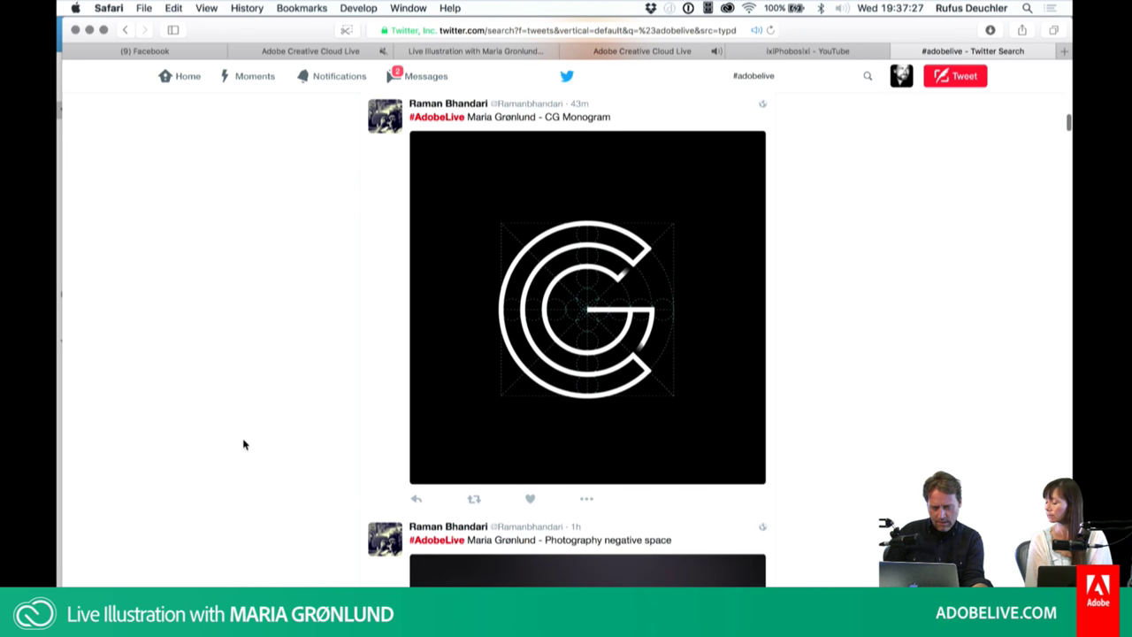
scroll(244, 444, down, 1)
scroll(244, 444, up, 2)
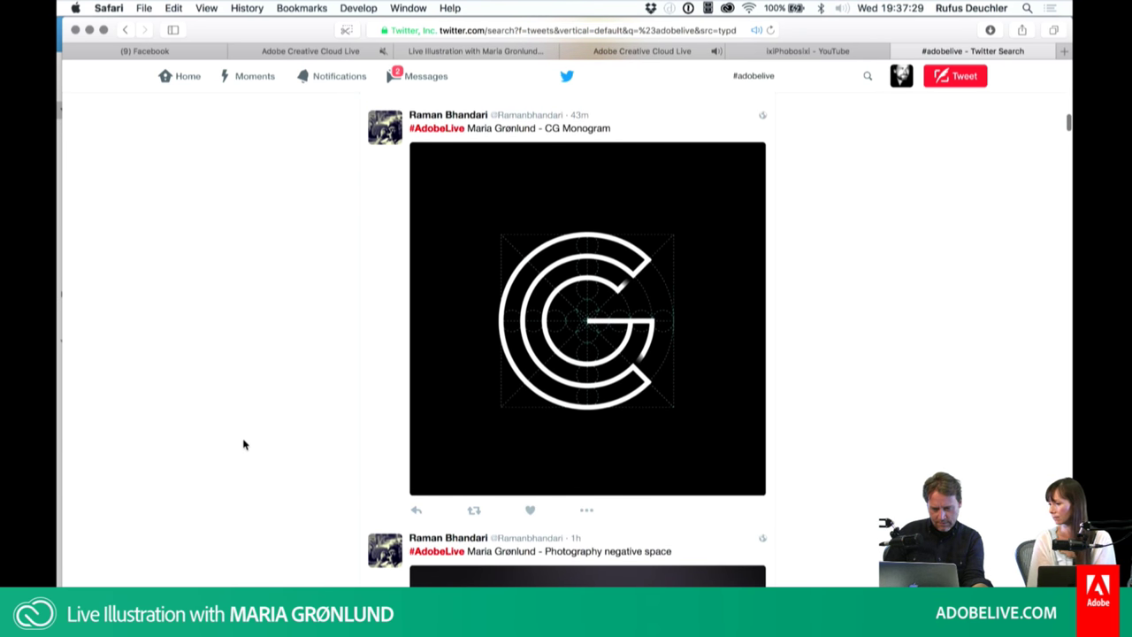
mouse_move(587, 310)
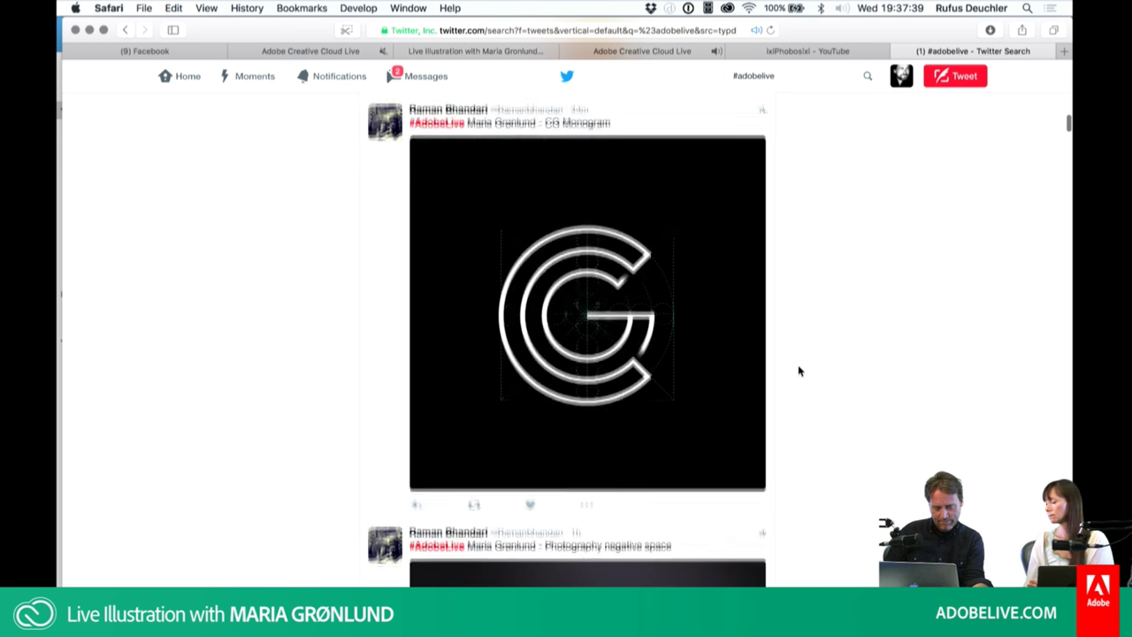
scroll(799, 371, down, 3)
scroll(799, 372, up, 3)
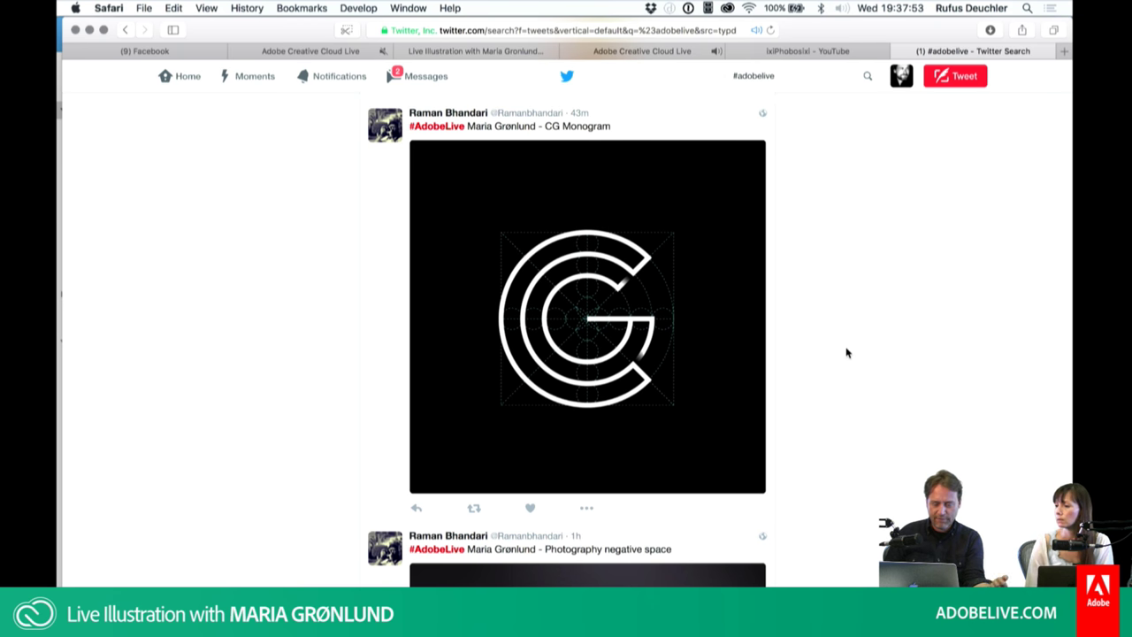
scroll(847, 352, down, 1)
scroll(847, 353, down, 2)
scroll(847, 353, down, 5)
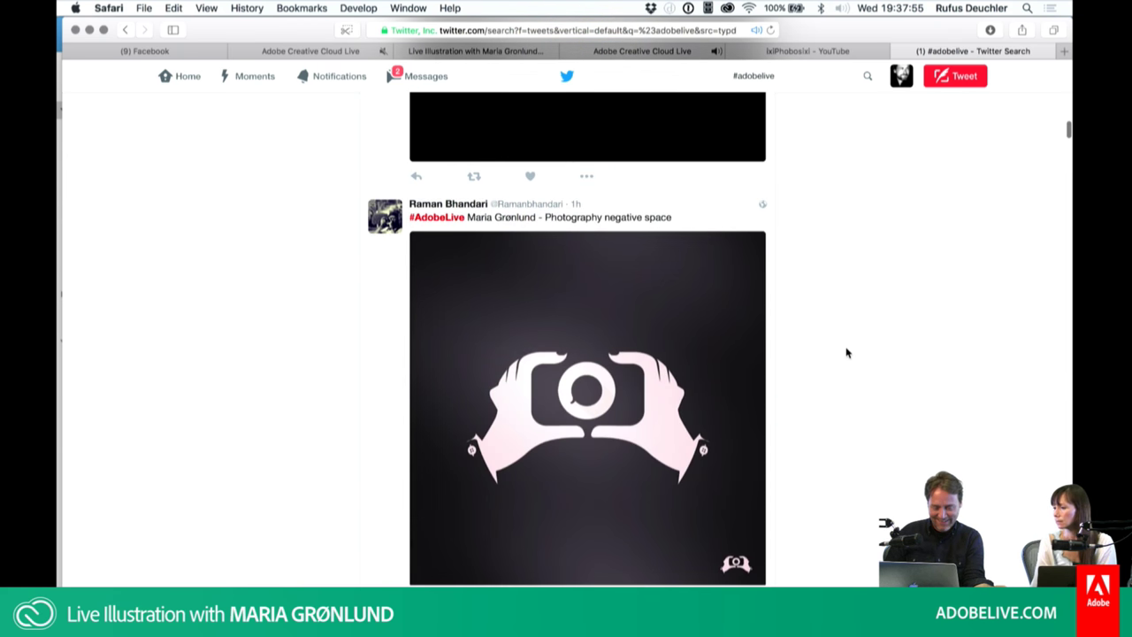
scroll(847, 353, down, 1)
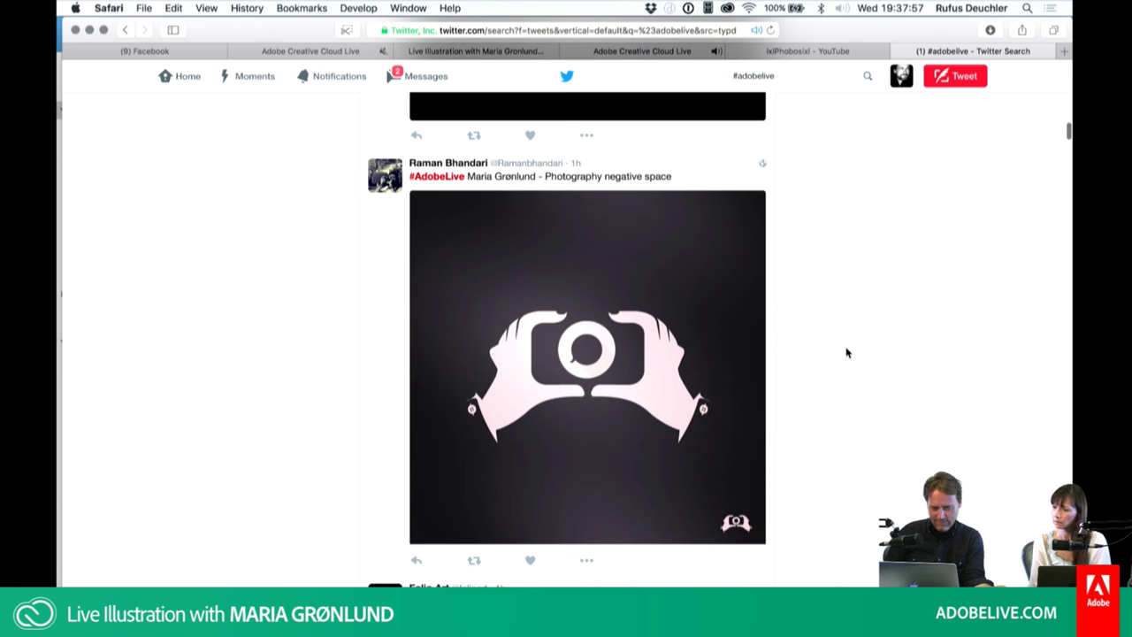
scroll(846, 353, down, 1)
scroll(846, 353, down, 1)
scroll(847, 353, down, 1)
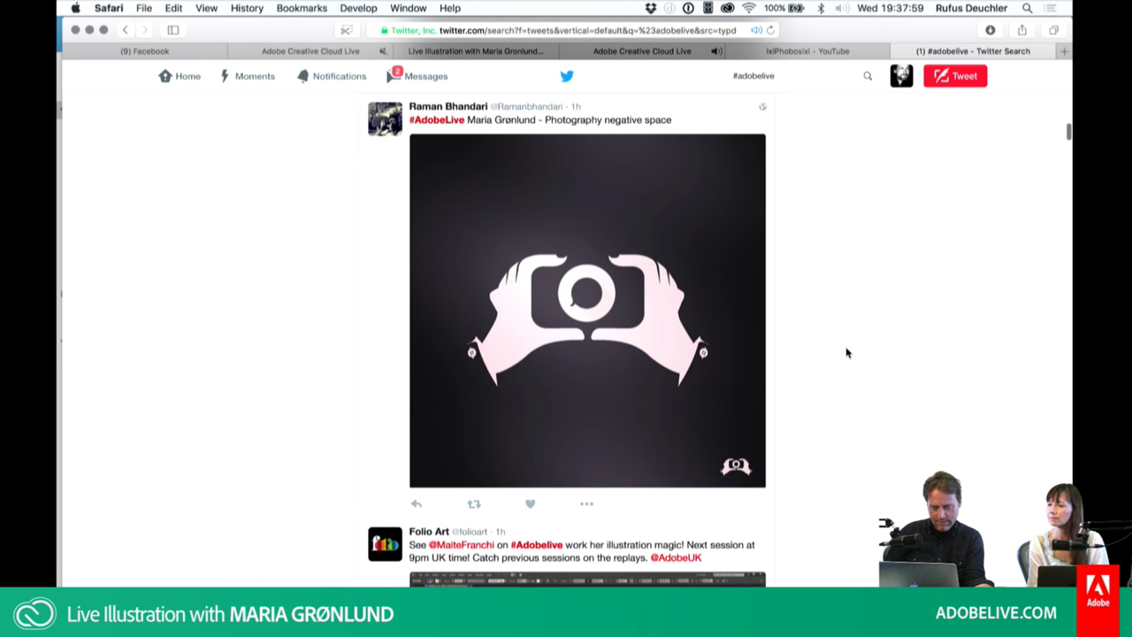
scroll(846, 353, down, 1)
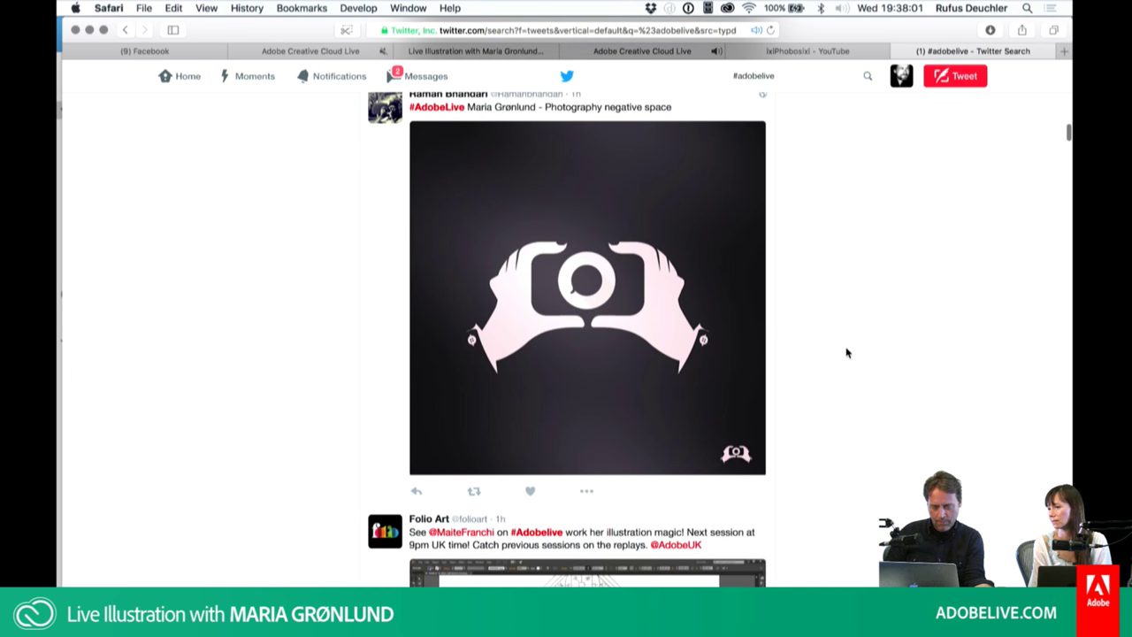
scroll(846, 353, down, 2)
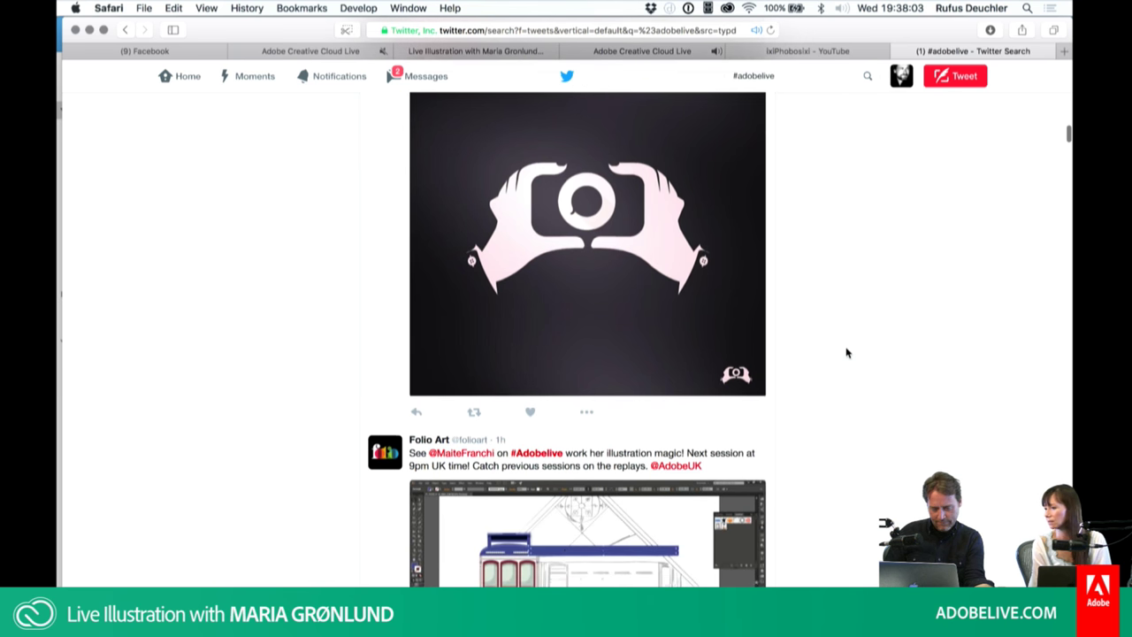
scroll(846, 353, down, 5)
scroll(847, 353, down, 3)
scroll(847, 353, down, 10)
scroll(847, 353, down, 1)
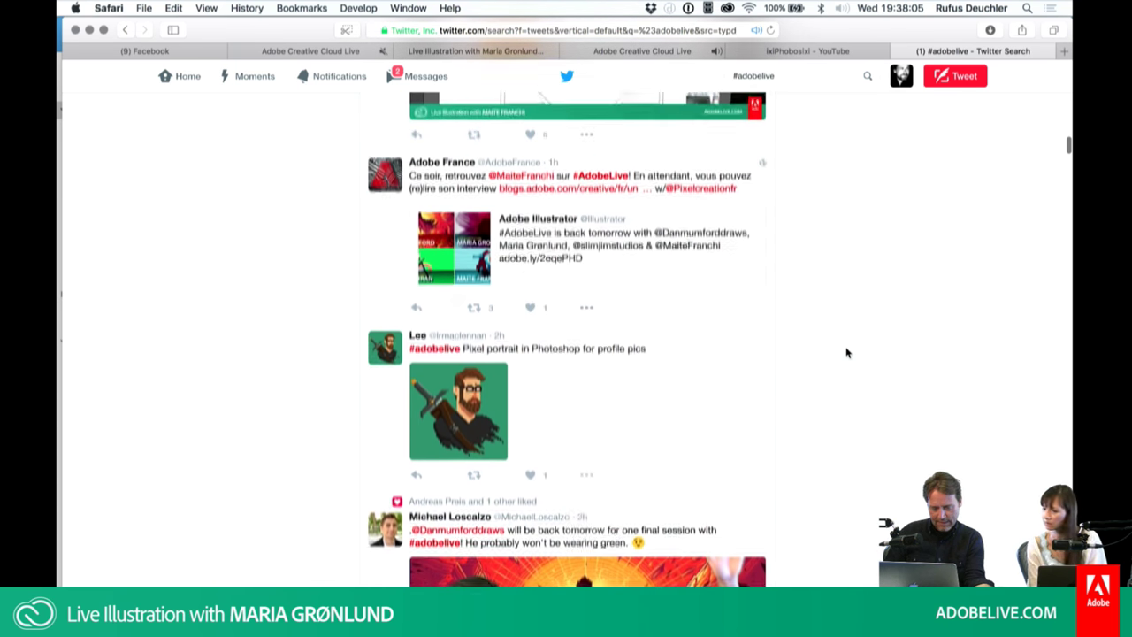
scroll(847, 353, down, 1)
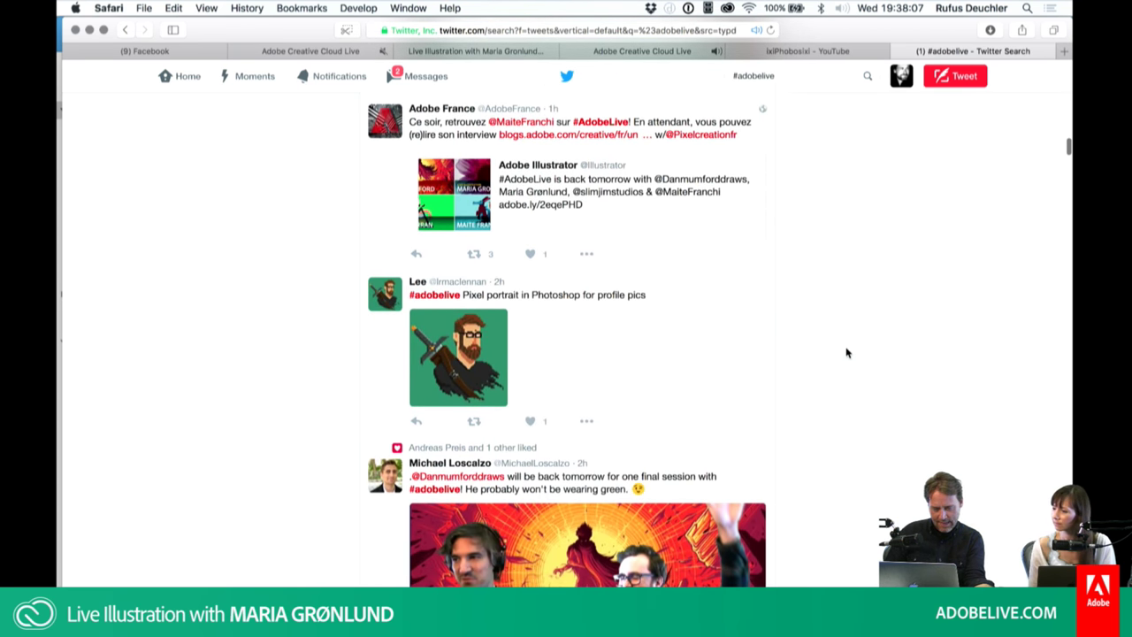
scroll(847, 353, down, 1)
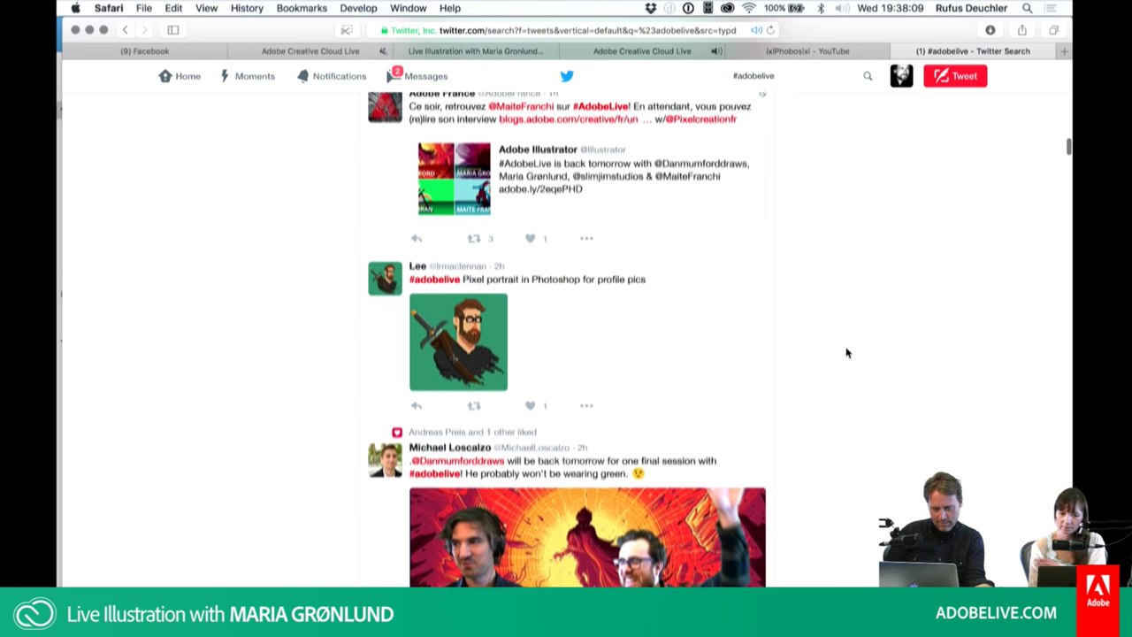
scroll(846, 353, down, 2)
scroll(846, 353, down, 1)
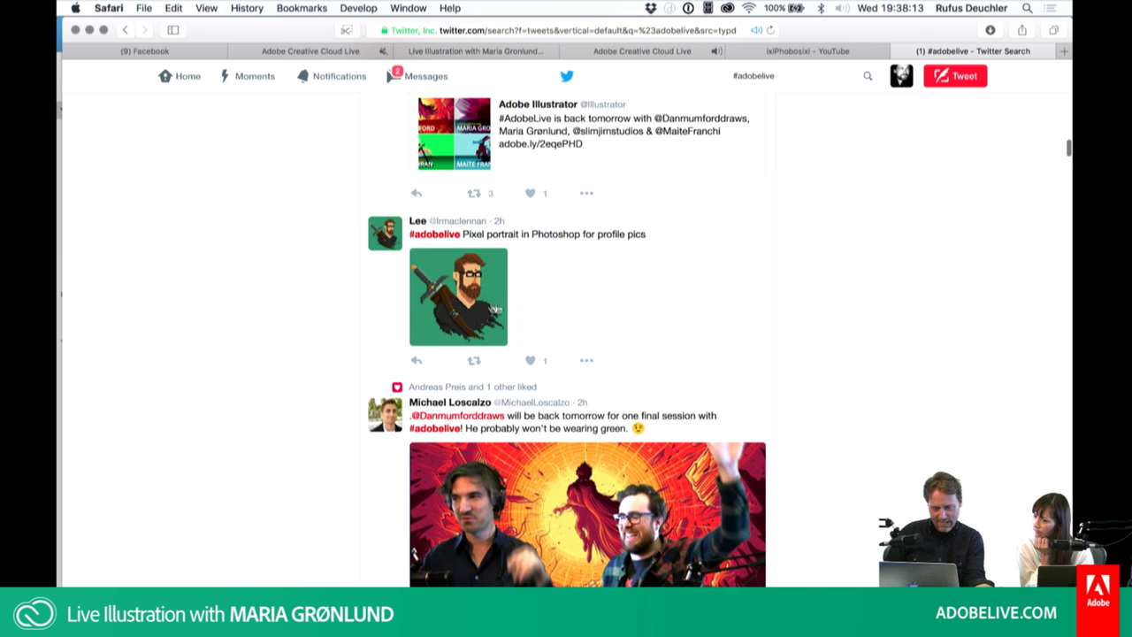
scroll(820, 328, down, 5)
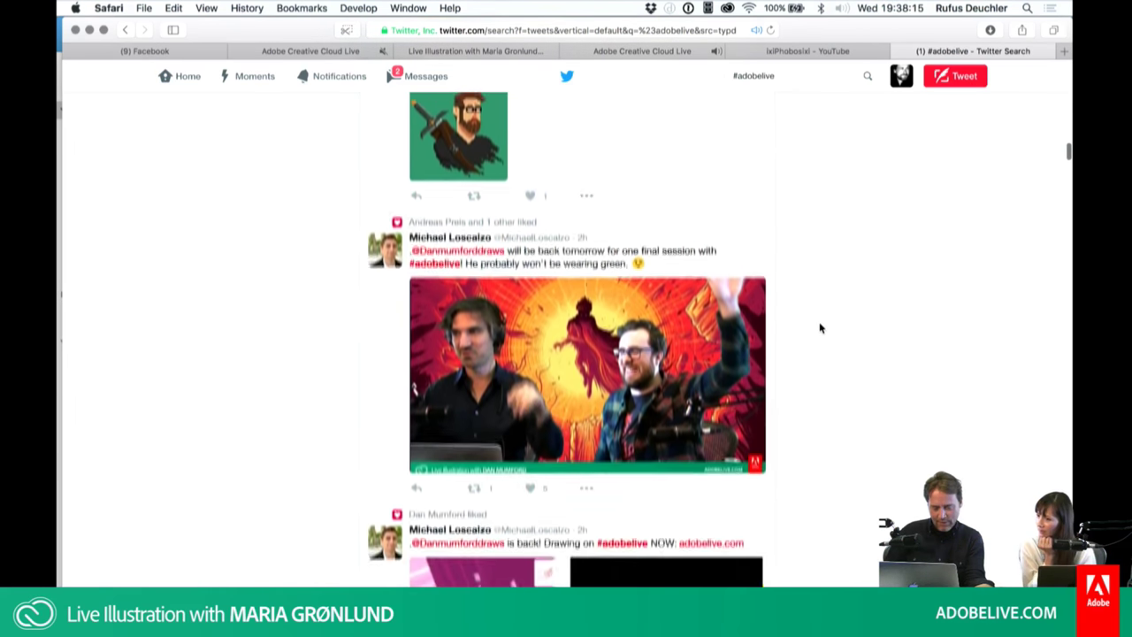
scroll(820, 328, up, 10)
scroll(820, 328, up, 1)
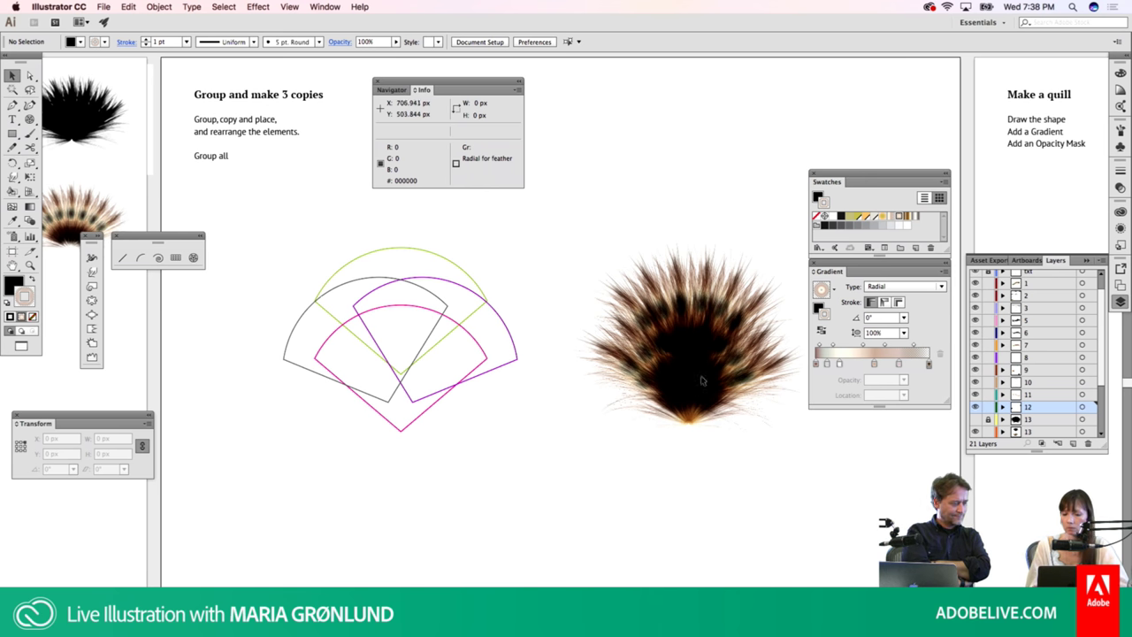
Zoom to 150% on the Make a quill instructions, then fit the quill artboard in view
key(z)
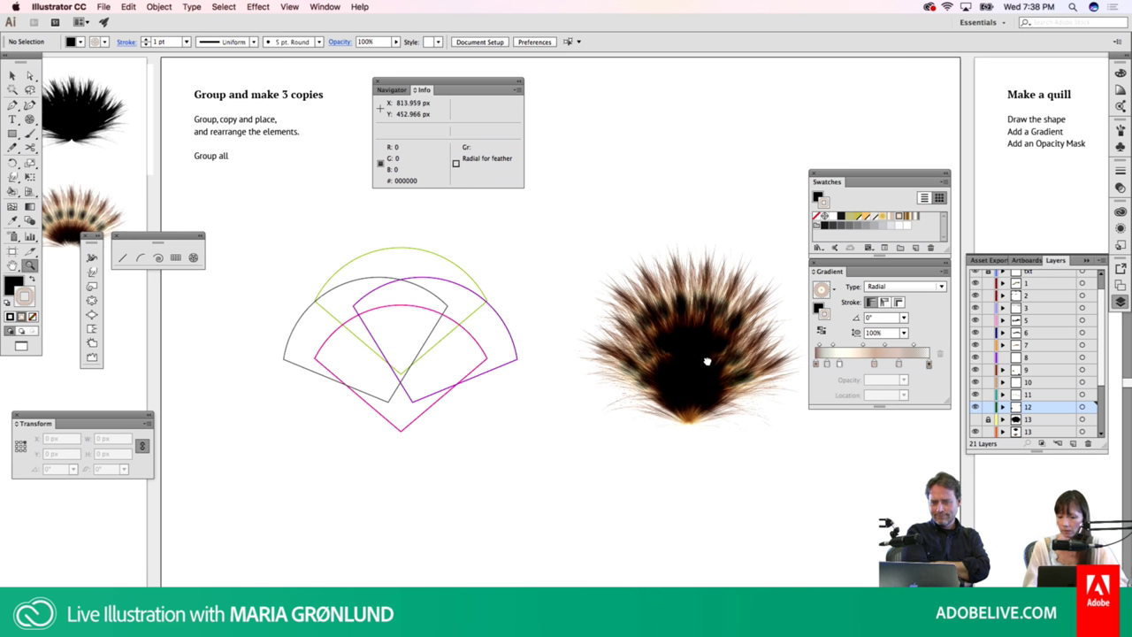
drag(708, 359, 660, 369)
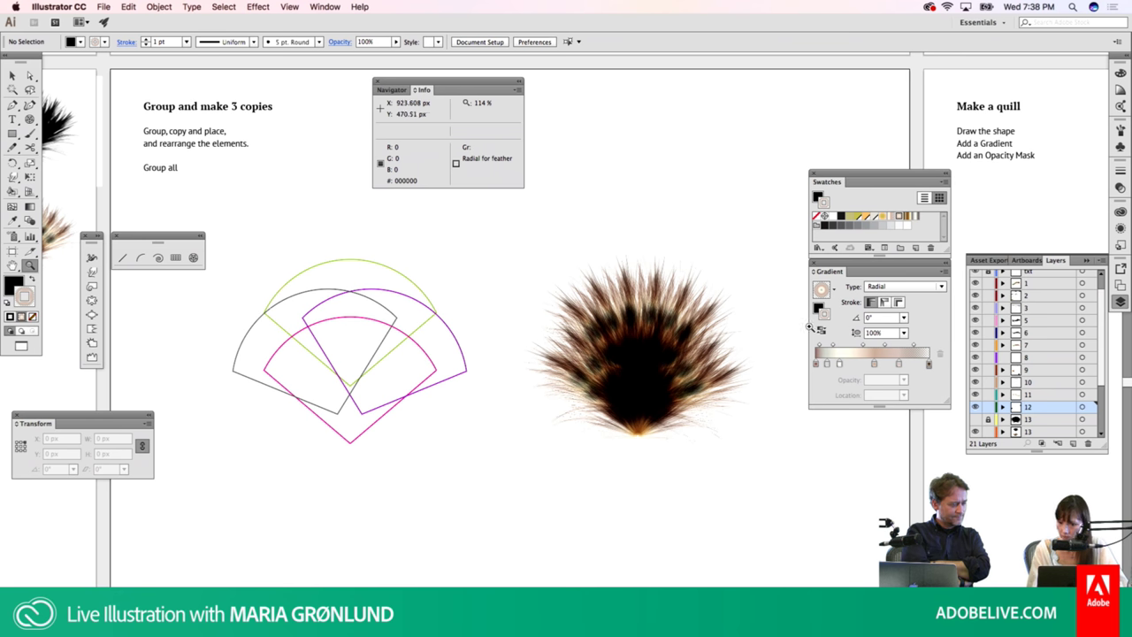
click(1029, 204)
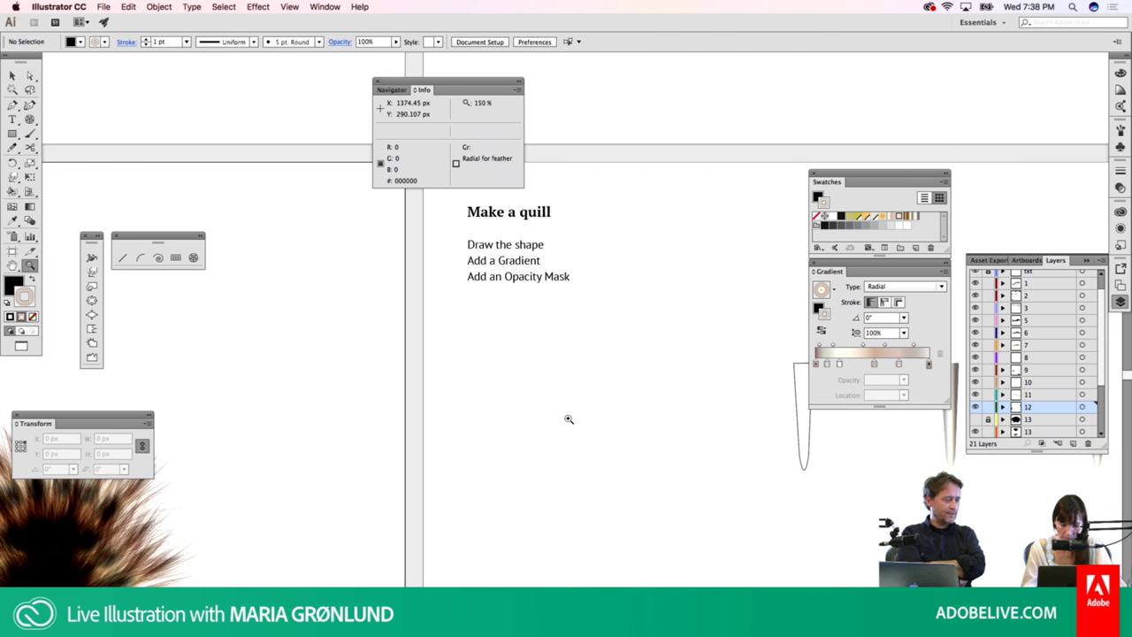
key(v)
key(ctrl+0)
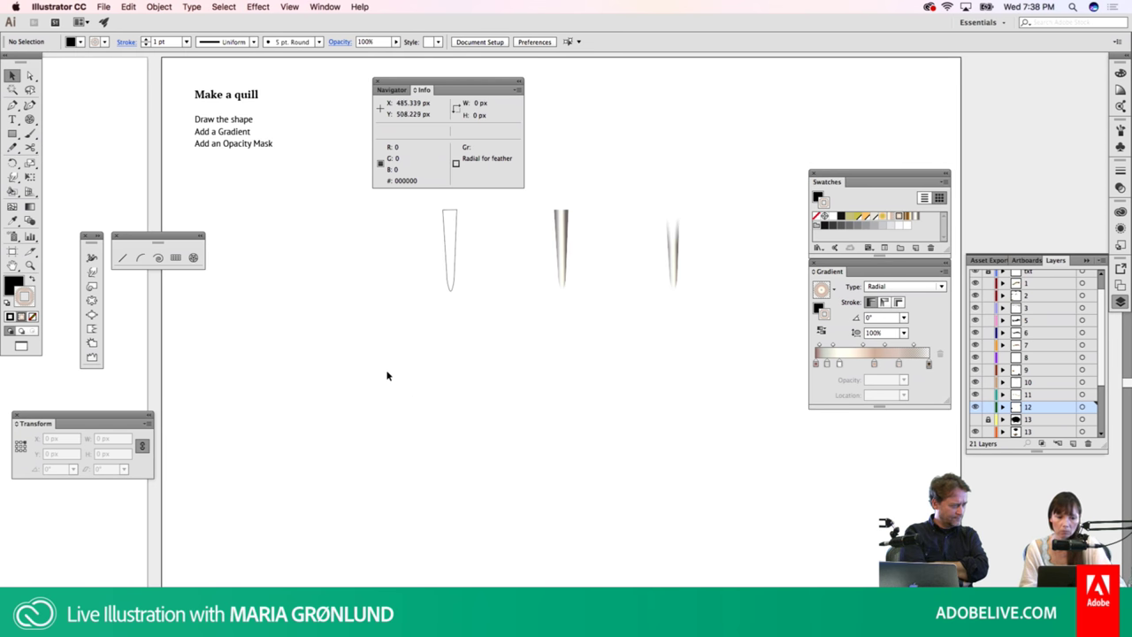
Select the gradient-filled middle quill, show its Linear gradient fill, and bring up Transparency settings
click(447, 285)
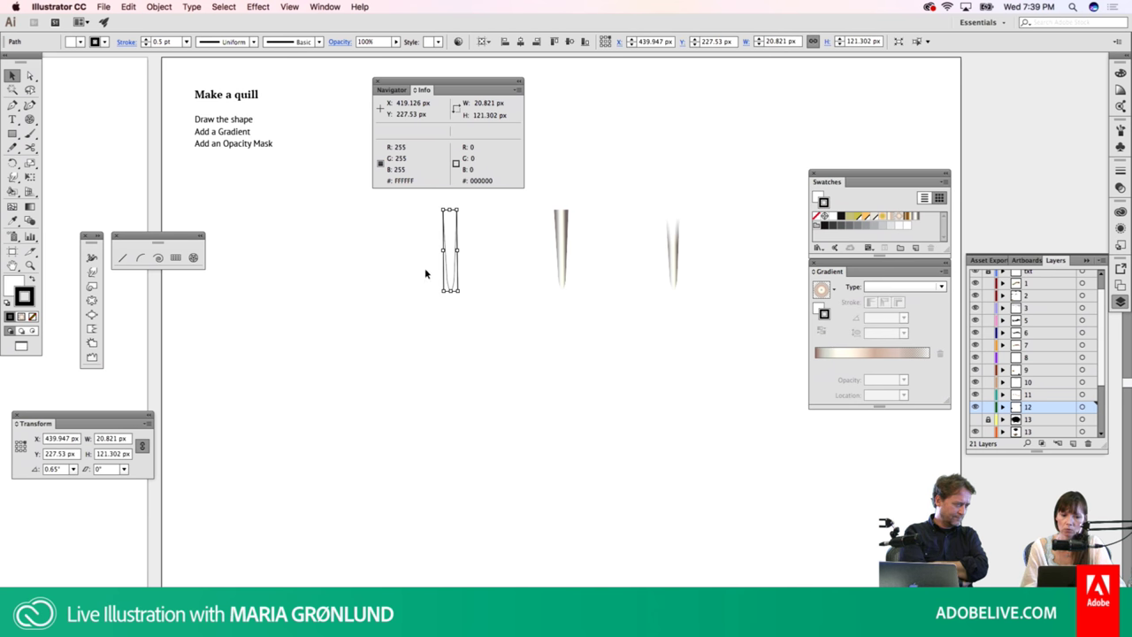
click(457, 313)
click(448, 270)
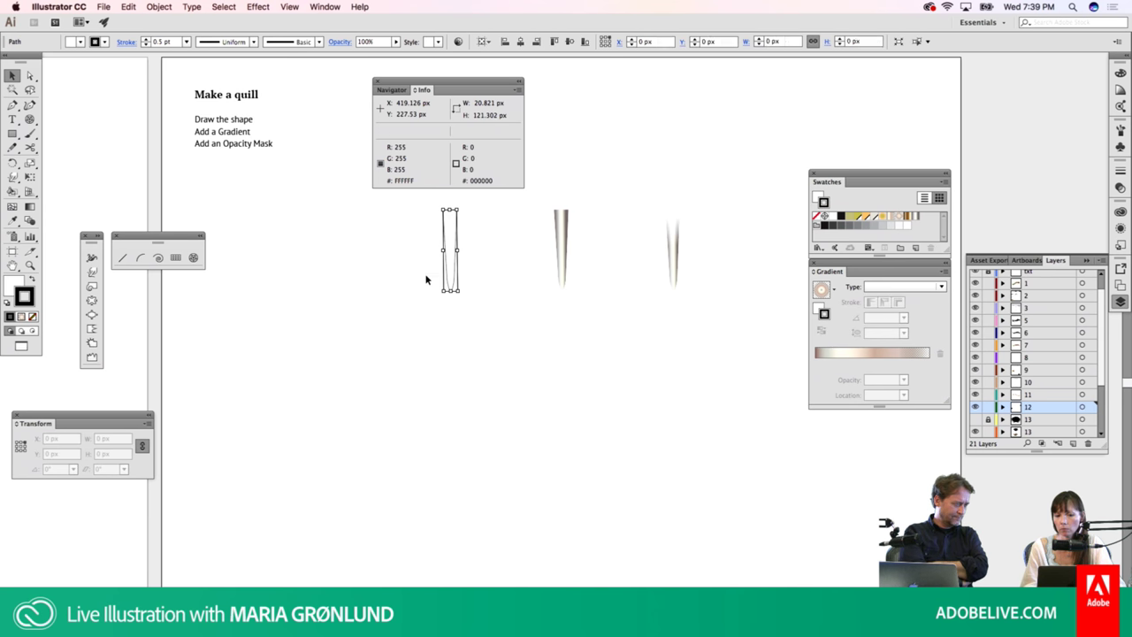
click(566, 252)
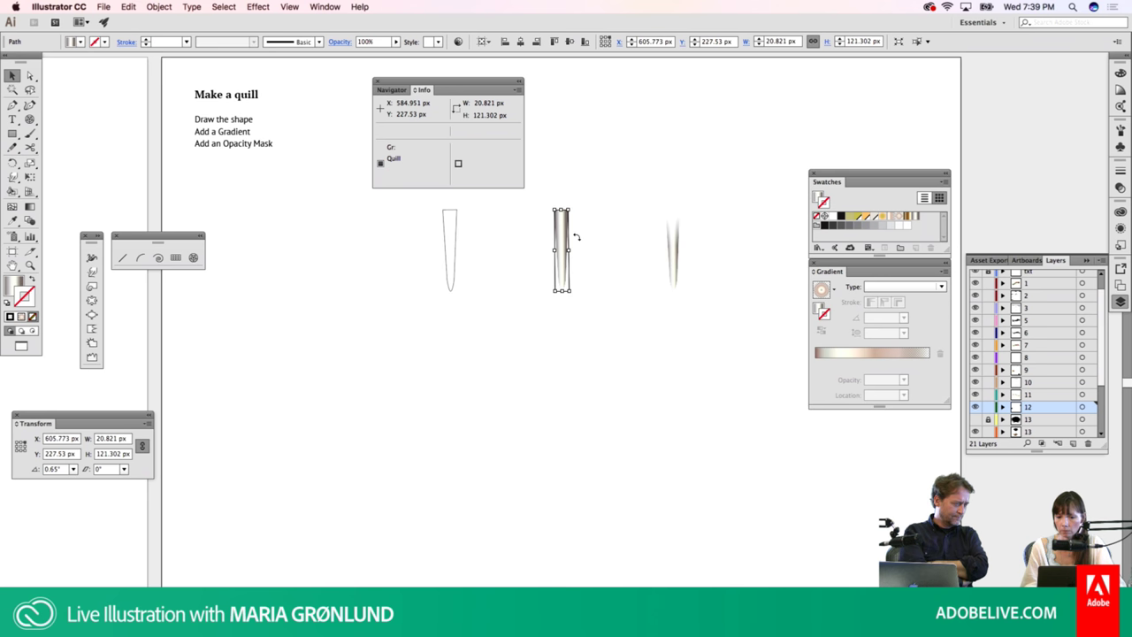
click(818, 196)
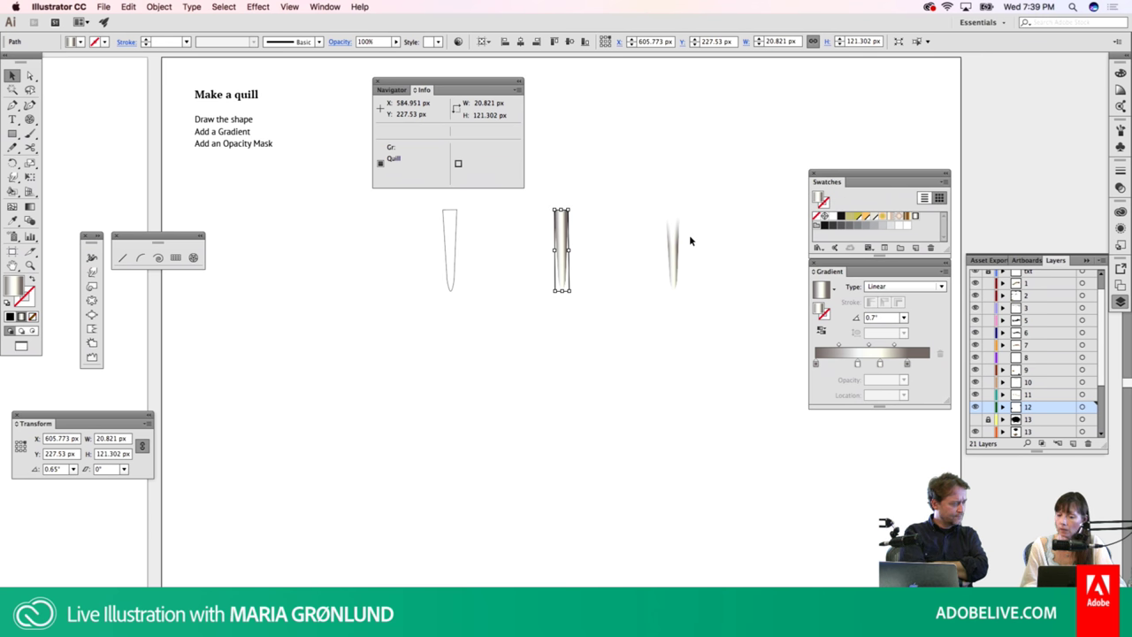
click(1121, 189)
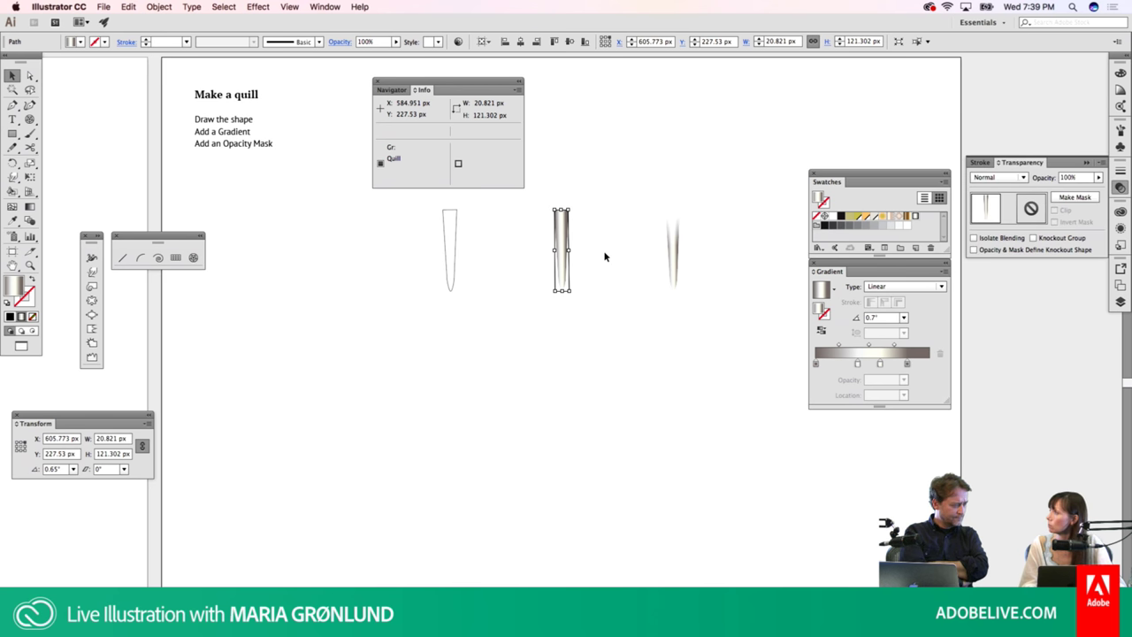
Give the middle quill an opacity mask with Invert Mask on and Clip off
click(1060, 202)
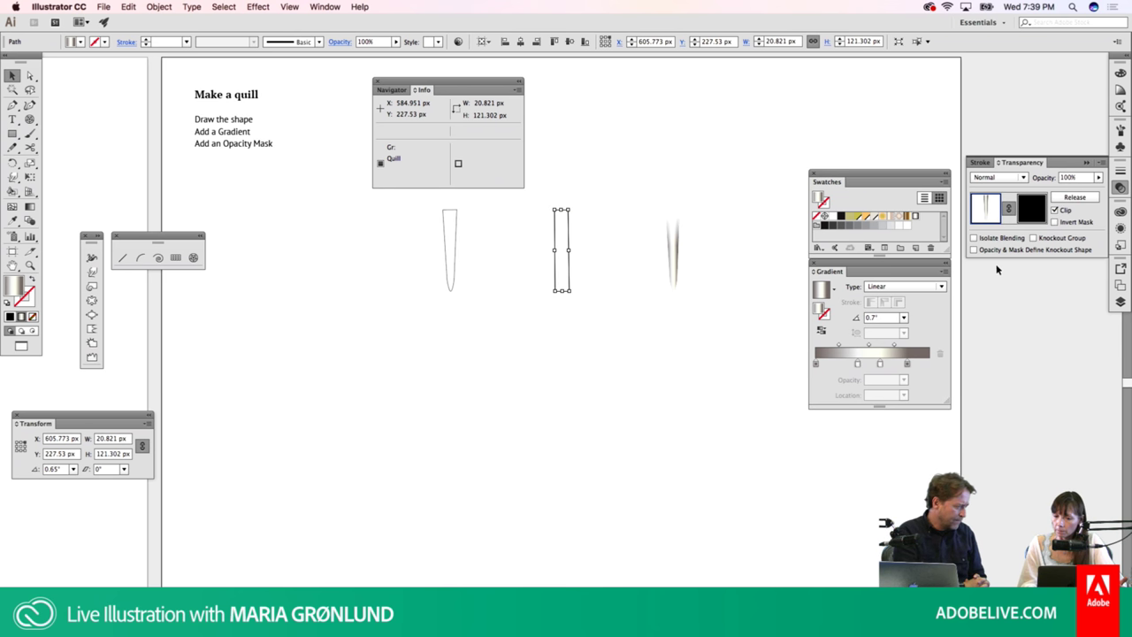
click(1033, 210)
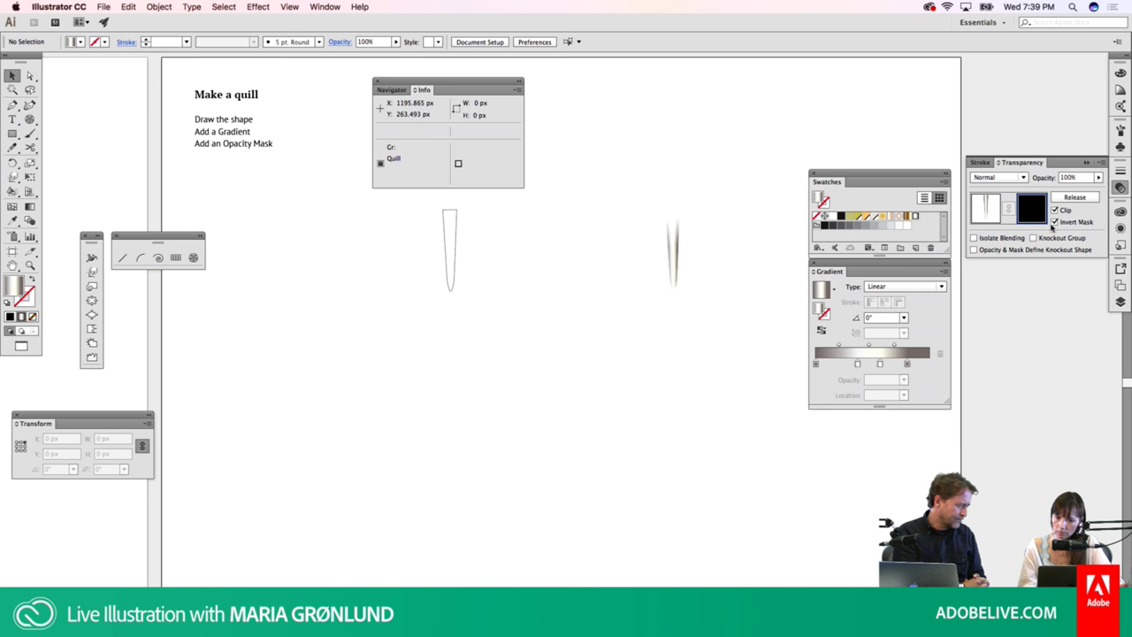
click(1054, 211)
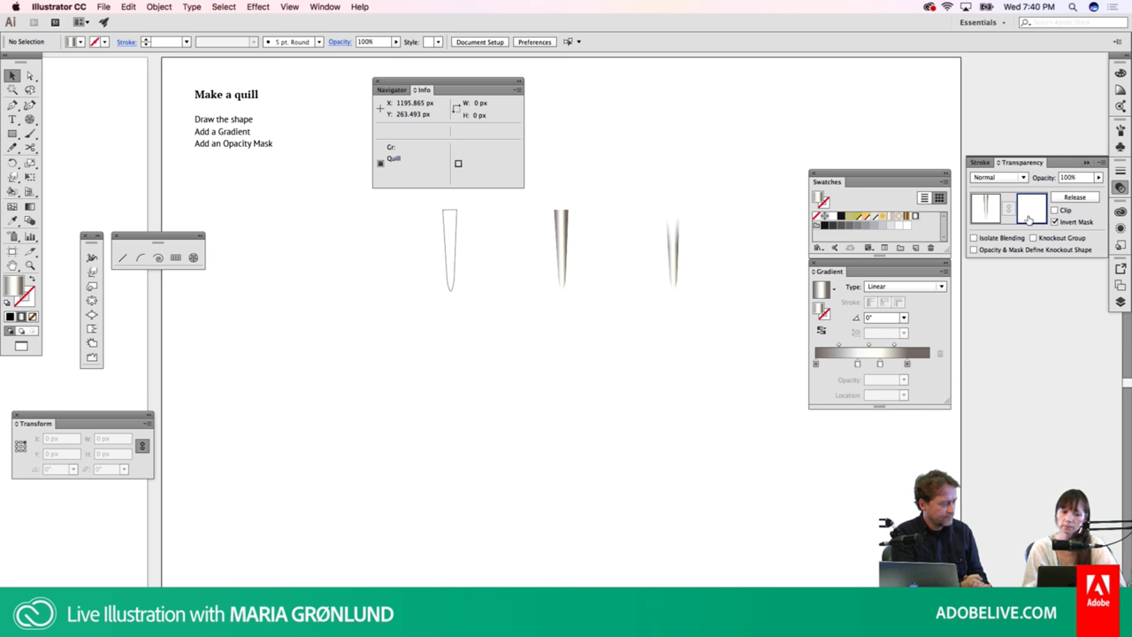
key(m)
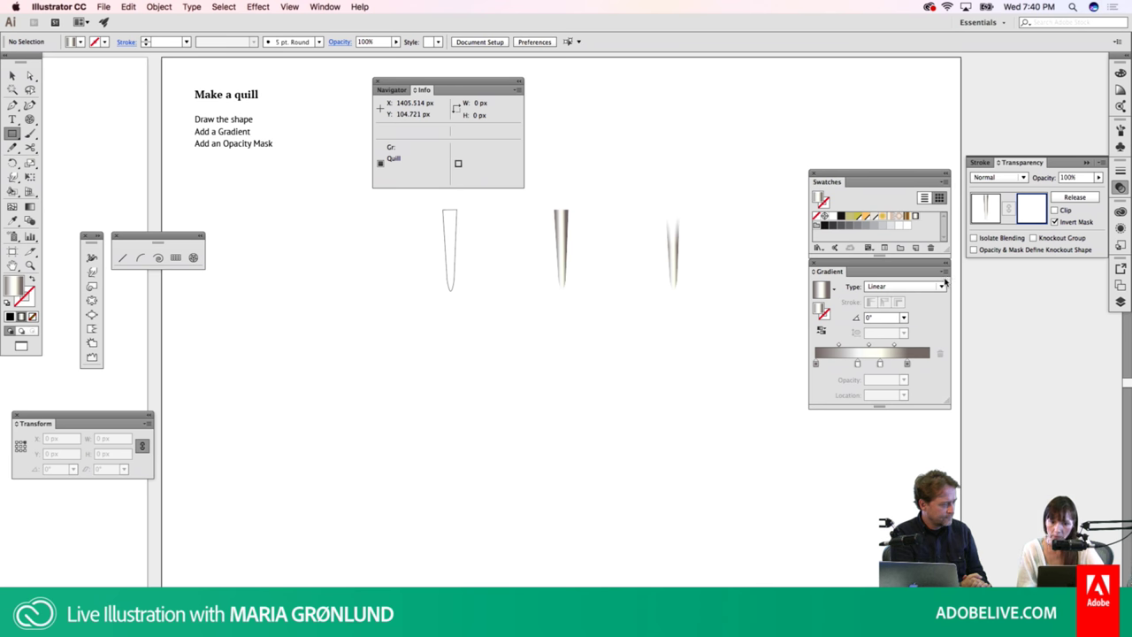
Draw a small mask rectangle over the middle quill's top with a black-to-white gradient
click(833, 297)
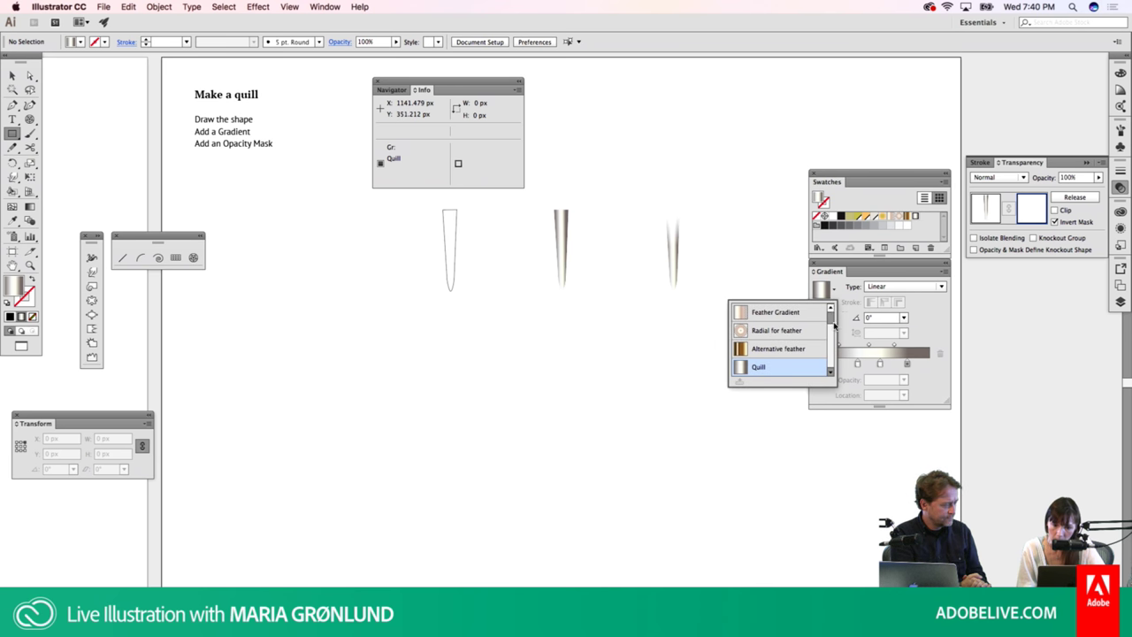
scroll(831, 331, up, 1)
scroll(831, 331, up, 1)
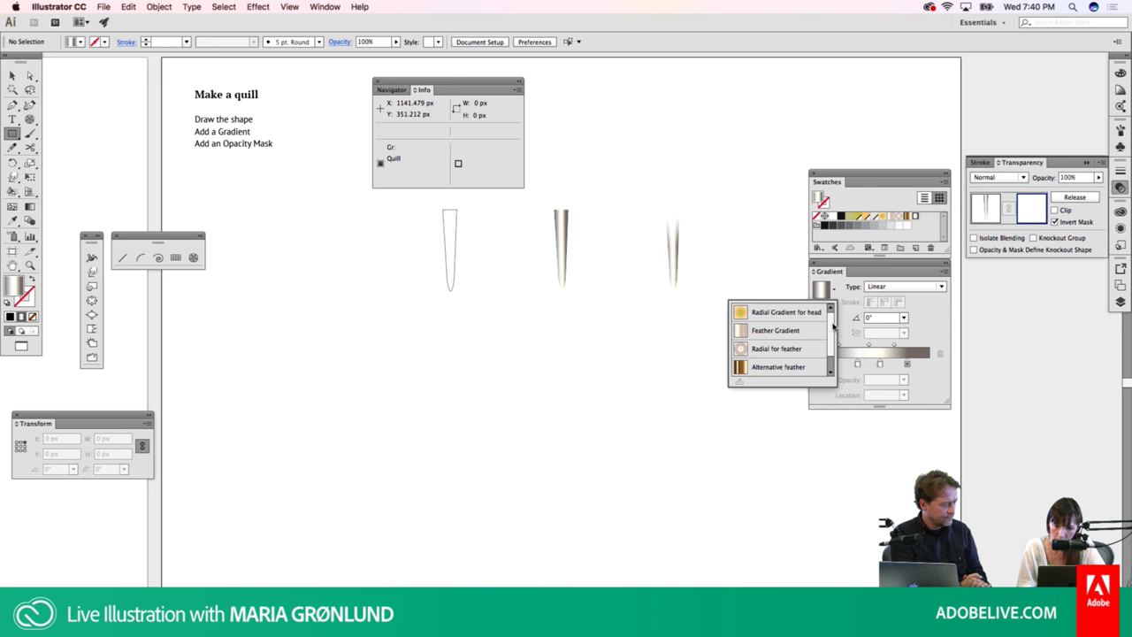
click(656, 340)
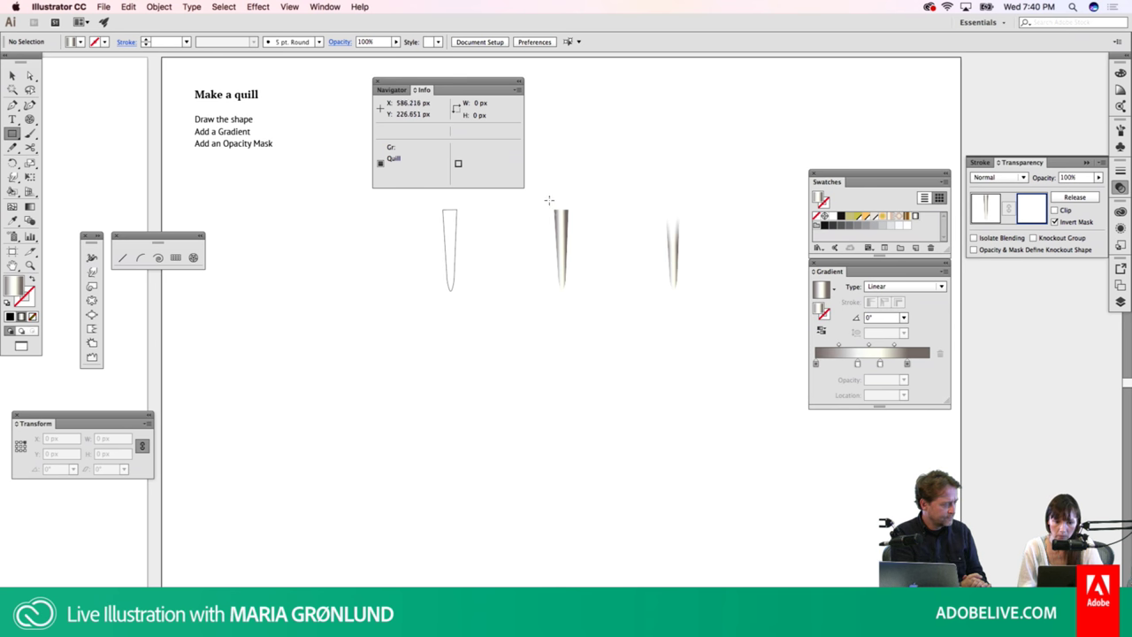
drag(546, 195, 589, 235)
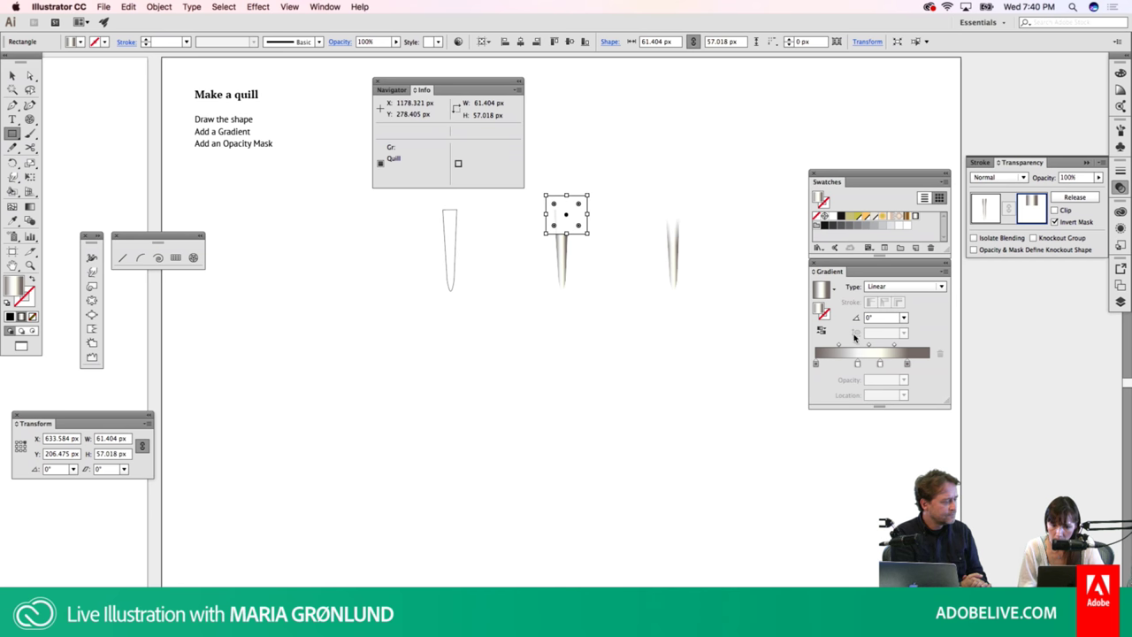
drag(840, 221, 817, 362)
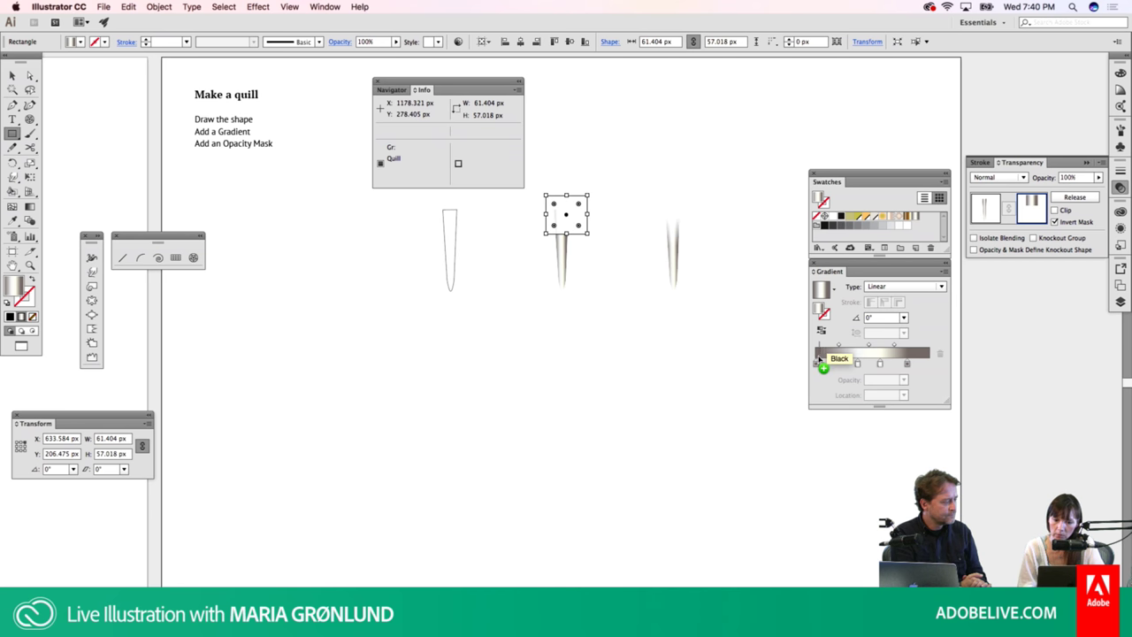
mouse_move(858, 364)
mouse_down()
mouse_move(880, 364)
mouse_move(880, 409)
mouse_up()
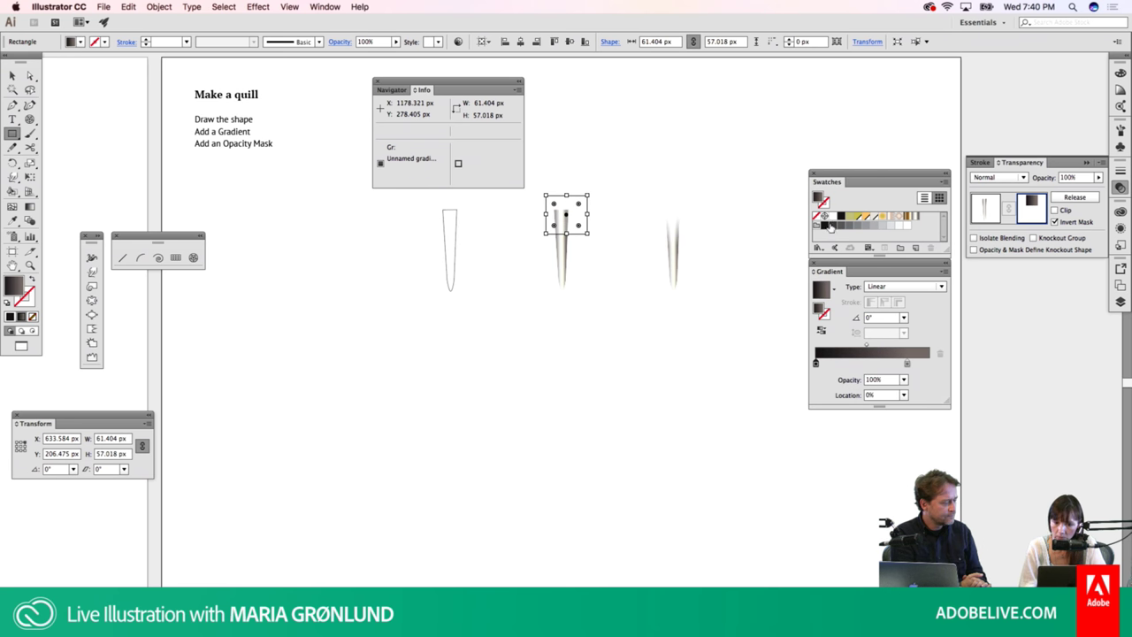
drag(833, 216, 905, 359)
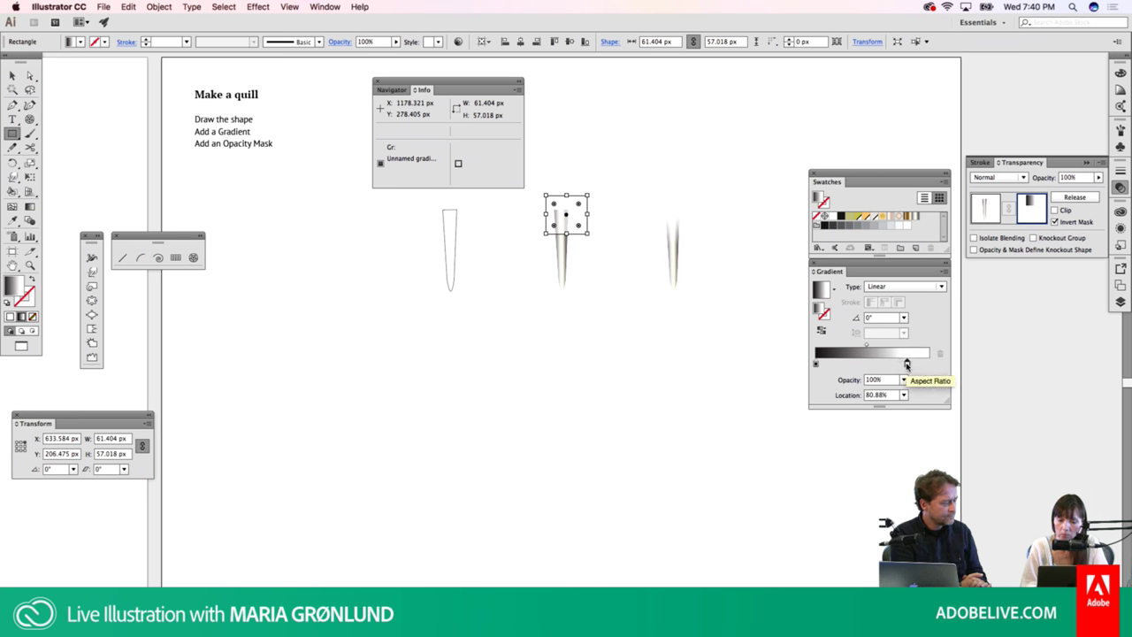
Set the gradient's starting stop to pure black (000000) in RGB
click(816, 363)
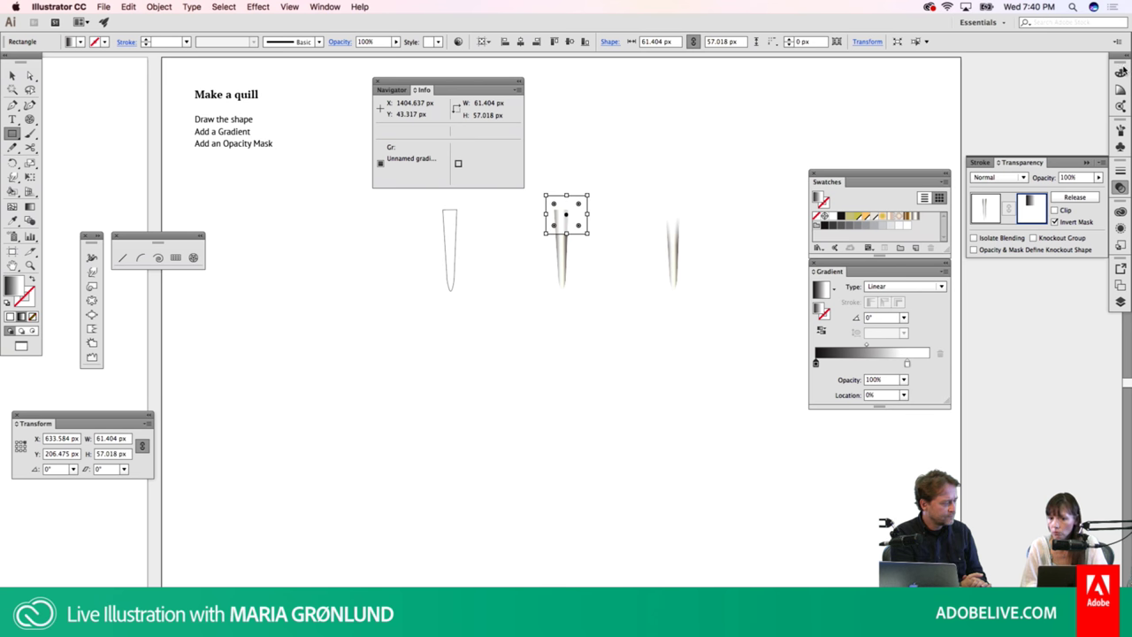
click(1122, 71)
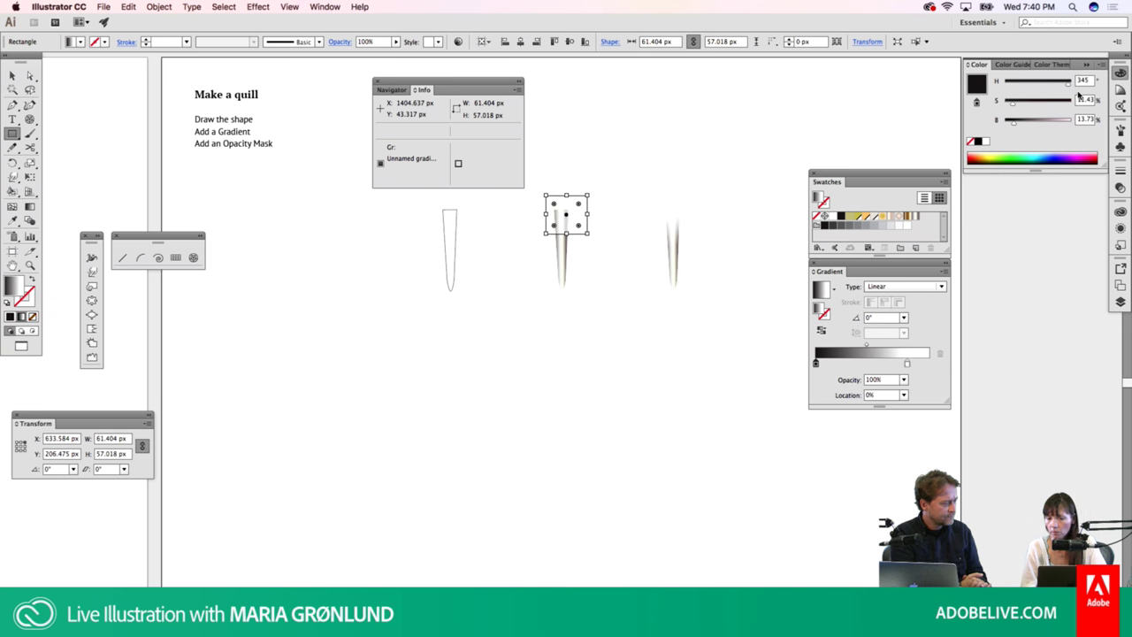
click(1106, 64)
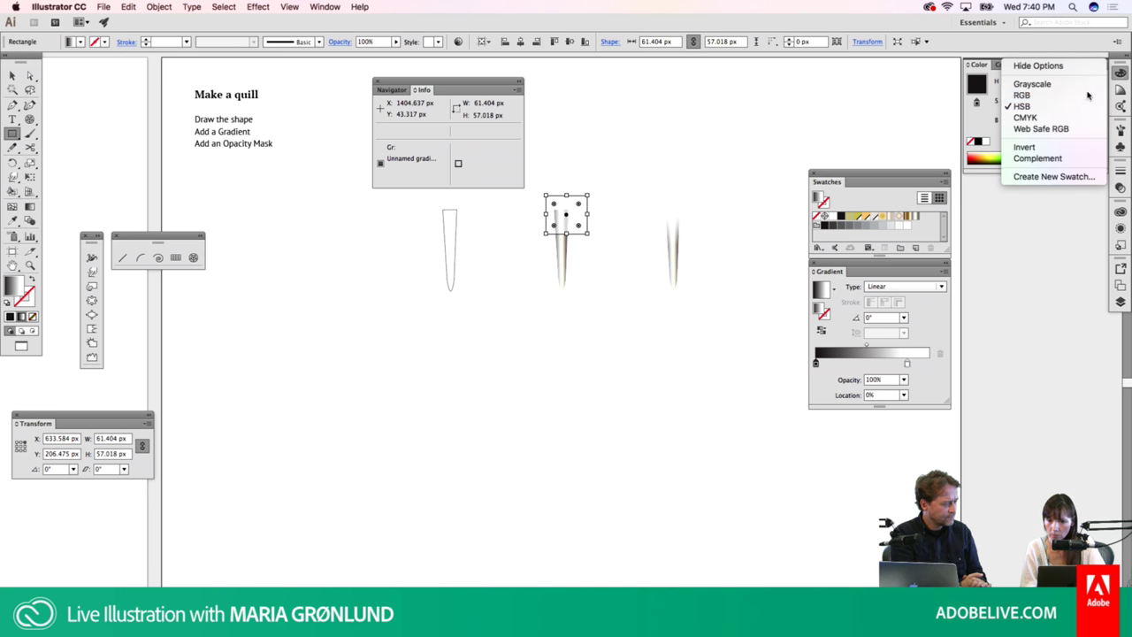
click(1088, 94)
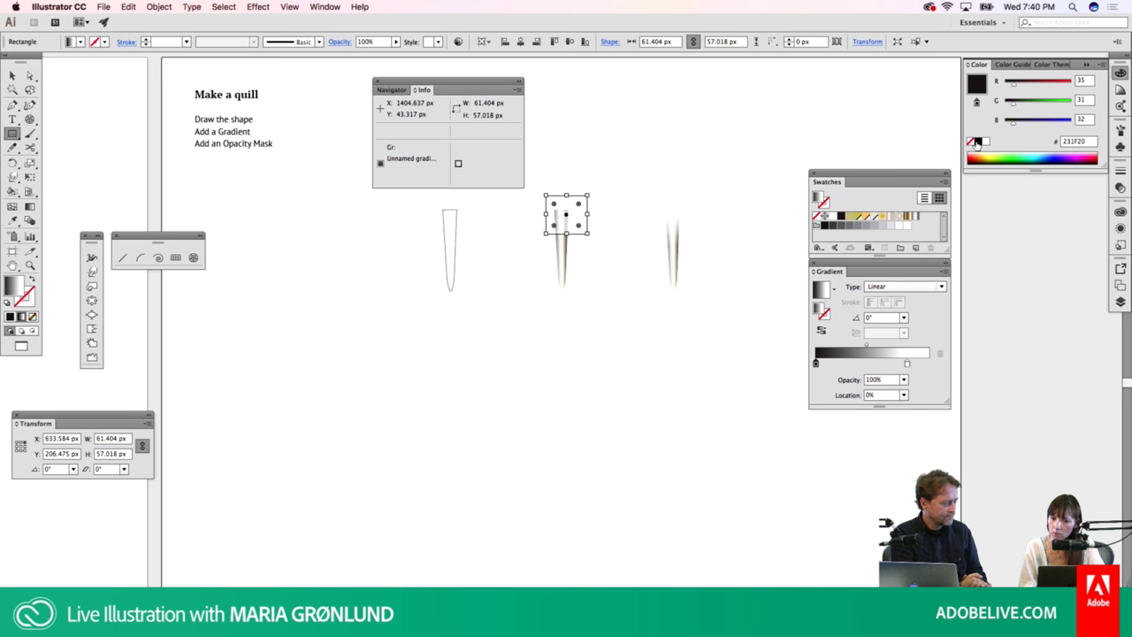
click(978, 143)
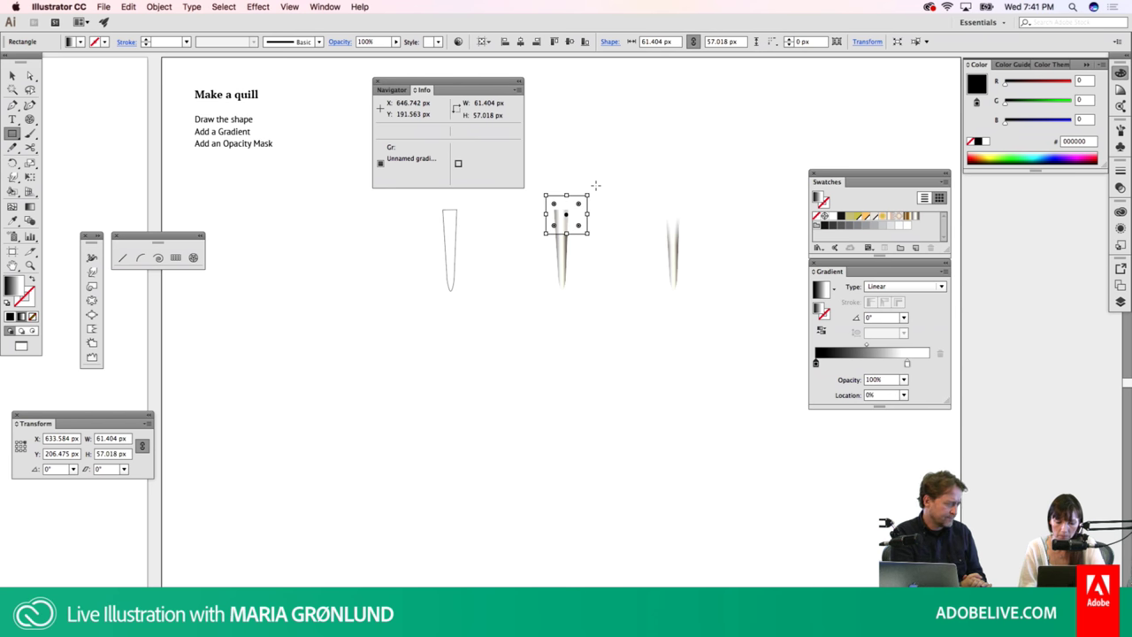
Rotate the mask rectangle 90° and run the gradient vertically down the quill, reversed
key(r)
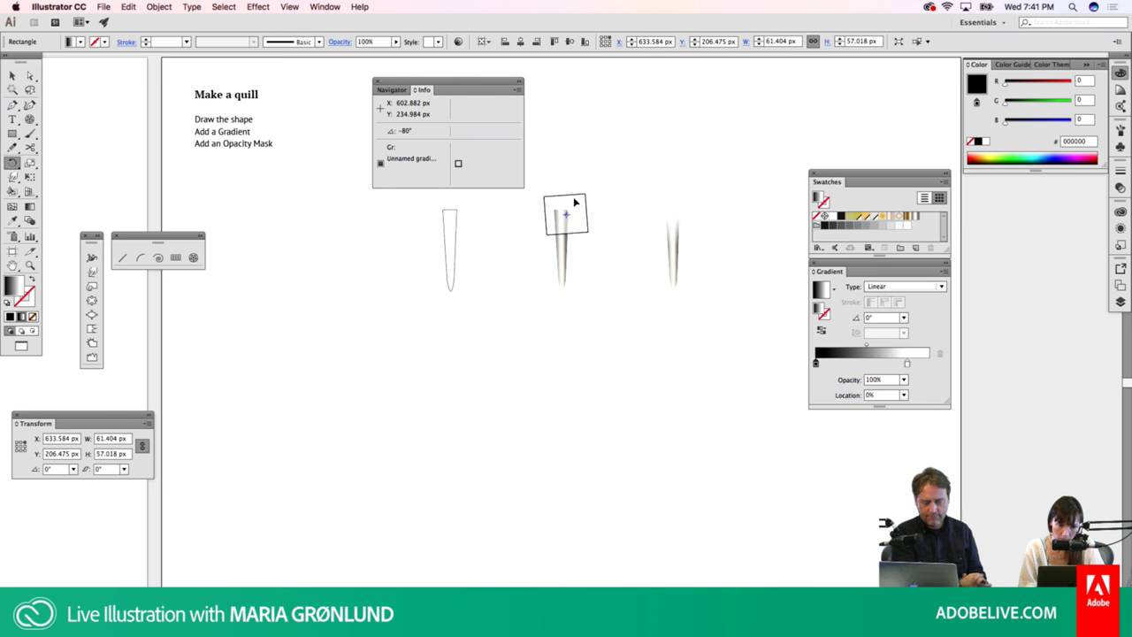
mouse_move(575, 205)
mouse_down()
mouse_move(546, 192)
mouse_move(567, 209)
mouse_up()
key(v)
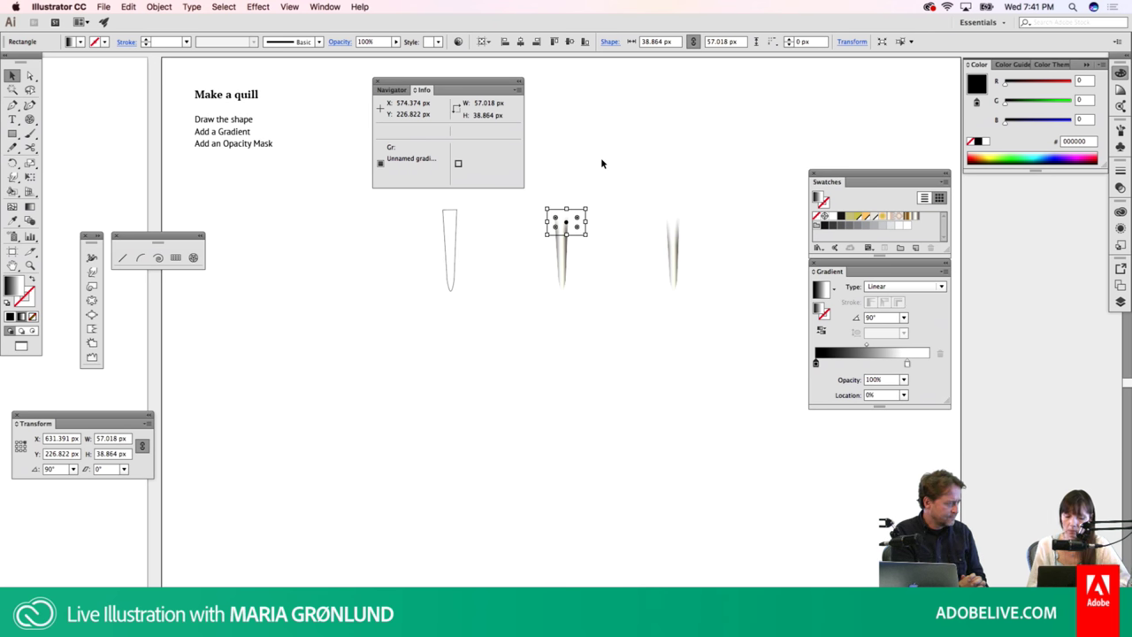
key(g)
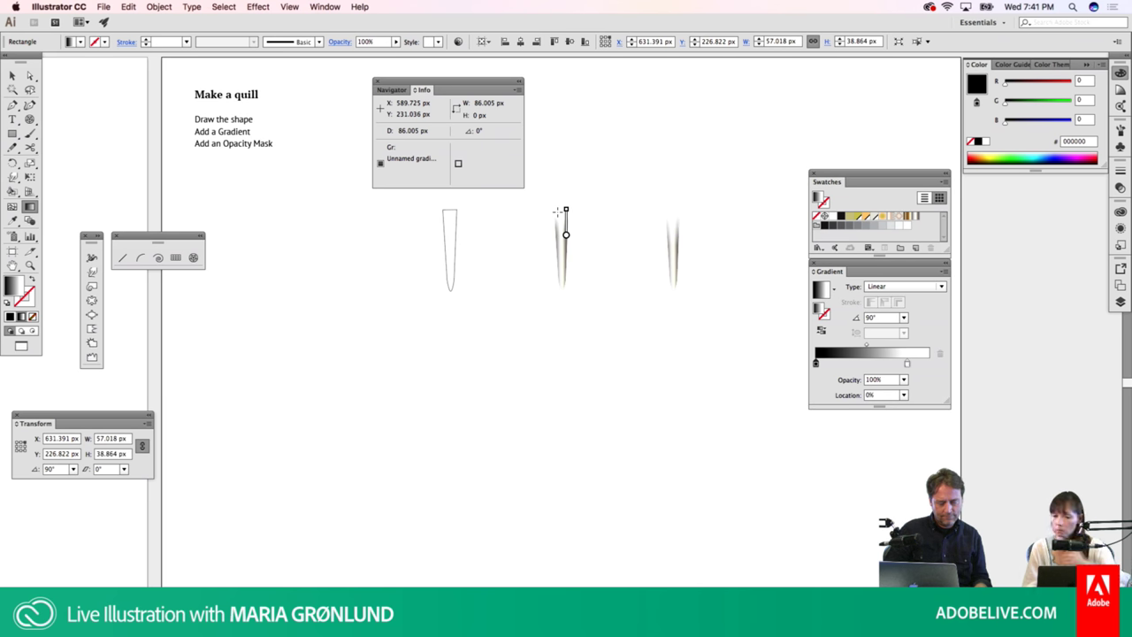
drag(557, 212, 558, 243)
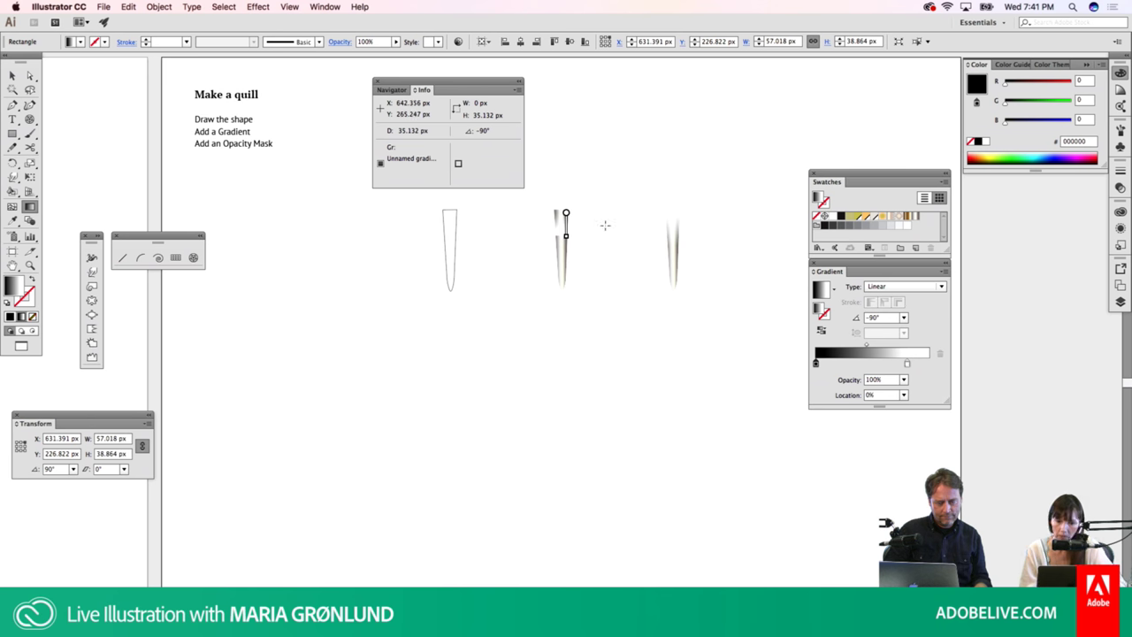
click(821, 330)
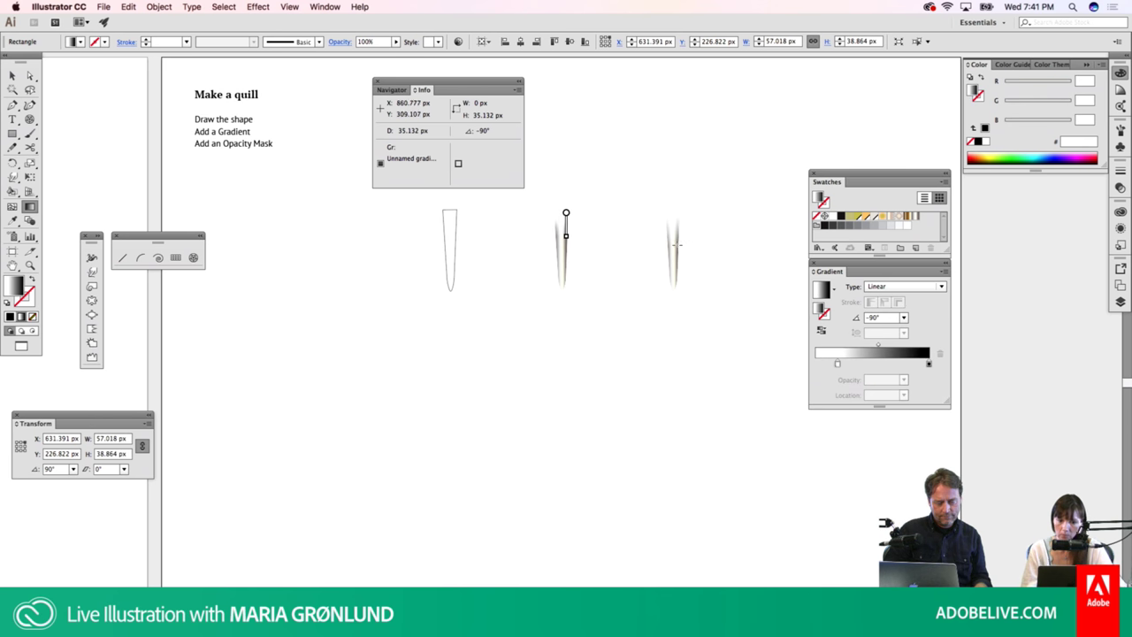
key(v)
click(608, 206)
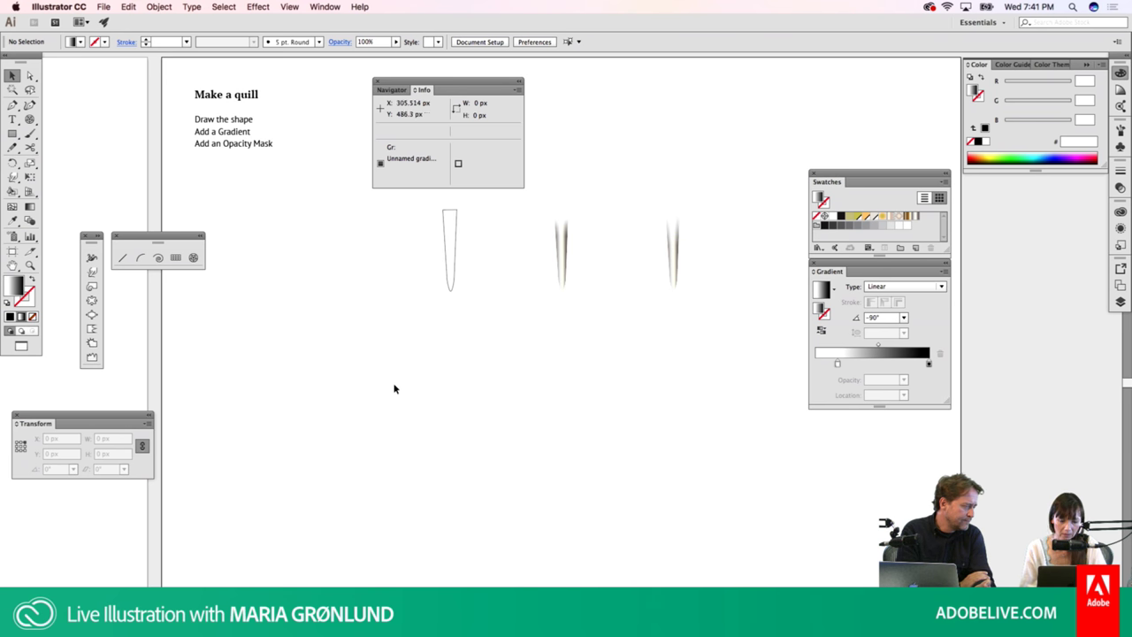
Leave opacity-mask editing and return to editing the quill artwork in Transparency
key(i)
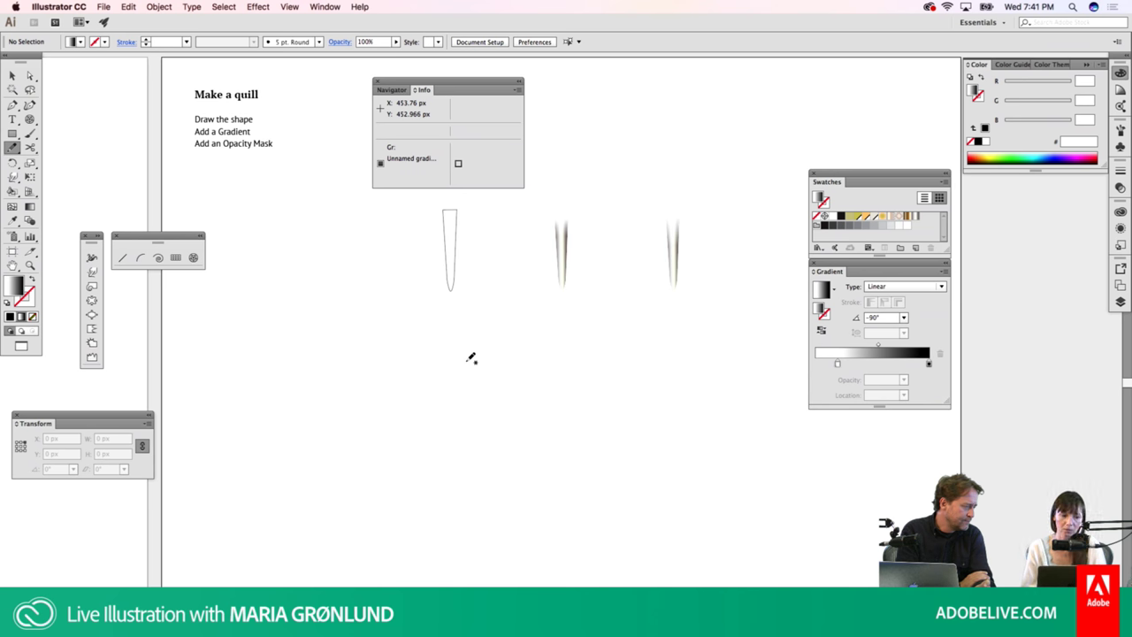
drag(469, 360, 576, 363)
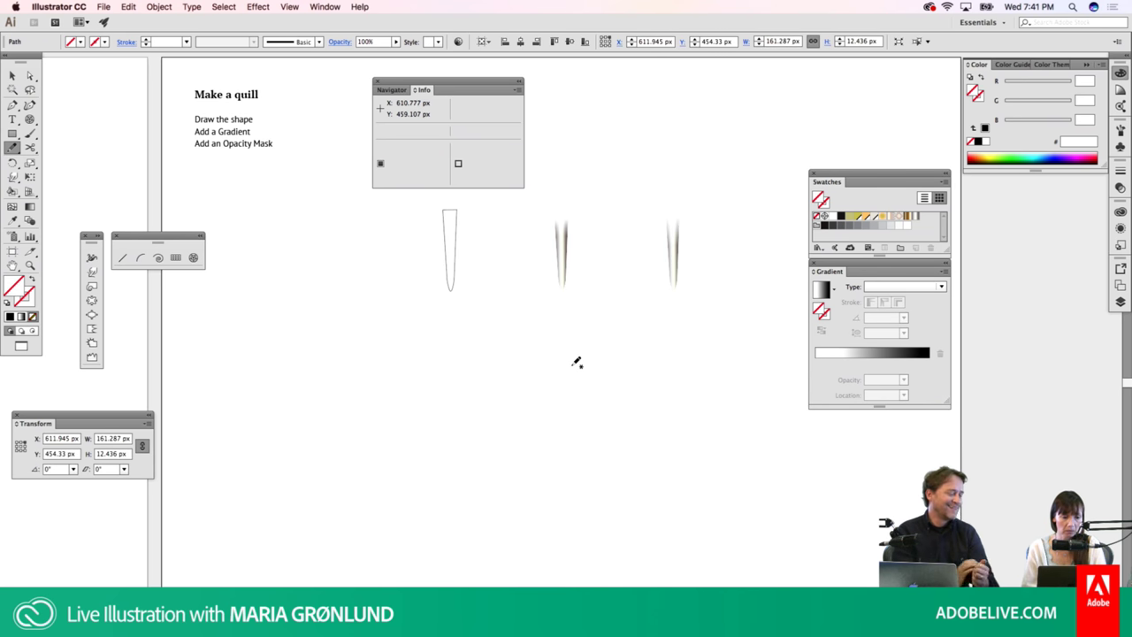
click(1120, 189)
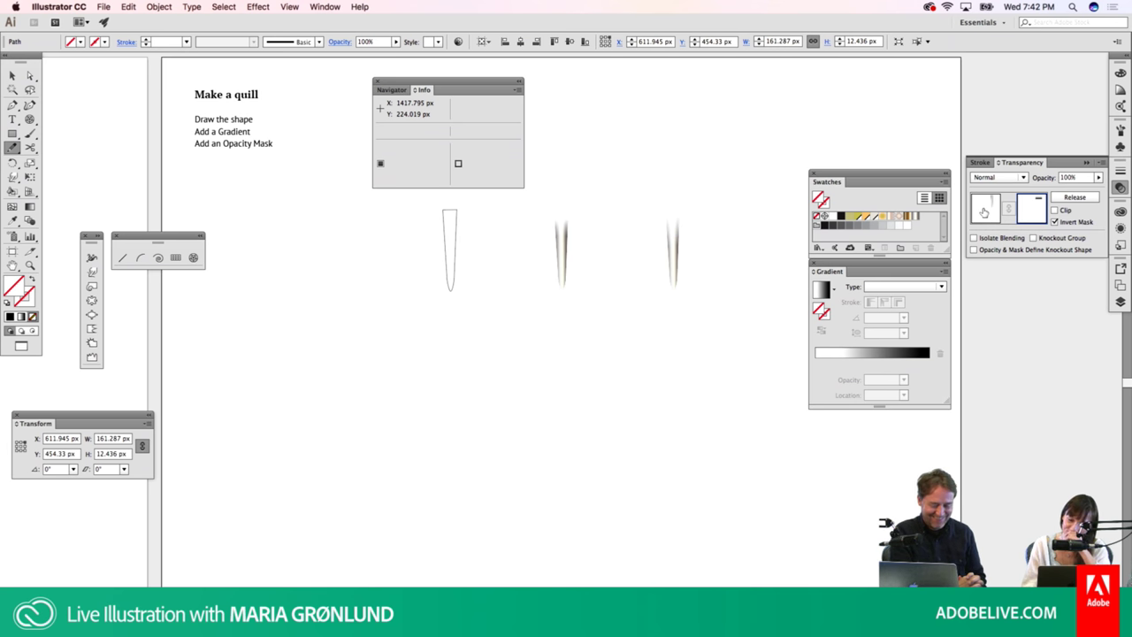
click(985, 209)
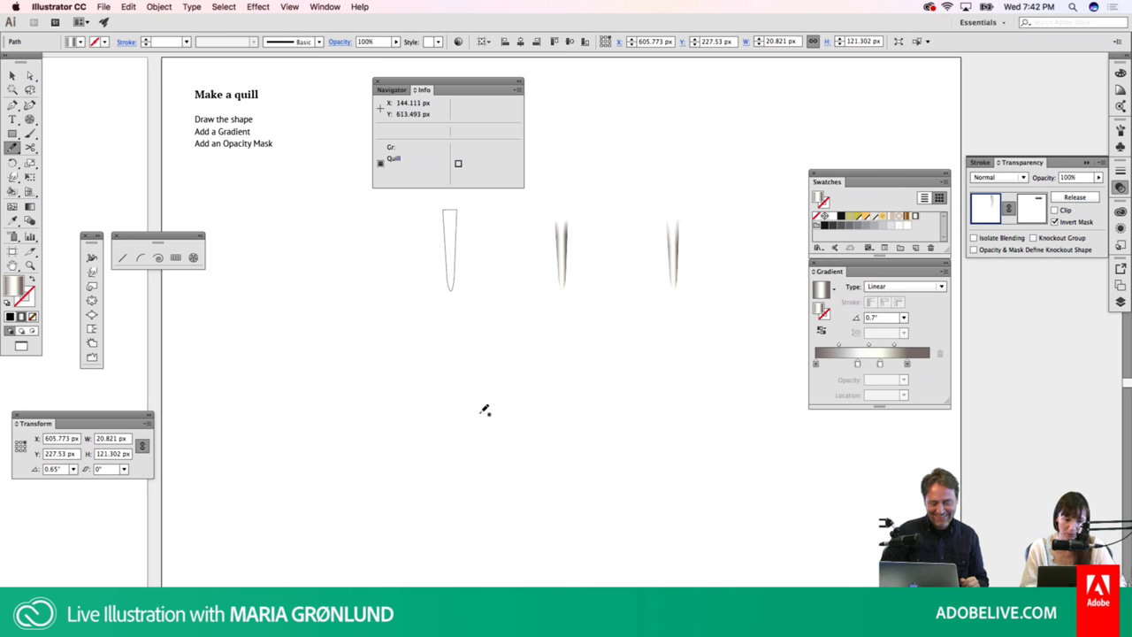
Draw and delete a black test pencil loop, then go to the 'Alternive gradient applied' artboard
drag(458, 400, 417, 394)
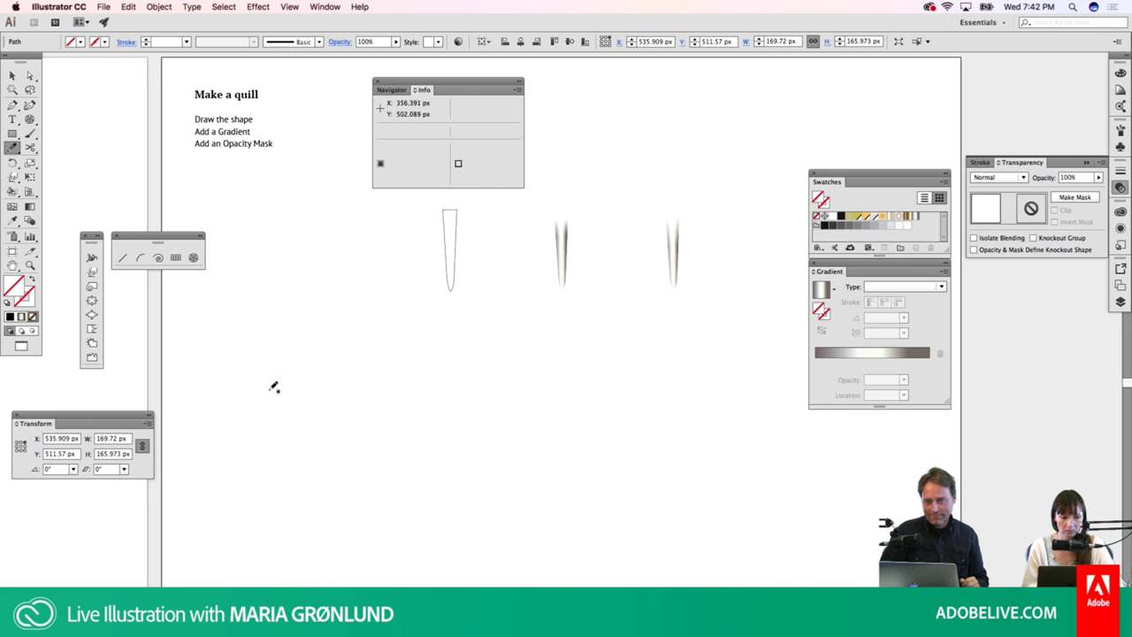
click(9, 316)
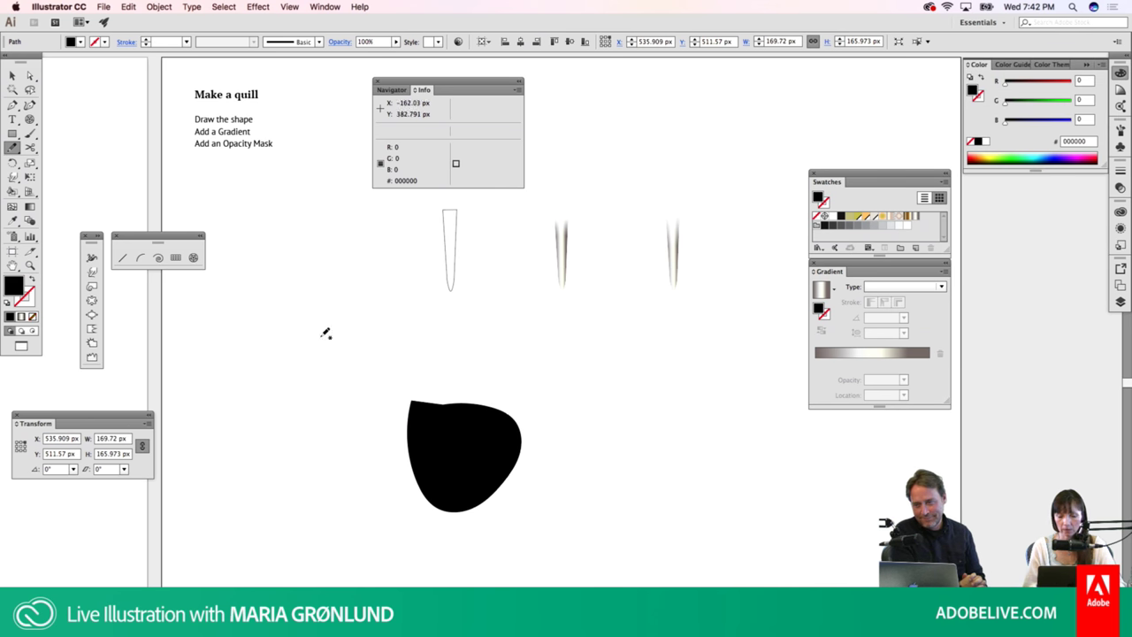
key(v)
key(Delete)
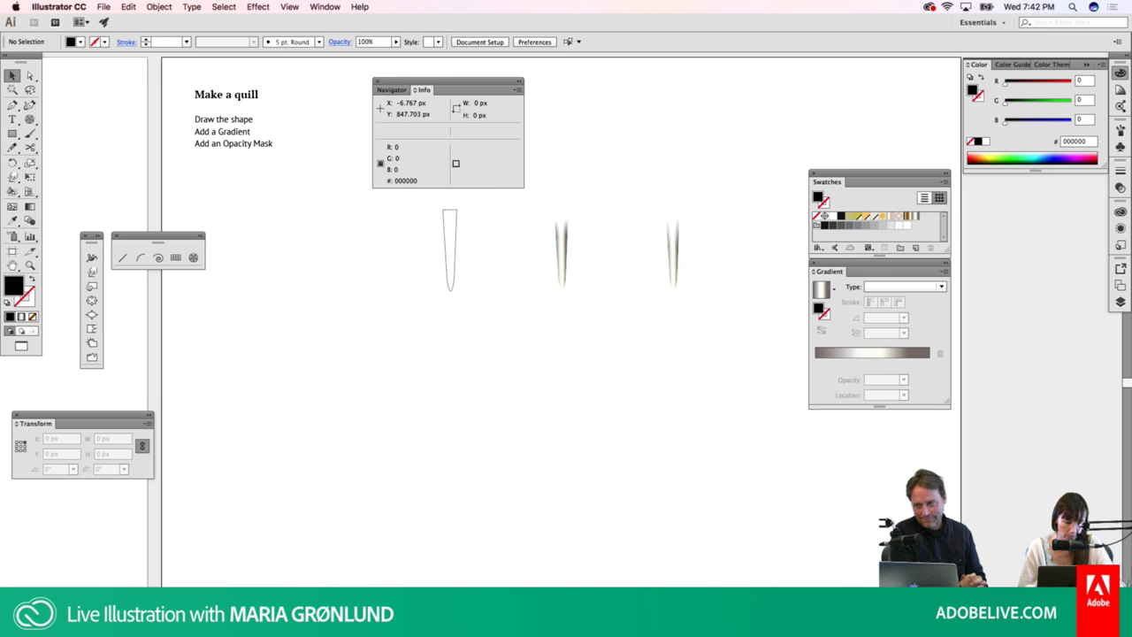
key(shift+Page_Down)
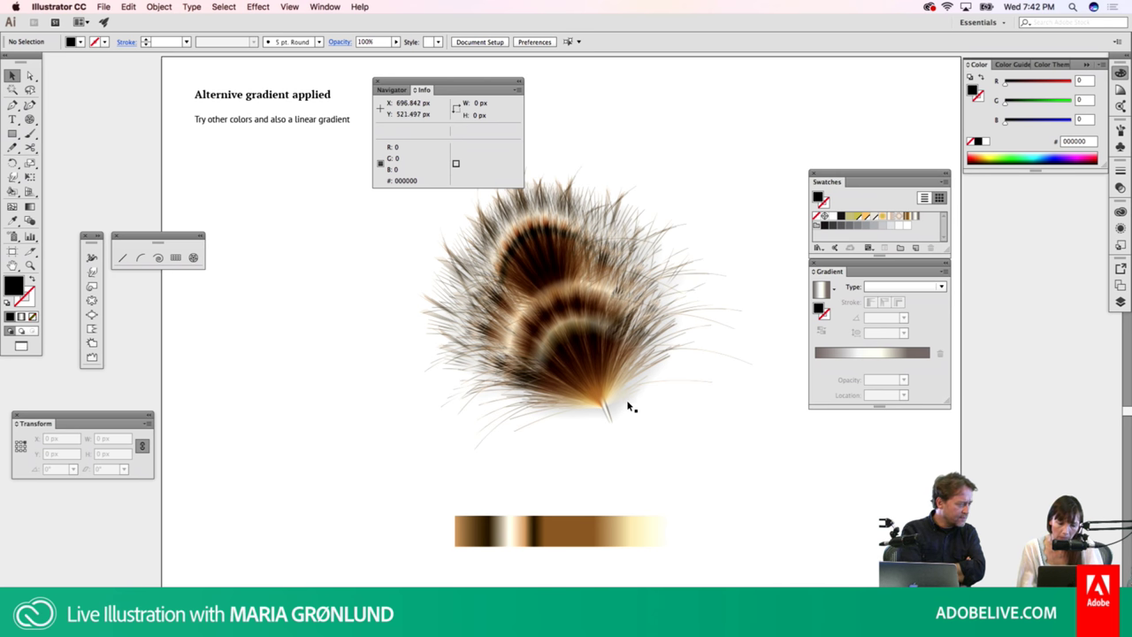
Inspect the brown multi-stop gradient bar by widening and re-narrowing the Gradient panel
click(577, 361)
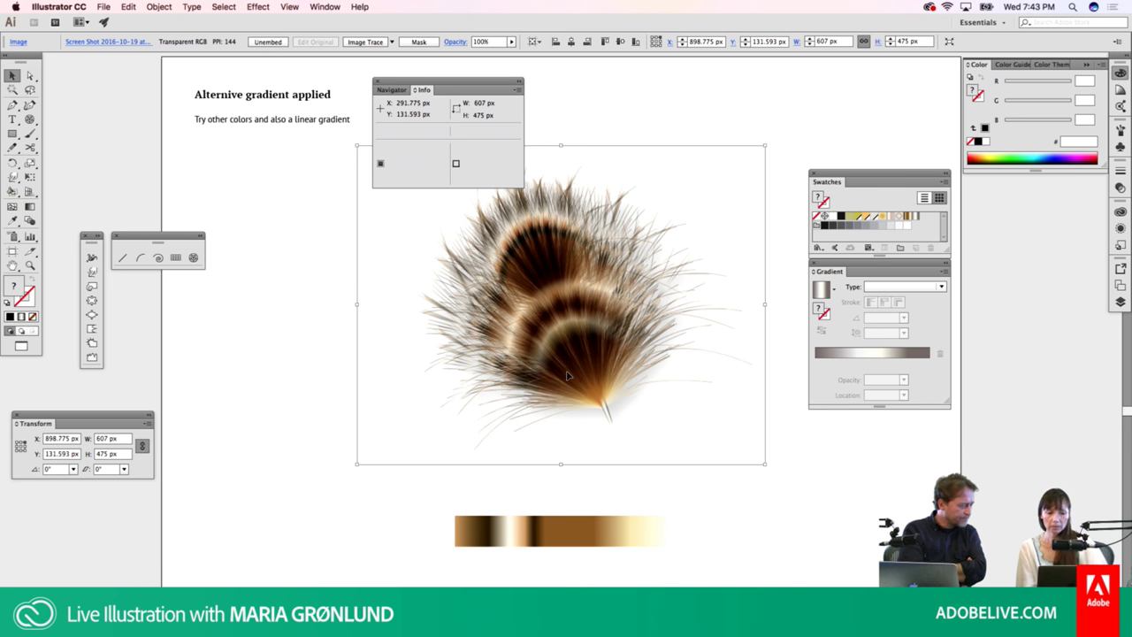
click(619, 483)
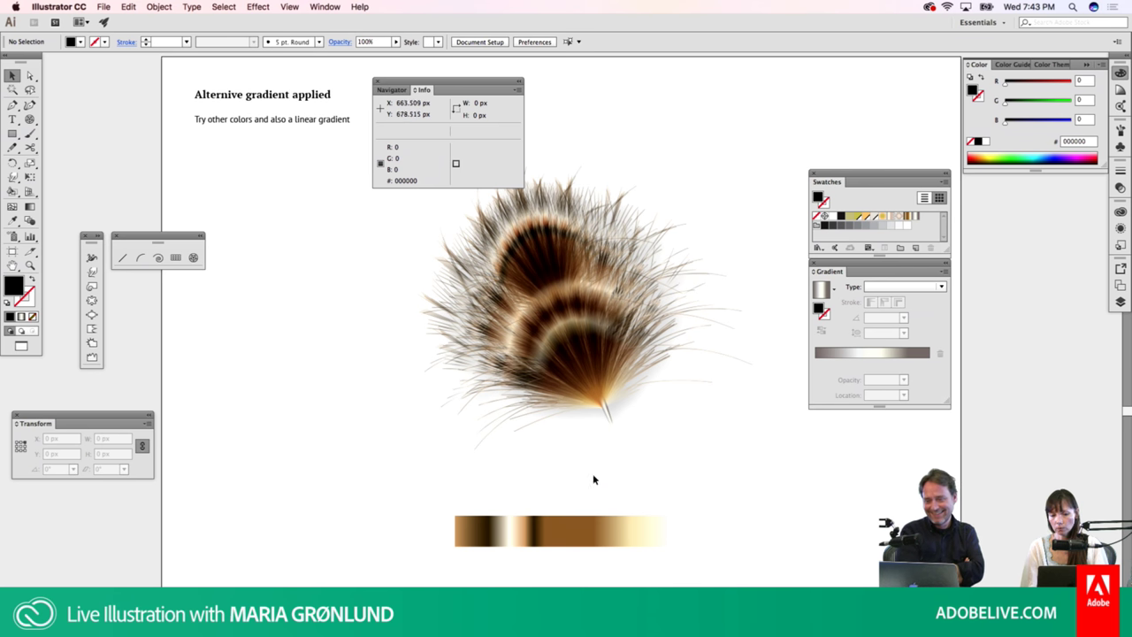
click(570, 527)
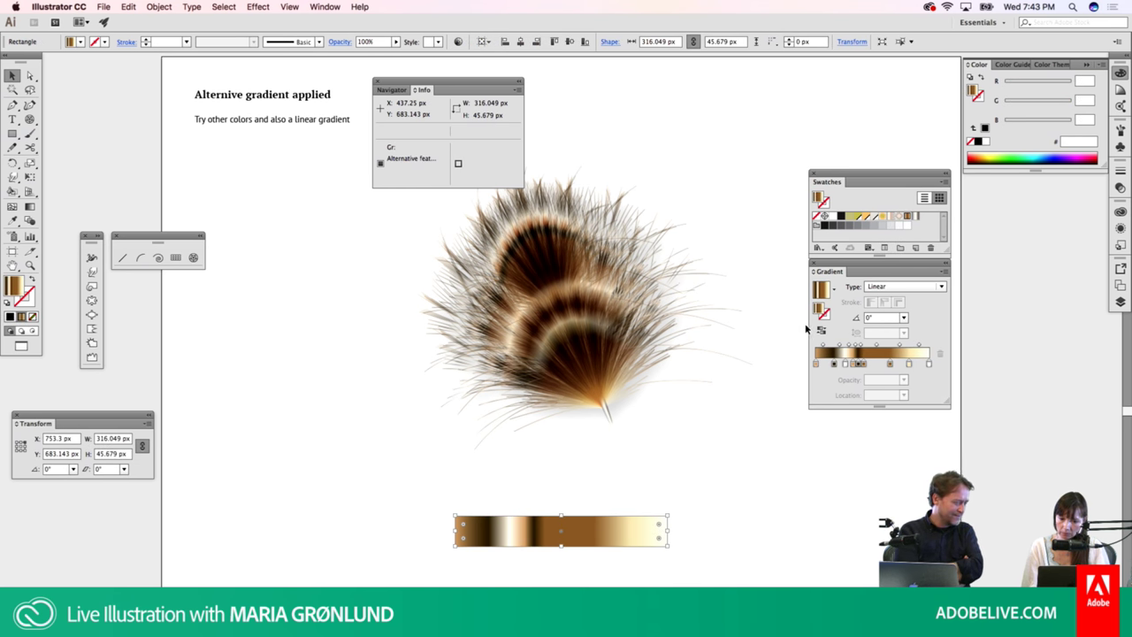
drag(807, 326, 553, 342)
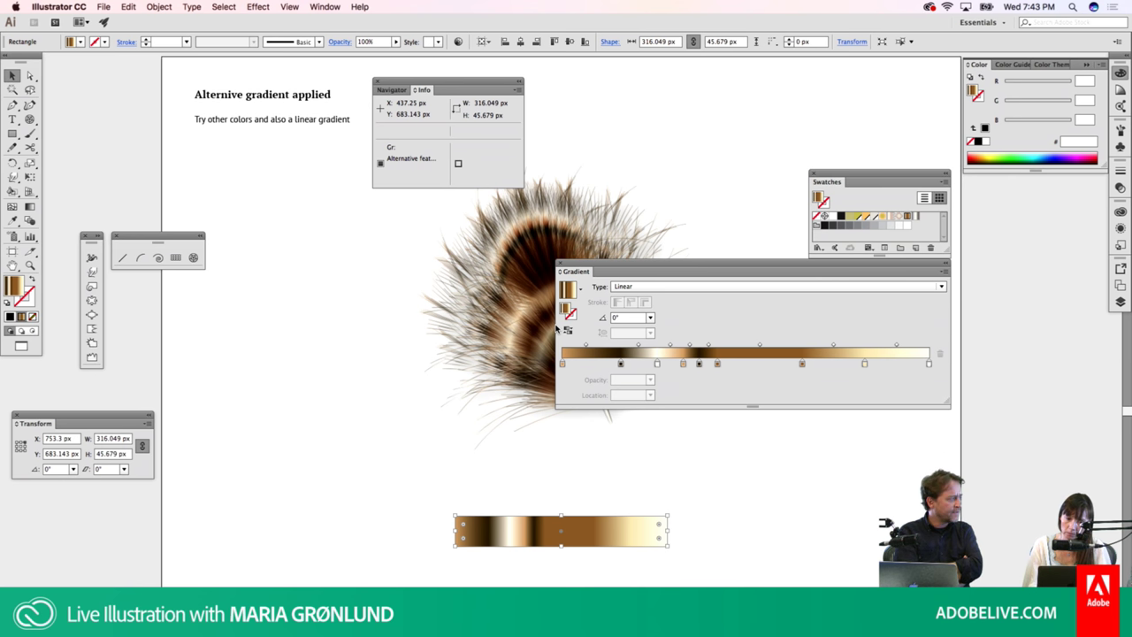
drag(556, 329, 704, 311)
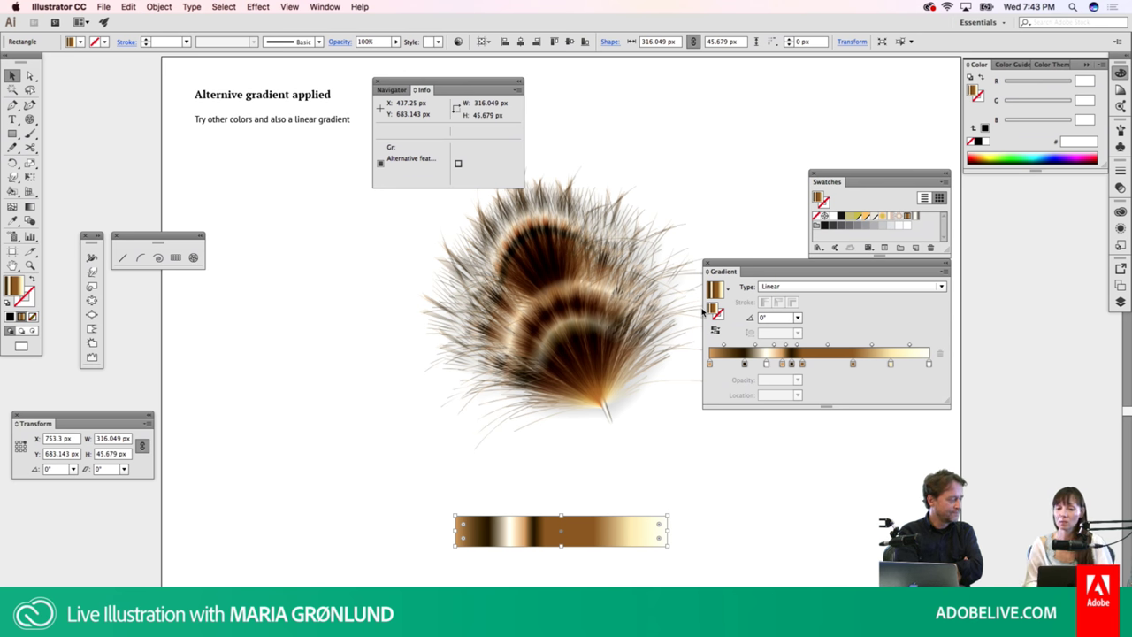
click(721, 206)
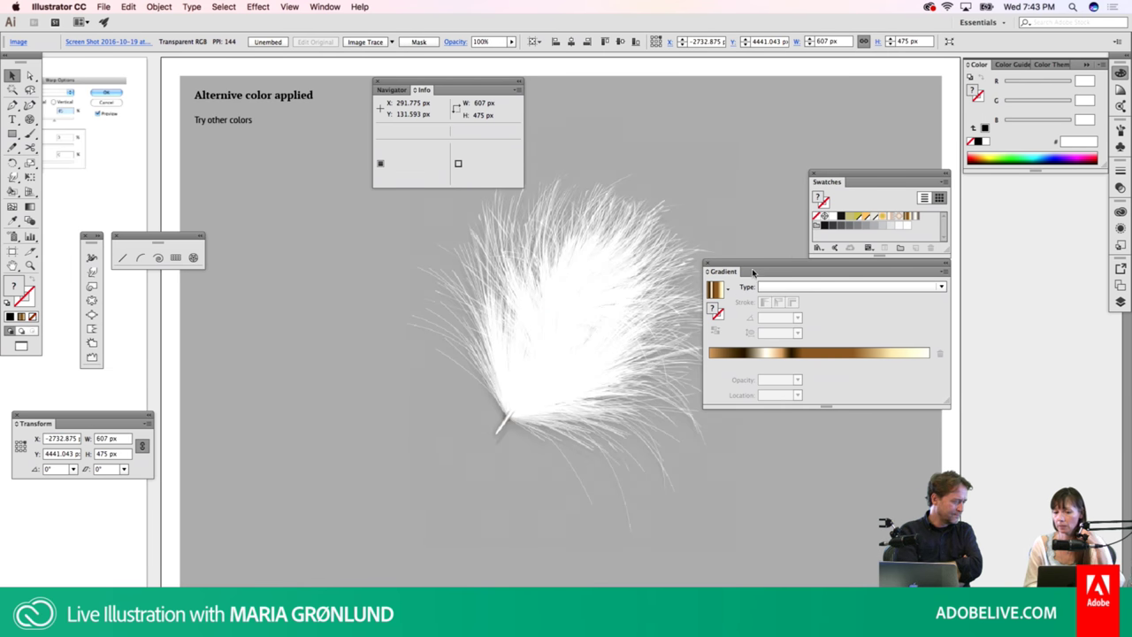
drag(760, 265, 829, 296)
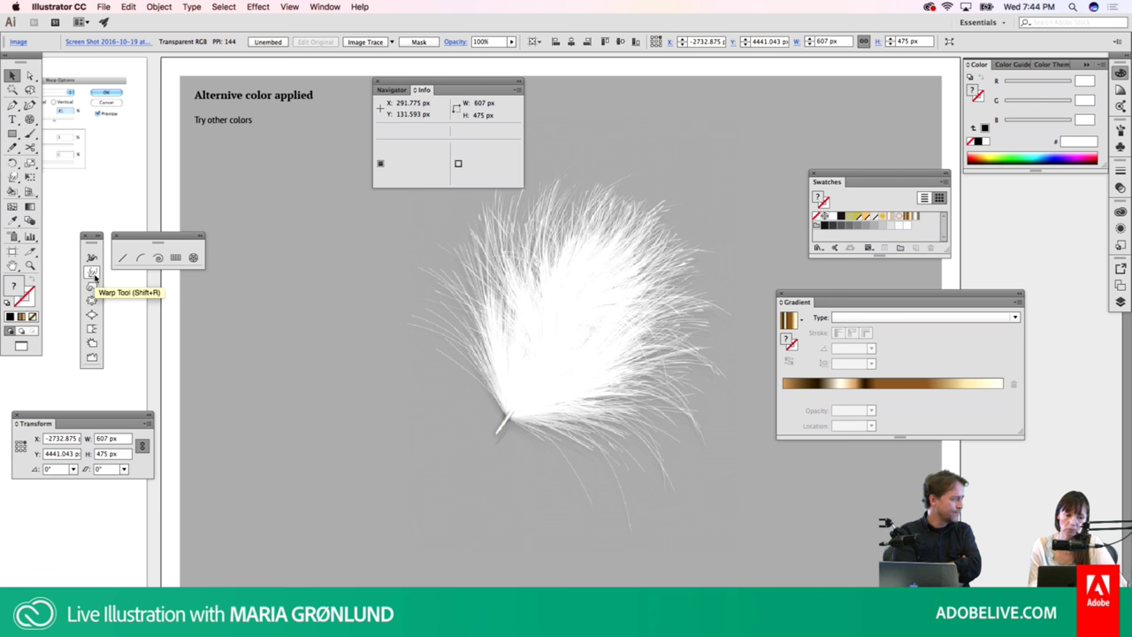
click(93, 273)
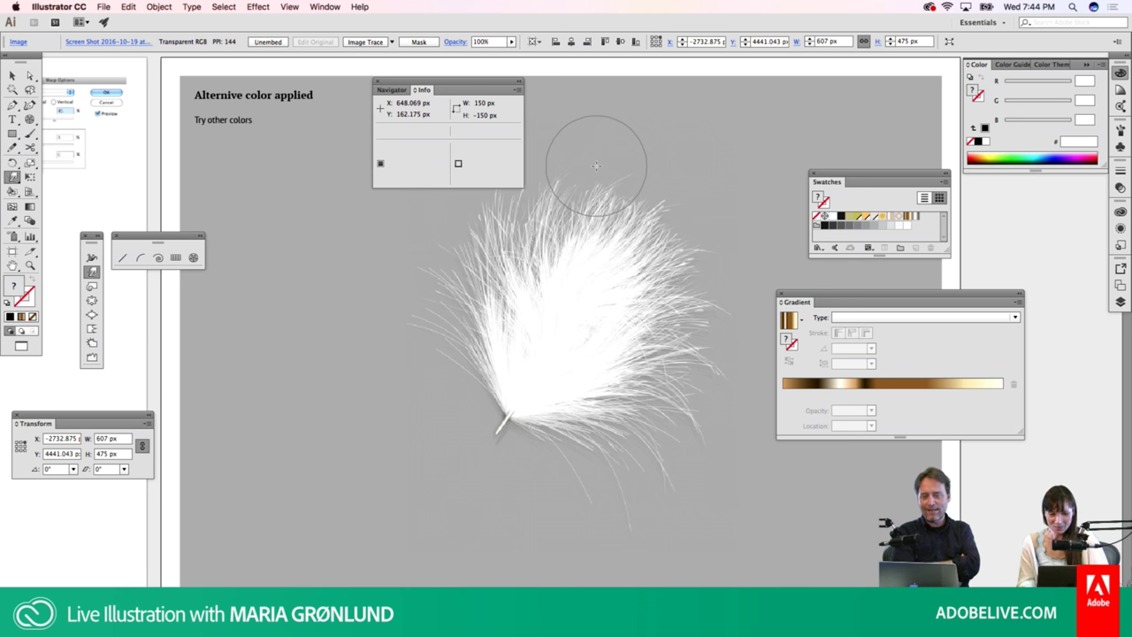
click(13, 77)
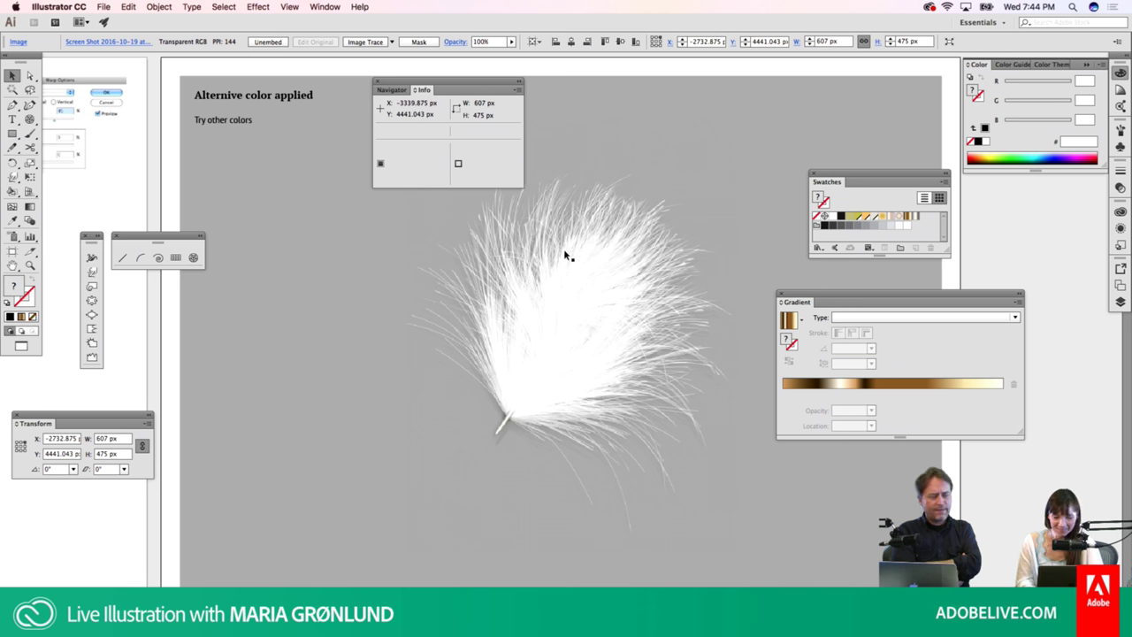
click(979, 464)
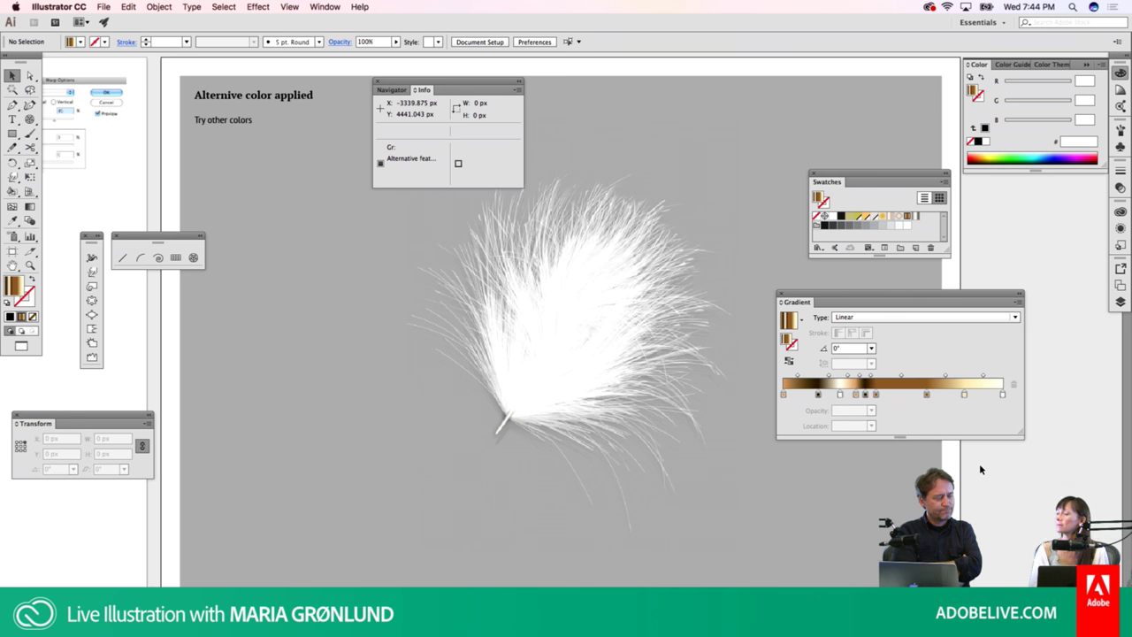
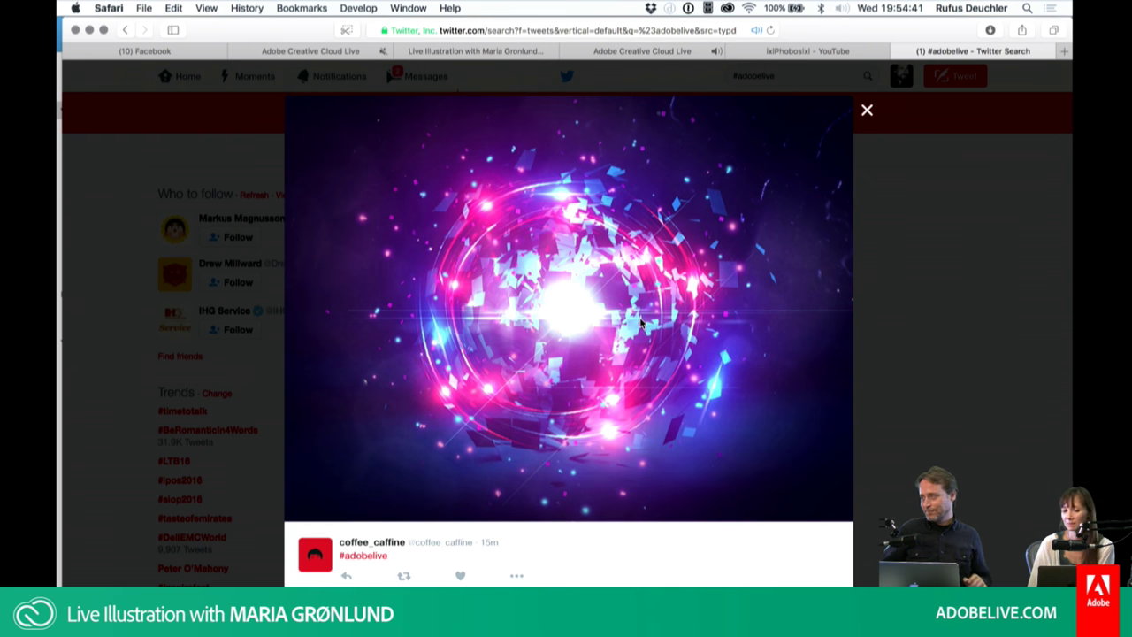
Dismiss the glowing particle-sphere lightbox by clicking the dimmed backdrop, back to #adobelive results
click(114, 303)
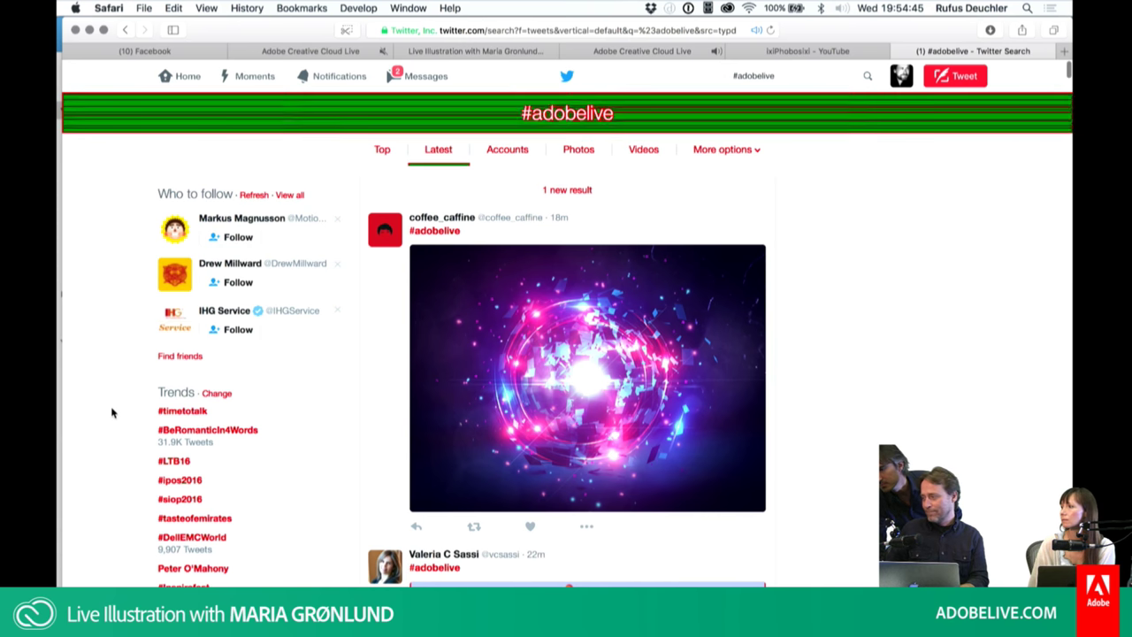